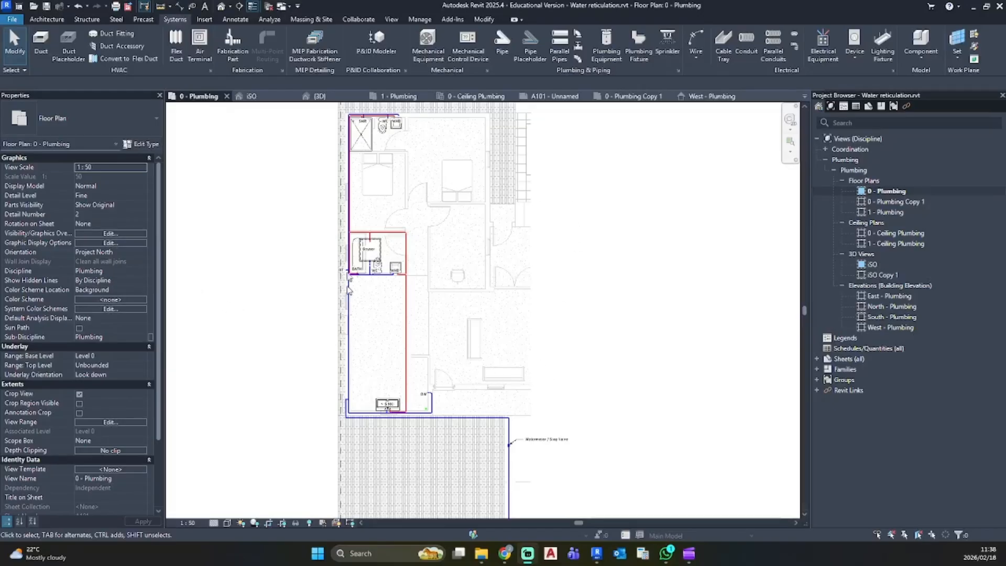
Review the water pipe layout in the 0 - Plumbing floor plan, the default 3D view and the ISO view
scroll(511, 221, "up", 6)
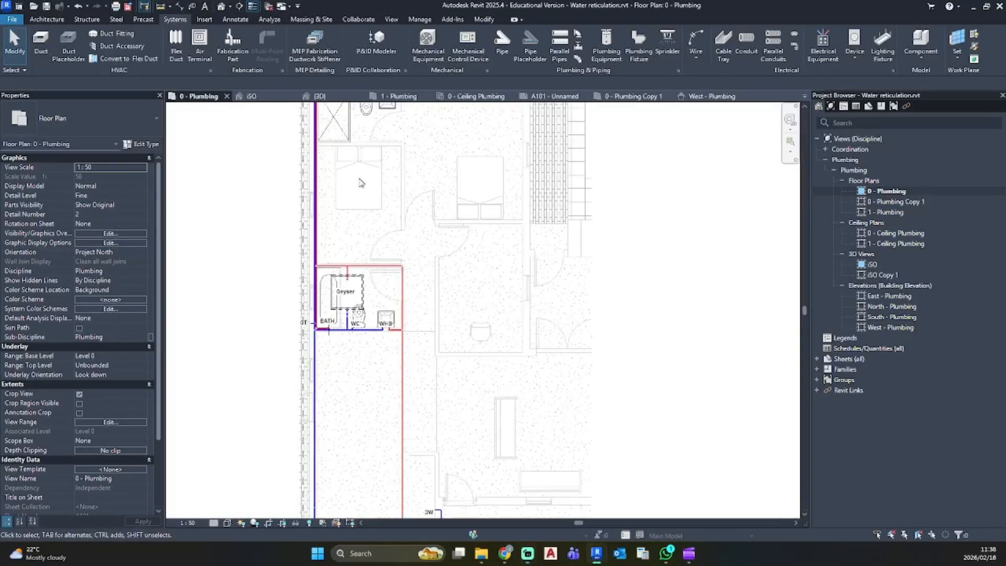
scroll(511, 221, "down", 4)
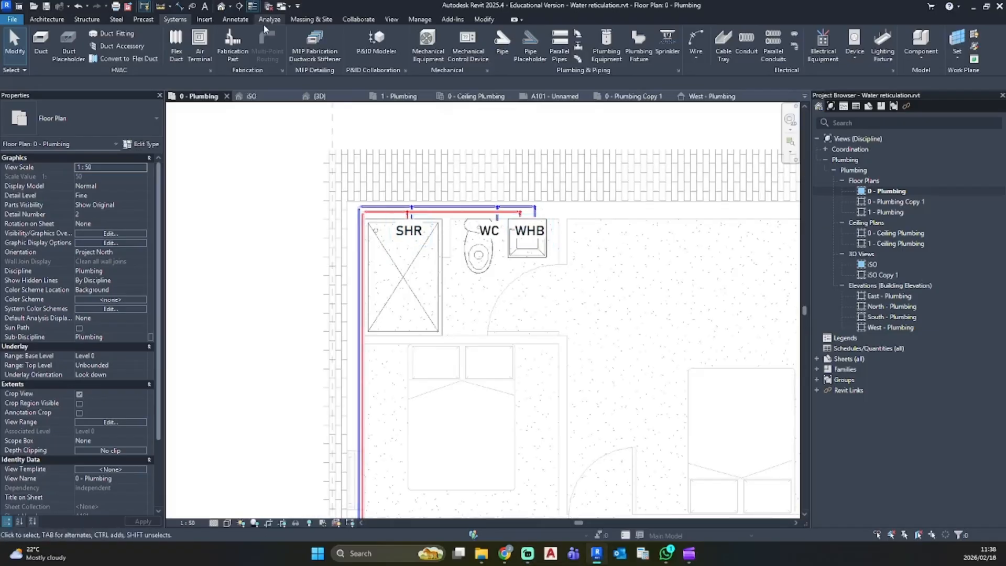
left_click(221, 6)
scroll(504, 304, "down", 4)
middle_click_drag(505, 338, 534, 335)
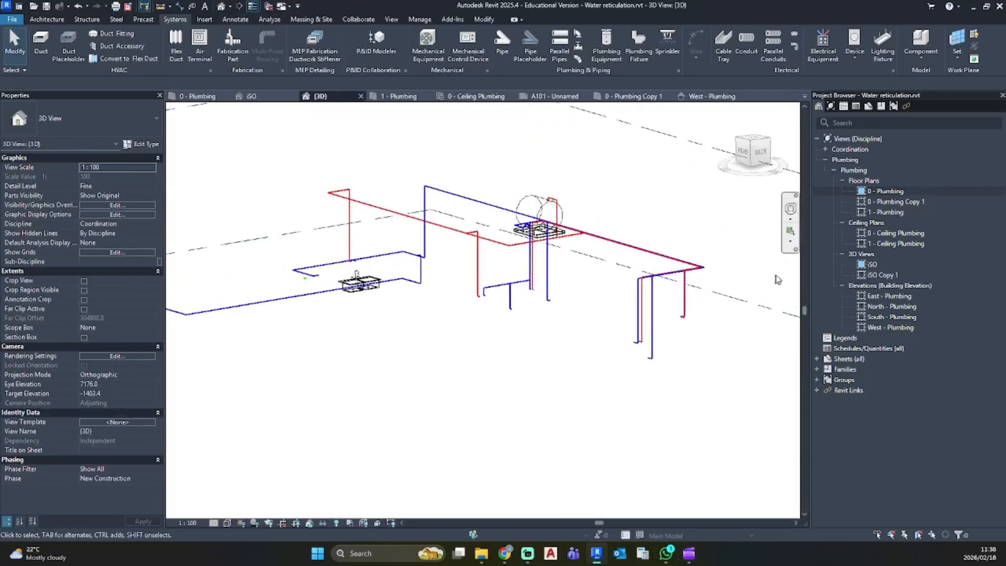
double_click(870, 266)
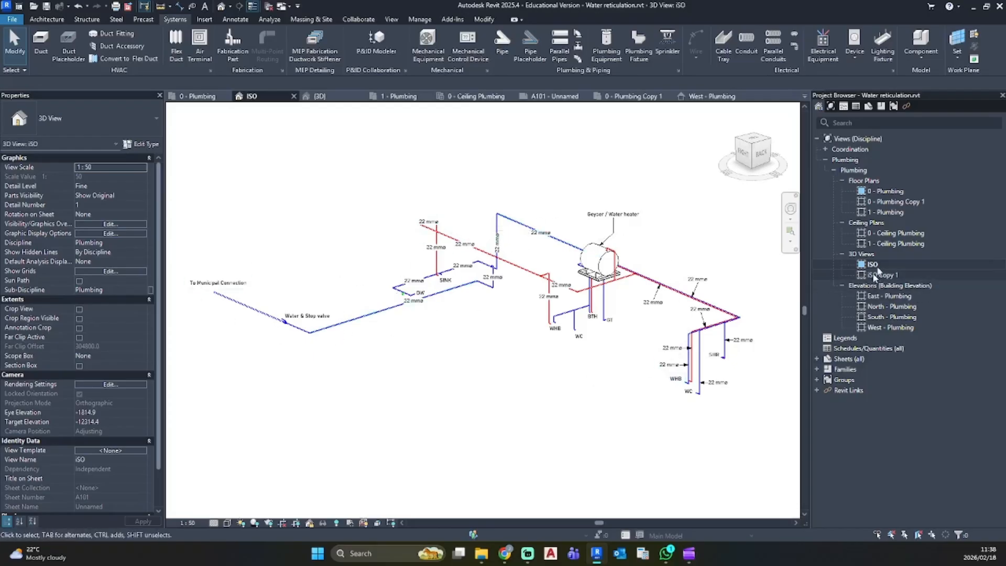
Open the 0 - Plumbing Copy 1 floor plan and inspect its hidden elements, leaving Reveal Hidden Elements off
left_click(900, 203)
double_click(897, 203)
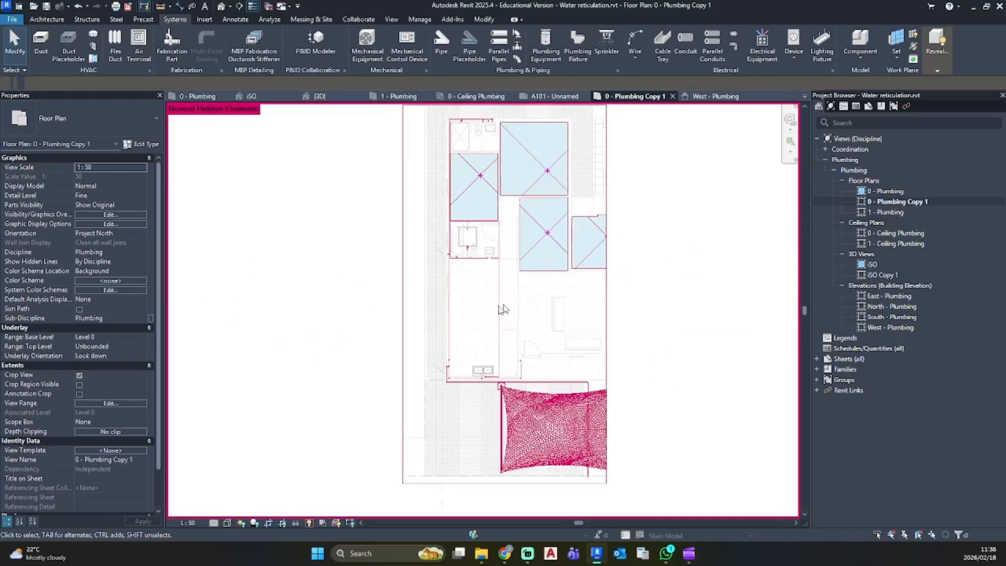
left_click(310, 522)
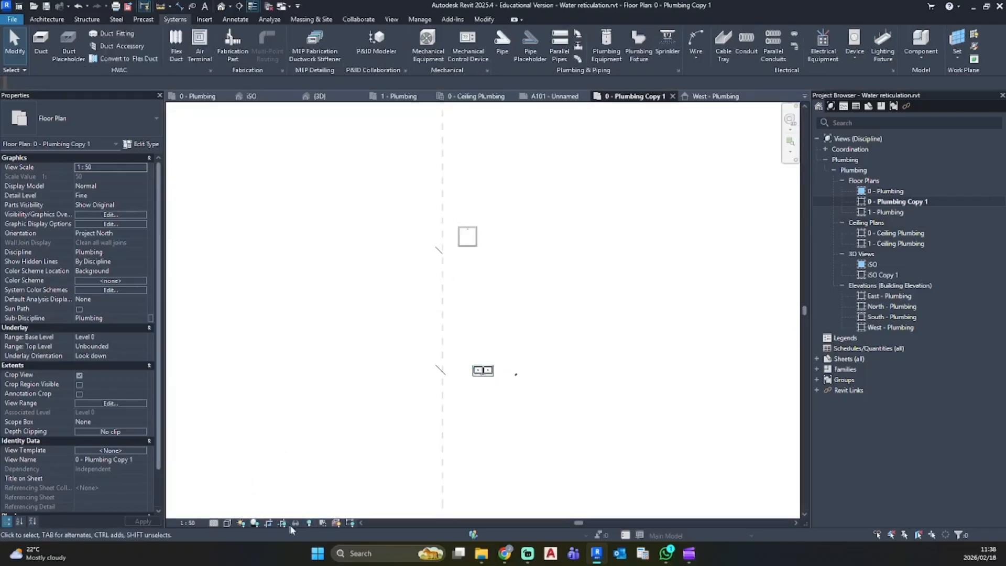
left_click(308, 522)
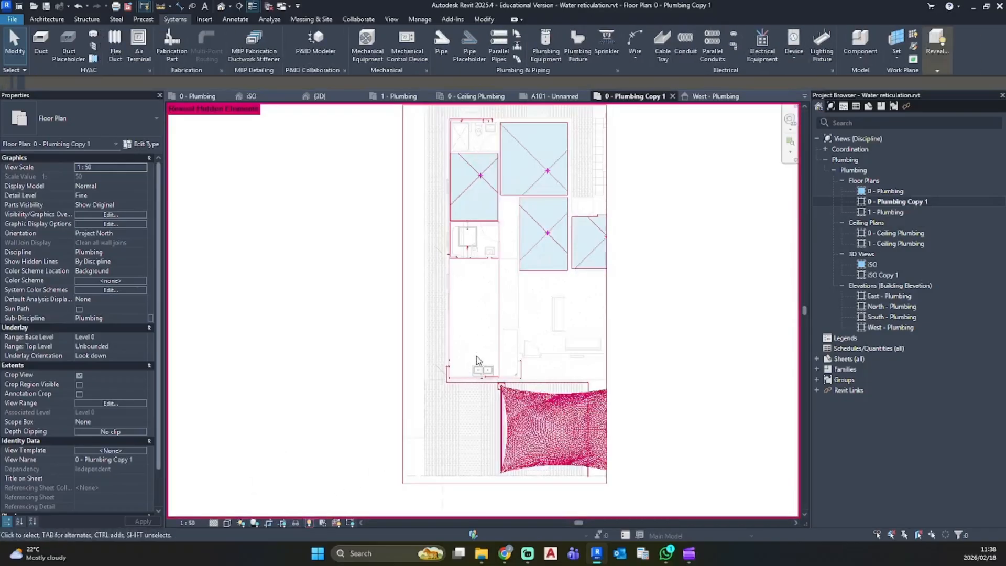
left_click(309, 522)
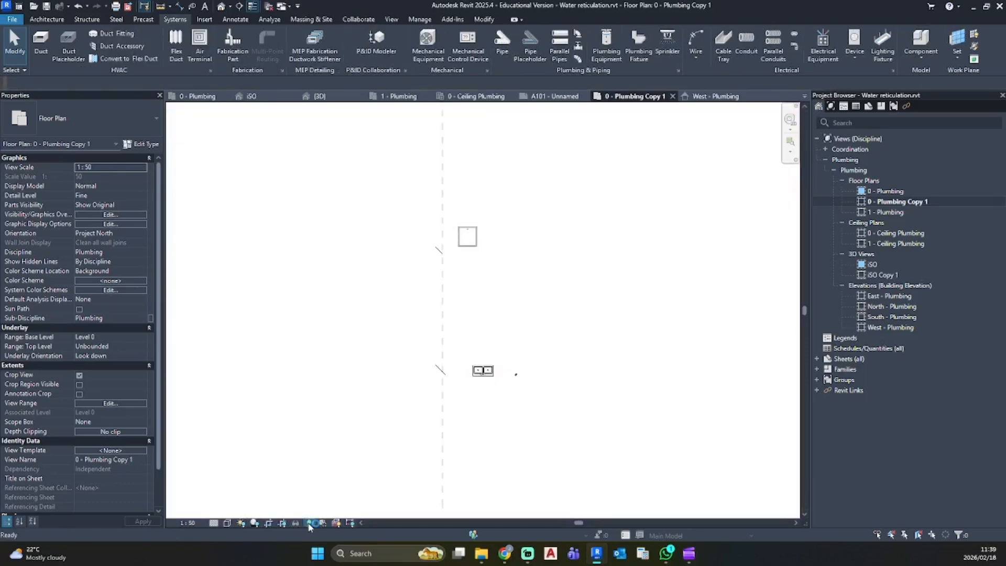
Delete the two stray diagonal marks beside the dashed vertical line in the 0 - Plumbing Copy 1 plan
left_click(440, 370)
key("Delete")
left_click(440, 252)
key("Delete")
Open the 0 - Plumbing plan and rename the 0 - Plumbing Copy 1 floor plan as 0 - Drainage
double_click(890, 191)
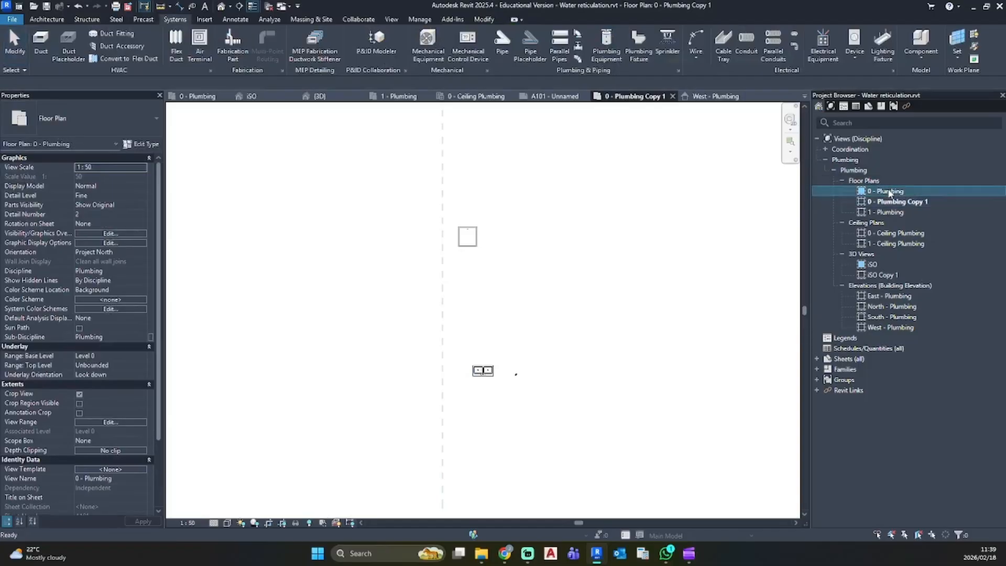
scroll(465, 246, "down", 5)
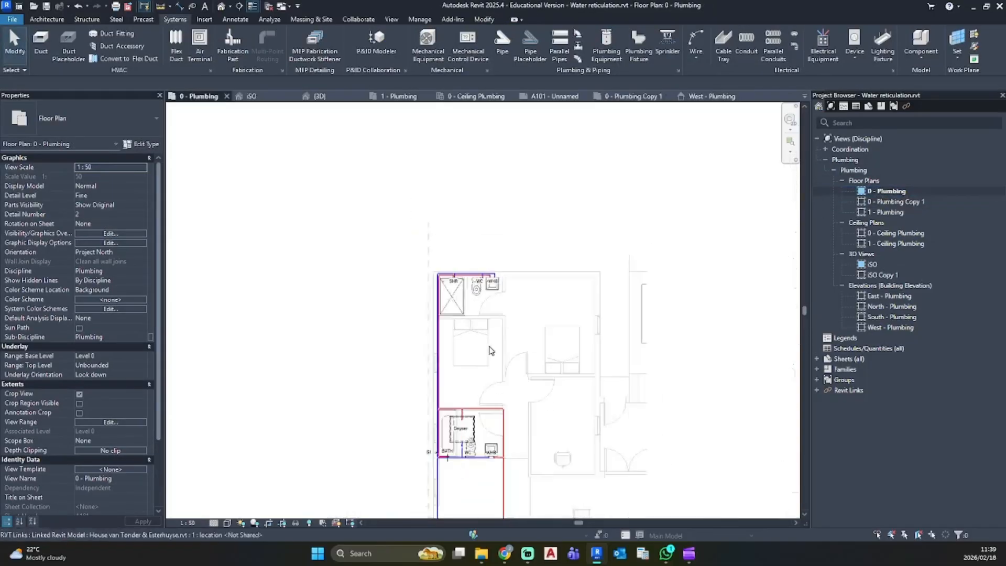
left_click(896, 203)
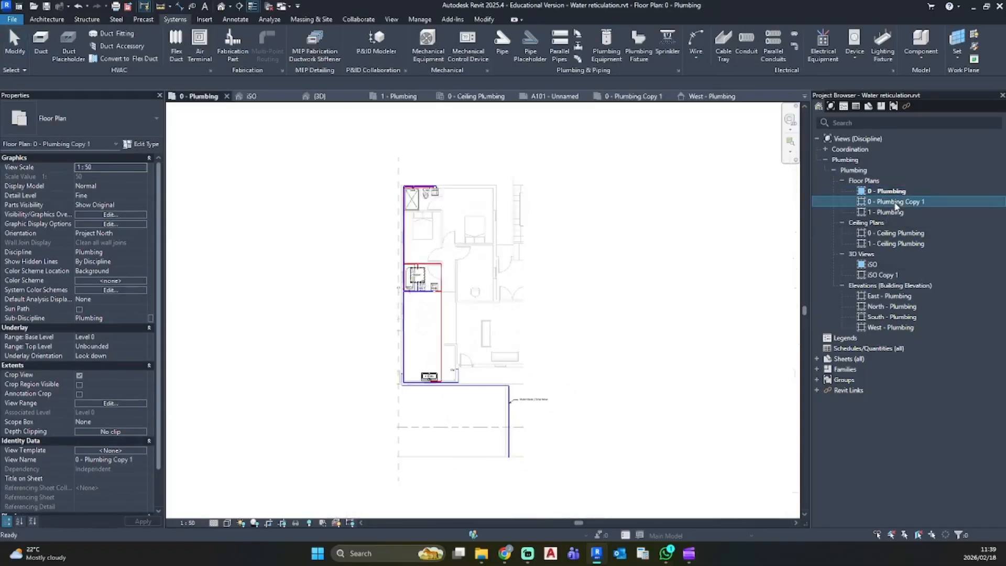
left_click(897, 203)
right_click(897, 202)
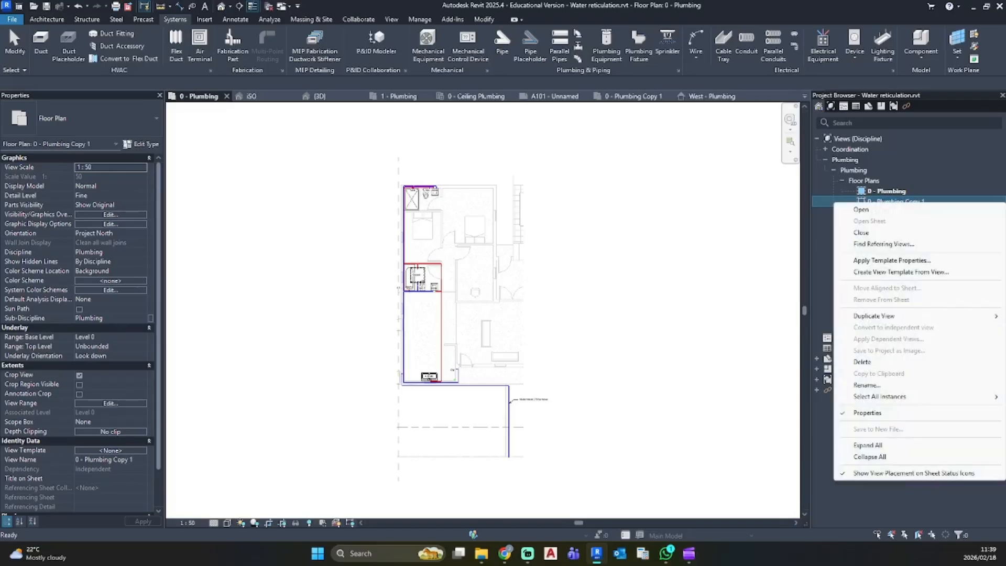
left_click(879, 386)
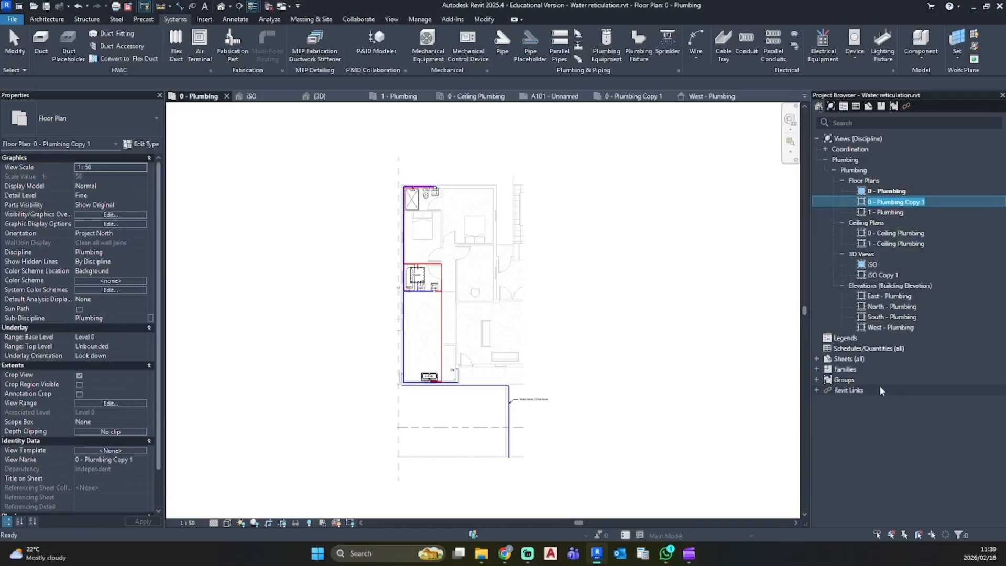
type("0 - Drainage")
key("Return")
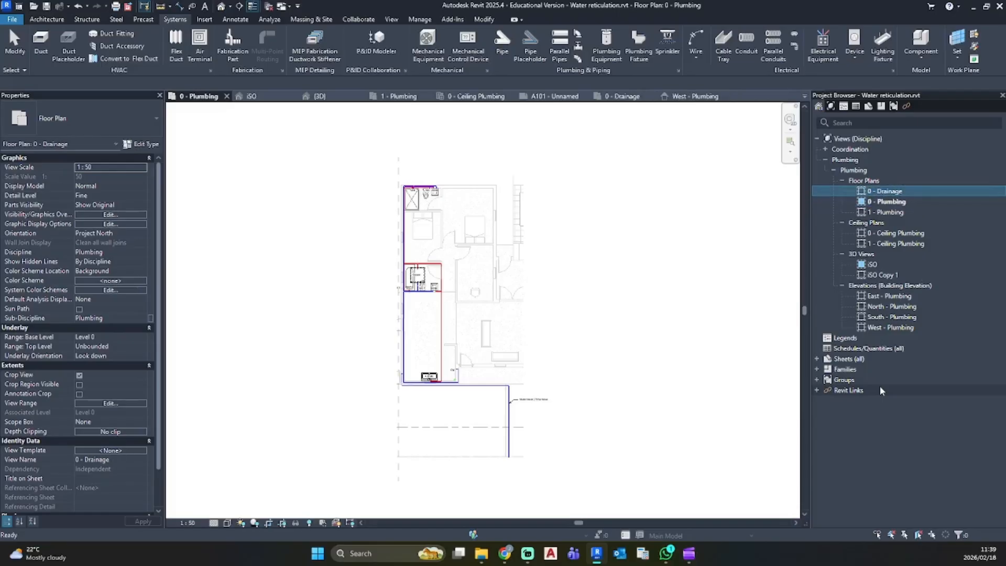
left_click(676, 290)
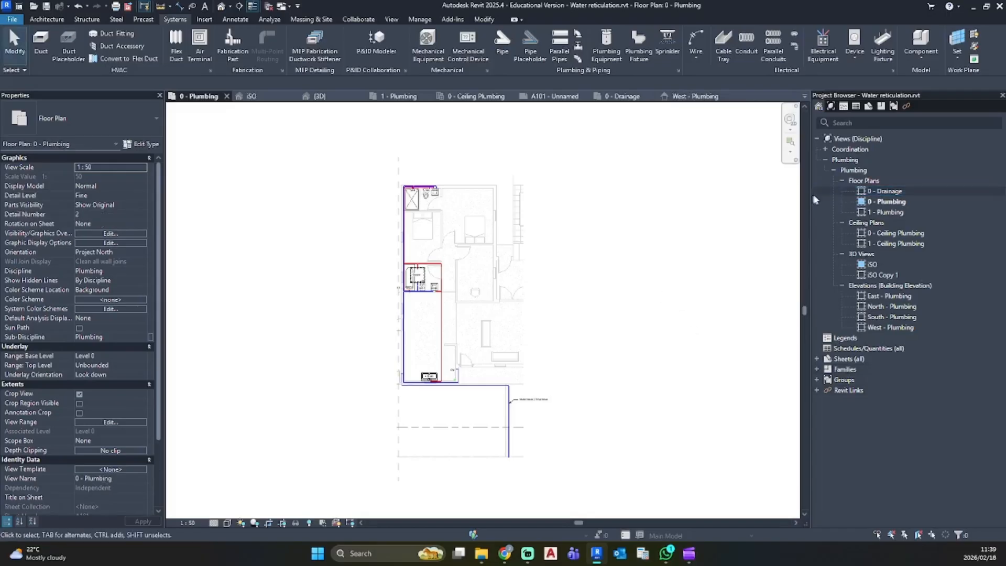
Rename the 0 - Plumbing floor plan as 0 - Water Reticulation and the ISO view as ISO - Water Reticulation
right_click(890, 202)
left_click(872, 379)
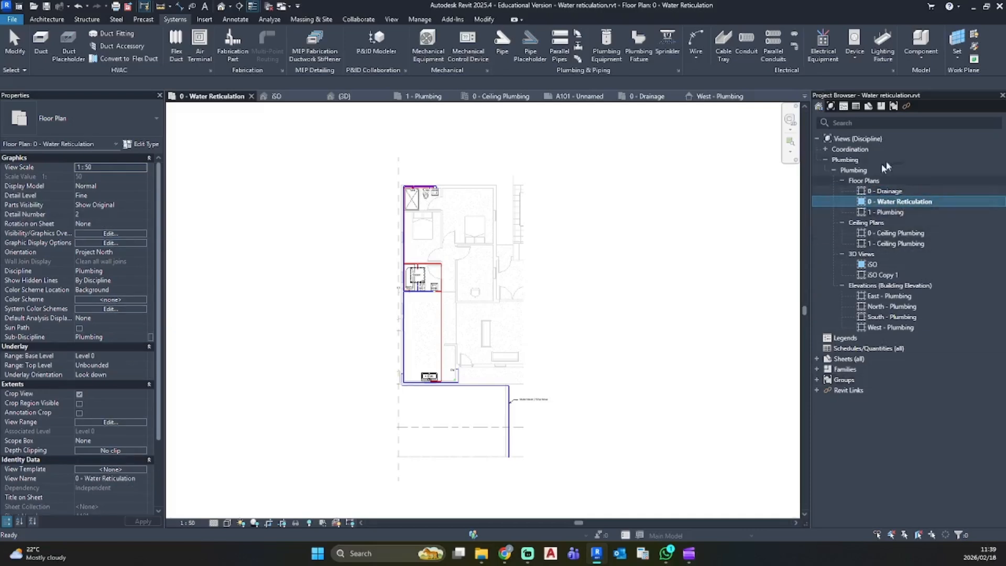
left_click(871, 266)
right_click(870, 265)
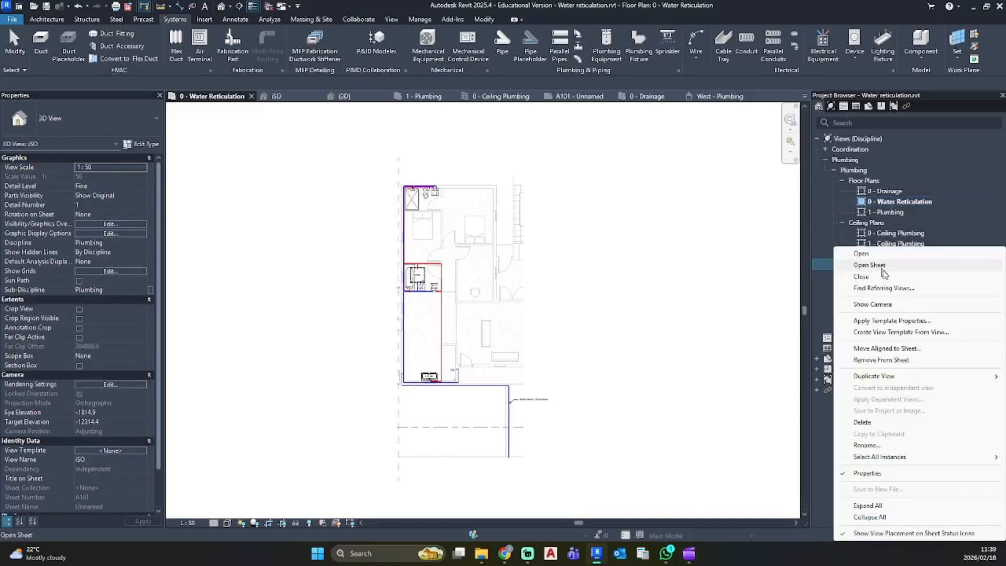
left_click(876, 445)
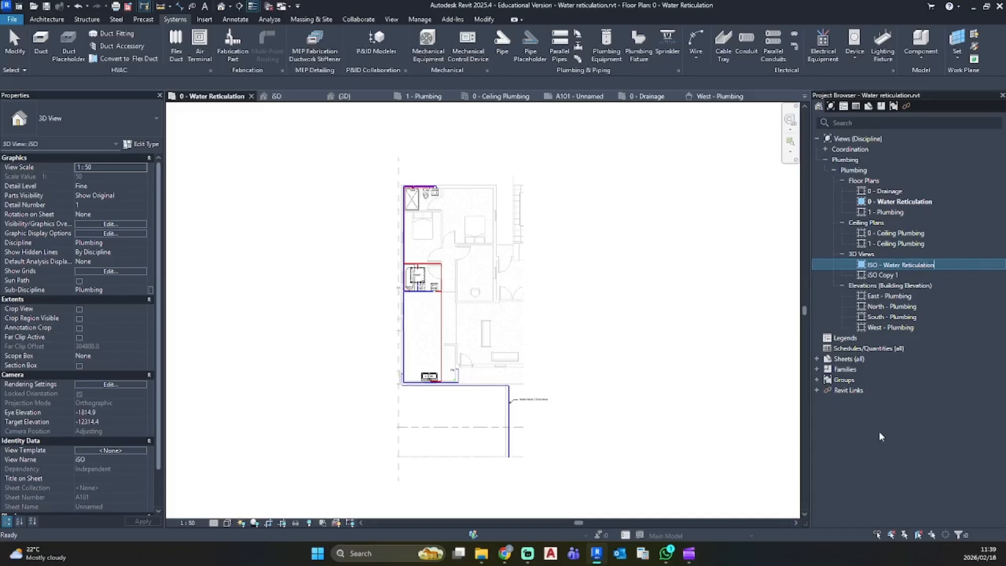
key("Return")
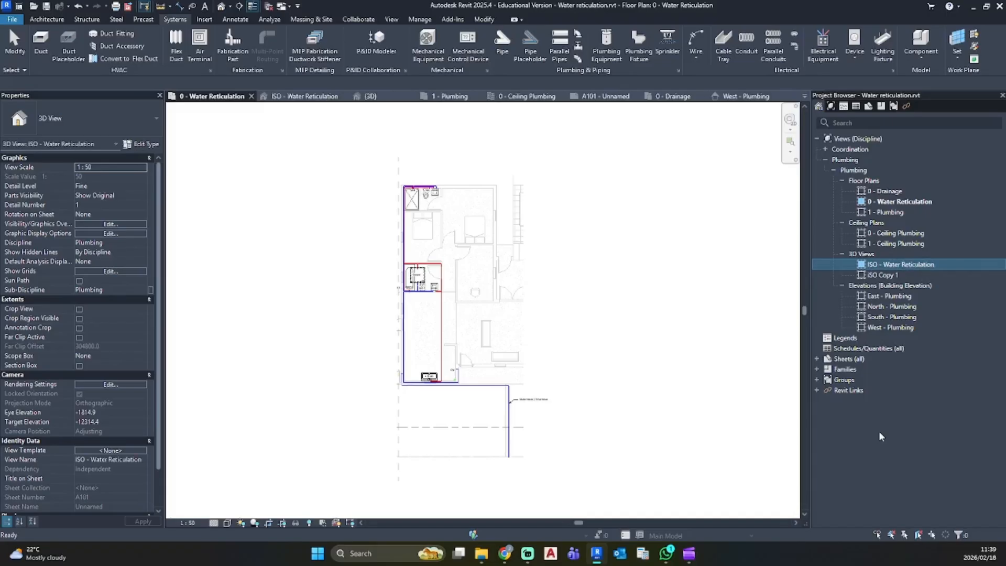
Rename the copied 3D view ISO Copy 1 as ISO - DRAINAGE
right_click(891, 274)
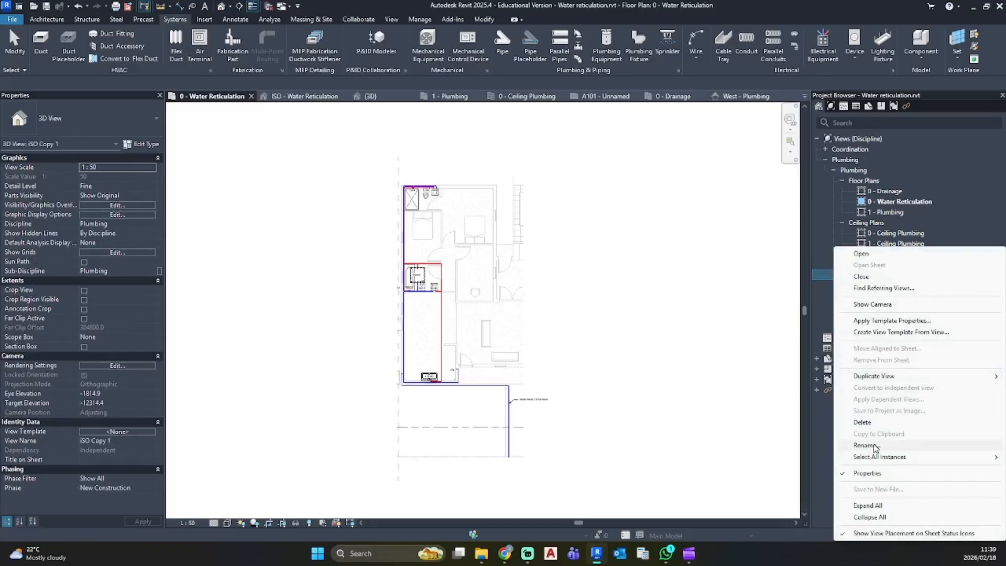
left_click(874, 445)
type("ISO - DRAINAGE")
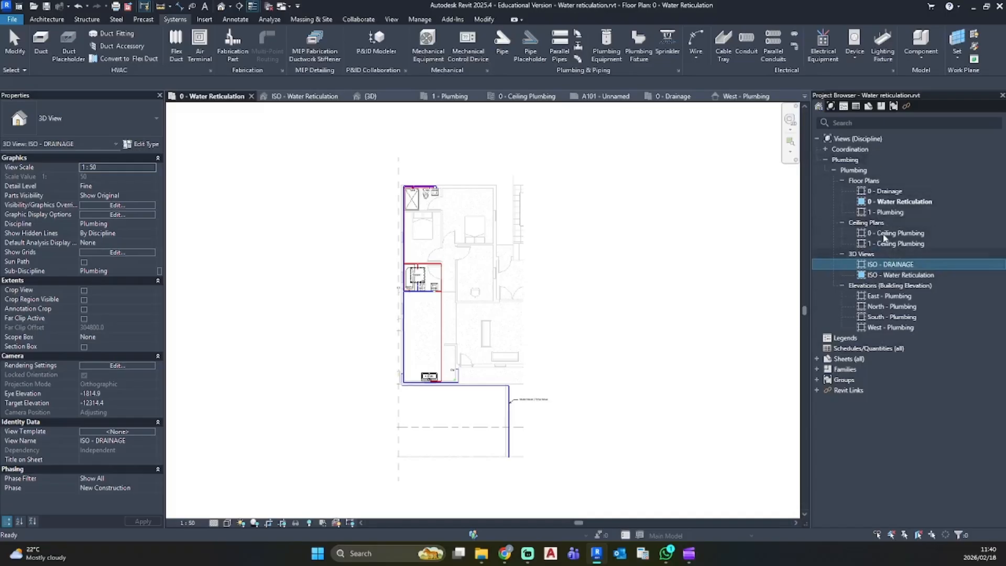
In the 0 - Drainage floor plan, reveal the hidden elements and unhide the linked Revit house model
double_click(890, 191)
left_click(308, 522)
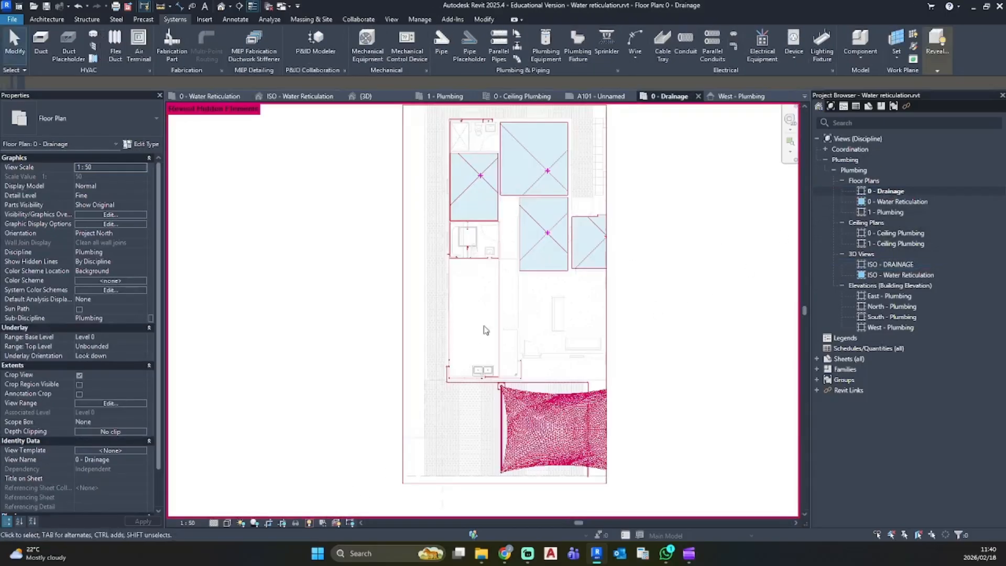
left_click(426, 414)
right_click(427, 413)
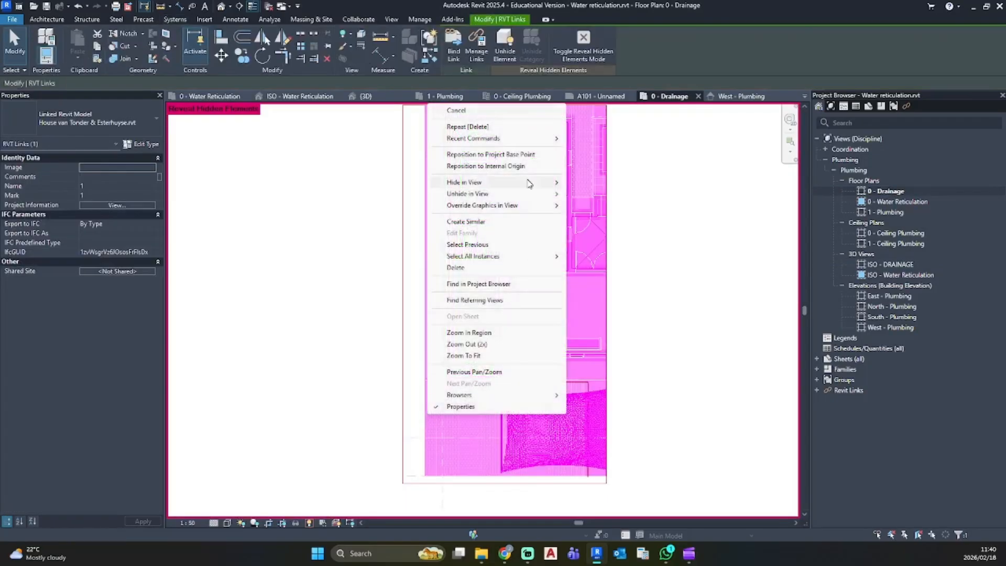
mouse_move(472, 182)
left_click(595, 189)
left_click(723, 348)
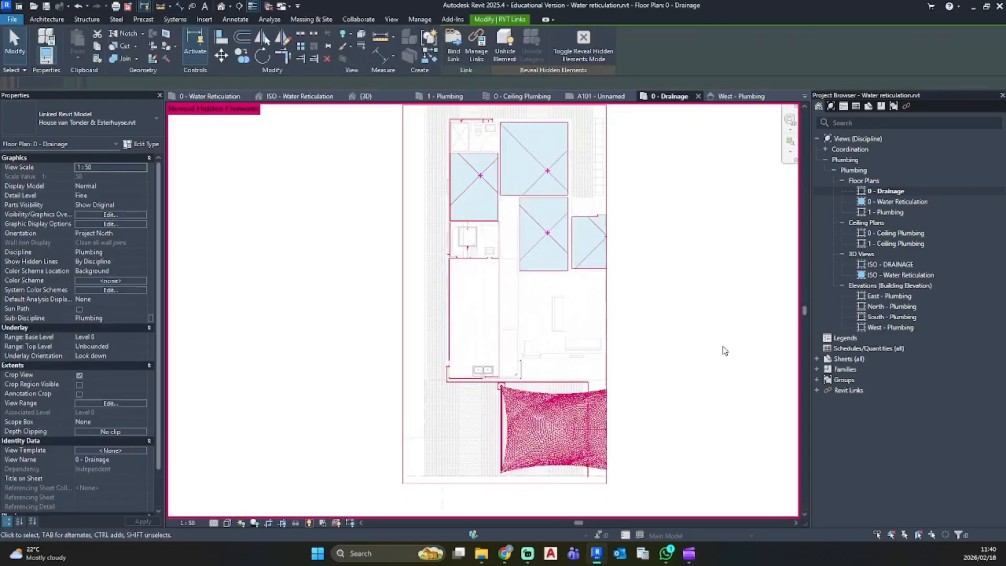
Examine the kitchen sink, both bathrooms and the area outside the house in the 0 - Drainage plan
scroll(514, 386, "up", 2)
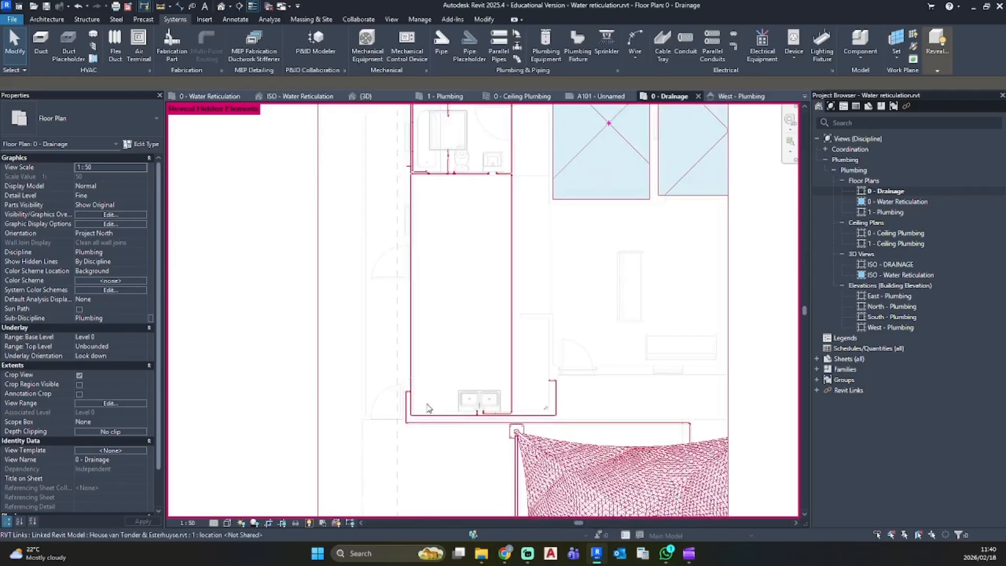
scroll(514, 386, "up", 2)
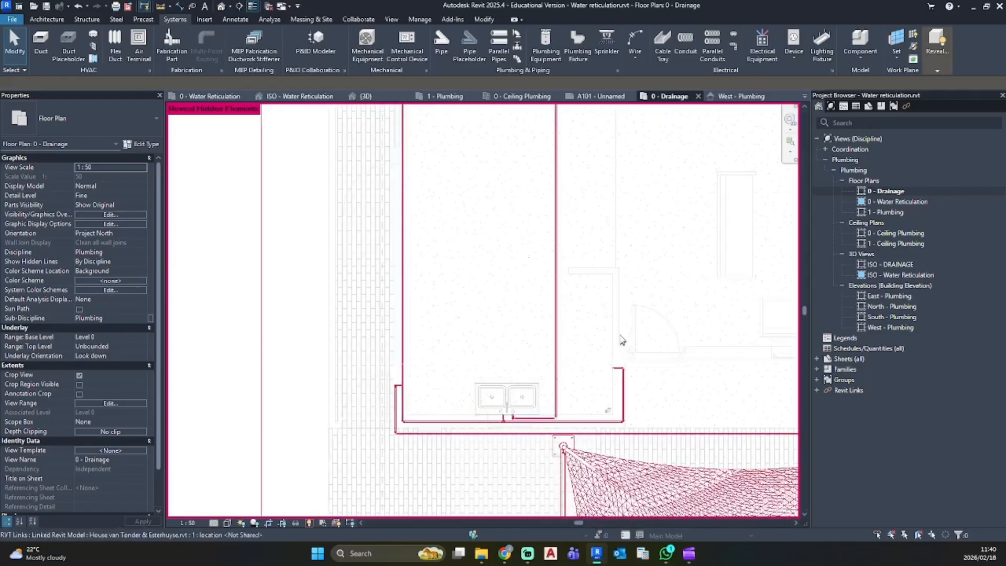
scroll(598, 342, "down", 2)
scroll(498, 283, "up", 4)
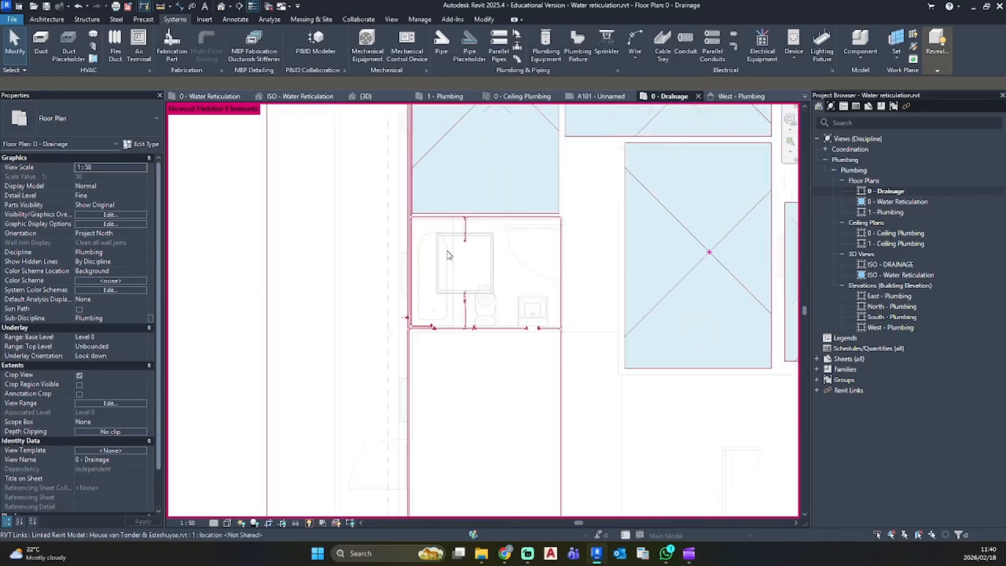
scroll(451, 182, "down", 1)
middle_click_drag(451, 182, 435, 337)
middle_click_drag(435, 129, 407, 220)
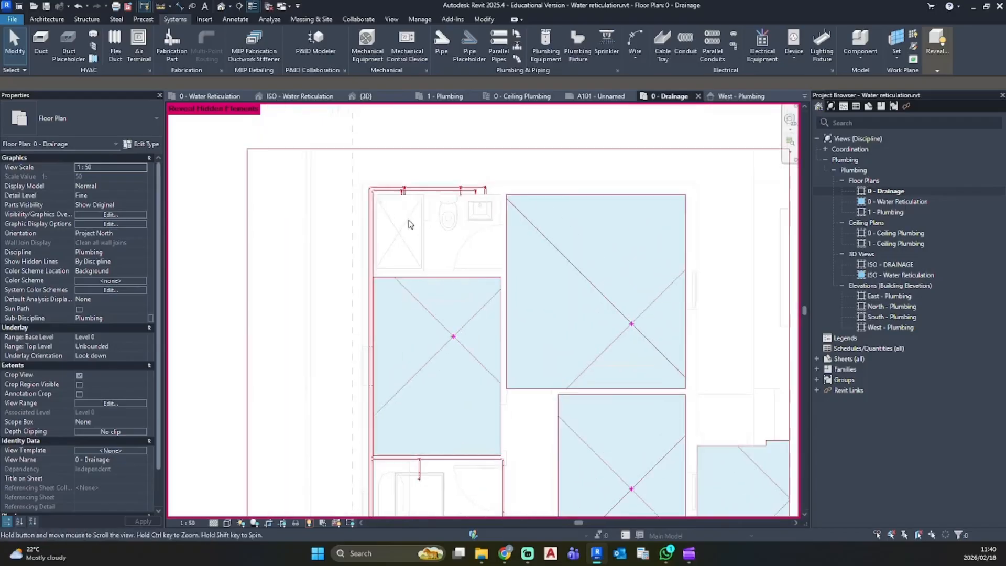
scroll(444, 317, "down", 4)
middle_click_drag(450, 340, 446, 111)
scroll(440, 332, "up", 2)
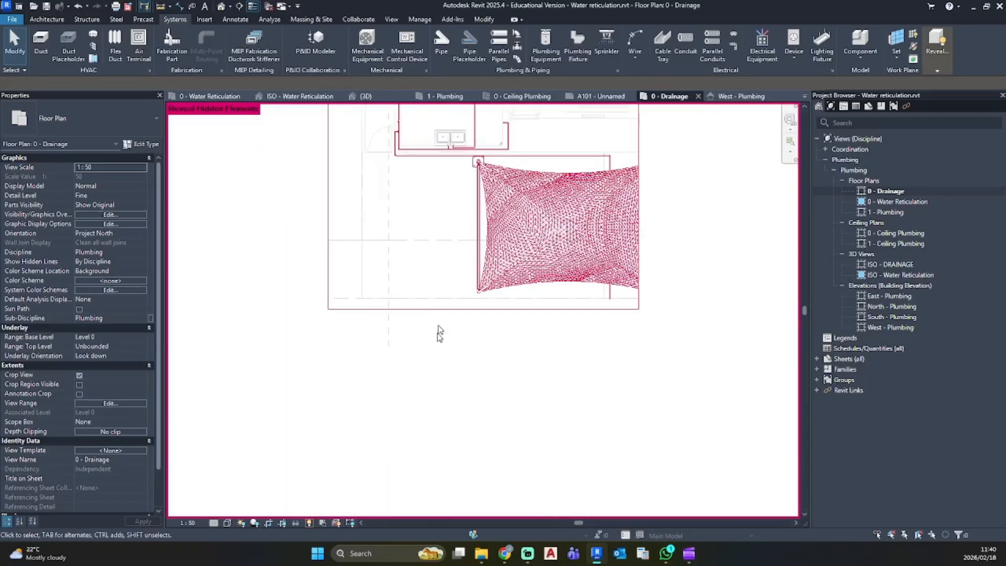
middle_click_drag(438, 244, 407, 430)
middle_click_drag(406, 238, 393, 336)
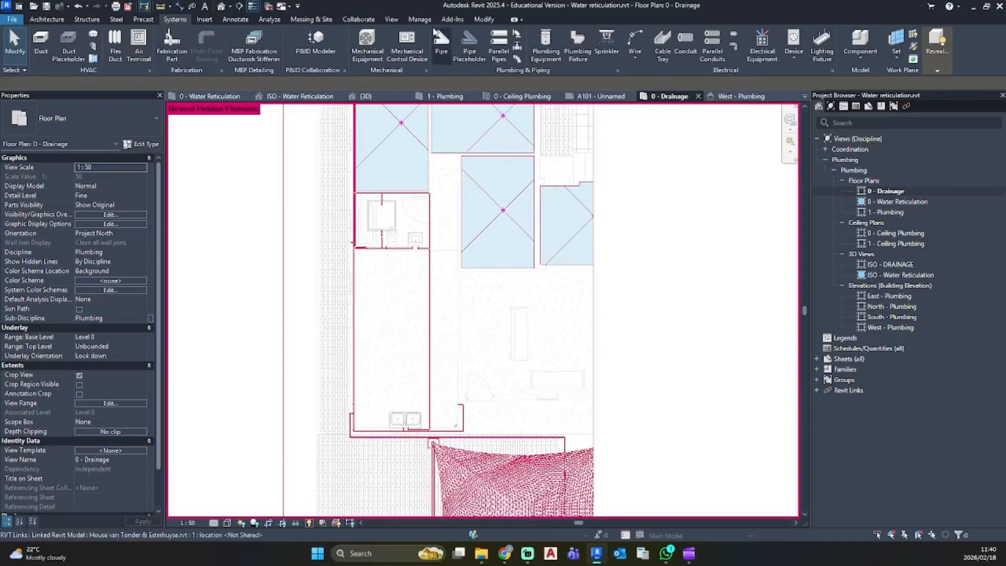
Start a new pipe in the 0 - Drainage plan and enter a diameter of 110 mm
left_click(450, 45)
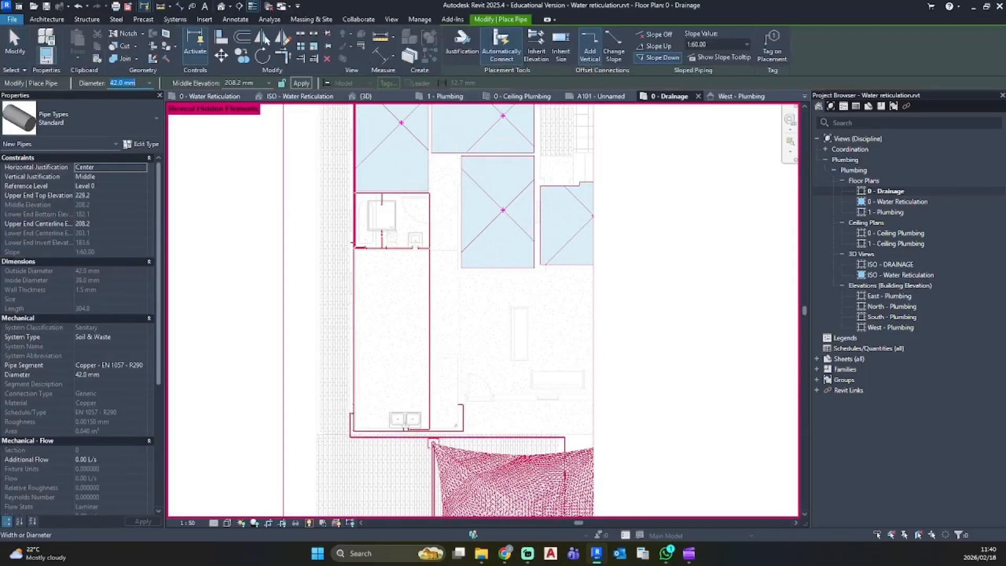
type("110")
key("Return")
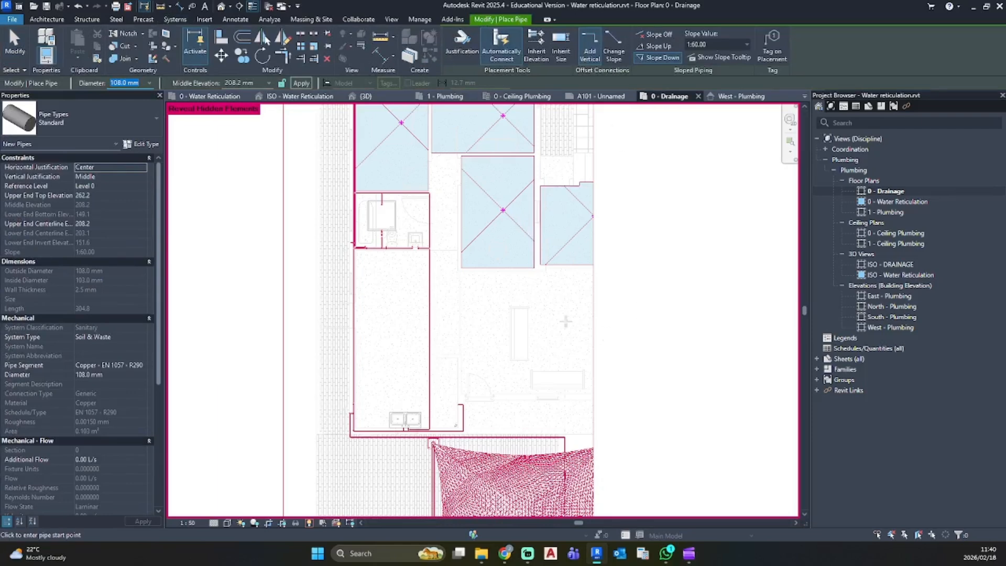
middle_click_drag(330, 247, 337, 278)
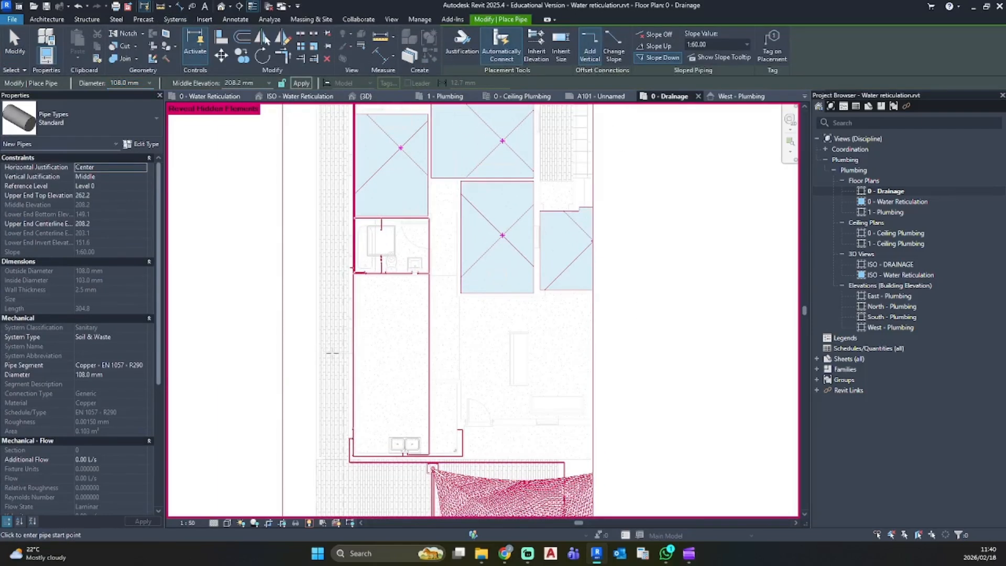
left_click(332, 358)
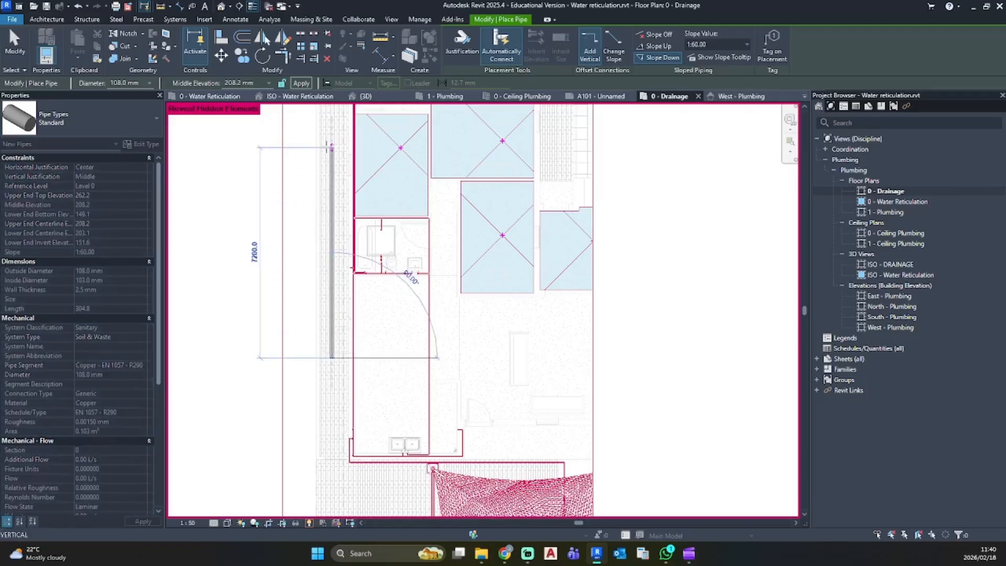
middle_click_drag(330, 144, 308, 204)
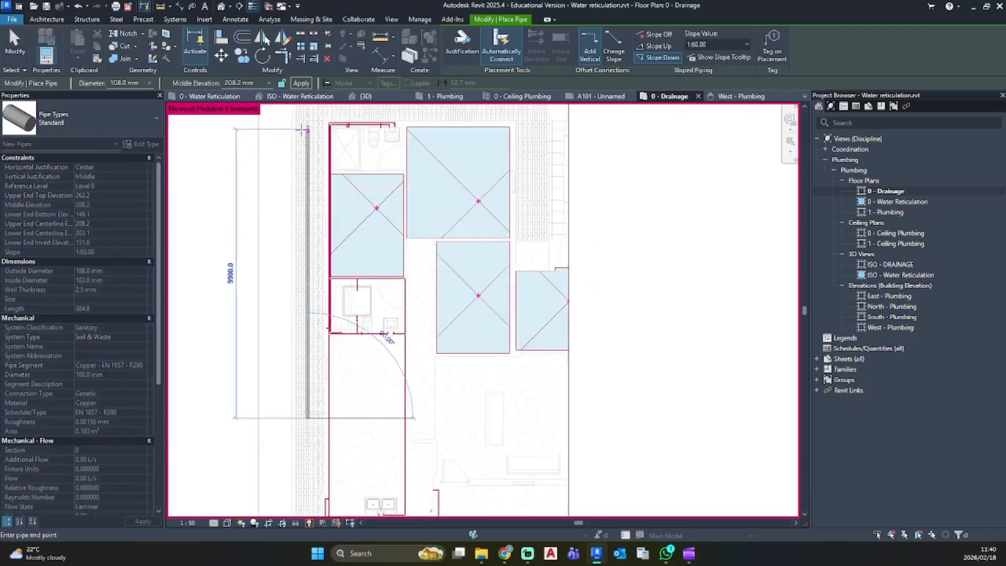
key("Escape")
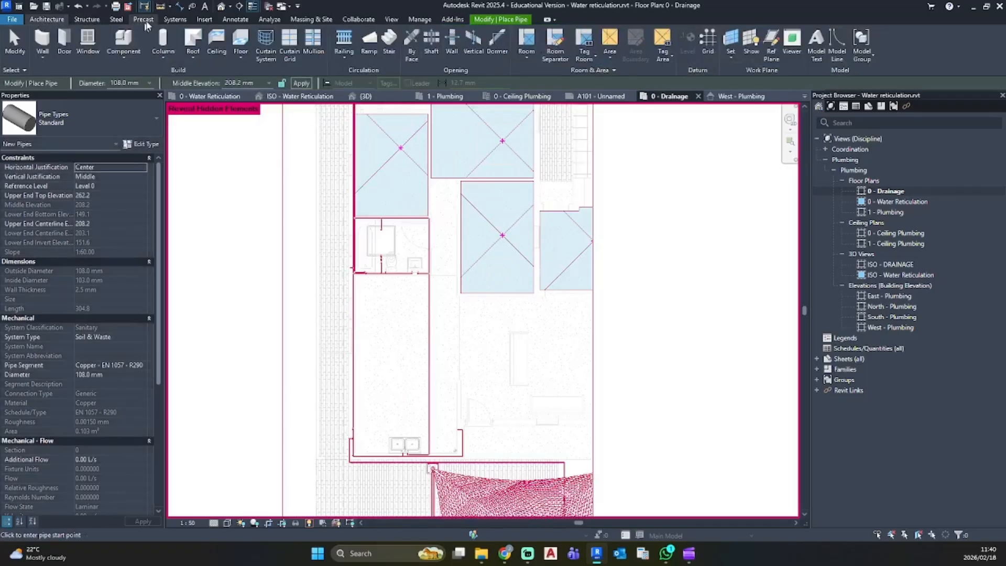
Draw a Soil & Waste pipe about 10900 mm long, sloping down at 1:60, outside the house alongside the kitchen and bathroom wall
left_click(175, 19)
left_click(500, 43)
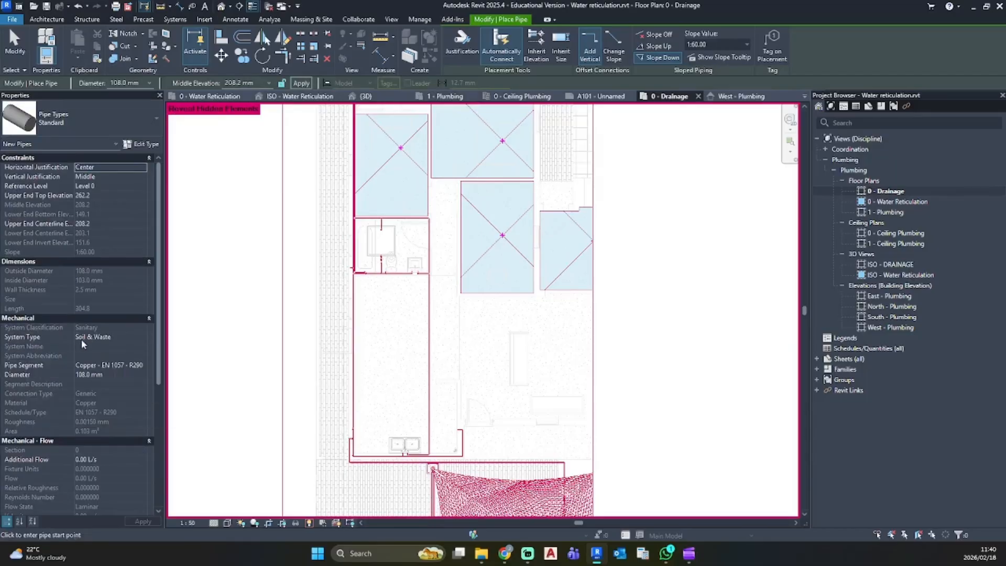
left_click(140, 338)
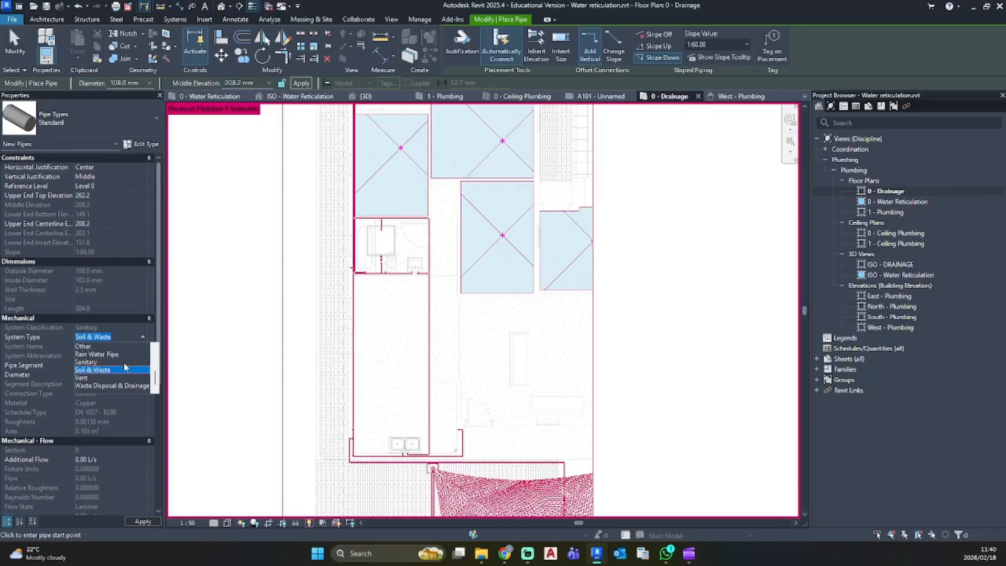
left_click(125, 367)
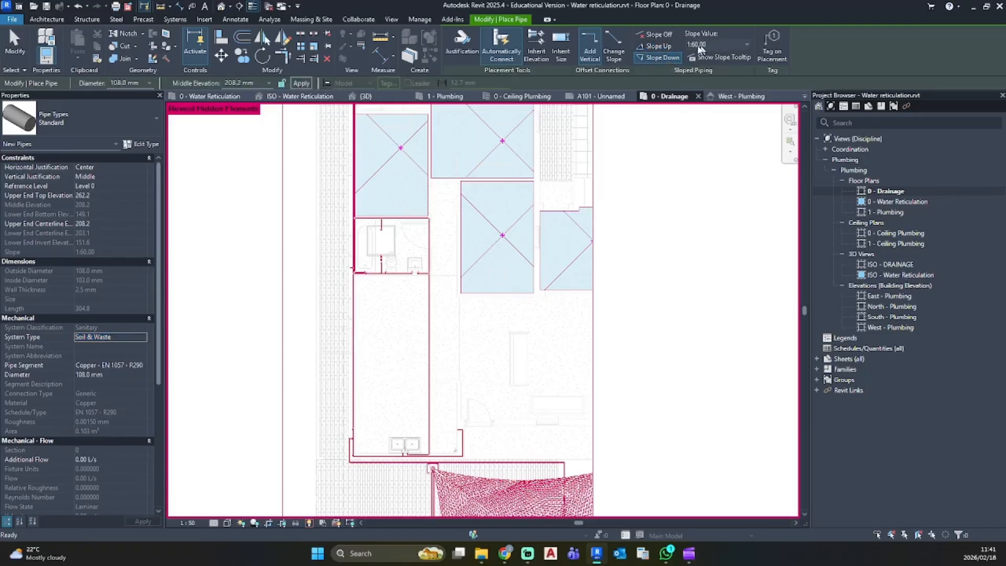
left_click(748, 46)
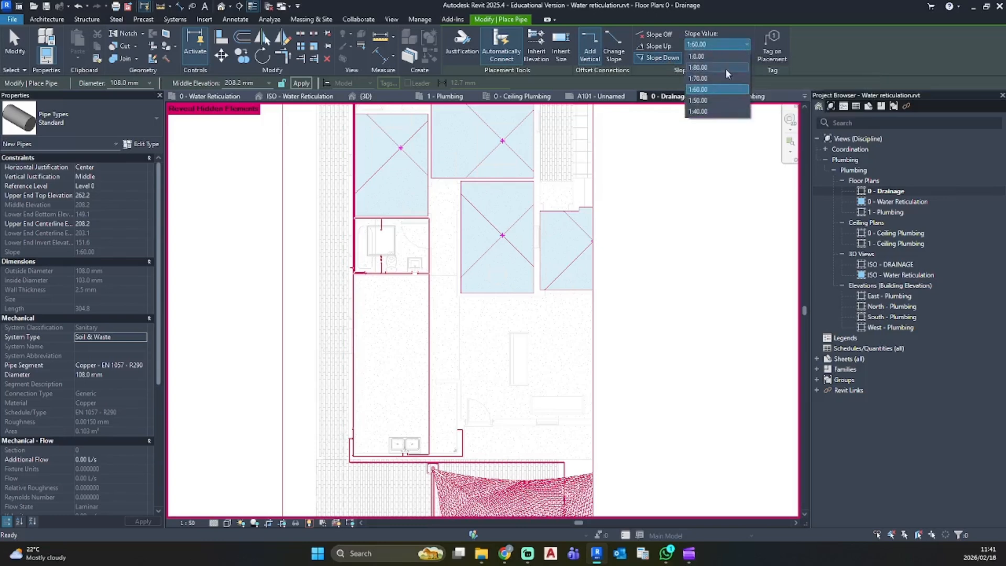
left_click(704, 89)
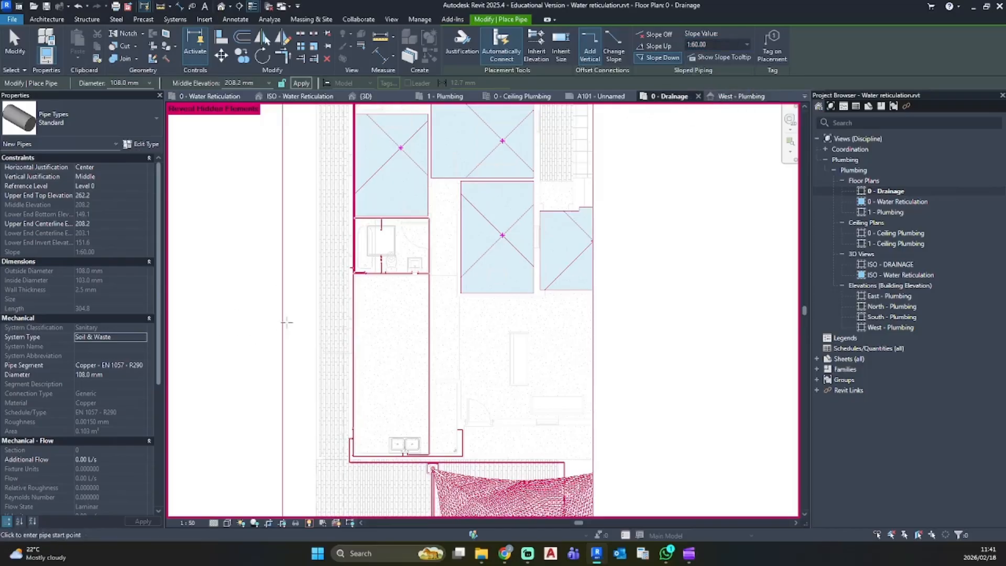
left_click(332, 398)
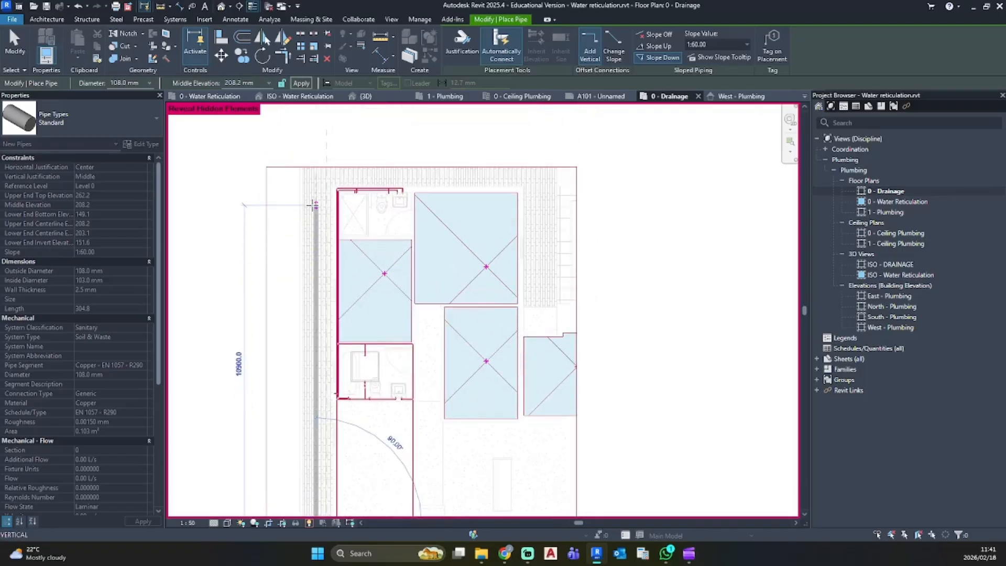
left_click(315, 206)
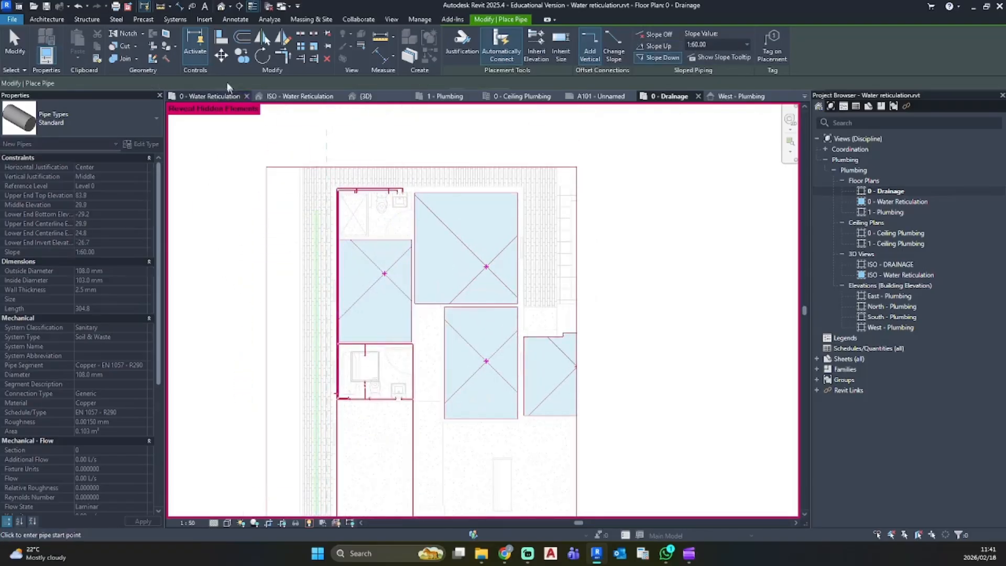
In the ISO - DRAINAGE view, hide all water reticulation pipes and fixtures, keeping only the new drainage pipe
left_click(220, 6)
middle_click_drag(435, 369, 471, 272, "shift")
key("Escape")
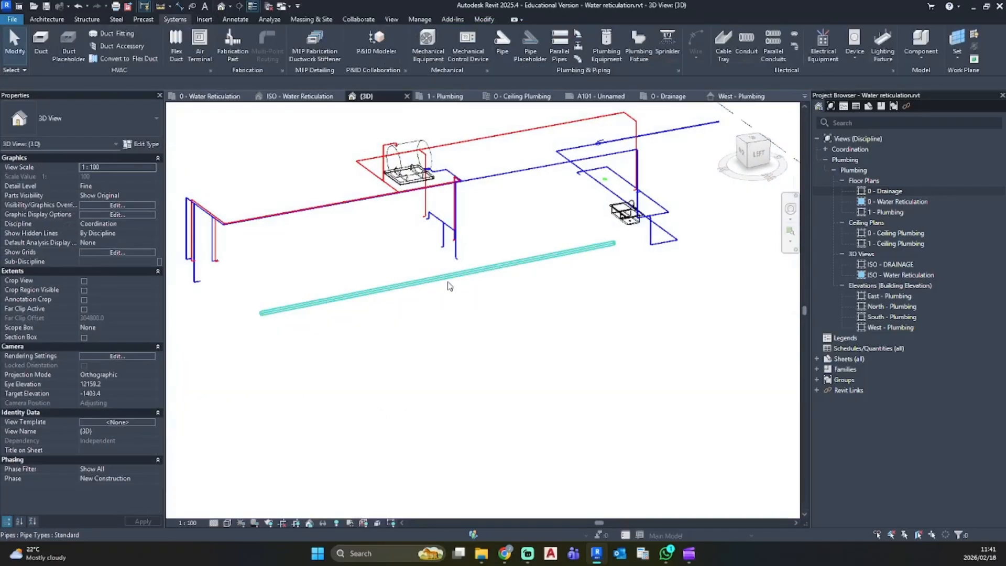
double_click(887, 264)
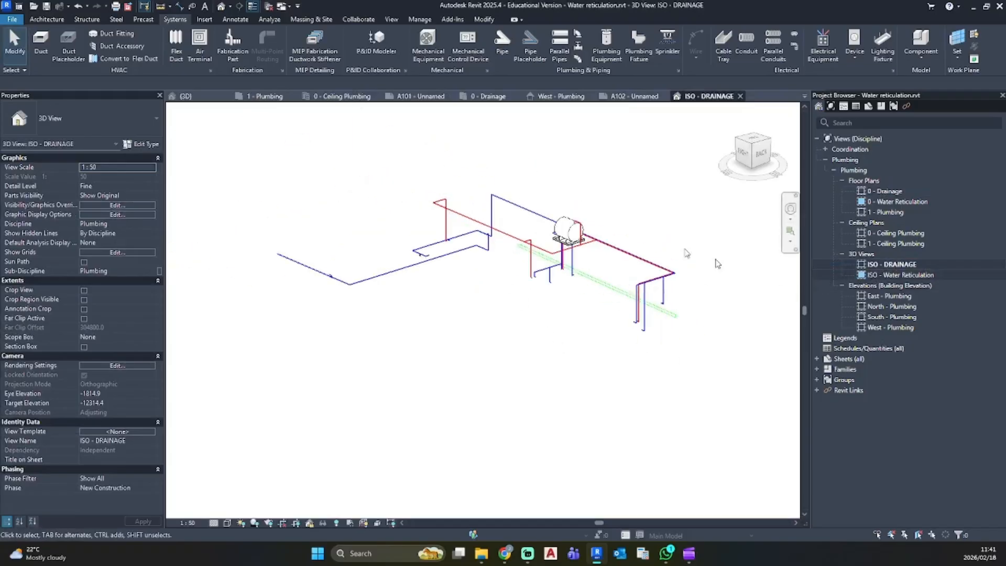
left_click_drag(235, 144, 717, 394)
left_click(635, 297, "shift")
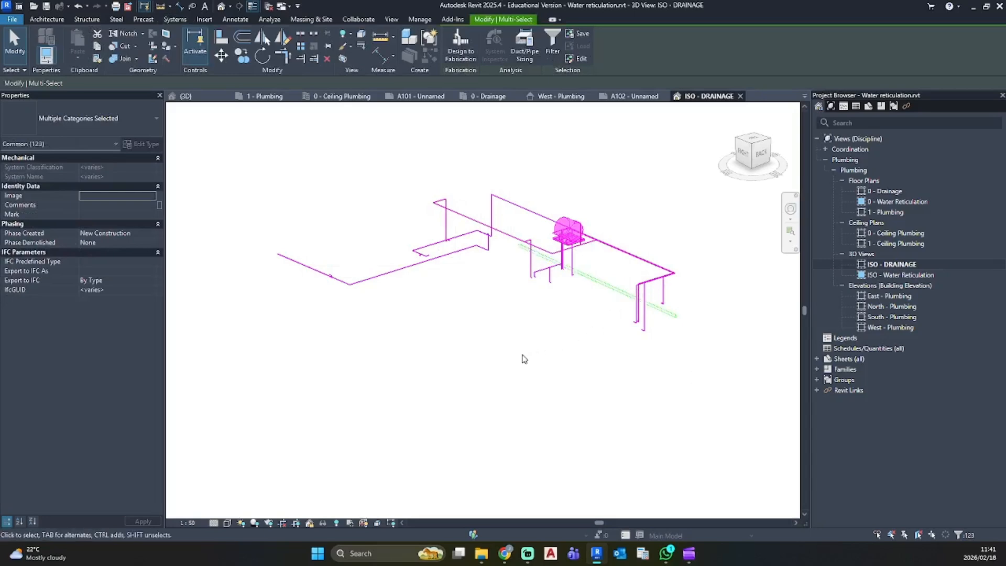
right_click(523, 358)
mouse_move(612, 106)
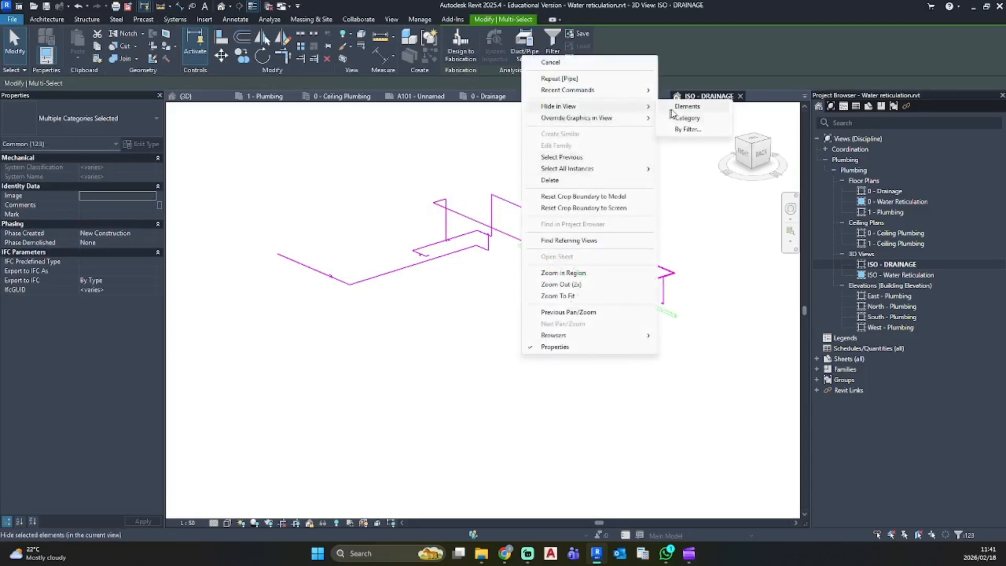
left_click(678, 106)
middle_click_drag(570, 292, 484, 303)
scroll(481, 303, "up", 2)
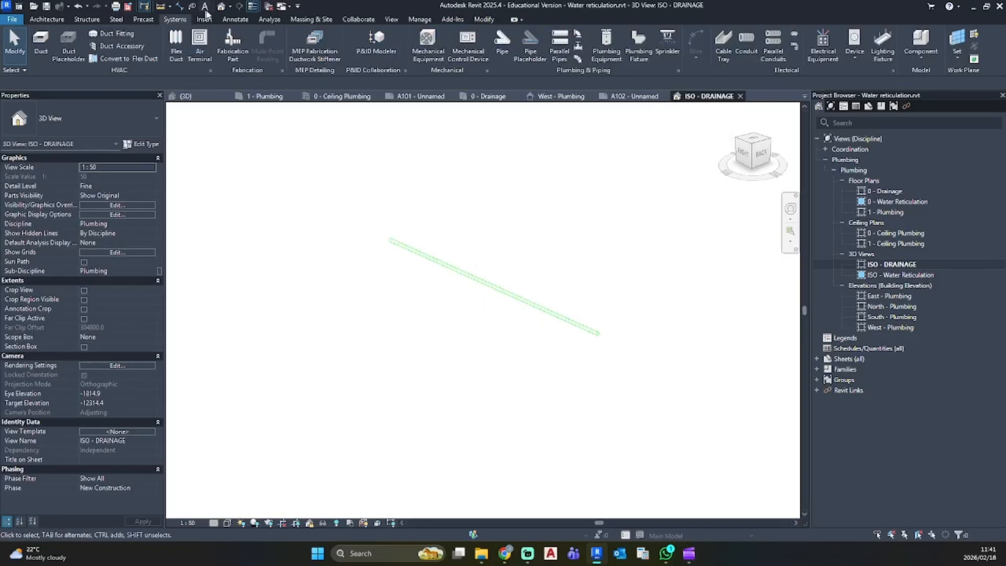
Place a spot slope annotation on the drainage pipe in the ISO - DRAINAGE view
left_click(234, 19)
left_click(252, 47)
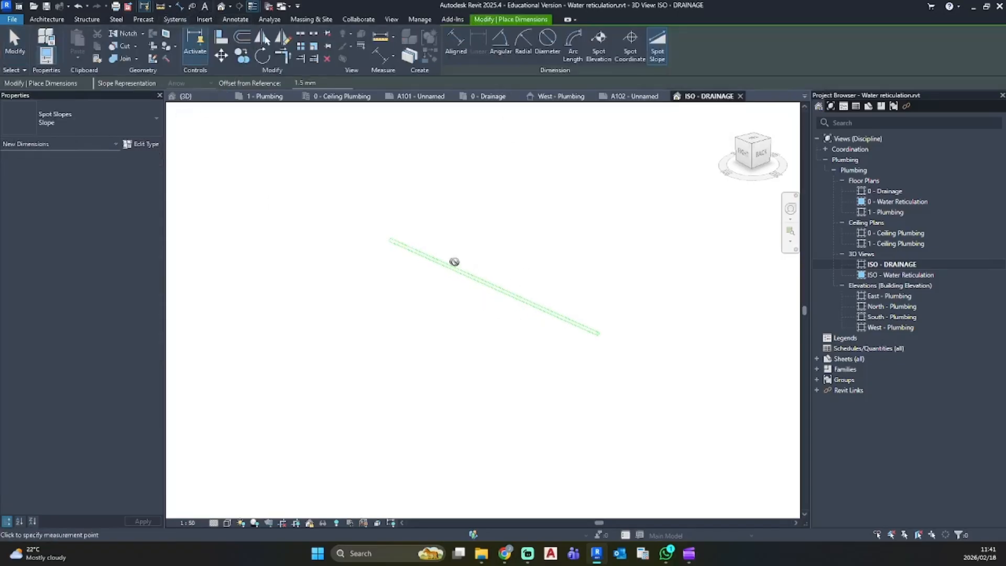
scroll(472, 271, "up", 2)
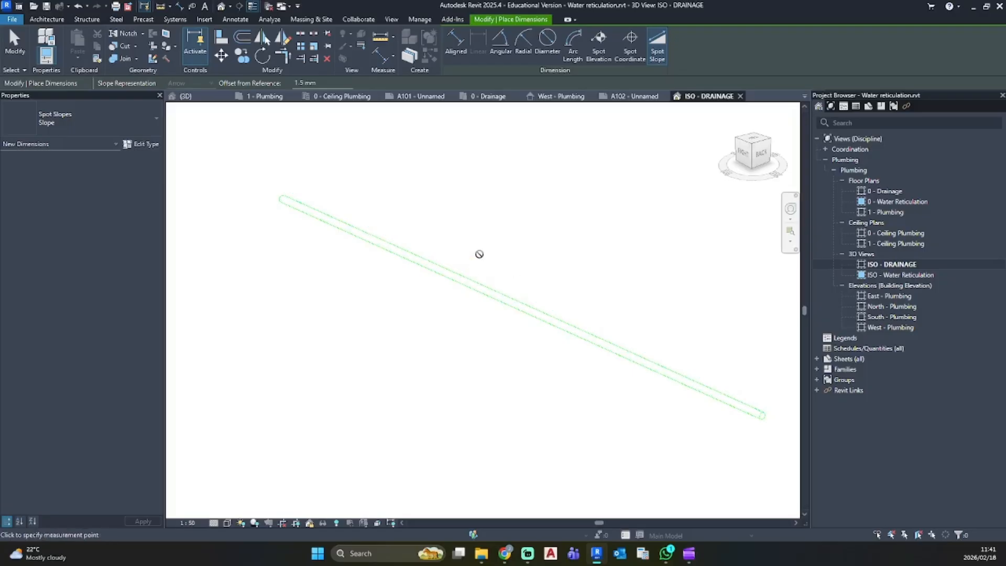
left_click(475, 270)
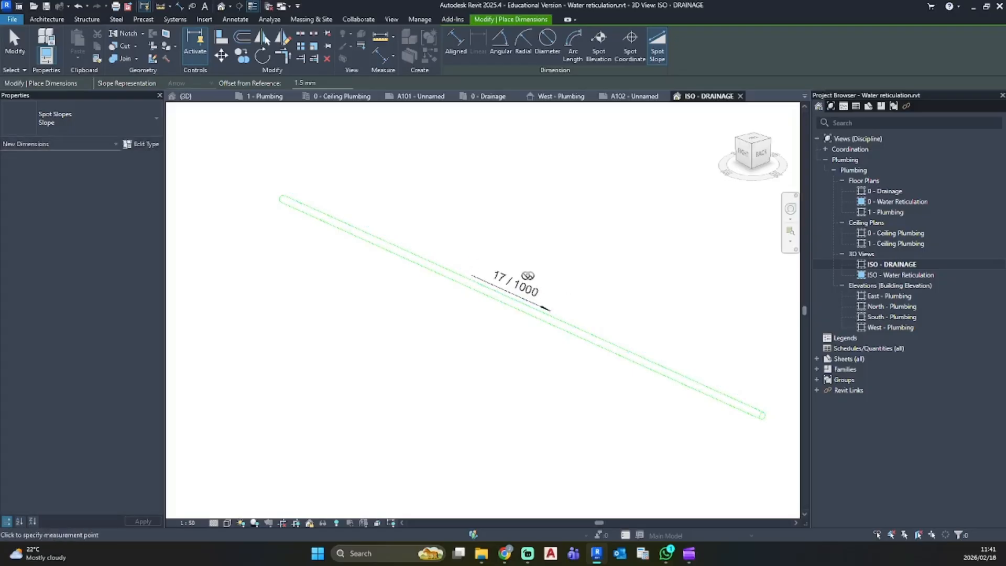
Set the spot slope type's primary units format to 1 : Ratio with the 1: unit symbol
left_click(525, 279)
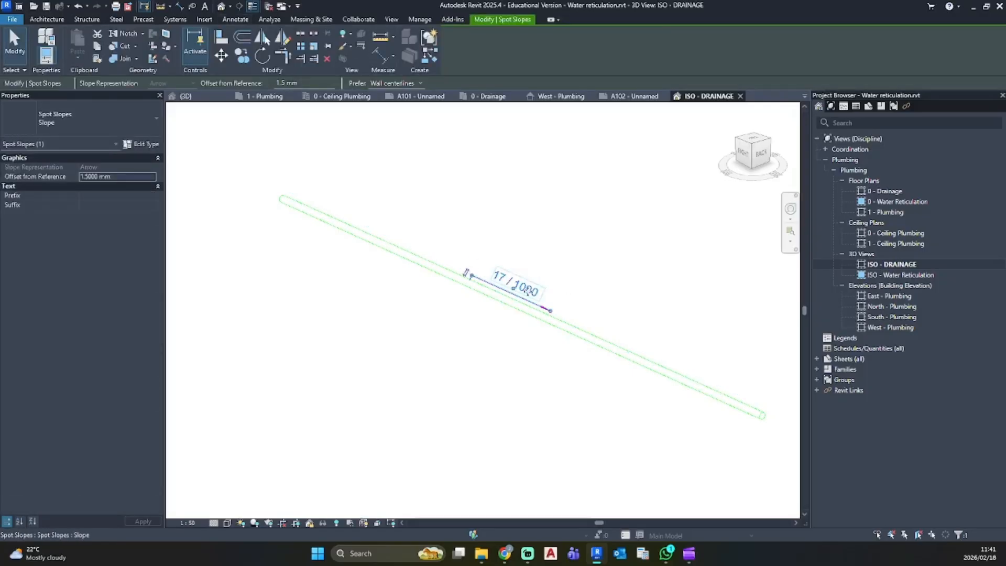
left_click(140, 143)
scroll(606, 292, "down", 3)
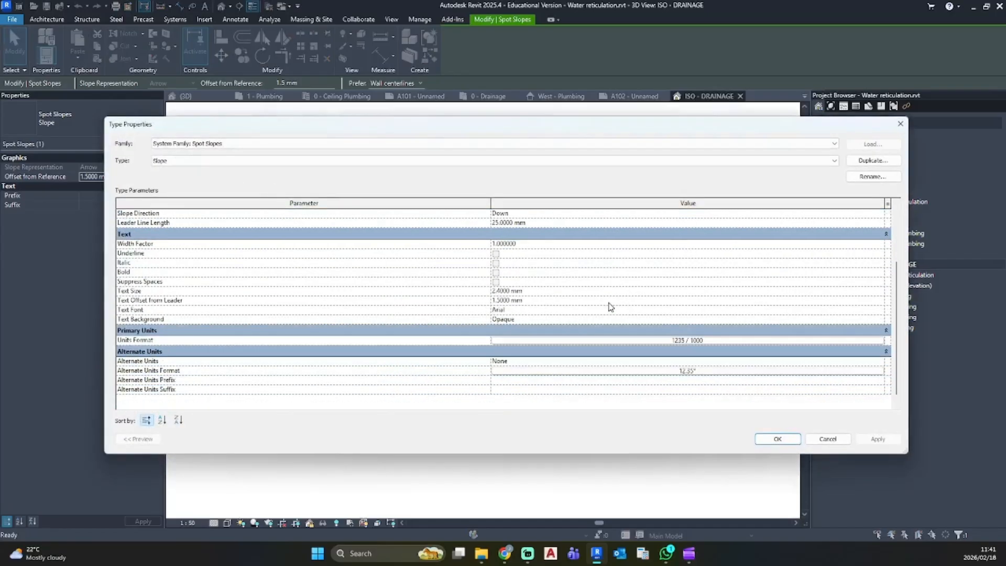
left_click(708, 342)
left_click(708, 341)
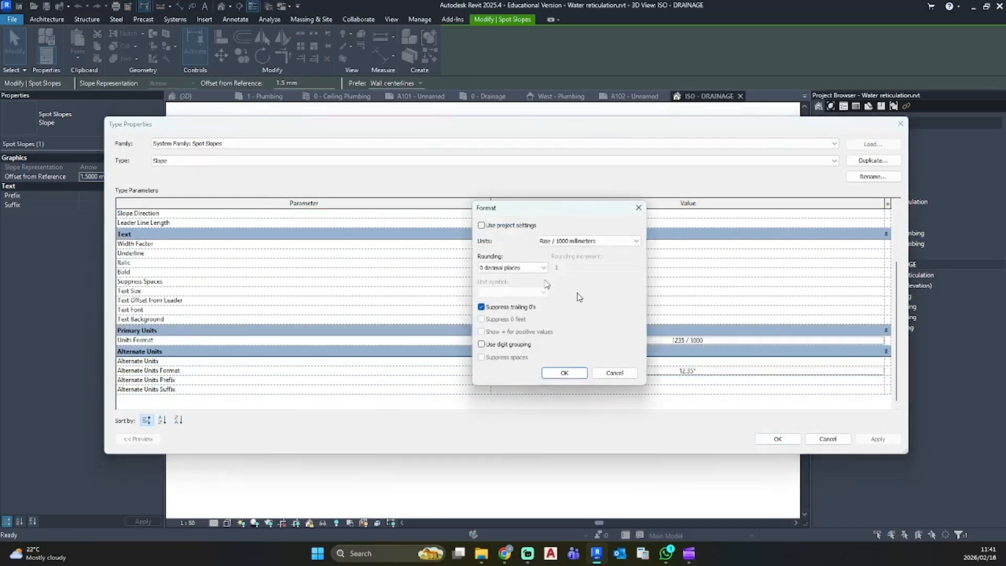
left_click(586, 241)
left_click(553, 250)
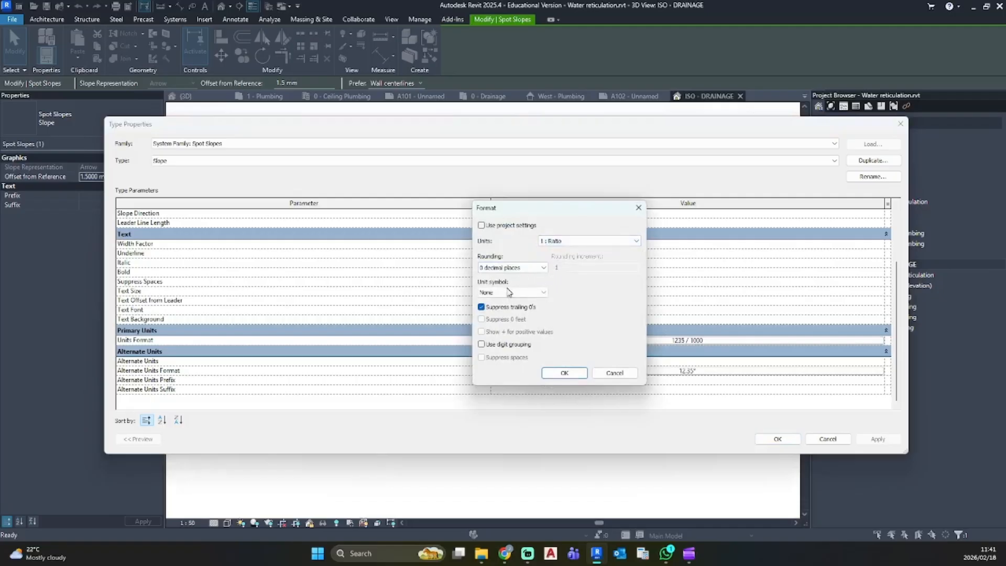
left_click(513, 292)
left_click(512, 305)
left_click(563, 372)
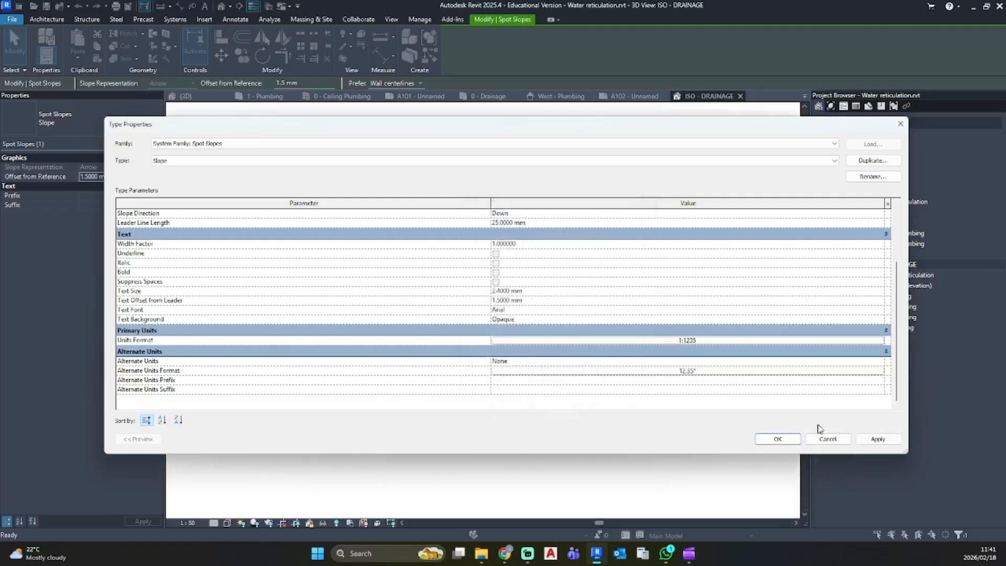
left_click(769, 439)
key("Escape")
key("Escape")
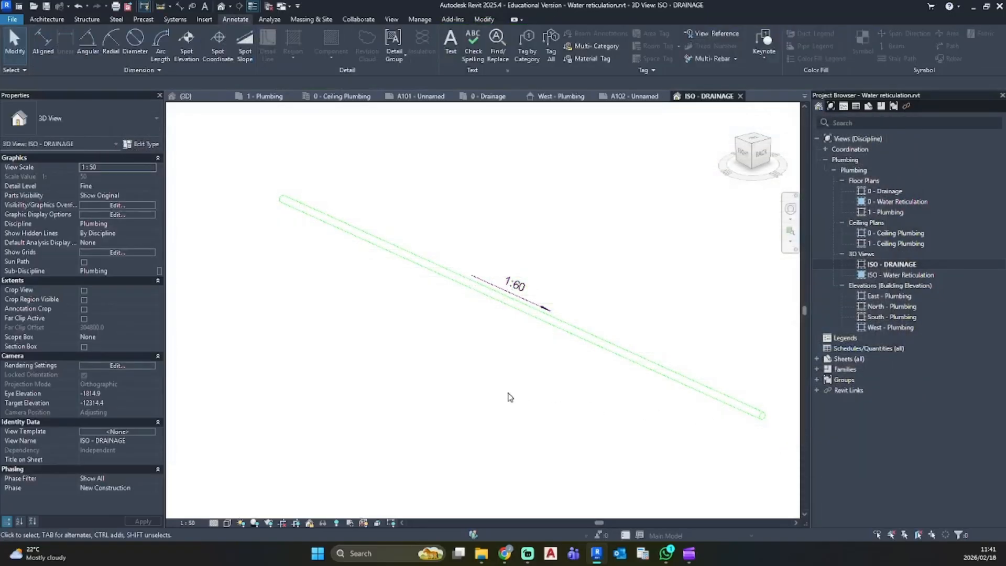
Return to the 0 - Drainage plan and examine the kitchen sink, the pipe fitting beside it and the nearby bathroom
scroll(511, 395, "down", 4)
scroll(570, 359, "down", 2)
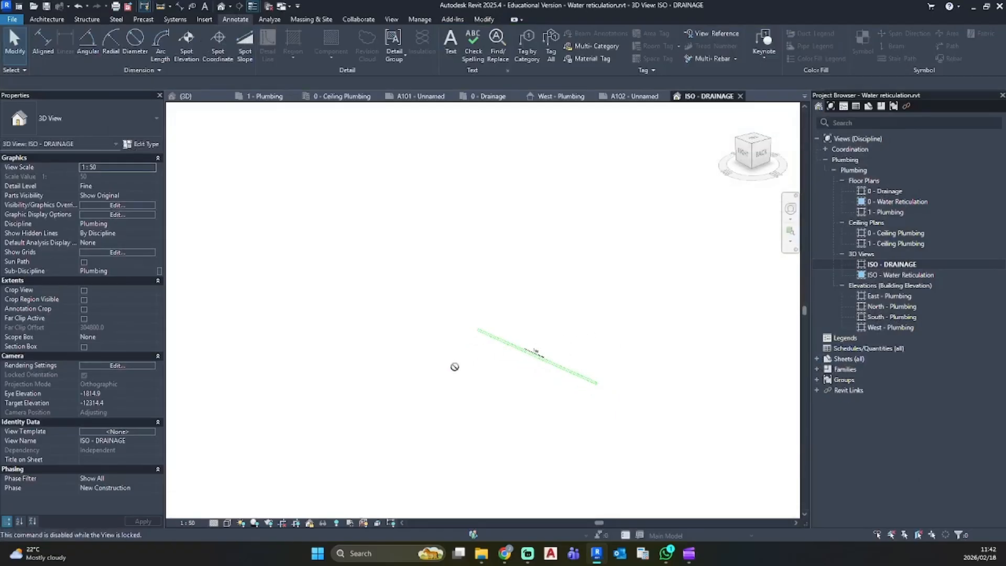
scroll(540, 374, "up", 3)
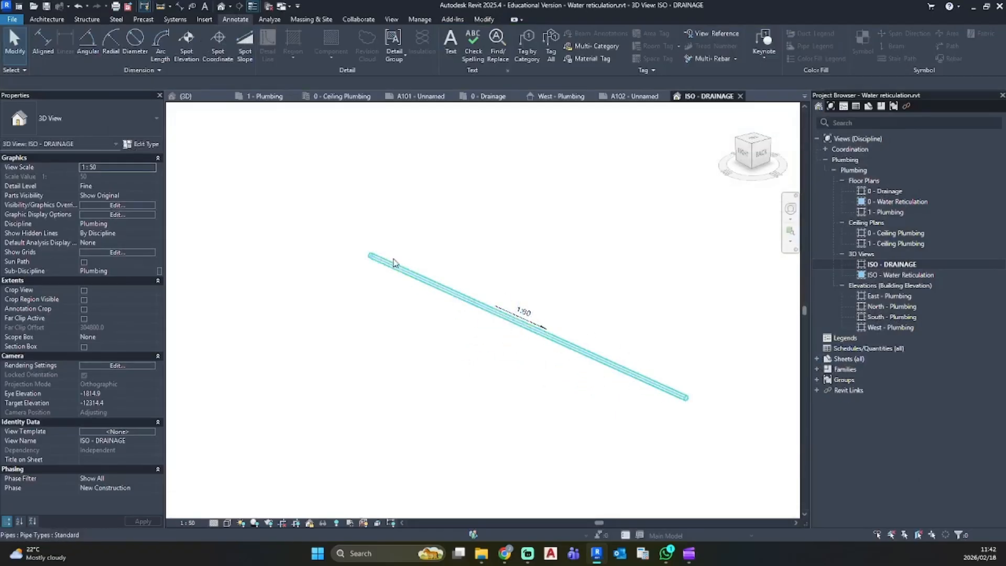
double_click(888, 191)
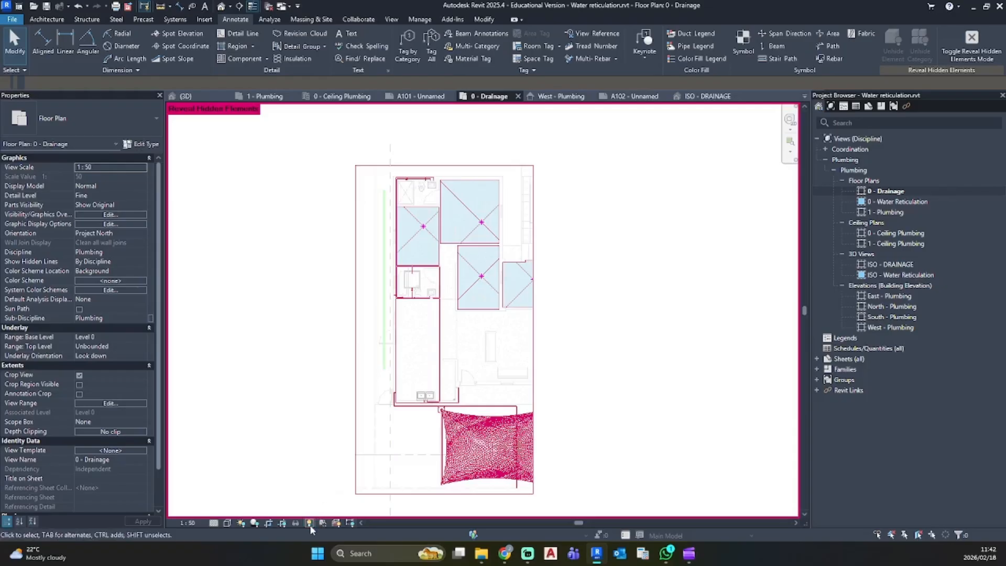
scroll(410, 422, "up", 5)
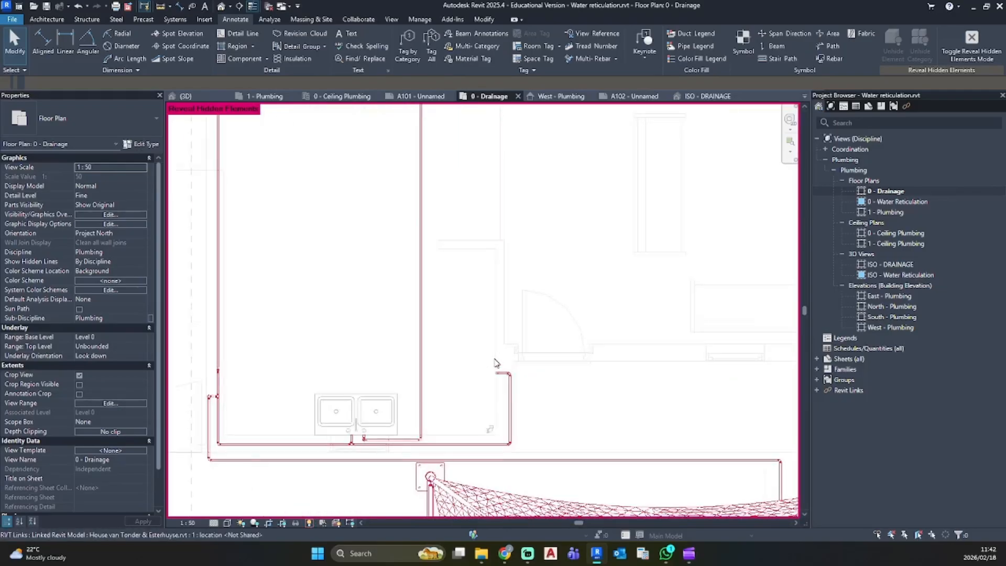
scroll(488, 294, "up", 1)
scroll(480, 434, "down", 2)
middle_click_drag(491, 421, 535, 402)
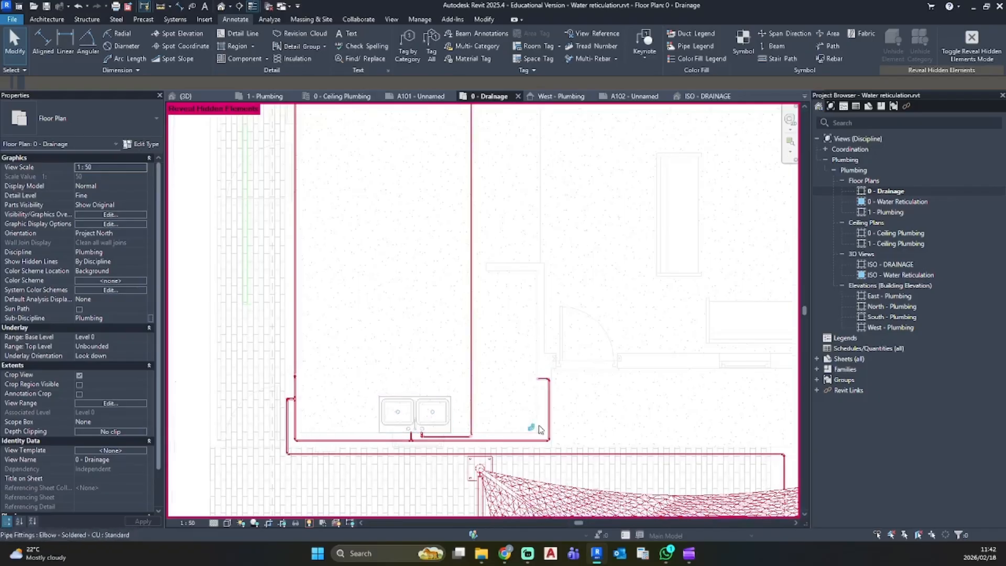
key("Escape")
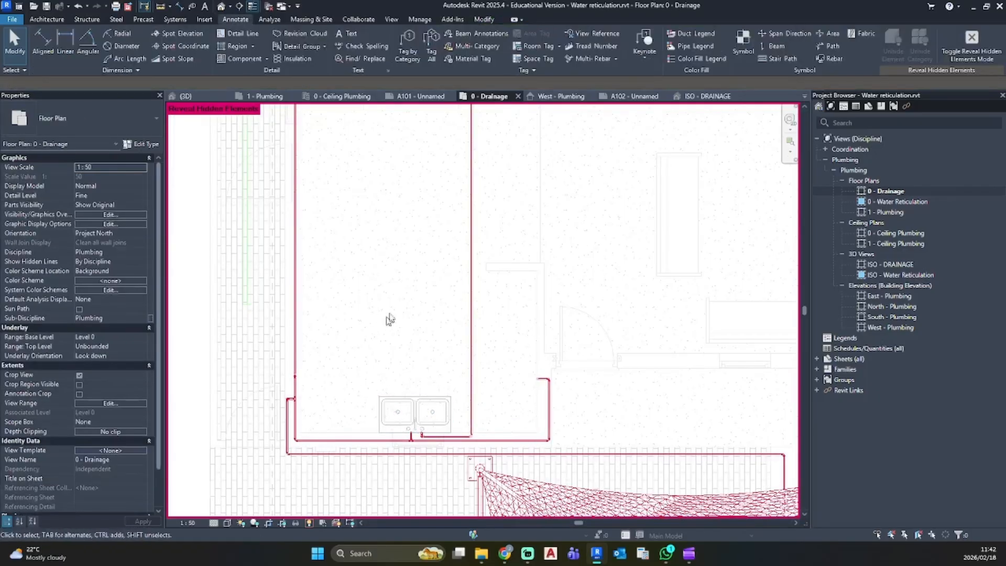
middle_click_drag(408, 315, 399, 335)
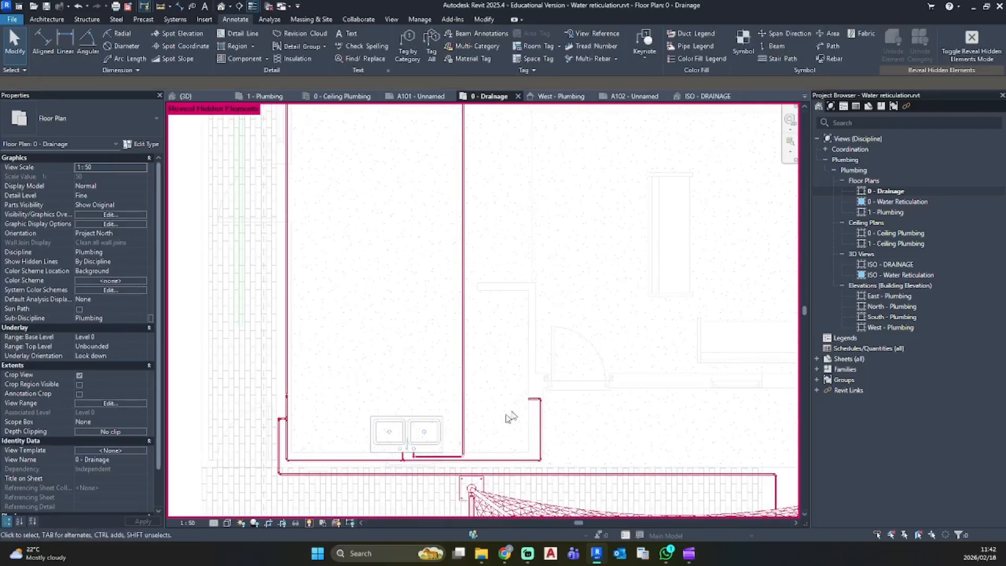
scroll(265, 455, "down", 3)
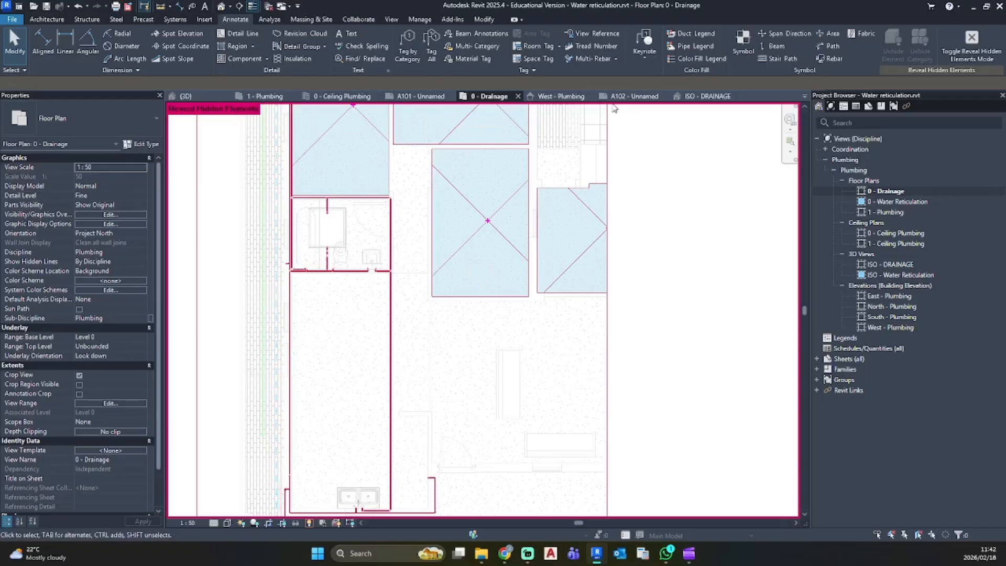
left_click(631, 96)
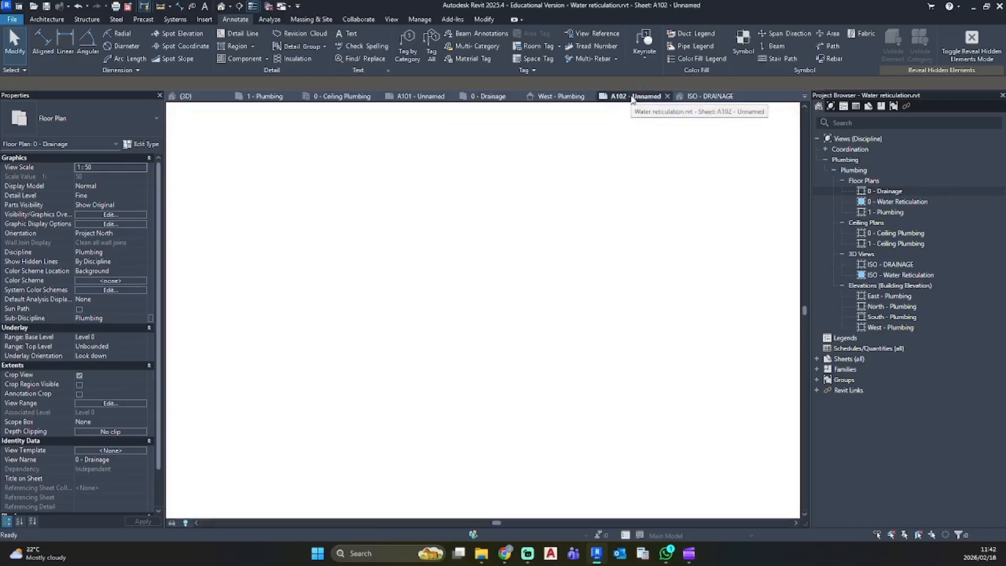
left_click(707, 96)
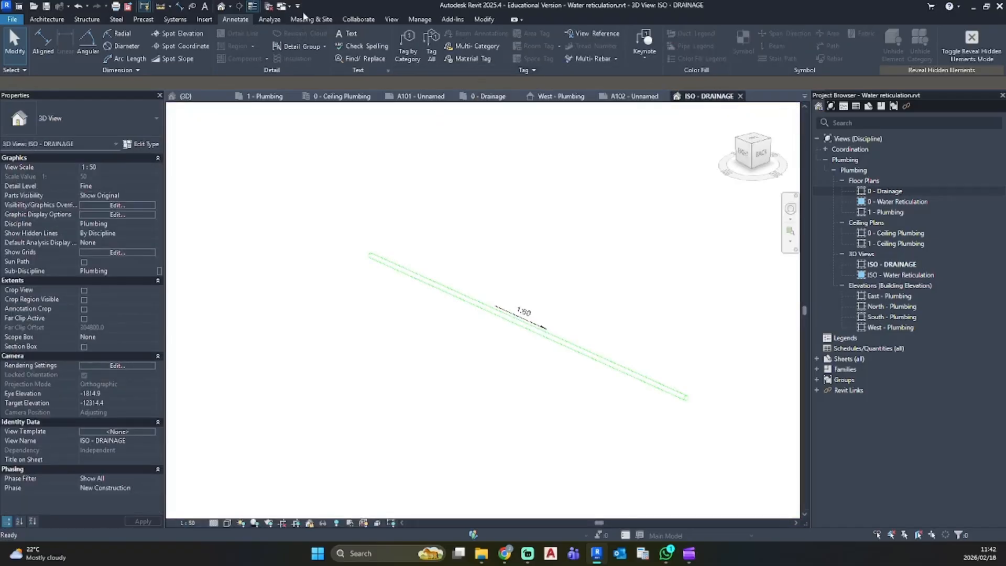
left_click(286, 7)
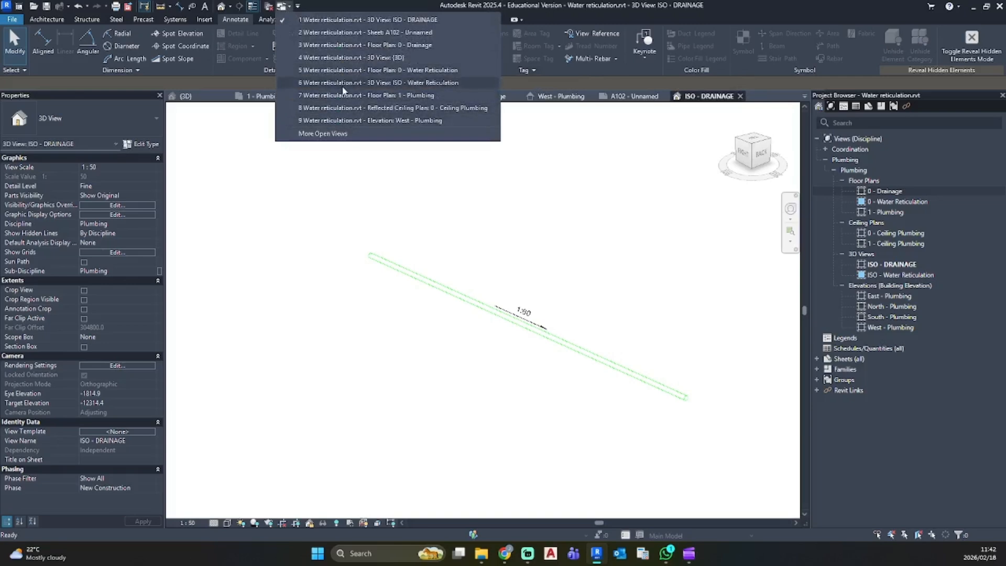
left_click(574, 178)
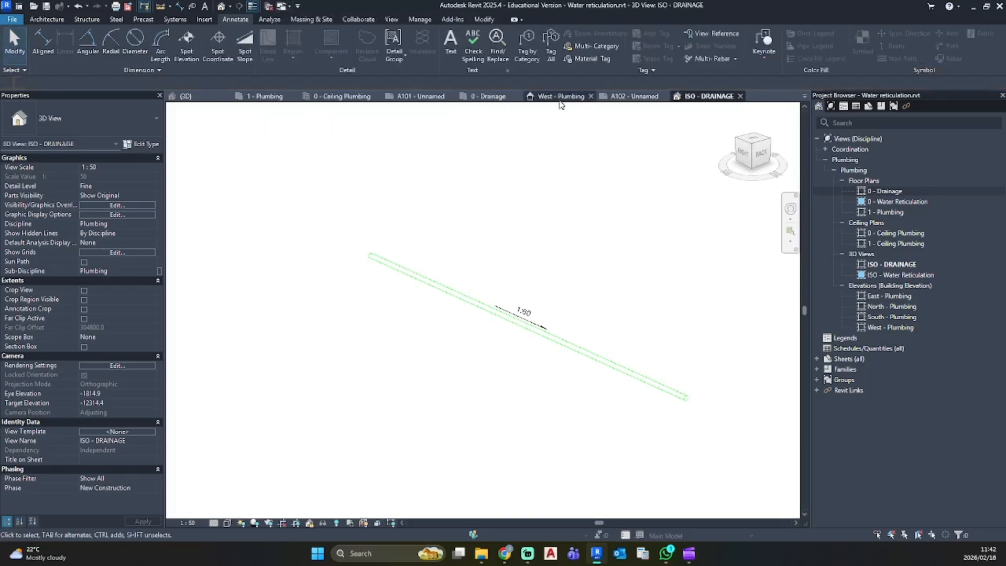
left_click(560, 100)
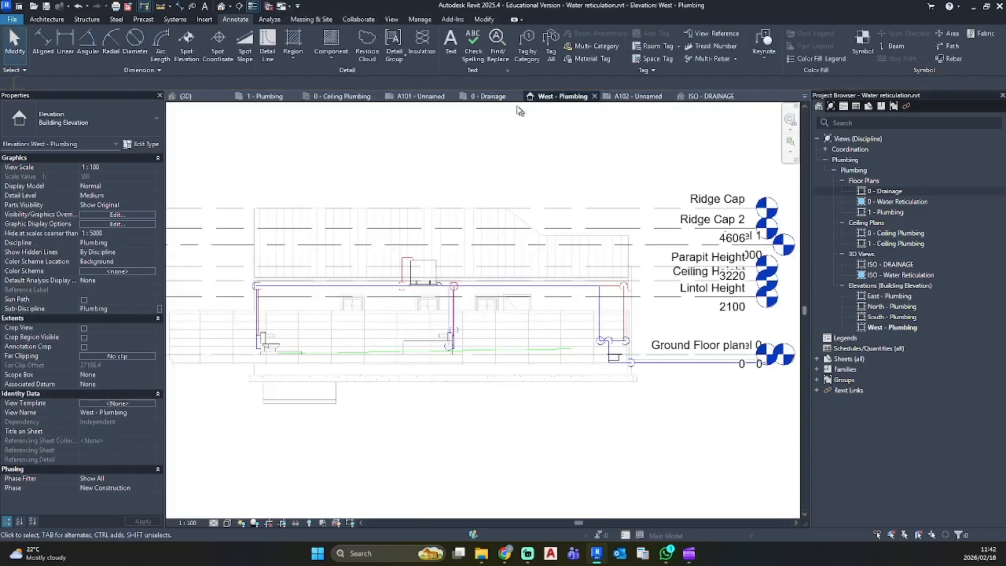
left_click(485, 99)
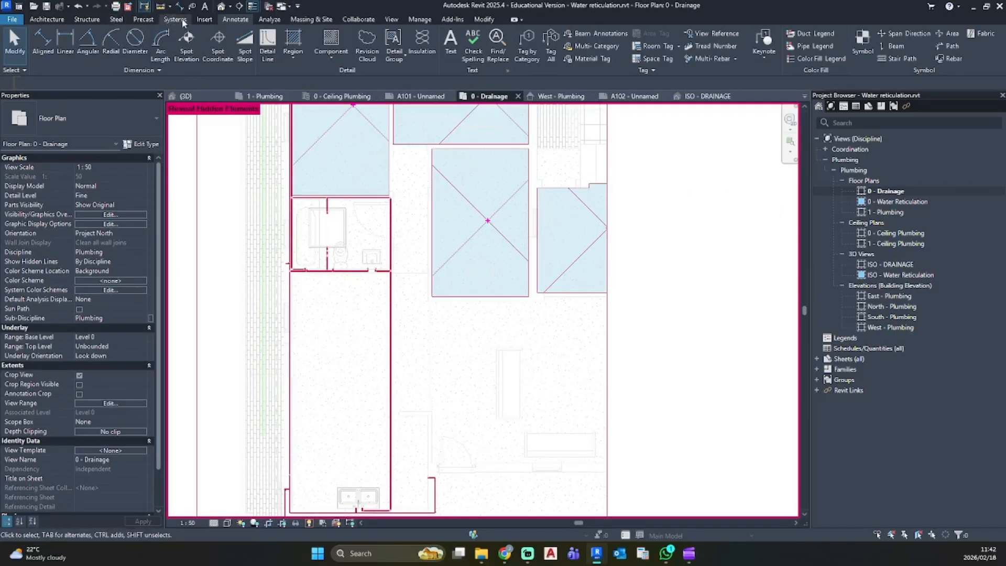
Load the Drainage Gully 3D family from the Plumbing Connectors folder in 5. Drawing Office
left_click(204, 20)
left_click(418, 45)
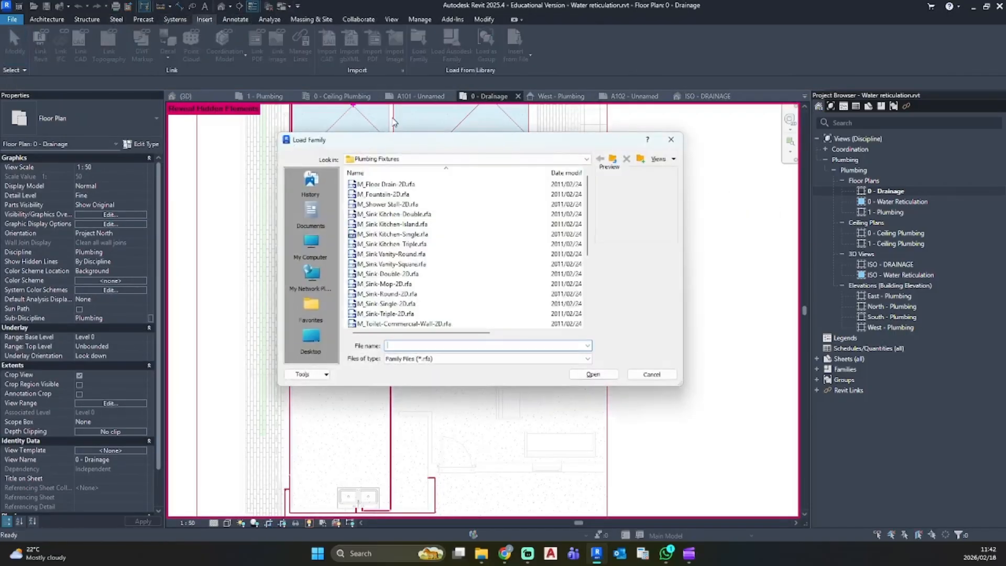
left_click(401, 160)
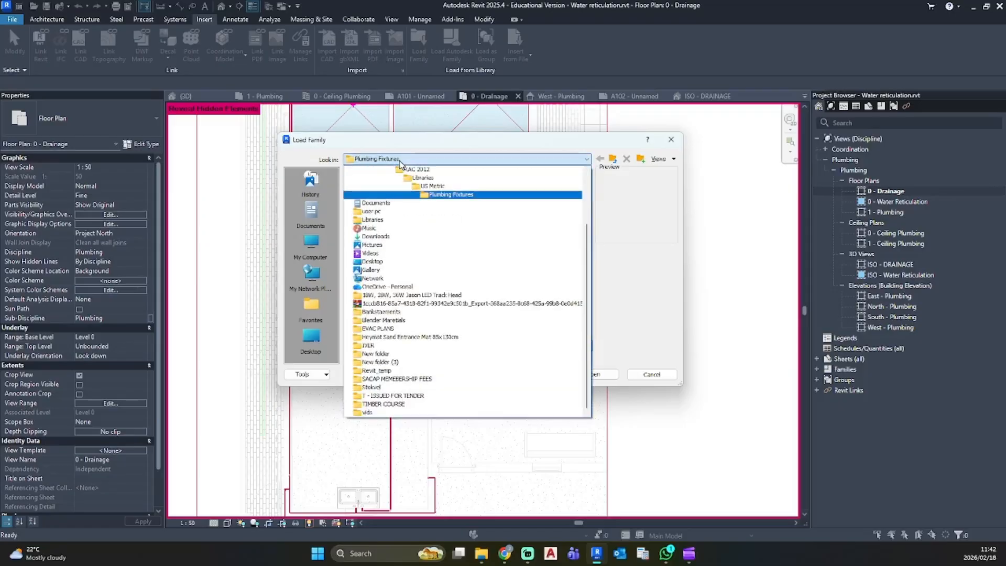
left_click(400, 162)
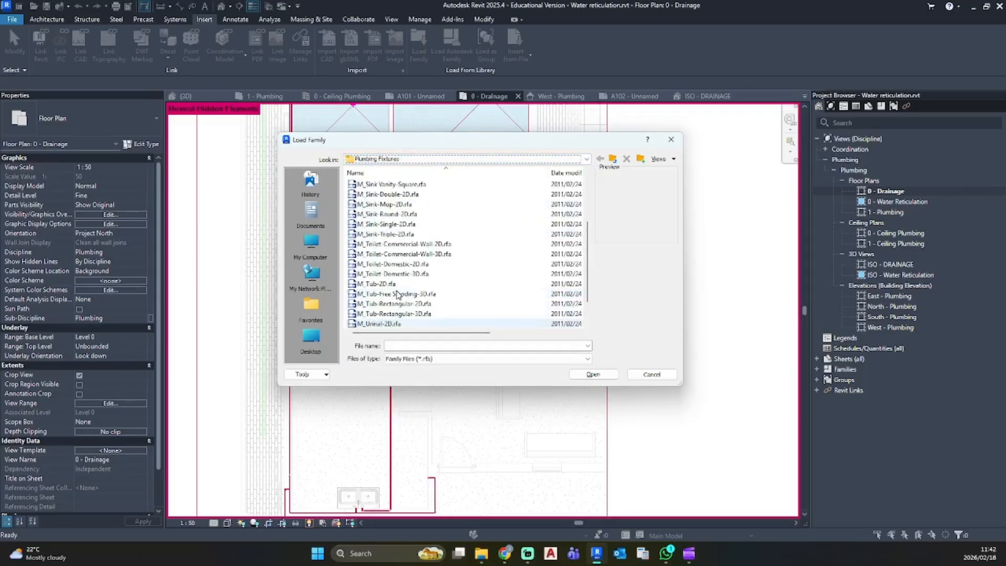
scroll(398, 283, "up", 3)
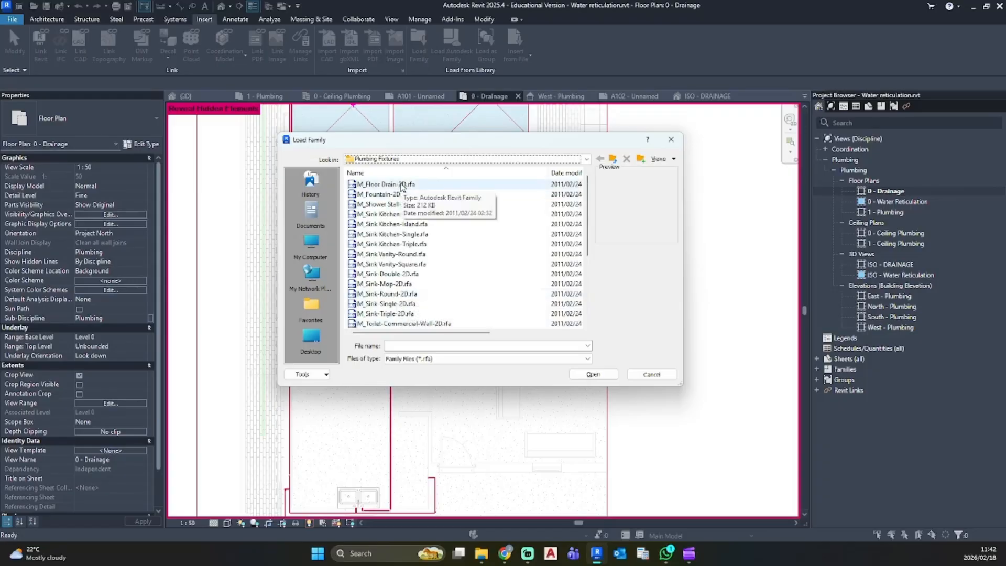
scroll(401, 187, "down", 3)
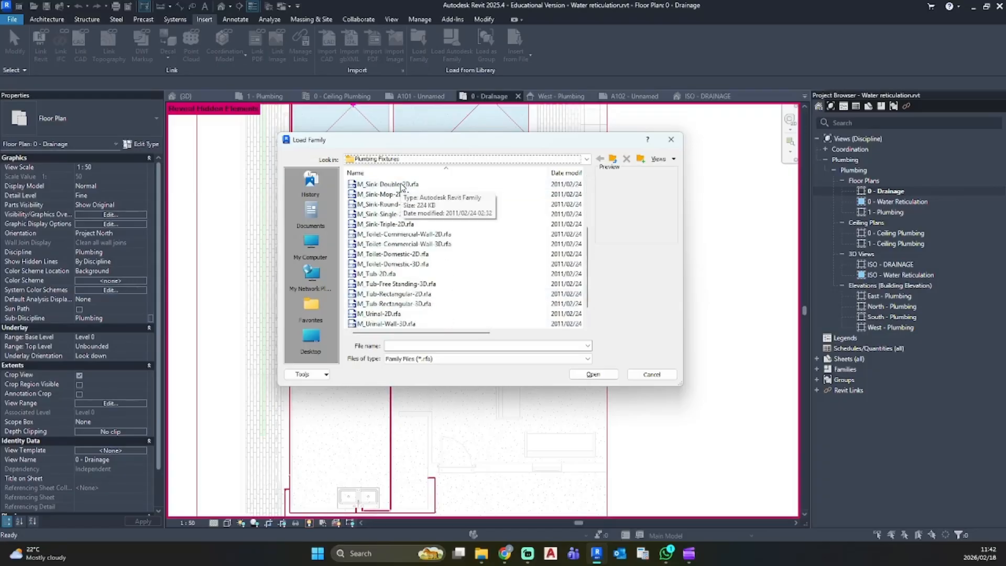
left_click(416, 159)
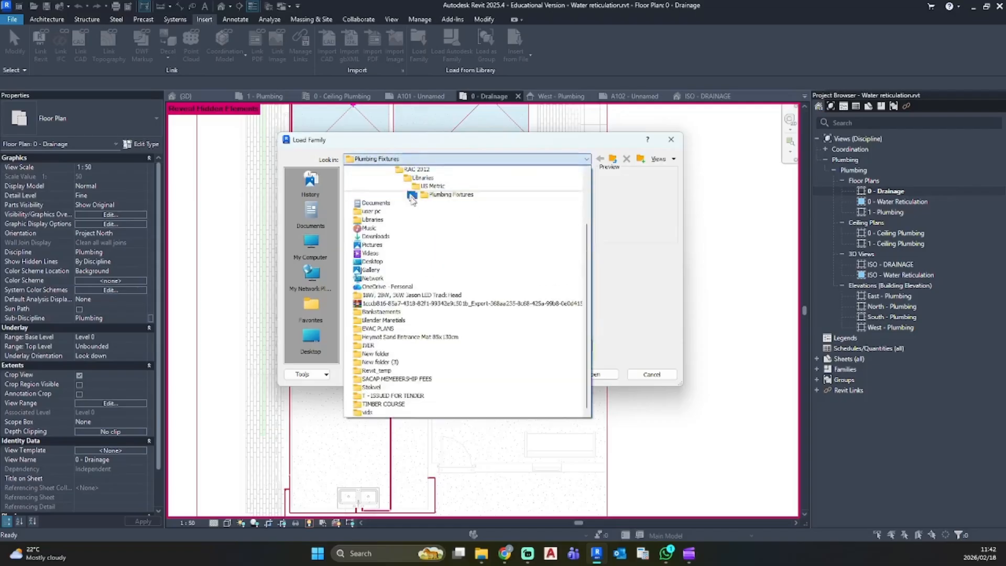
scroll(412, 198, "up", 3)
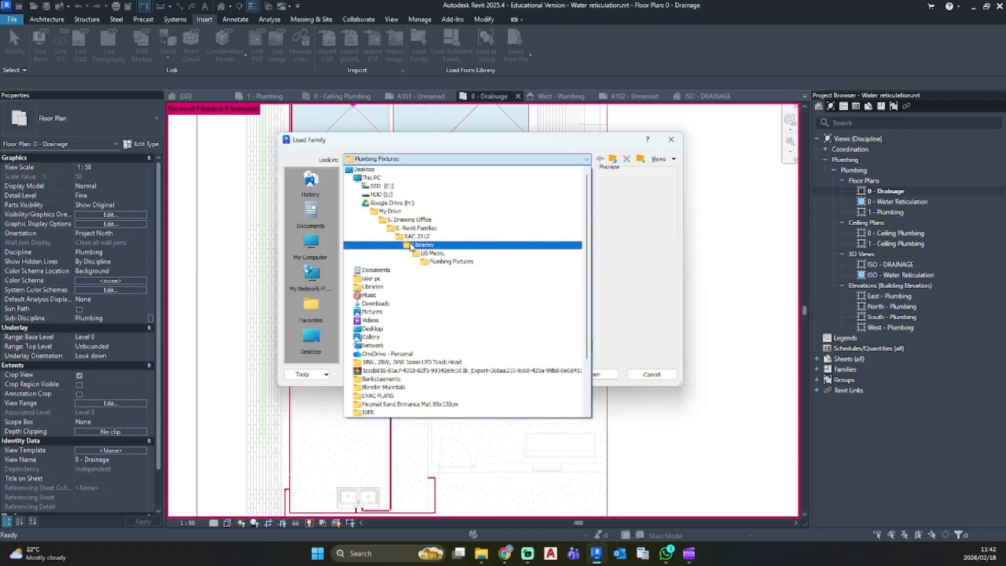
left_click(412, 220)
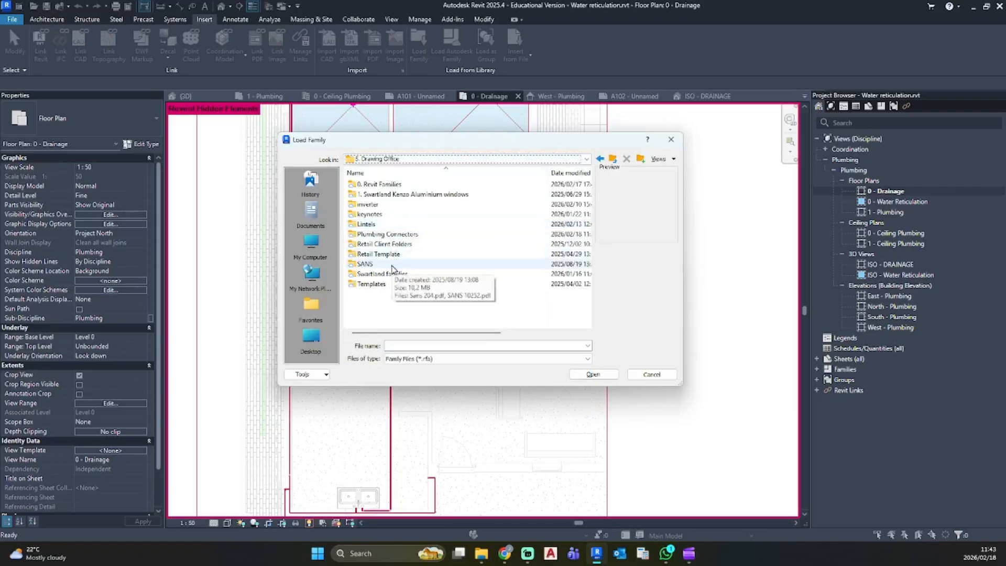
double_click(382, 233)
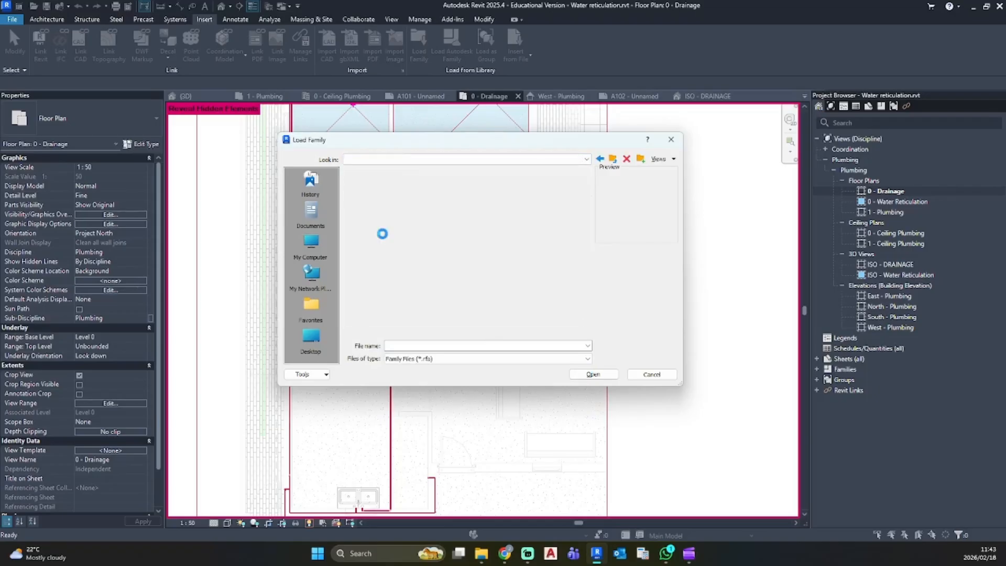
left_click(389, 185)
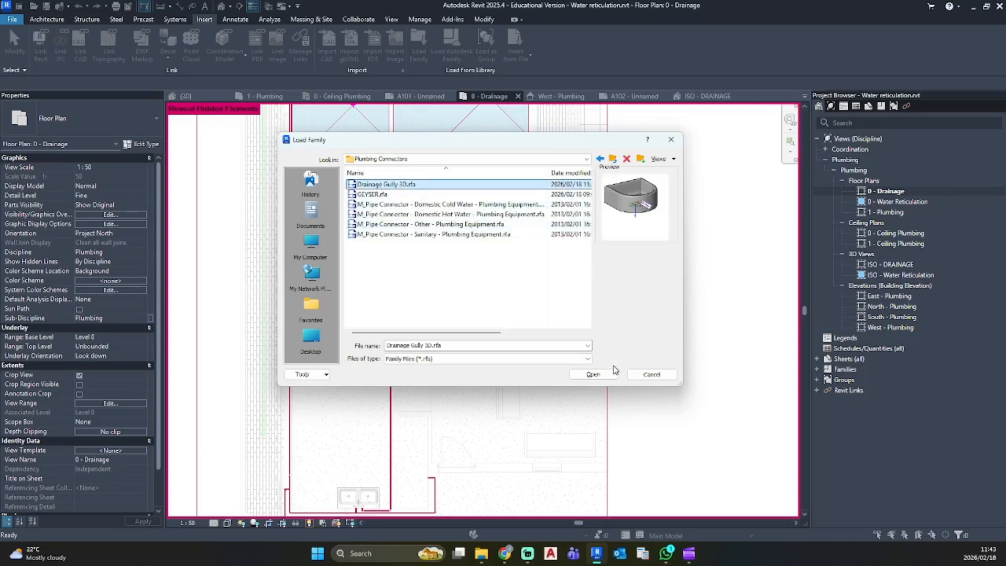
left_click(601, 375)
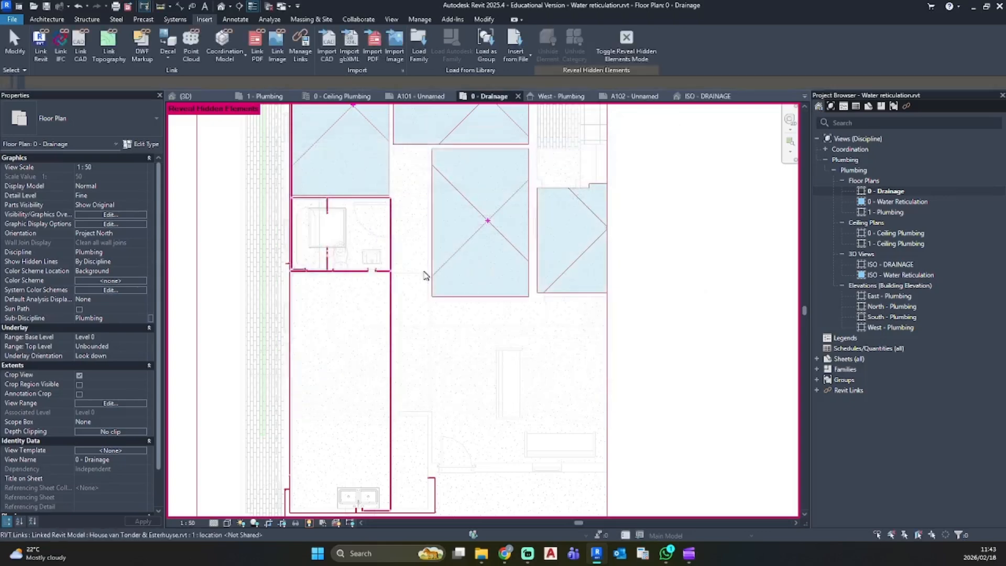
Place a Drainage Gully 3D plumbing fixture on Level 0 outside the bathroom wall, rotated so its flat side faces the wall
left_click(48, 19)
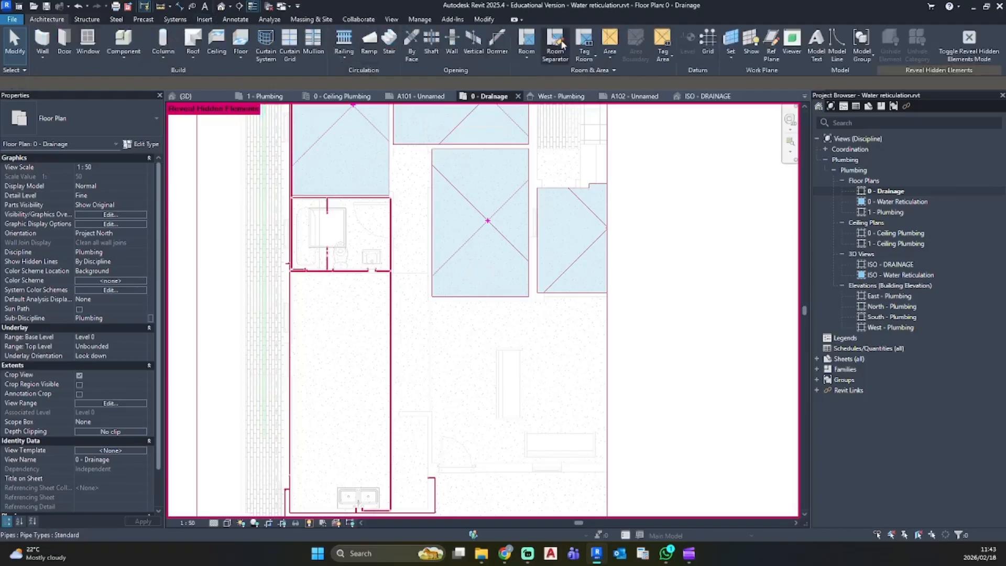
left_click(183, 21)
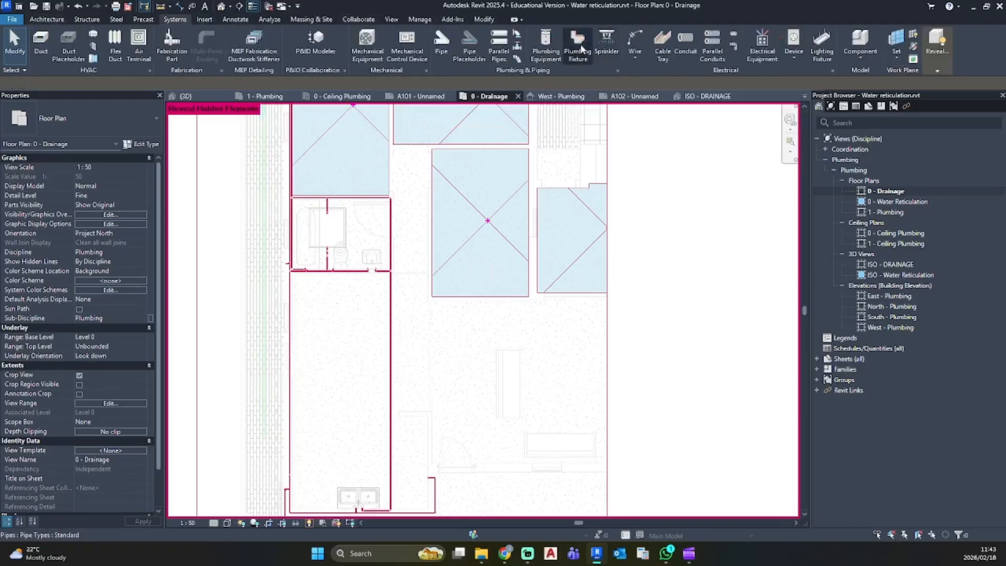
left_click(607, 44)
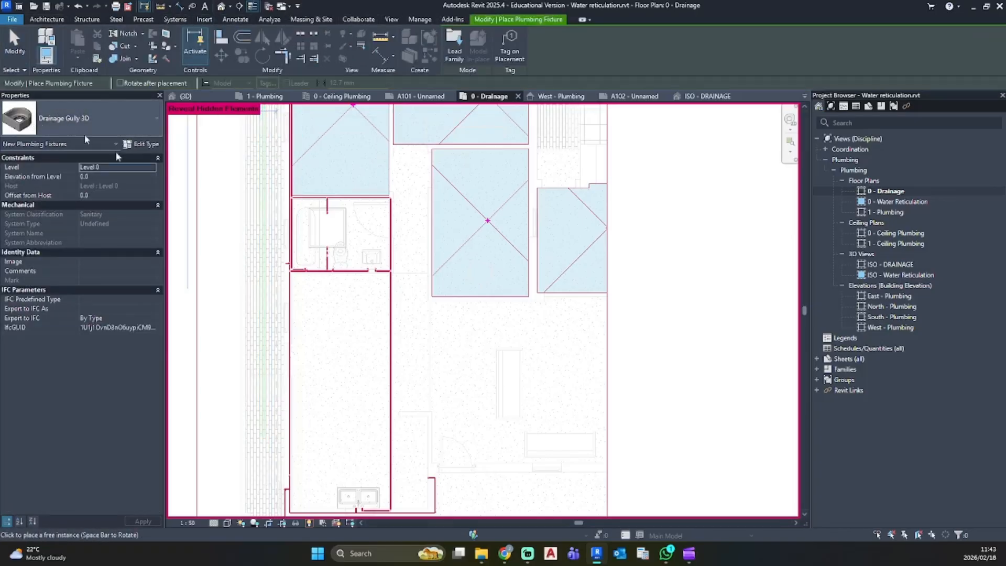
scroll(280, 236, "up", 5)
key("space")
key("space")
key("space")
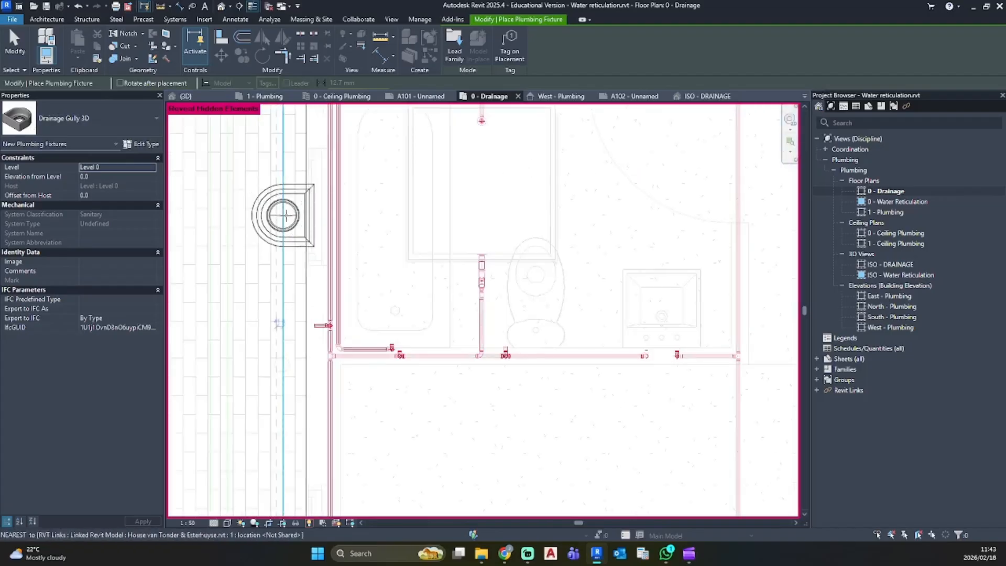
left_click(277, 208)
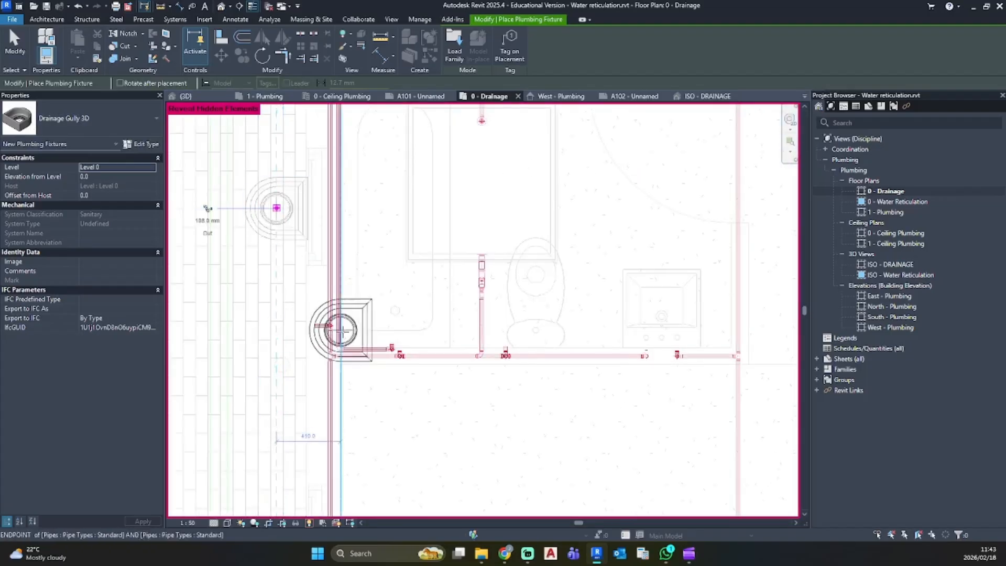
key("Escape")
key("Escape")
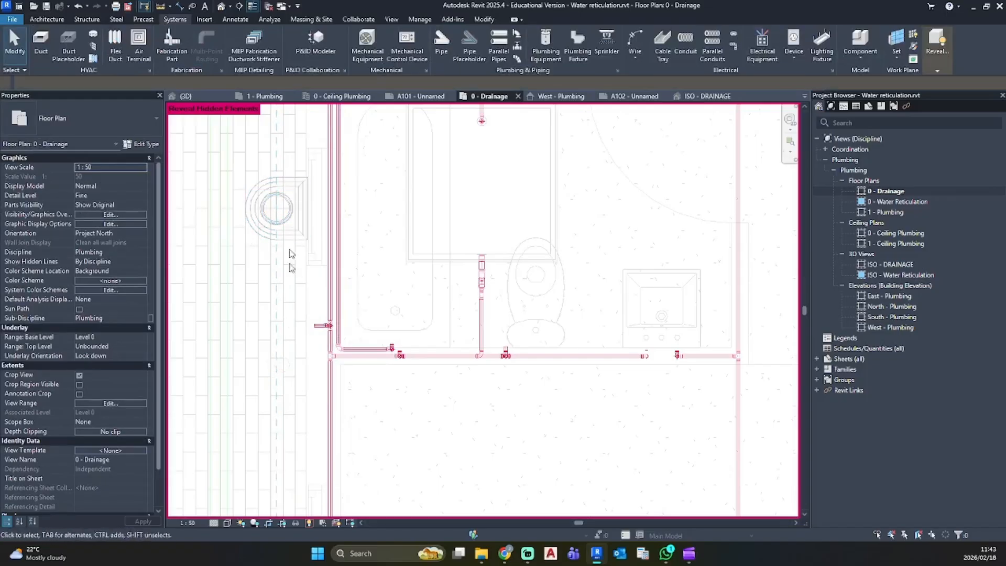
Check the gully in the default 3D view and, in the 0 - Drainage plan, move it along the wall level with the cold water pipe stub
left_click(220, 7)
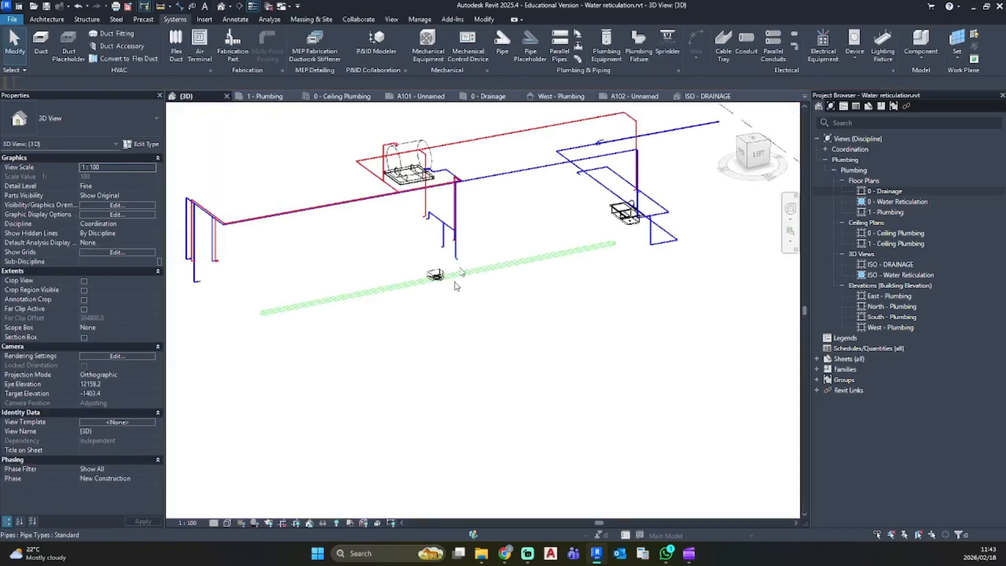
middle_click_drag(455, 283, 397, 290, "shift")
scroll(463, 263, "up", 6)
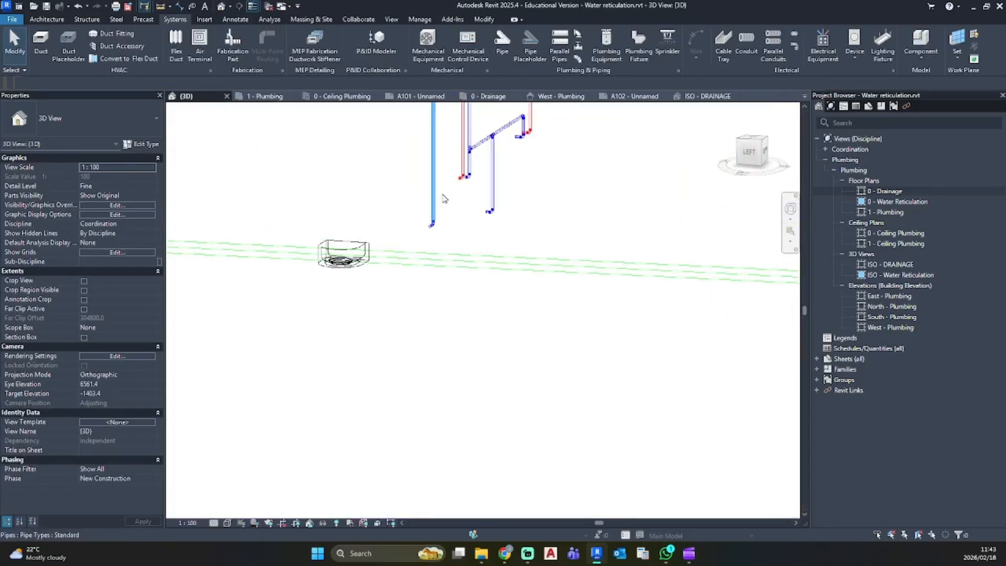
middle_click_drag(442, 198, 410, 384, "shift")
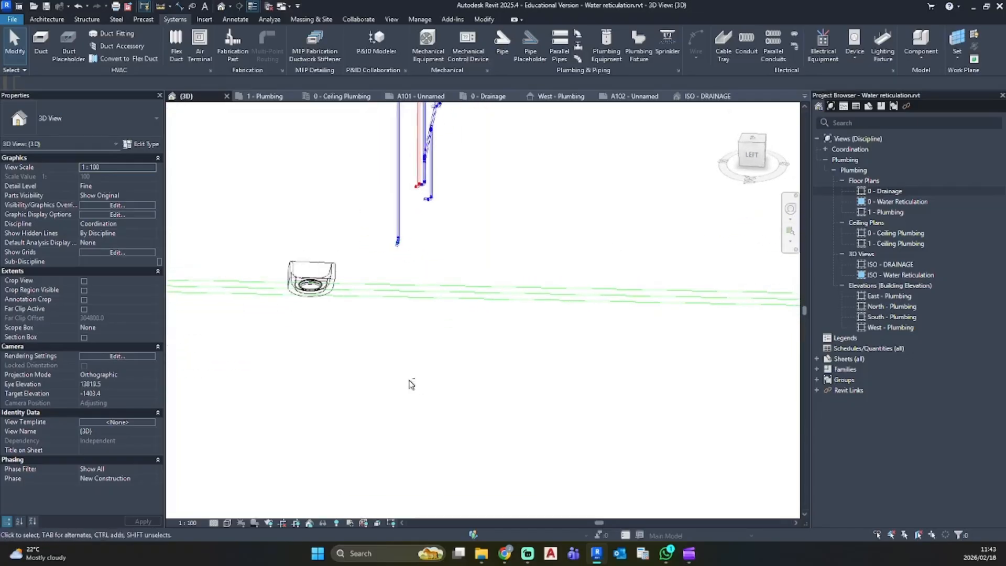
double_click(883, 193)
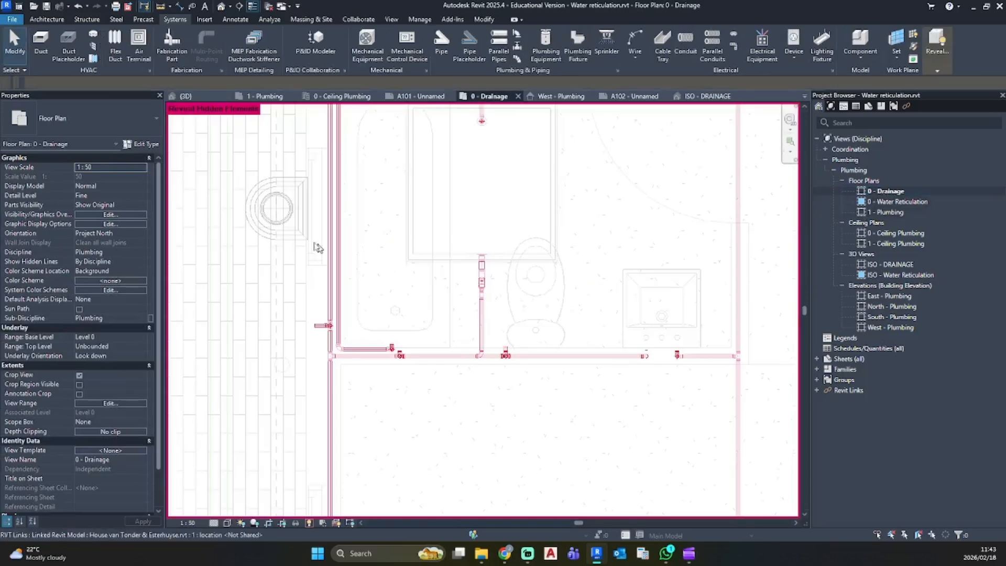
left_click(281, 291)
left_click_drag(281, 291, 283, 348)
key("Escape")
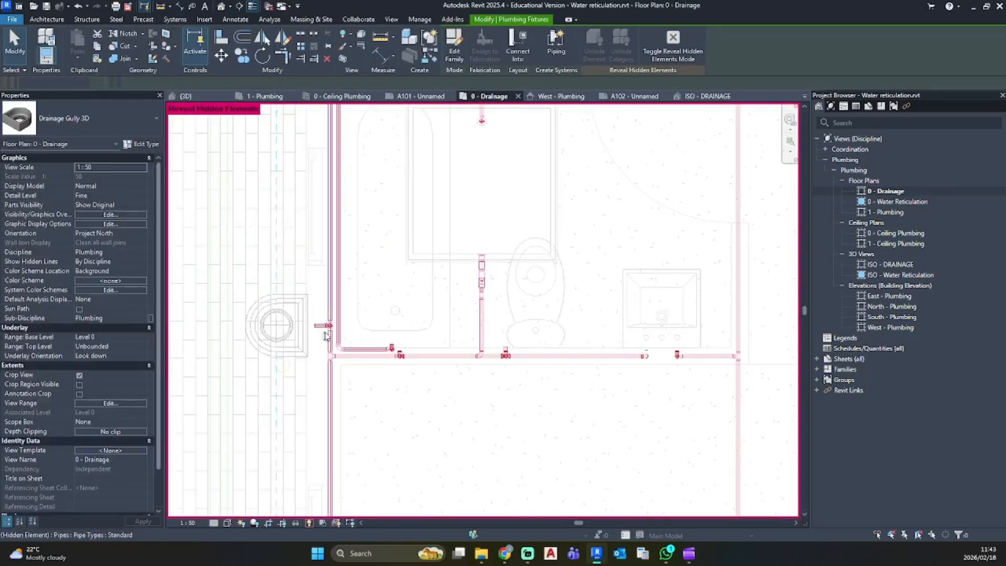
Extend the short 22 mm cold water pipe stub beside the bathroom wall outwards to the drainage gully
scroll(296, 181, "down", 4)
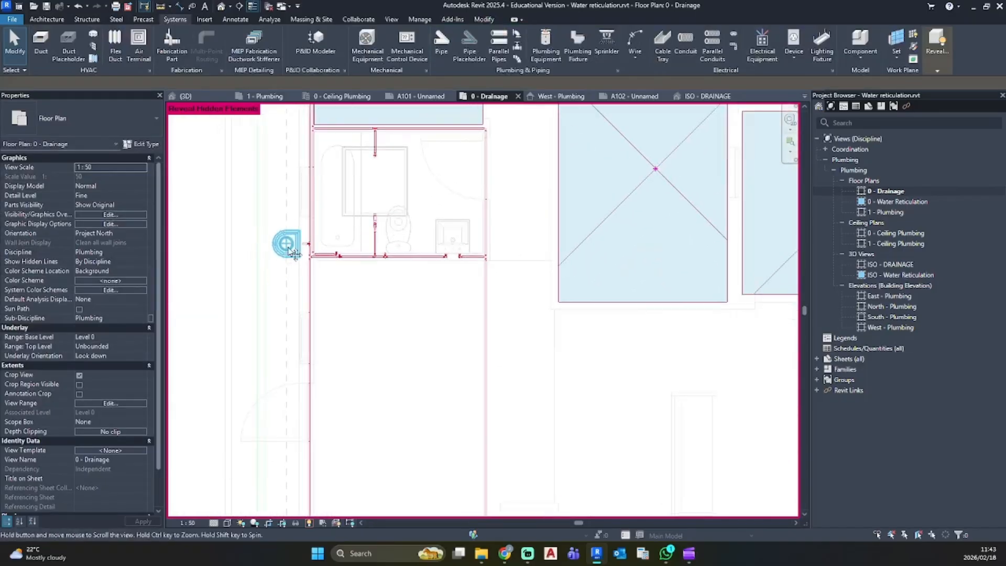
scroll(398, 325, "down", 2)
middle_click_drag(400, 323, 395, 292)
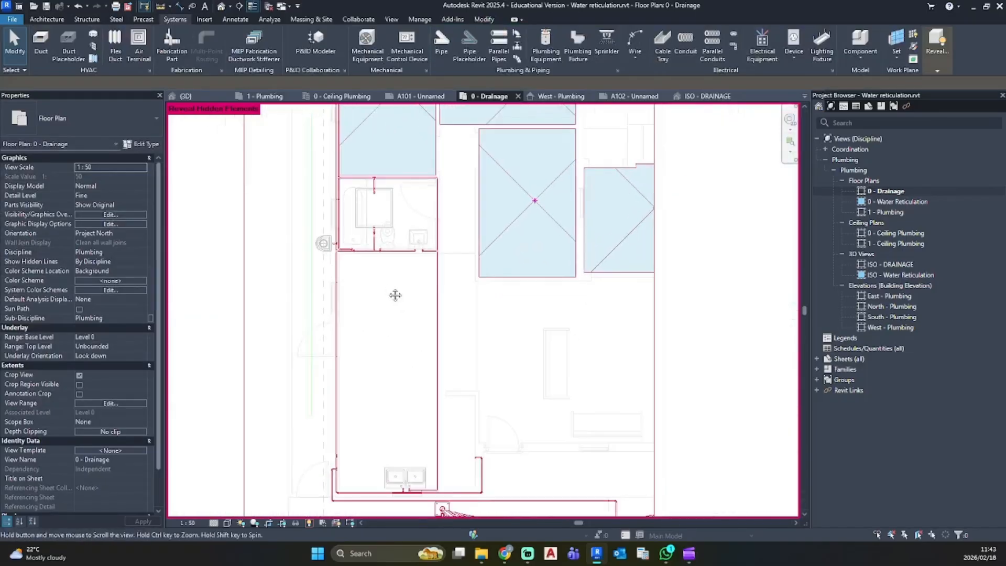
scroll(325, 242, "up", 3)
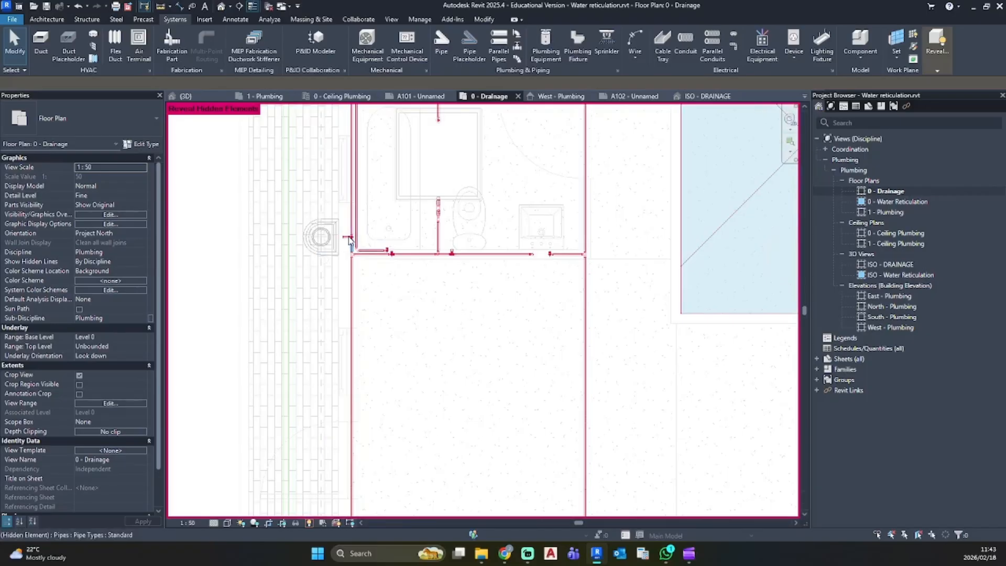
left_click(345, 237)
key("Escape")
scroll(342, 238, "up", 3)
left_click(341, 240)
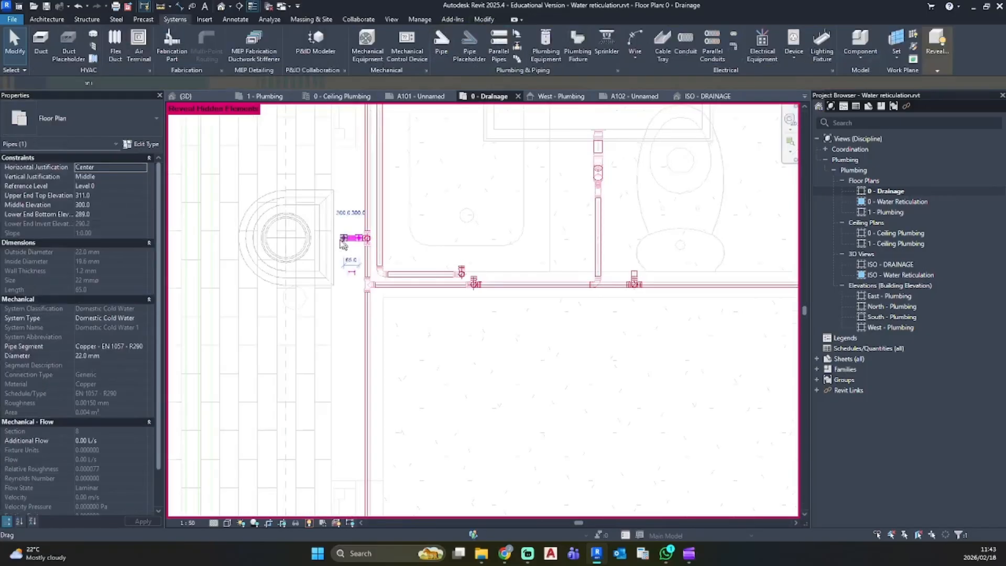
scroll(342, 240, "up", 3)
left_click_drag(344, 235, 315, 235)
left_click(342, 269)
Examine the gully, the cold water stub above it and the drainage pipe from several angles in the default 3D view
left_click(221, 7)
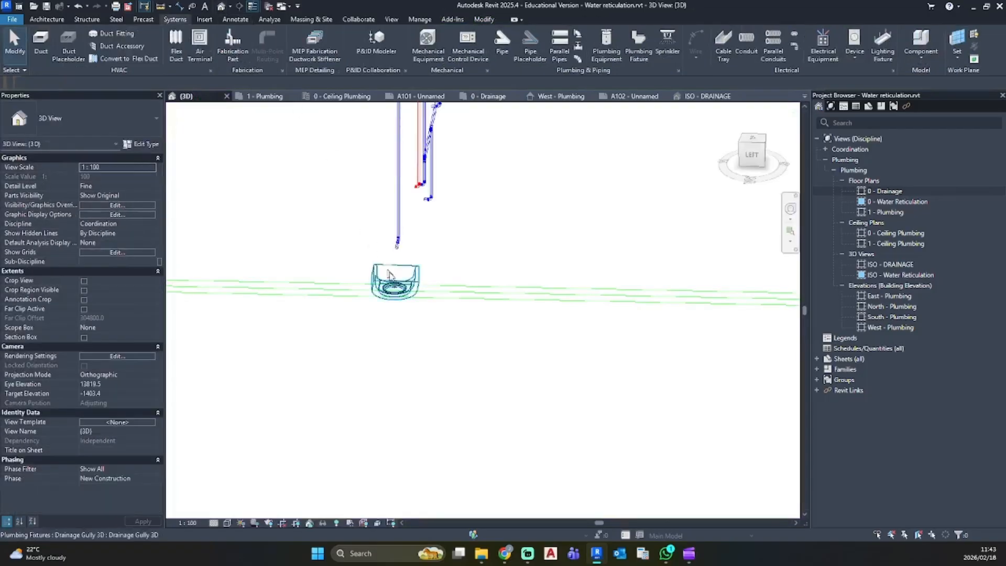
scroll(402, 296, "down", 3)
middle_click_drag(442, 360, 356, 261, "shift")
scroll(490, 315, "up", 3)
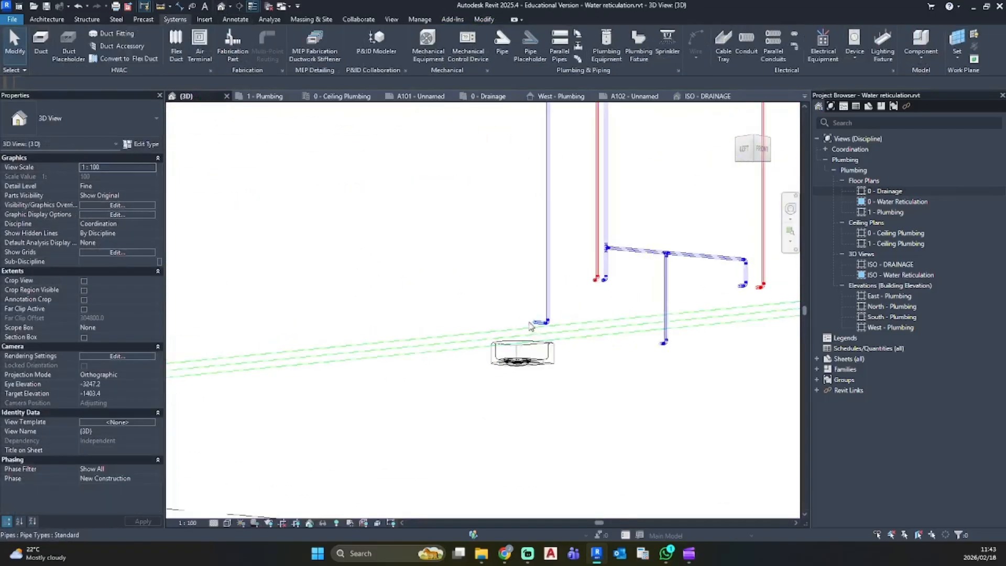
middle_click_drag(534, 329, 575, 418, "shift")
middle_click_drag(675, 378, 460, 389)
scroll(415, 347, "down", 3)
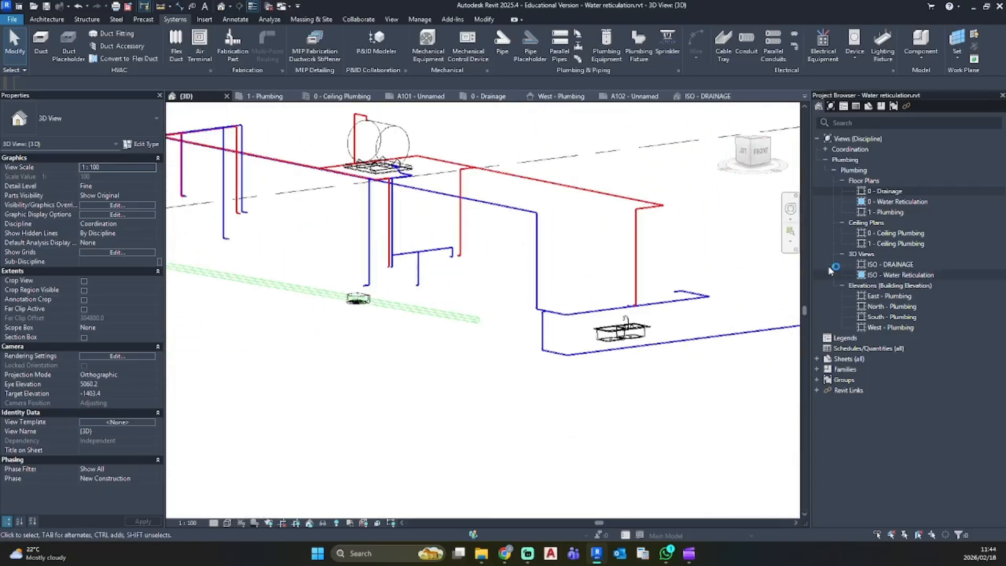
In the 0 - Drainage plan, draw a 42 mm pipe at 400 mm elevation, sloping down 1:60, along the kitchen walls past the double sink to outside
double_click(889, 191)
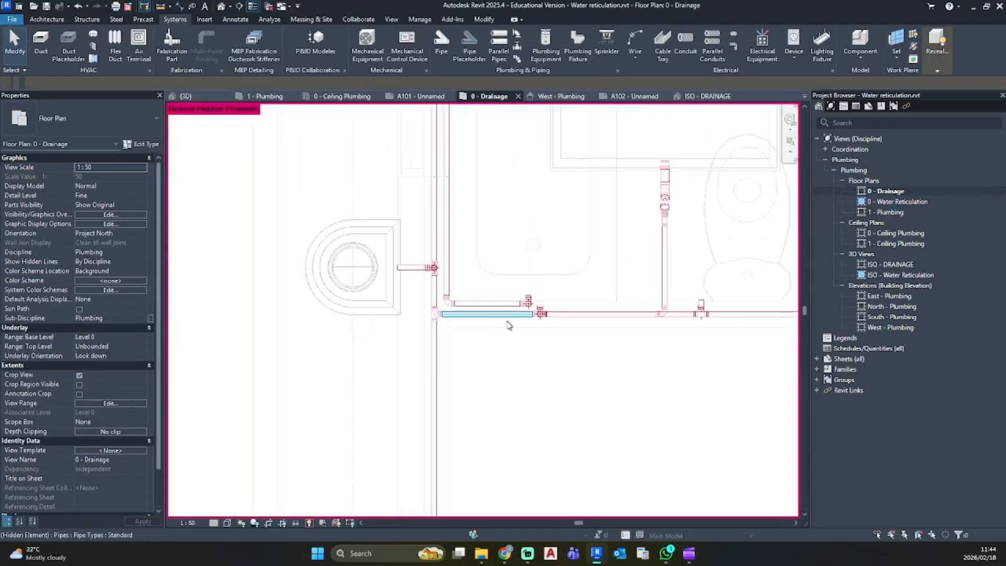
scroll(507, 326, "down", 4)
middle_click_drag(467, 332, 416, 207)
left_click(441, 43)
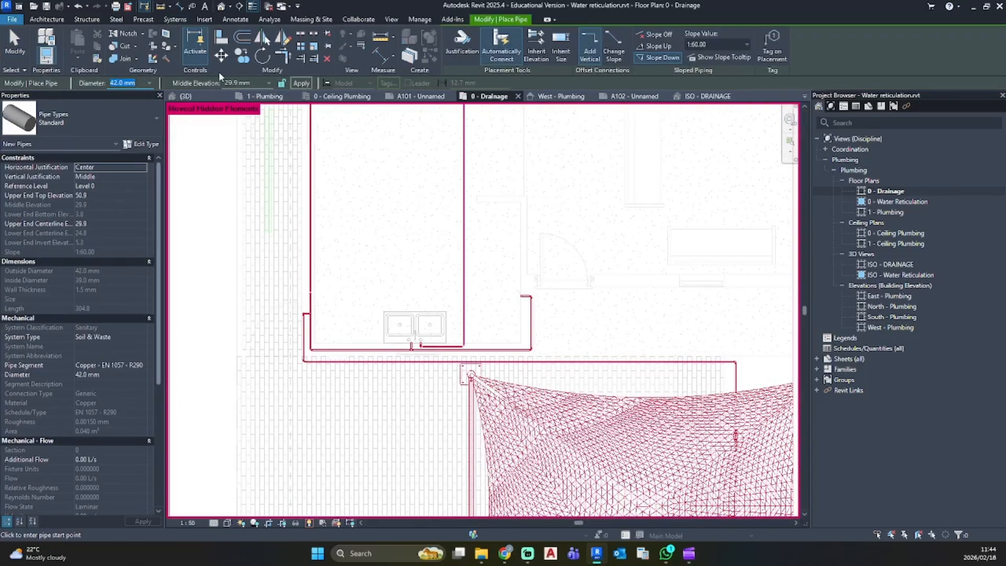
key("Tab")
scroll(500, 269, "up", 2)
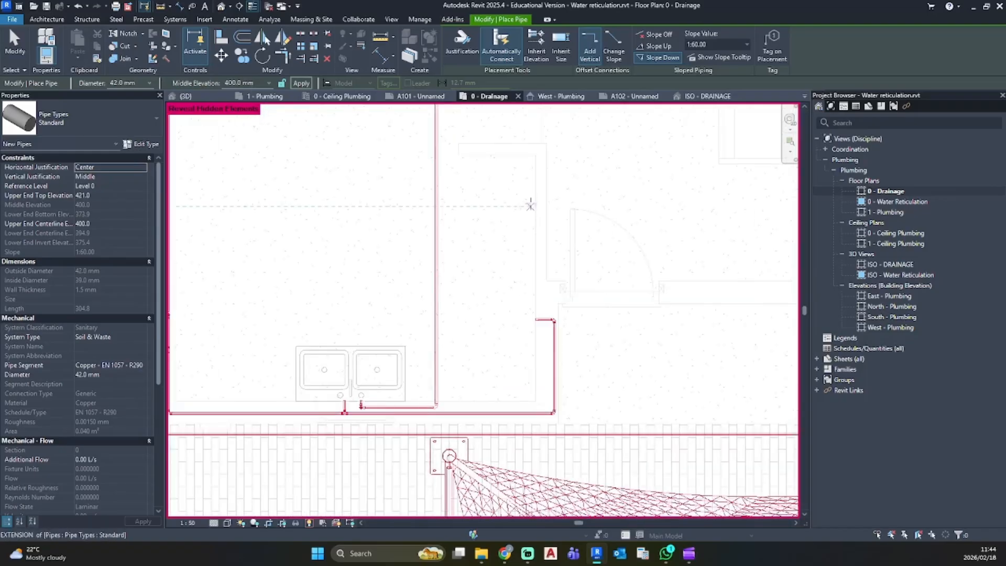
left_click(529, 204)
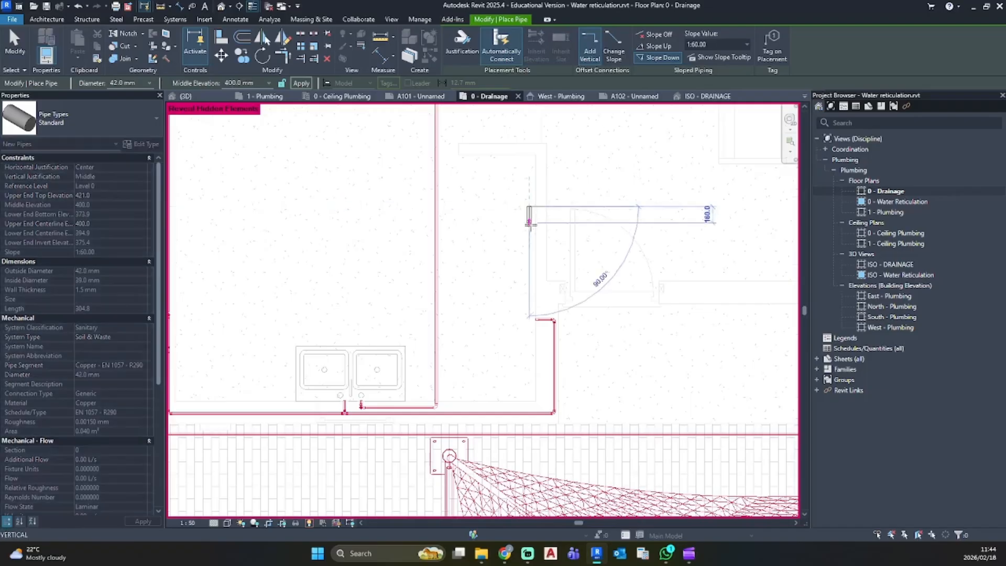
scroll(525, 394, "up", 3)
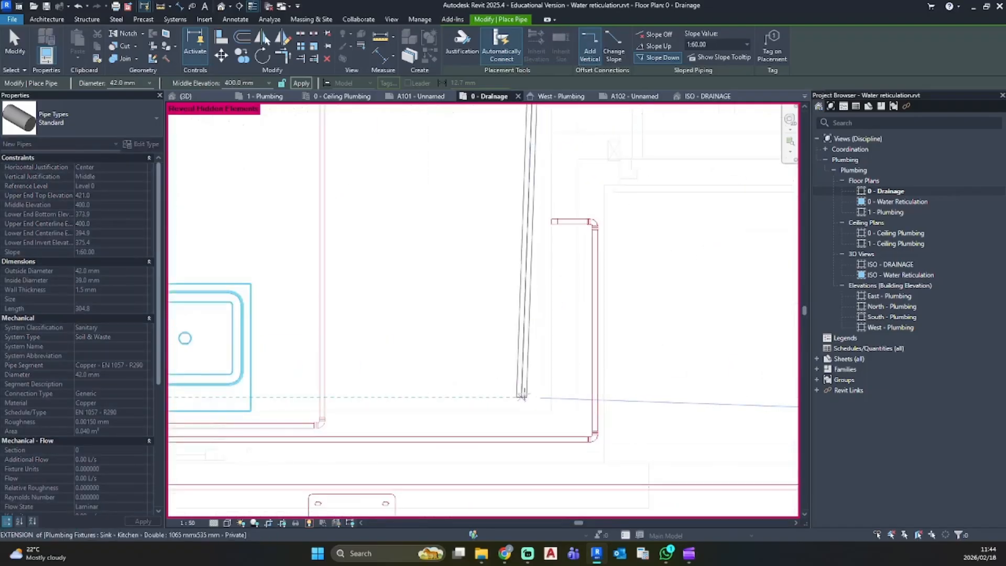
scroll(529, 395, "down", 2)
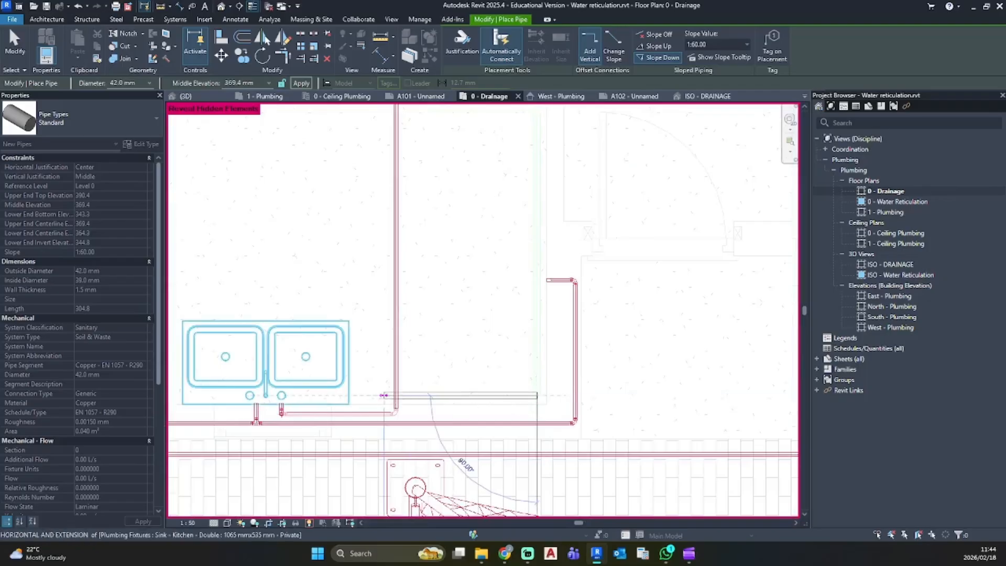
middle_click_drag(220, 395, 608, 366)
scroll(345, 366, "up", 2)
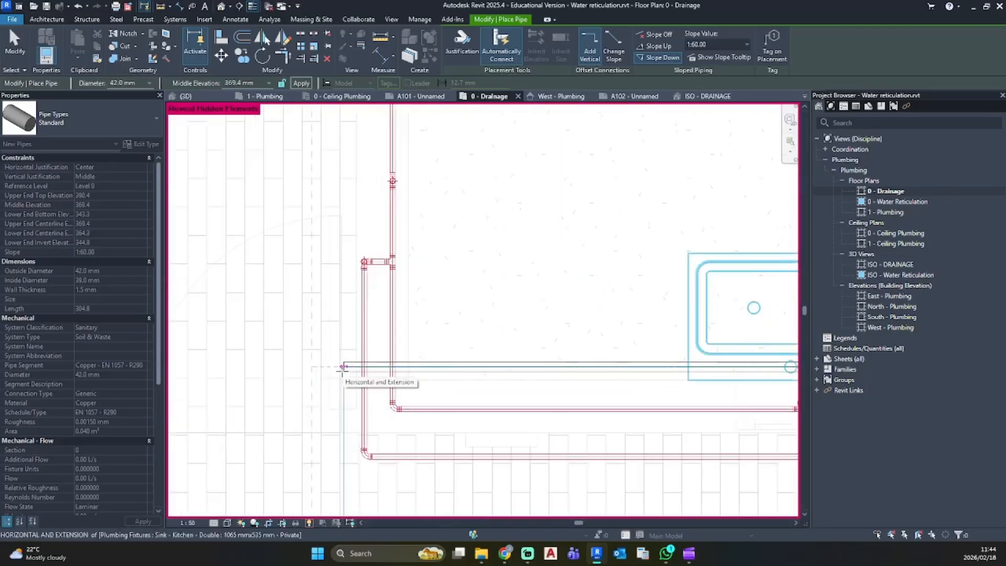
left_click(343, 367)
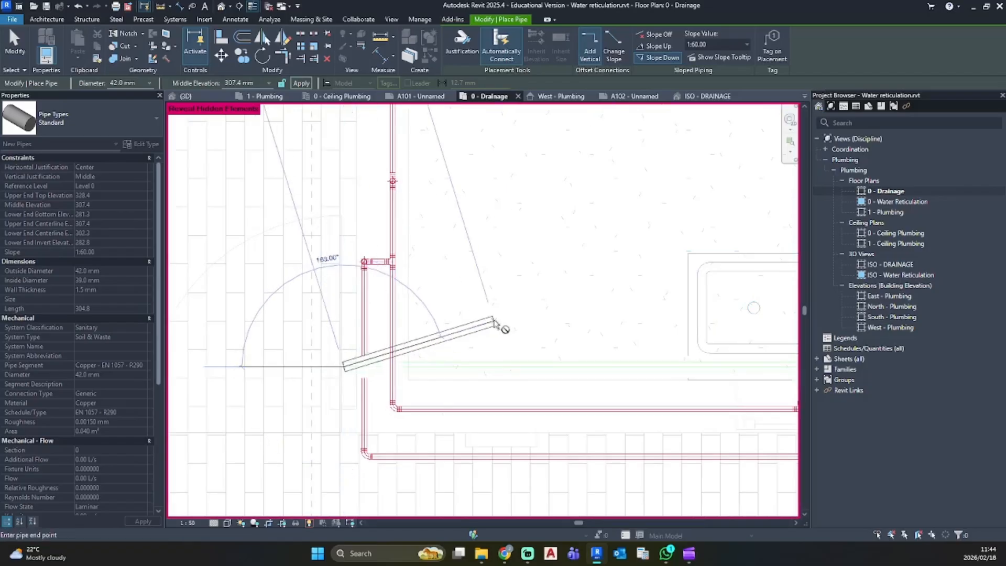
End the 42 mm waste pipe with a vertical drop to -600 mm outside the wall and check it in the default 3D view
left_click(244, 83)
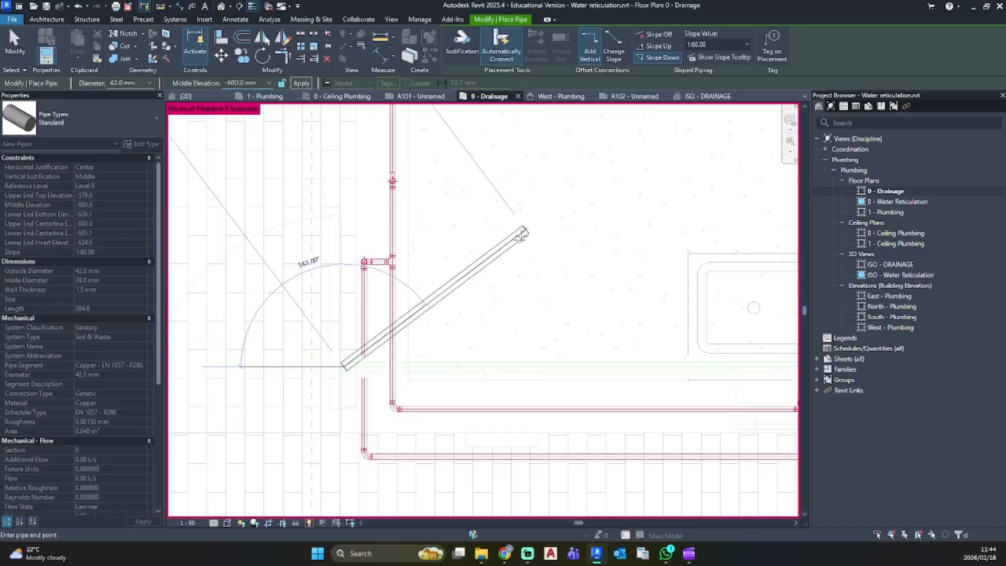
left_click(303, 83)
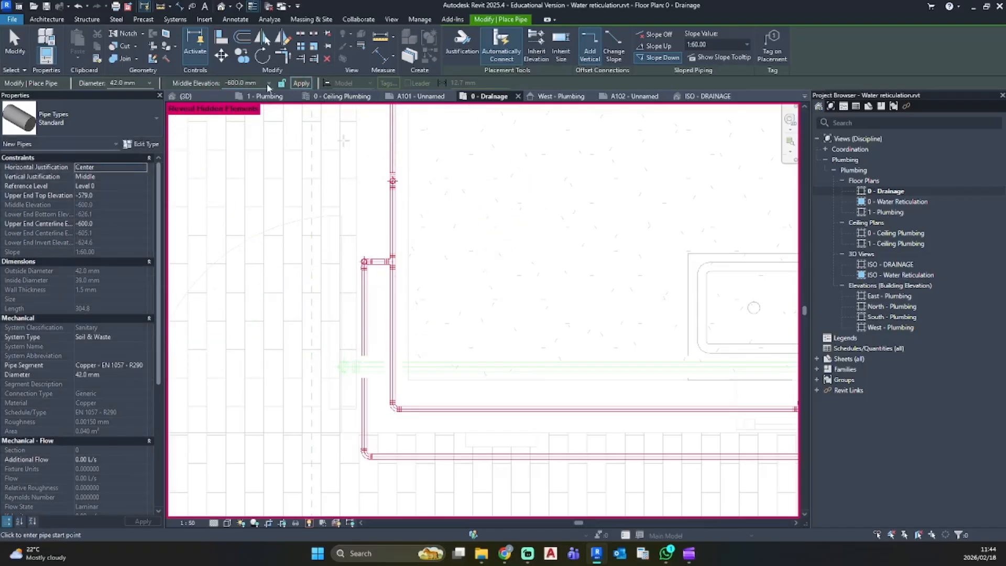
left_click(221, 6)
middle_click_drag(482, 346, 577, 341, "shift")
key("Escape")
key("Escape")
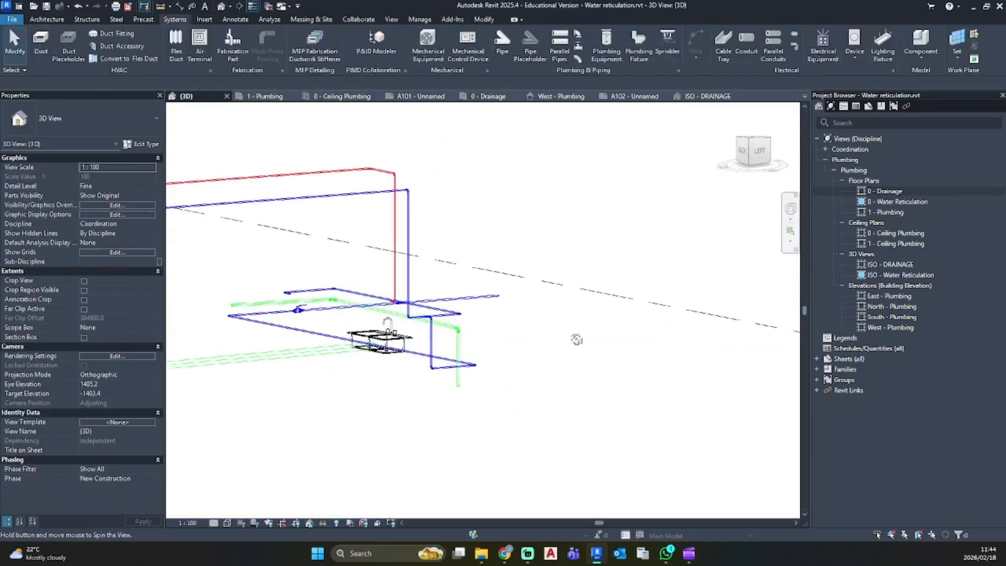
Delete the double kitchen sink and the existing 108 mm drainage pipe beside the gully
left_click(380, 334)
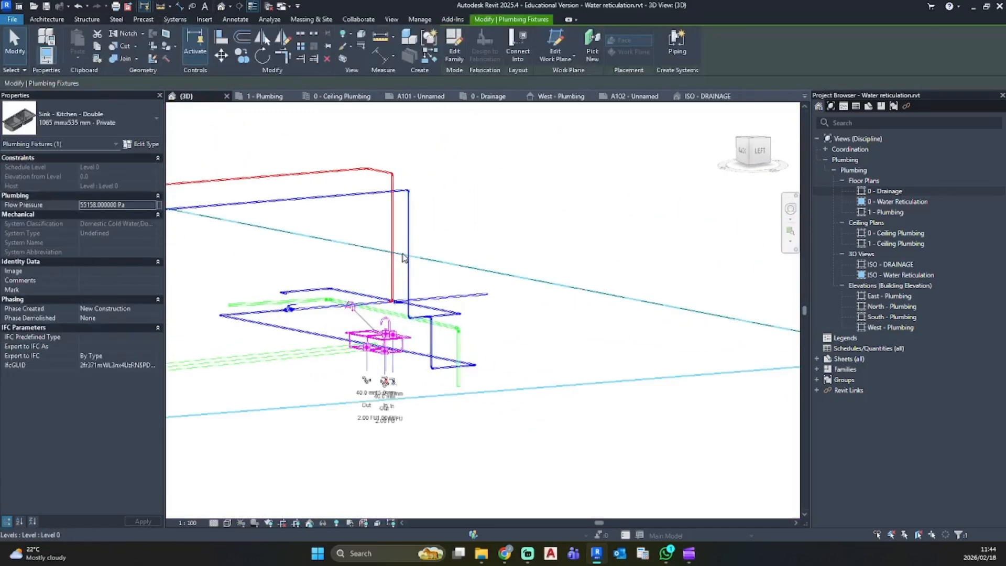
key("Delete")
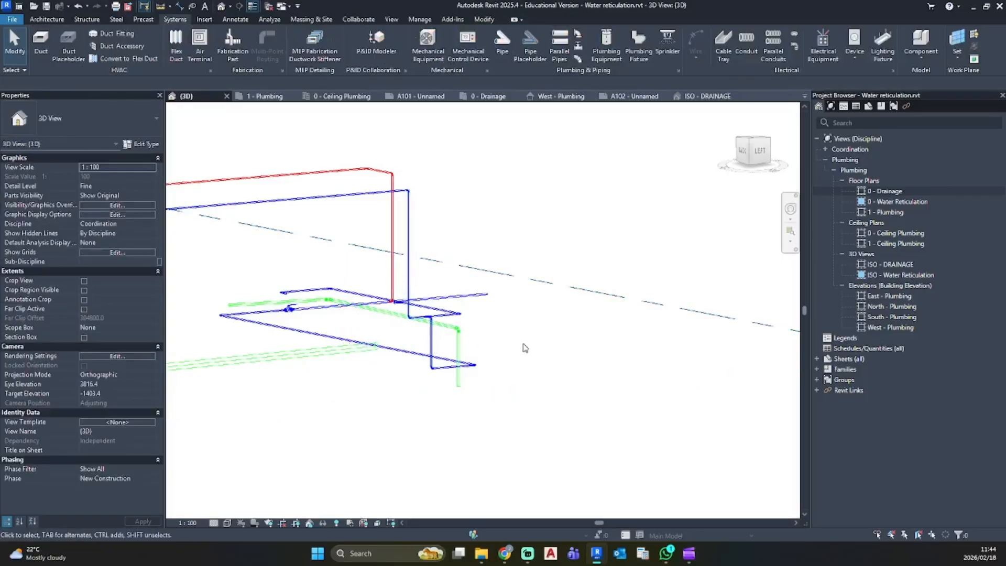
middle_click_drag(524, 348, 361, 302, "shift")
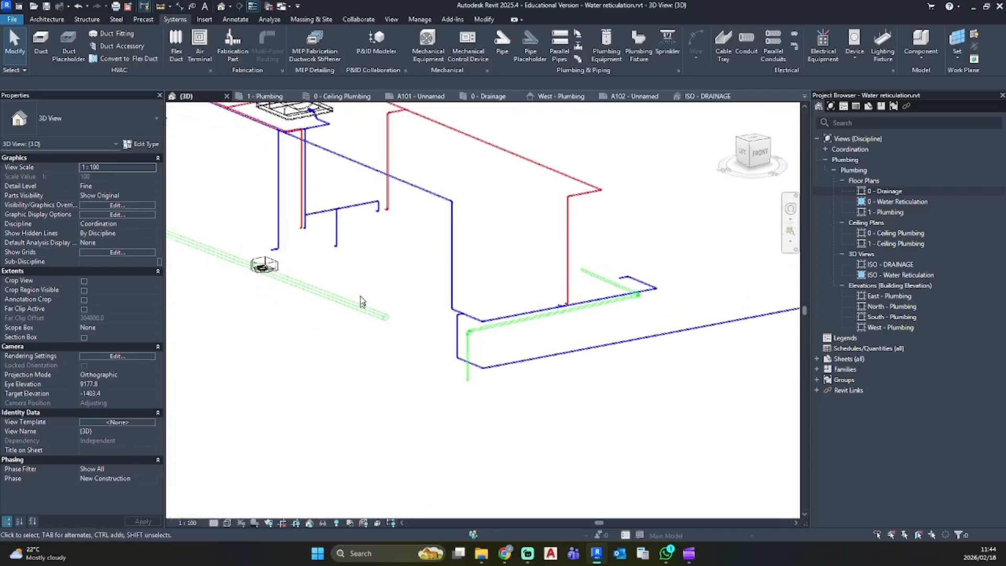
left_click(360, 301)
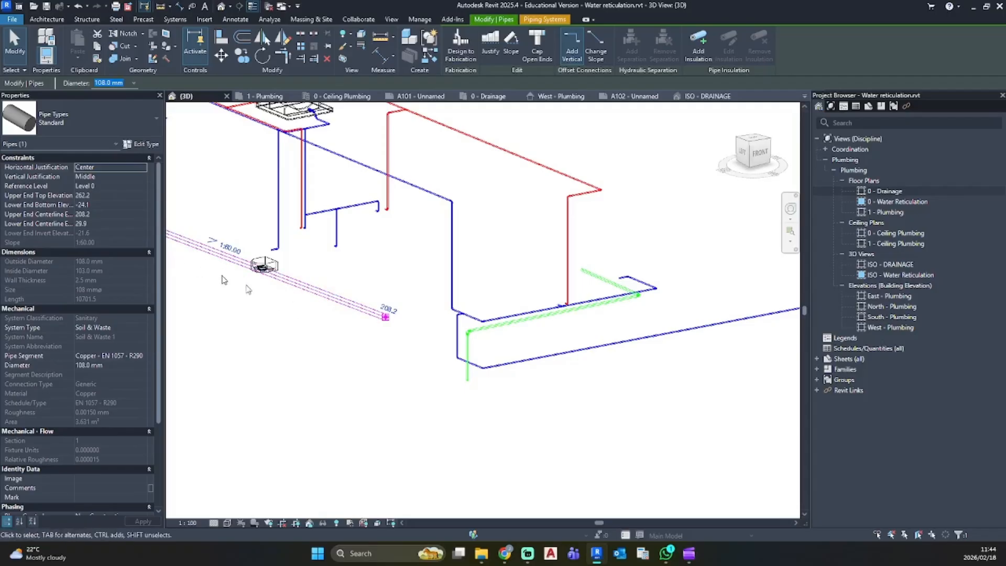
left_click(420, 316)
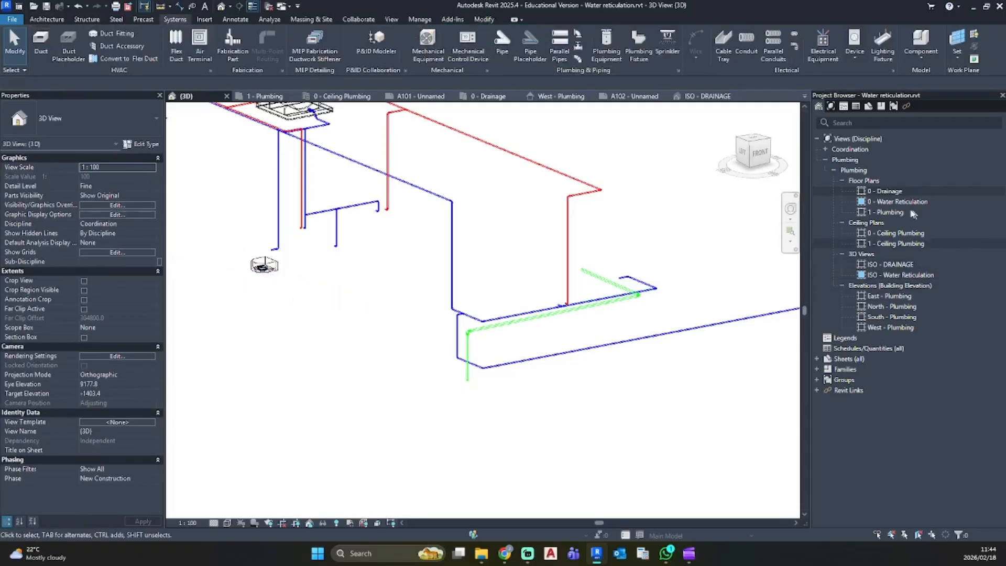
In the 0 - Drainage plan, draw a 108 mm pipe about 12.3 m long outside the house, starting at -600 mm and sloping down 1:60
double_click(889, 191)
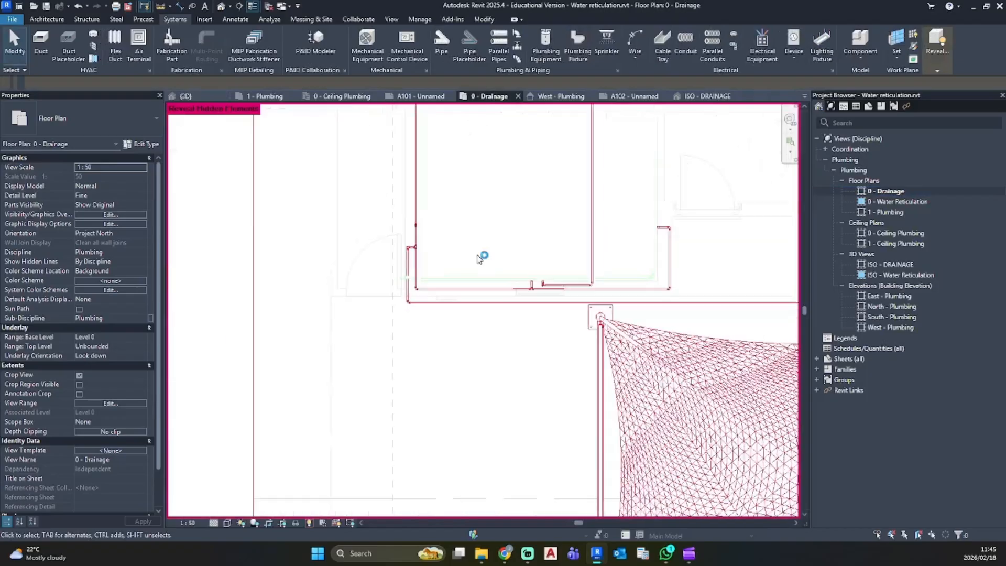
middle_click_drag(478, 258, 405, 371)
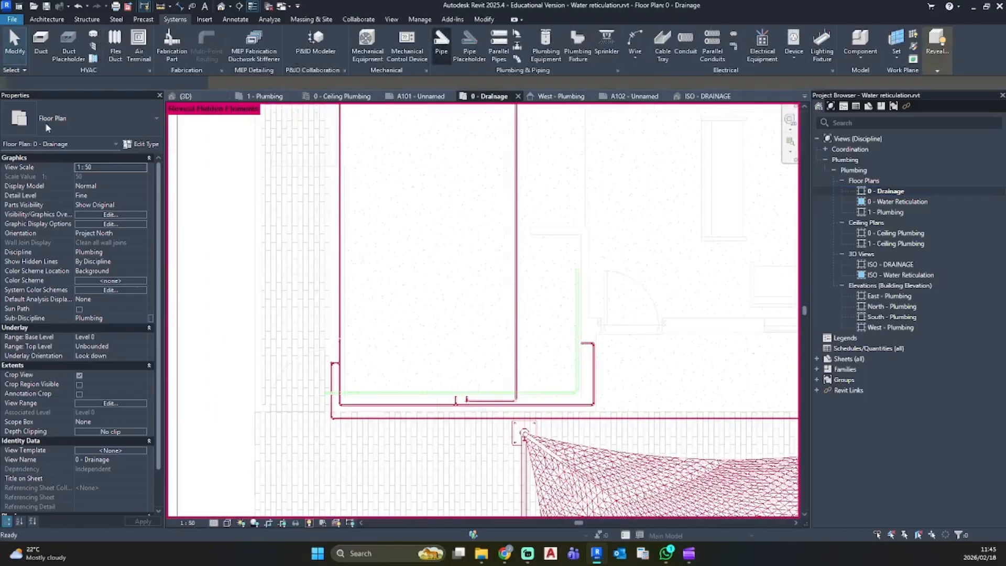
key("p")
key("i")
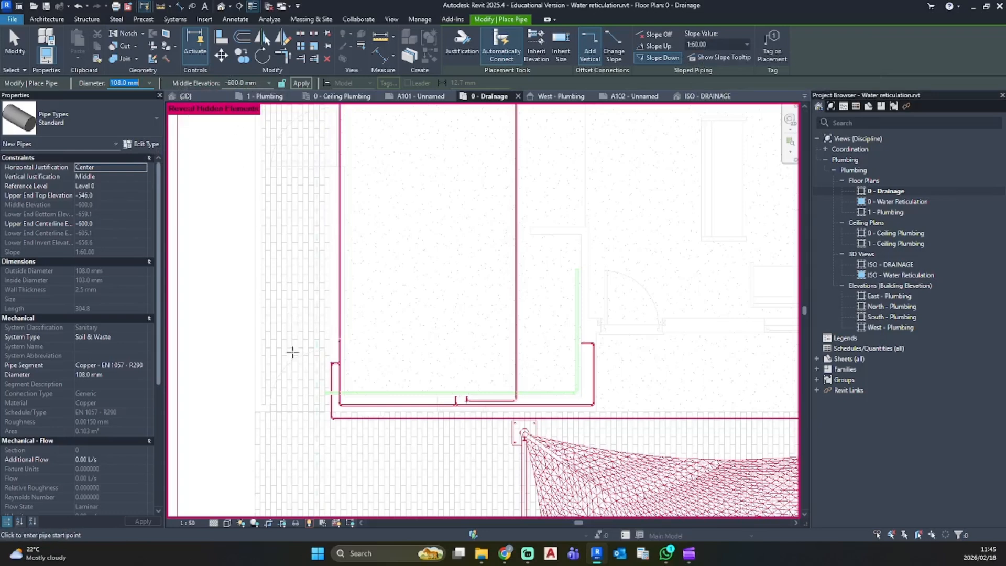
scroll(316, 332, "up", 3)
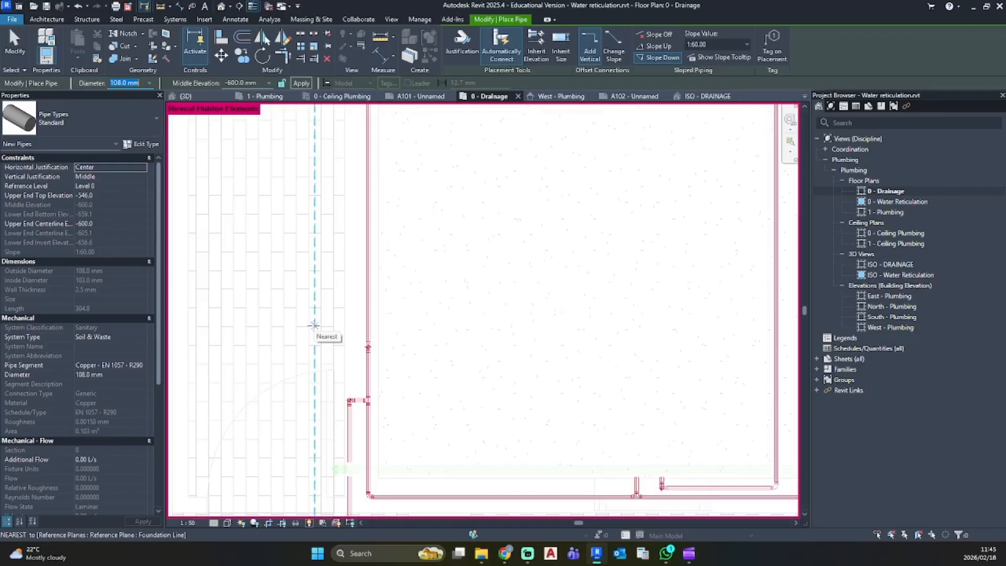
left_click(327, 331)
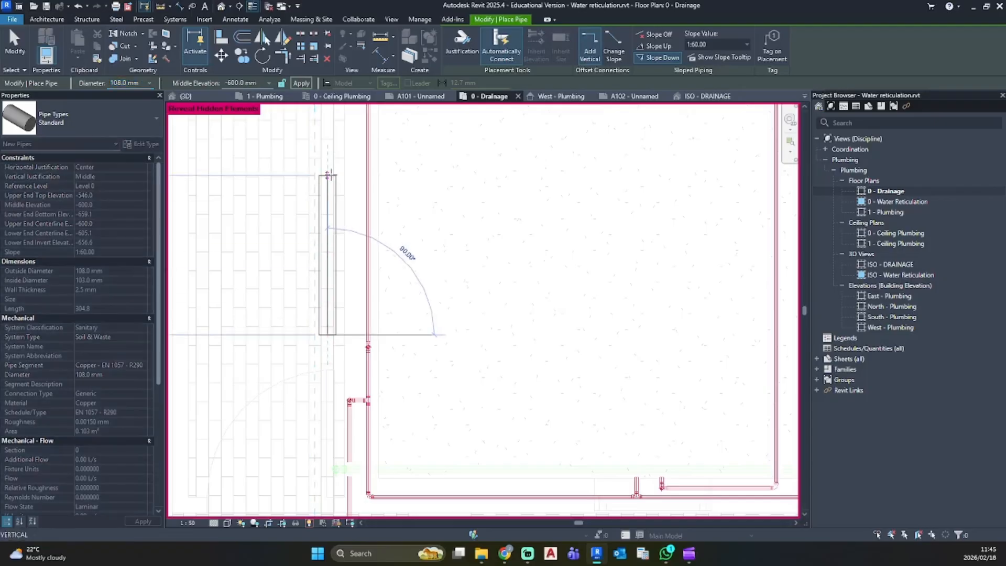
key("Escape")
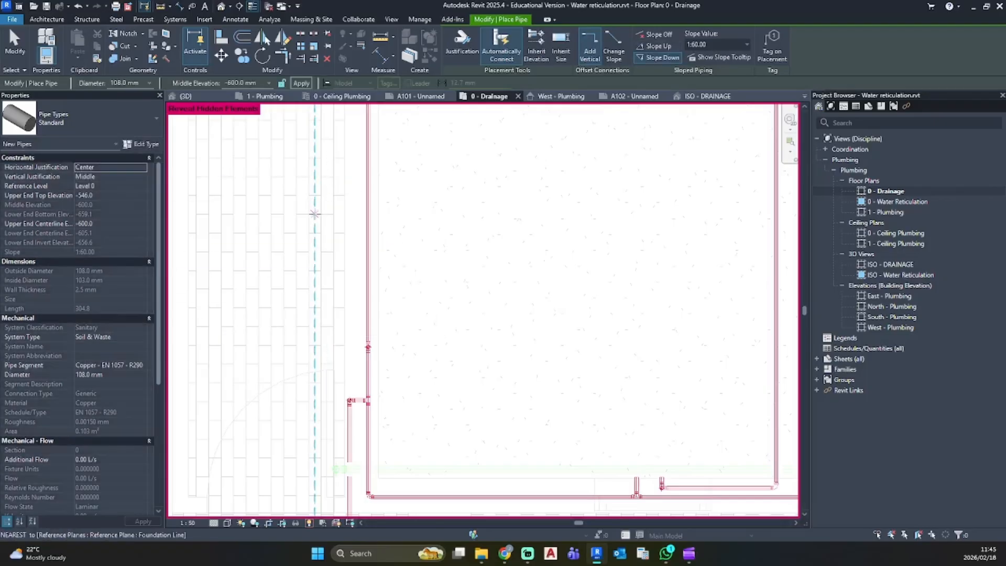
left_click(264, 326)
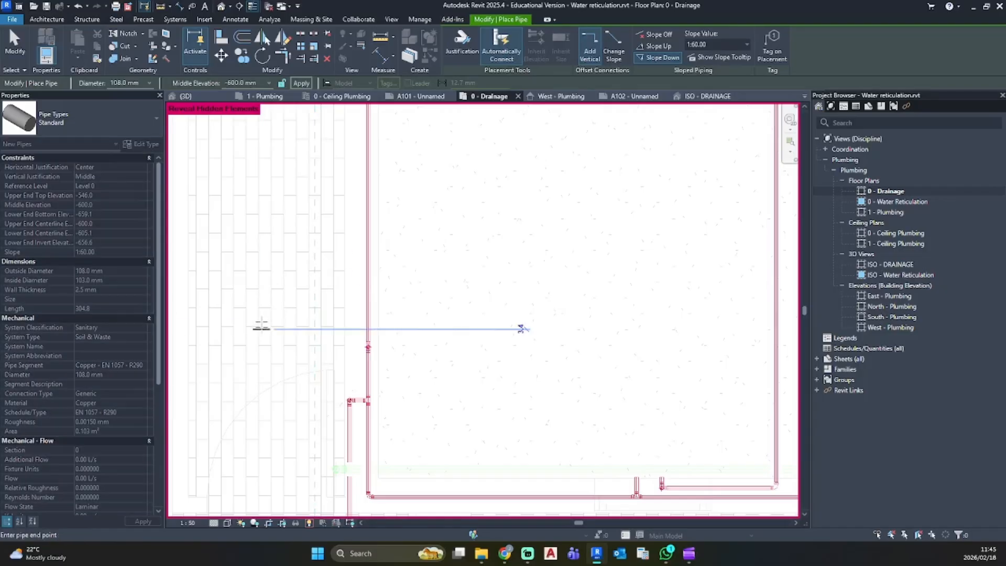
scroll(250, 369, "down", 5)
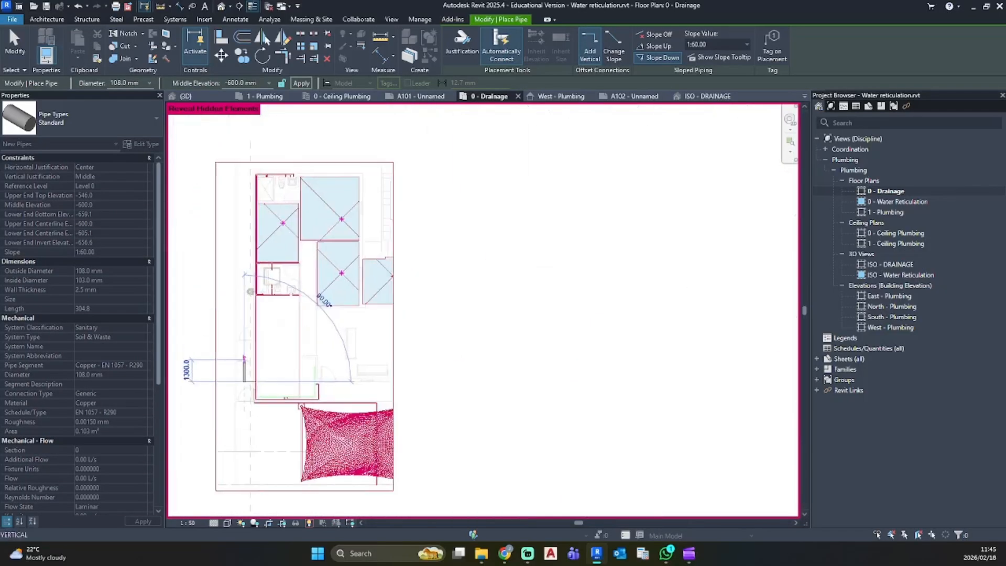
scroll(241, 177, "up", 3)
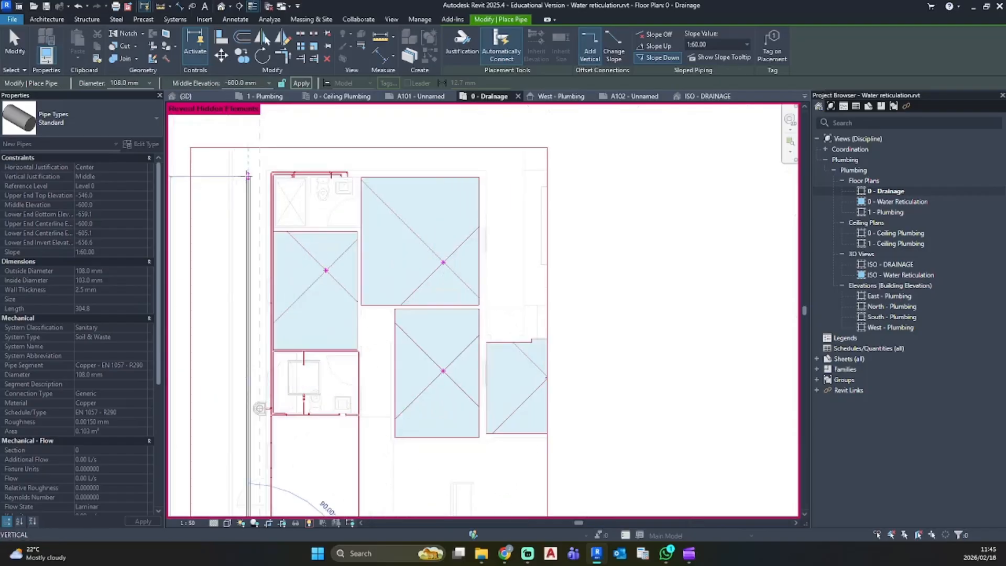
left_click(247, 178)
key("Escape")
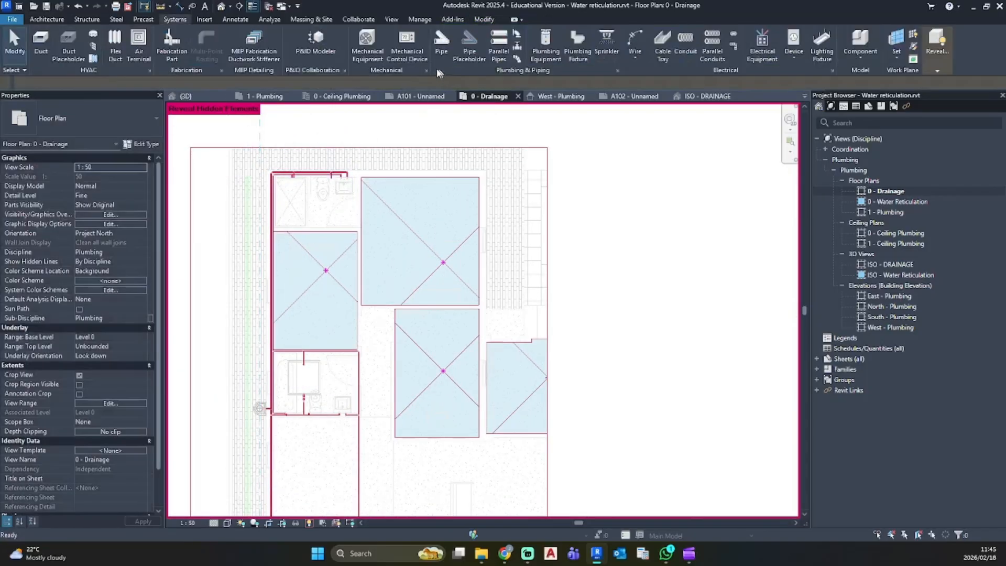
Examine the new 108 mm drainage pipe in the default 3D view and check its end elevations
left_click(221, 6)
scroll(323, 377, "up", 5)
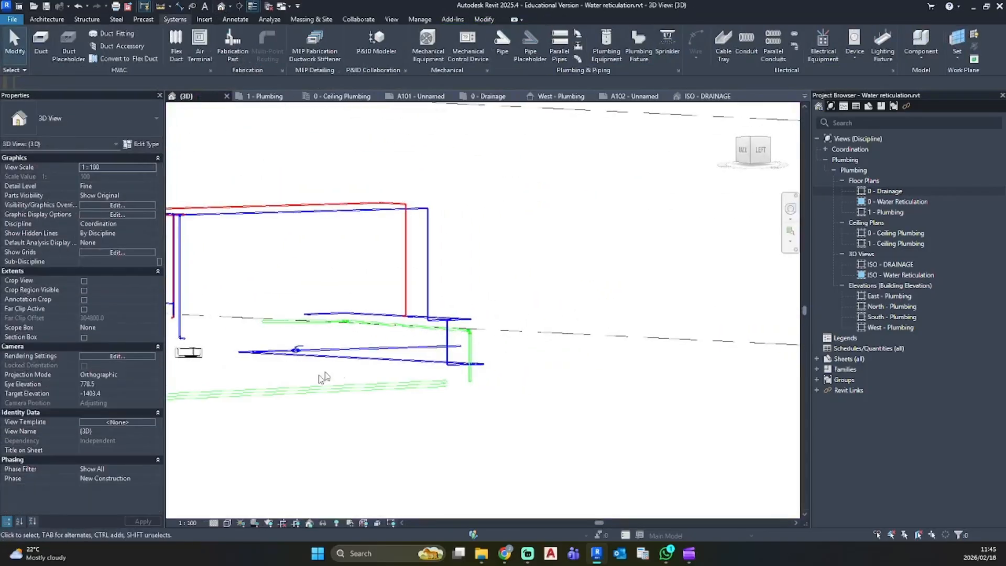
middle_click_drag(323, 378, 524, 301, "shift")
left_click(524, 300)
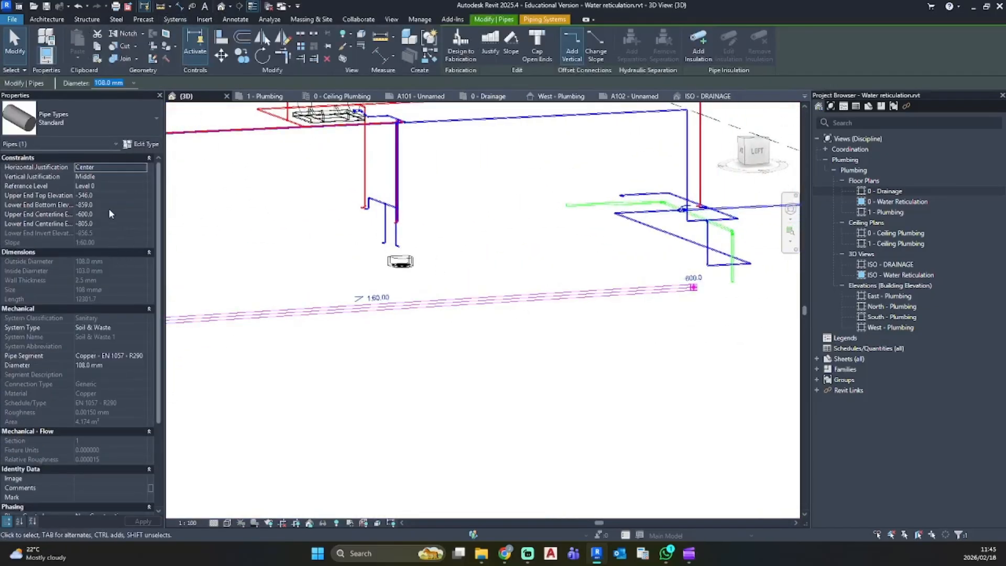
left_click(103, 215)
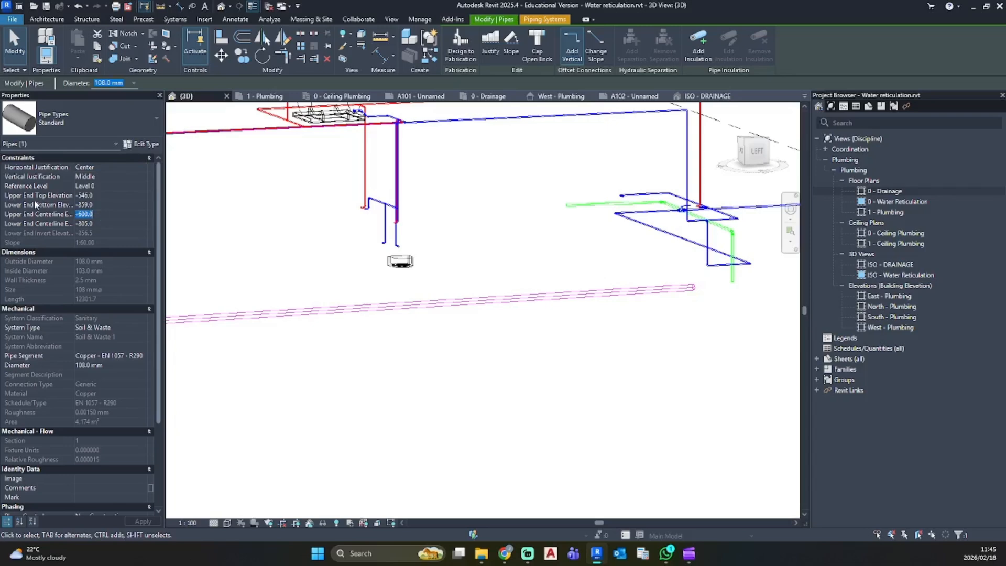
left_click(507, 395)
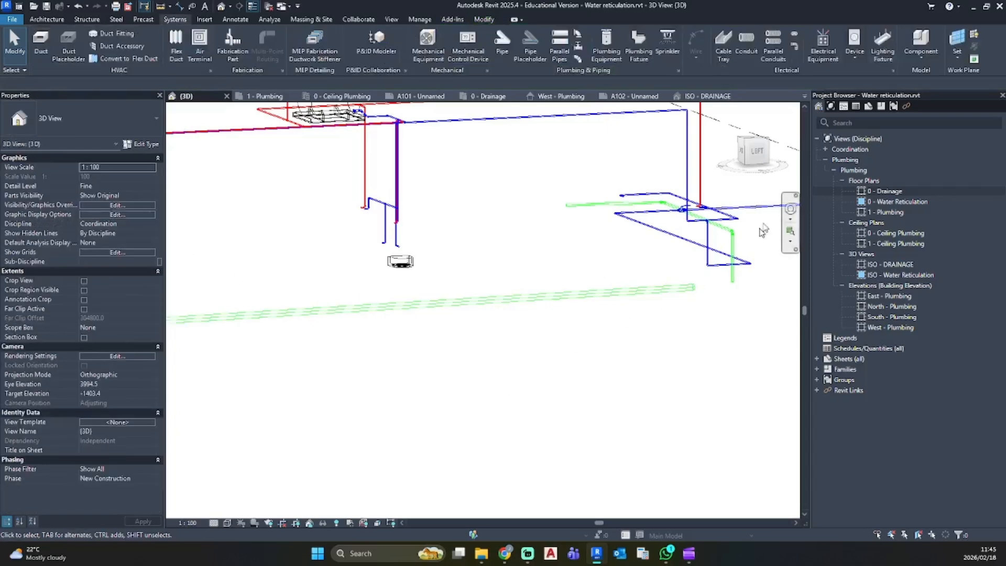
Examine the gully's position relative to the main drainage pipe in the 0 - Drainage plan, then in the default 3D view
double_click(874, 190)
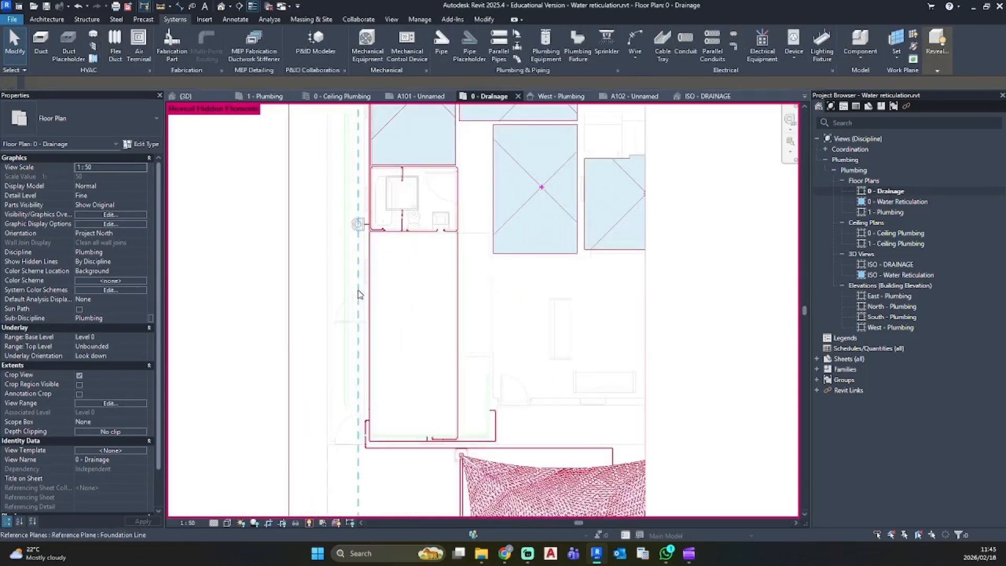
scroll(375, 434, "up", 4)
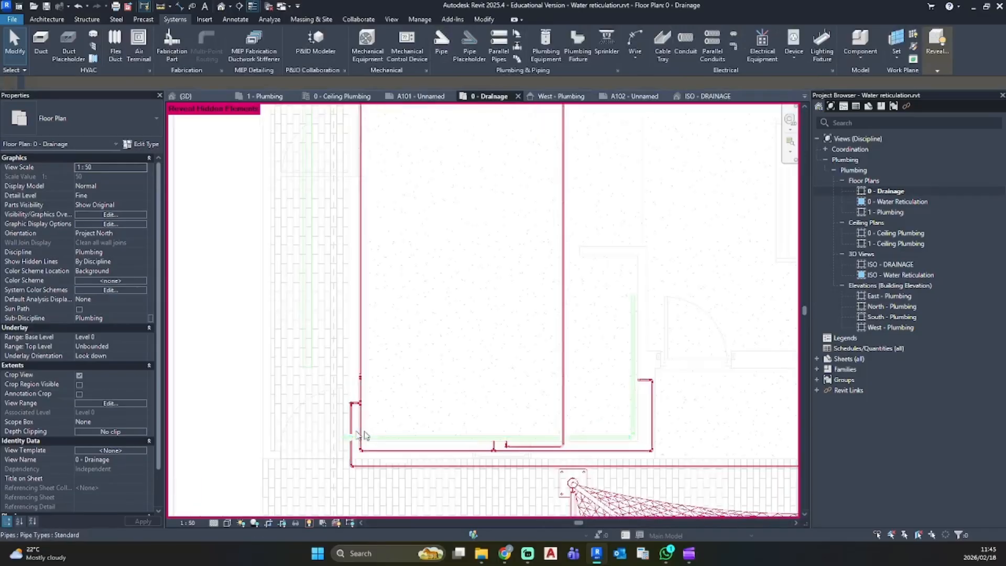
scroll(362, 263, "down", 1)
middle_click_drag(362, 263, 359, 438)
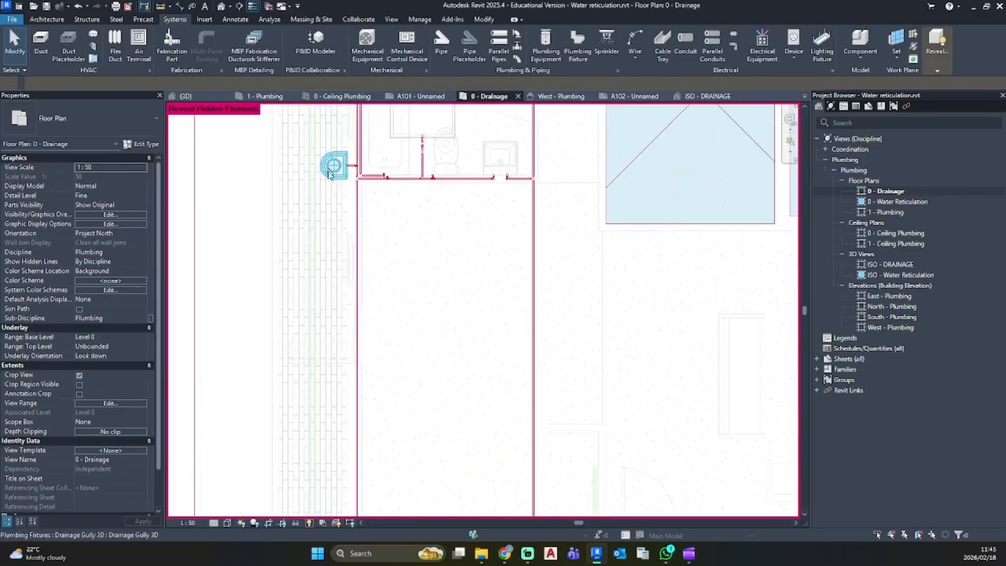
scroll(338, 176, "up", 3)
middle_click_drag(332, 164, 316, 266)
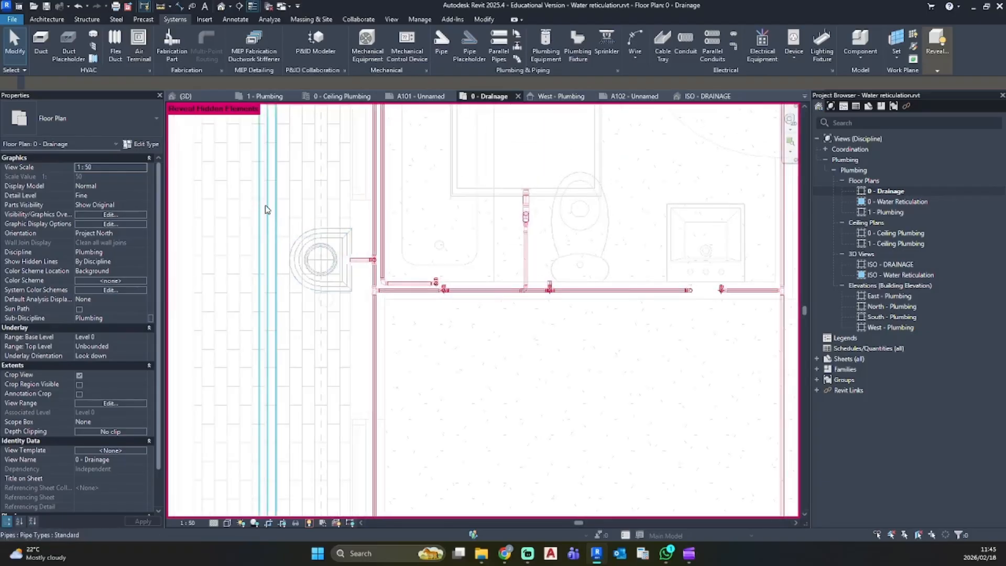
left_click(185, 96)
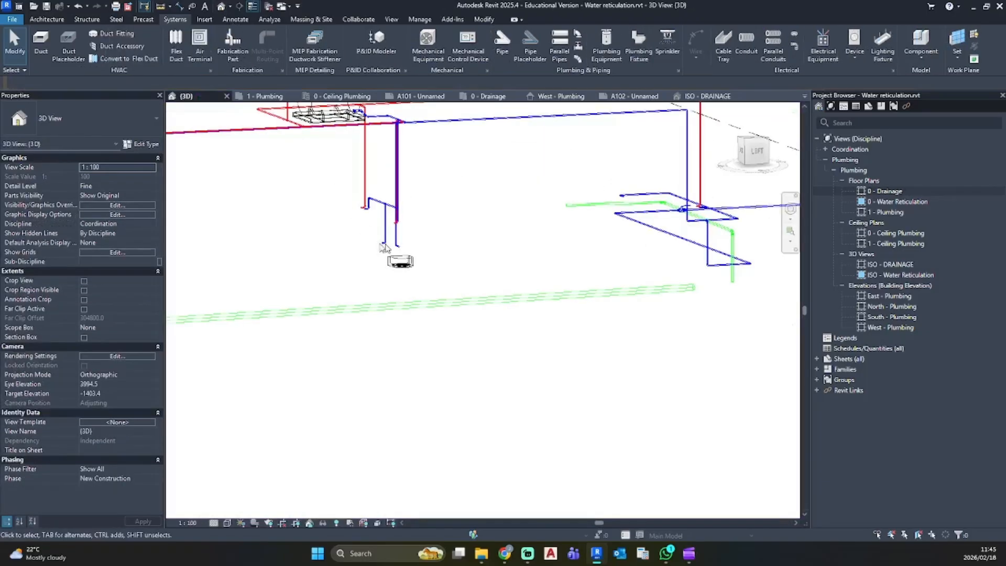
Draw a vertical 108 mm pipe from the drainage gully's outlet down to a middle elevation of -600 mm
left_click(401, 262)
middle_click_drag(460, 263, 332, 285, "shift")
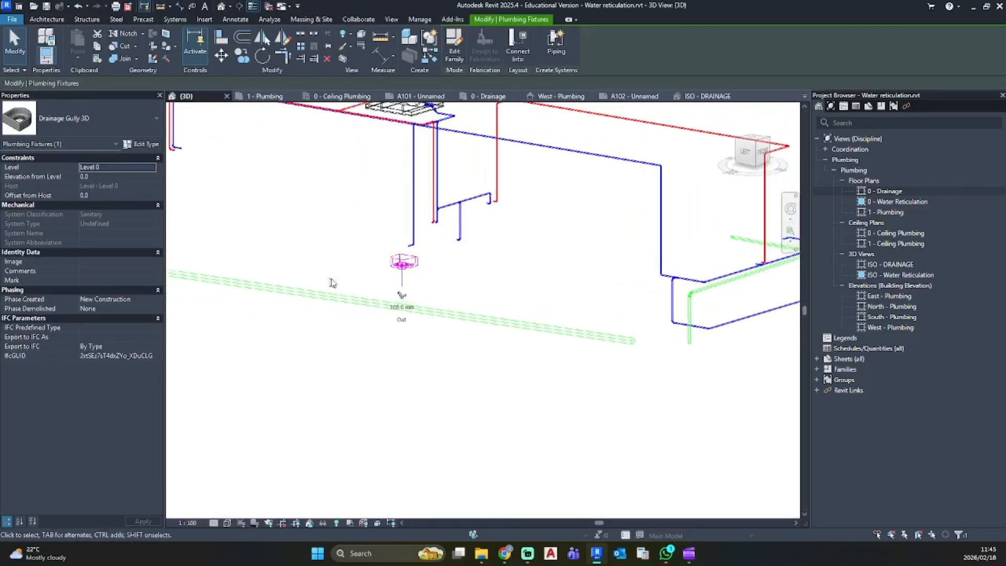
scroll(386, 298, "up", 3)
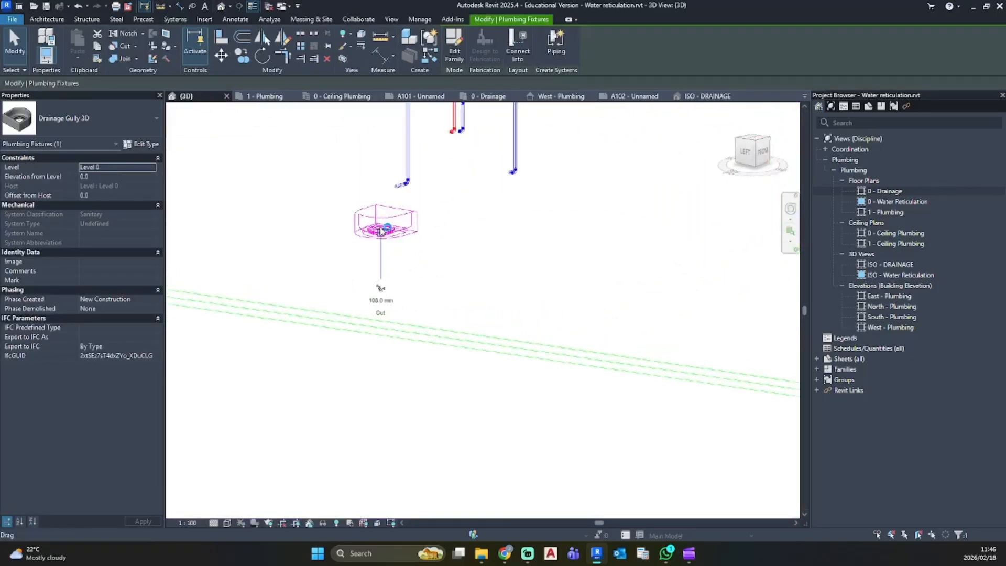
left_click(380, 292)
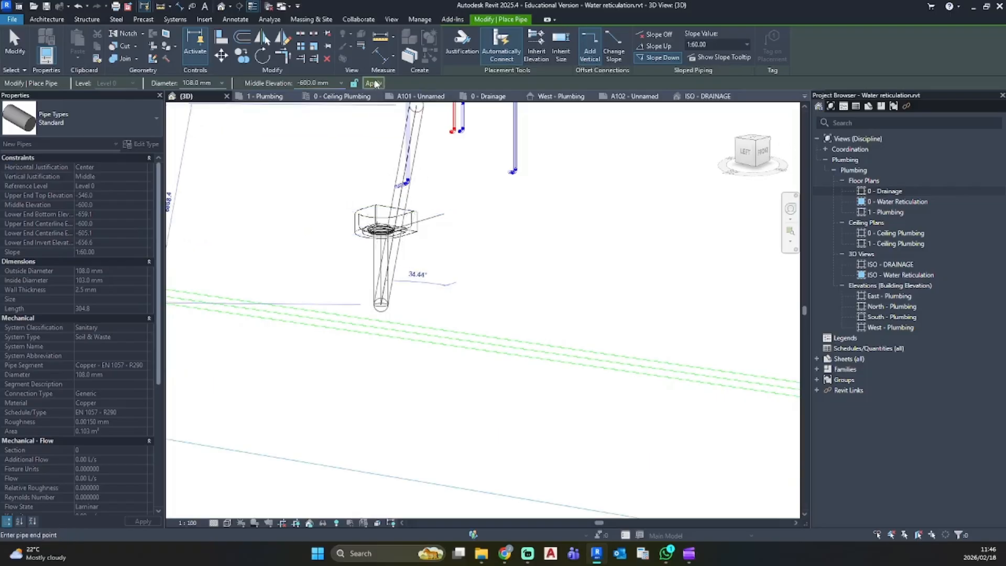
left_click(374, 87)
key("Escape")
scroll(382, 299, "down", 3)
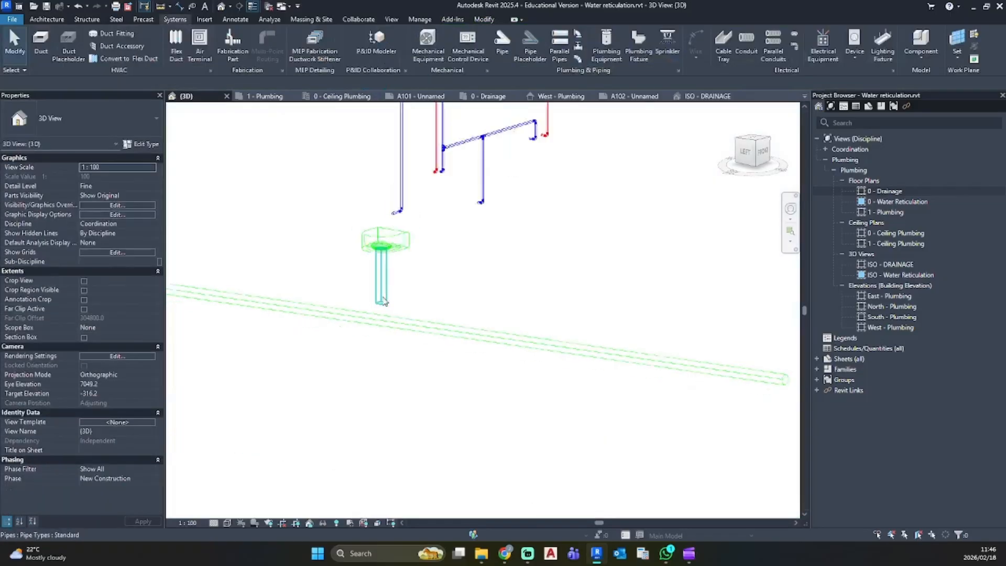
middle_click_drag(469, 373, 447, 334, "shift")
scroll(356, 307, "up", 3)
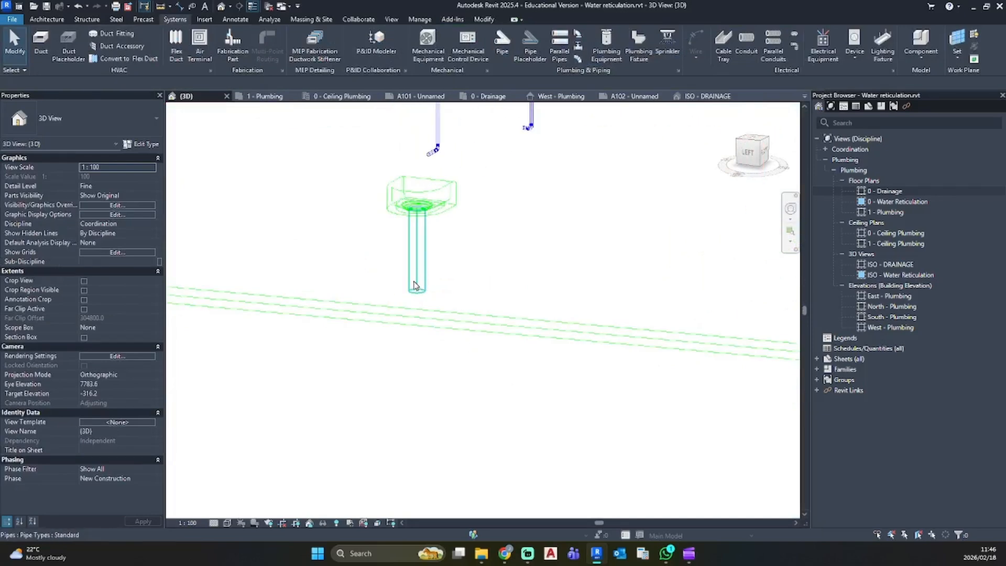
middle_click_drag(414, 286, 442, 257, "shift")
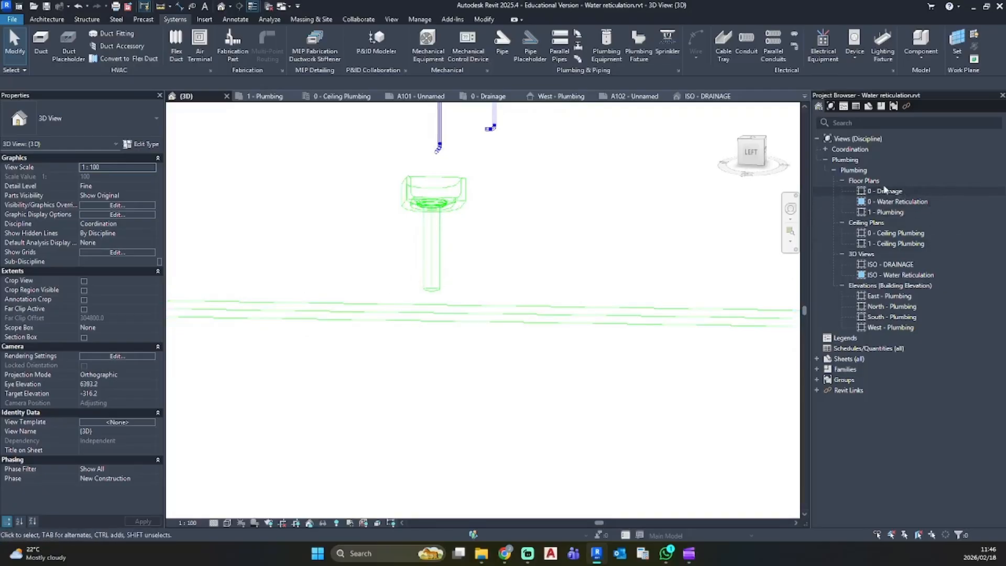
Open the 0 - Drainage floor plan and turn off the display of hidden elements
left_click(841, 180)
left_click(839, 180)
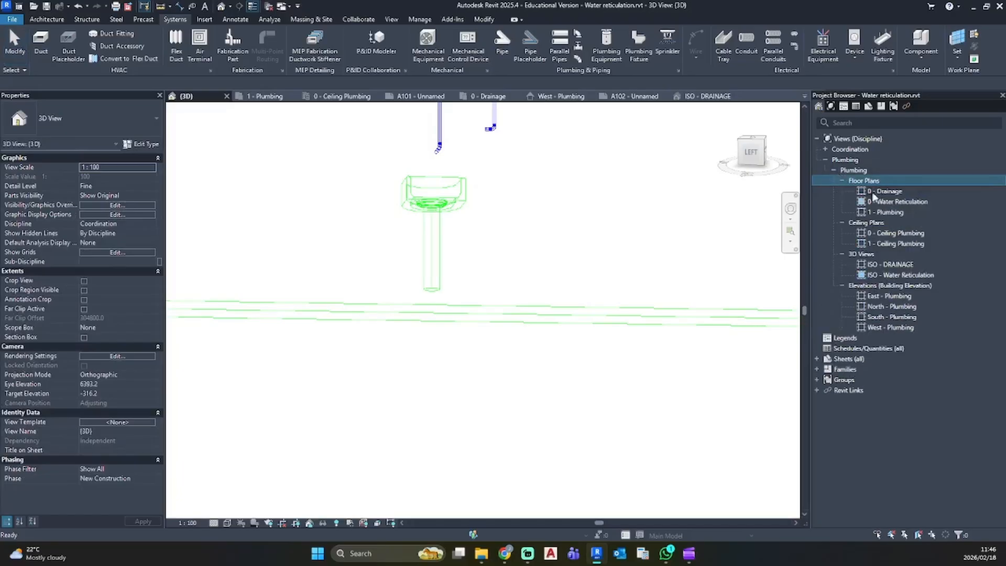
double_click(890, 191)
scroll(348, 264, "down", 2)
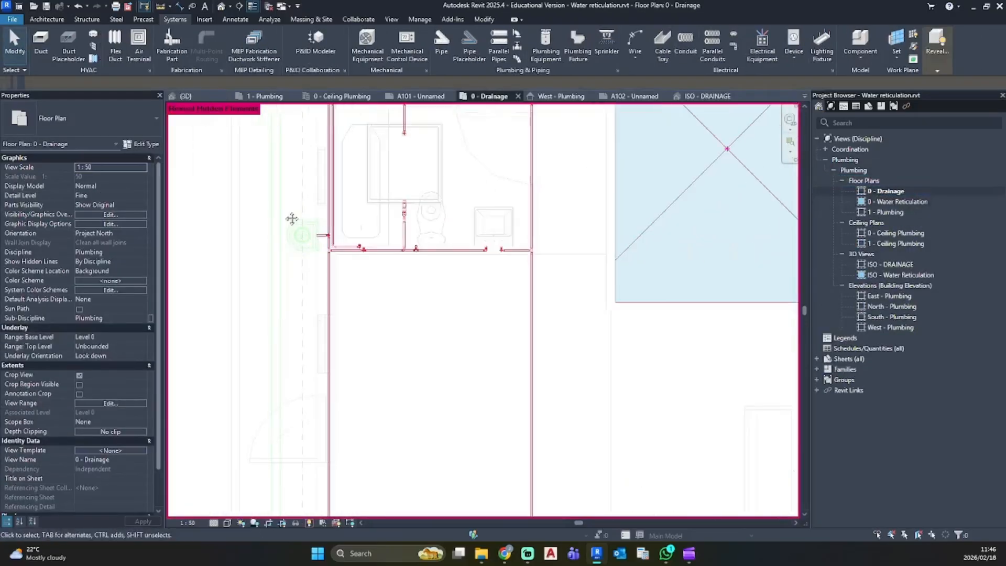
left_click(310, 522)
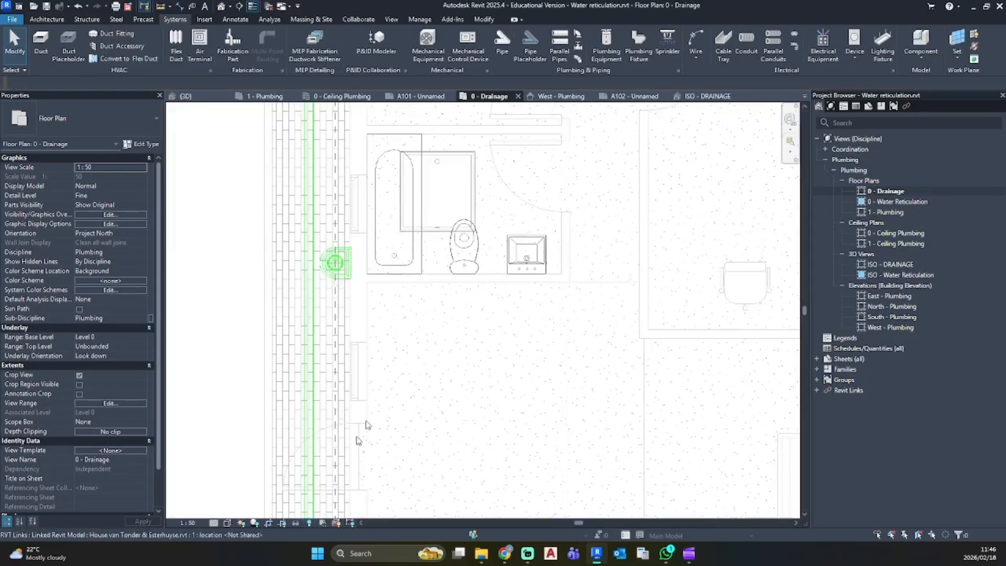
Draw a 45° detail line about 482 mm long from the gully's centre to the main drainage pipe's centreline
scroll(419, 312, "down", 2)
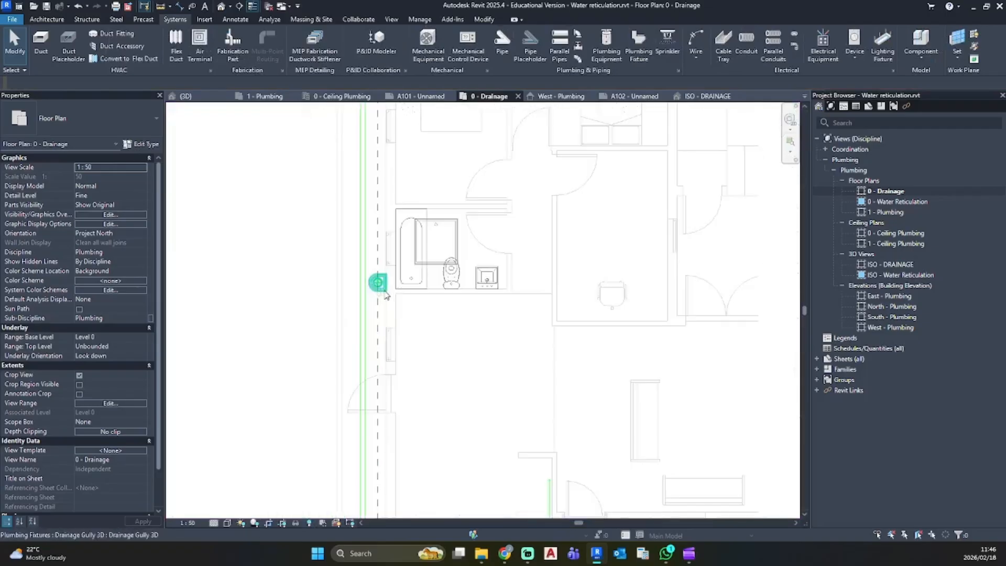
scroll(383, 280, "up", 3)
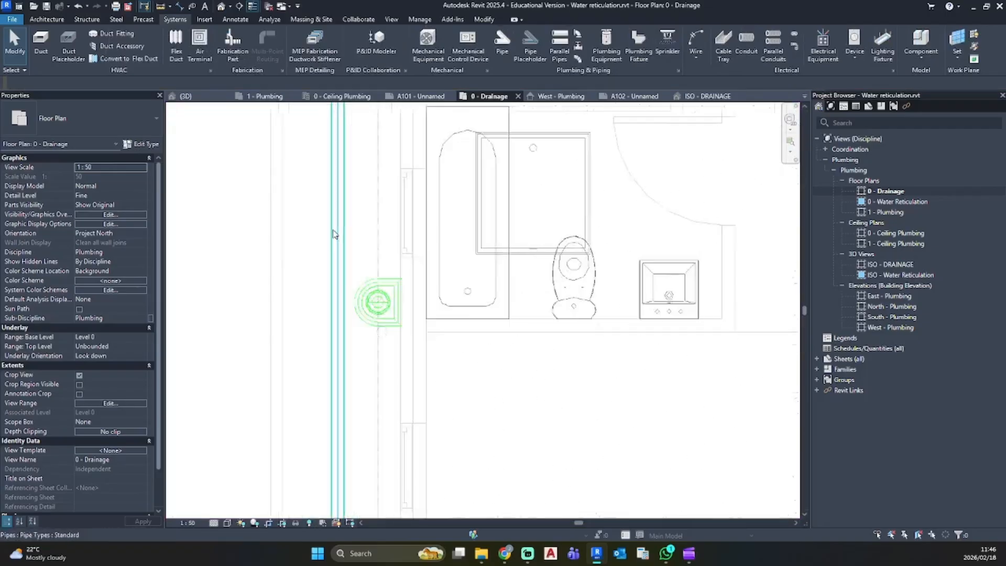
scroll(332, 229, "up", 2)
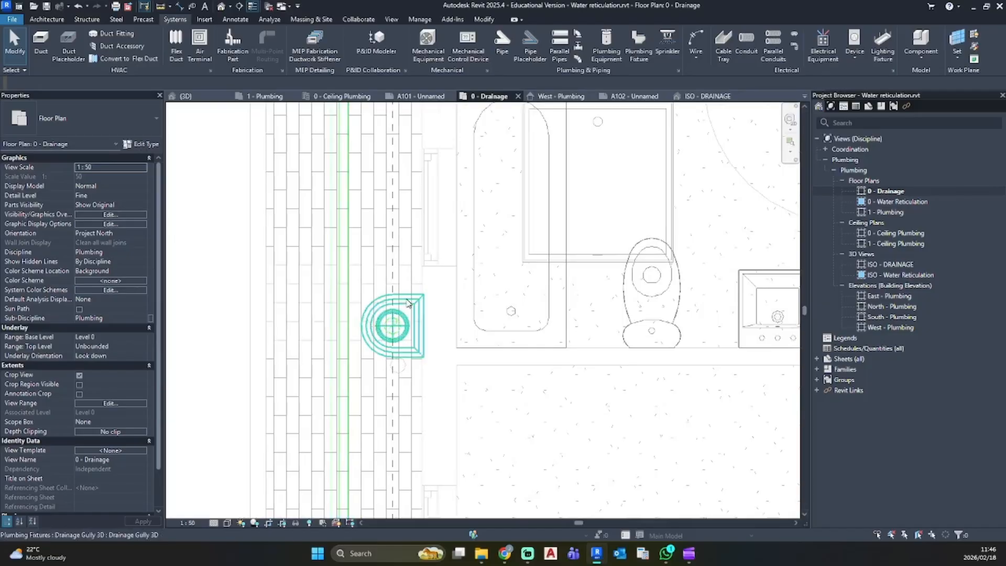
key("d")
key("l")
scroll(406, 317, "up", 3)
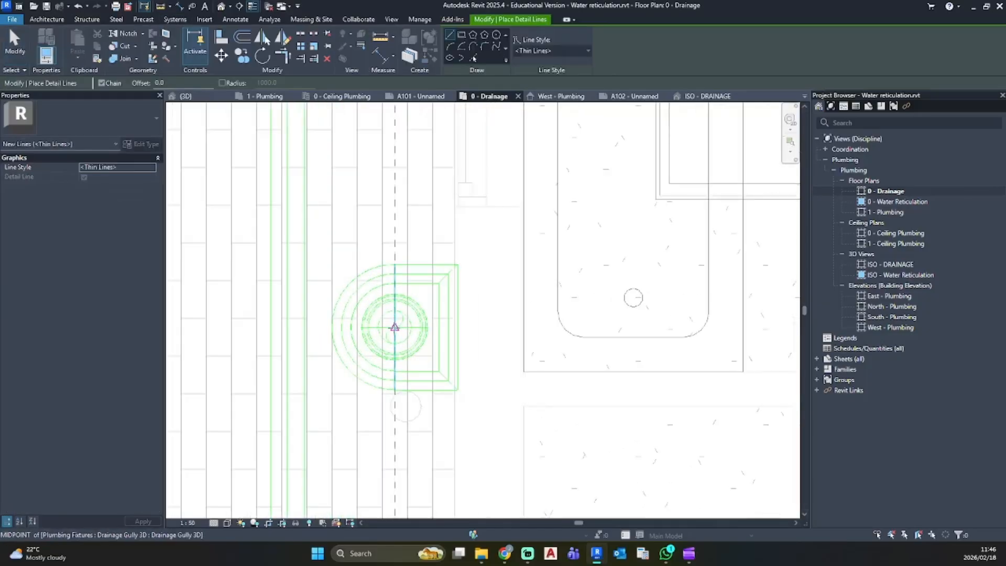
left_click(394, 328)
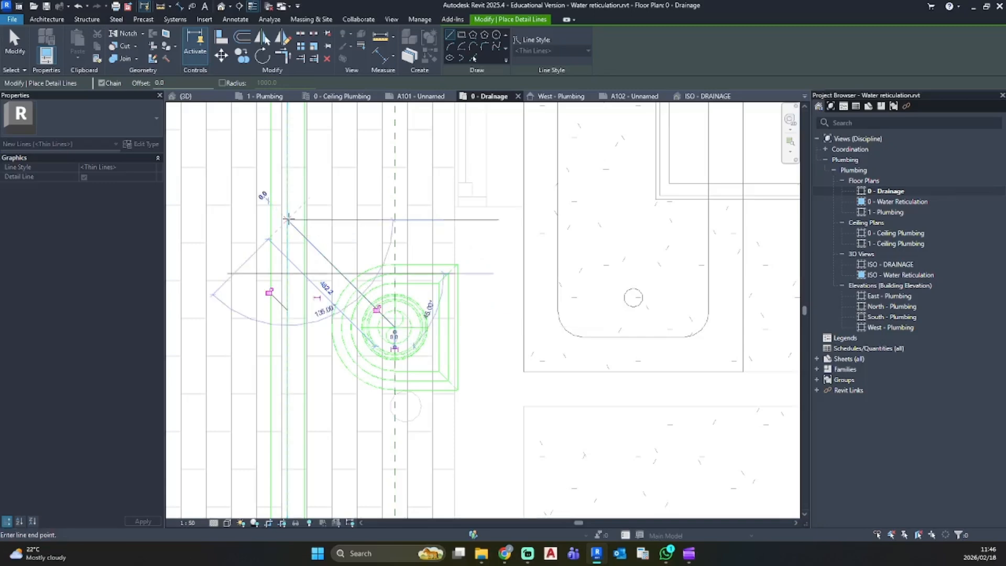
left_click(287, 220)
key("Escape")
key("Escape")
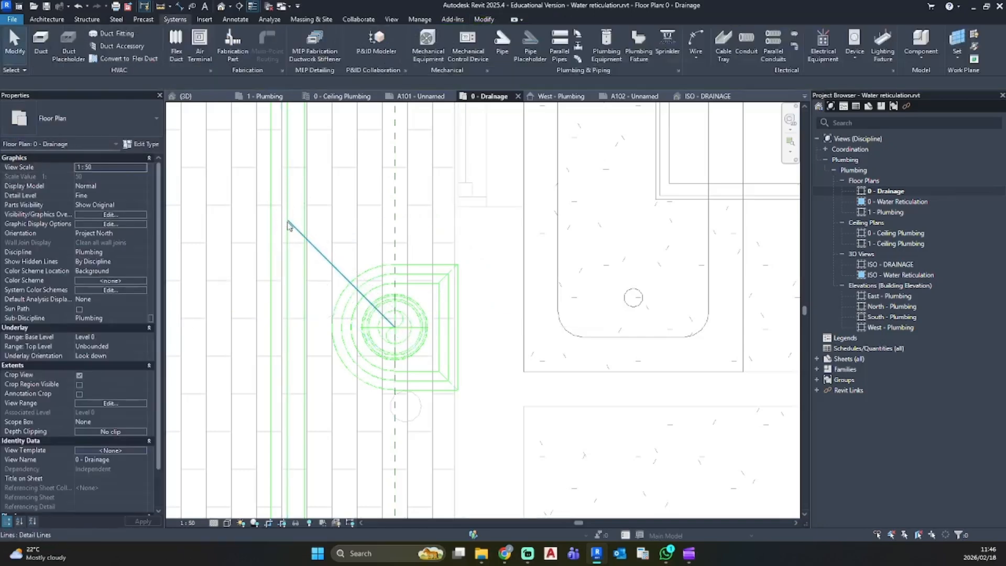
Draw a 108 mm branch pipe along the detail line from the main pipe to the gully's centre, inheriting elevation and sloping up 1:60
left_click(294, 262)
key("p")
key("i")
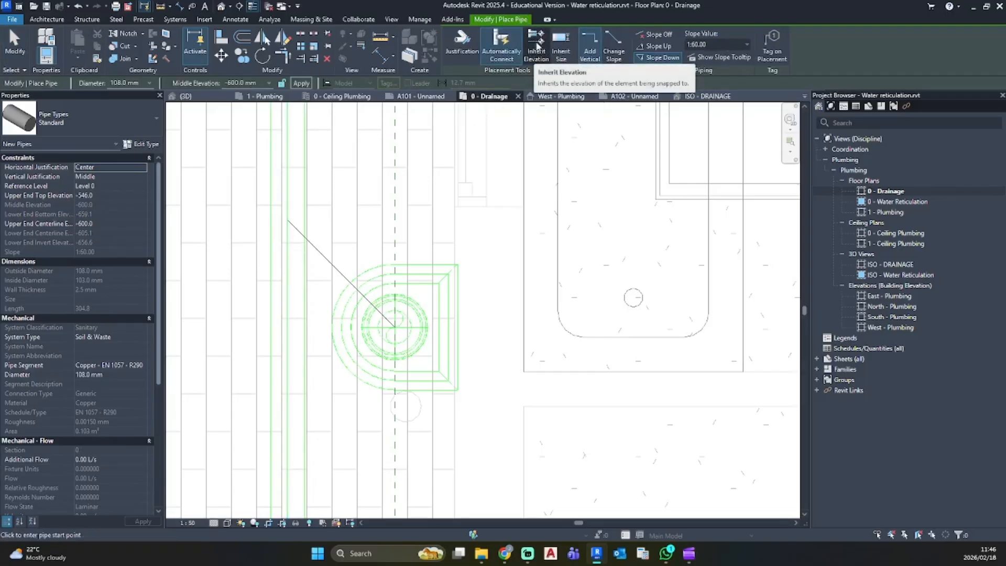
left_click(538, 47)
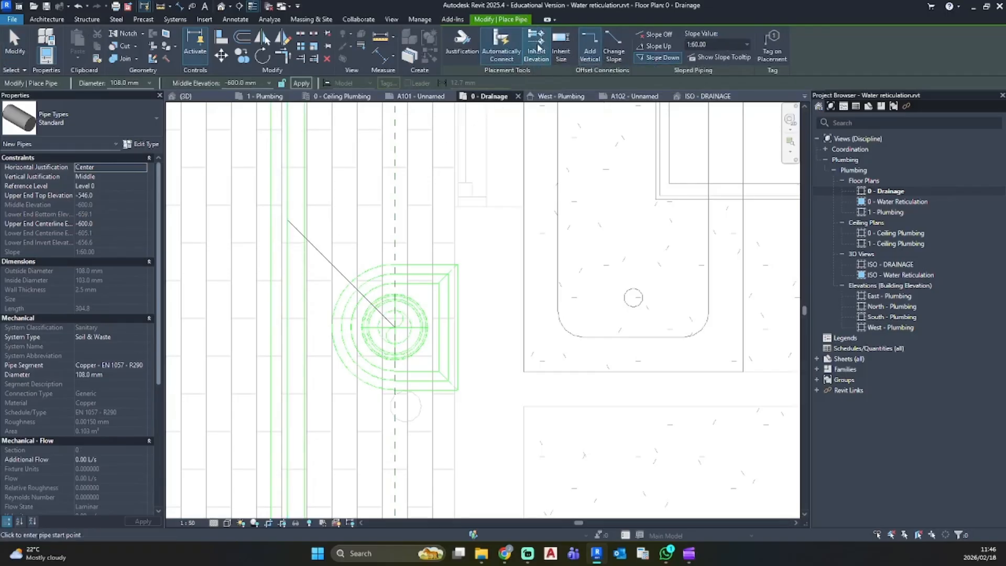
left_click(648, 47)
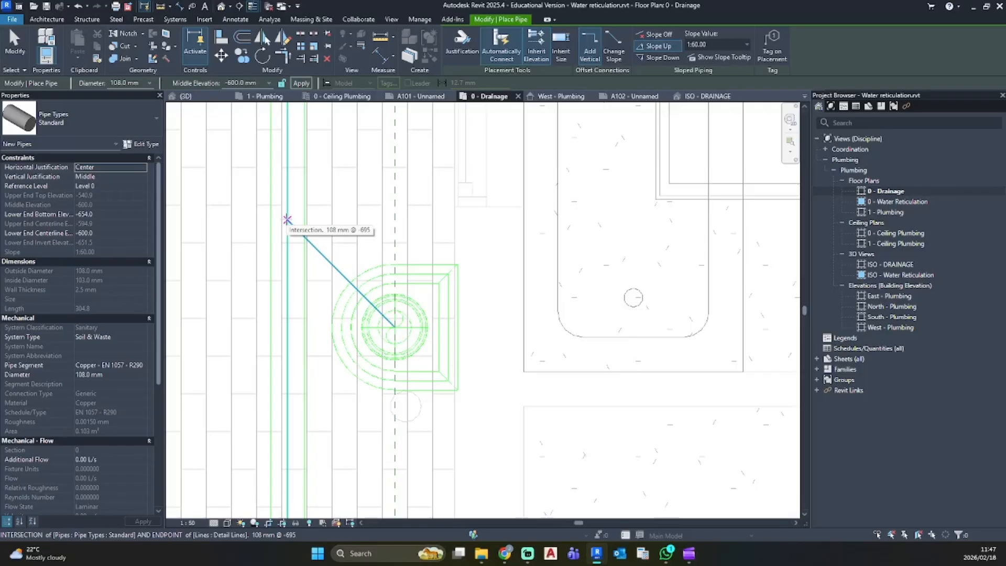
left_click(287, 219)
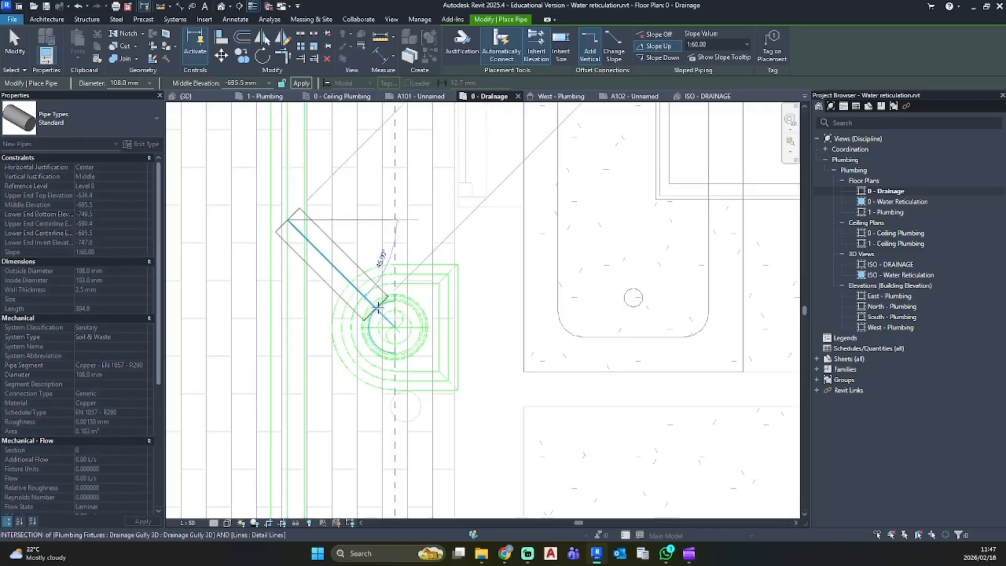
left_click(394, 326)
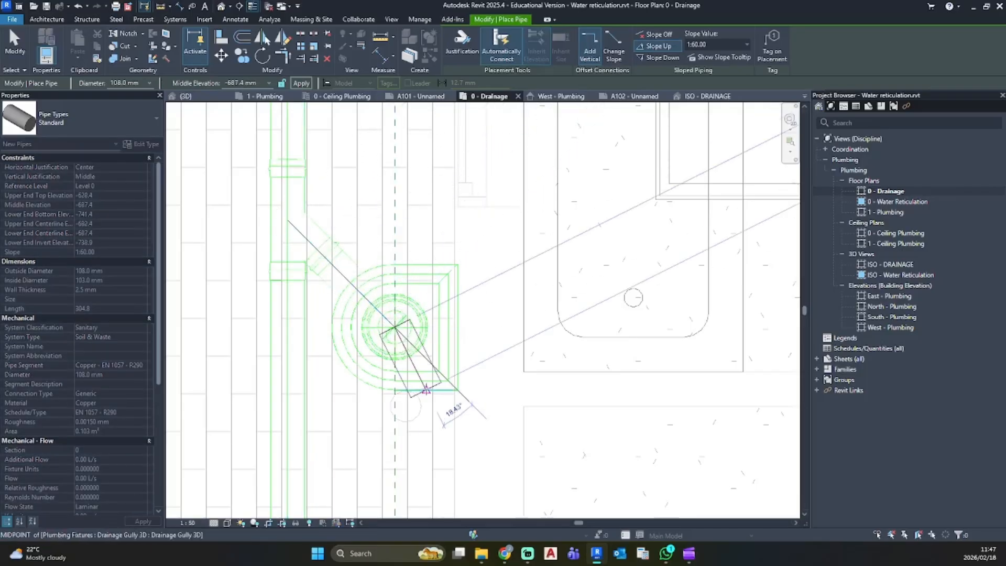
key("Escape")
key("Escape")
In the default 3D view, extend the gully's vertical pipe down to the branch pipe's open end and check the connection
left_click(221, 5)
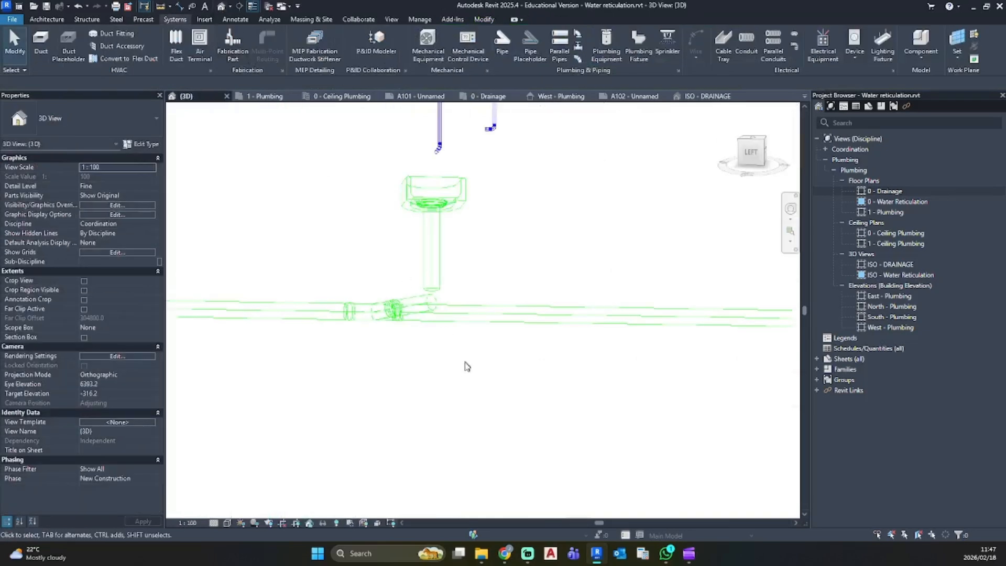
middle_click_drag(467, 365, 359, 271, "shift")
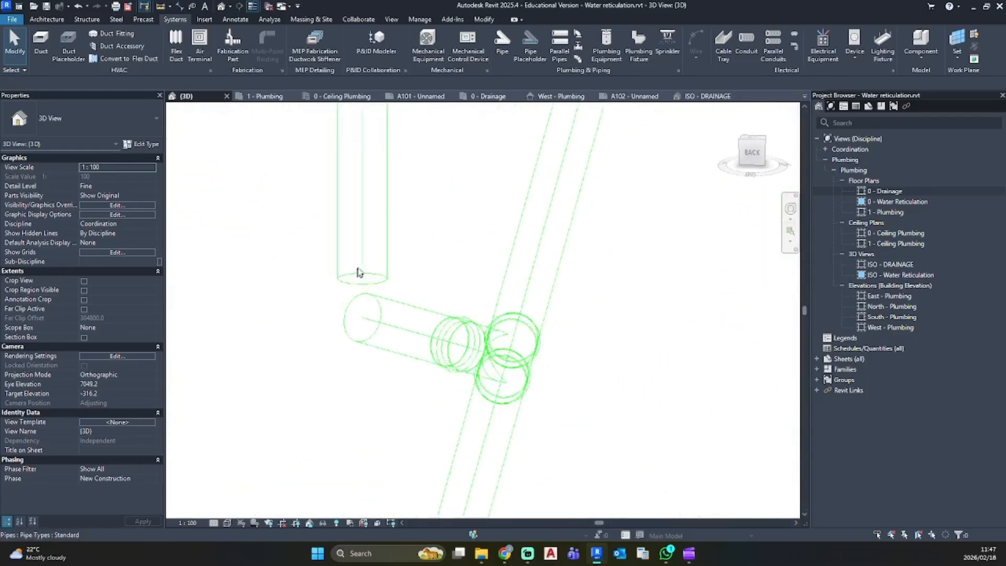
left_click(362, 215)
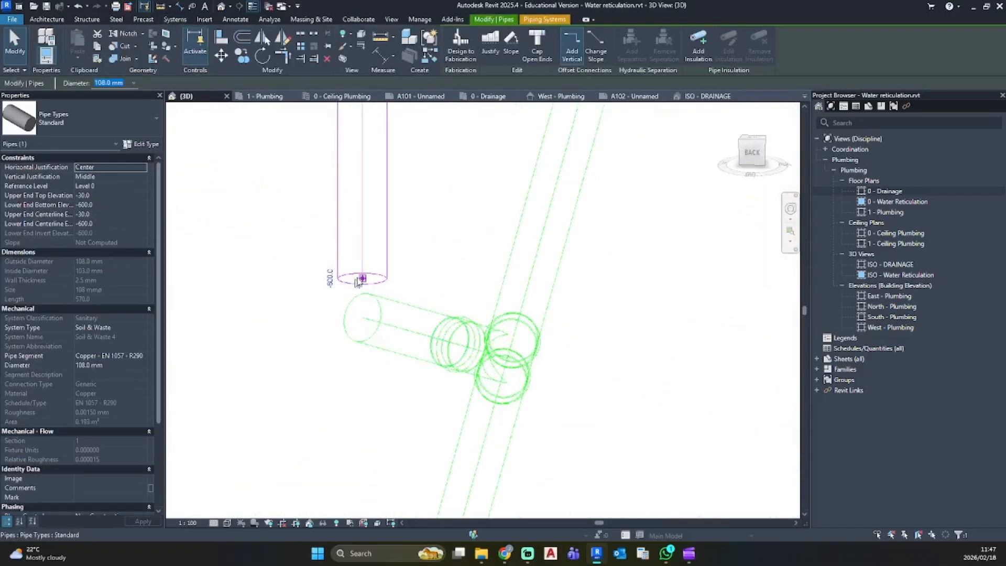
left_click_drag(362, 279, 363, 318)
left_click(430, 400)
scroll(469, 411, "down", 3)
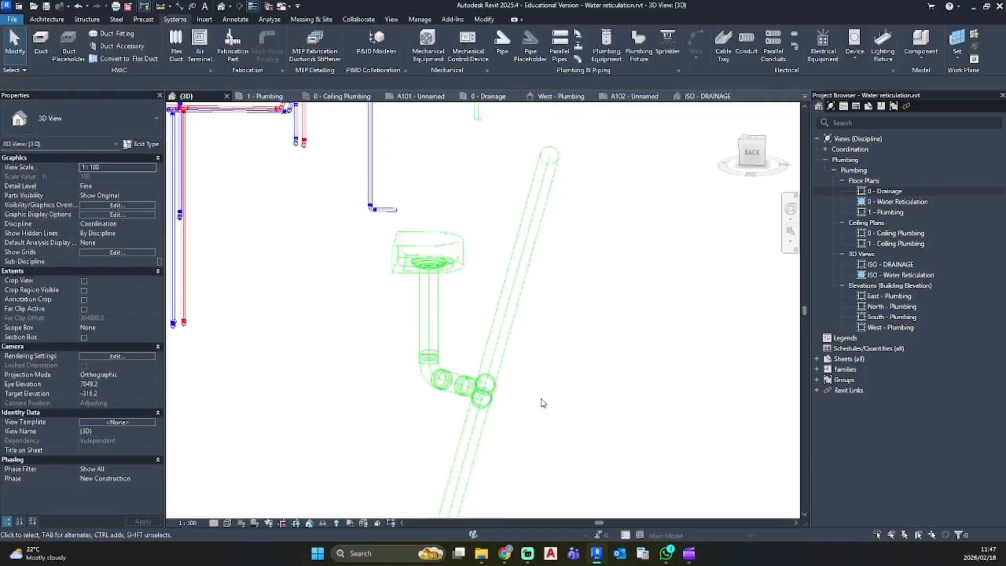
scroll(541, 401, "down", 2)
middle_click_drag(541, 401, 571, 388, "shift")
scroll(451, 434, "down", 4)
mouse_move(454, 434)
middle_mouse_down("shift")
mouse_move(489, 417)
mouse_move(345, 419)
mouse_move(209, 442)
mouse_move(388, 465)
mouse_move(624, 458)
mouse_move(337, 469)
mouse_move(451, 432)
middle_mouse_up("shift")
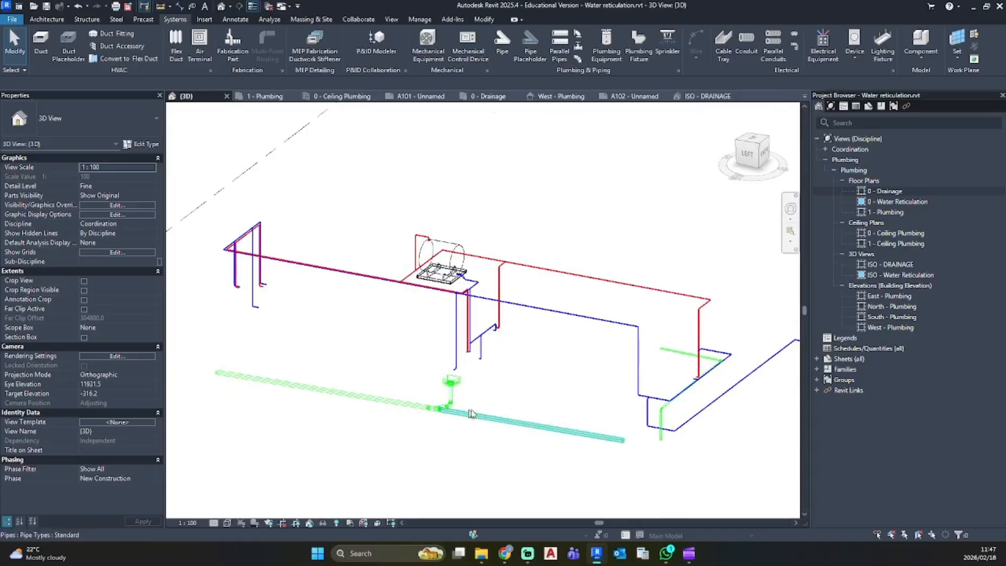
Examine the gully connection, the 42 mm waste pipe and its corner elbow in the 0 - Drainage plan
double_click(889, 191)
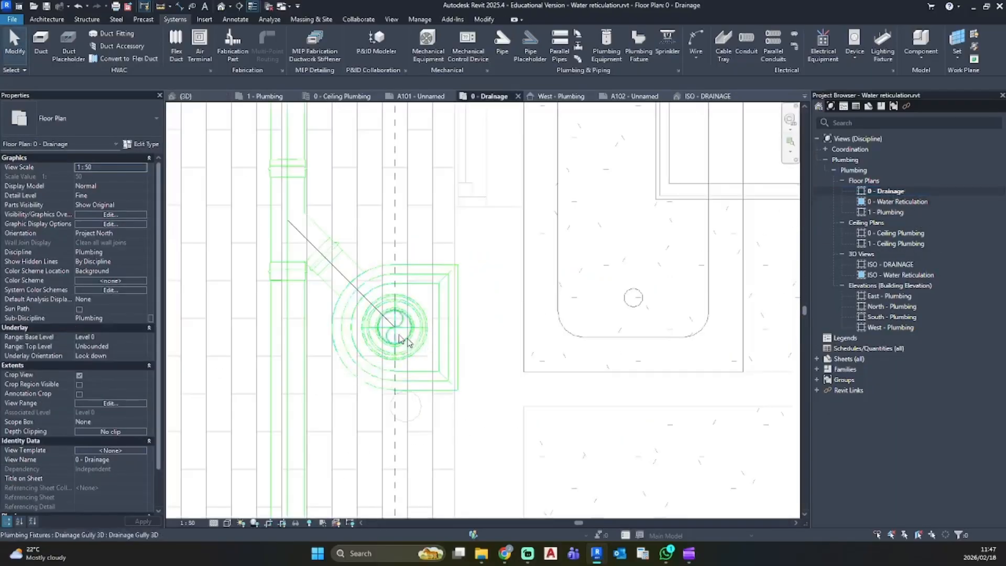
scroll(395, 362, "up", 3)
scroll(395, 362, "down", 1)
middle_click_drag(399, 365, 391, 234)
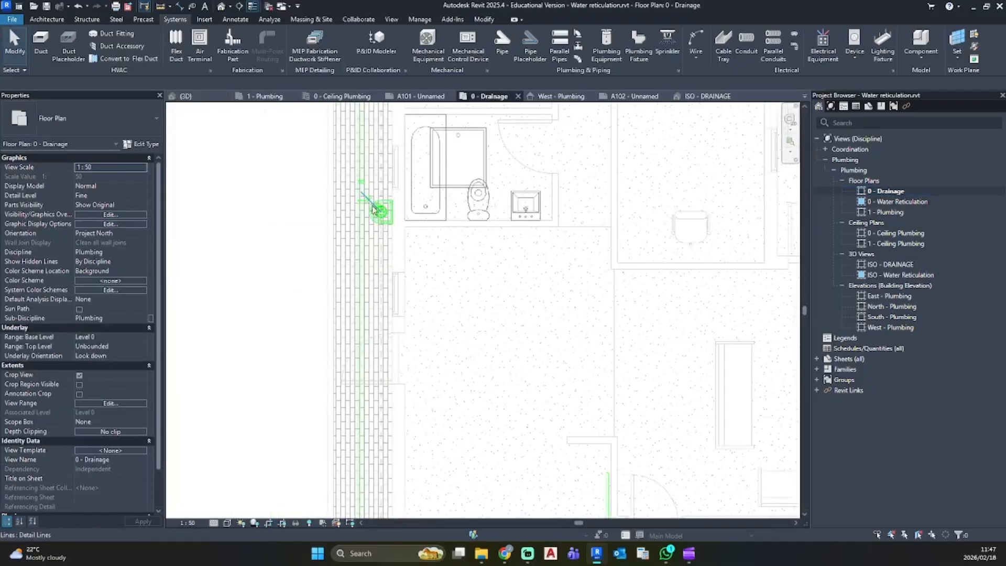
scroll(395, 412, "down", 4)
middle_click_drag(395, 412, 402, 219)
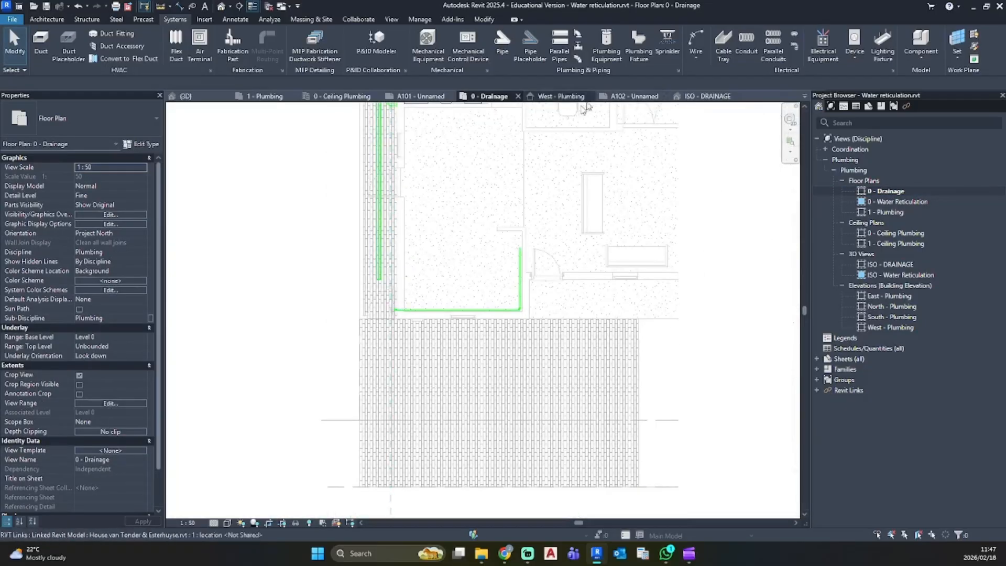
middle_click_drag(475, 206, 471, 293)
left_click(426, 398)
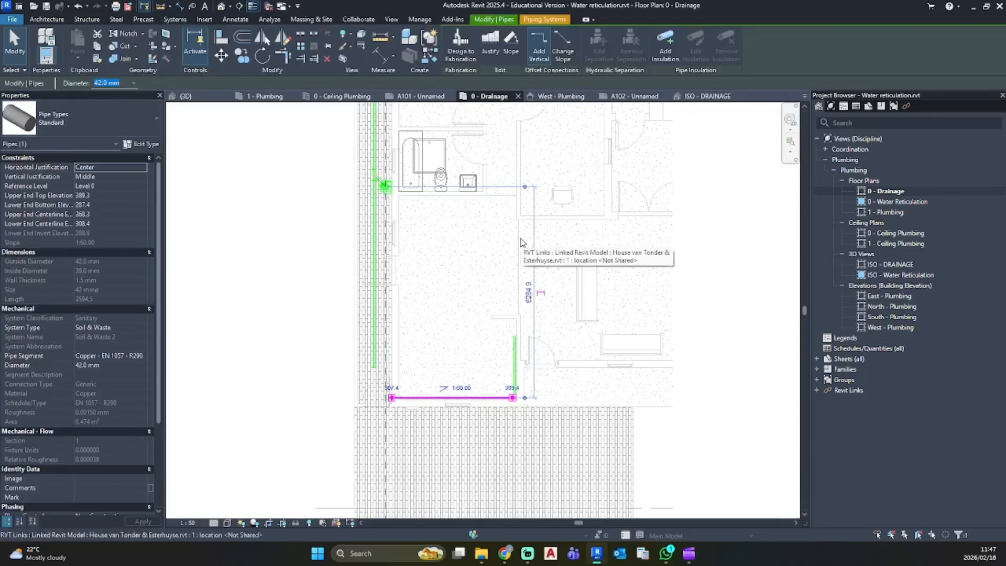
key("Escape")
scroll(502, 410, "up", 5)
left_click(537, 382)
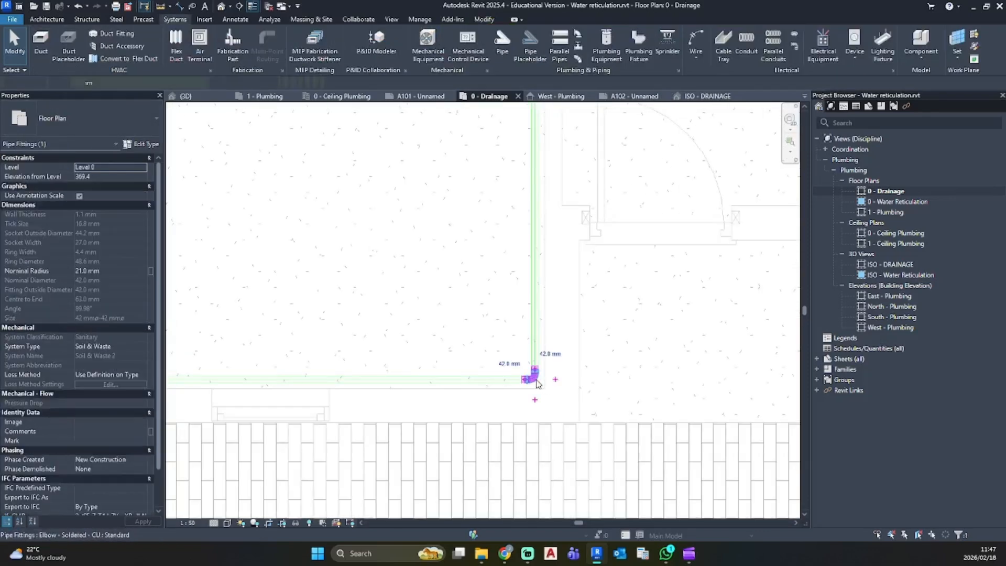
scroll(445, 276, "down", 3)
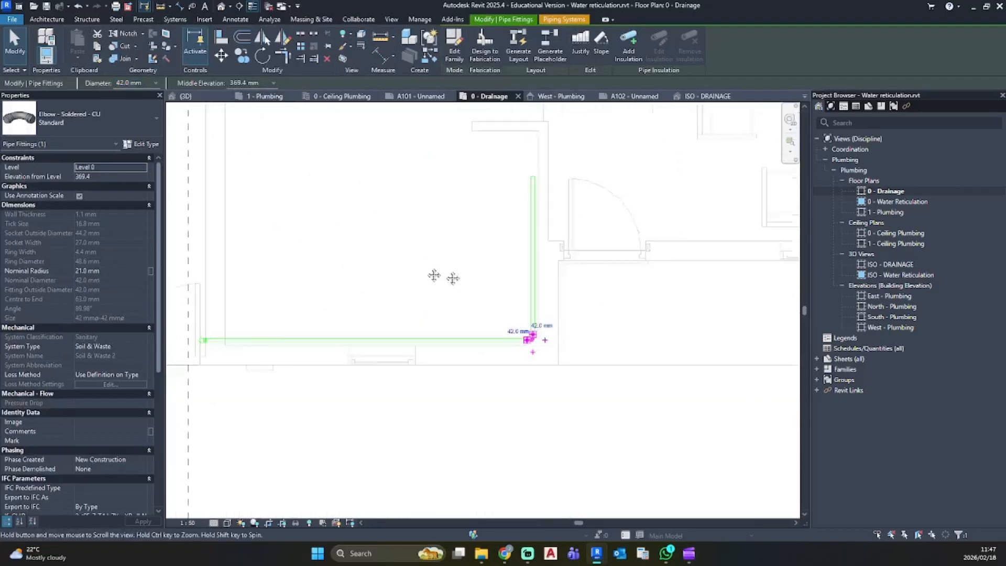
middle_click_drag(366, 212, 444, 225)
key("Escape")
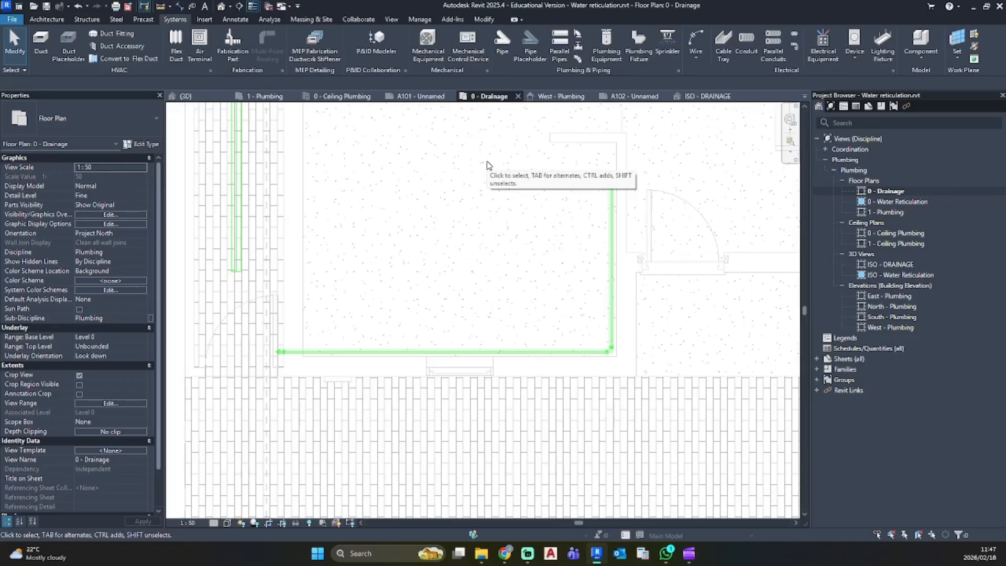
Draw a 42 mm waste pipe from the gully's centre to the corner elbow of the existing waste run, sloping up 1:60 from -300 mm
scroll(487, 165, "down", 2)
middle_click_drag(398, 252, 319, 401)
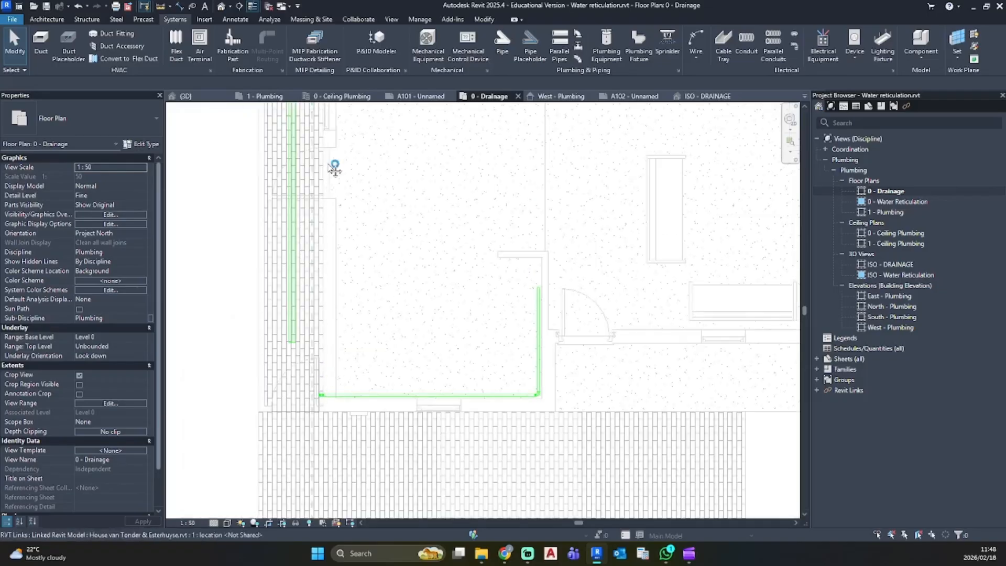
middle_click_drag(332, 164, 361, 346)
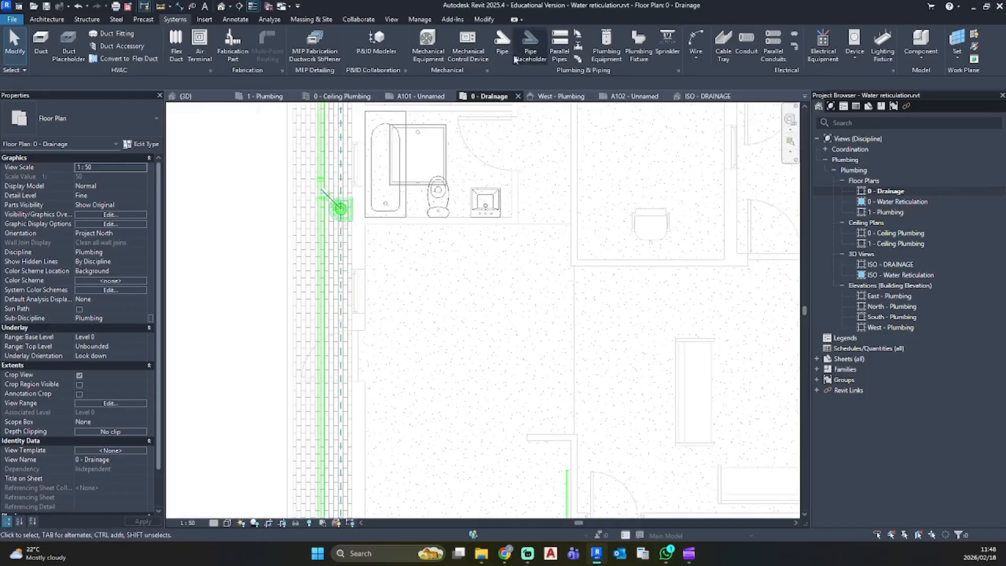
left_click(507, 42)
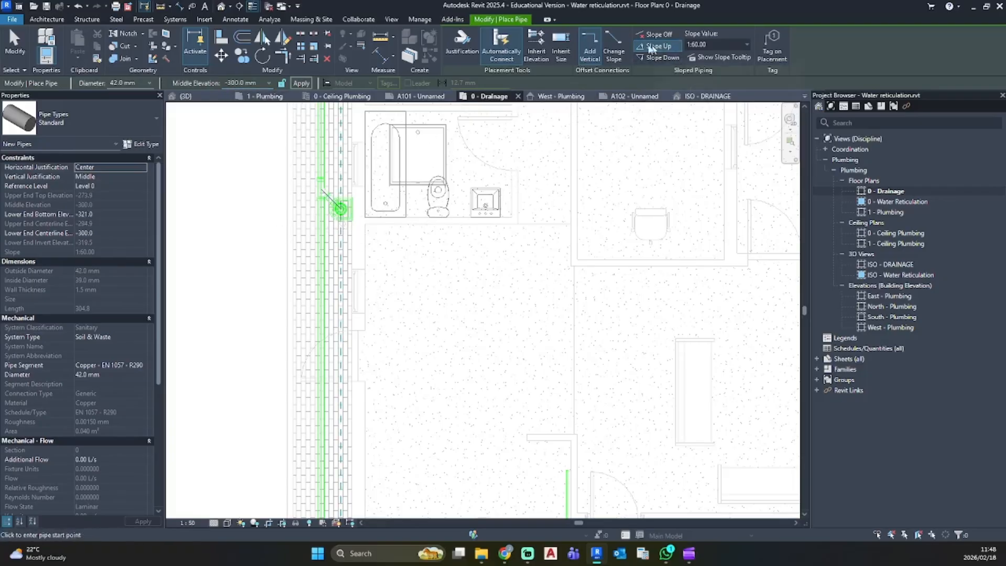
scroll(367, 198, "down", 3)
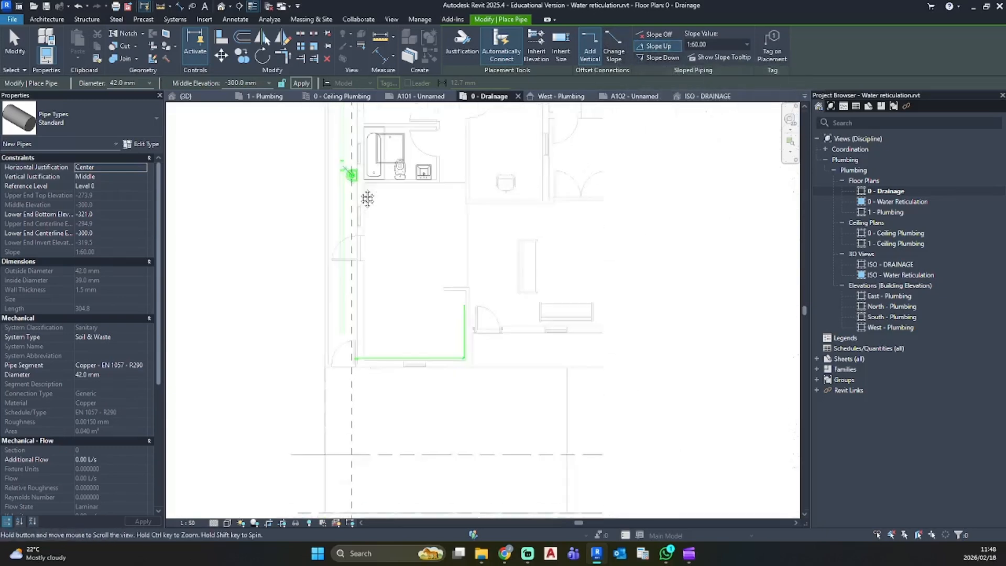
left_click(352, 356)
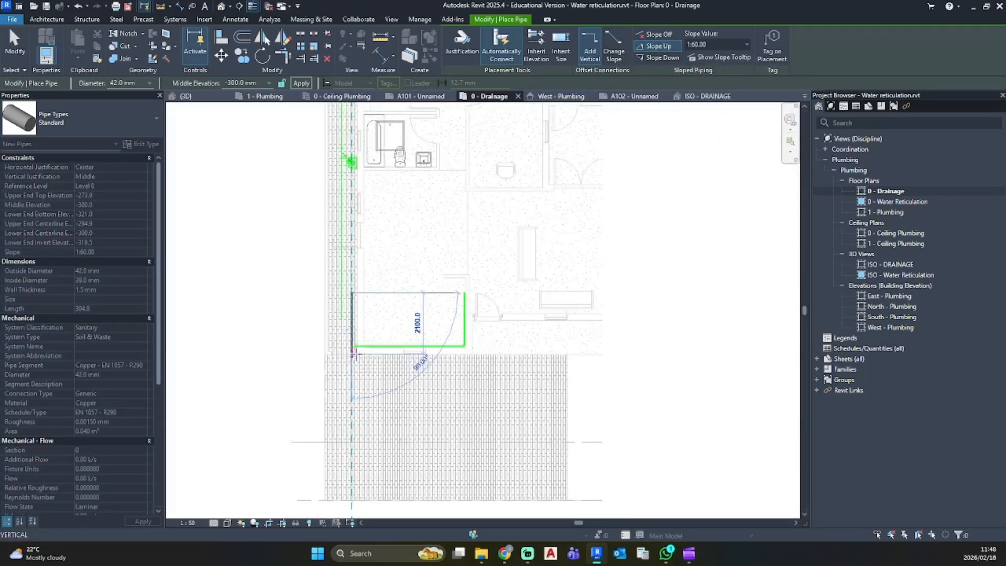
key("Escape")
scroll(350, 161, "up", 3)
scroll(344, 137, "up", 4)
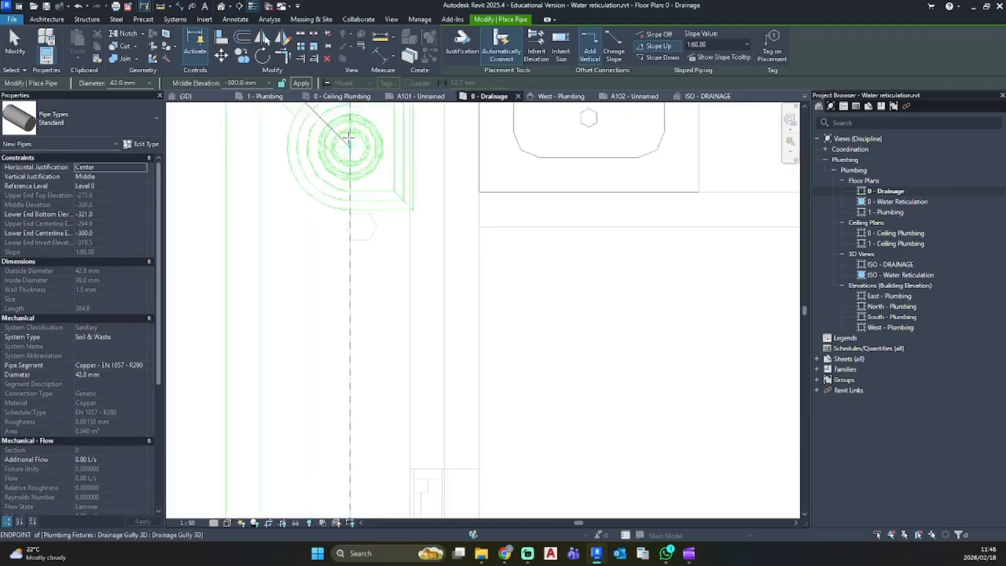
left_click(349, 147)
scroll(349, 346, "down", 4)
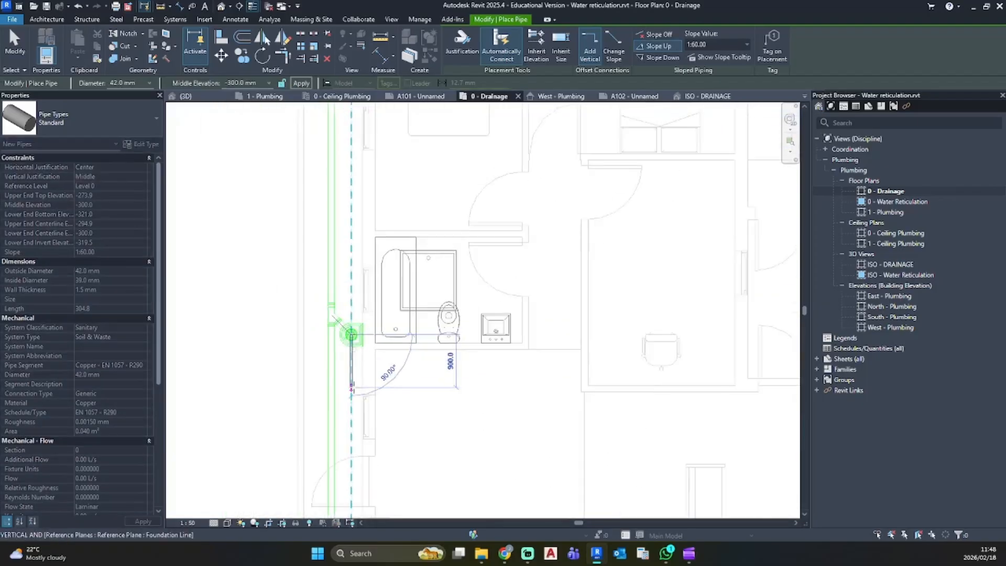
scroll(345, 335, "up", 3)
scroll(345, 340, "up", 5)
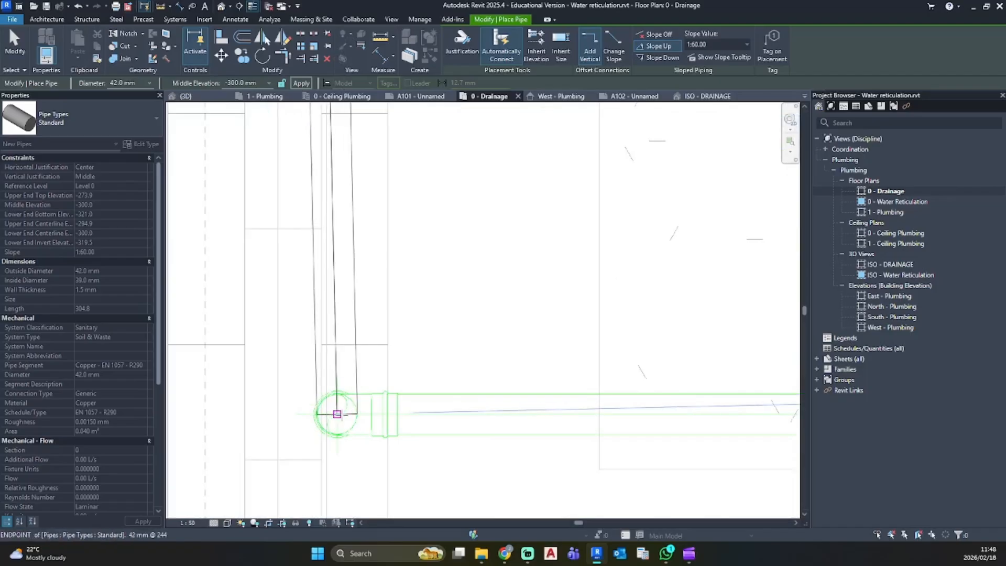
left_click(337, 414)
key("Escape")
key("Escape")
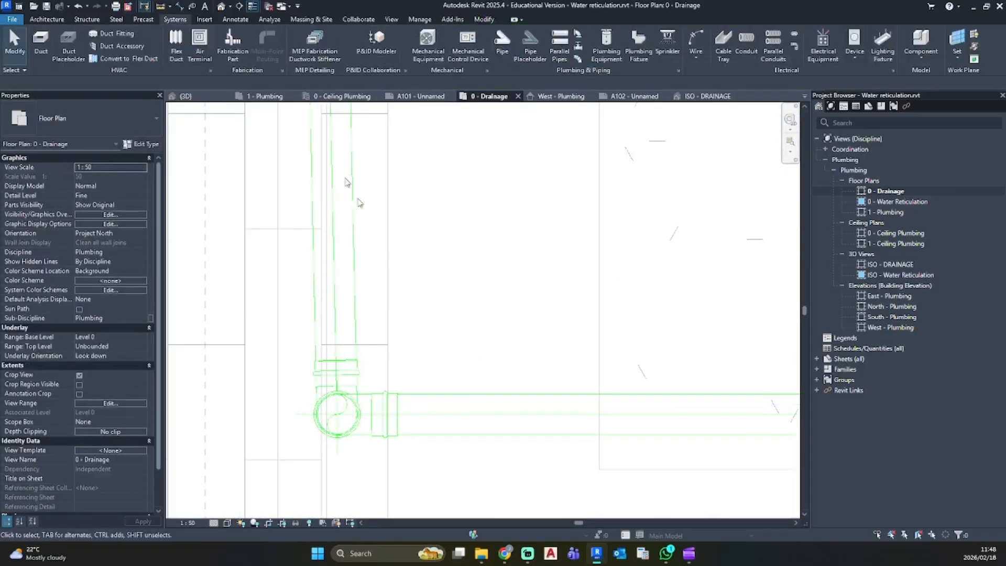
In the default 3D view, delete the surplus vertical pipe below the waste run's corner together with its tee fitting
left_click(222, 6)
middle_click_drag(439, 430, 411, 331, "shift")
scroll(411, 335, "up", 3)
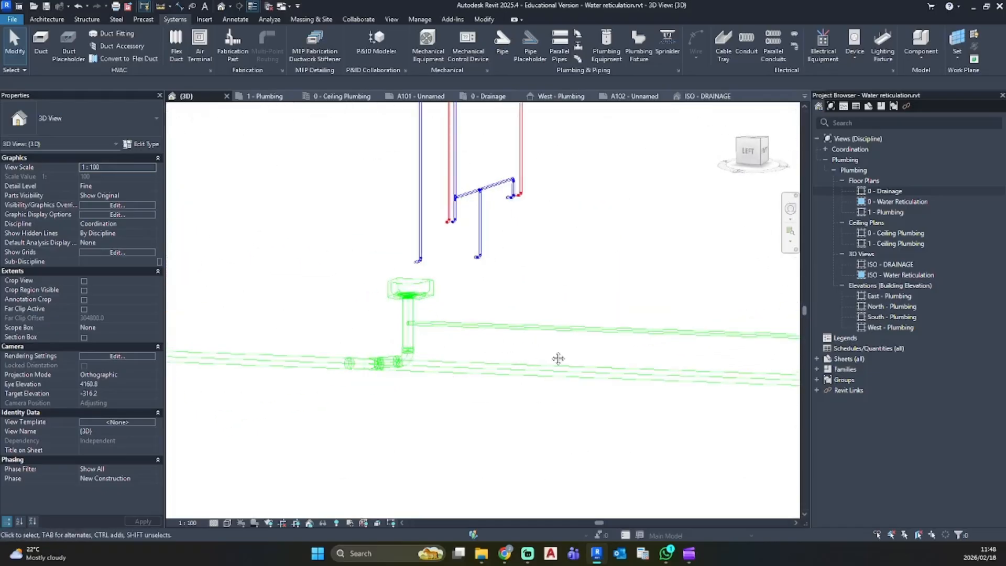
middle_click_drag(557, 360, 291, 248)
scroll(575, 239, "up", 3)
left_click(637, 273)
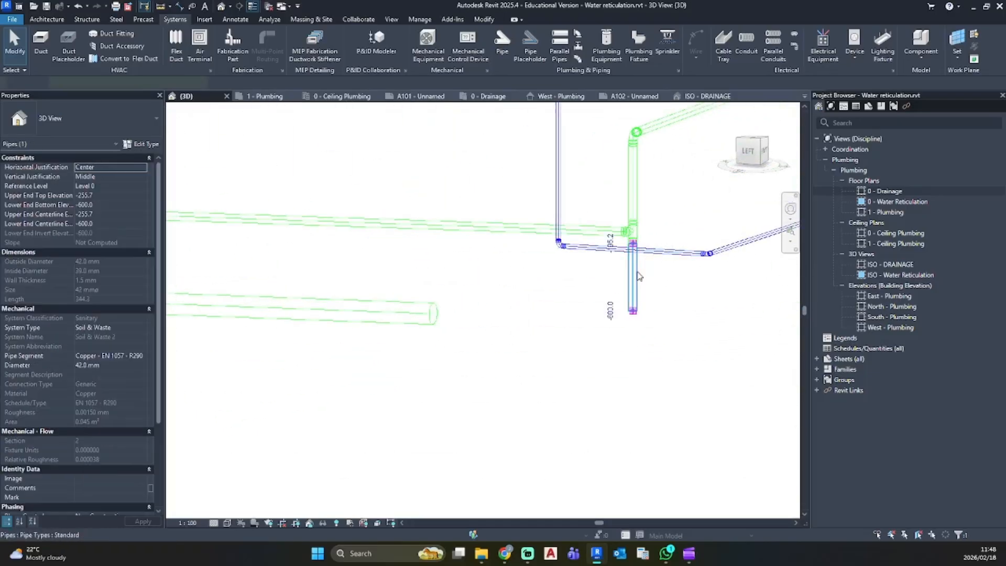
key("Delete")
key("Delete")
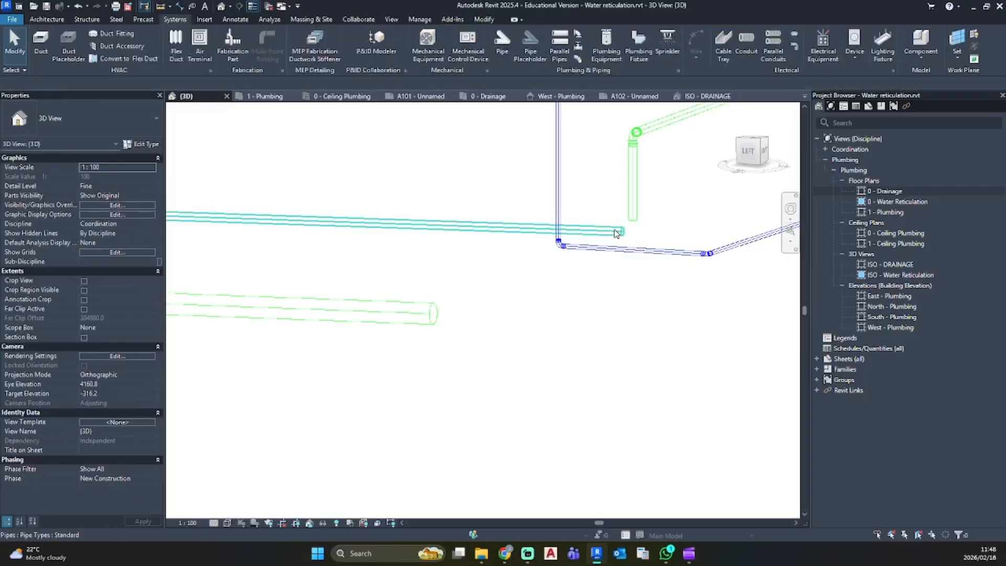
Join the sloped 42 mm waste pipe's open end to the lower end of the corner's vertical pipe
left_click(620, 231)
scroll(620, 231, "up", 3)
left_click_drag(627, 230, 652, 237)
scroll(673, 244, "down", 3)
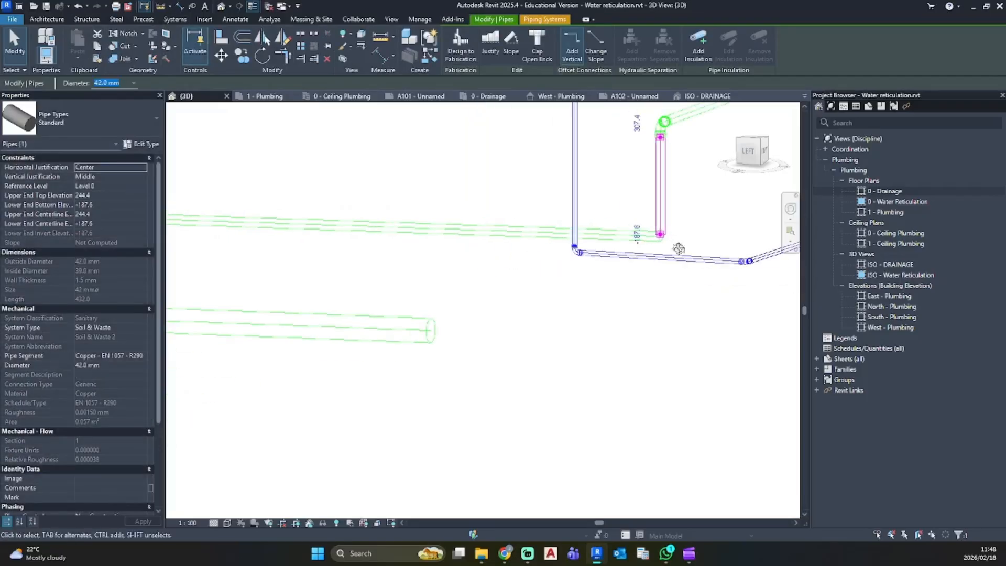
middle_click_drag(675, 245, 570, 275, "shift")
key("Escape")
scroll(660, 234, "up", 3)
left_click_drag(663, 234, 664, 235)
left_click(663, 235)
key("Escape")
middle_click_drag(651, 252, 297, 549, "shift")
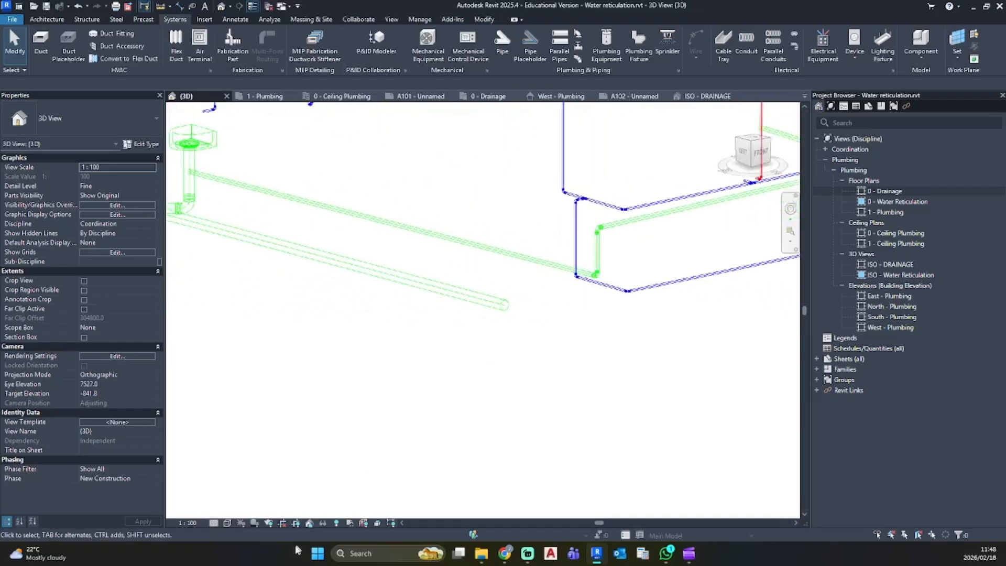
Reveal the hidden elements temporarily and examine the gully and drainage pipes against the linked house model
left_click(336, 522)
middle_click_drag(375, 382, 399, 239)
middle_click_drag(528, 297, 460, 273, "shift")
scroll(524, 270, "up", 5)
middle_click_drag(524, 269, 547, 321, "shift")
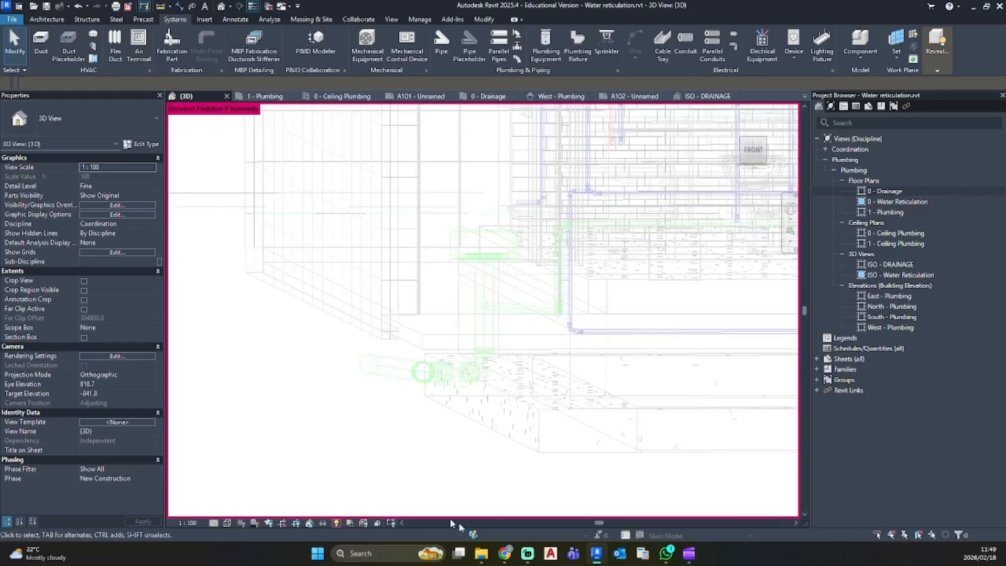
left_click(337, 524)
In the 0 - Drainage plan, shorten the 108 mm main drainage pipe beyond the gully branch to 560 mm
middle_click_drag(488, 350, 642, 440, "shift")
middle_click_drag(330, 388, 564, 390)
left_click(561, 363)
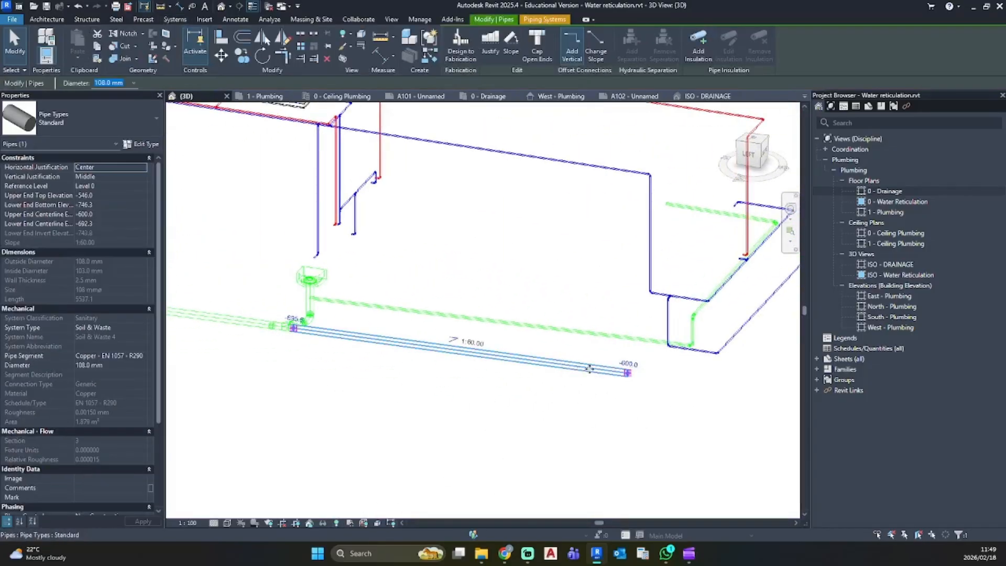
double_click(889, 192)
scroll(516, 344, "up", 5)
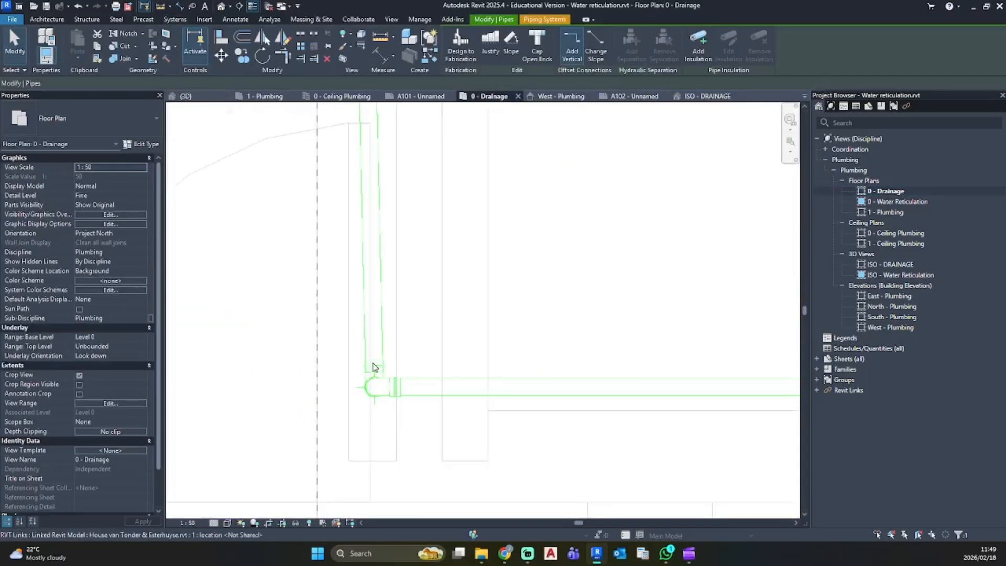
scroll(309, 255, "down", 3)
middle_click_drag(309, 256, 318, 446)
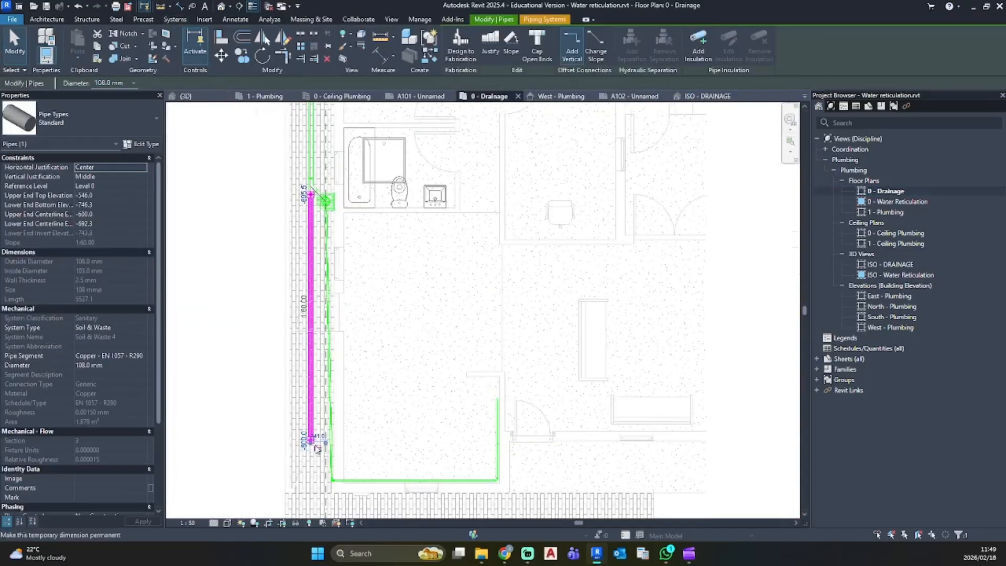
scroll(311, 442, "up", 3)
left_click_drag(311, 439, 310, 121)
middle_click_drag(312, 140, 308, 386)
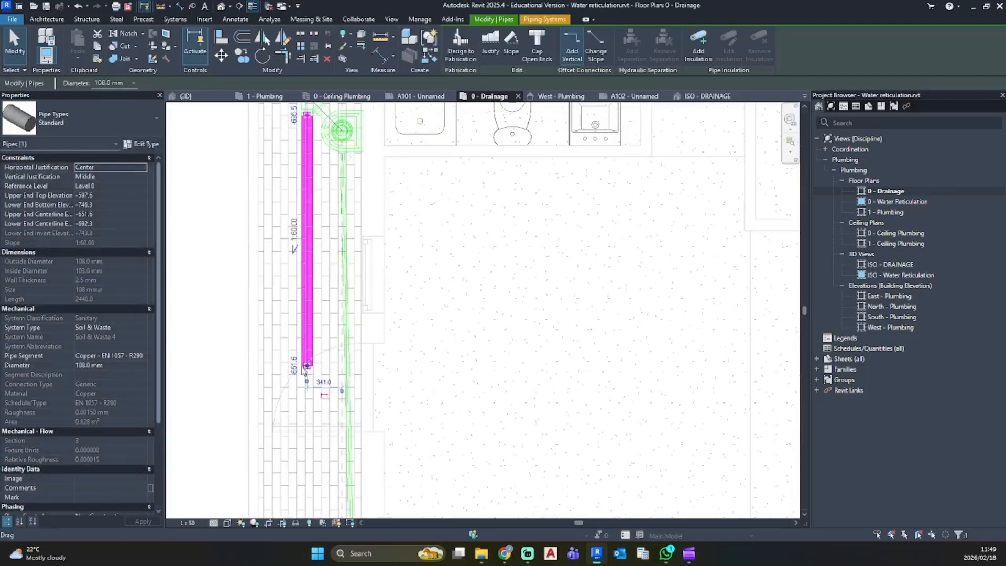
scroll(309, 386, "up", 1)
scroll(309, 386, "down", 2)
key("Escape")
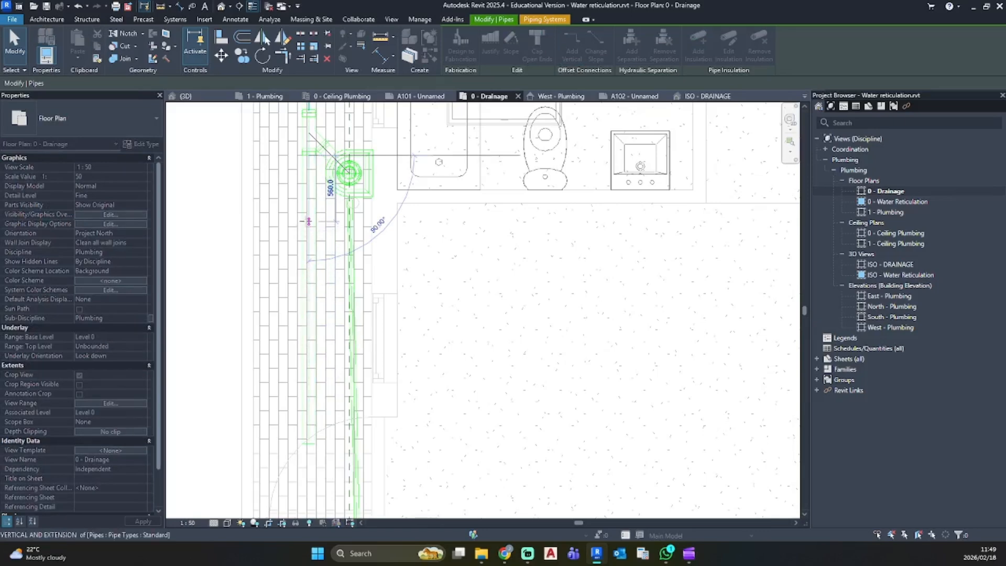
left_click(308, 221)
middle_click_drag(314, 229, 314, 332)
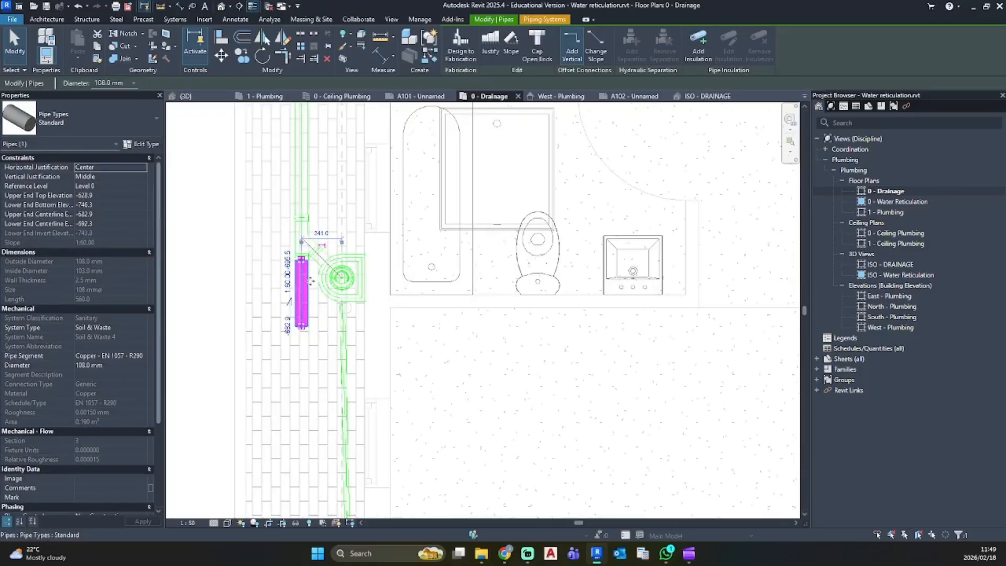
key("Escape")
Open the West - Plumbing elevation and set its detail level to Fine
scroll(309, 272, "down", 5)
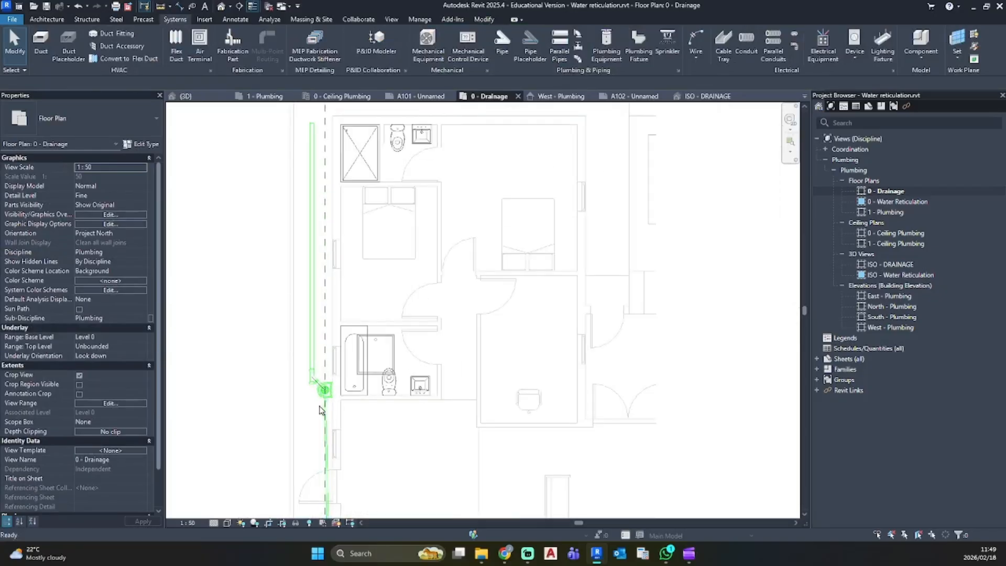
scroll(307, 390, "up", 5)
scroll(335, 409, "down", 5)
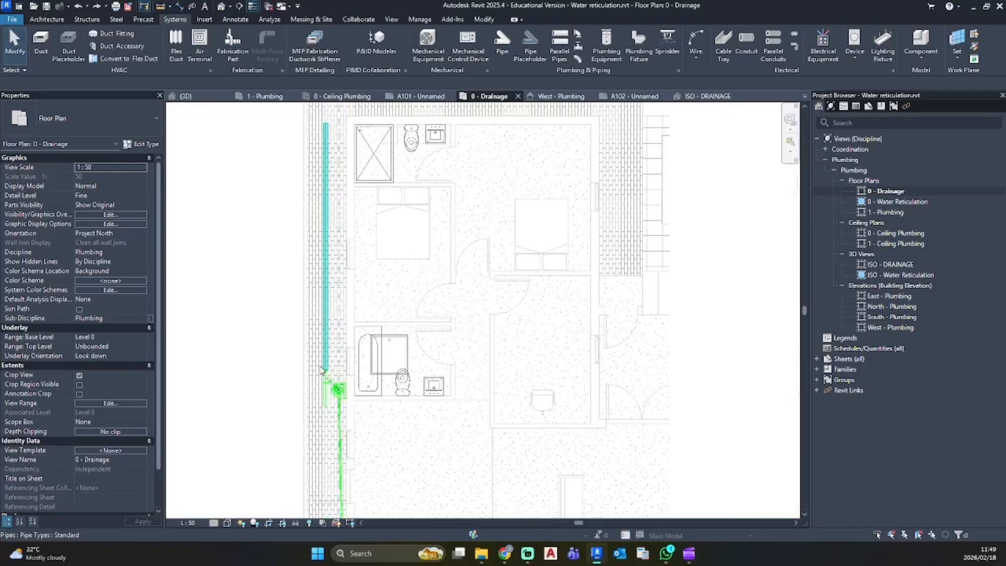
scroll(335, 419, "up", 5)
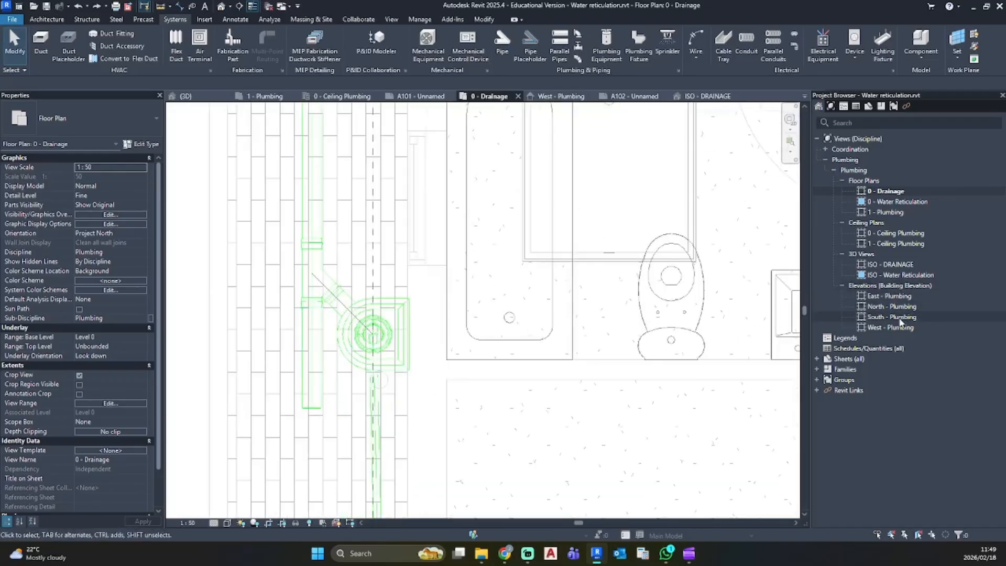
double_click(878, 328)
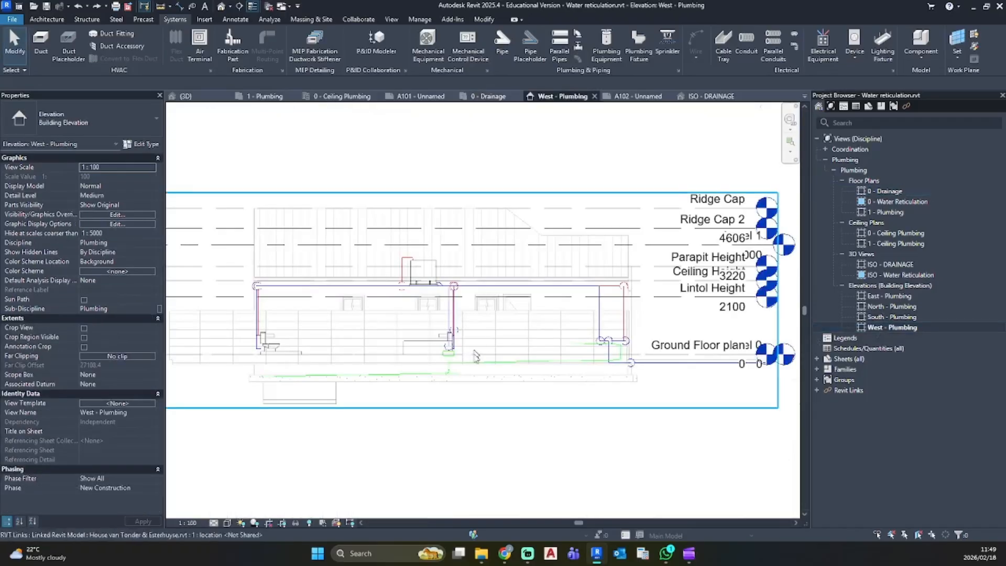
scroll(466, 382, "up", 3)
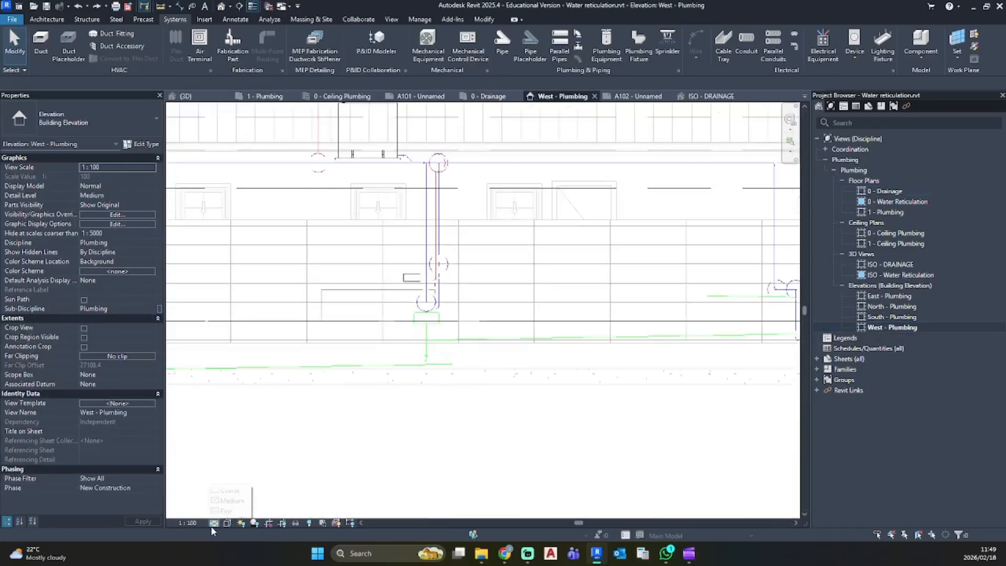
left_click(226, 510)
scroll(350, 305, "up", 5)
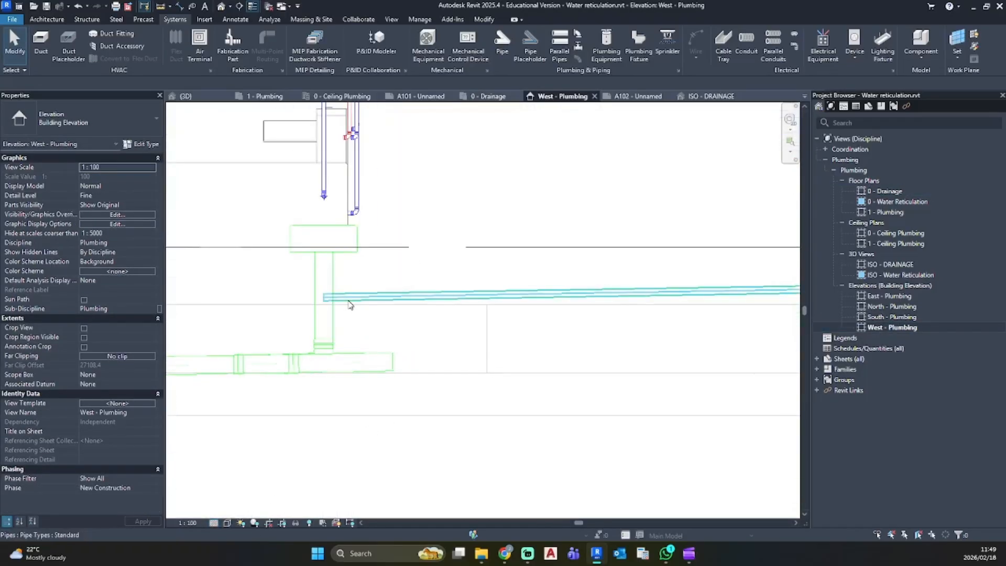
Examine the gully, the sloped waste pipe and the main drain's open end in the west elevation
scroll(377, 265, "down", 4)
left_click(393, 262)
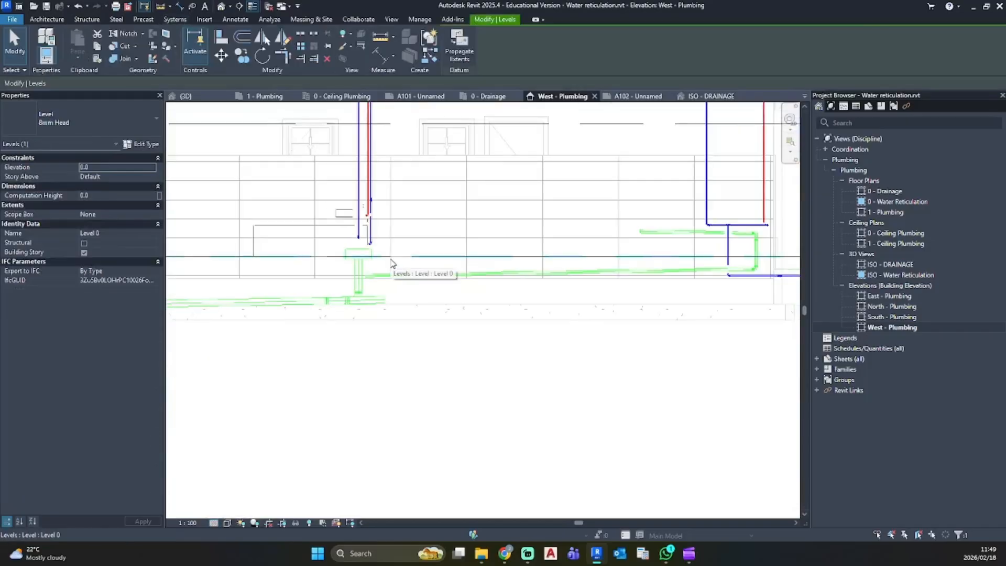
scroll(391, 259, "down", 5)
middle_click_drag(393, 266, 371, 262)
scroll(359, 252, "up", 4)
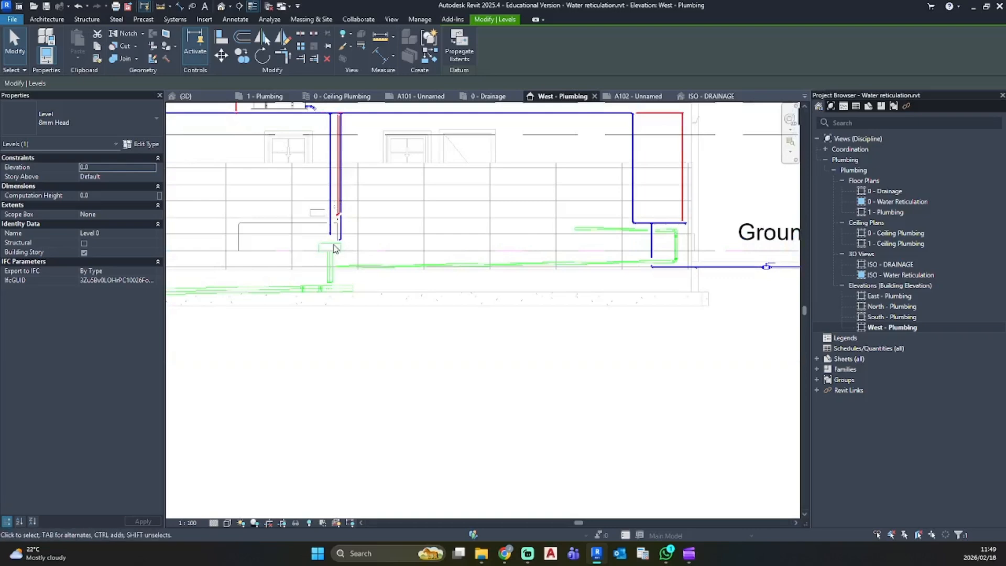
key("Escape")
scroll(351, 264, "up", 2)
scroll(351, 264, "up", 2)
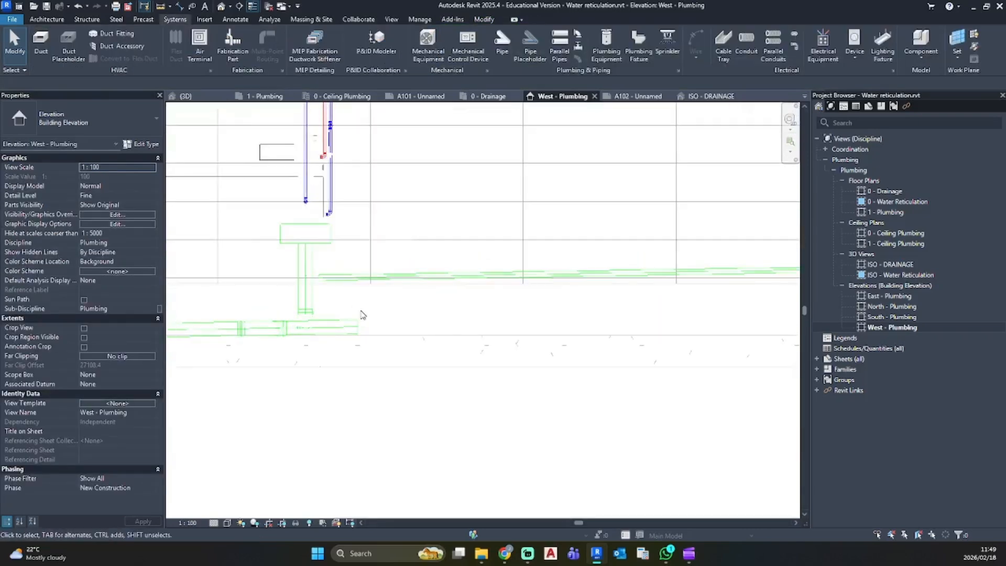
Try the Shaded visual style in the west elevation and return to Hidden Line
left_click(227, 522)
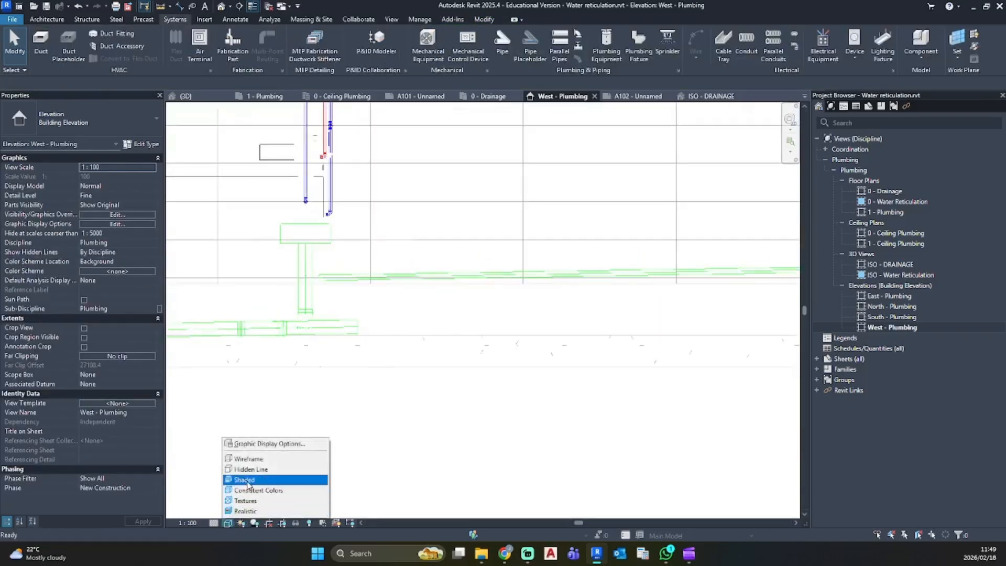
left_click(250, 479)
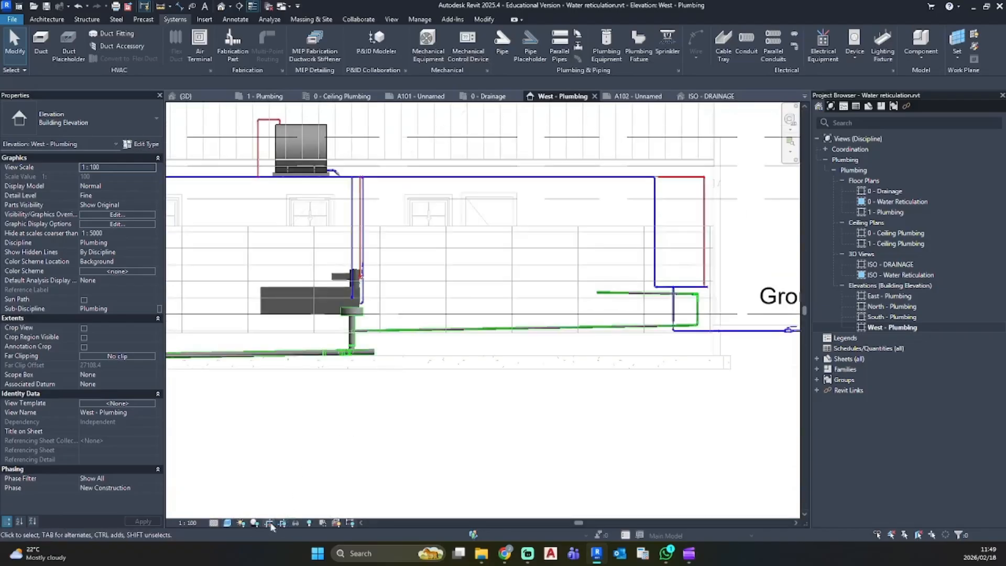
left_click(228, 522)
left_click(251, 470)
Draw a 108 mm pipe rising at 45° from the main drain's open end section up to Level 0
scroll(389, 361, "up", 2)
scroll(337, 343, "up", 2)
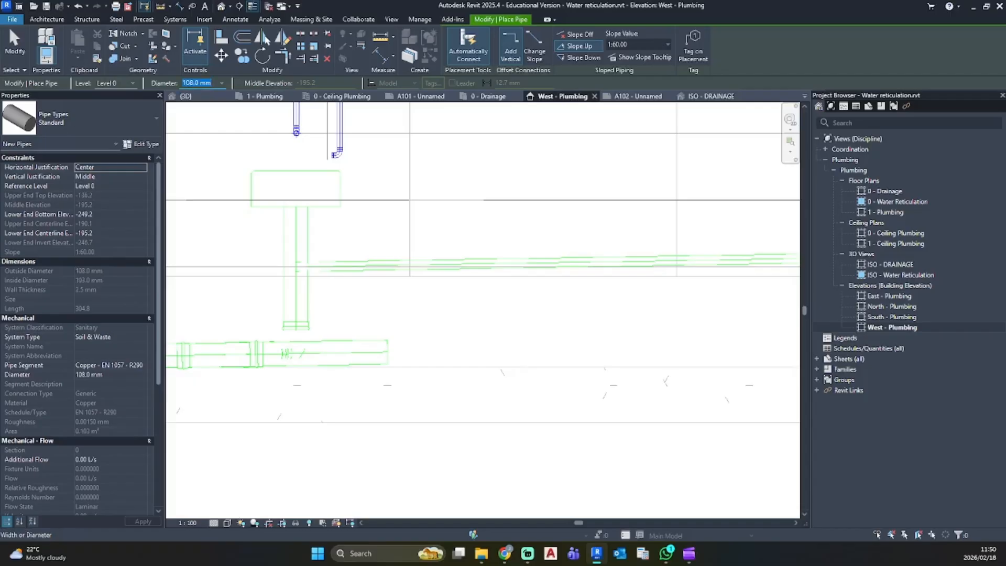
left_click(362, 356)
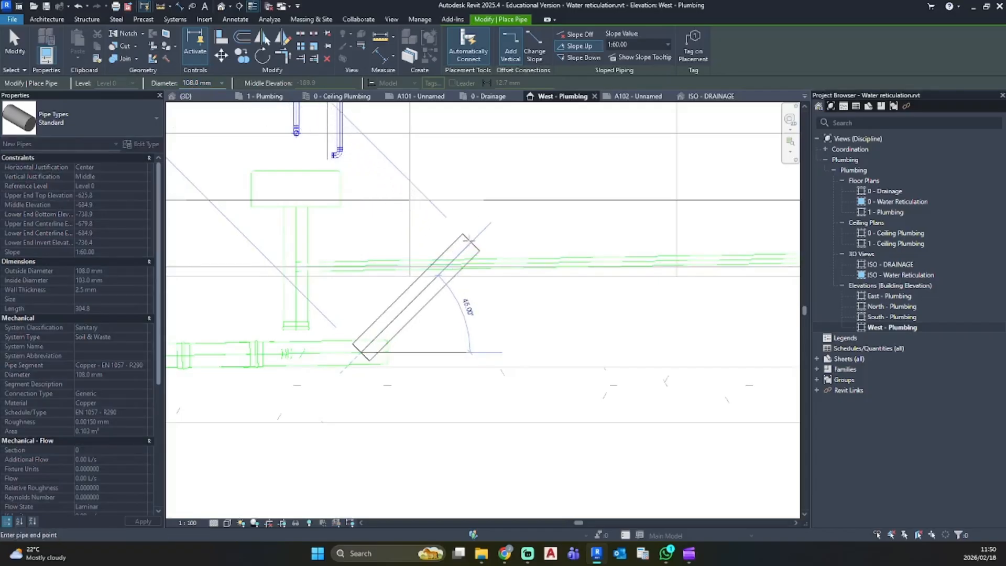
left_click(505, 201)
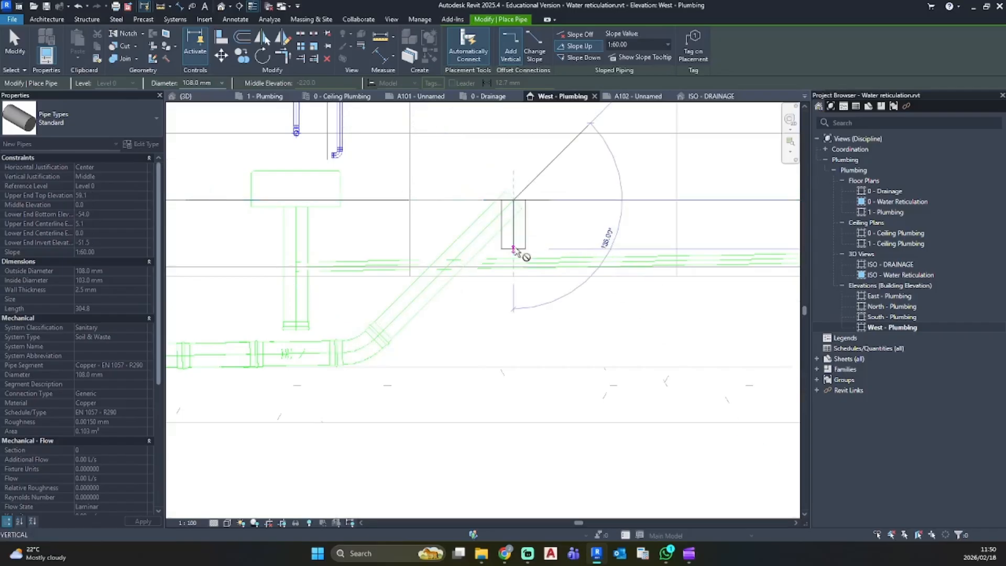
Finish the pipe and inspect the 45° riser and its connection to the main drain in the 3D view
key("Escape")
key("Escape")
scroll(466, 328, "down", 5)
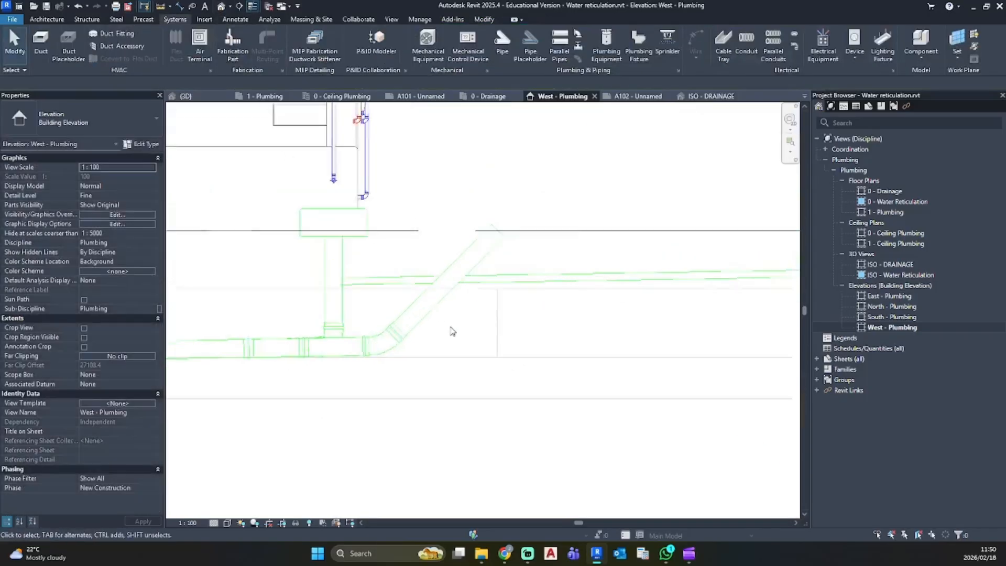
left_click(220, 7)
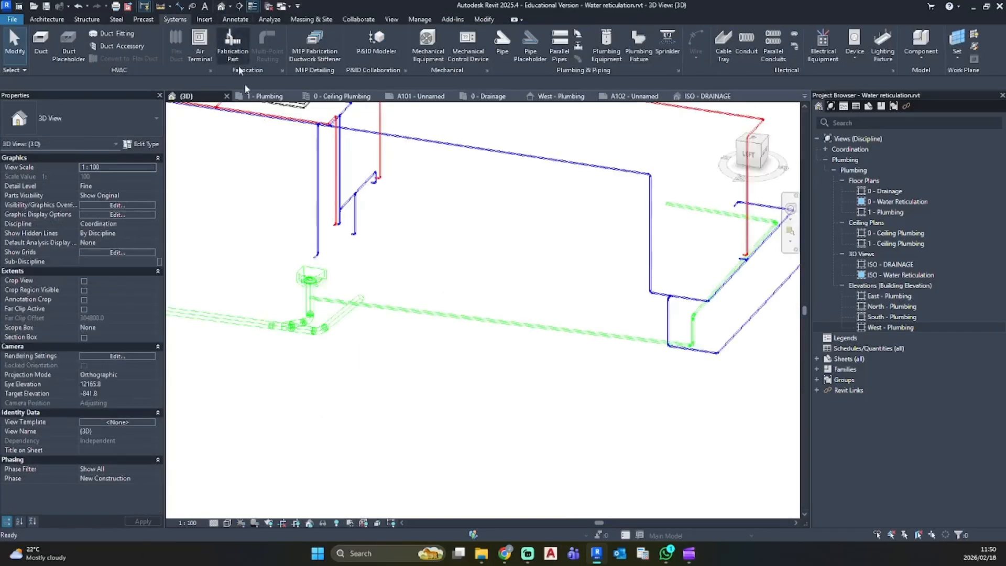
scroll(366, 318, "down", 2)
middle_click_drag(367, 322, 484, 321, "shift")
scroll(485, 323, "up", 6)
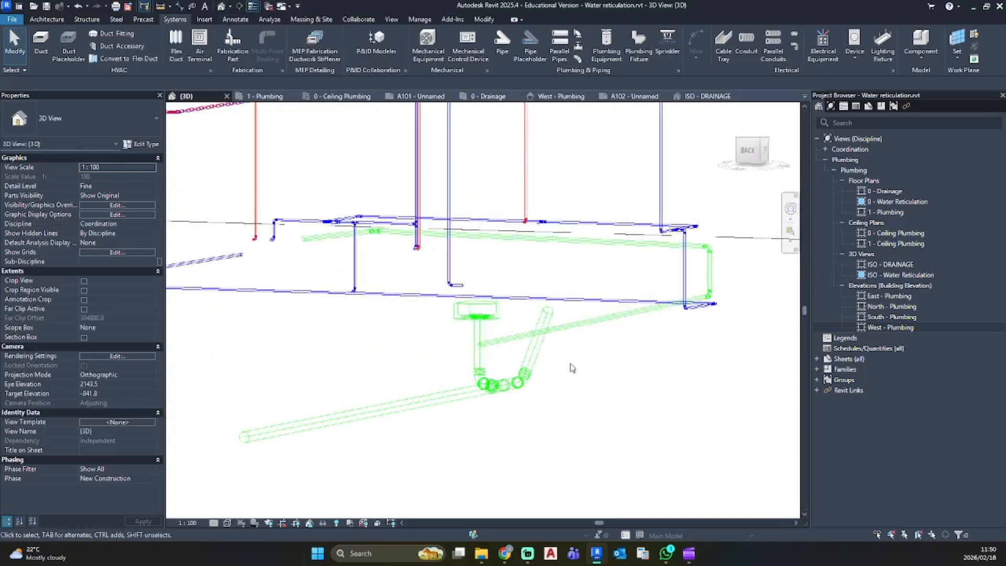
left_click(531, 262)
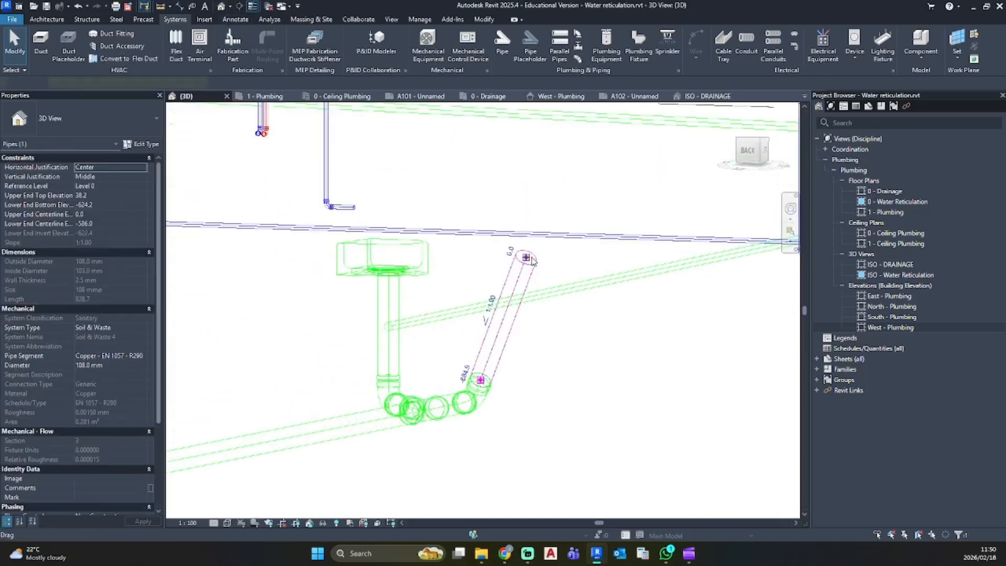
scroll(542, 297, "down", 4)
left_click(742, 343)
Try to reposition the upper end of the 45° riser in a side-on 3D view
scroll(637, 339, "down", 3)
middle_click_drag(638, 341, 502, 309, "shift")
scroll(446, 324, "up", 3)
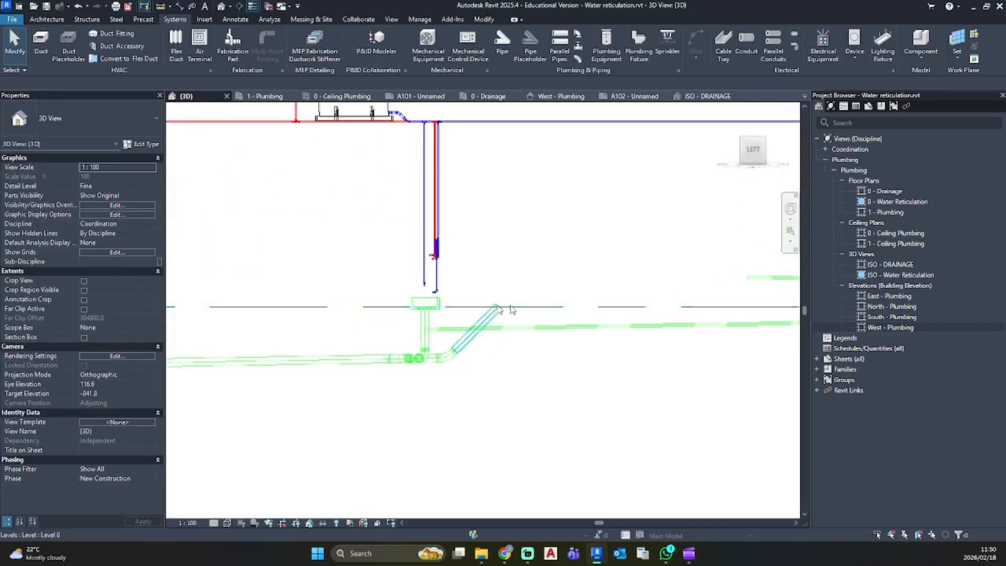
left_click(499, 308)
key("Escape")
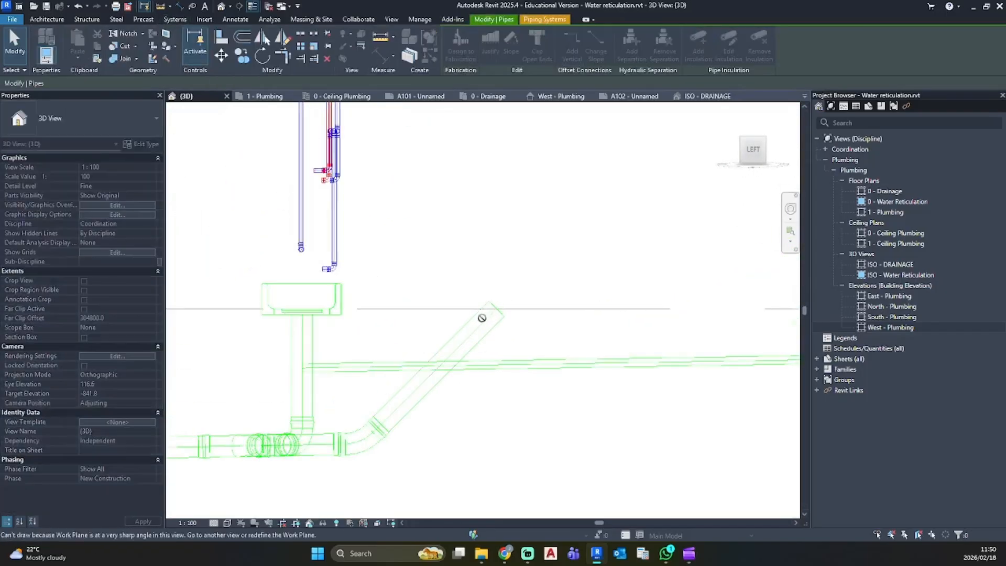
scroll(478, 317, "up", 3)
In the West - Plumbing elevation, shorten the 45° riser along its slope so its upper end sits just below Level 0
double_click(885, 328)
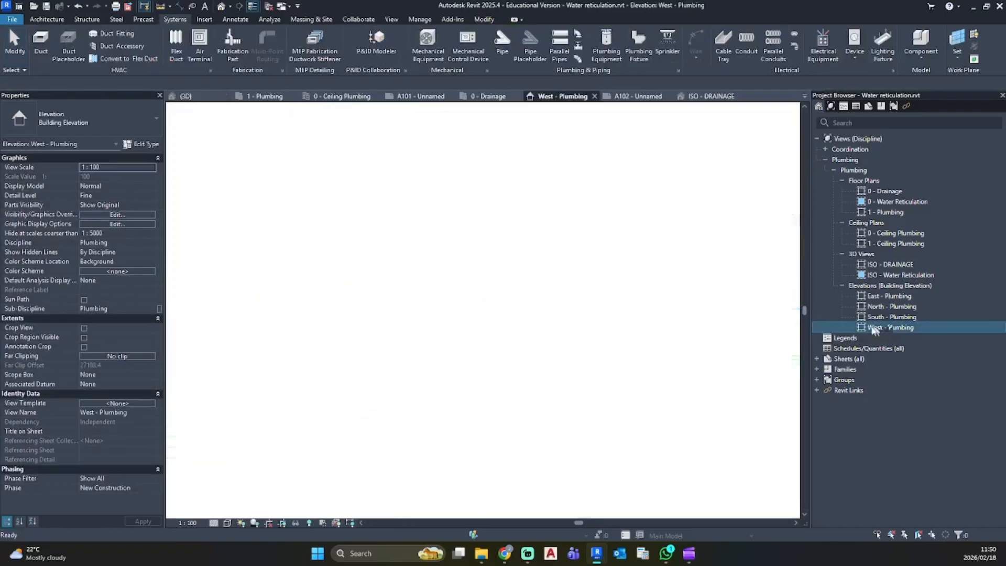
scroll(445, 314, "up", 2)
left_click(474, 314)
left_click_drag(474, 313, 453, 334)
key("Escape")
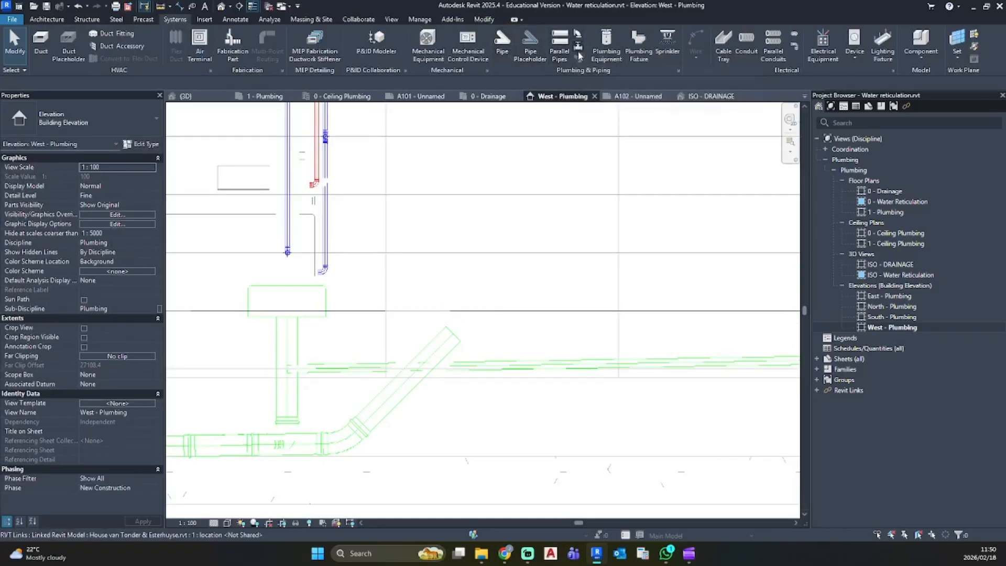
Place a Cap - Plain - PVC-C Standard pipe fitting on the upper end of the 45° riser
left_click(578, 34)
left_click(116, 121)
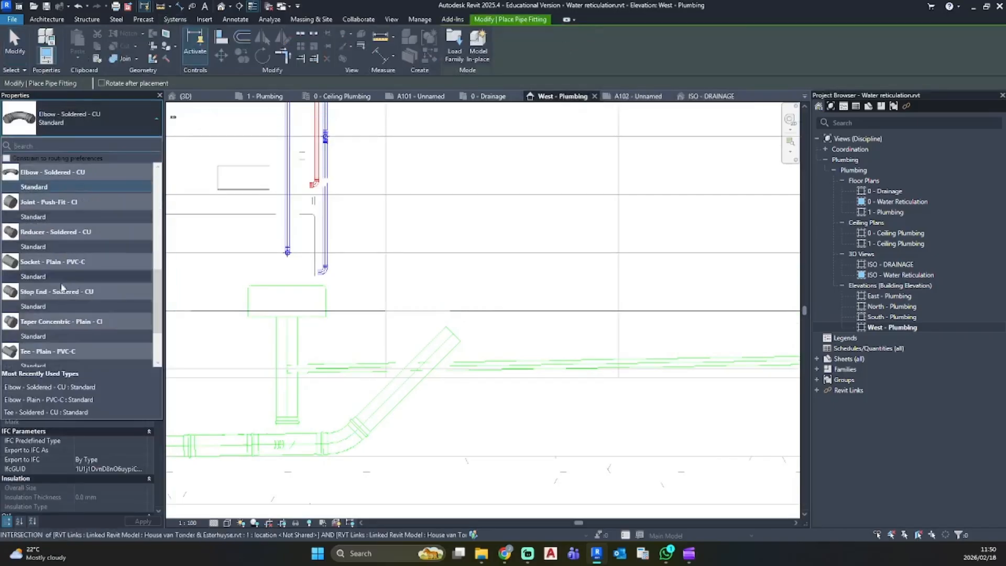
scroll(72, 272, "down", 3)
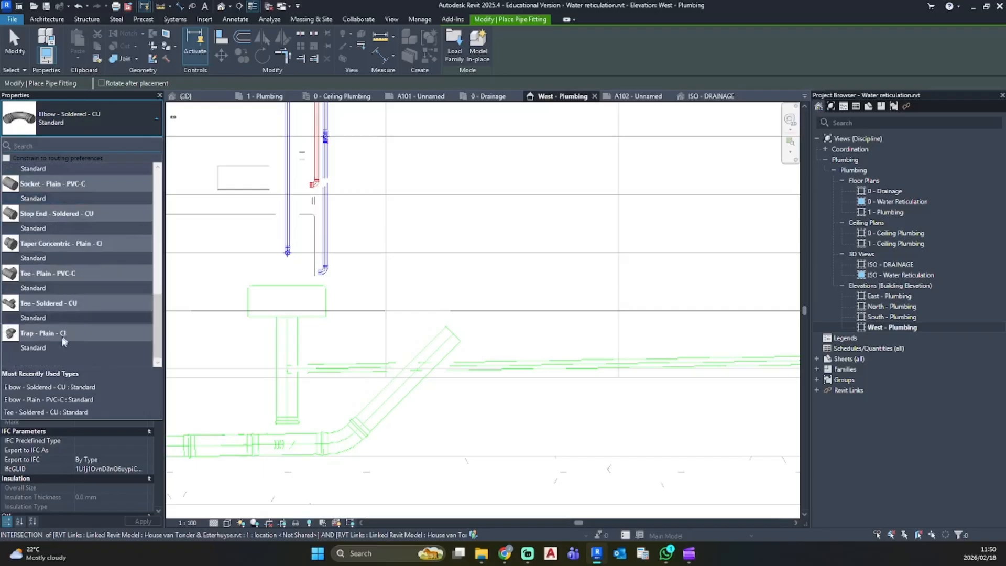
mouse_move(46, 258)
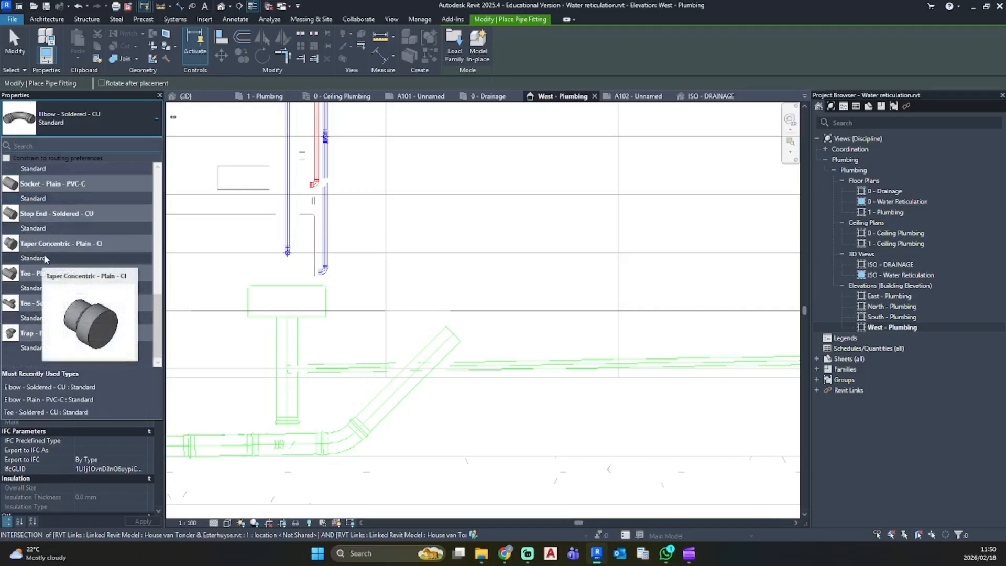
scroll(46, 251, "up", 10)
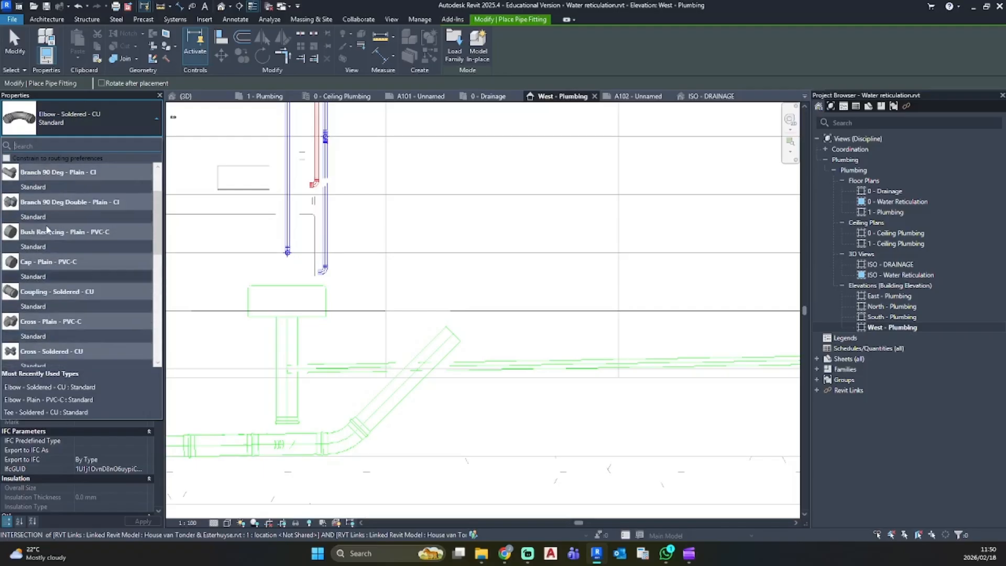
left_click(25, 277)
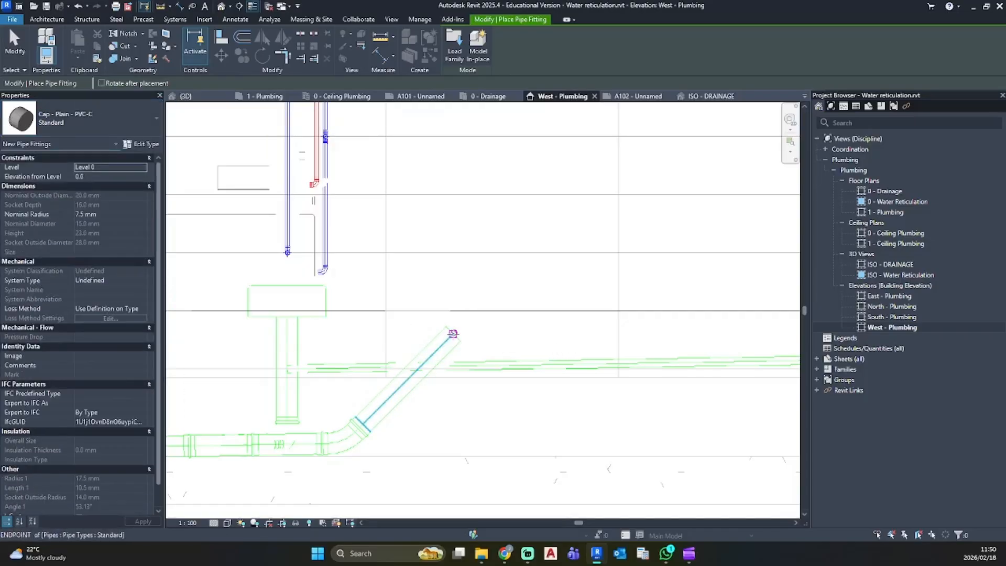
left_click(453, 334)
key("Escape")
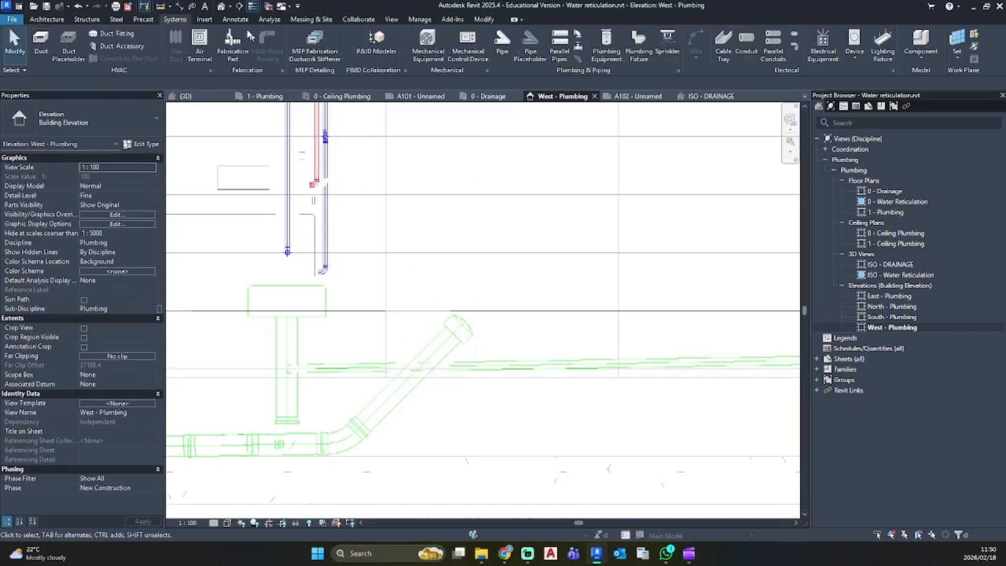
Examine the capped riser in 3D, then trace the gully and waste pipe run through the 0 - Drainage floor plan
left_click(223, 8)
middle_click_drag(482, 409, 672, 311, "shift")
scroll(380, 351, "up", 4)
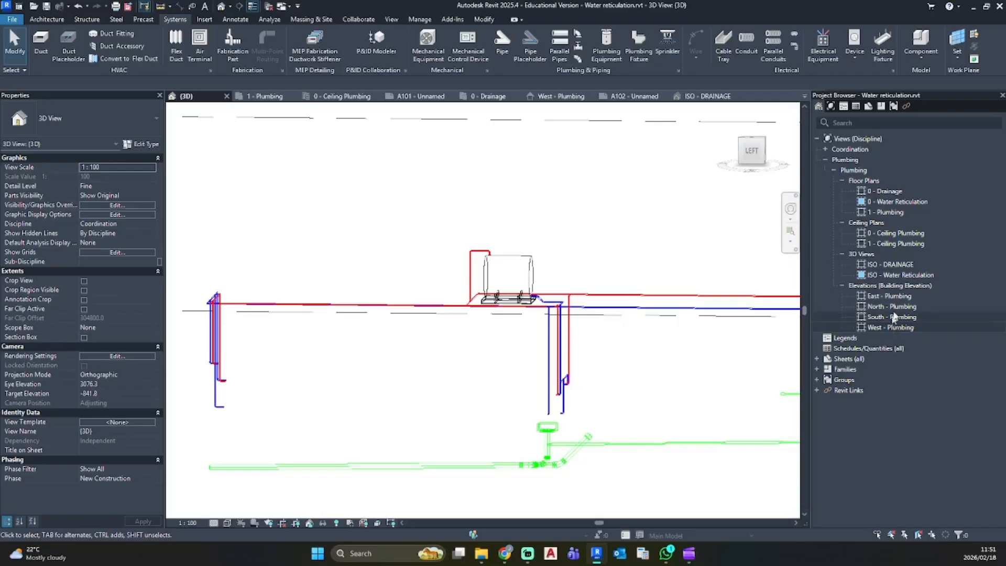
left_click(902, 202)
double_click(891, 191)
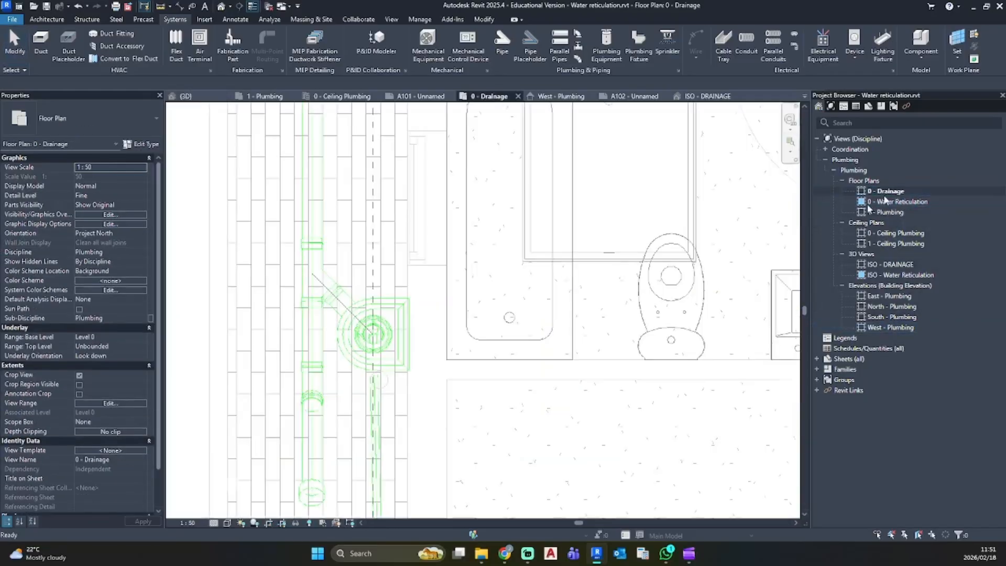
scroll(484, 386, "down", 4)
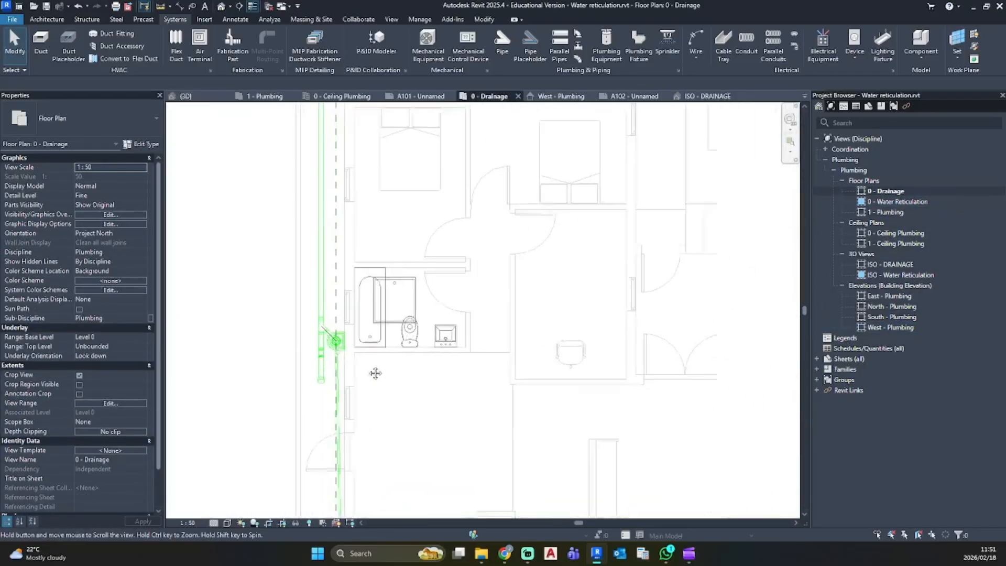
scroll(356, 415, "up", 5)
scroll(356, 411, "down", 1)
middle_click_drag(355, 412, 297, 120)
middle_click_drag(444, 447, 389, 233)
scroll(383, 347, "up", 3)
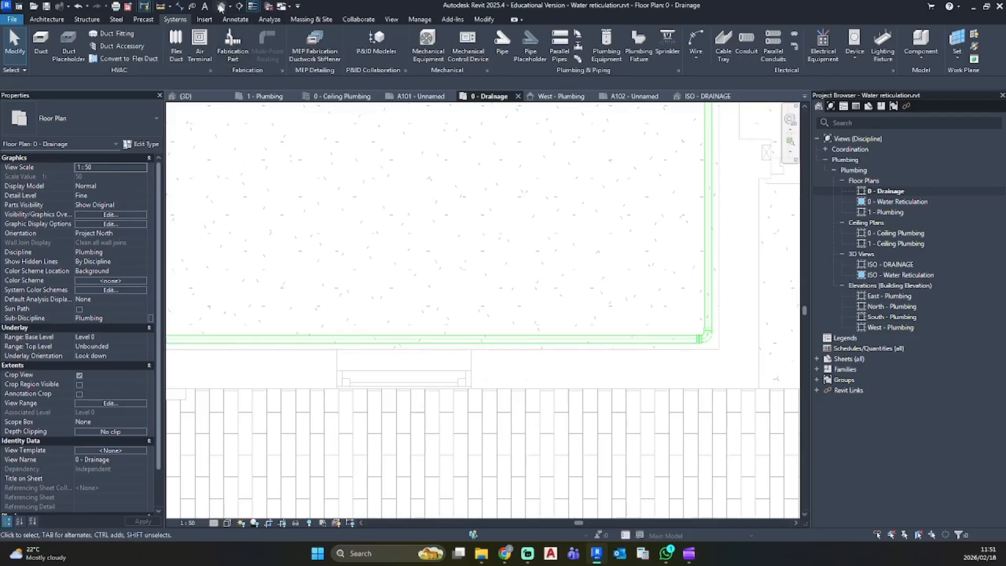
Examine the waste pipe's vertical drop and corner bends against the water pipes in 3D, and open the ISO - DRAINAGE view
left_click(220, 6)
middle_click_drag(398, 324, 566, 367, "shift")
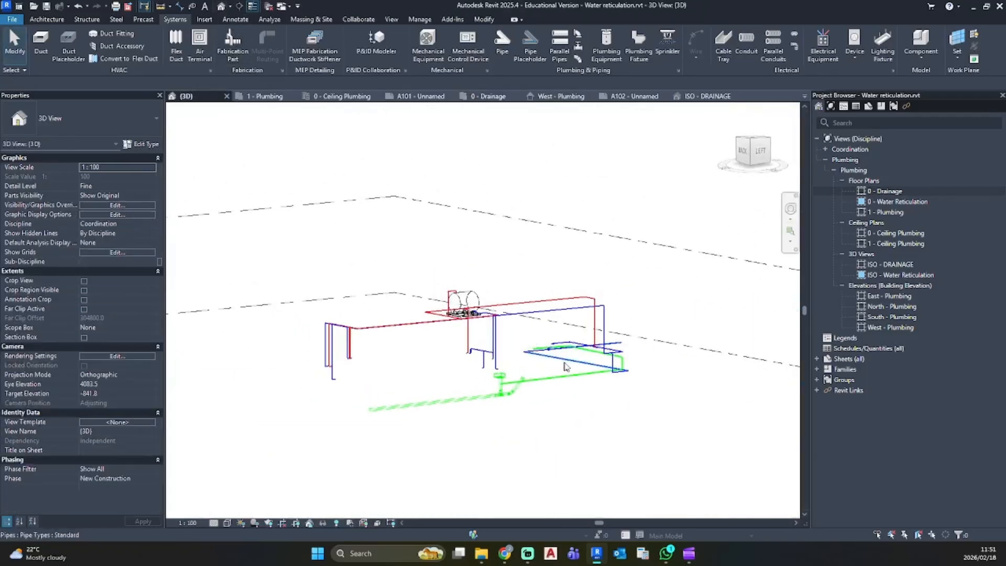
scroll(565, 367, "up", 5)
middle_click_drag(640, 313, 570, 300, "shift")
scroll(570, 299, "up", 4)
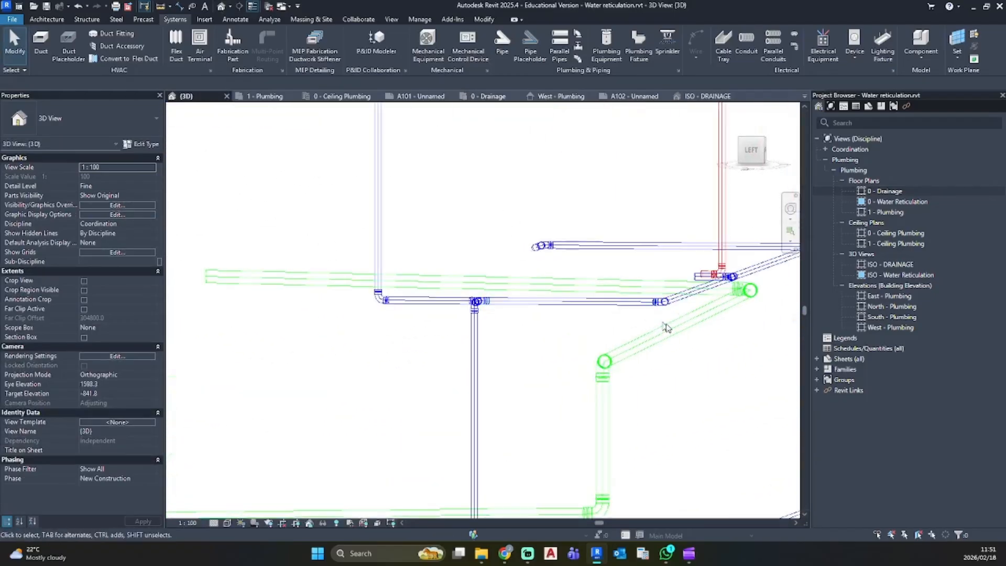
middle_click_drag(723, 283, 667, 328, "shift")
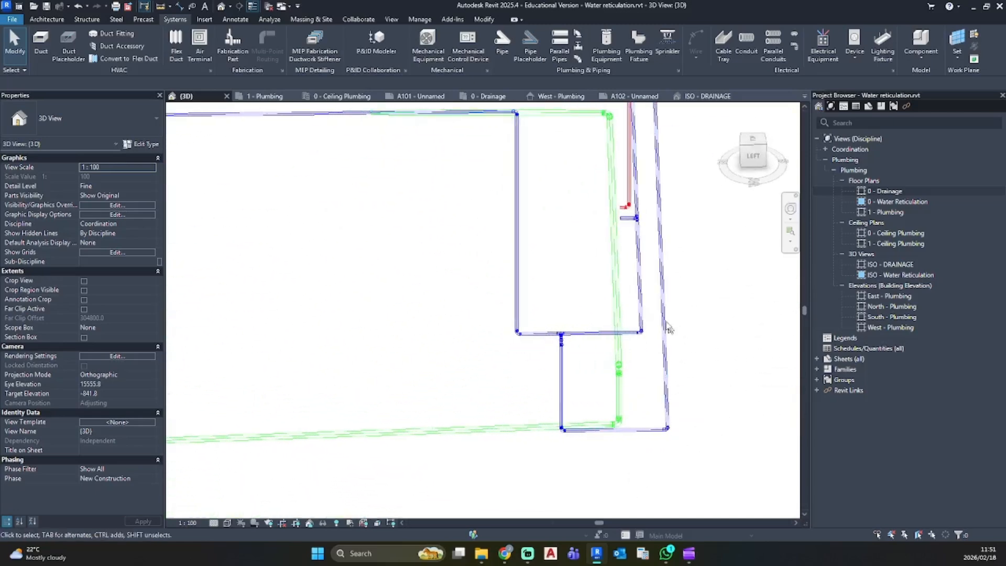
double_click(890, 264)
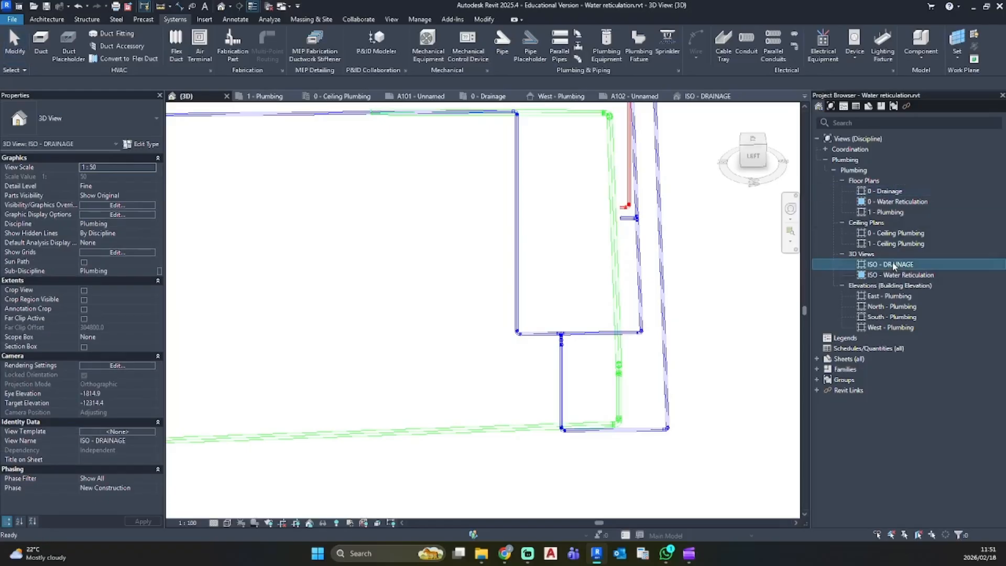
In the 0 - Drainage plan, draw a 42 mm branch sloping up 1:60 off the waste pipe opposite the window, with a vertical rise to 700 mm
double_click(889, 192)
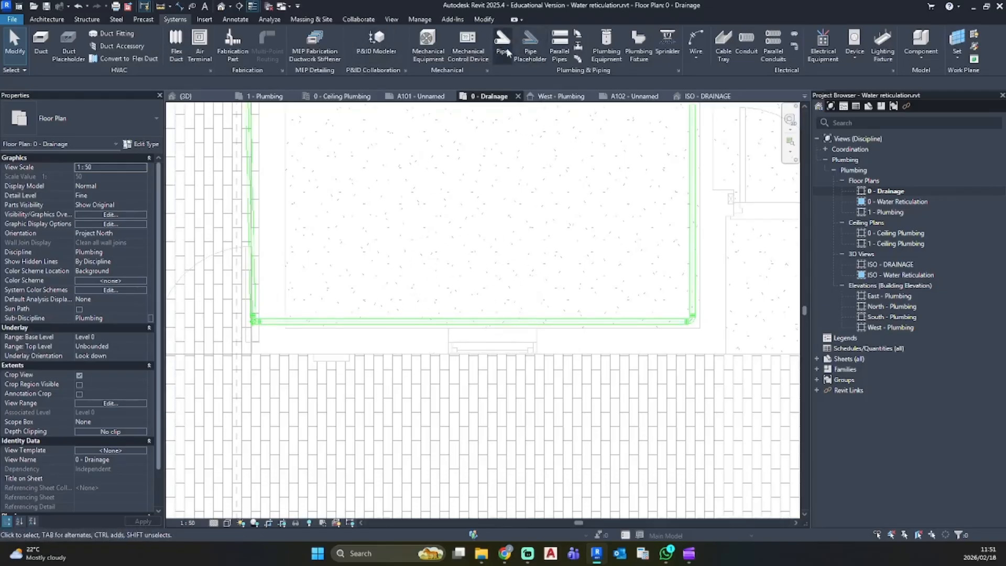
left_click(504, 45)
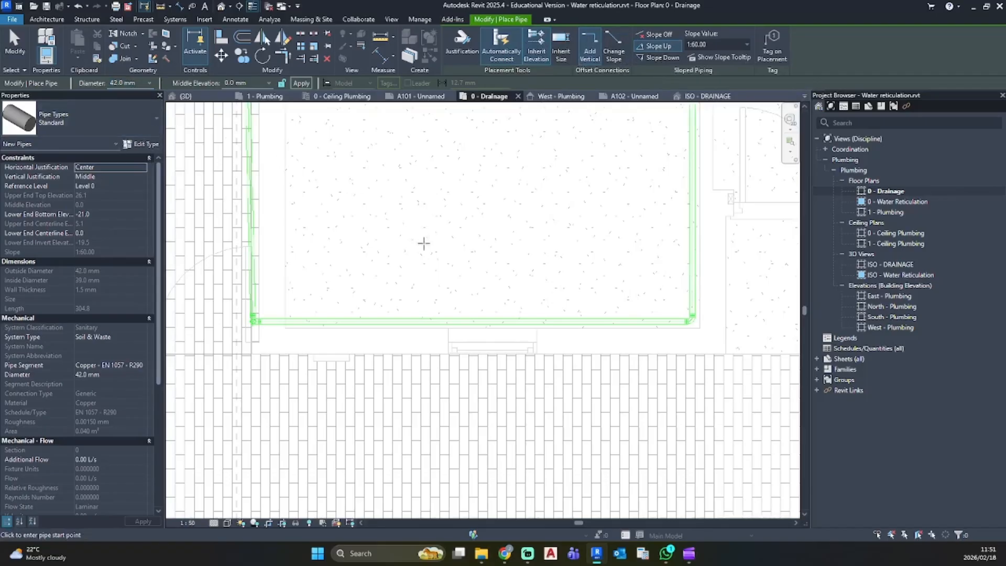
scroll(435, 286, "up", 3)
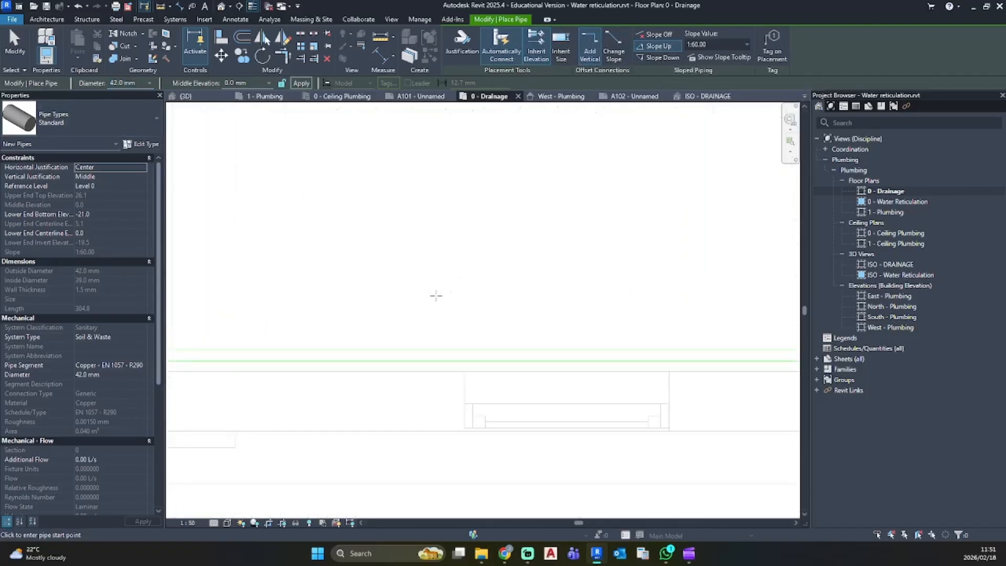
left_click(496, 356)
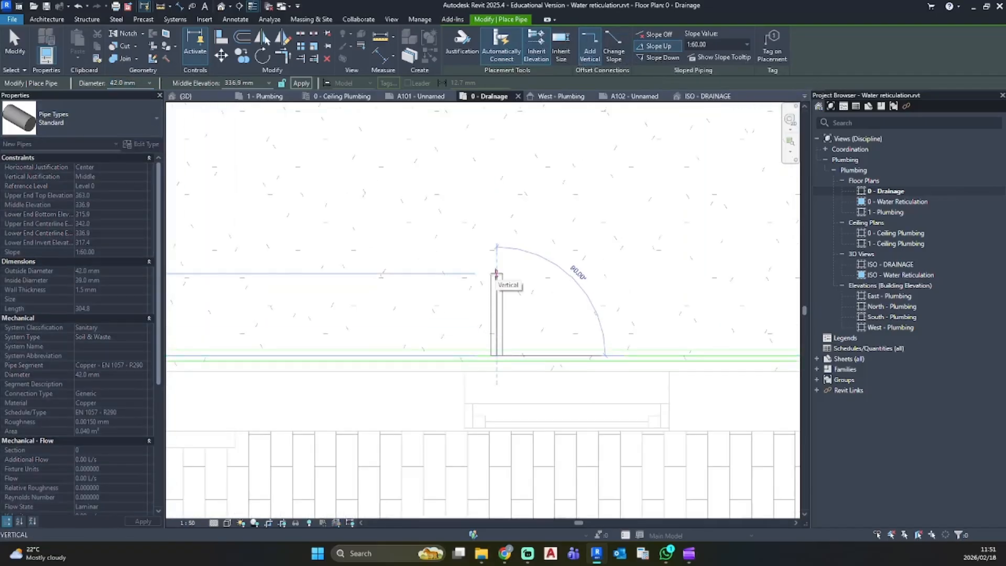
left_click(496, 274)
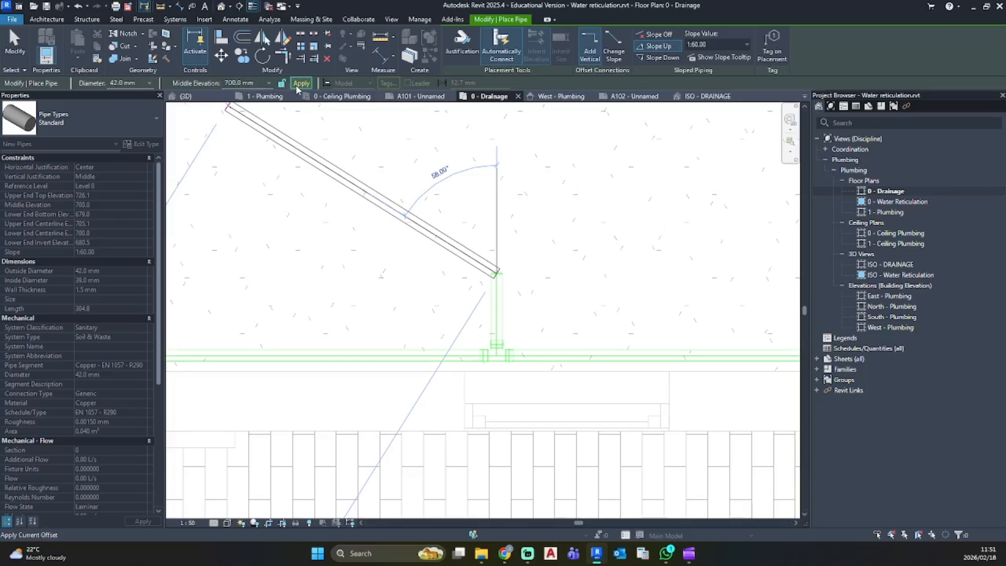
key("Escape")
key("Escape")
In the 3D view, set the top elevation of the new branch's vertical pipe to 500 mm
left_click(226, 5)
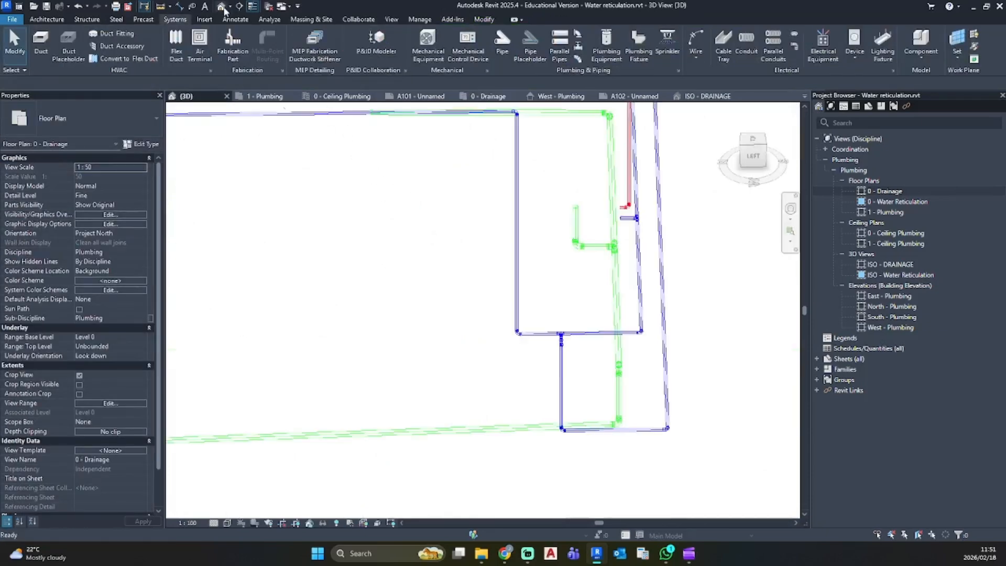
middle_click_drag(557, 265, 590, 242, "shift")
middle_click_drag(630, 175, 646, 173, "shift")
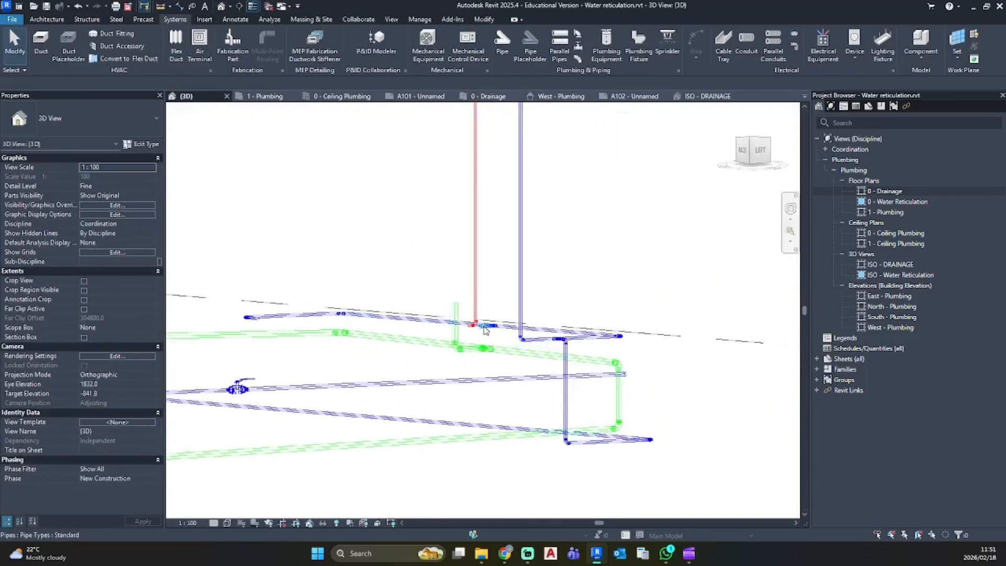
scroll(485, 327, "up", 3)
left_click(485, 326)
left_click(418, 317)
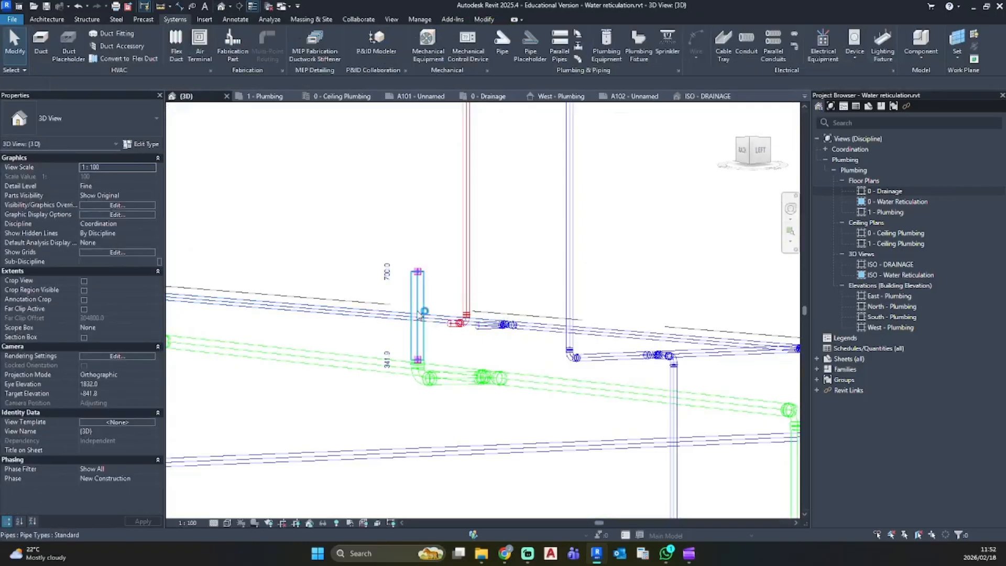
left_click(387, 271)
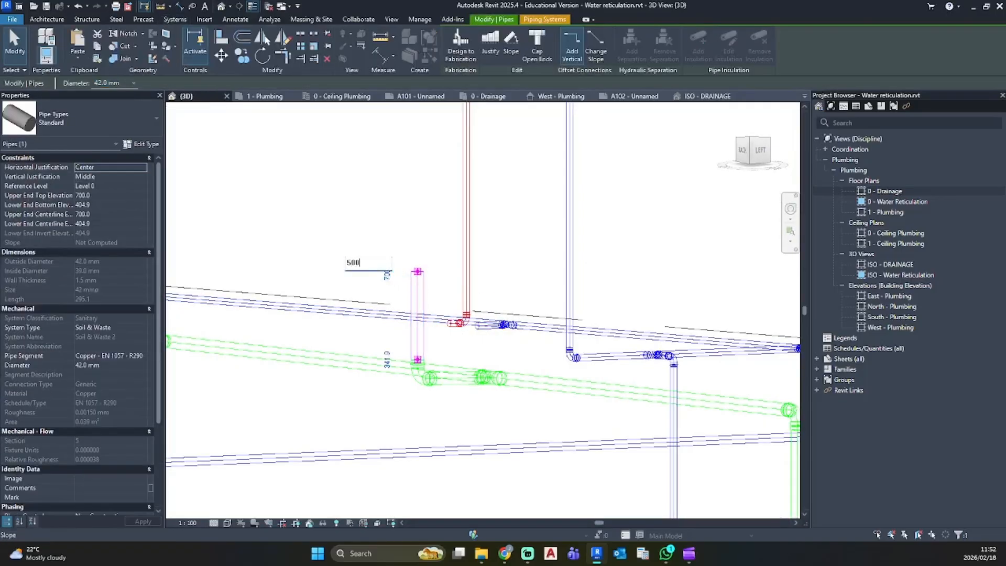
type("500")
key("Return")
key("Escape")
Review the complete water and drainage pipe layout from several directions in the 3D view
middle_click_drag(390, 278, 643, 333, "shift")
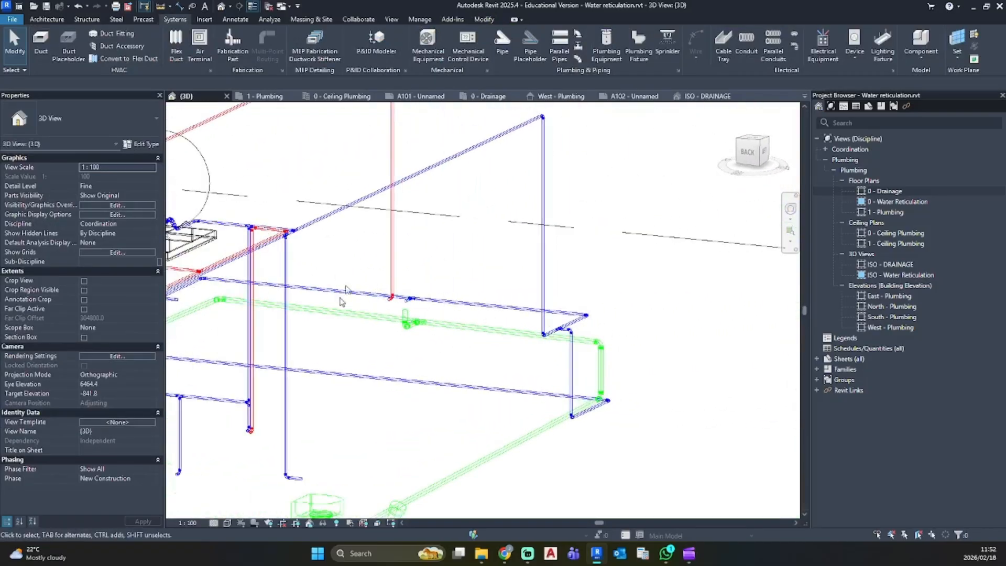
scroll(455, 352, "down", 3)
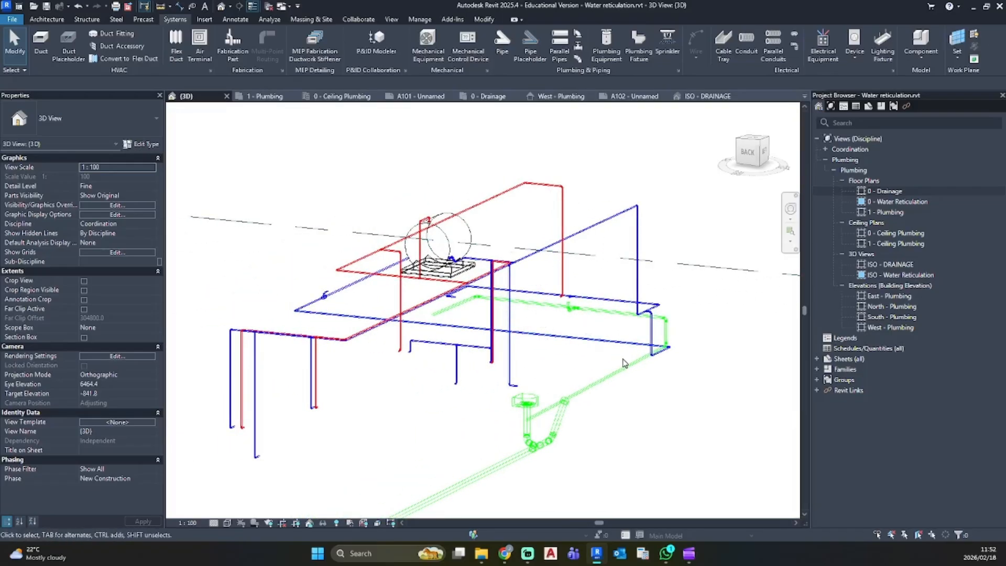
scroll(599, 335, "down", 2)
middle_click_drag(600, 335, 361, 309)
middle_click_drag(641, 231, 550, 339)
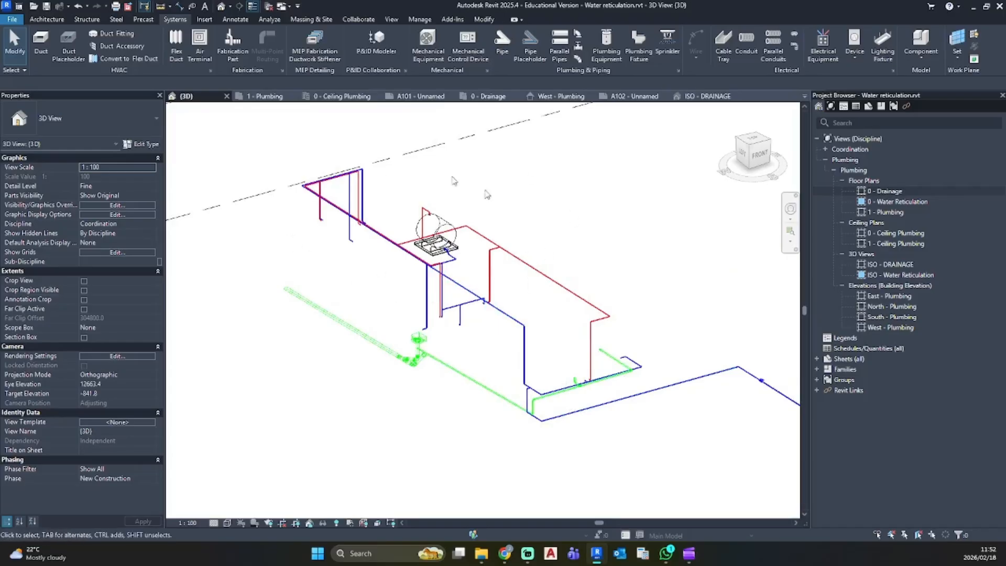
middle_click_drag(632, 344, 606, 352, "shift")
middle_click_drag(404, 378, 538, 325)
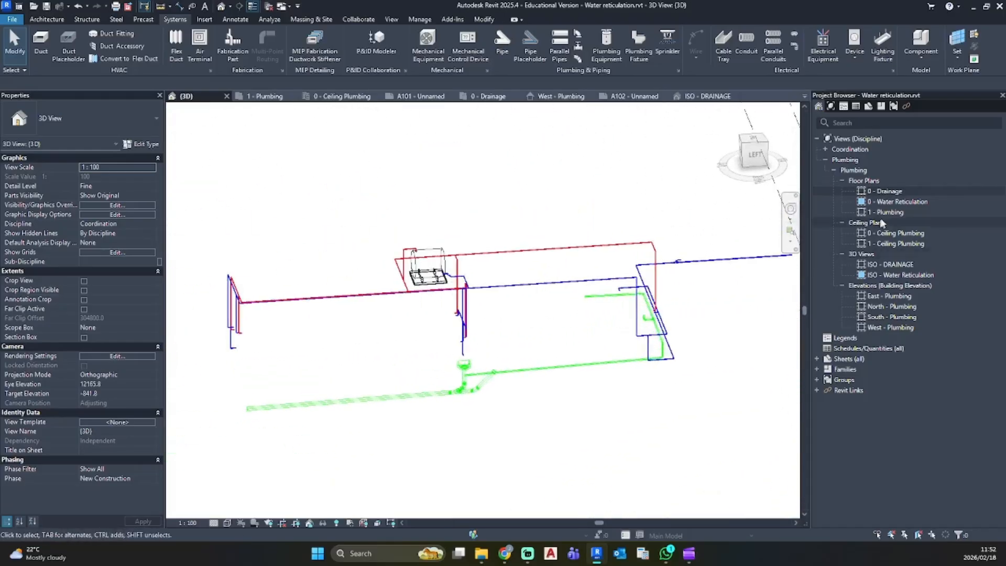
In the 0 - Drainage plan, add a 42 mm vertical rise to 700 mm at the waste pipe's open end, inheriting the pipe's elevation
double_click(890, 192)
scroll(573, 287, "up", 5)
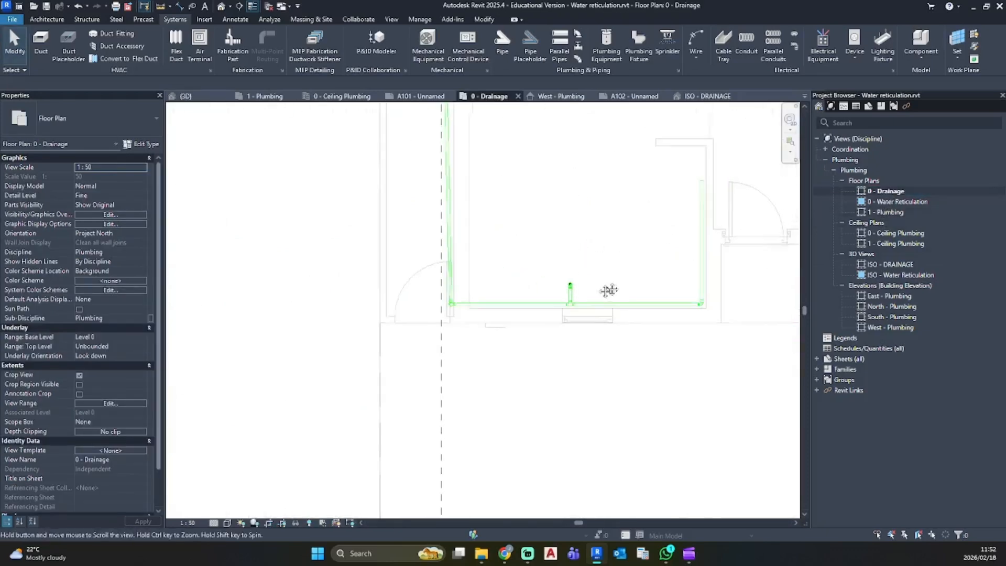
scroll(516, 253, "up", 5)
left_click(510, 254)
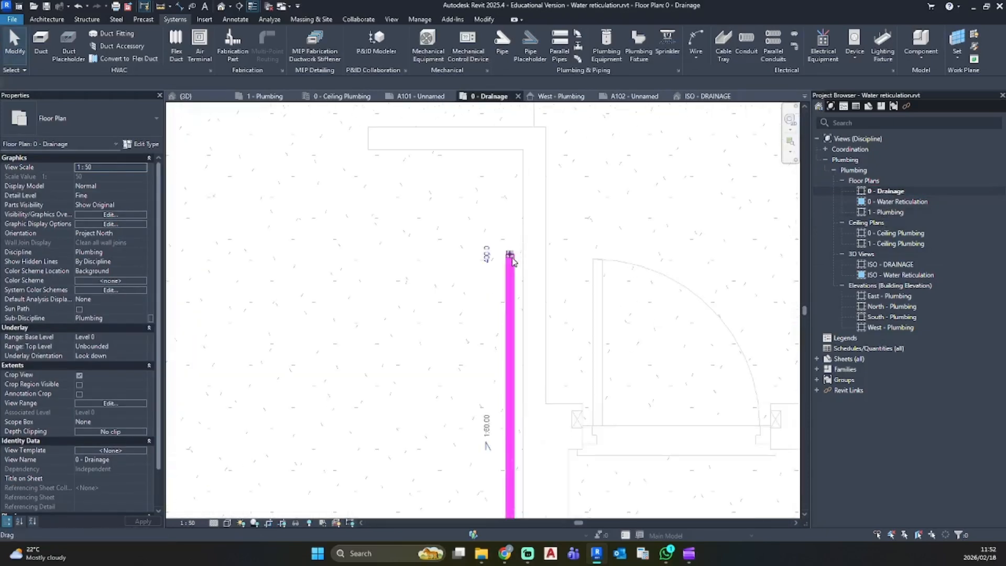
key("p")
key("i")
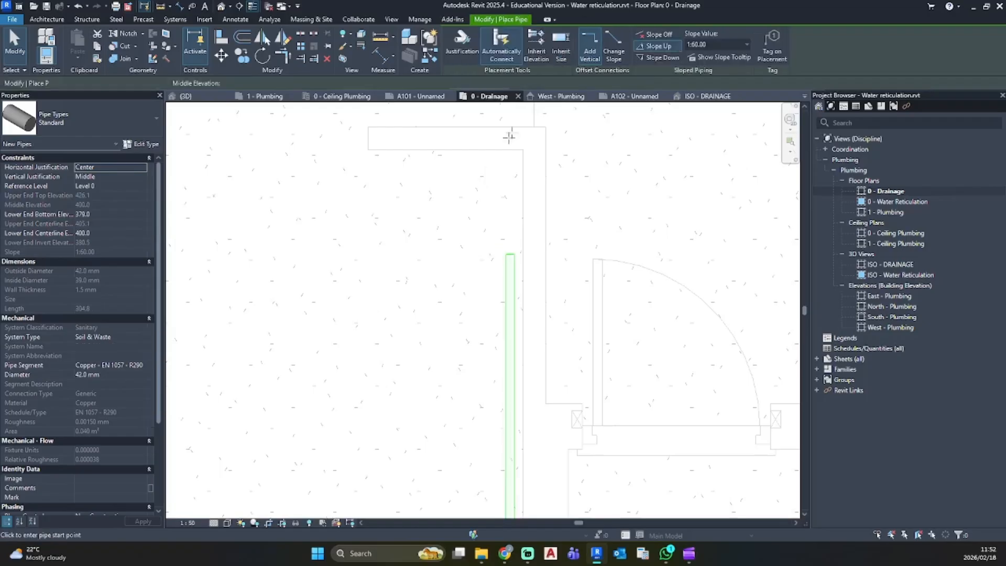
left_click(536, 48)
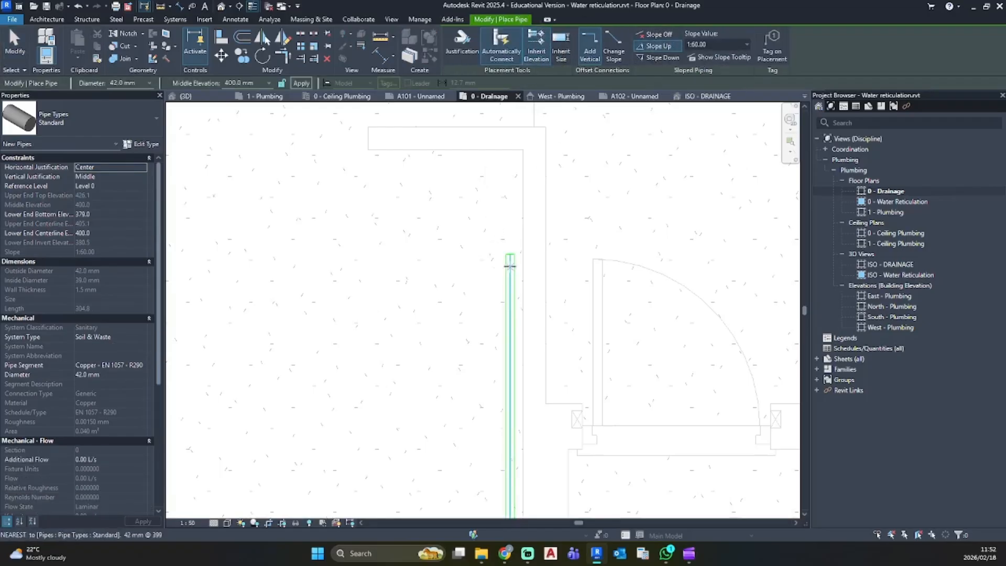
left_click(510, 254)
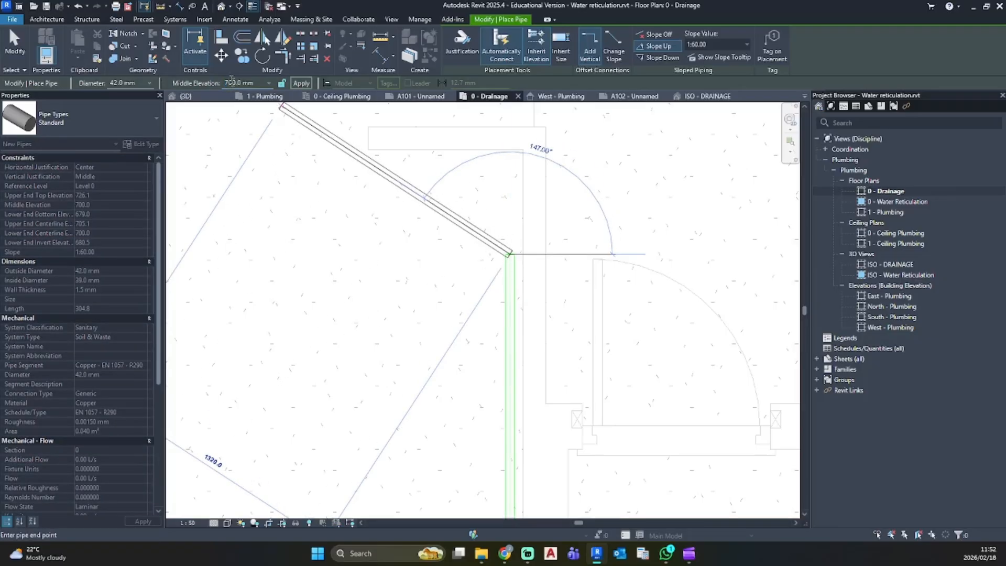
left_click(302, 84)
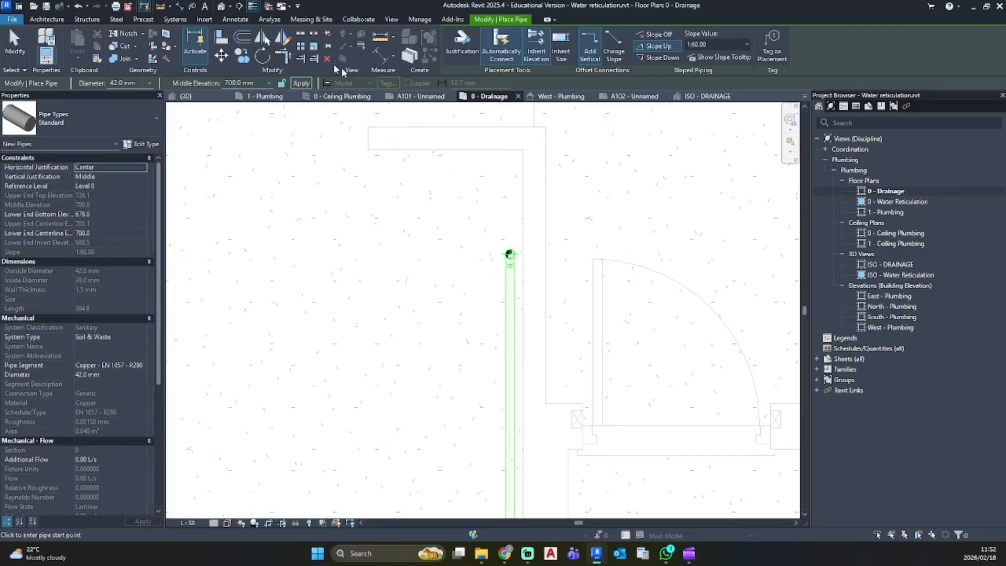
Examine the new vertical rise in the 3D view, and inspect the whole drainage run in the ISO - DRAINAGE view
left_click(224, 7)
middle_click_drag(471, 341, 508, 261, "shift")
scroll(560, 347, "up", 6)
key("Escape")
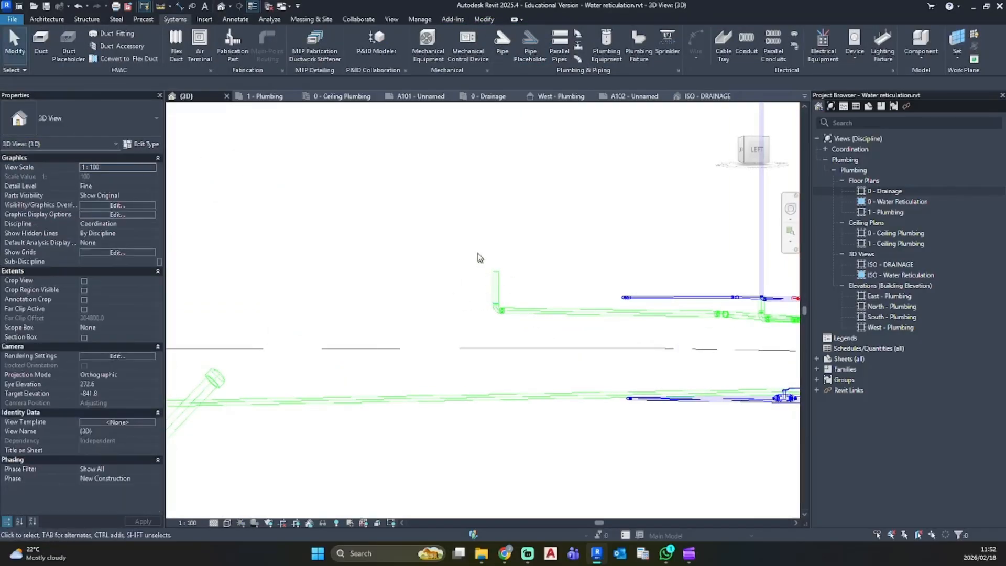
scroll(519, 286, "down", 3)
middle_click_drag(535, 315, 629, 367, "shift")
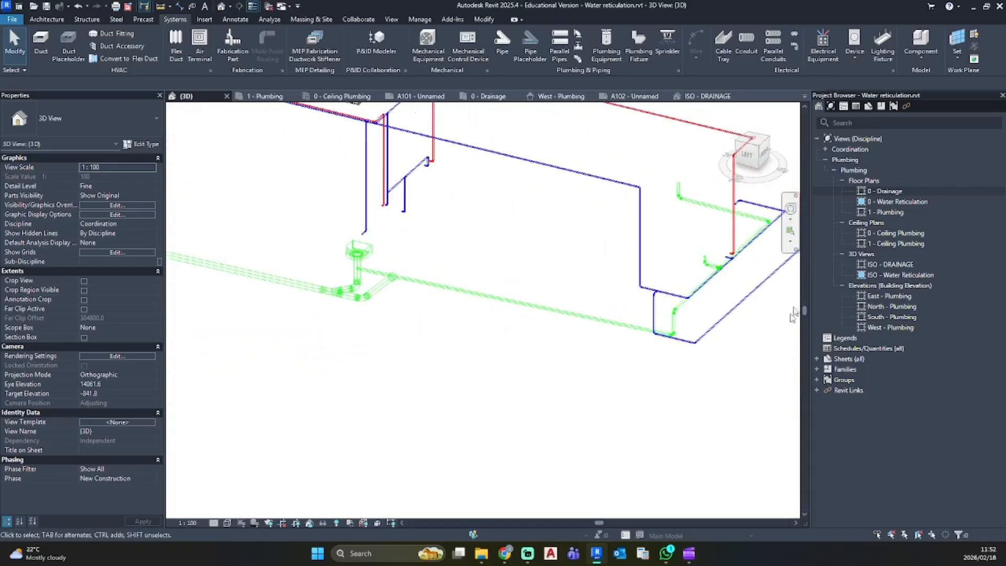
double_click(875, 265)
scroll(462, 289, "down", 3)
middle_click_drag(475, 297, 493, 285)
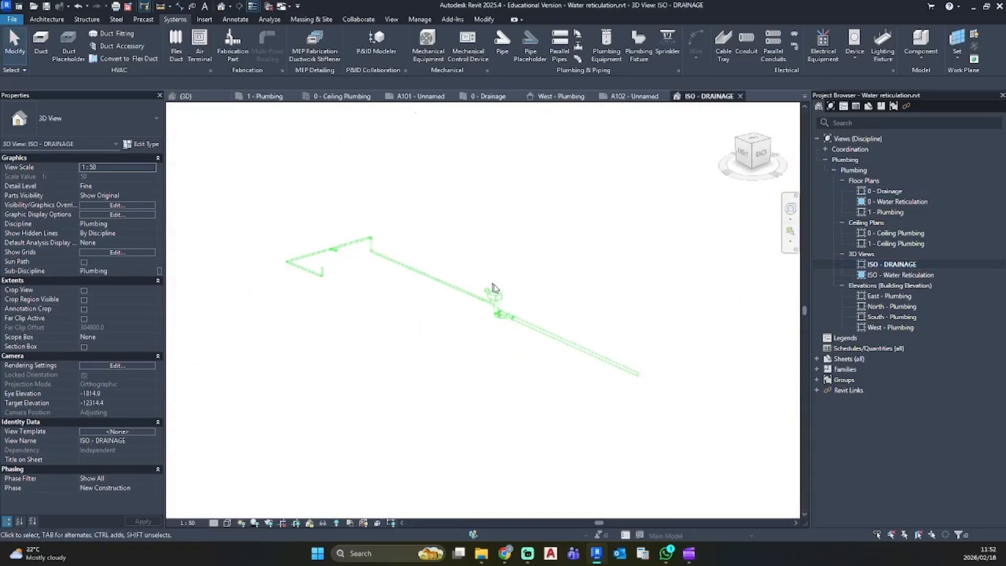
scroll(501, 288, "up", 2)
middle_click_drag(421, 239, 452, 228)
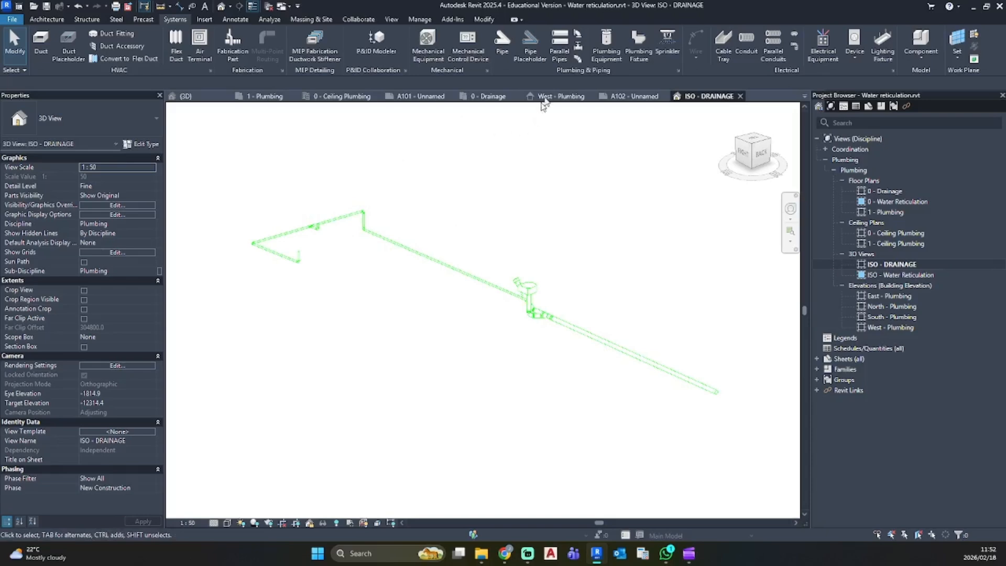
Place Spot Slope annotations on the waste pipe carrying the short branch and on the adjoining pipe ending in the new riser
left_click(235, 19)
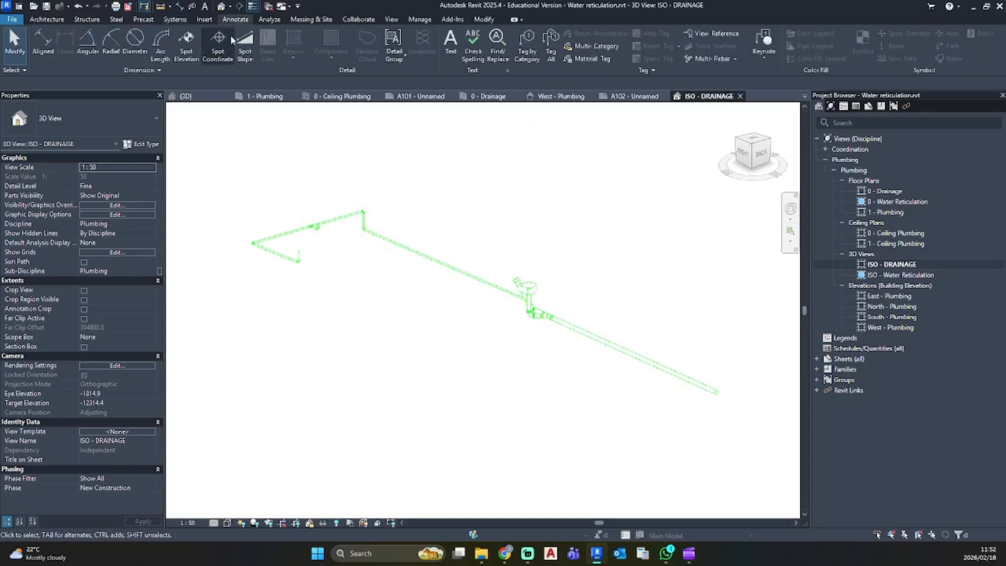
left_click(250, 47)
scroll(304, 240, "up", 3)
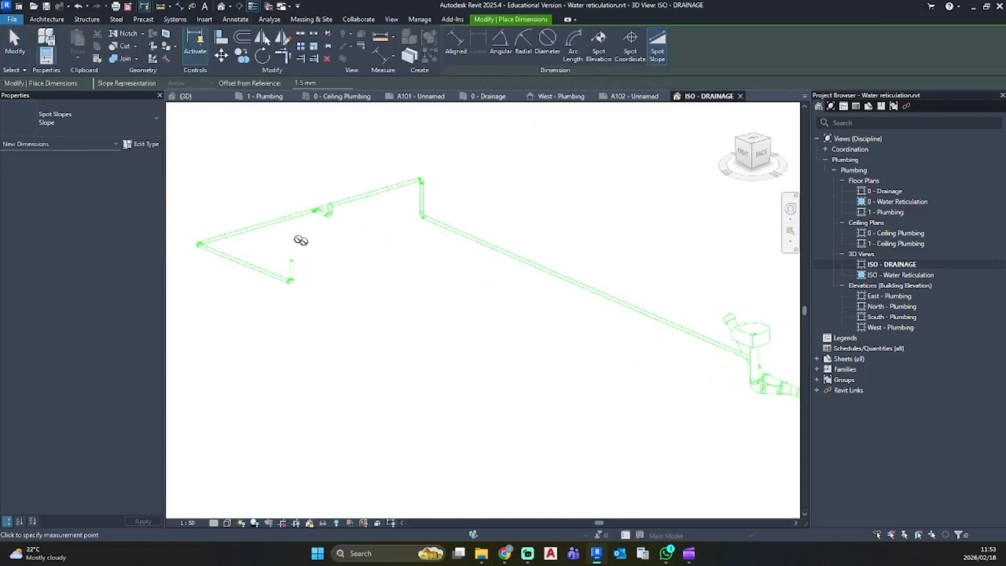
left_click(260, 212)
left_click(260, 212)
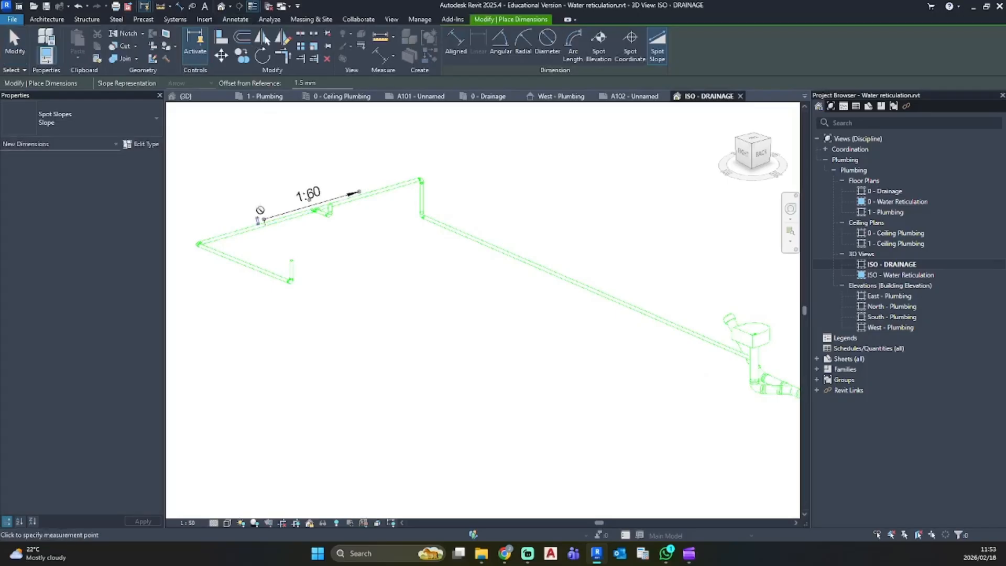
left_click(266, 278)
left_click(252, 284)
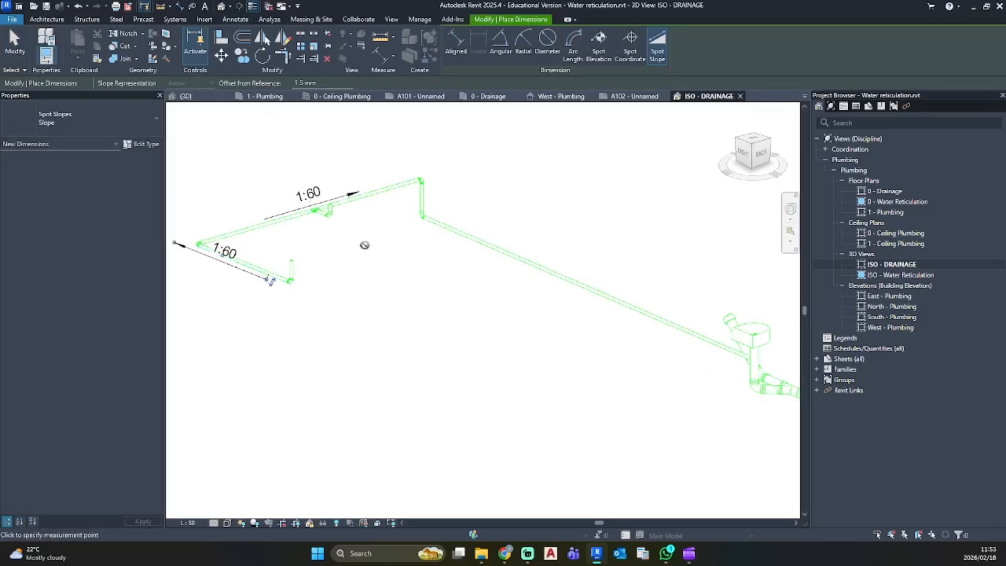
key("Escape")
key("Escape")
Move the two spot slope annotations further away from their waste pipes
left_click(268, 281)
left_click_drag(267, 282, 257, 305)
left_click(265, 223)
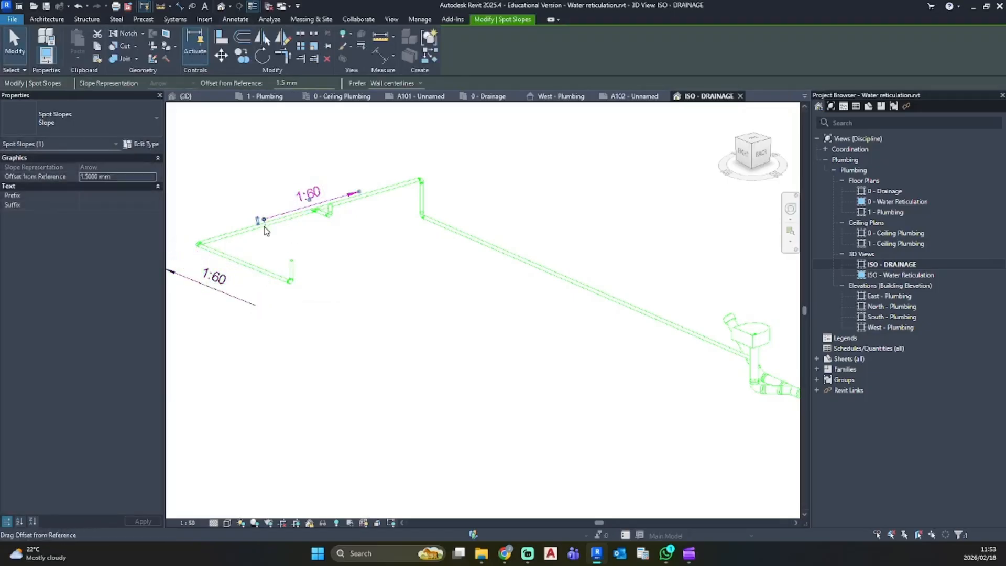
scroll(266, 231, "up", 2)
mouse_move(264, 221)
left_mouse_down()
mouse_move(261, 192)
mouse_move(276, 254)
mouse_move(304, 282)
mouse_move(272, 195)
mouse_move(266, 212)
left_mouse_up()
left_click(330, 238)
scroll(378, 249, "down", 4)
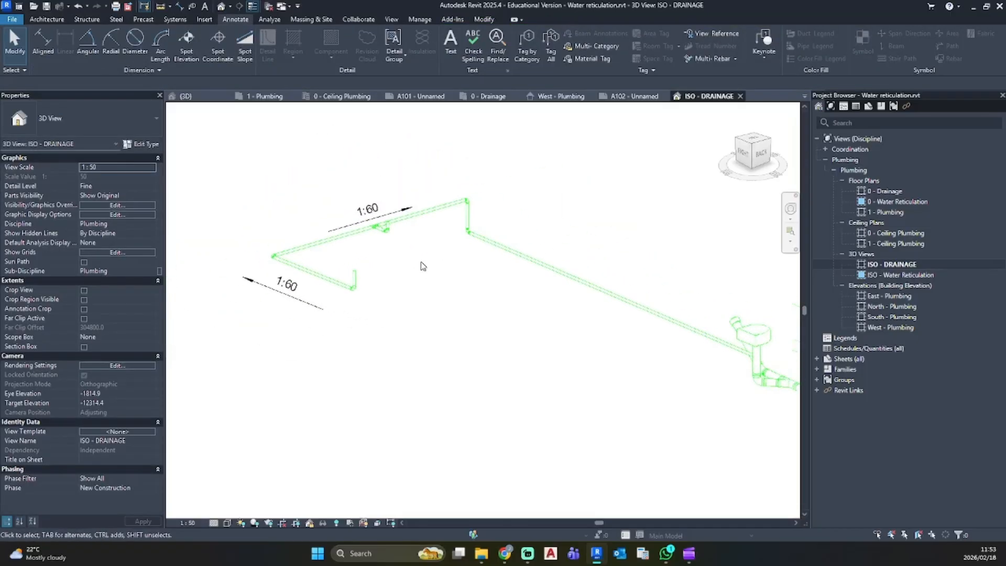
Add a Spot Slope annotation above the long waste pipe running from the vertical drop to the gully
middle_click_drag(563, 292, 416, 300)
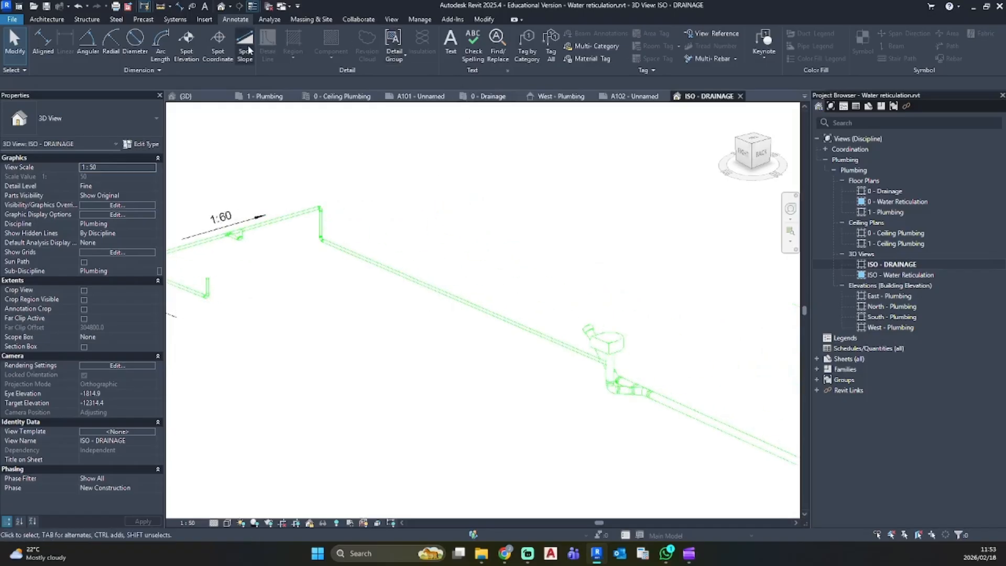
left_click(411, 270)
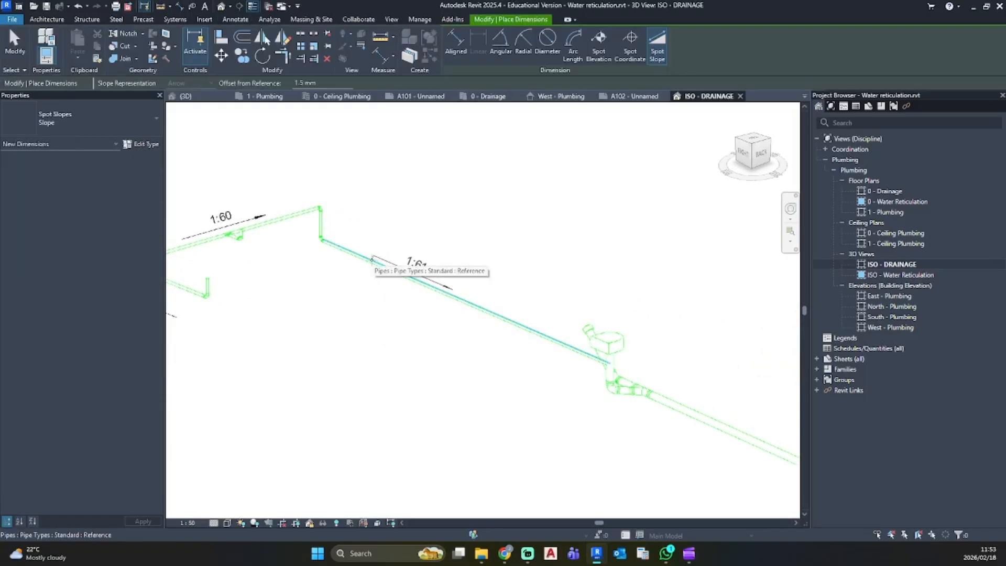
left_click(388, 258)
left_click(388, 243)
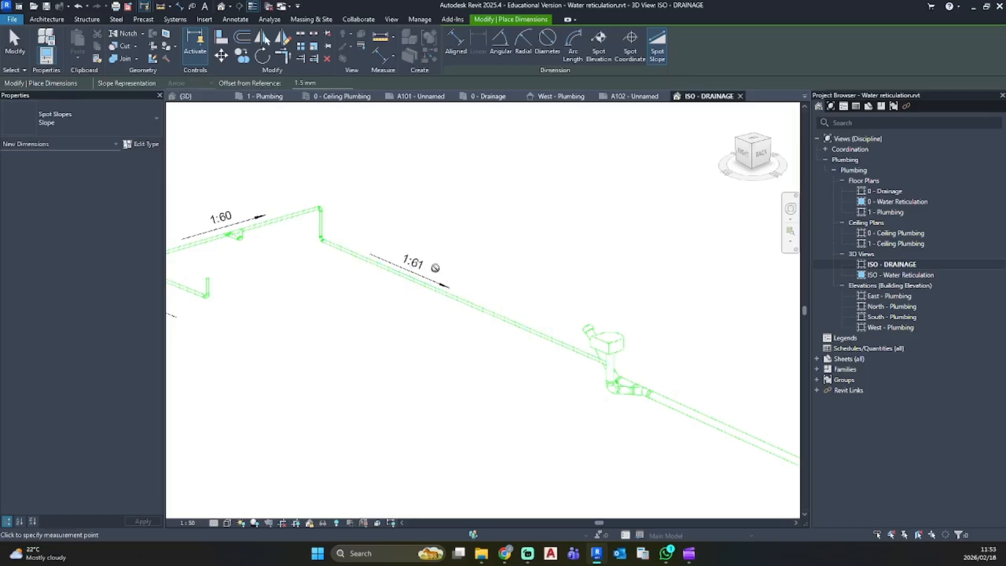
key("Escape")
Set the slope of the long waste pipe leading into the gully to 1:60
middle_click_drag(539, 362, 414, 277)
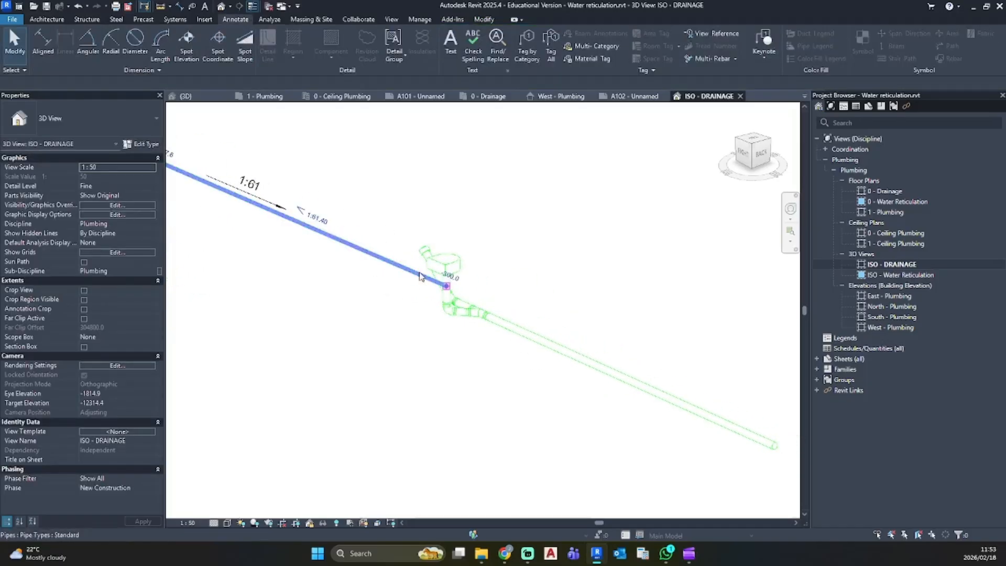
left_click(421, 276)
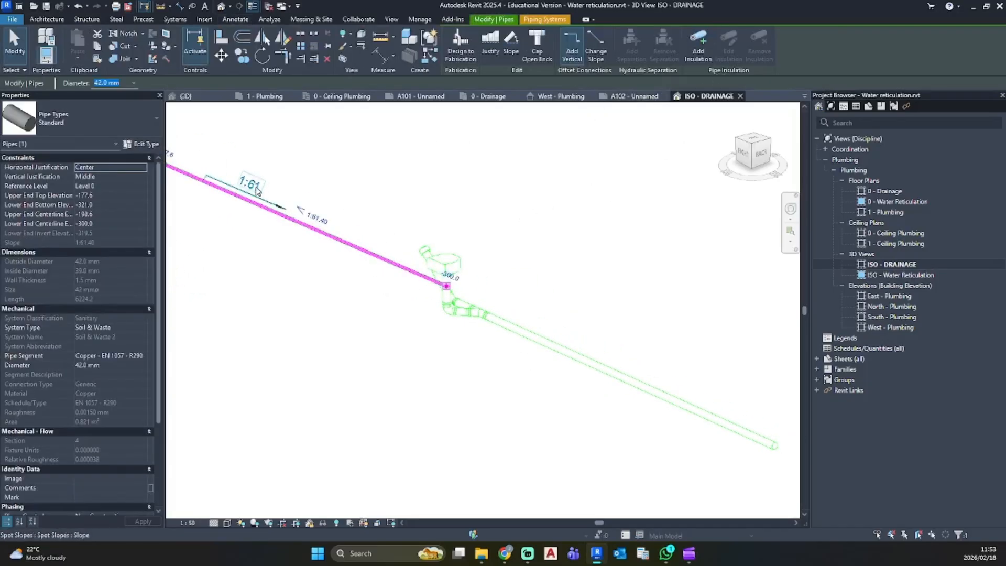
left_click(324, 226)
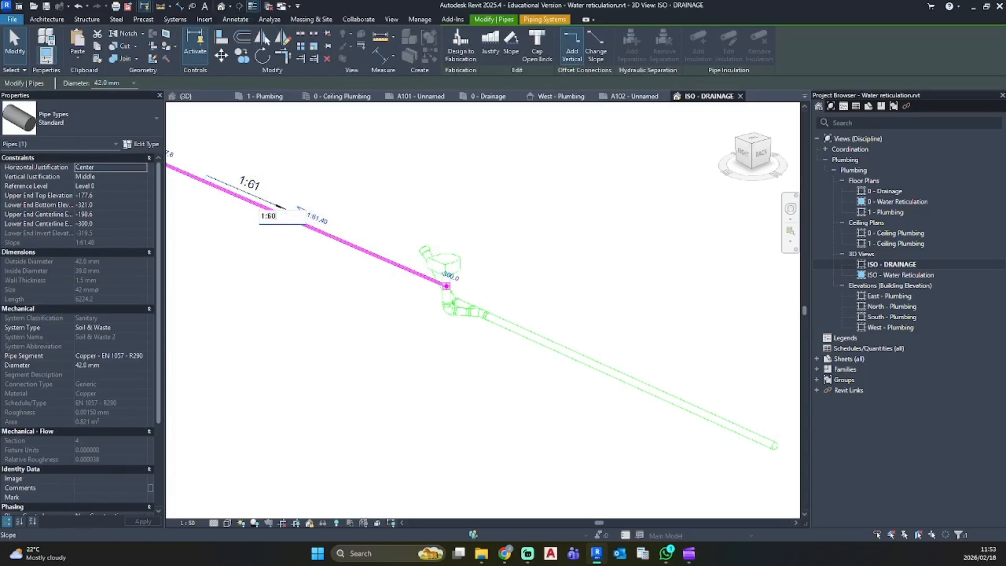
key("Return")
left_click(331, 301)
scroll(336, 305, "down", 3)
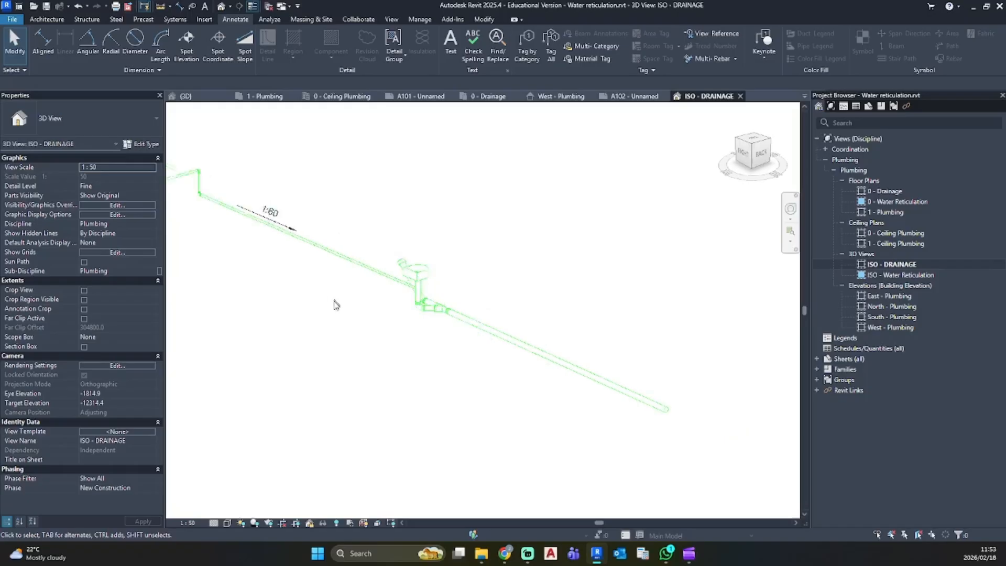
Add a Spot Slope annotation above the larger drain pipe running on from the gully
middle_click_drag(337, 305, 291, 243)
left_click(245, 45)
scroll(392, 252, "up", 2)
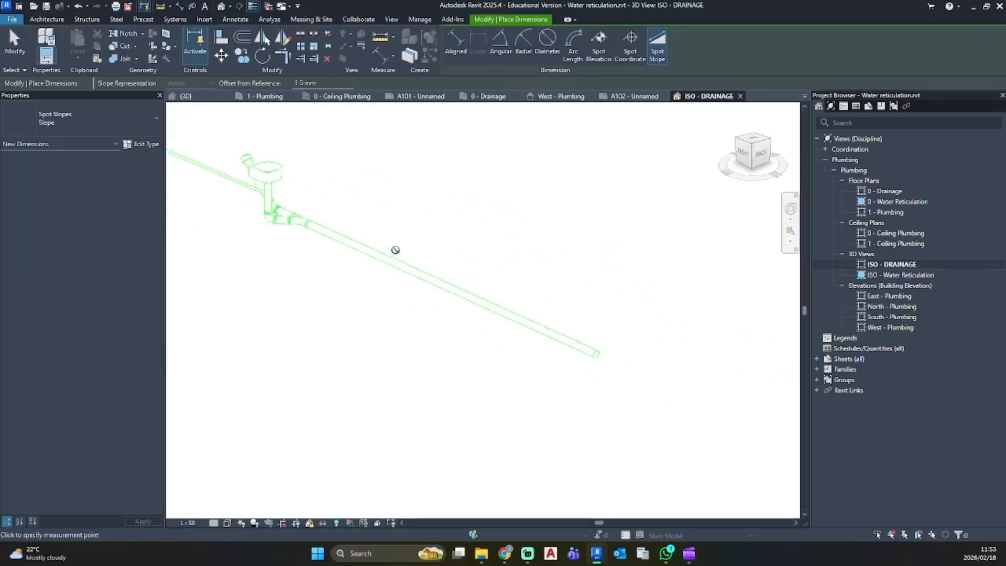
left_click(387, 255)
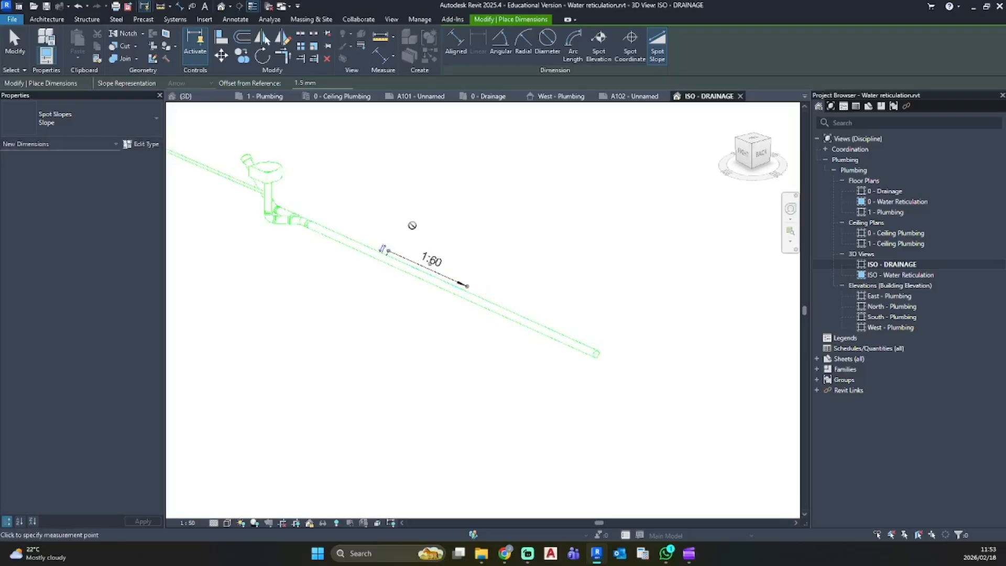
scroll(315, 283, "down", 1)
middle_click_drag(316, 283, 416, 316)
key("Escape")
Add a 2.5mm Arial text note reading "Gulley" with a two-segment leader pointing to the gully
scroll(428, 289, "down", 2)
key("t")
key("x")
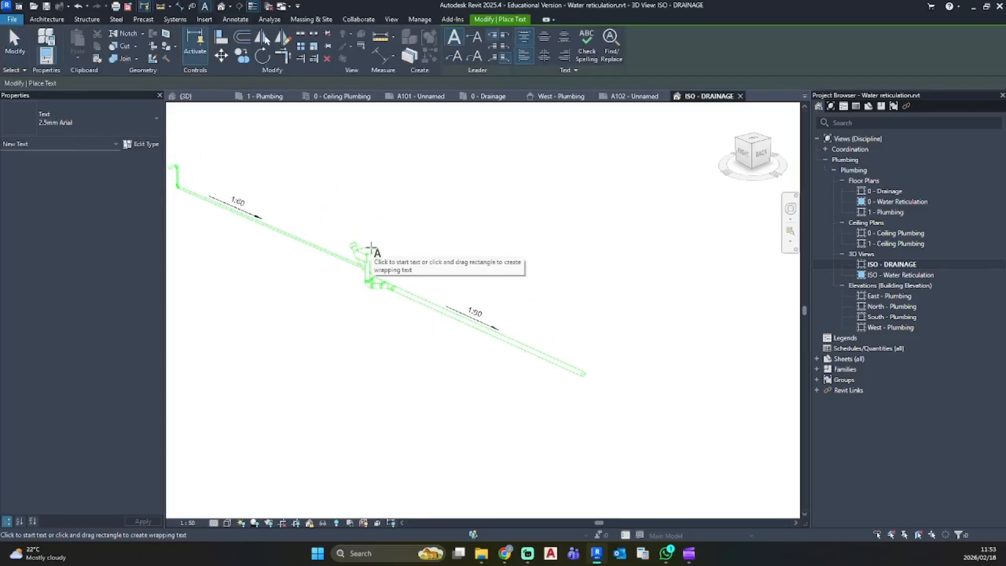
left_click(454, 55)
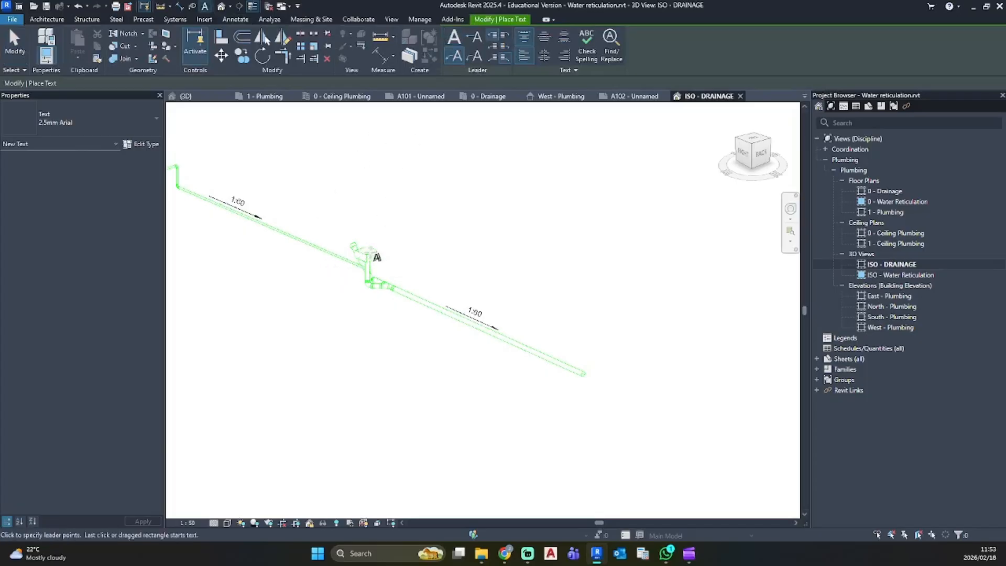
left_click(426, 224)
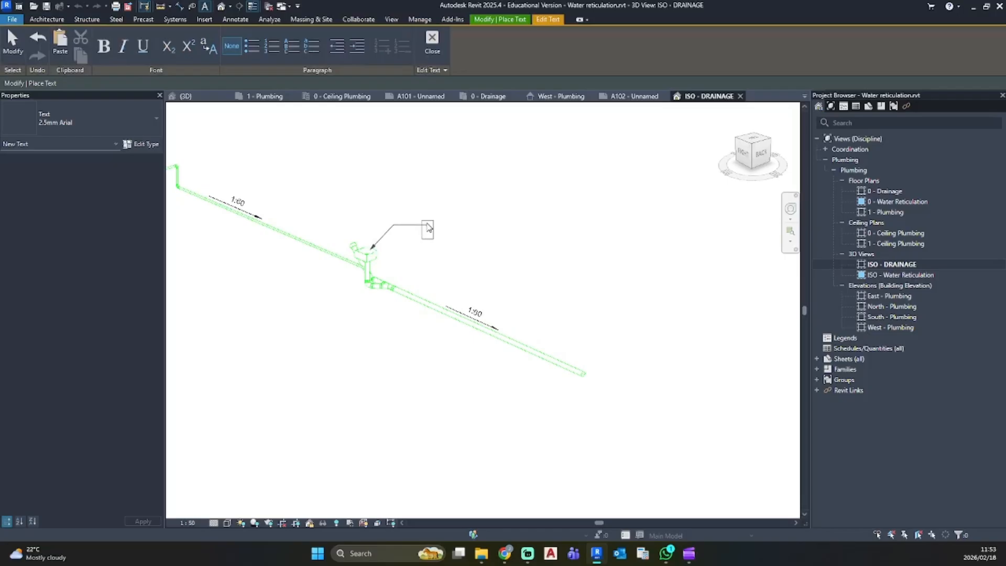
type("Gulley")
left_click(485, 211)
Add a "Rodding Eye" text note above the Gulley label, with a leader pointing to the capped inclined pipe
scroll(350, 255, "up", 2)
left_click(361, 246)
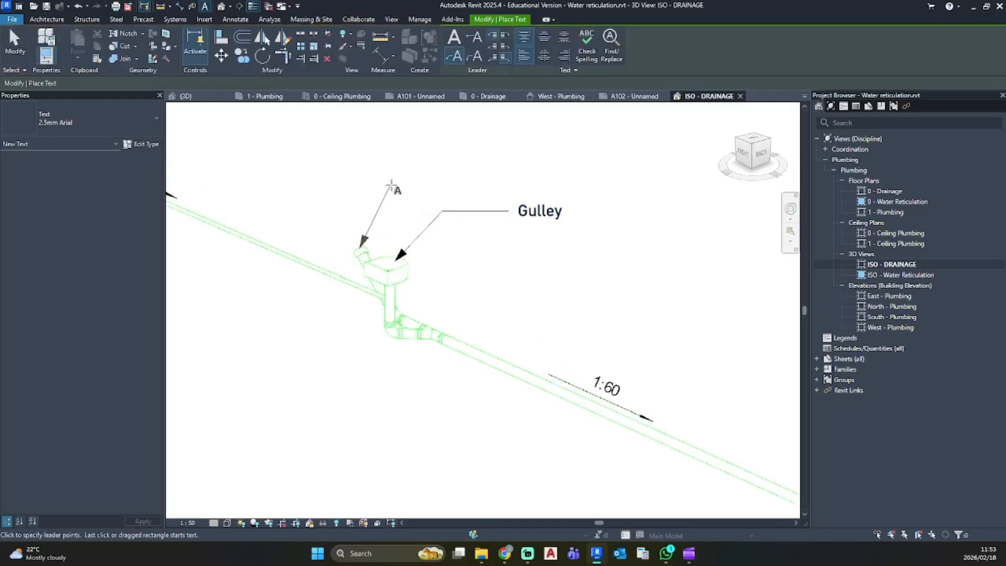
left_click(519, 173)
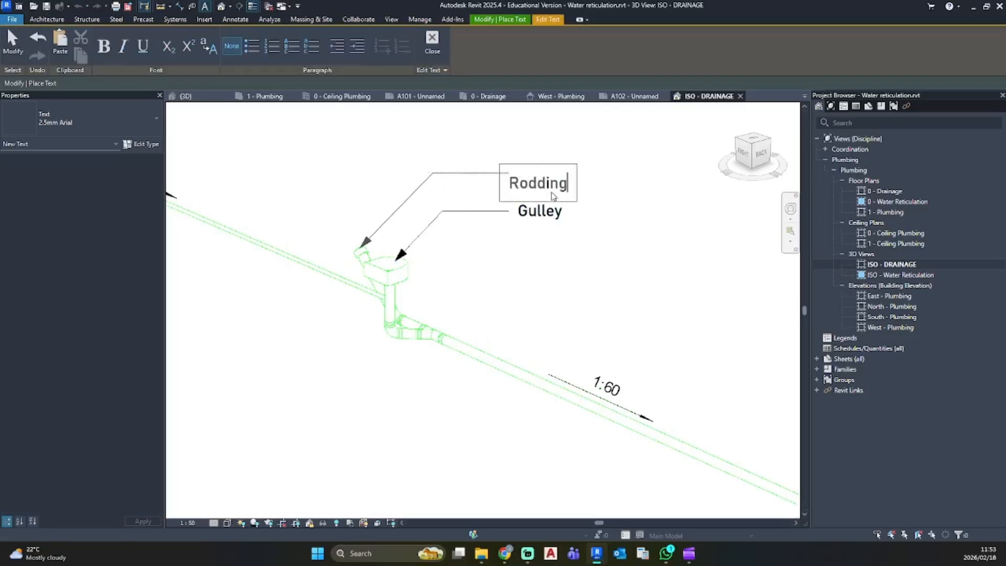
left_click(637, 215)
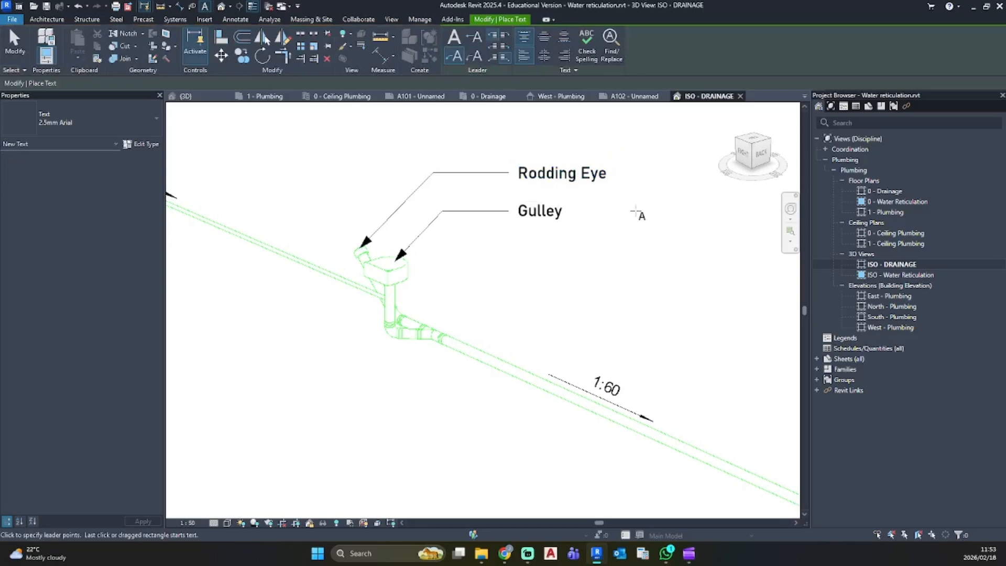
key("Escape")
key("Escape")
scroll(603, 246, "down", 4)
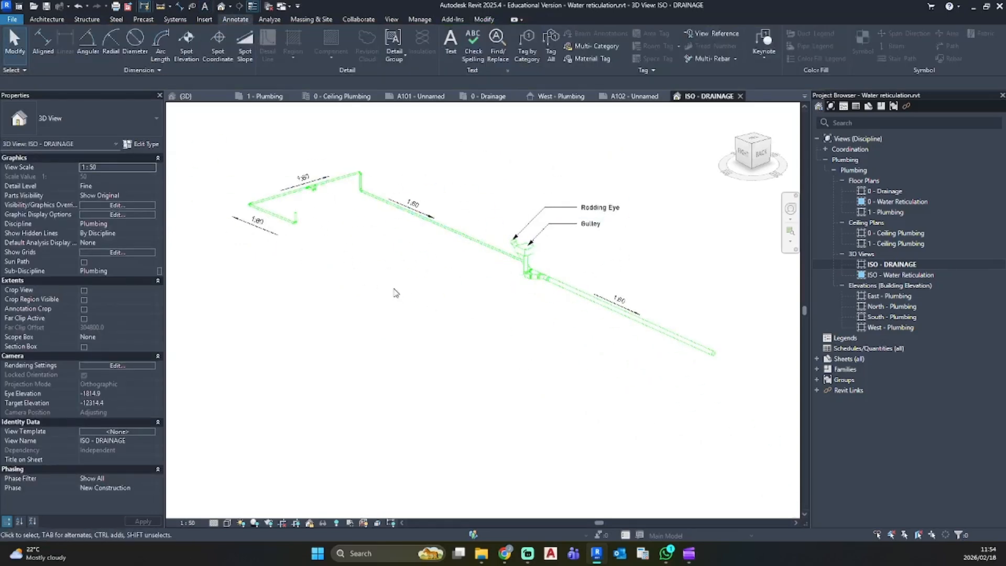
Add a 2.5mm Arial text note reading "Sink" below the short branch on the upper waste pipe
key("t")
key("x")
scroll(325, 220, "up", 5)
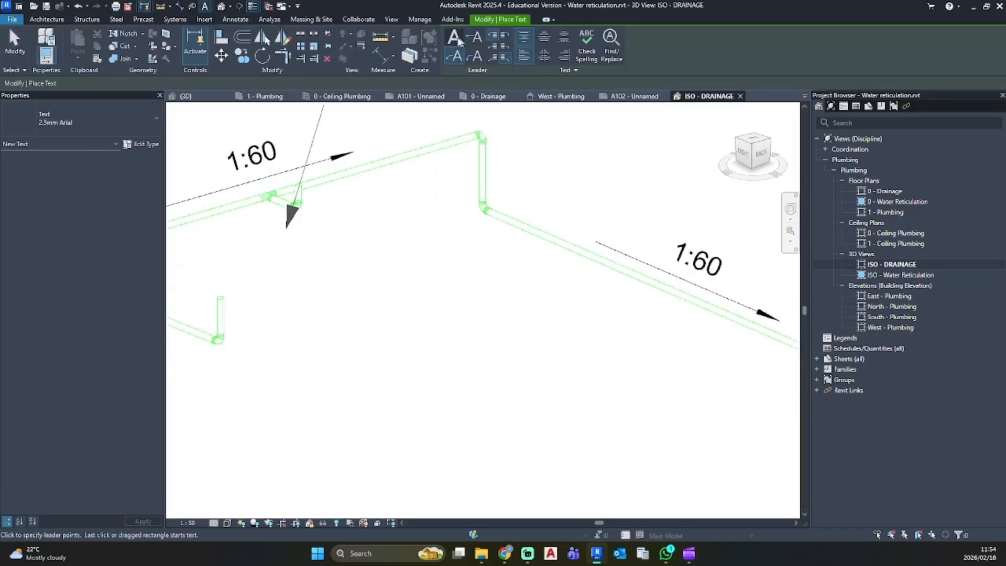
left_click(276, 233)
type("S")
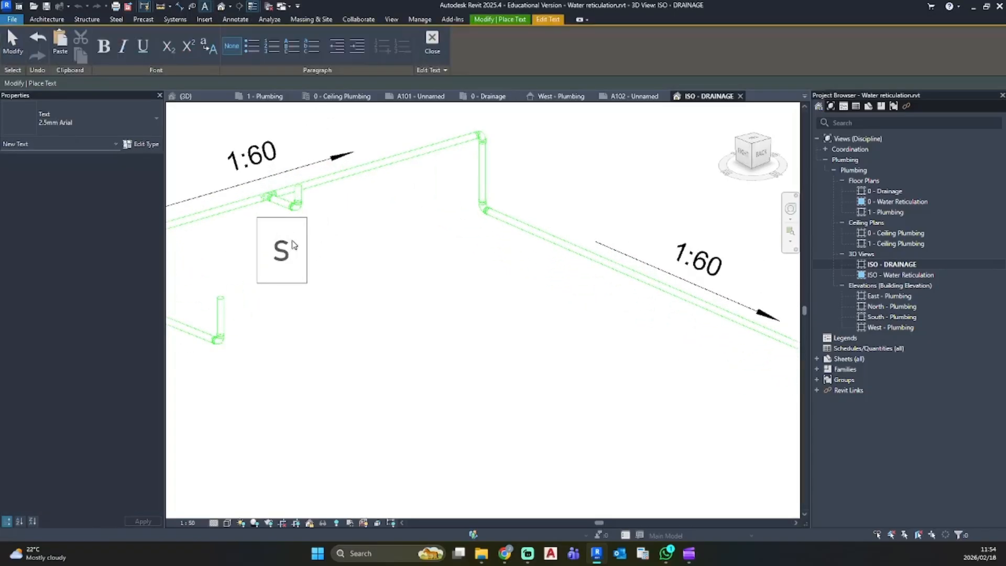
type("ink")
left_click(243, 287)
Add a "DW" text note at the vertical end of the lower waste pipe and shift it clear beside the pipe
left_click(223, 287)
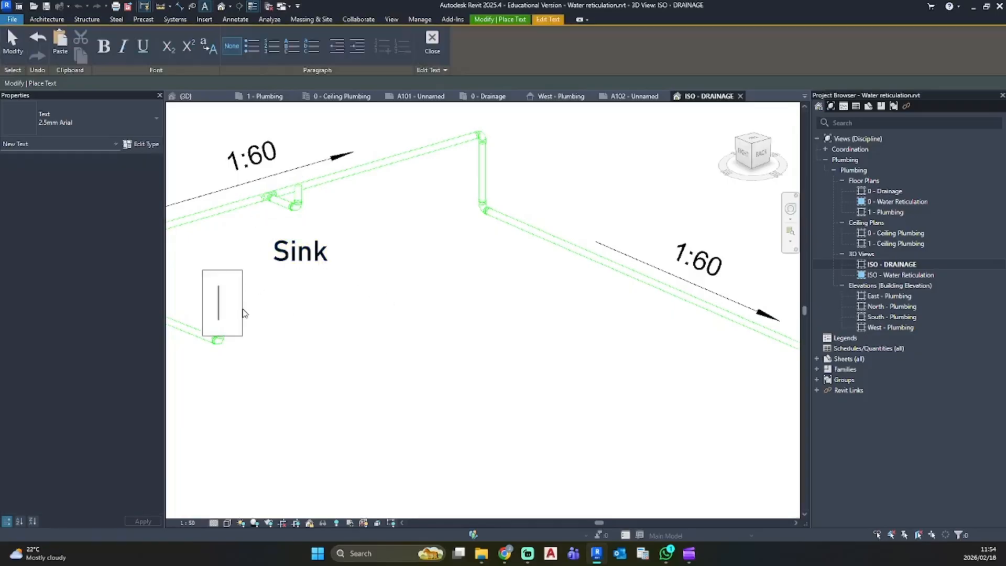
type("DW")
left_click(278, 316)
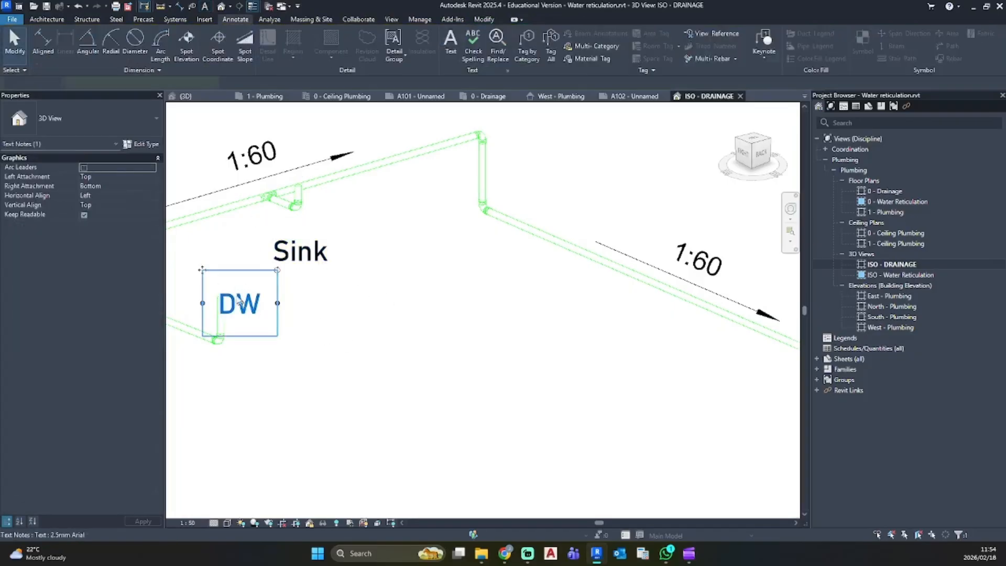
left_click_drag(208, 271, 232, 271)
left_click(315, 300)
Move the Sink note up closer to its branch pipe
left_click(299, 265)
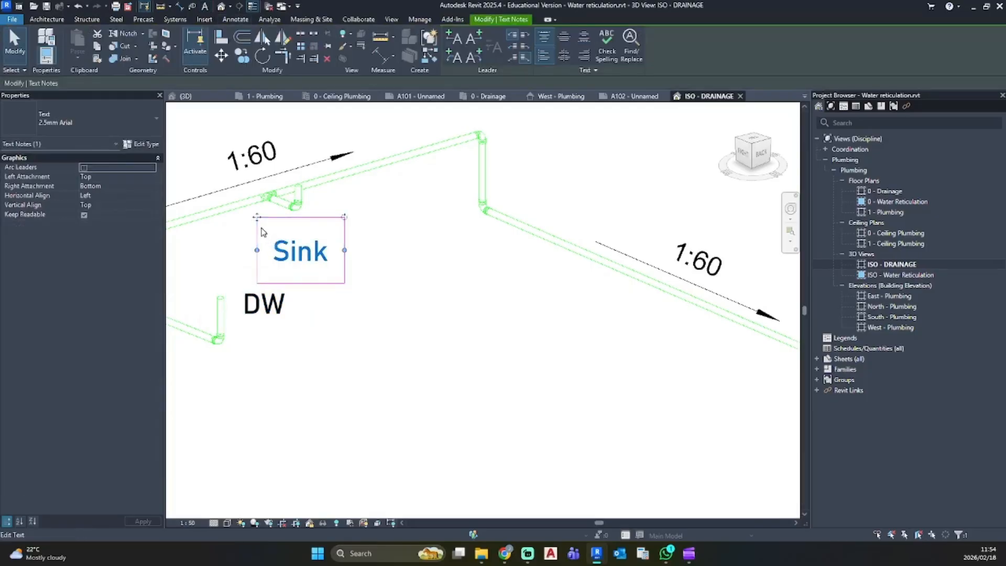
left_click_drag(260, 217, 260, 200)
key("Escape")
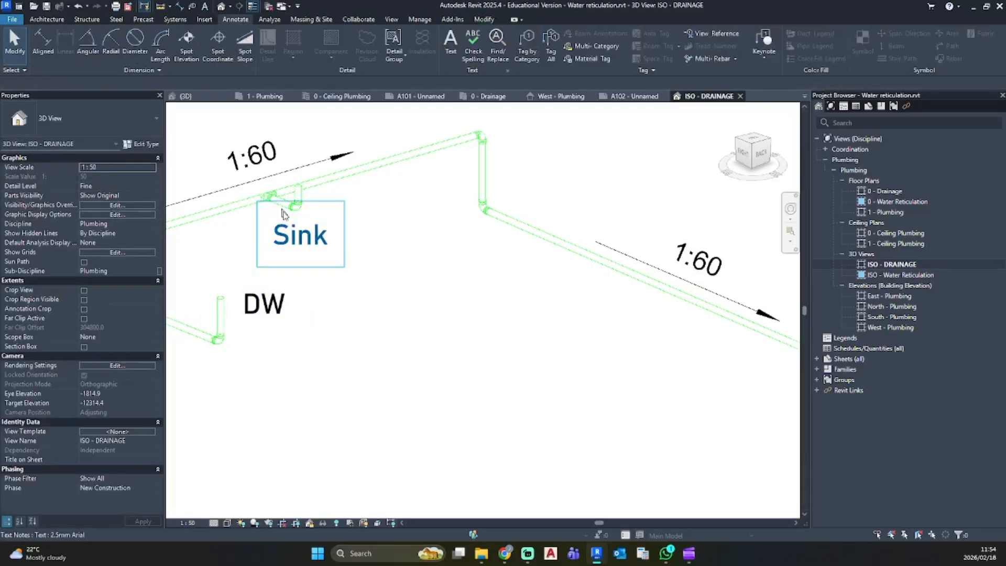
Open sheet A102 and place the ISO - DRAINAGE 3D view on it, beside the title block
scroll(302, 250, "down", 3)
scroll(403, 327, "down", 3)
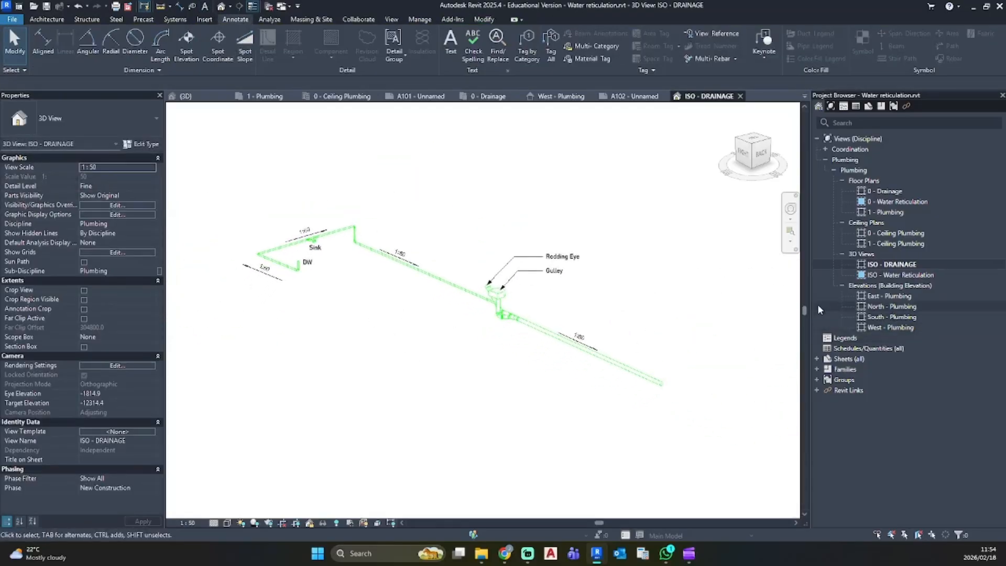
left_click(836, 360)
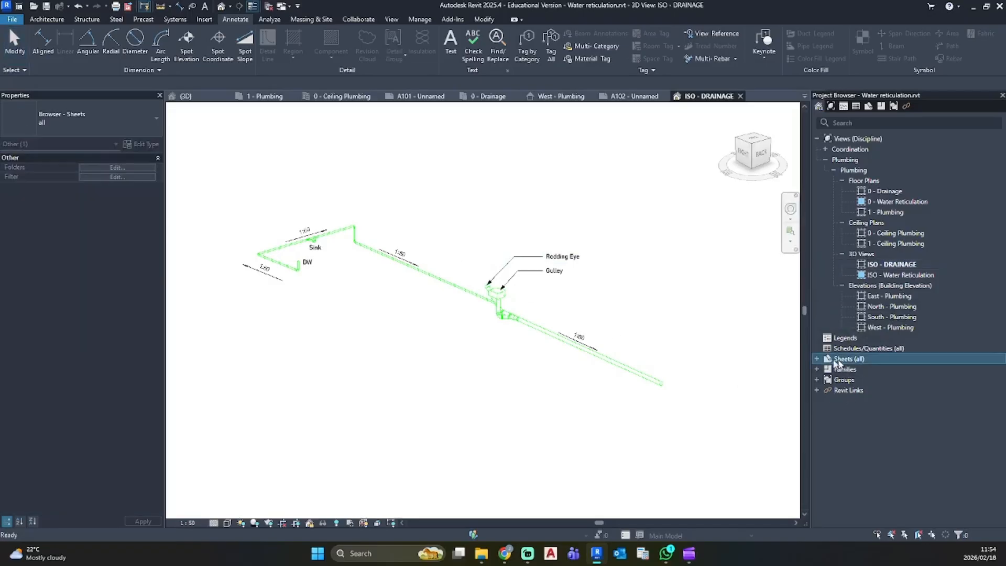
left_click(817, 359)
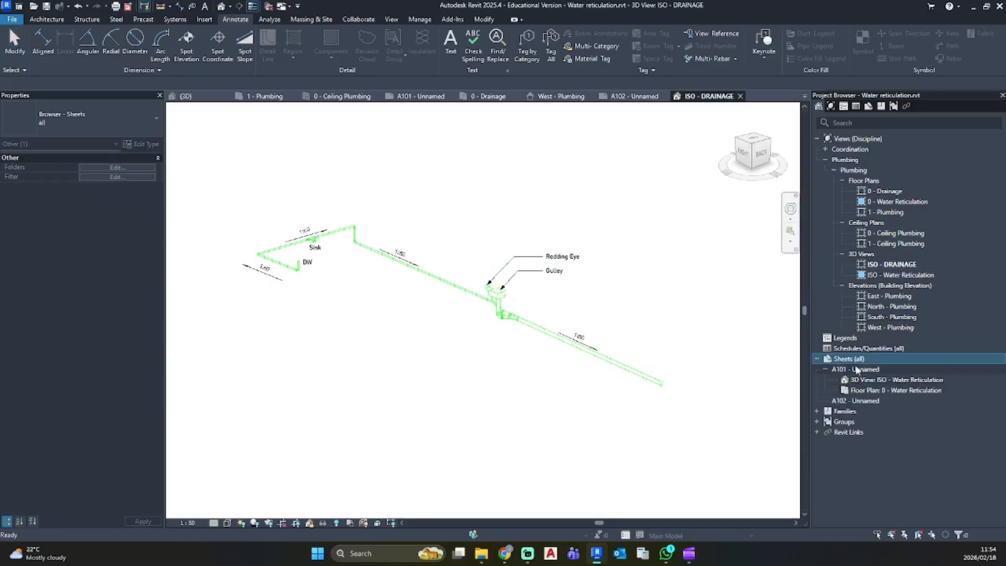
double_click(858, 400)
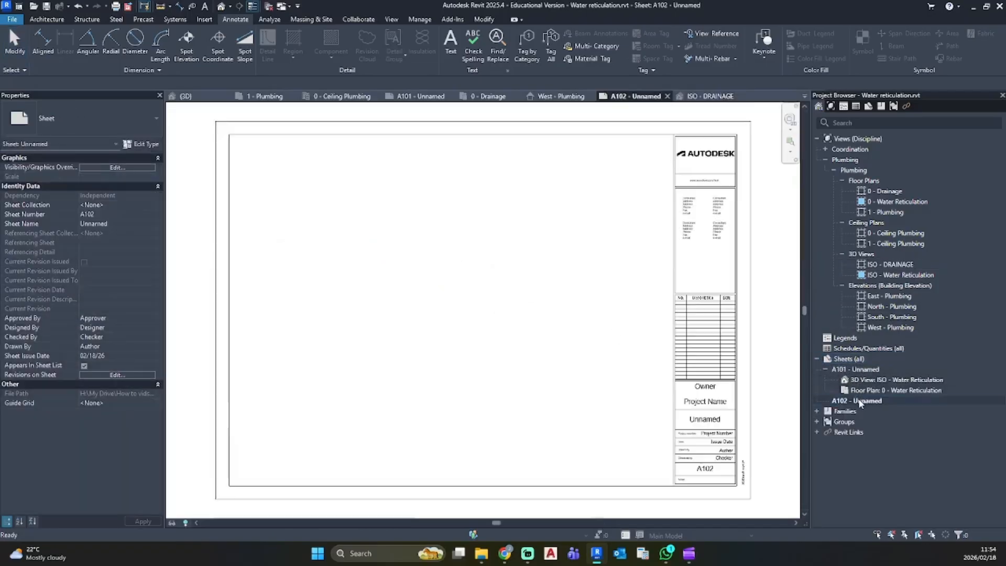
left_click(899, 265)
left_click_drag(899, 265, 583, 302)
left_click(579, 202)
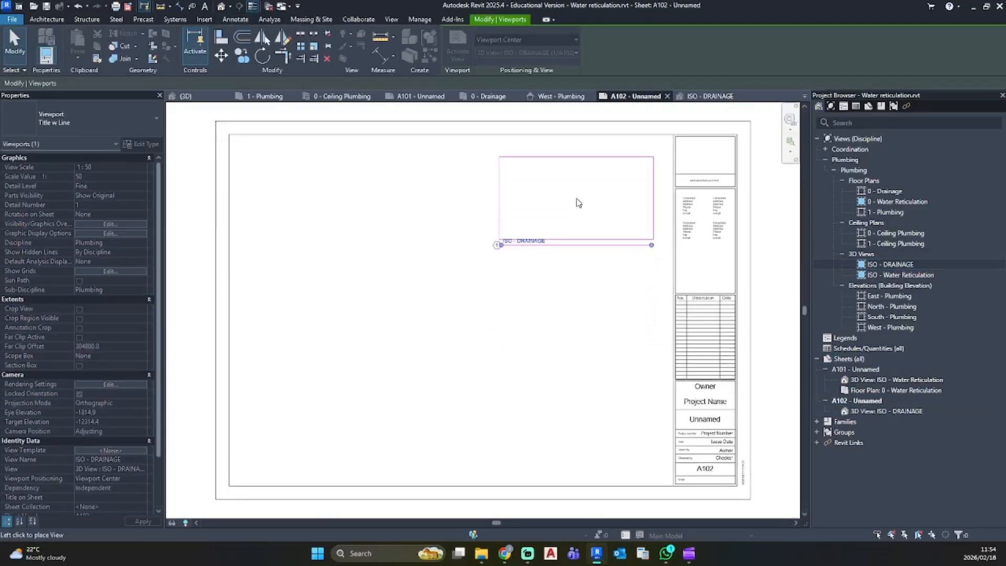
left_click(586, 305)
scroll(596, 173, "up", 3)
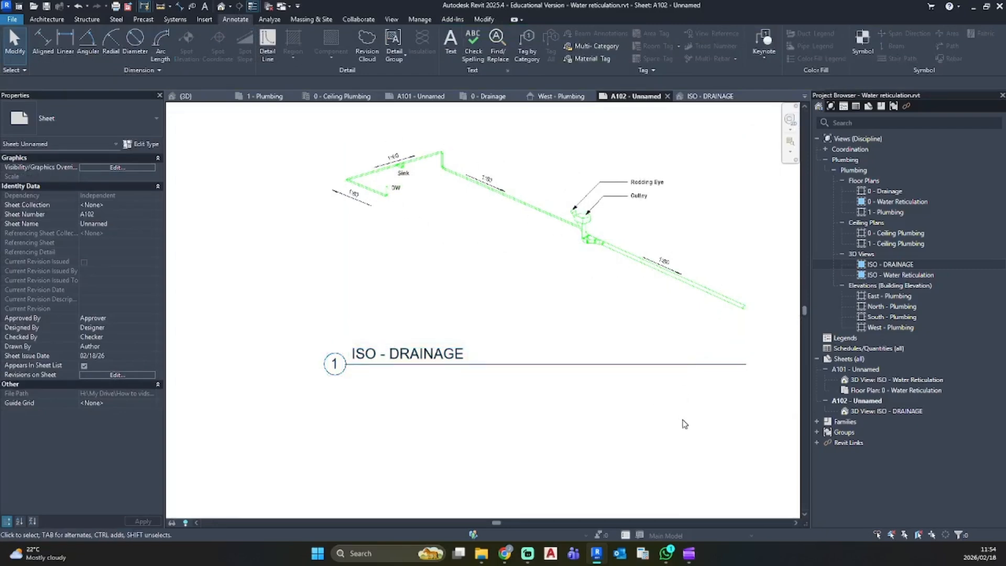
Open the 0 - Drainage floor plan at the bathroom fixtures and the gully
left_click(890, 192)
double_click(890, 194)
scroll(411, 351, "down", 6)
middle_click_drag(447, 358, 569, 364)
scroll(434, 223, "up", 5)
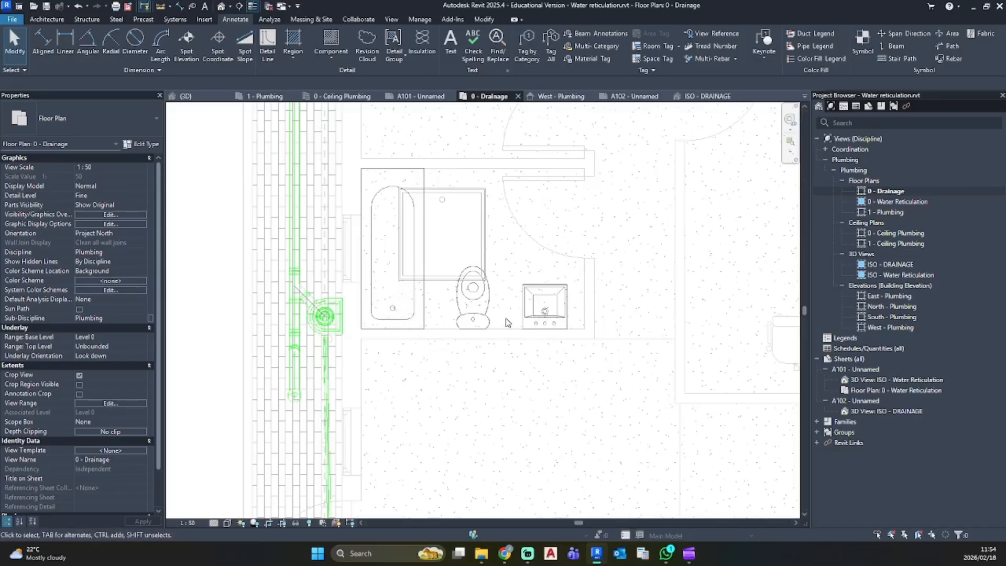
left_click(329, 392)
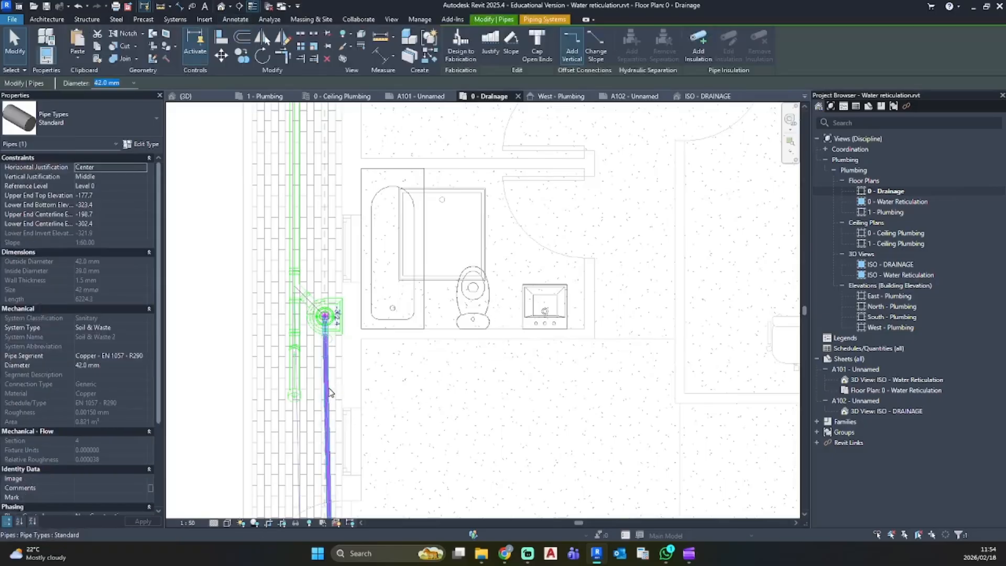
key("p")
key("i")
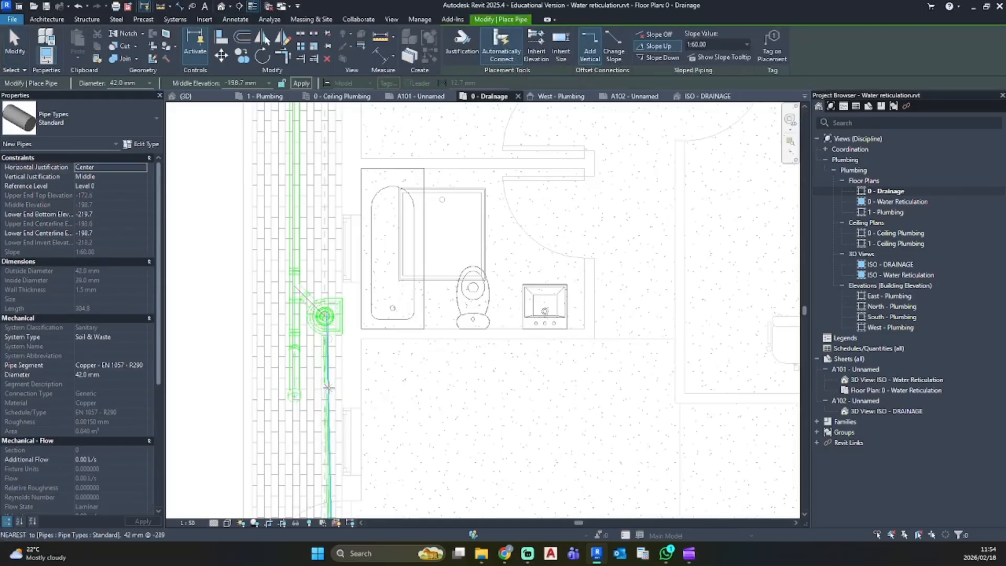
scroll(545, 315, "up", 3)
key("Escape")
key("Escape")
Check the elevation of the short cold water outlet pipe at the bathroom basin in the 3D view
left_click(233, 18)
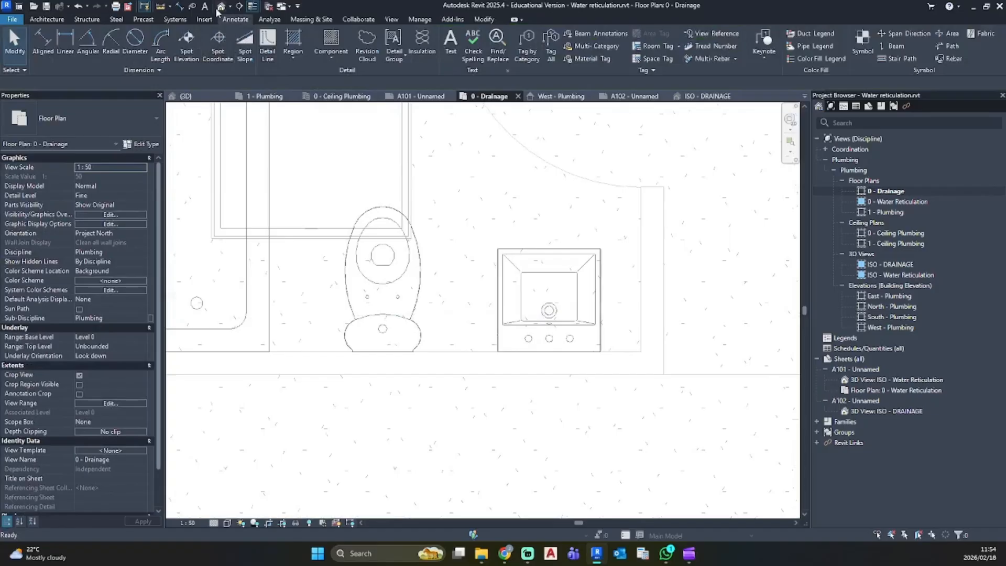
left_click(221, 7)
middle_click_drag(372, 212, 361, 325, "shift")
scroll(330, 277, "up", 4)
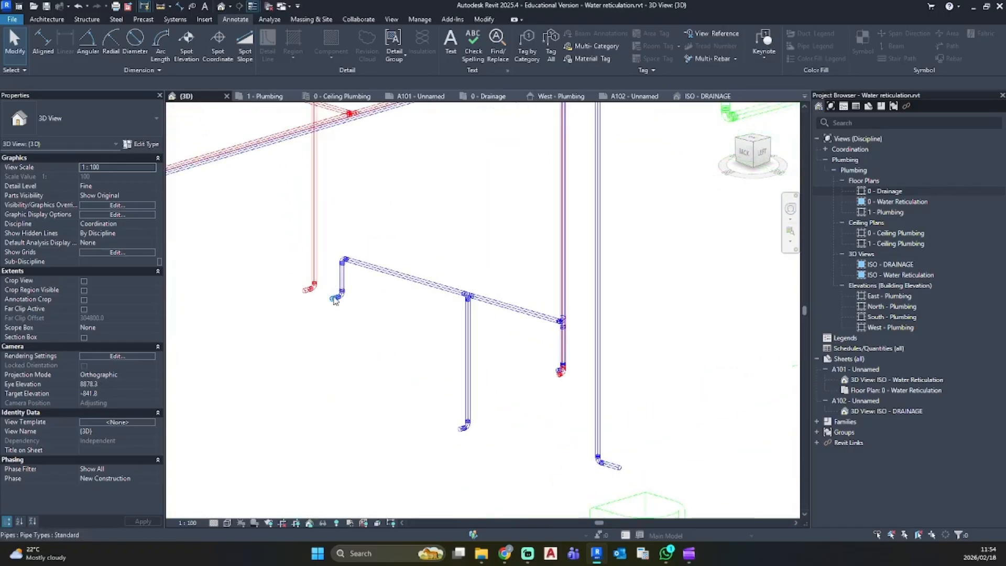
left_click(327, 276)
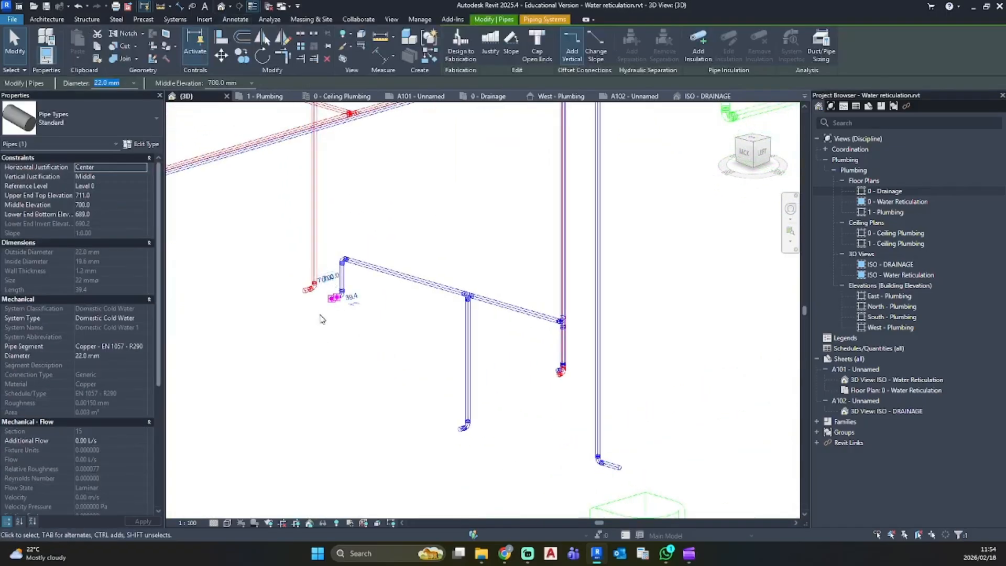
Draw a 42 mm Soil & Waste pipe from the bathroom basin to the gully at -50 mm middle elevation, sloping up 1:60
double_click(889, 191)
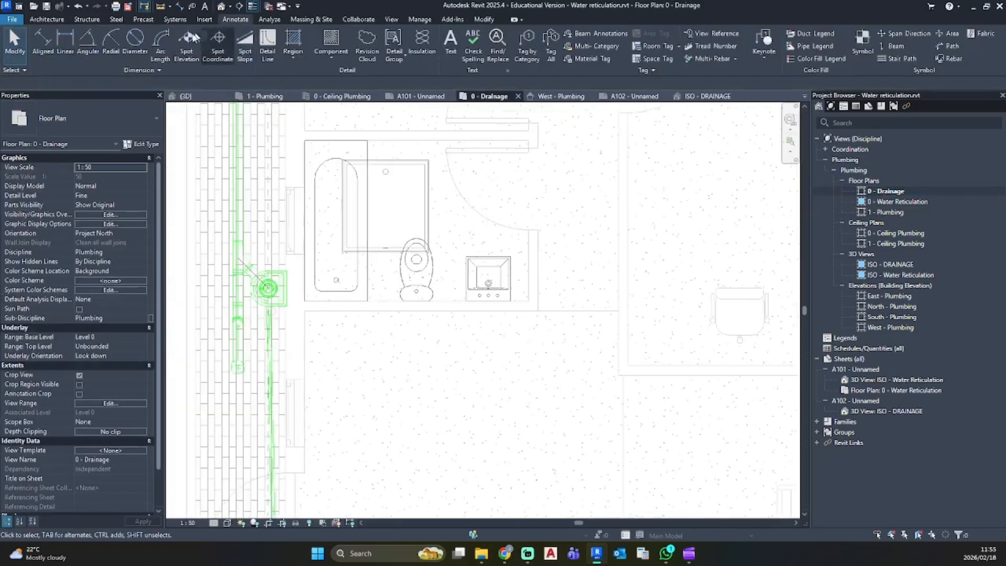
left_click(502, 42)
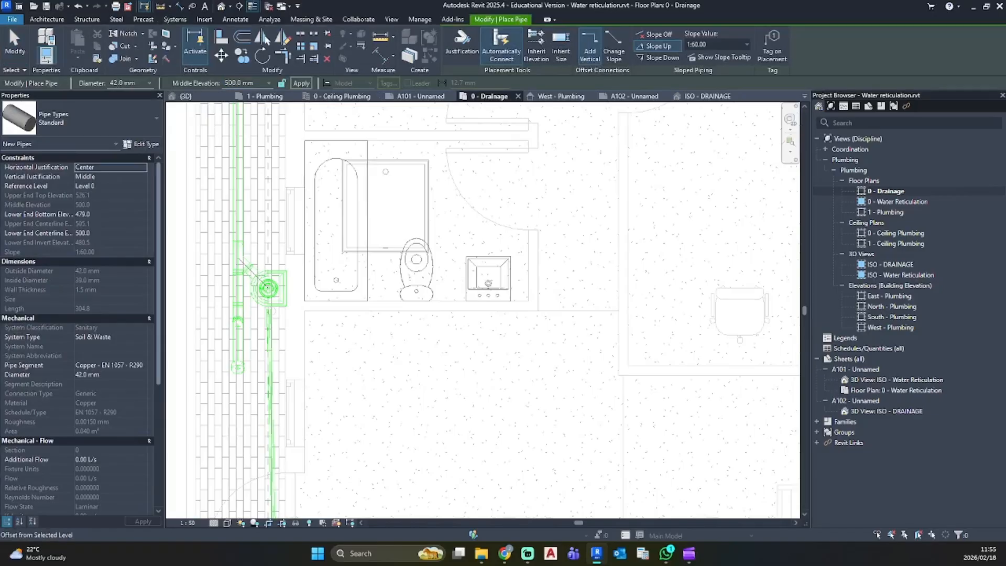
scroll(479, 283, "up", 5)
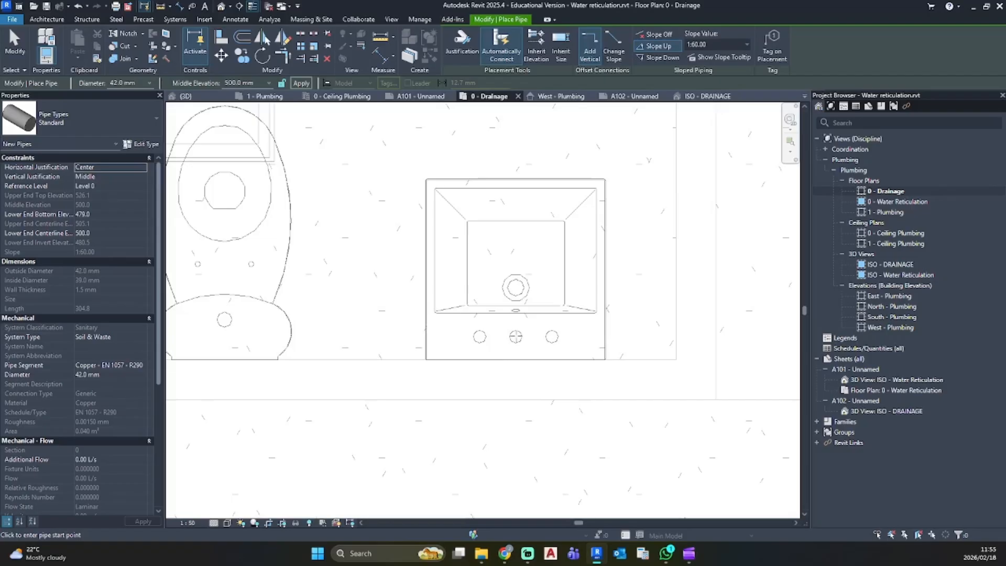
left_click(516, 336)
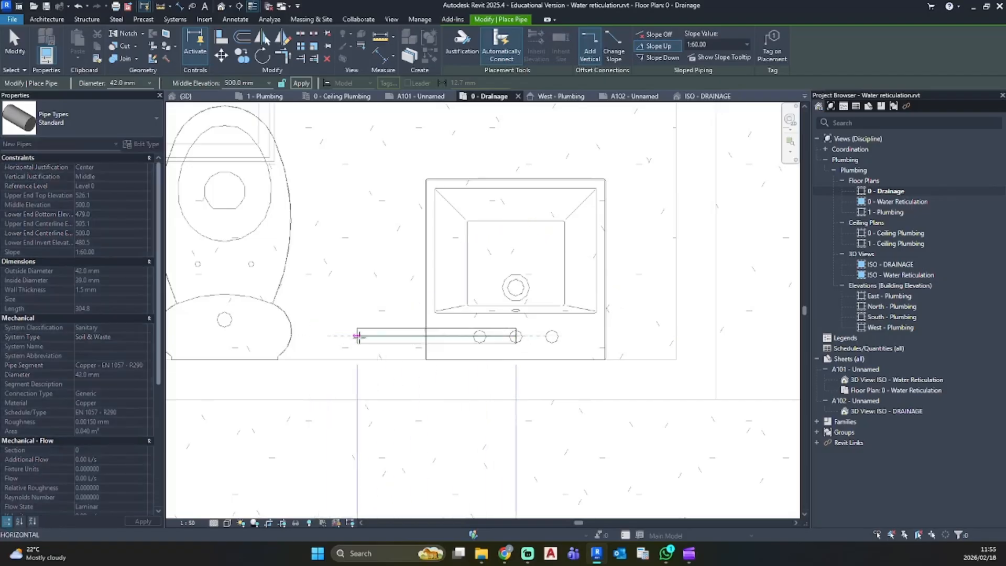
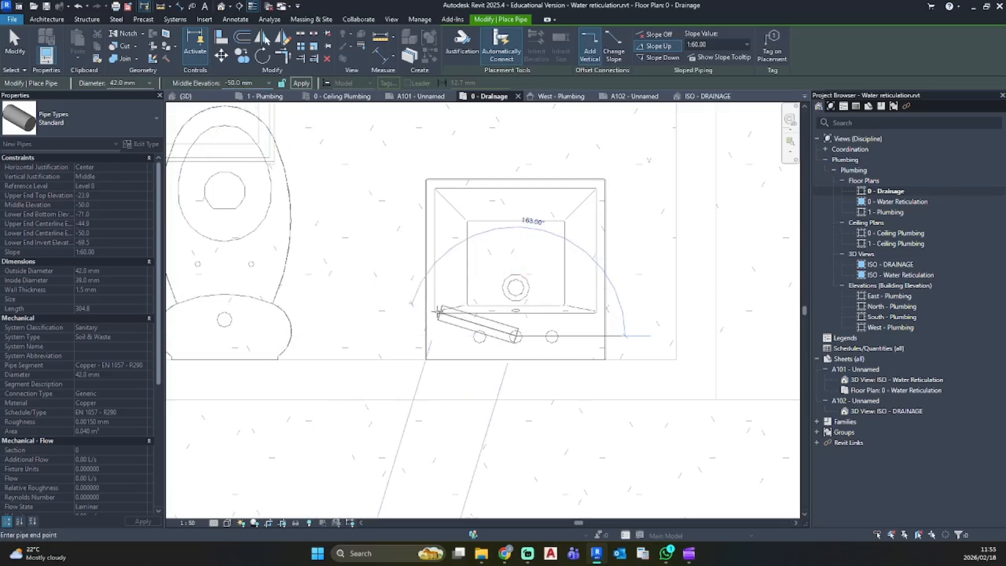
scroll(378, 338, "down", 1)
middle_click_drag(379, 337, 703, 354)
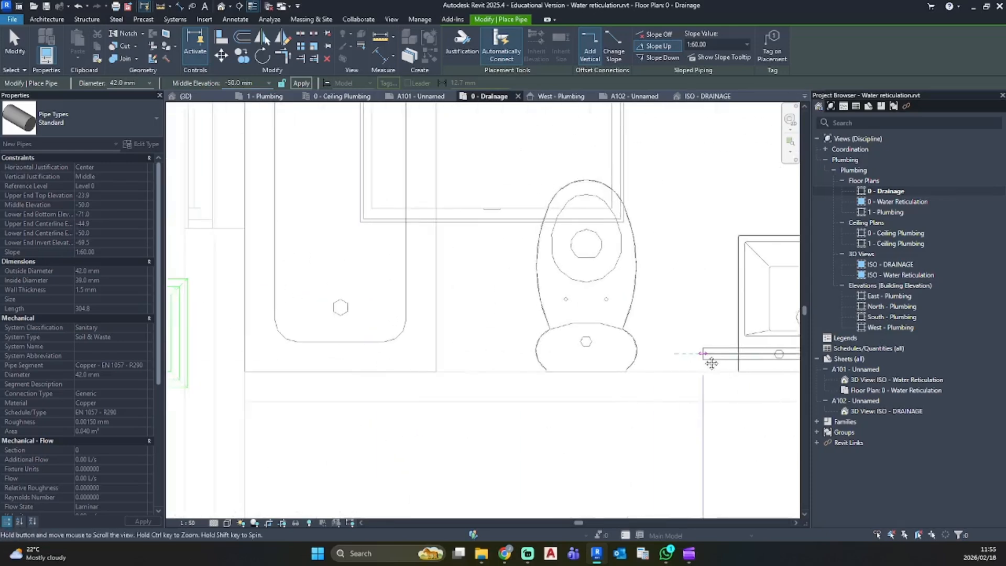
middle_click_drag(249, 353, 288, 354)
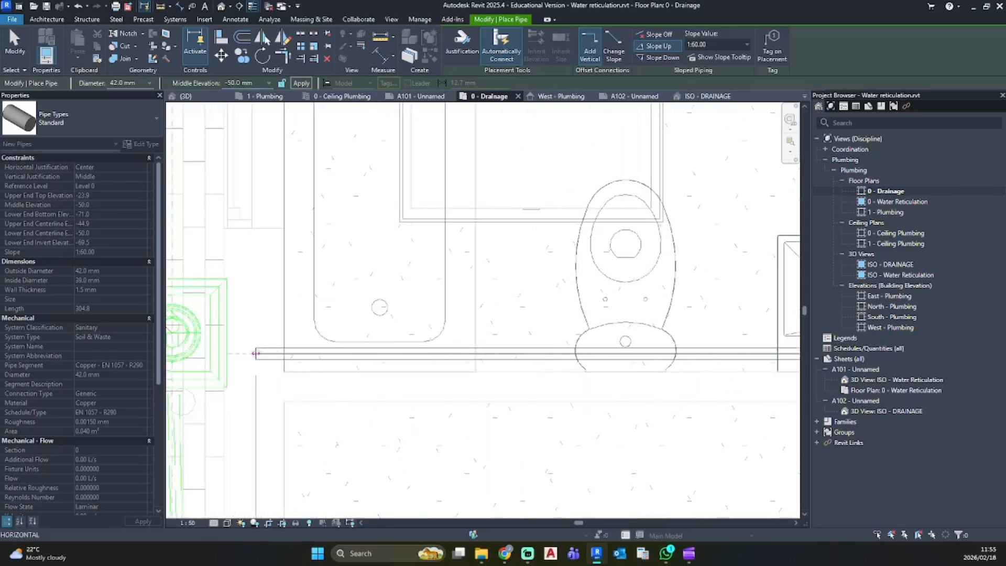
middle_click_drag(203, 353, 379, 347)
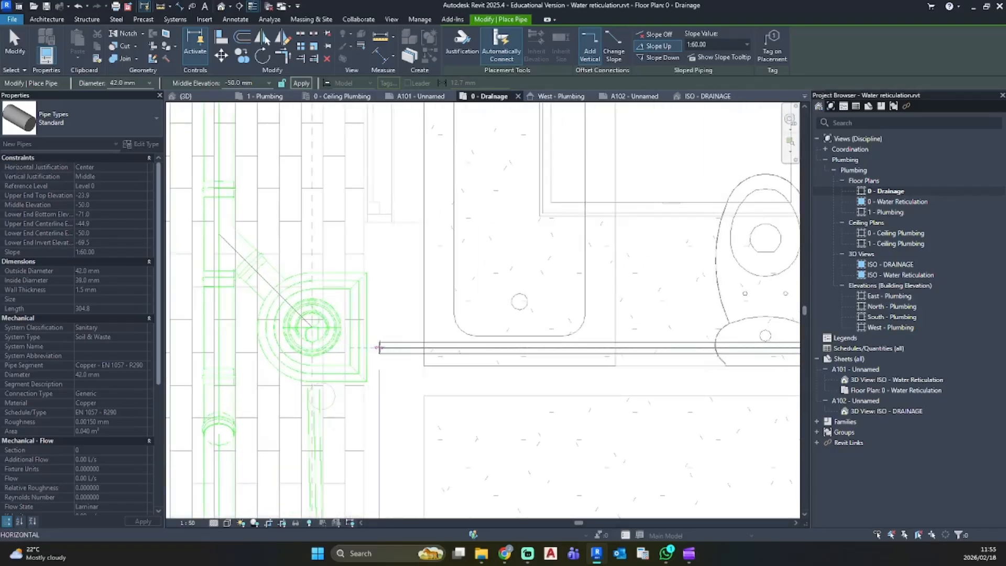
scroll(379, 346, "up", 2)
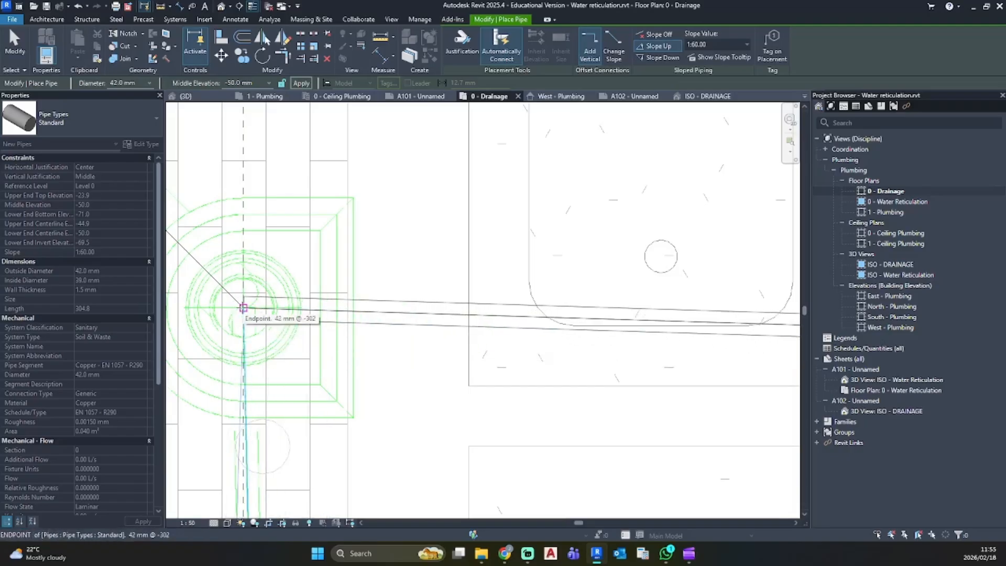
left_click(332, 350)
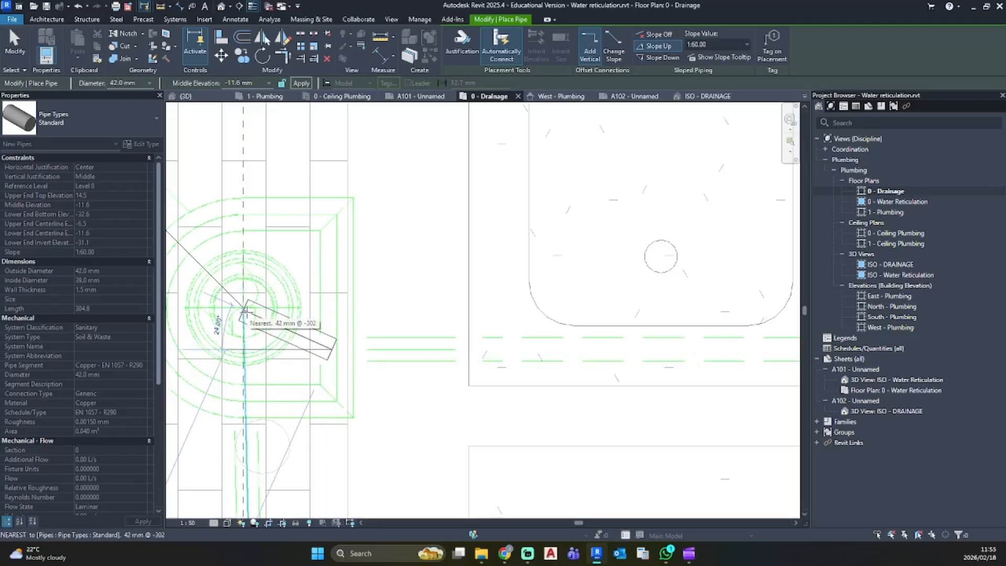
key("Escape")
key("Escape")
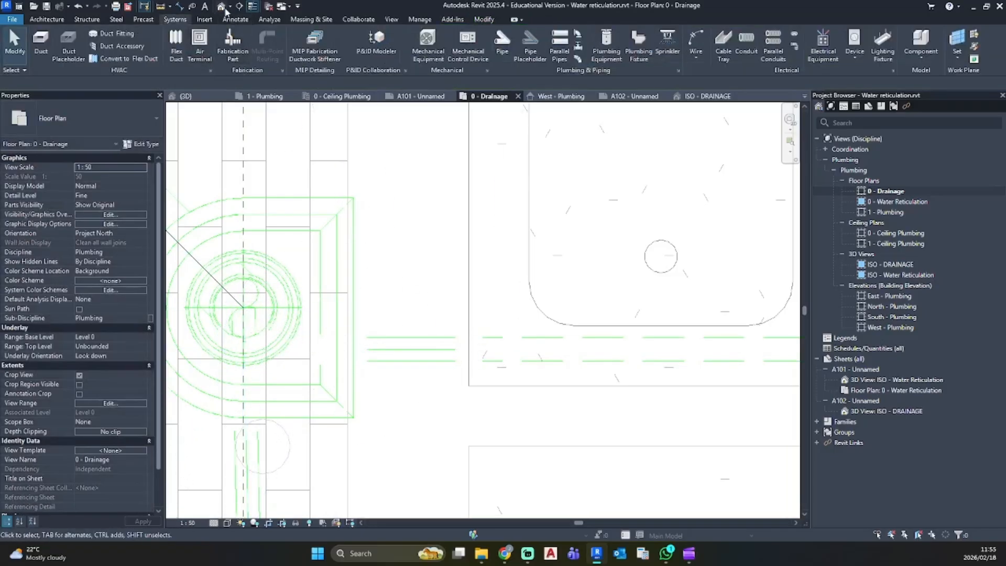
Examine in the 3D view how the basin waste pipe meets the gully
left_click(223, 7)
middle_click_drag(427, 309, 451, 344)
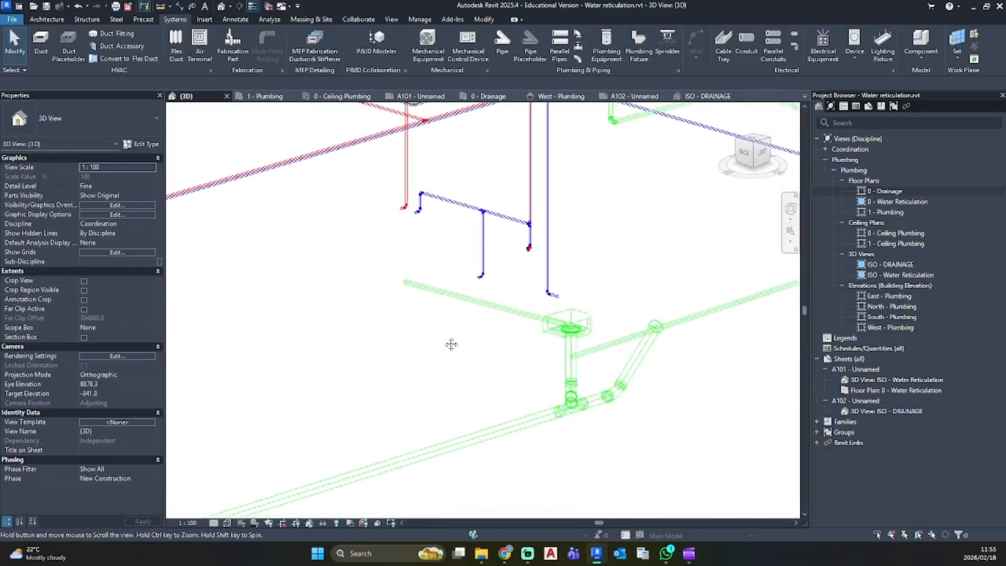
middle_click_drag(400, 303, 523, 320, "shift")
left_click(718, 378)
middle_click_drag(707, 372, 293, 237)
middle_click_drag(294, 237, 401, 228, "shift")
left_click(411, 247)
scroll(413, 241, "up", 3)
mouse_move(445, 319)
middle_mouse_down("shift")
mouse_move(344, 259)
mouse_move(450, 262)
mouse_move(507, 288)
mouse_move(362, 303)
mouse_move(381, 303)
mouse_move(335, 294)
mouse_move(388, 337)
mouse_move(455, 319)
middle_mouse_up("shift")
Delete the waste pipe between the bathroom basin and the gully
left_click(440, 253)
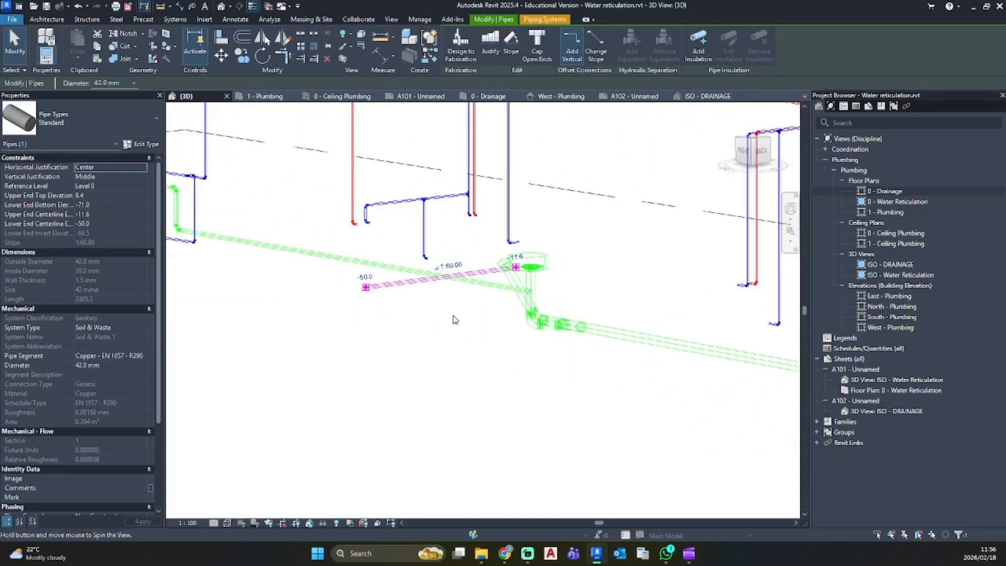
scroll(398, 295, "up", 2)
left_click(397, 306)
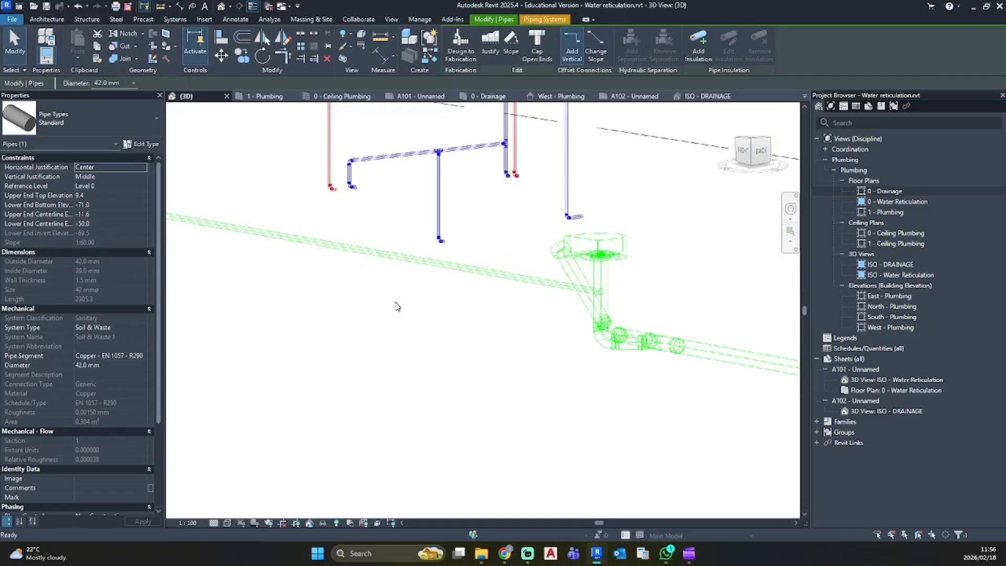
Place a vertical 42 mm Soil & Waste pipe at the bathroom basin, running from 500 mm down to -150 mm middle elevation
double_click(888, 191)
scroll(750, 259, "down", 4)
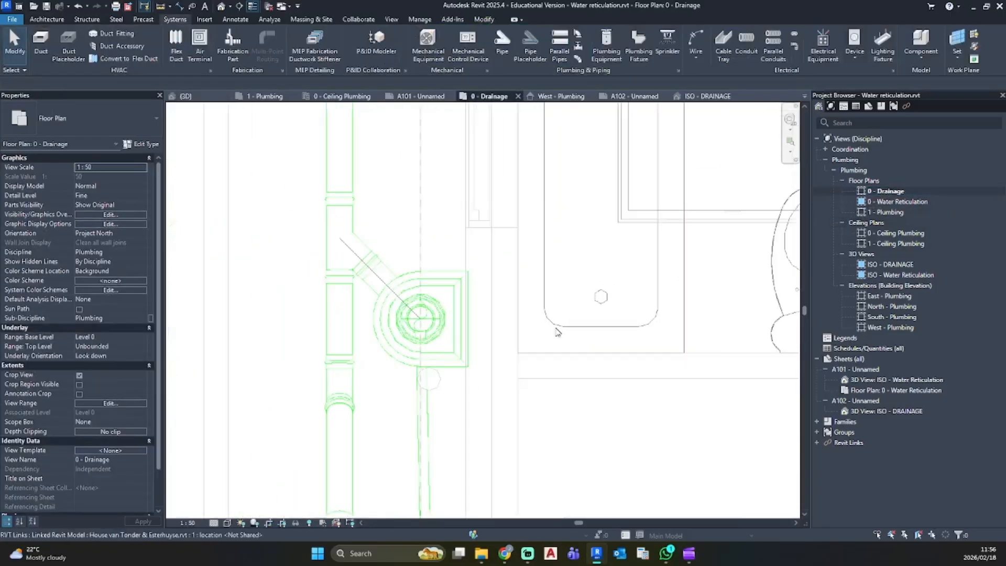
left_click(501, 53)
scroll(599, 303, "up", 5)
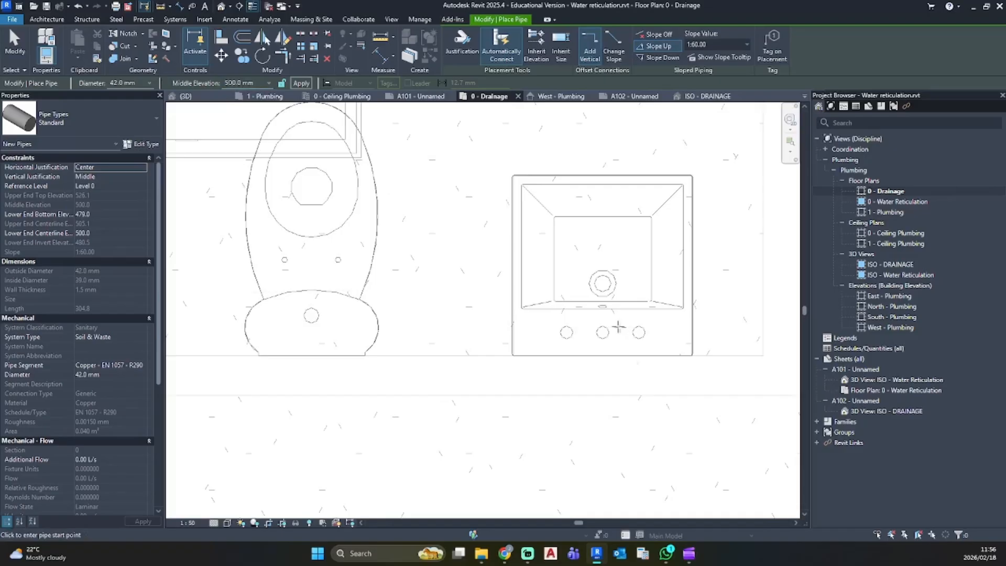
left_click(602, 332)
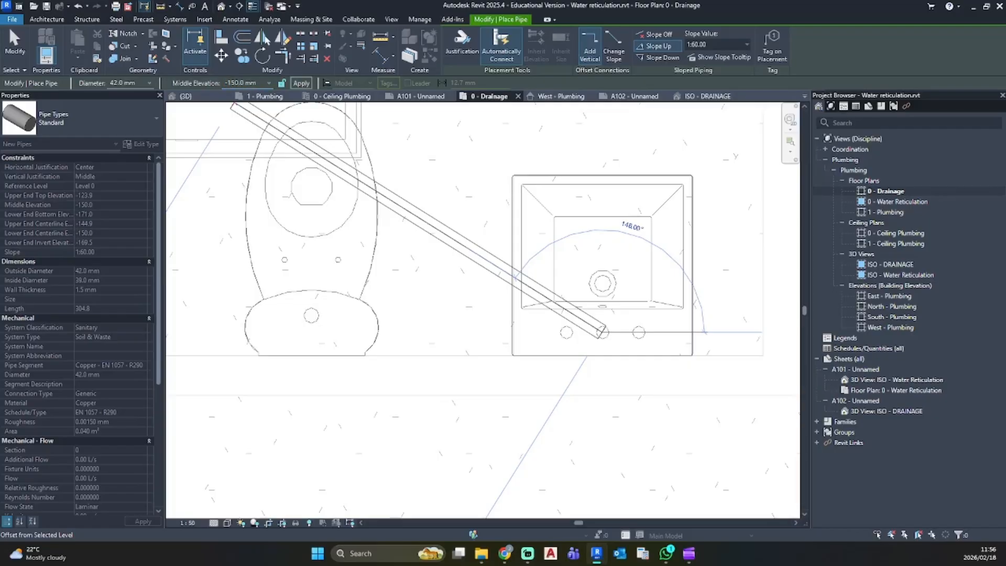
left_click(302, 83)
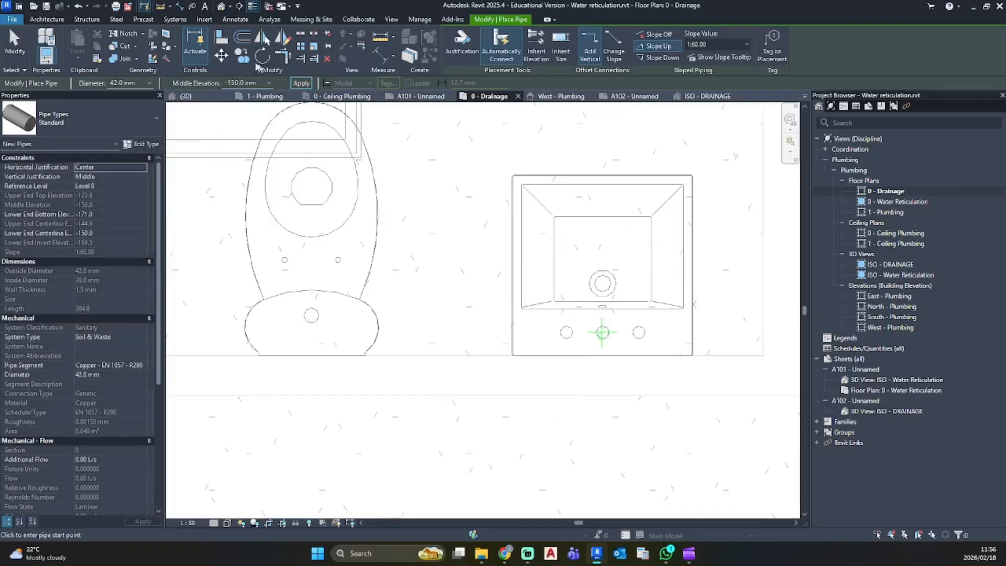
left_click(221, 7)
middle_click_drag(449, 298, 466, 352, "shift")
In the 0 - Drainage plan, set new 42 mm pipes to slope down at 1:60 from -150 mm middle elevation
double_click(889, 191)
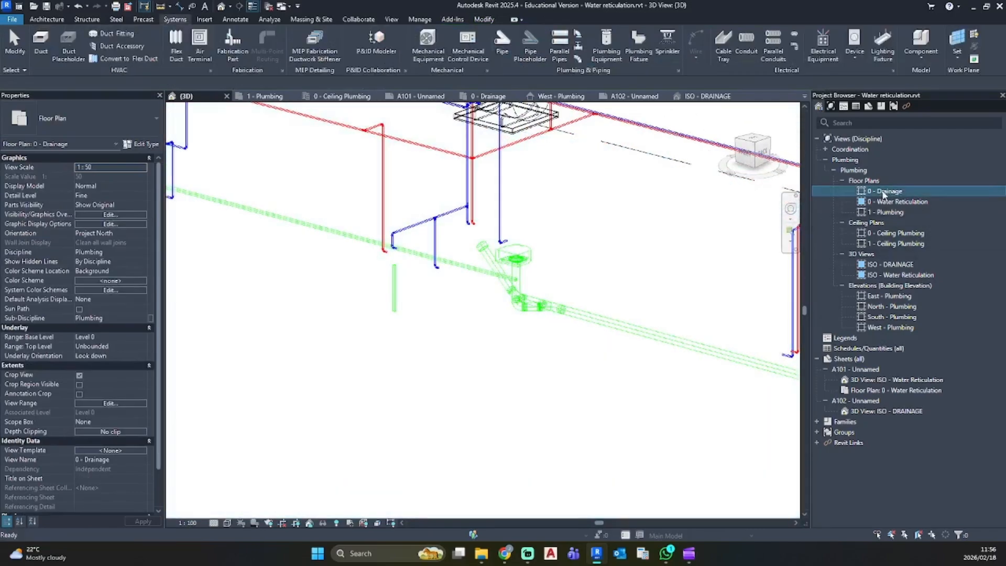
scroll(456, 288, "down", 4)
scroll(622, 324, "up", 3)
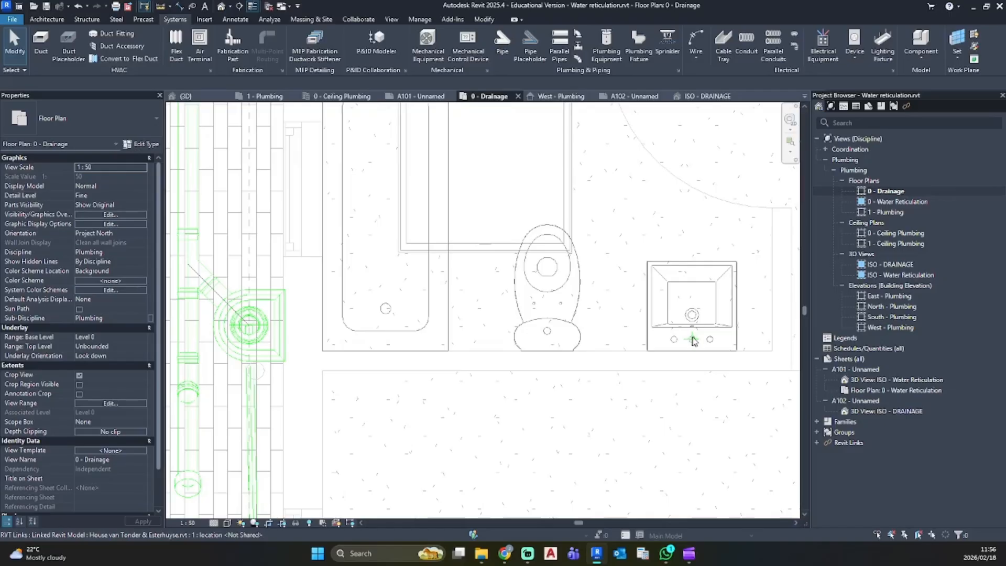
left_click(502, 44)
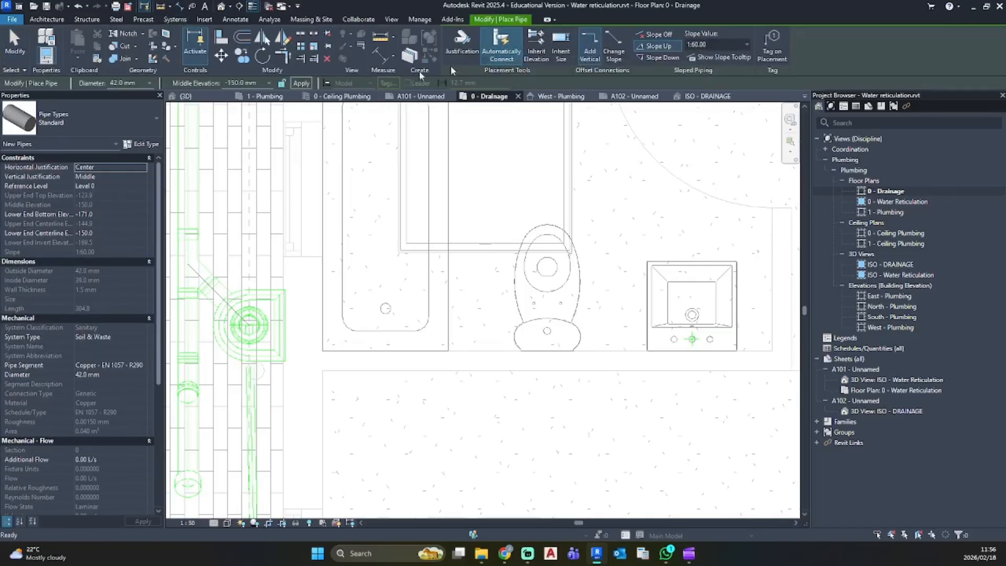
scroll(675, 338, "up", 3)
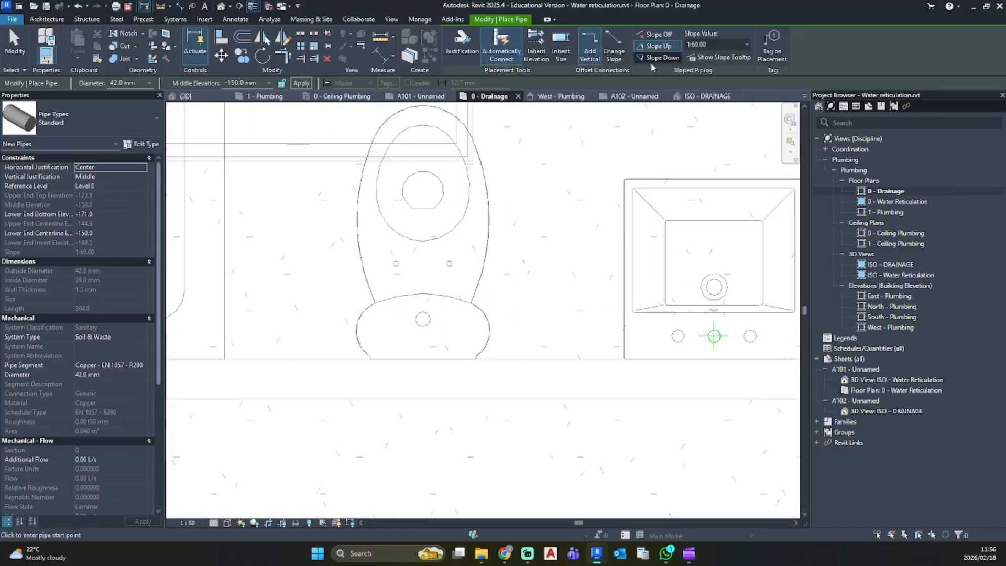
left_click(655, 58)
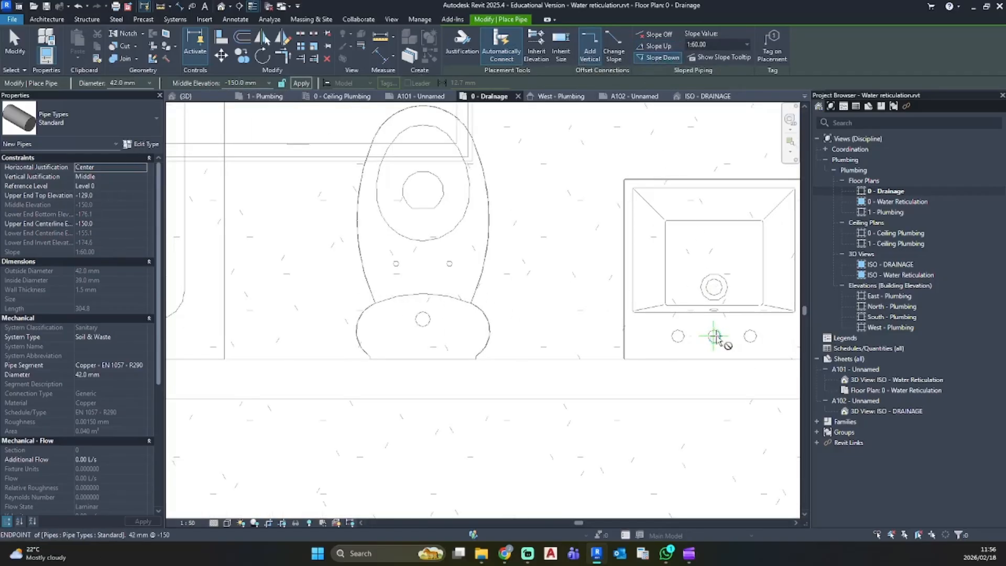
Try to draw the sloped waste pipe from the basin's vertical pipe to the gully's edge, and again to the gully's centre
left_click(714, 336)
scroll(351, 311, "down", 3)
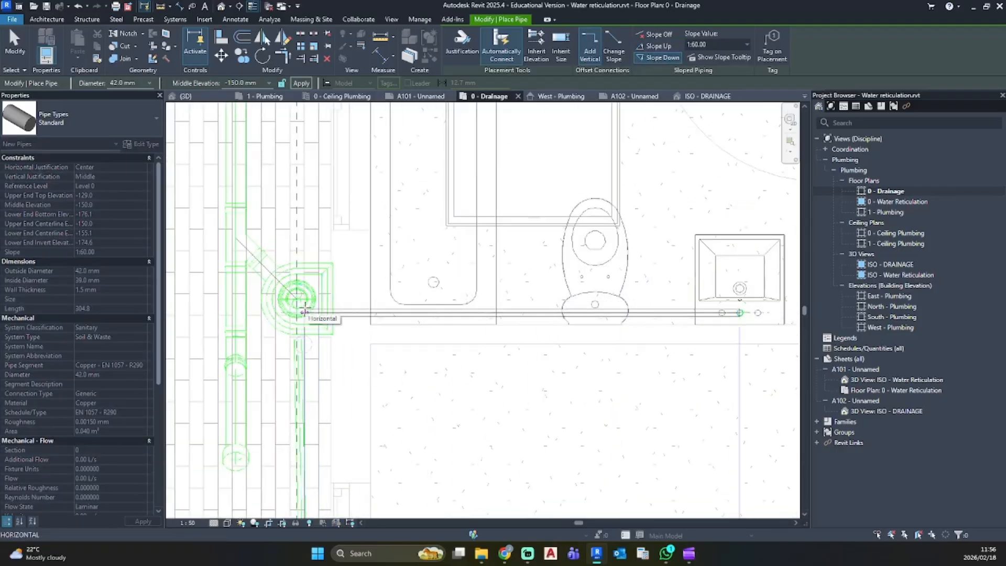
scroll(324, 310, "up", 2)
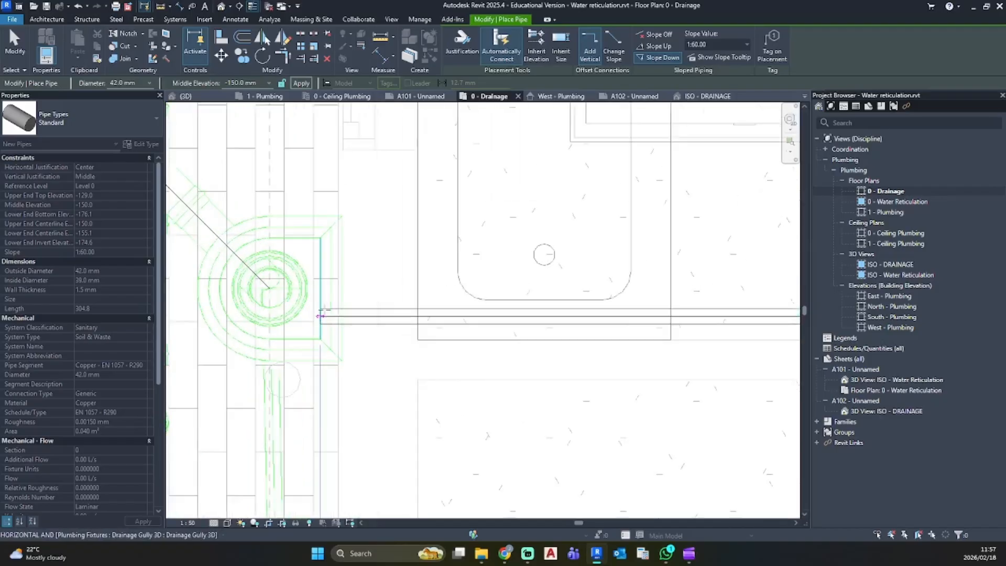
left_click(320, 316)
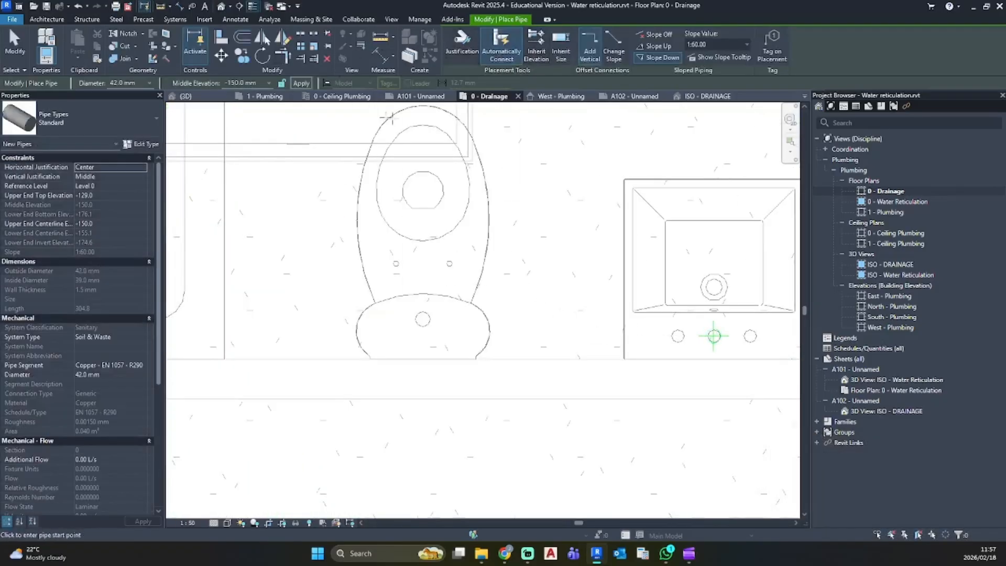
left_click(713, 336)
scroll(709, 335, "down", 2)
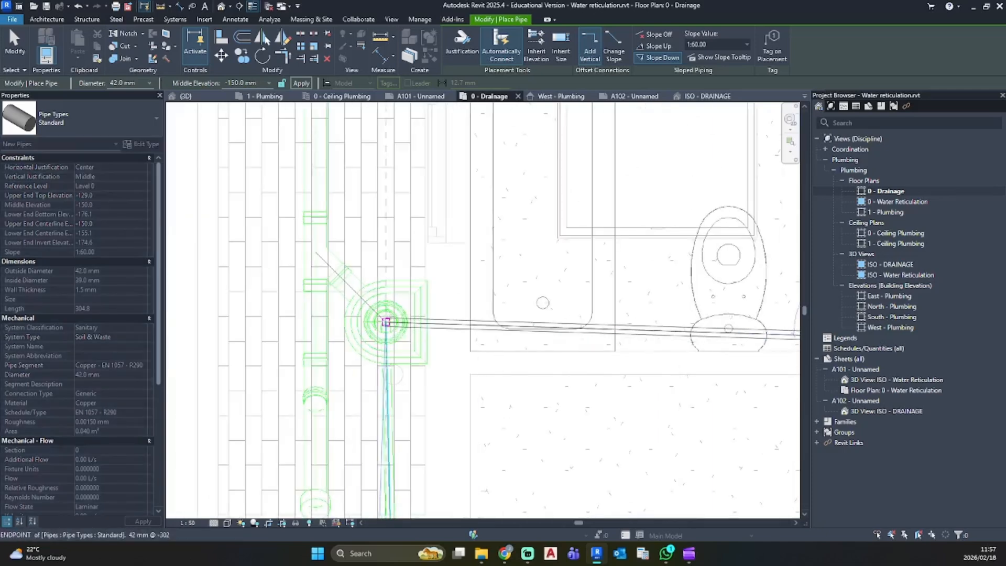
left_click(386, 322)
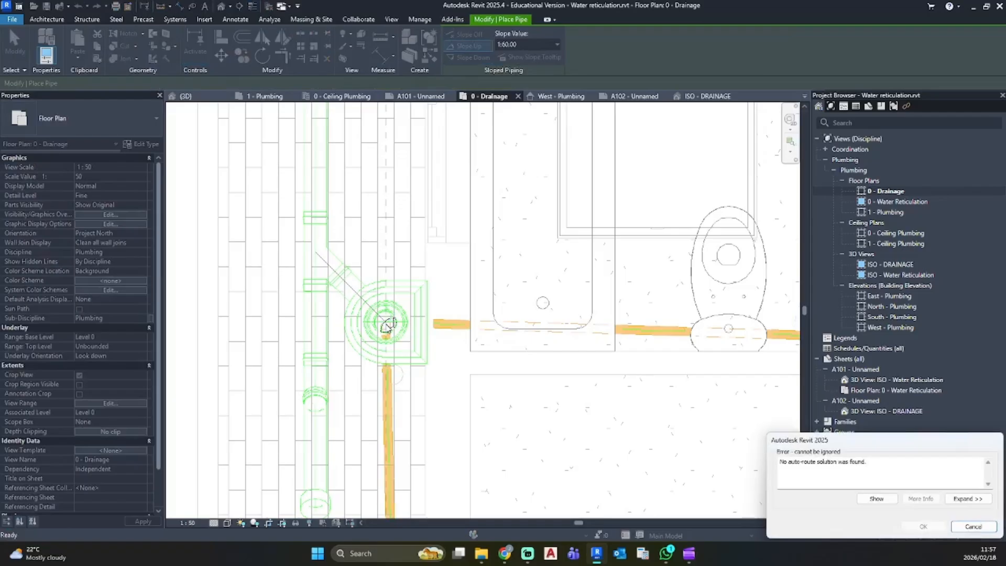
key("Escape")
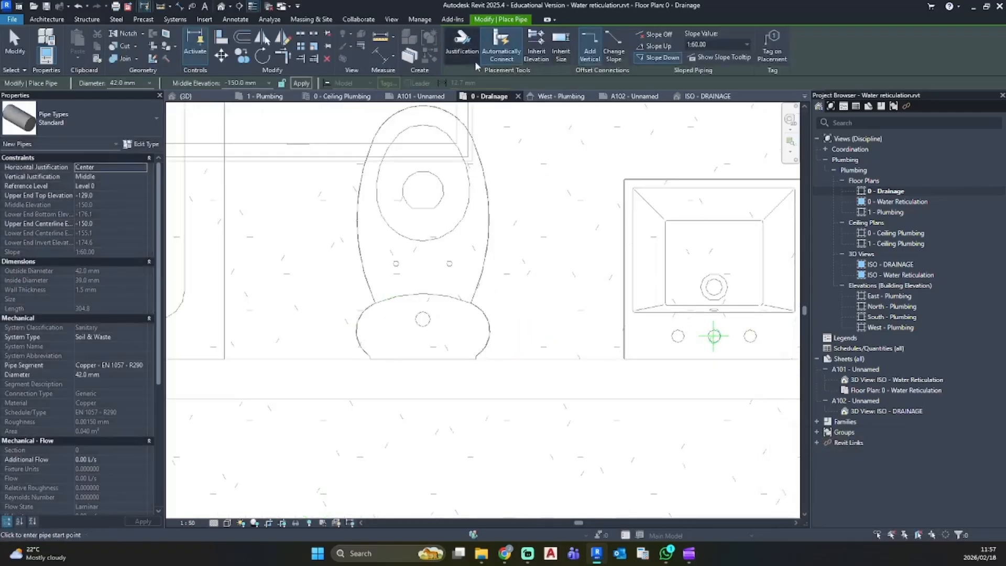
In the 3D view, pull the gully end of the long existing 42 mm waste pipe back to the side of the gully's vertical pipe
left_click(222, 7)
middle_click_drag(501, 319, 335, 325, "shift")
key("Escape")
key("Escape")
scroll(556, 343, "up", 2)
left_click(506, 310)
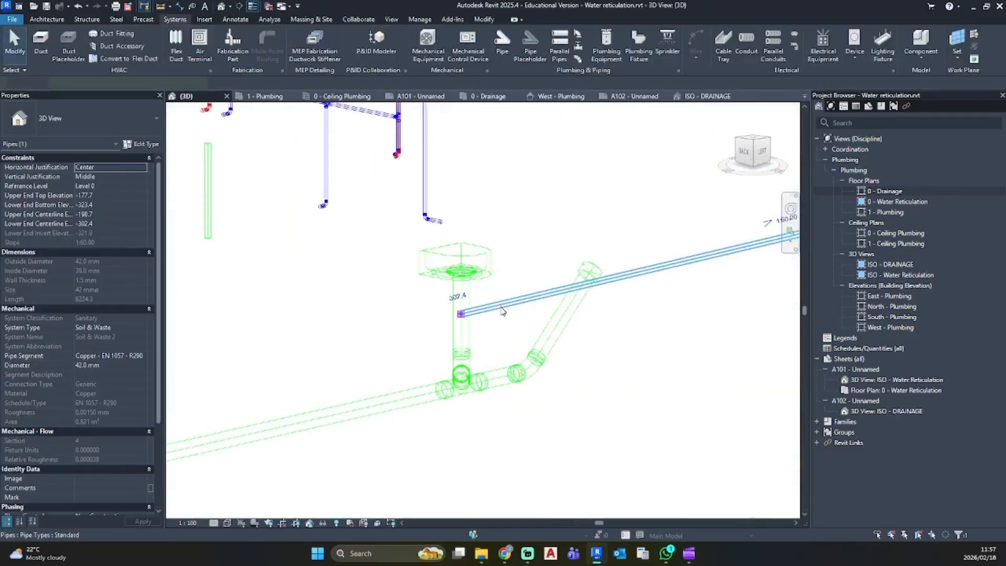
scroll(508, 314, "up", 3)
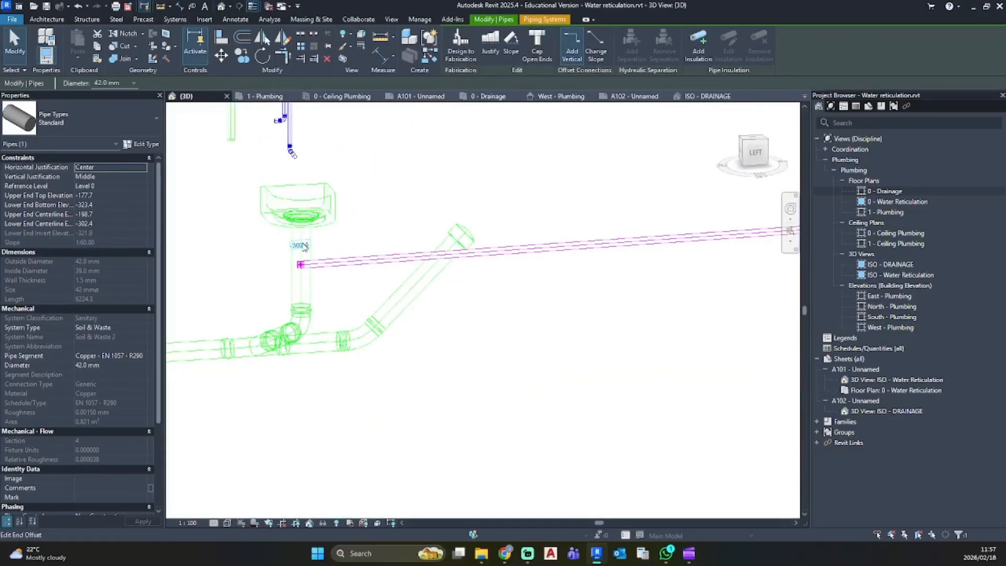
scroll(298, 243, "up", 4)
left_click_drag(304, 297, 337, 299)
left_click(368, 323)
scroll(368, 323, "down", 3)
middle_click_drag(369, 322, 345, 317, "shift")
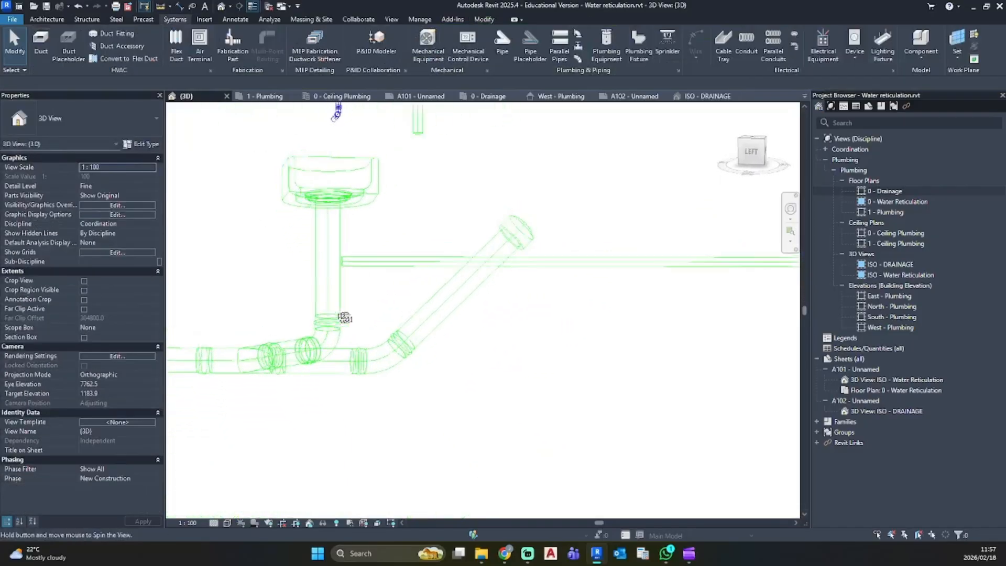
Draw a 42 mm waste pipe from the basin's vertical pipe at -150 mm, sloping down 1:60, with a bend beside the gully towards its centre
double_click(885, 192)
scroll(550, 250, "down", 5)
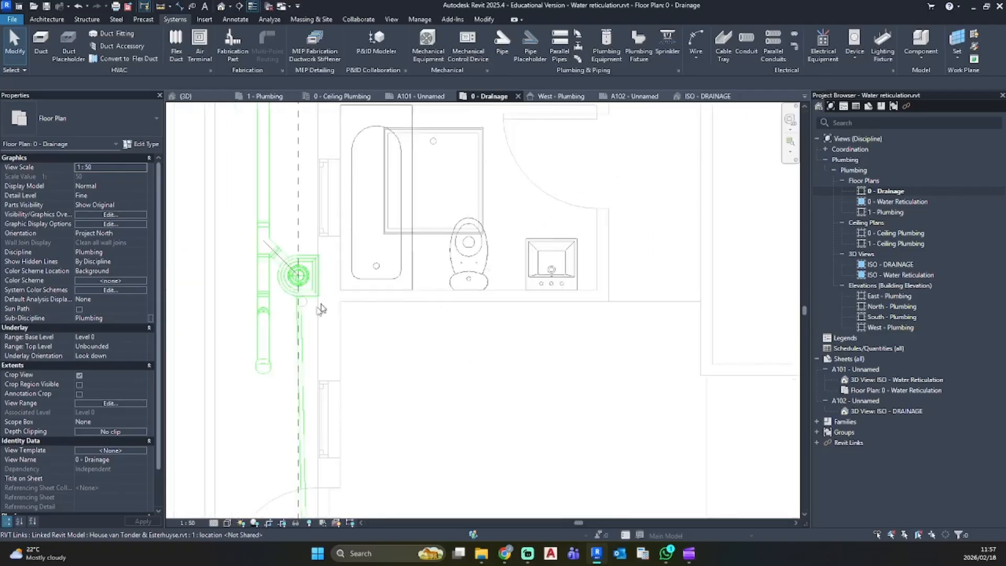
key("p")
key("i")
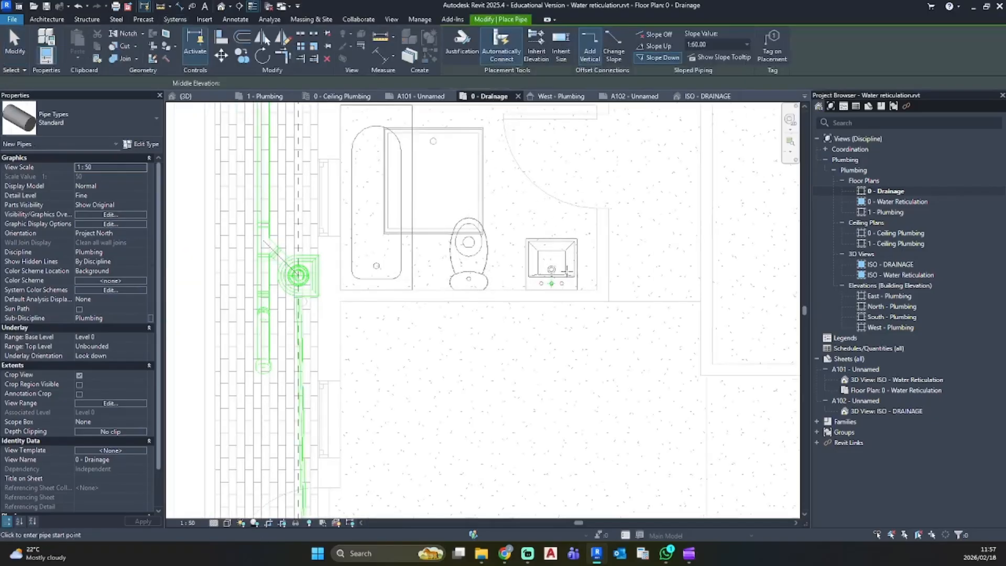
scroll(555, 275, "up", 3)
left_click(535, 296)
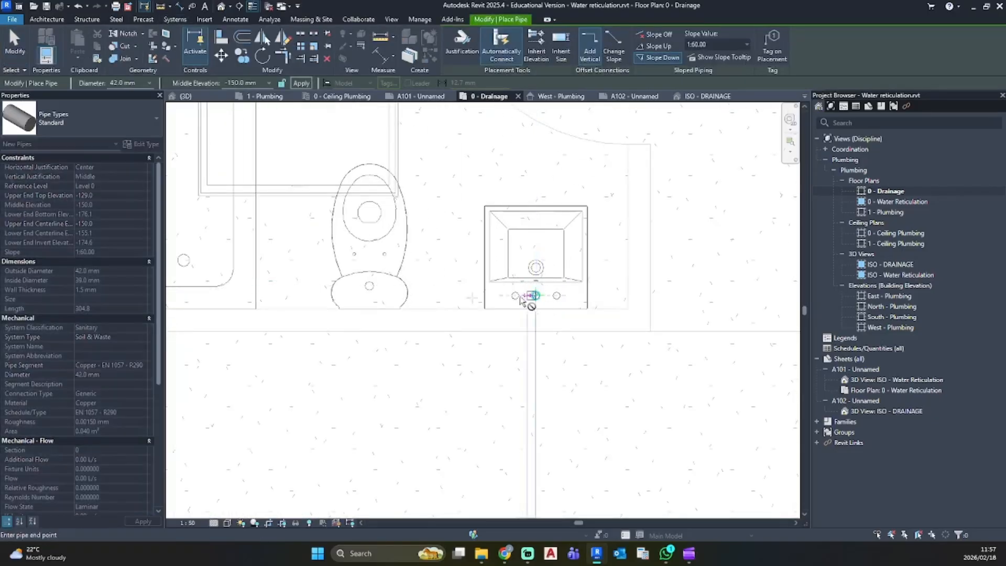
scroll(603, 290, "up", 5)
left_click(502, 303)
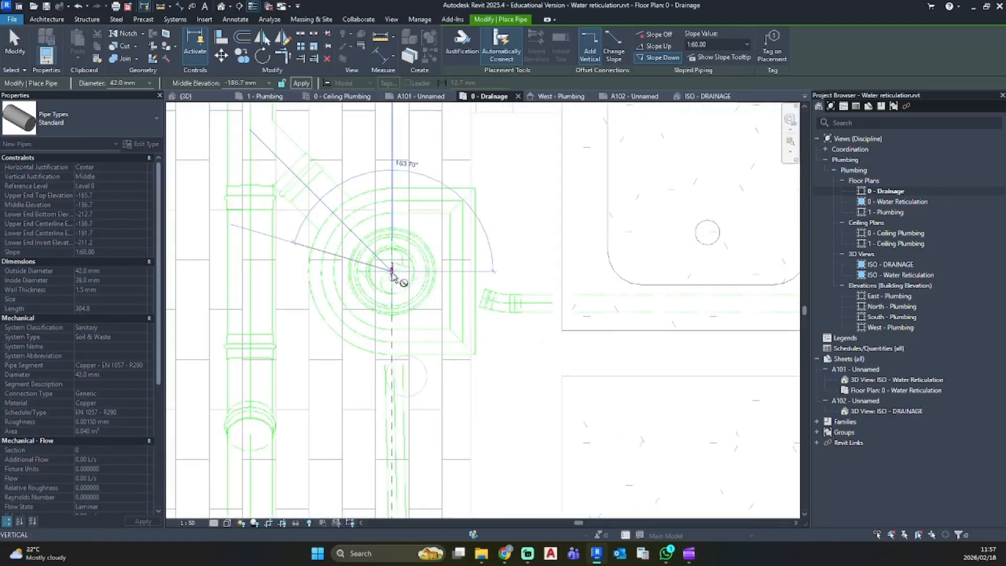
key("Escape")
key("Escape")
Check the basin waste pipe in 3D and adjust its gully end against the gully's vertical pipe in the ISO - DRAINAGE view
left_click(221, 6)
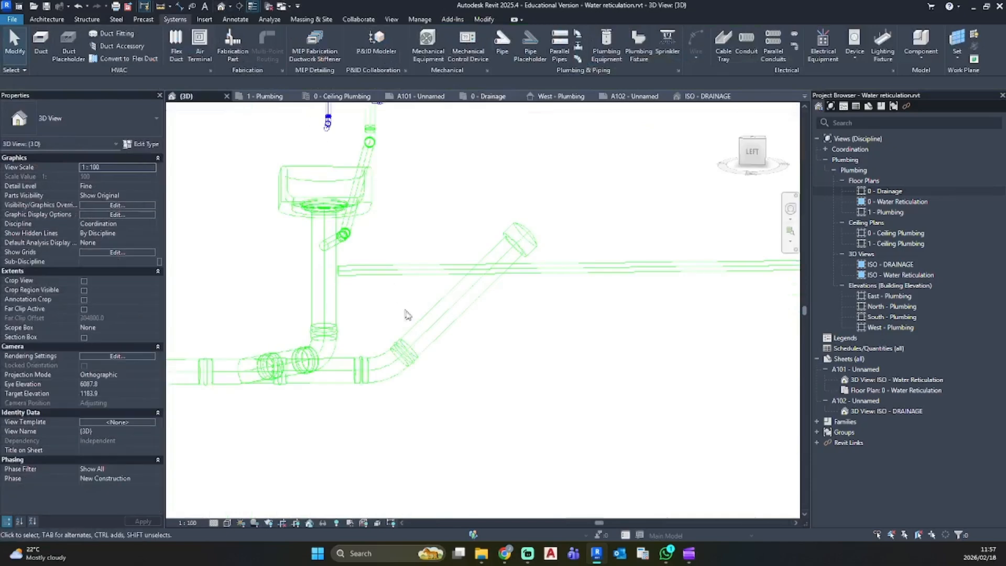
scroll(471, 330, "up", 5)
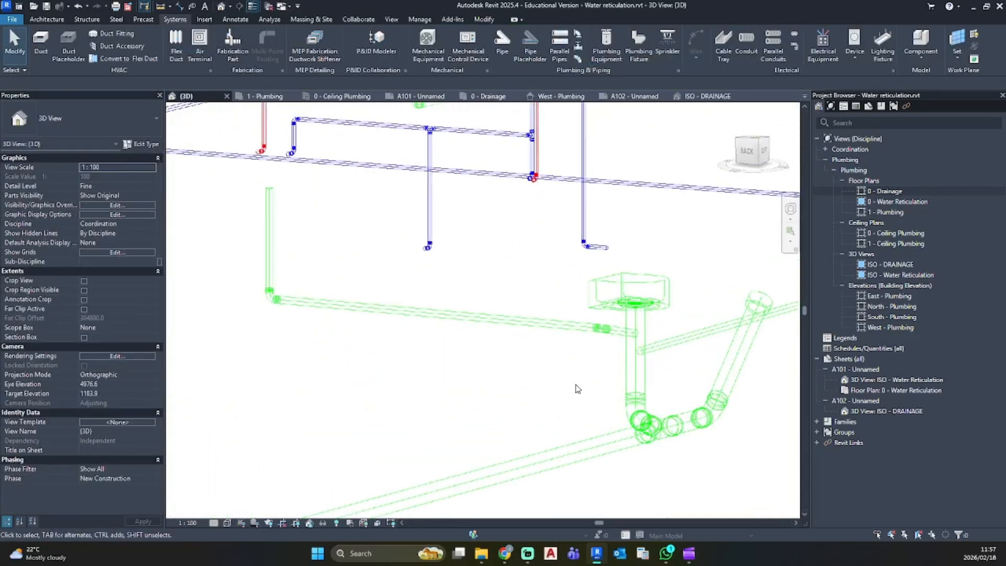
middle_click_drag(576, 389, 529, 324, "shift")
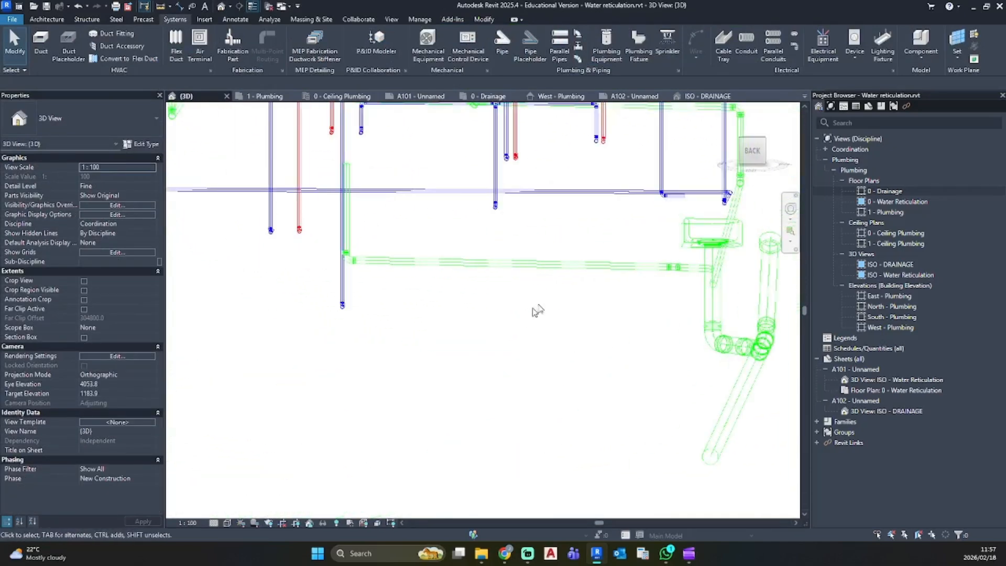
double_click(890, 264)
scroll(521, 321, "up", 4)
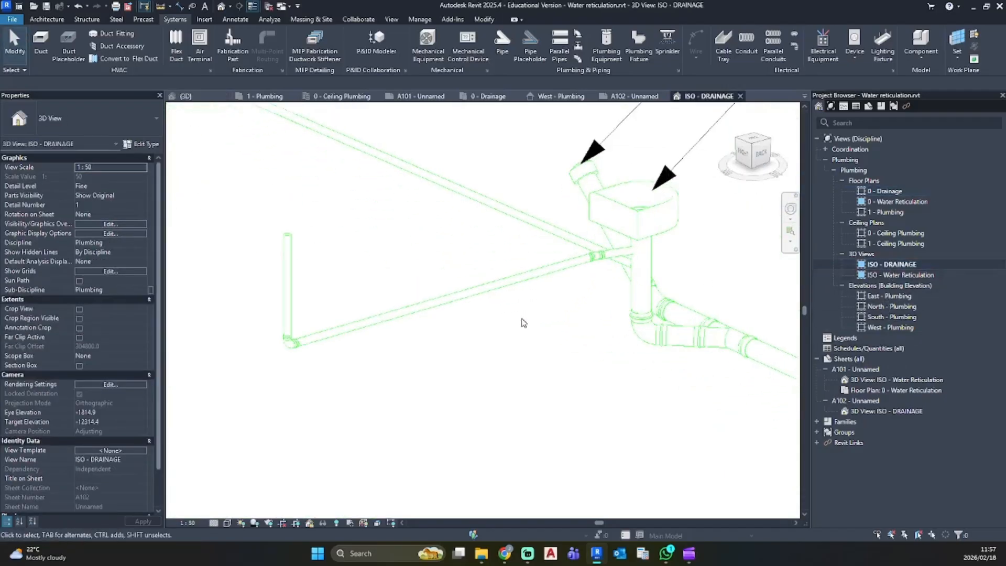
left_click(543, 231)
scroll(649, 276, "up", 7)
left_click_drag(655, 282, 663, 287)
left_click(645, 340)
key("Escape")
scroll(530, 404, "down", 5)
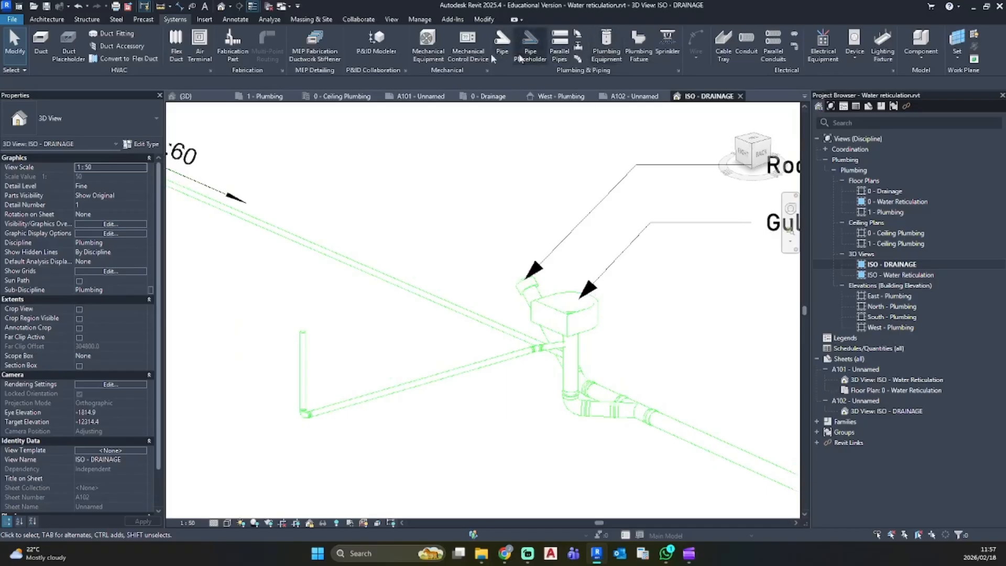
Add a spot slope annotation above the basin waste pipe in the ISO - DRAINAGE view
left_click(237, 20)
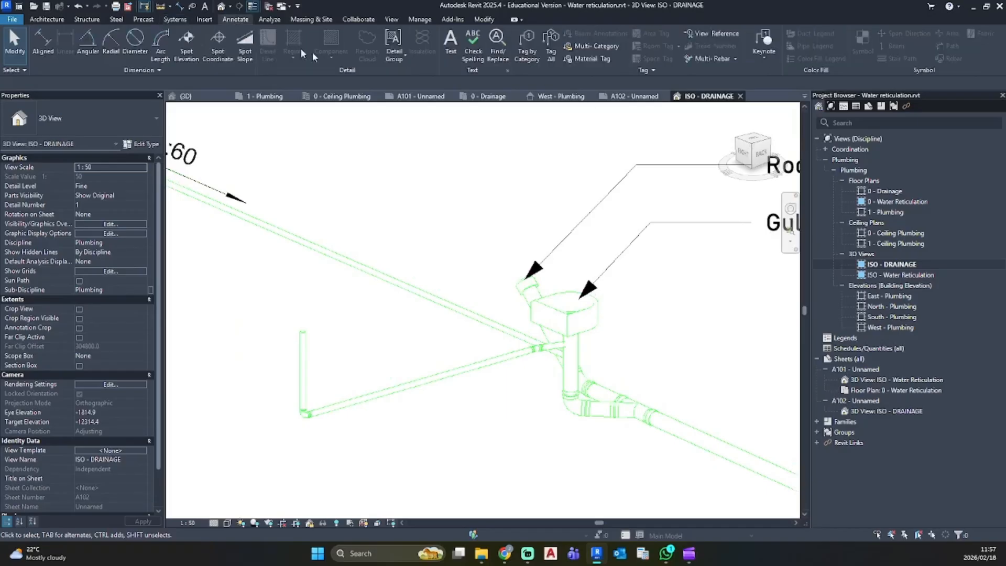
left_click(246, 46)
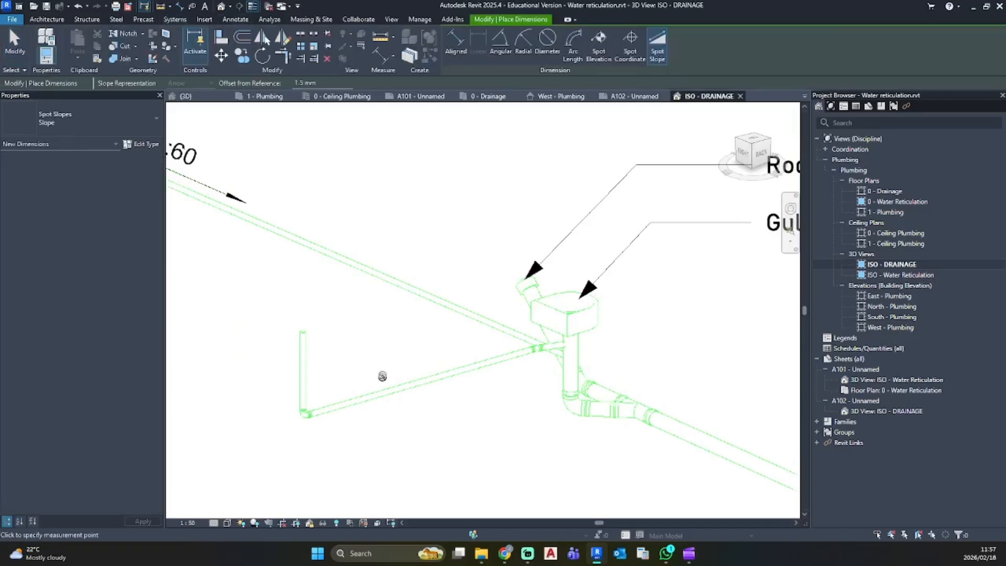
left_click(339, 398)
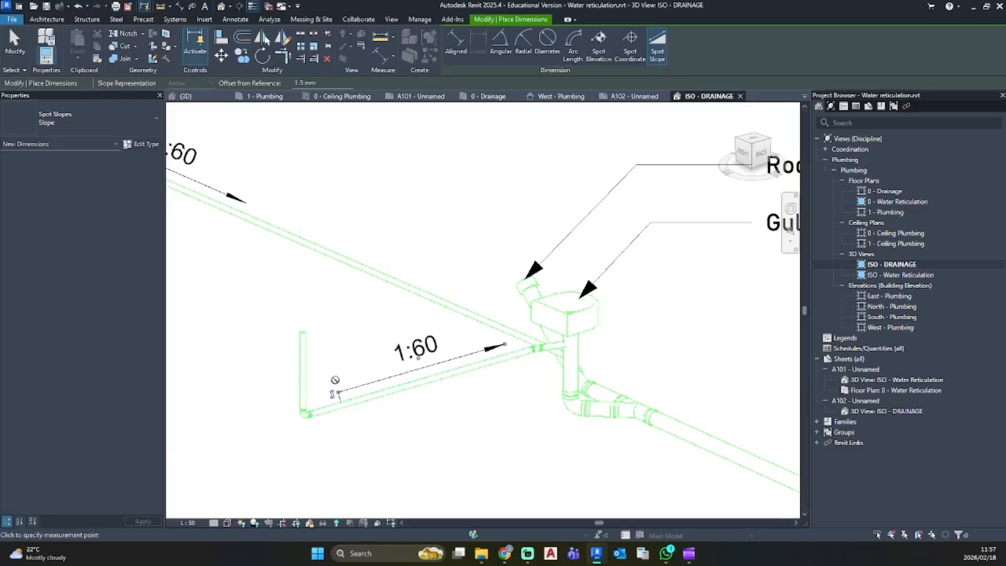
key("Escape")
key("Escape")
scroll(377, 326, "down", 6)
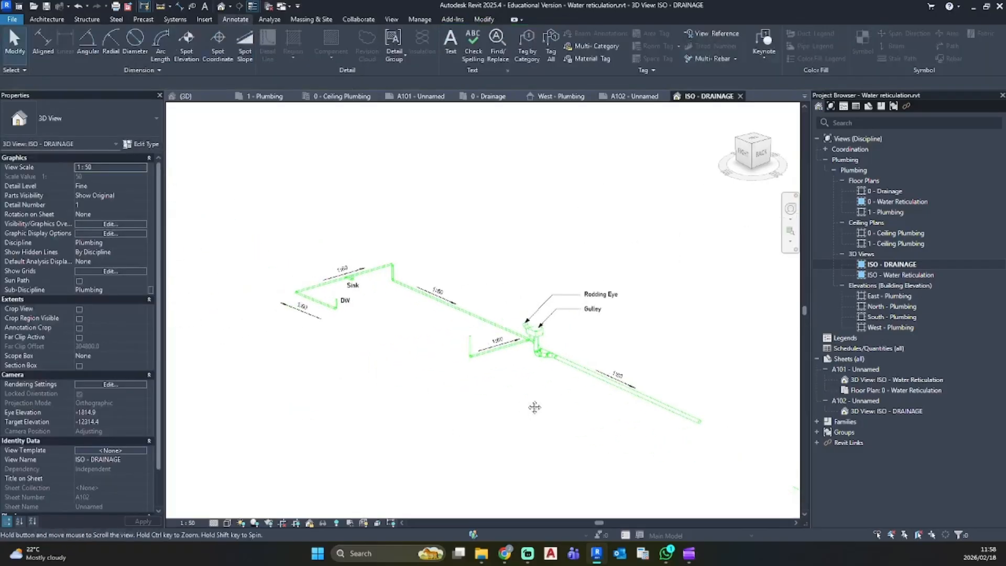
Place the text label "WHB" above the vertical riser of the short branch near the gulley in the ISO - DRAINAGE view
scroll(504, 373, "up", 2)
key("t")
key("x")
scroll(503, 373, "up", 4)
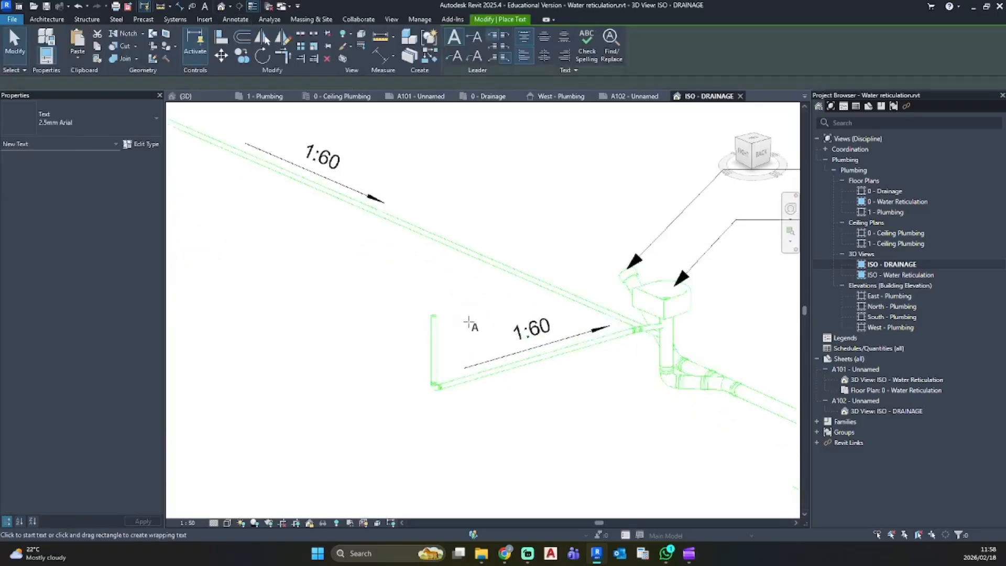
left_click(411, 275)
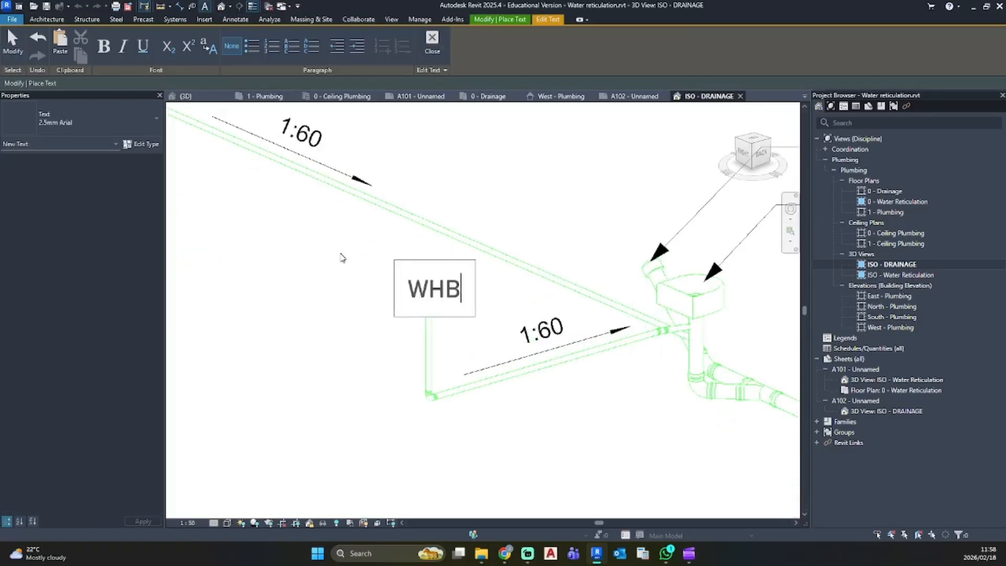
type("WHB")
left_click(341, 258)
scroll(431, 284, "up", 3)
left_click(406, 271)
left_click_drag(379, 242, 369, 270)
key("Escape")
scroll(409, 366, "down", 6)
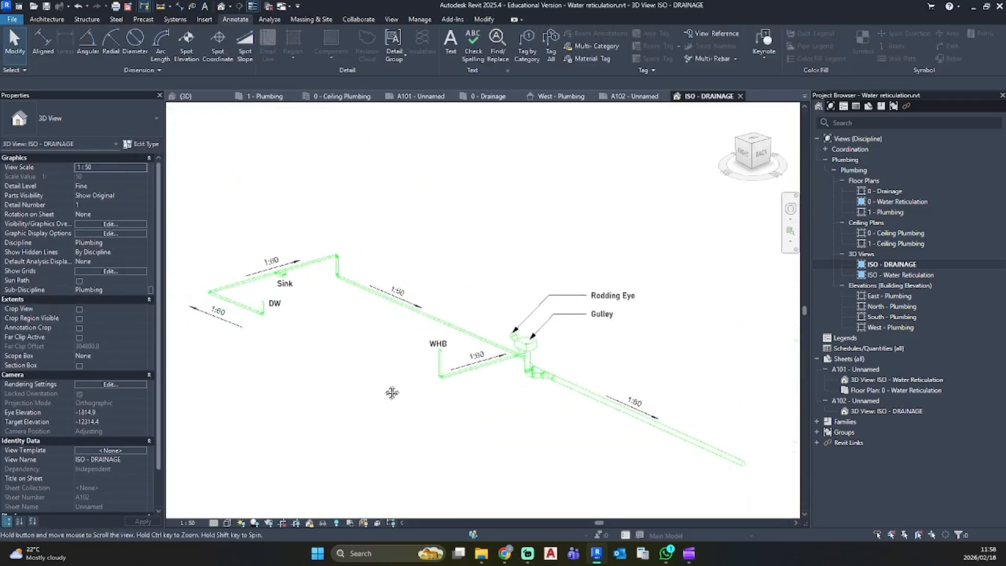
middle_click_drag(392, 392, 397, 389)
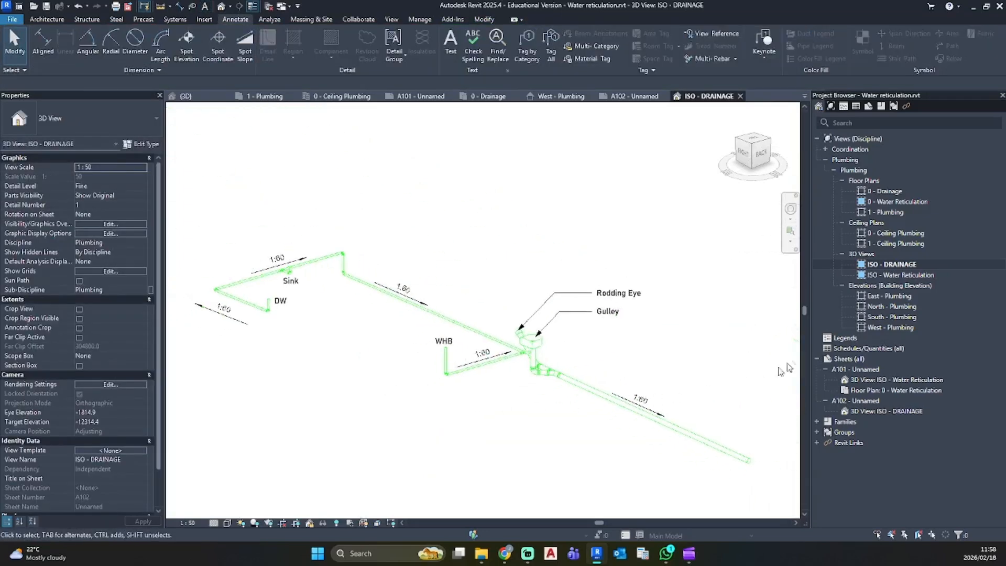
Open the 0 - Drainage floor plan at the bath beside the gulley
double_click(882, 189)
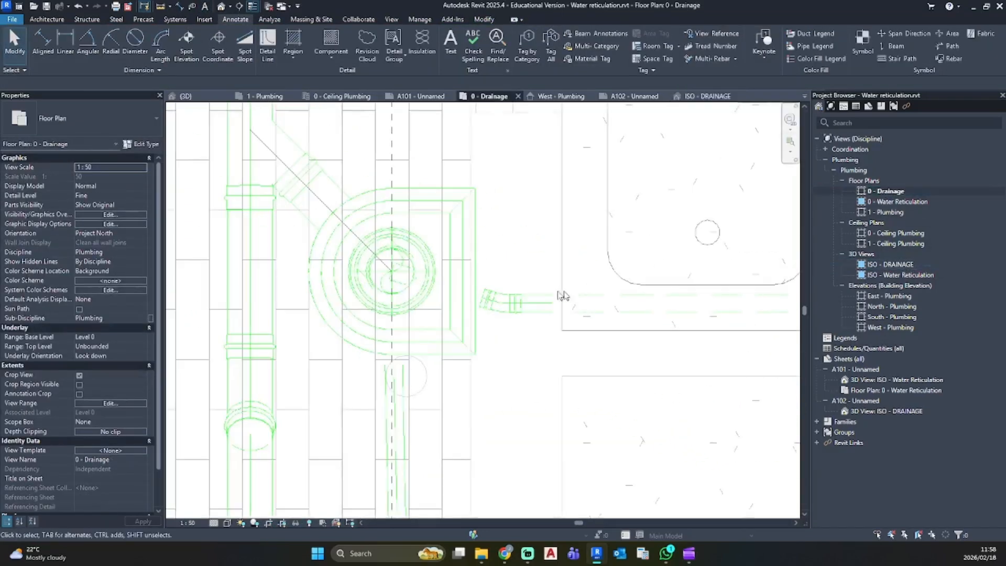
scroll(561, 292, "down", 3)
scroll(465, 324, "up", 2)
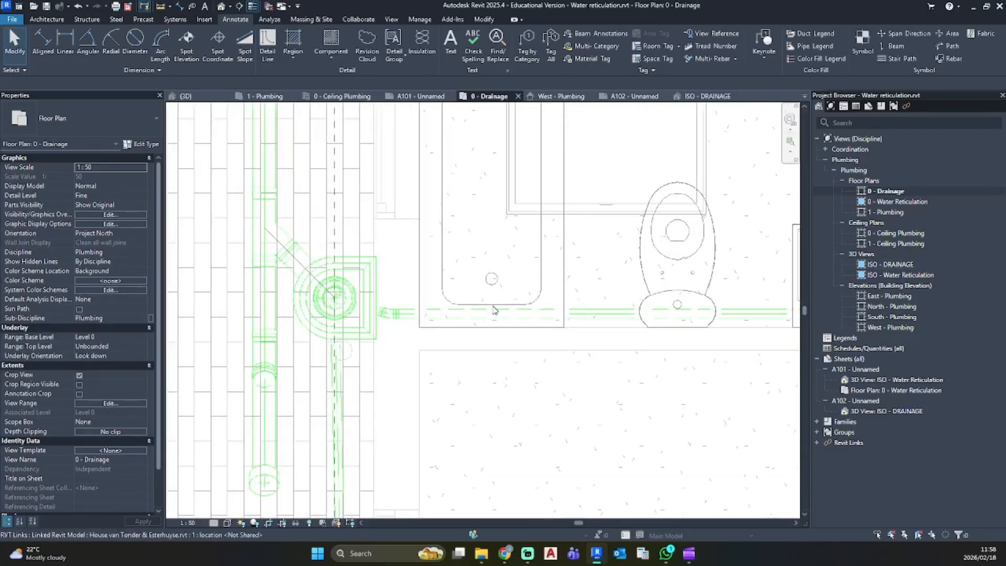
scroll(493, 308, "up", 3)
left_click(690, 334)
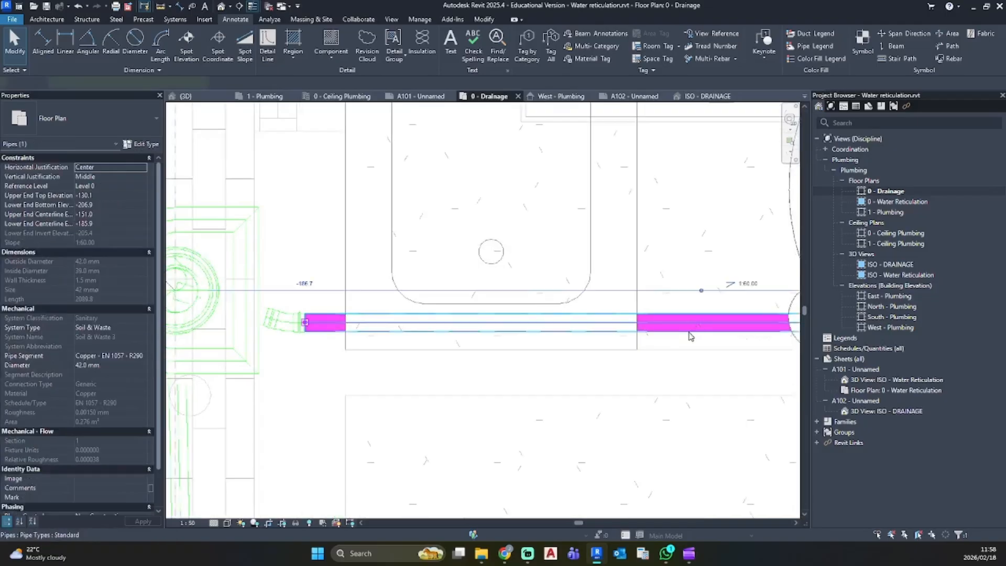
key("p")
key("i")
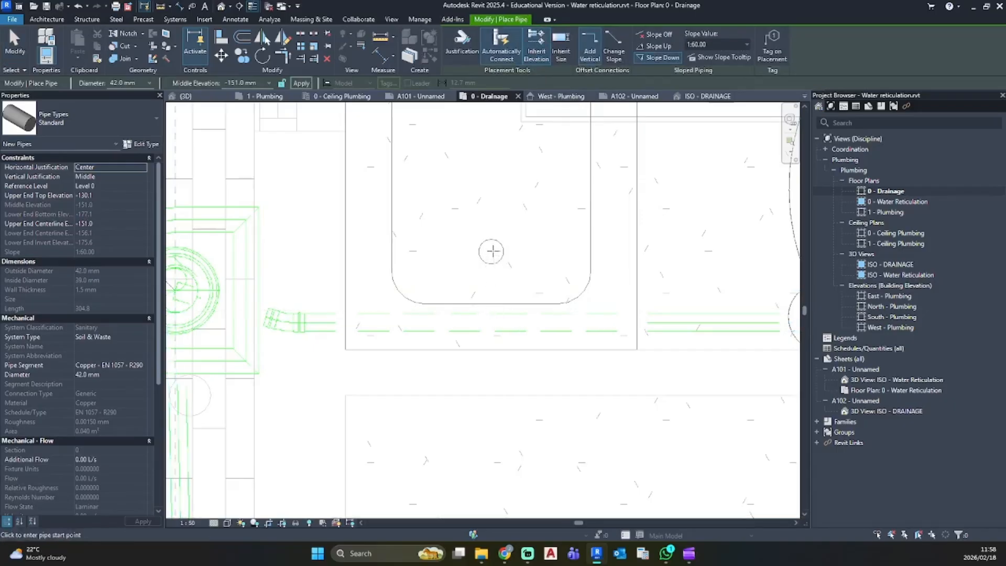
key("Escape")
Draw a vertical detail line about 420 mm long from the bath outlet's centre down across the horizontal waste pipe
key("d")
key("l")
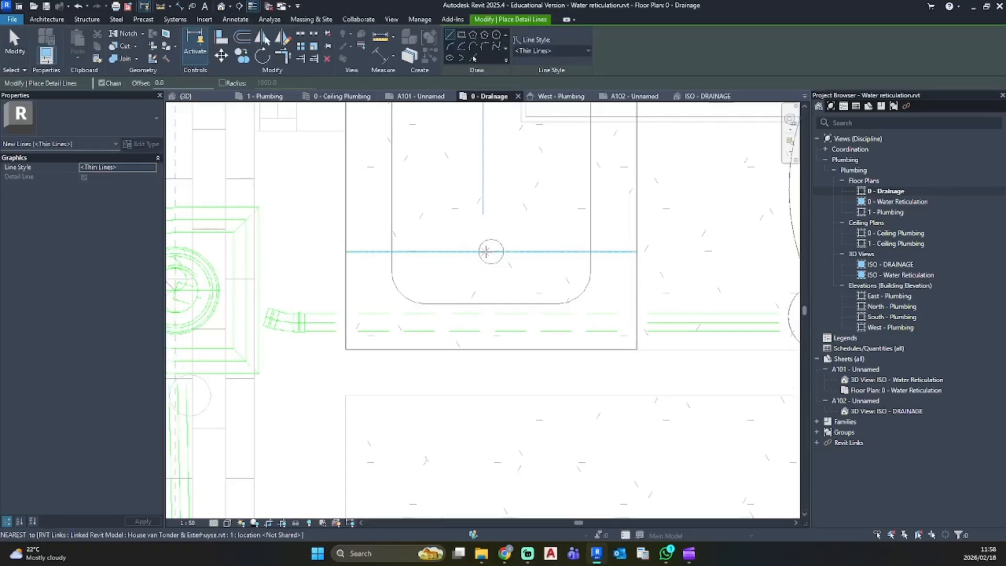
left_click(491, 251)
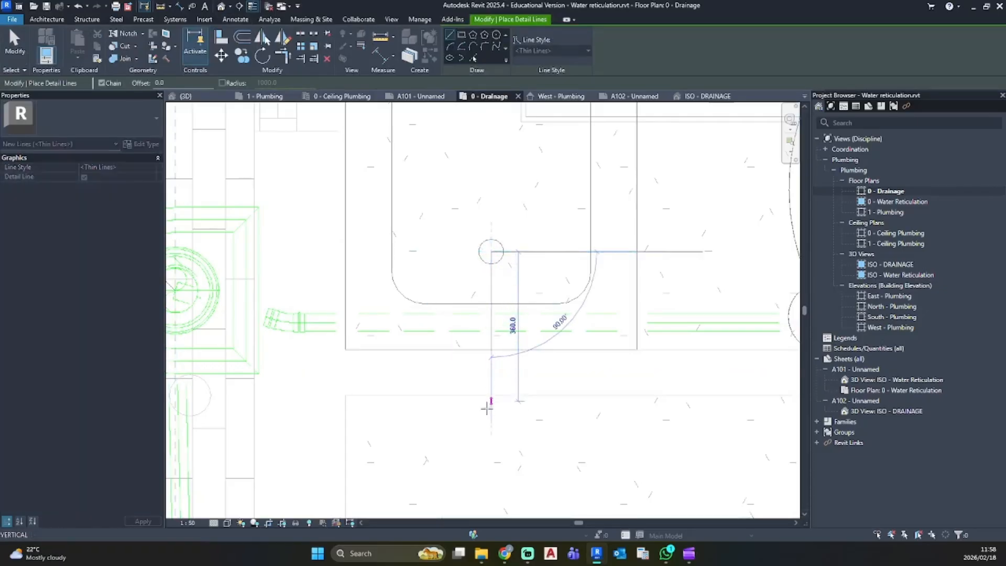
left_click(491, 425)
key("Escape")
key("Escape")
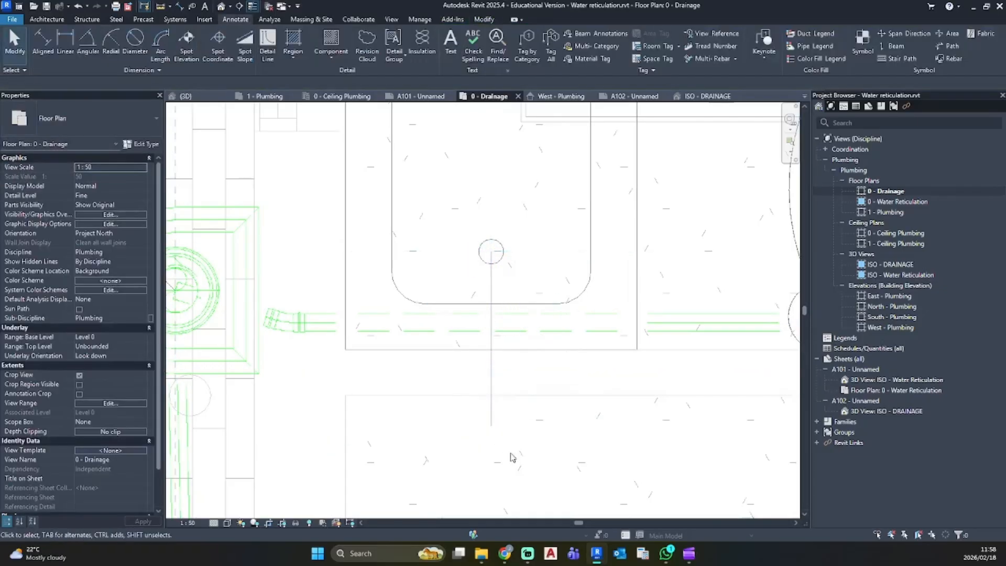
Draw a 42 mm pipe sloping up at 1:60 from the horizontal waste pipe to the bath outlet's centre
left_click(676, 329)
key("c")
key("s")
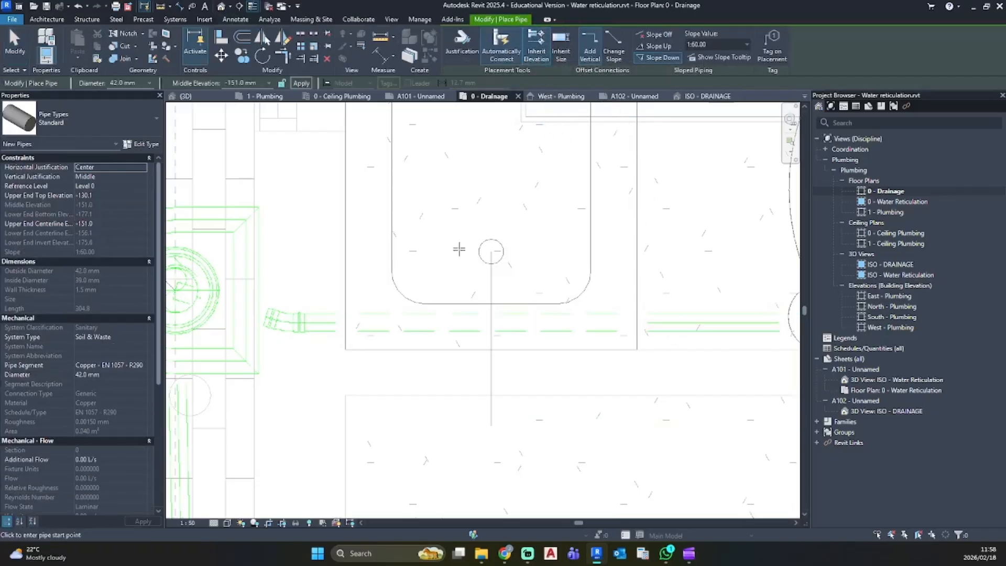
scroll(495, 318, "up", 2)
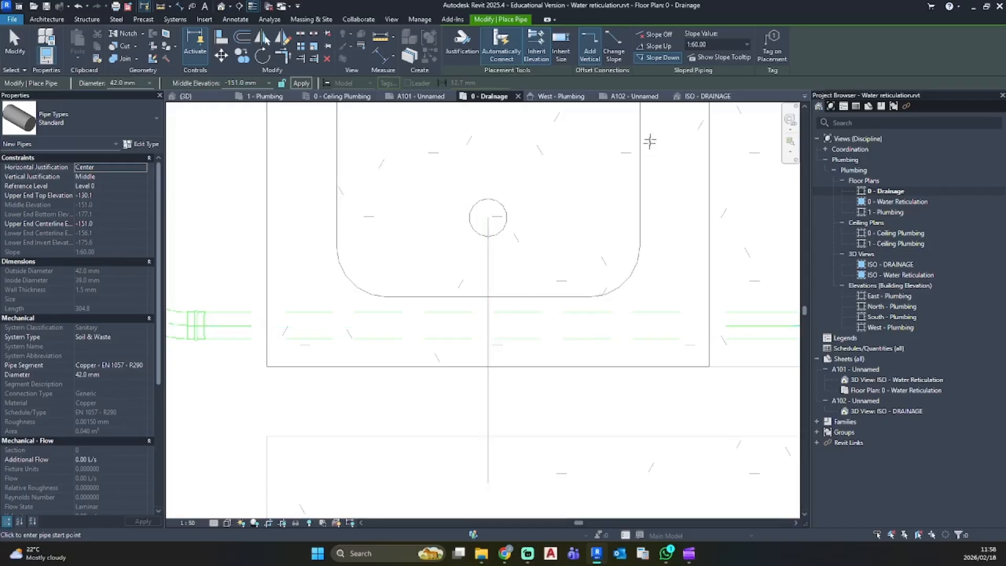
left_click(657, 46)
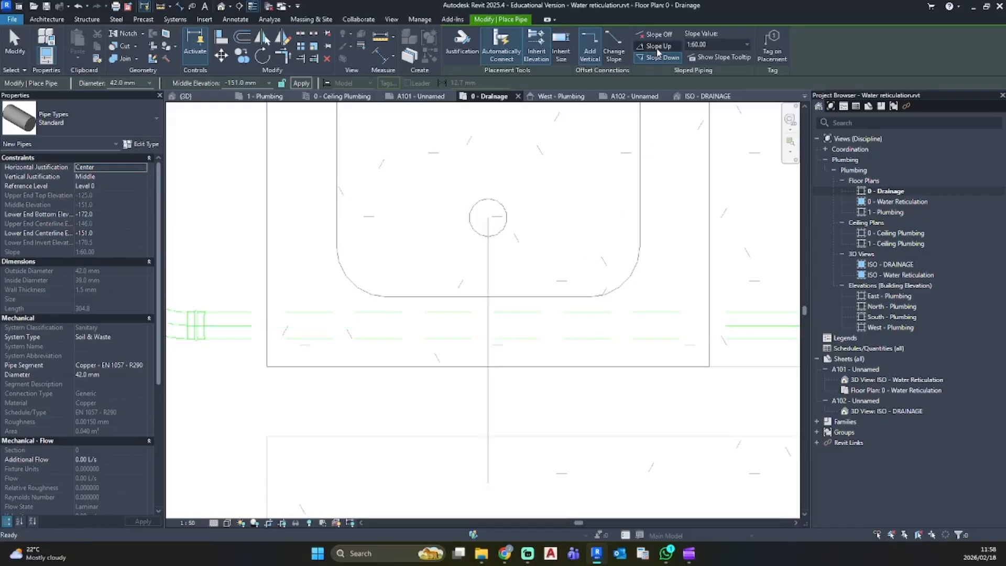
left_click(488, 325)
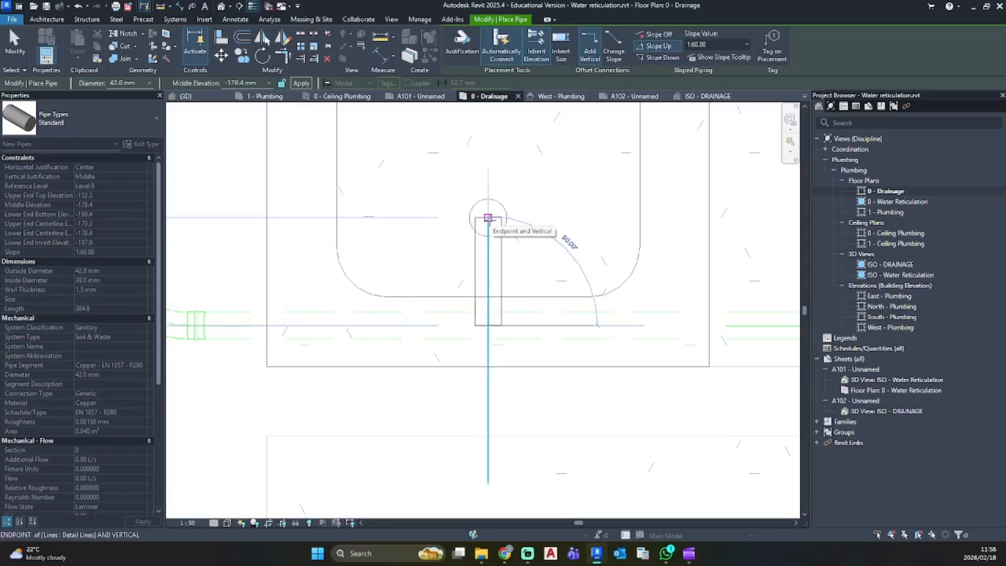
left_click(487, 218)
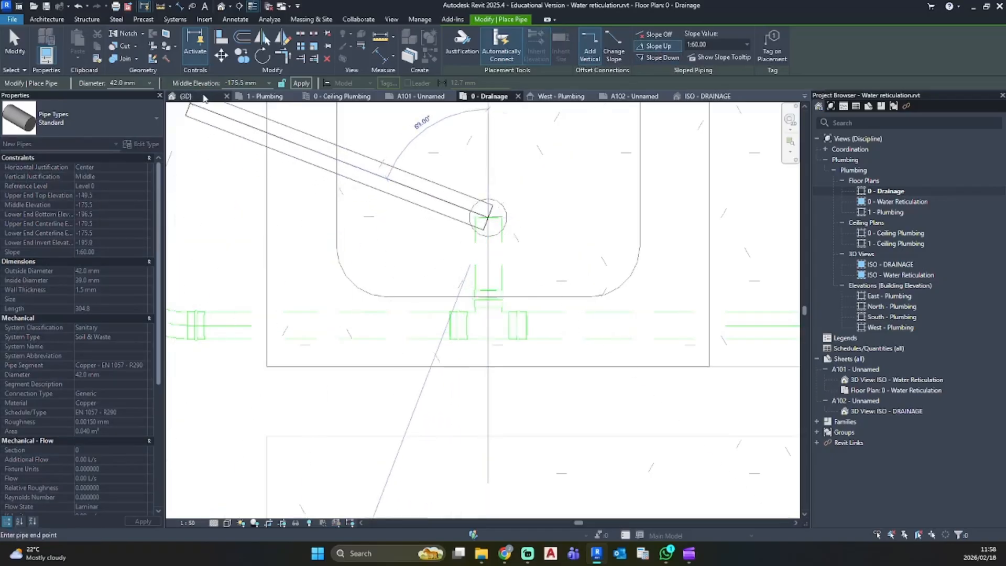
Inspect the new bath branch and its tee on the waste pipe in the default 3D view
left_click(265, 96)
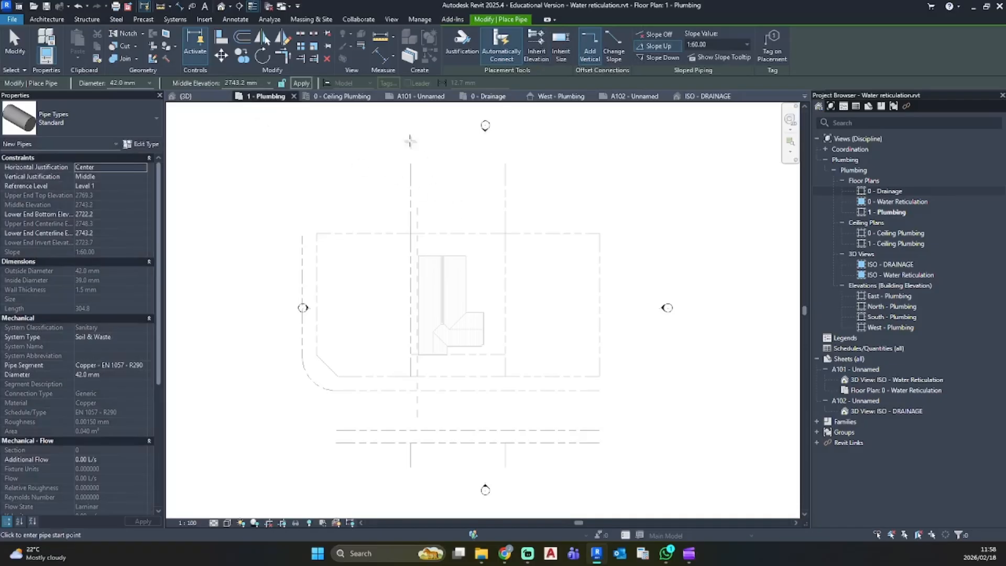
double_click(890, 191)
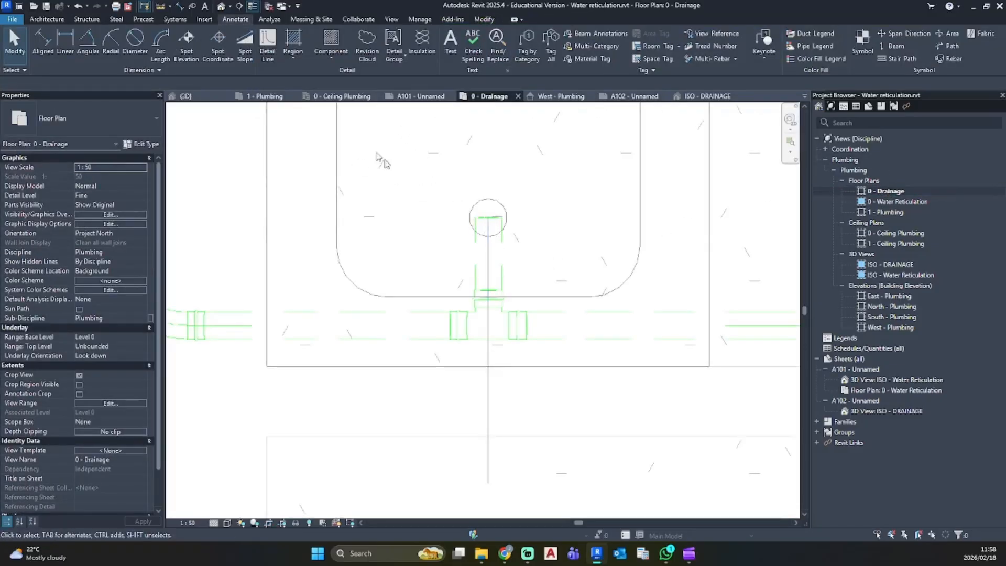
left_click(222, 7)
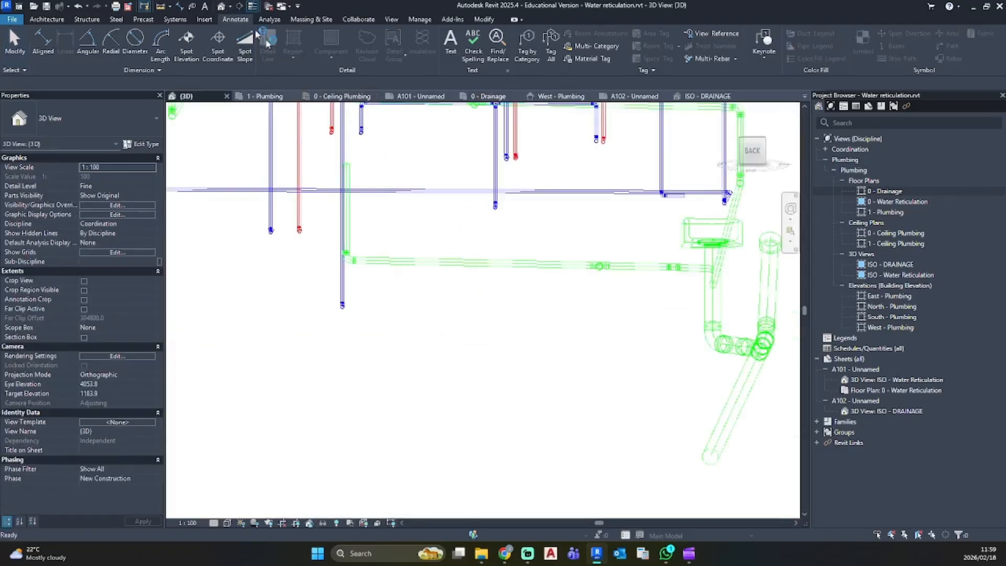
middle_click_drag(465, 292, 511, 332, "shift")
scroll(482, 296, "up", 5)
scroll(482, 297, "down", 2)
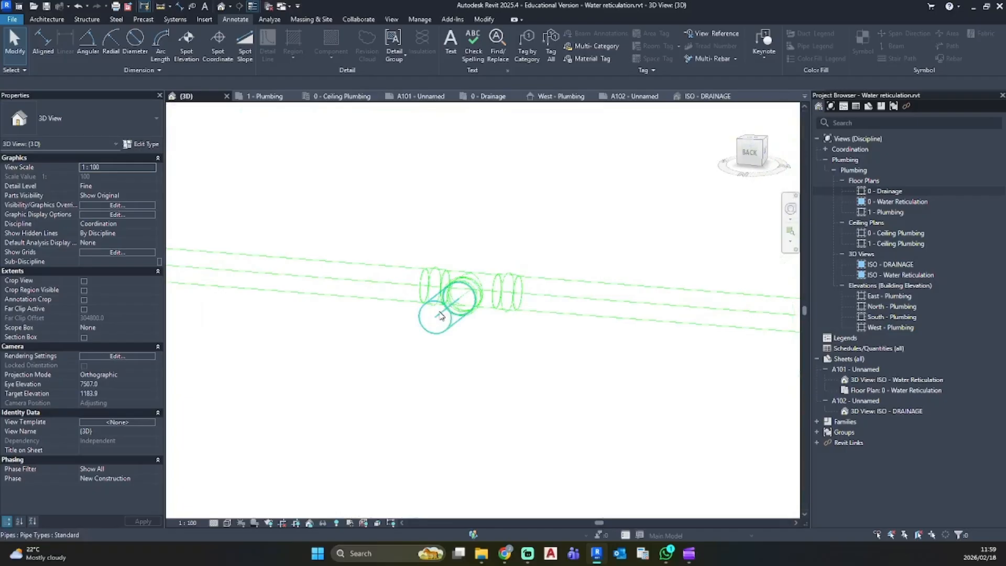
scroll(440, 316, "down", 3)
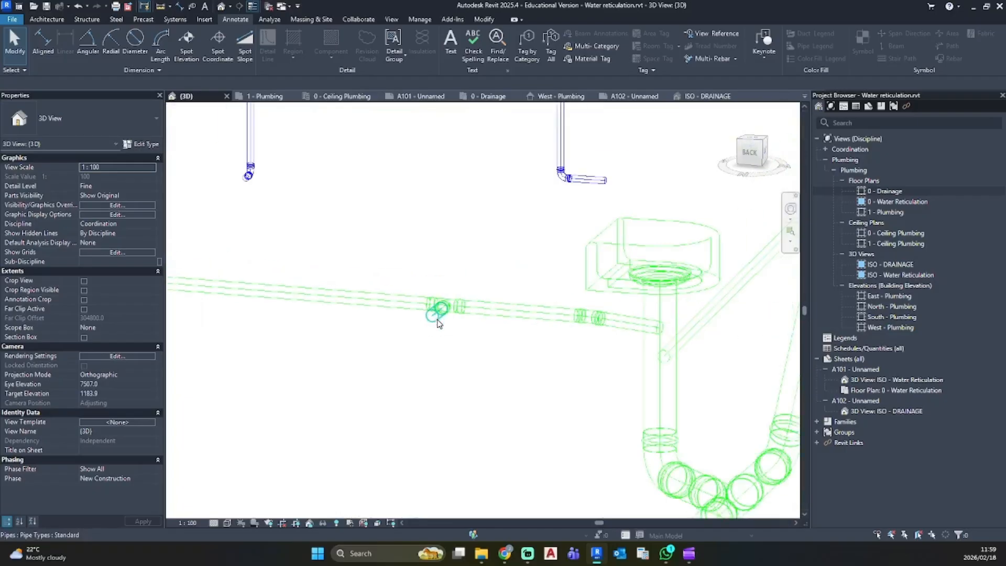
Delete the vertical detail line through the bath outlet in the 0 - Drainage floor plan
double_click(885, 191)
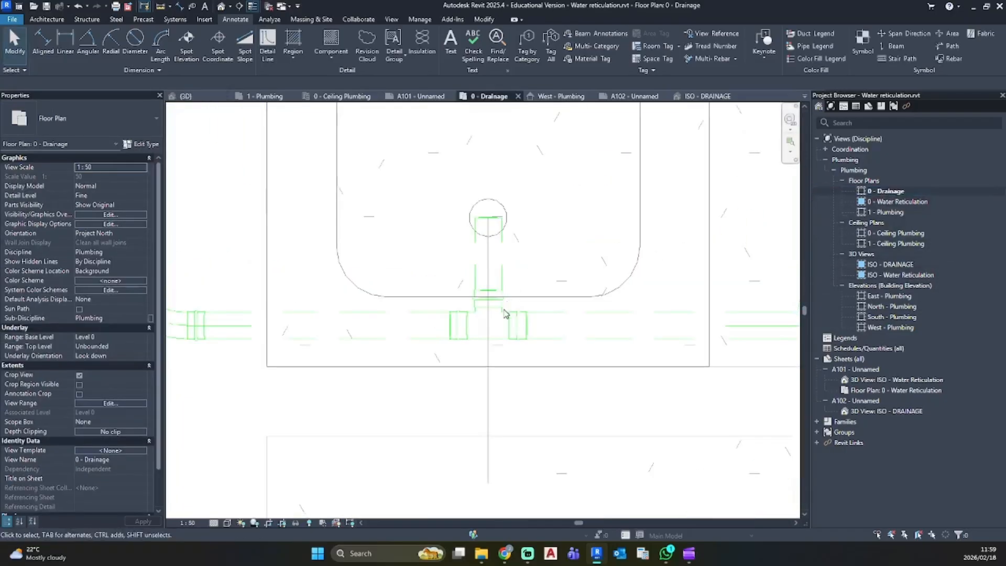
left_click(488, 301)
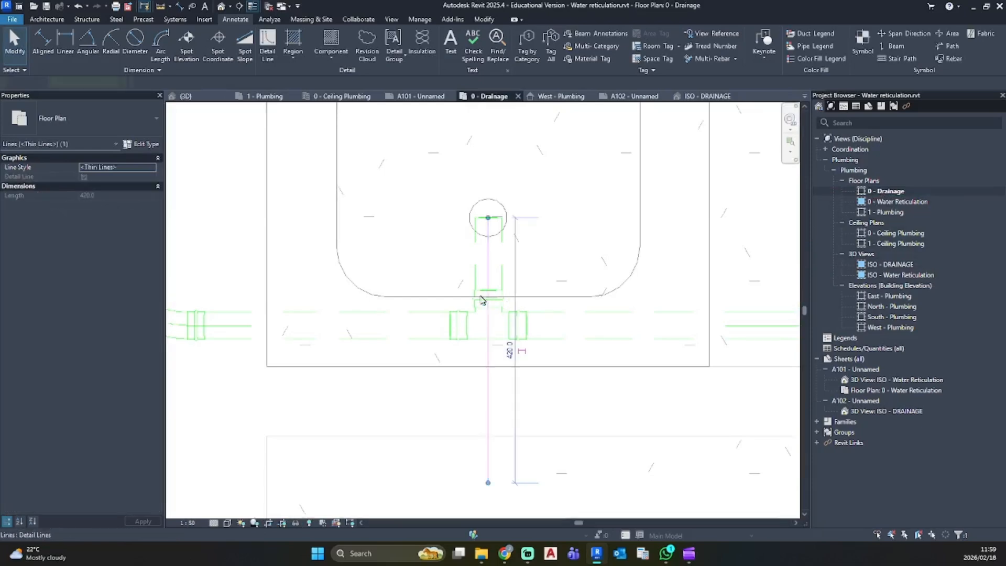
left_click(481, 299)
key("Escape")
left_click(491, 340)
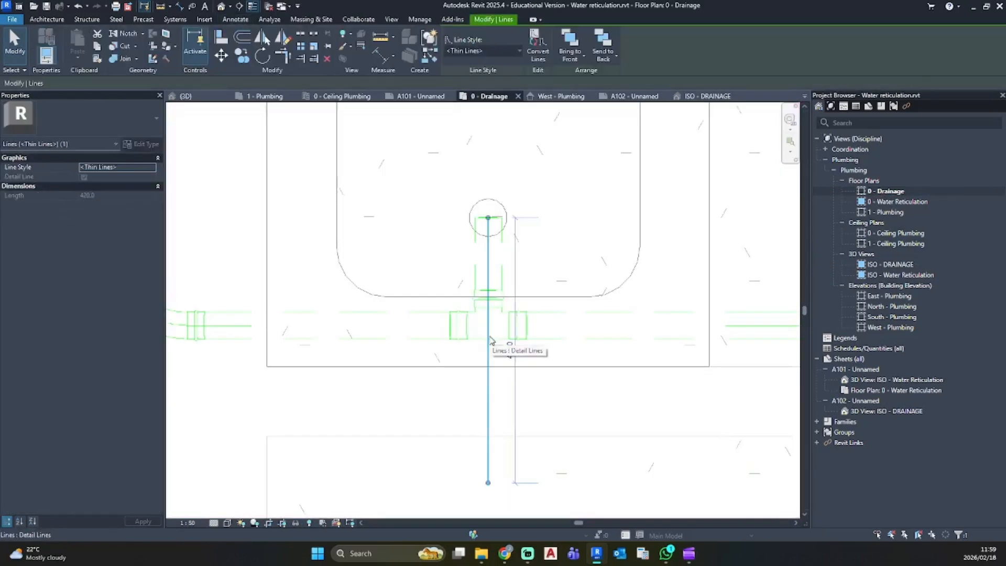
key("Delete")
Try to change the type and branch connection of the bath branch tee in the default 3D view
left_click(221, 7)
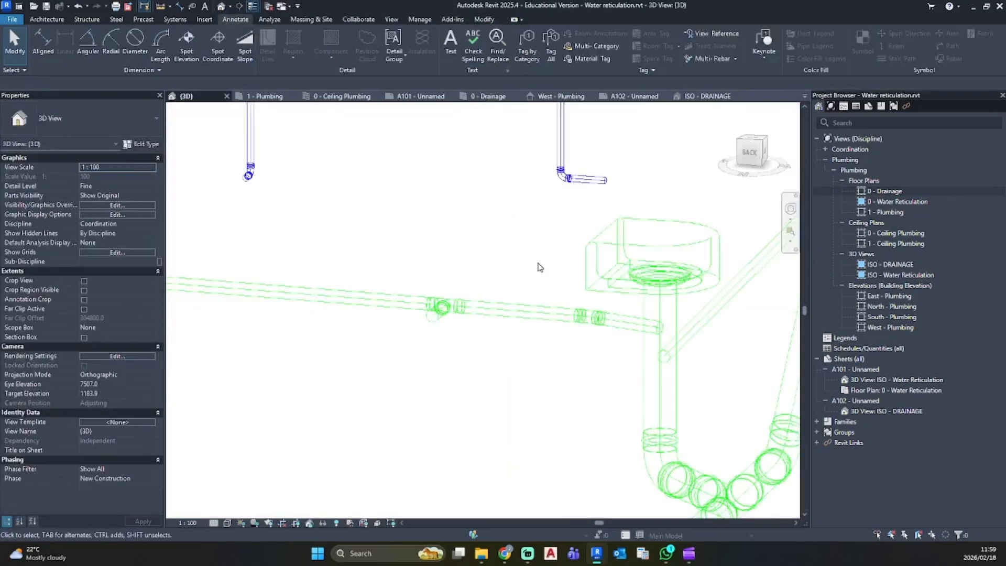
left_click(458, 322)
middle_click_drag(457, 325, 451, 254, "shift")
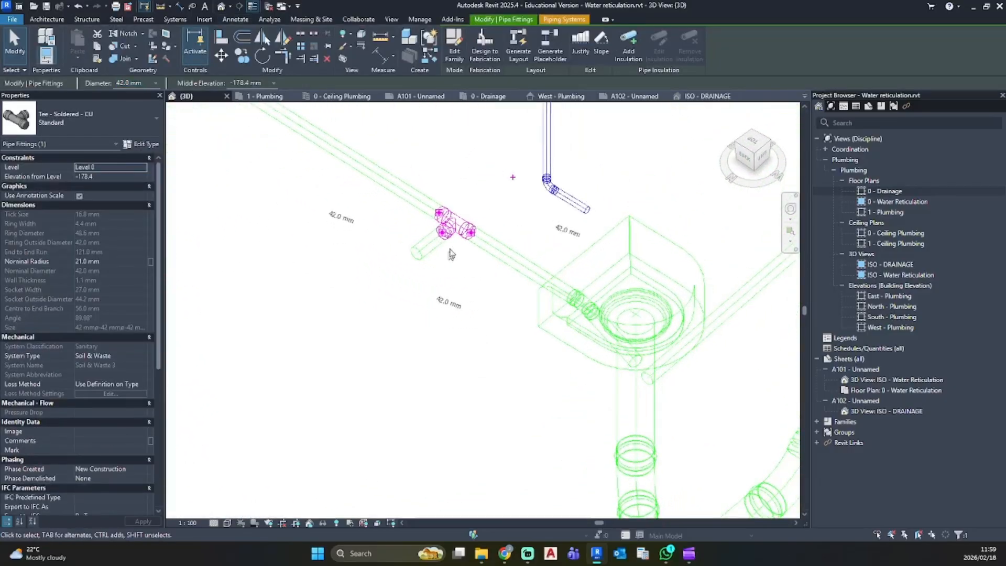
scroll(455, 242, "up", 3)
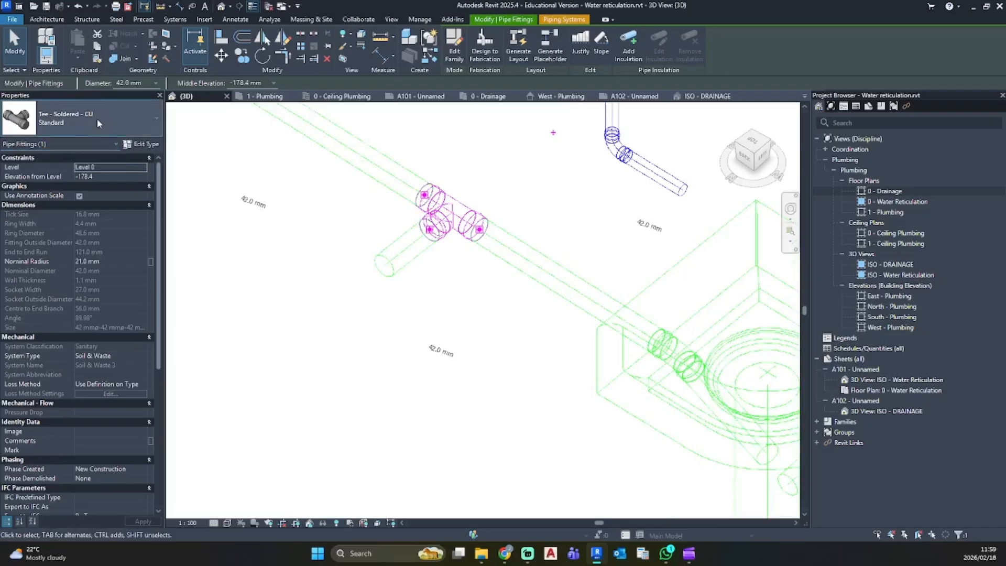
left_click(96, 119)
left_click(52, 243)
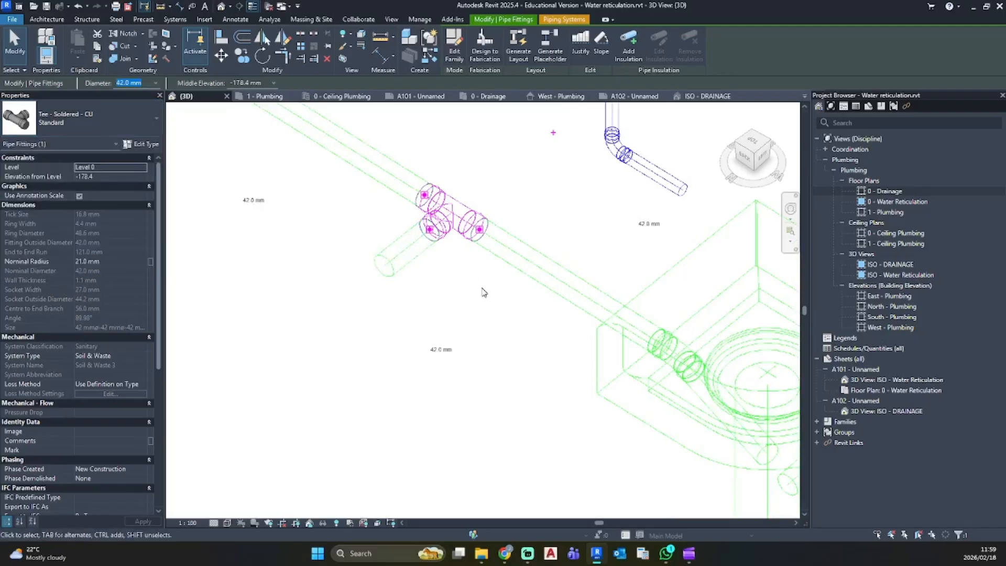
mouse_move(430, 229)
left_mouse_down()
mouse_move(438, 237)
mouse_move(435, 216)
left_mouse_up()
key("ctrl+z")
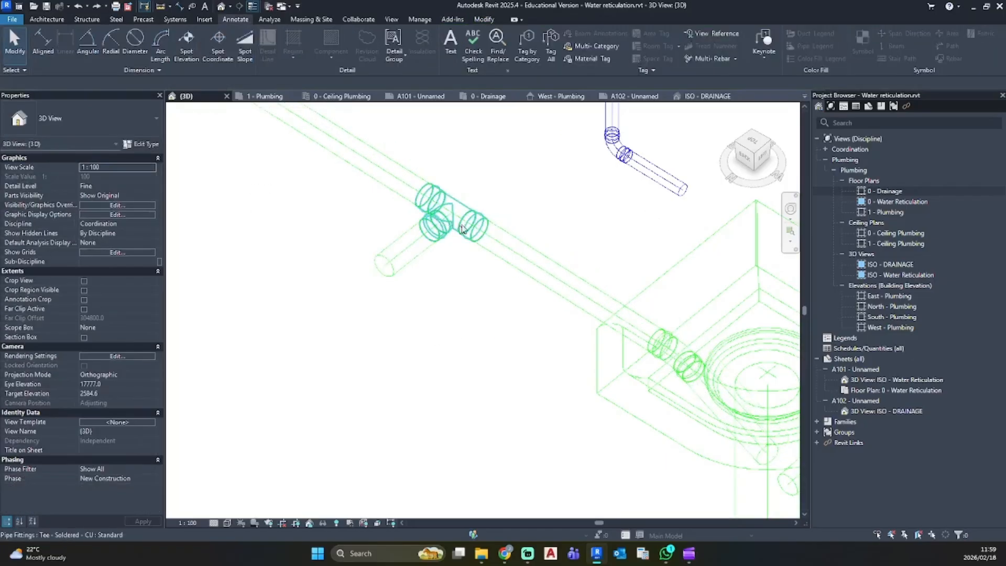
Examine the waste pipe's run past the bath, toilet and basin in the 0 - Drainage floor plan
left_click(892, 184)
double_click(884, 191)
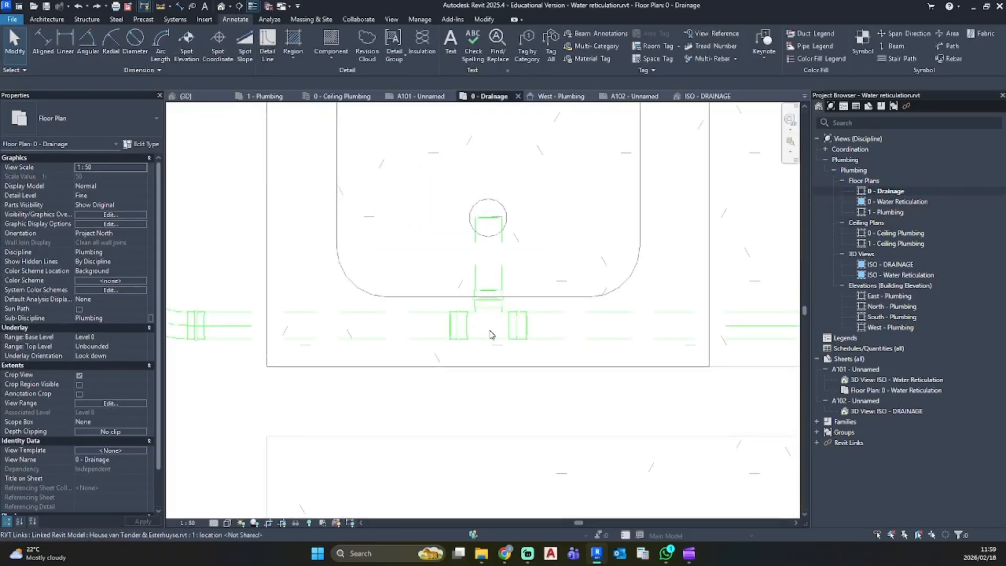
scroll(492, 334, "down", 4)
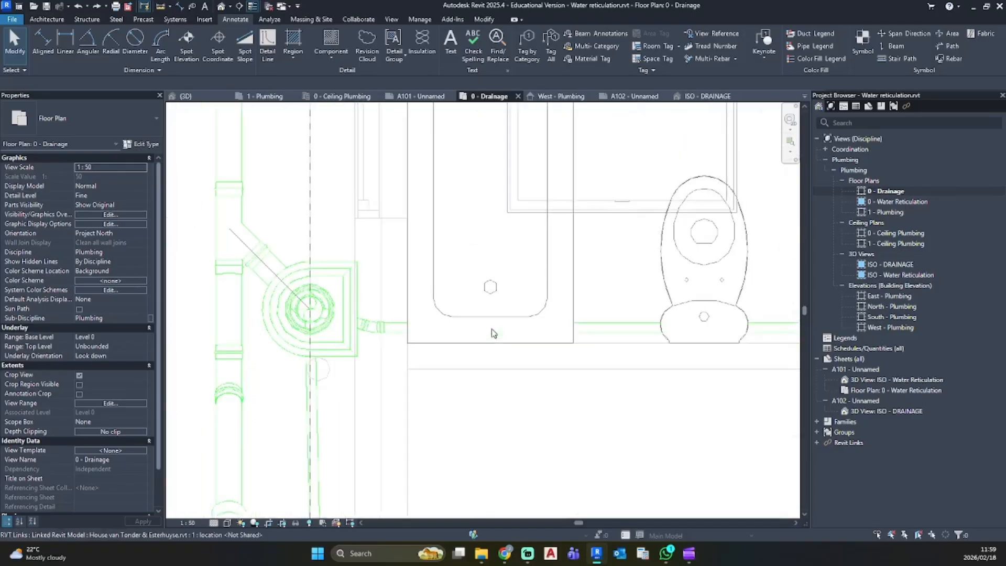
scroll(491, 330, "down", 1)
middle_click_drag(491, 330, 332, 318)
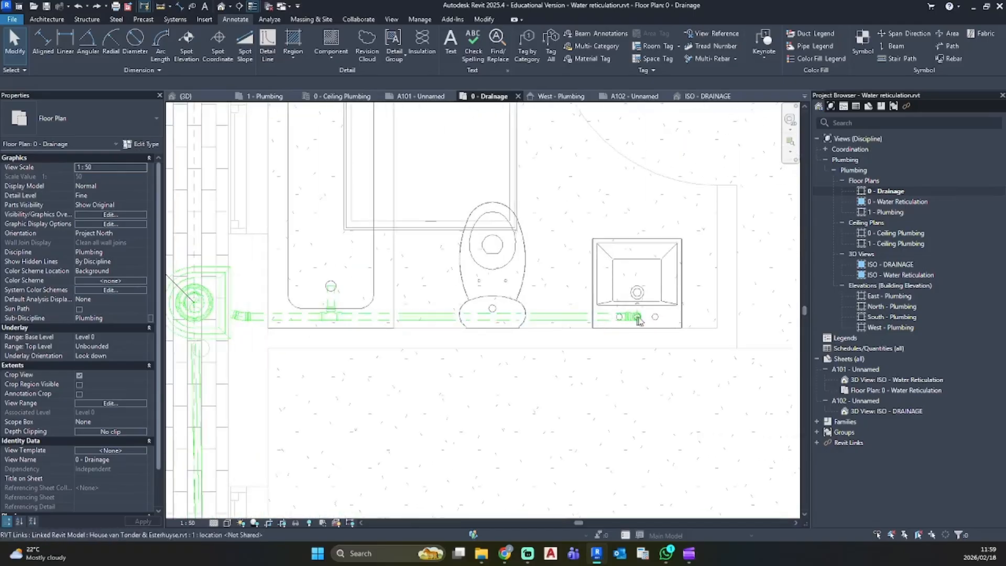
scroll(310, 311, "up", 1)
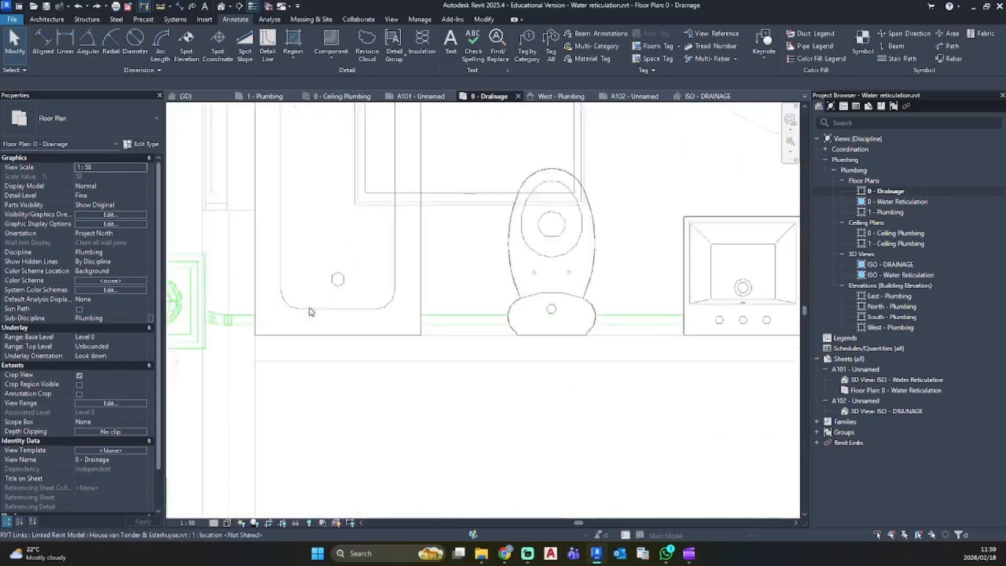
scroll(310, 311, "up", 2)
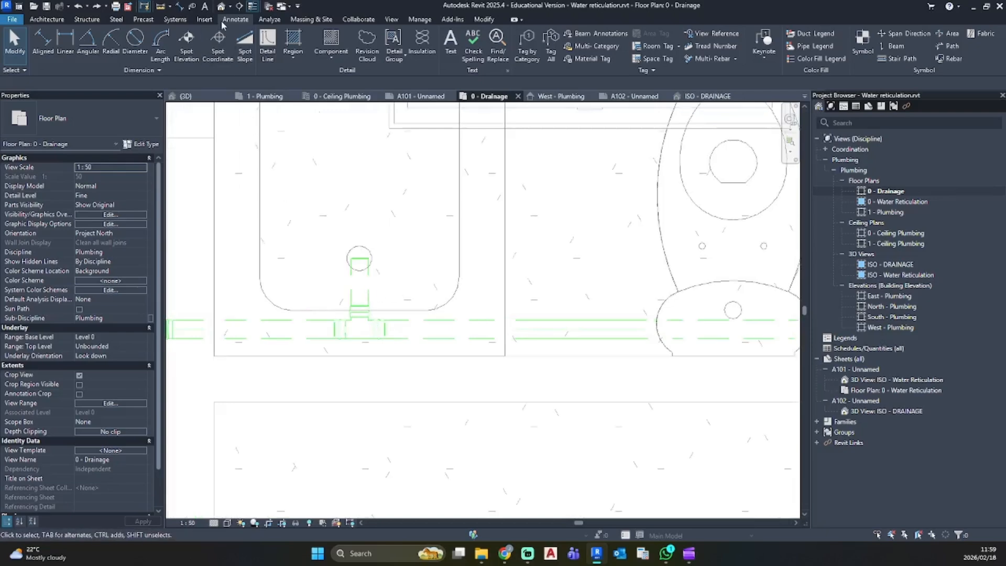
Delete the short 42 mm bath branch pipe attached to the tee in the default 3D view
left_click(221, 6)
key("Delete")
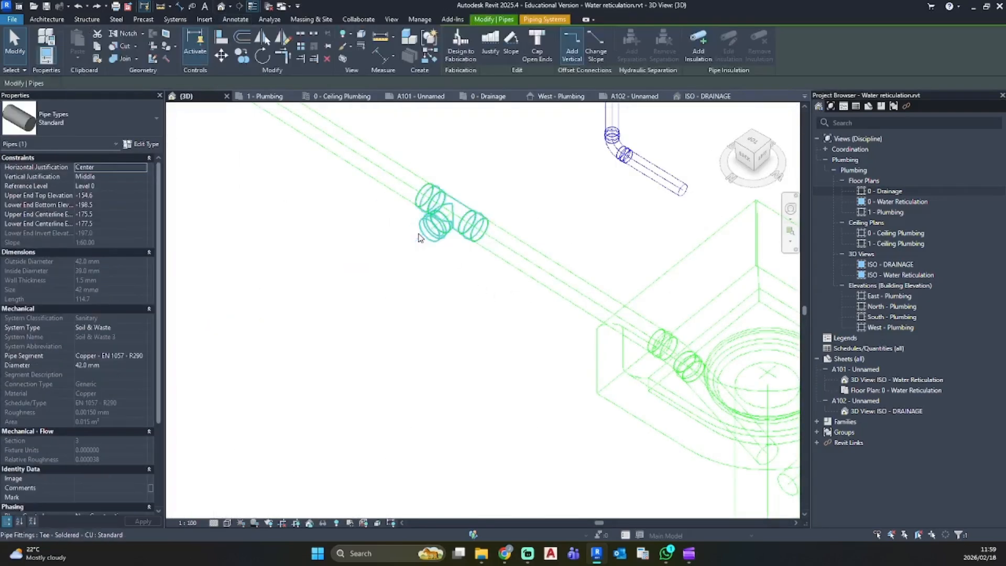
Undo the bath branch pipe and its tee on the 42 mm drainage pipe in the default 3D view
left_click(433, 240)
left_click(402, 315)
key("ctrl+z")
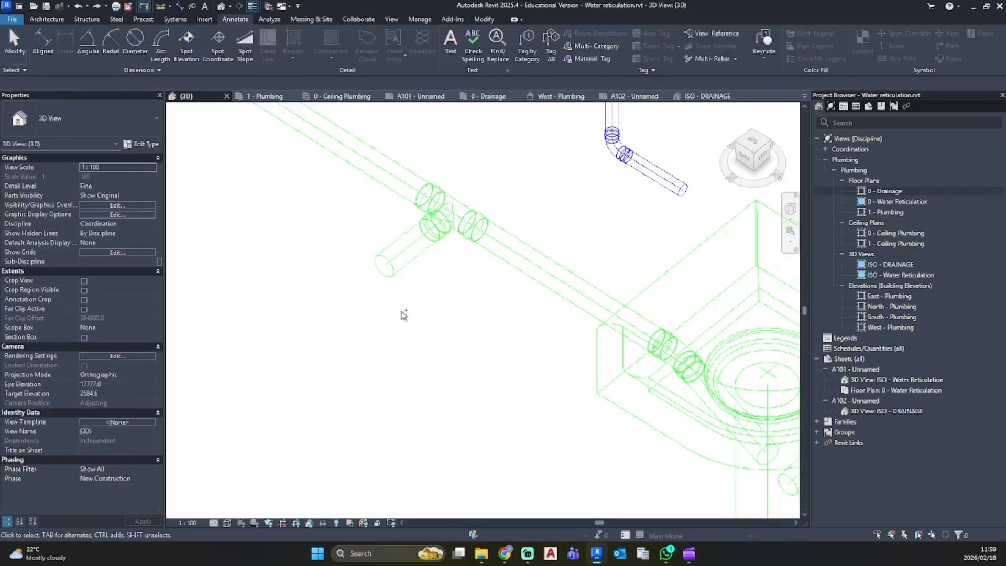
key("ctrl+z")
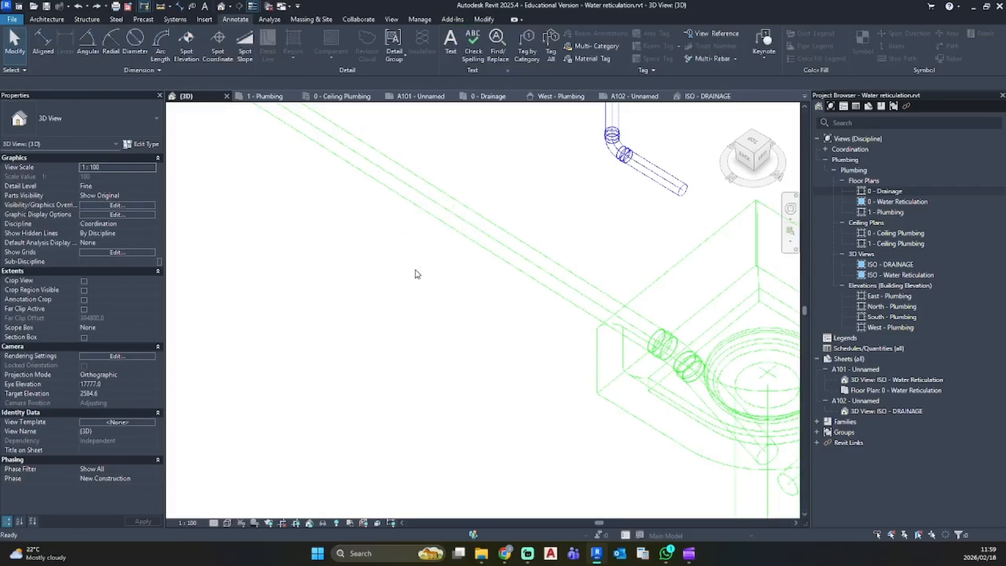
In the 0 - Drainage floor plan, realign the bath outlet's detail line to 45°, ending it on the drainage pipe's centreline
double_click(889, 191)
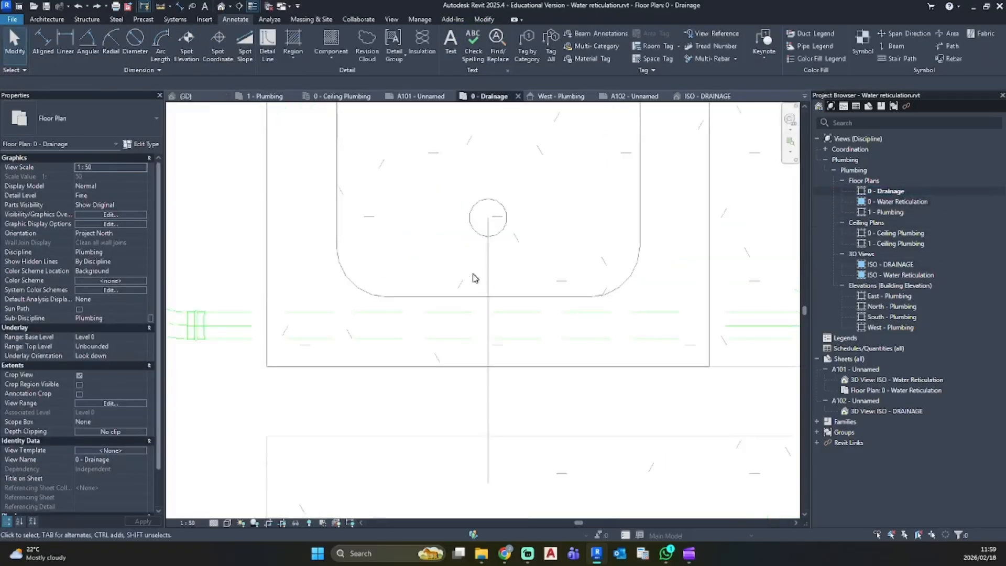
left_click(488, 286)
left_click_drag(490, 482, 357, 350)
left_click(583, 417)
scroll(589, 409, "down", 6)
middle_click_drag(591, 406, 498, 417)
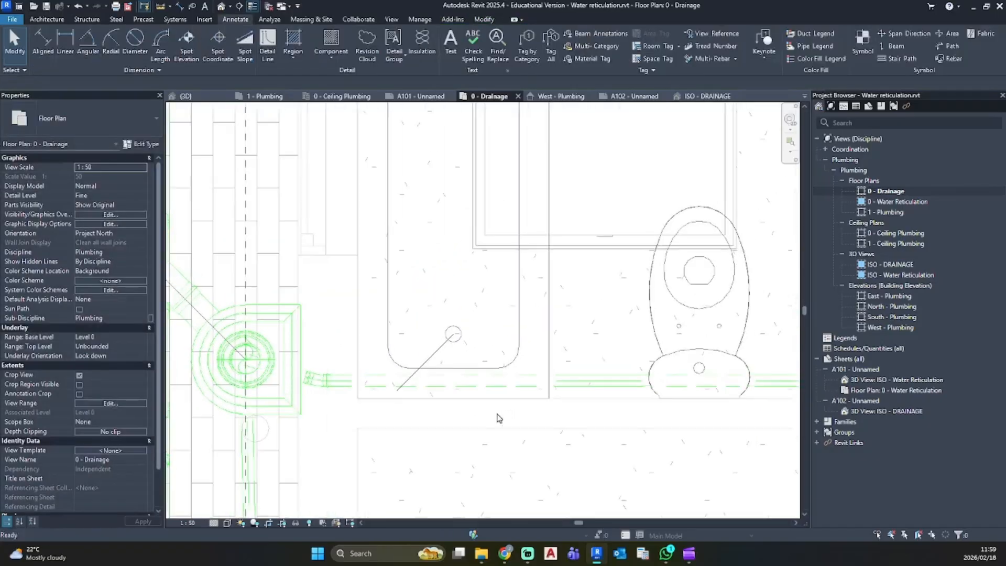
scroll(423, 381, "up", 5)
left_click(388, 381)
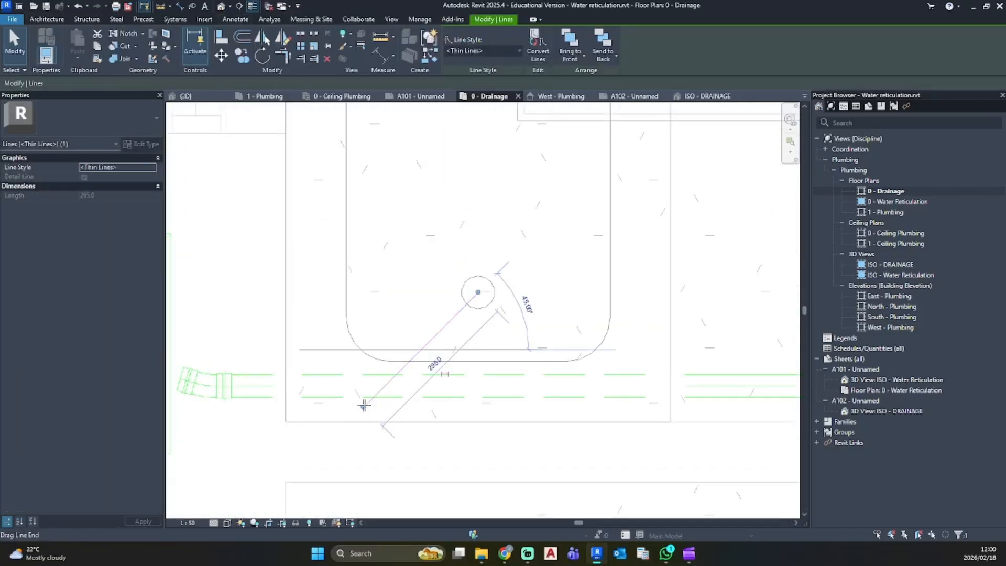
left_click(417, 444)
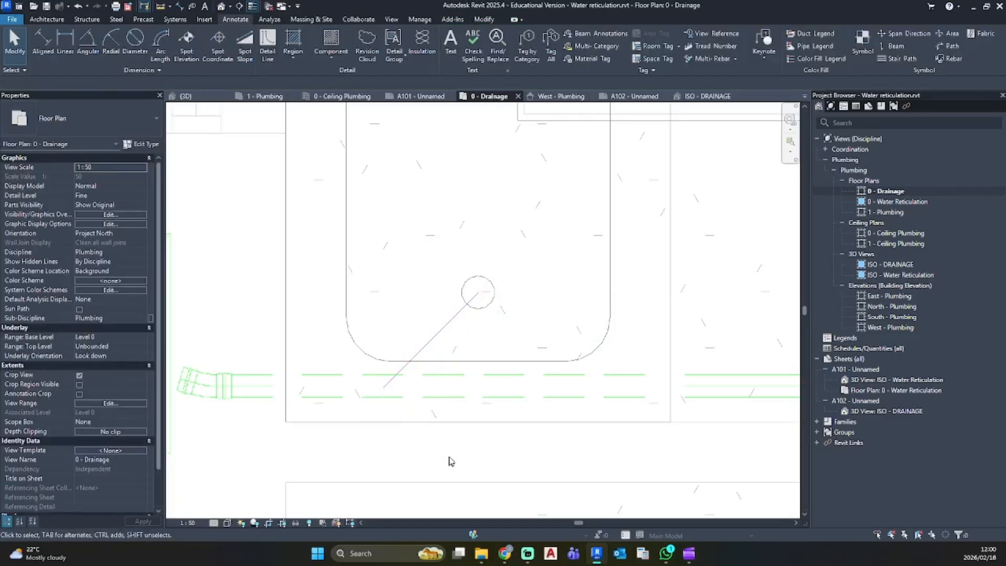
Draw a 42 mm pipe sloping up 1:60 from the drainage pipe to the bath outlet, with a riser to 0.0 mm middle elevation
left_click(723, 379)
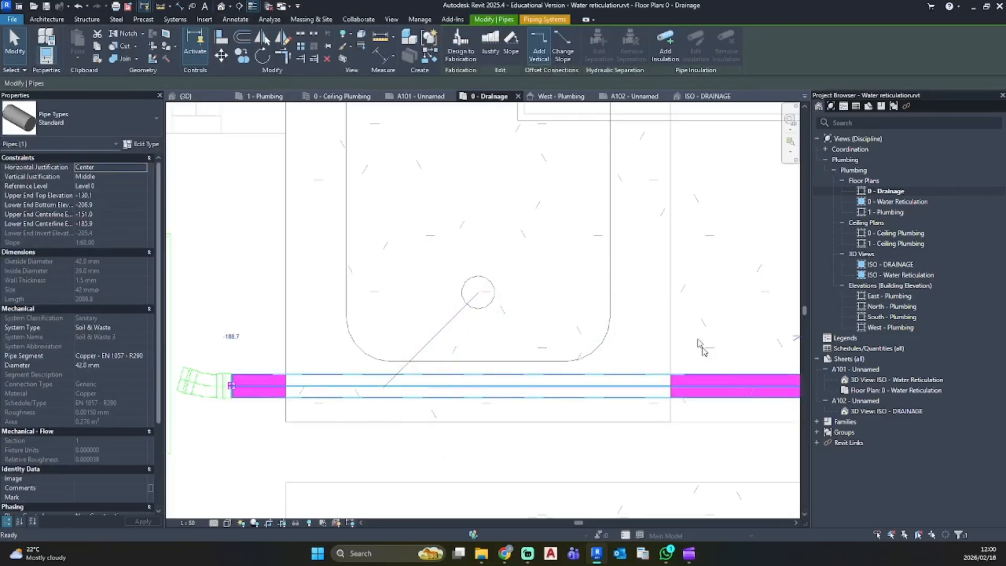
key("c")
key("s")
left_click(542, 40)
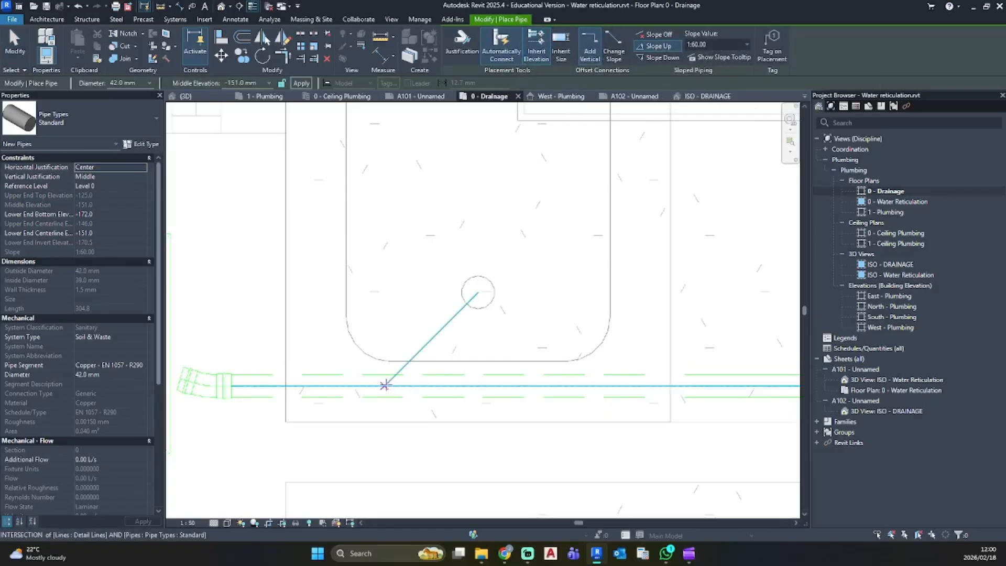
left_click(384, 386)
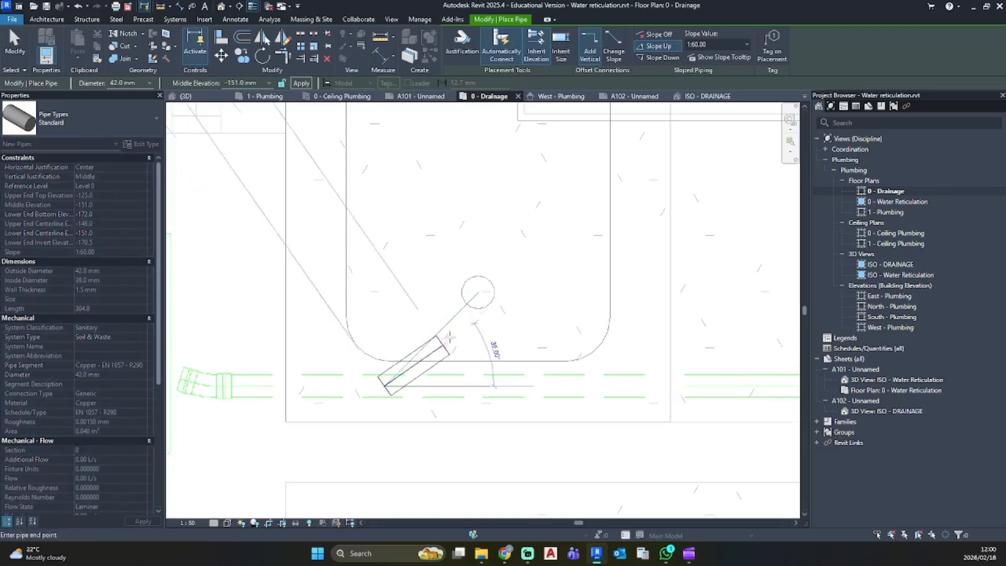
left_click(478, 291)
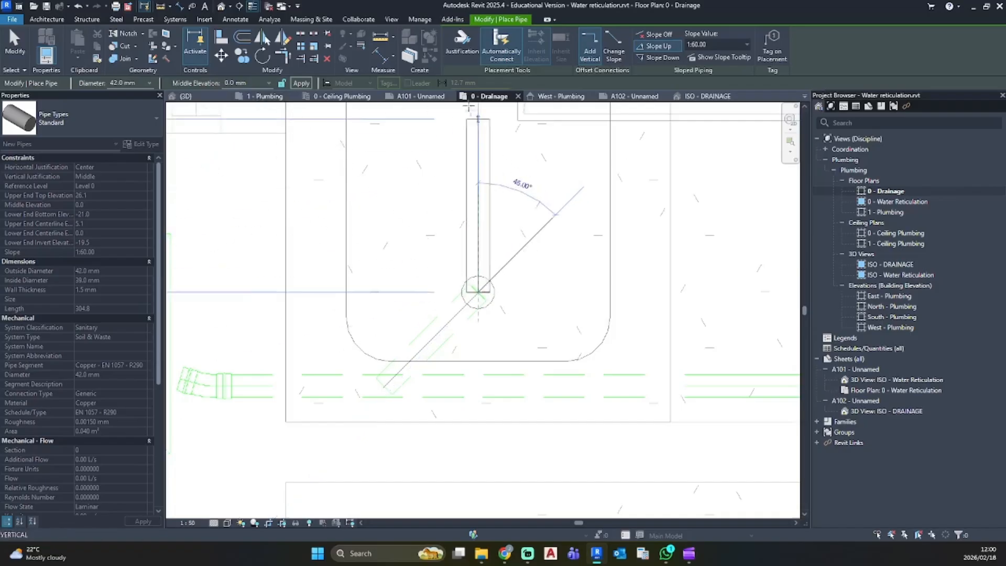
left_click(301, 83)
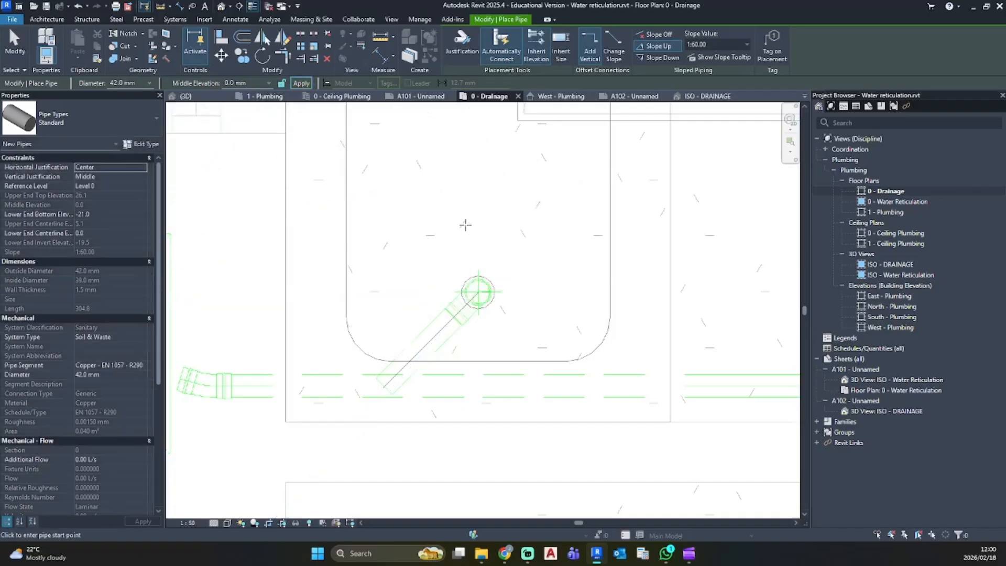
Delete the sloped branch pipe and the elbow below the bath riser in the default 3D view
left_click(223, 7)
scroll(505, 265, "up", 6)
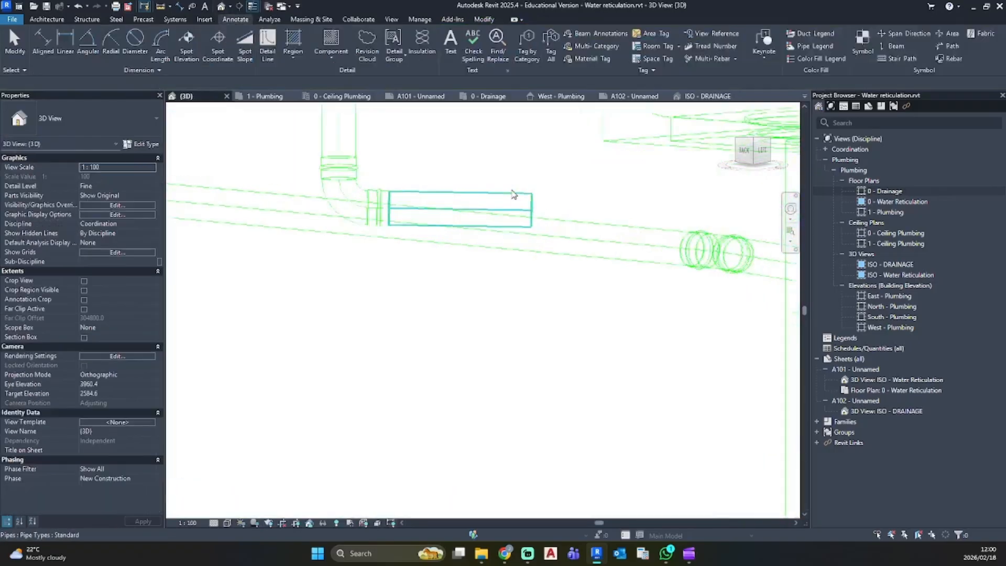
scroll(512, 194, "up", 2)
left_click(532, 207)
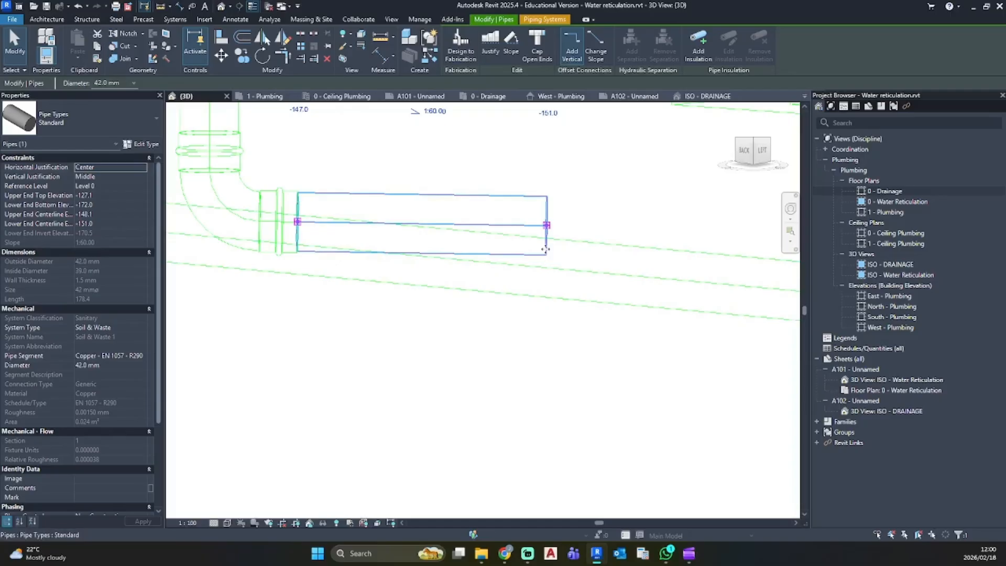
left_click(527, 157)
left_click(494, 202)
key("Delete")
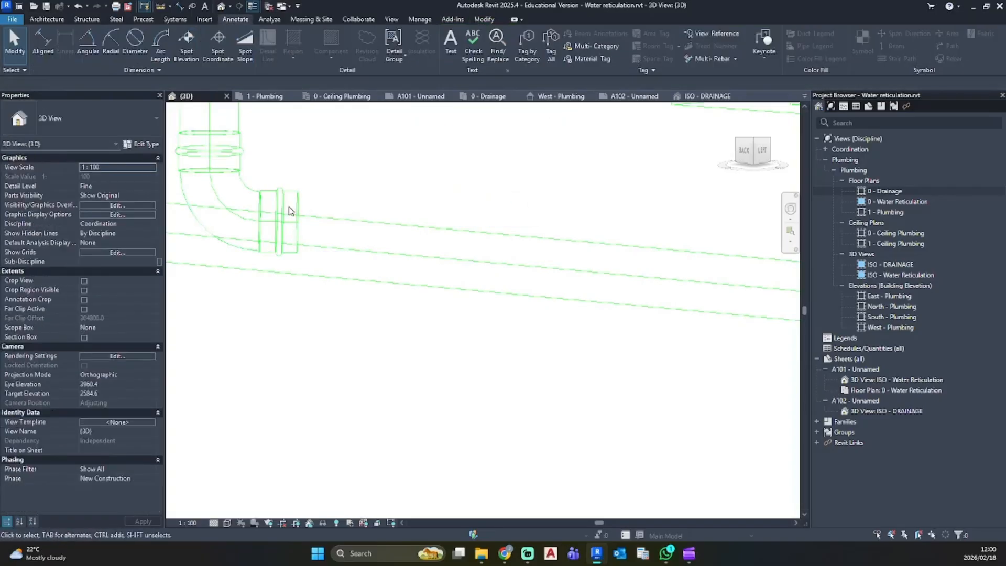
left_click(283, 211)
key("Delete")
scroll(318, 263, "down", 3)
middle_click_drag(323, 279, 339, 389)
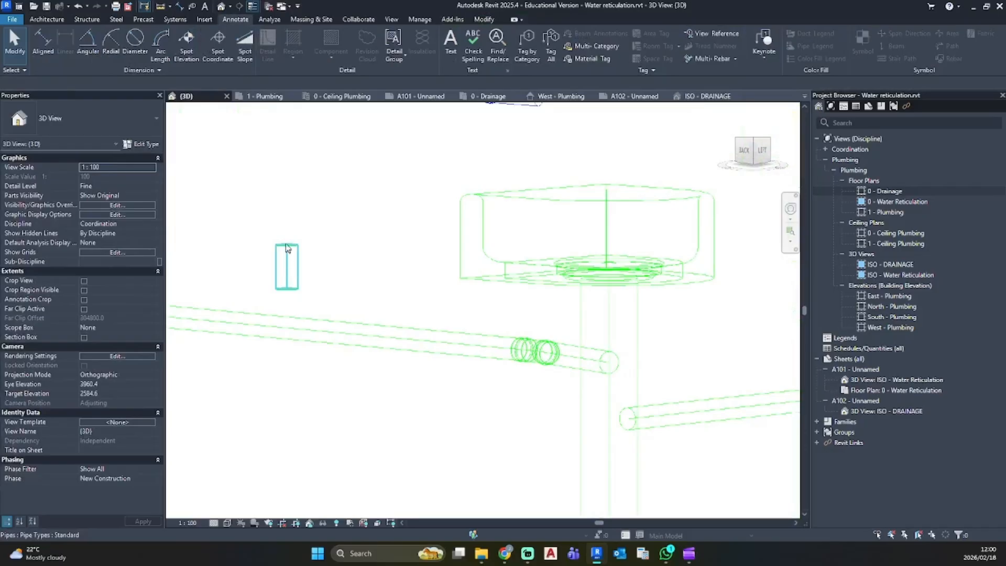
In the 0 - Drainage floor plan, draw a 42 mm branch sloping up 1:60 from the drainage pipe's centreline along the diagonal line to the bath outlet
double_click(889, 190)
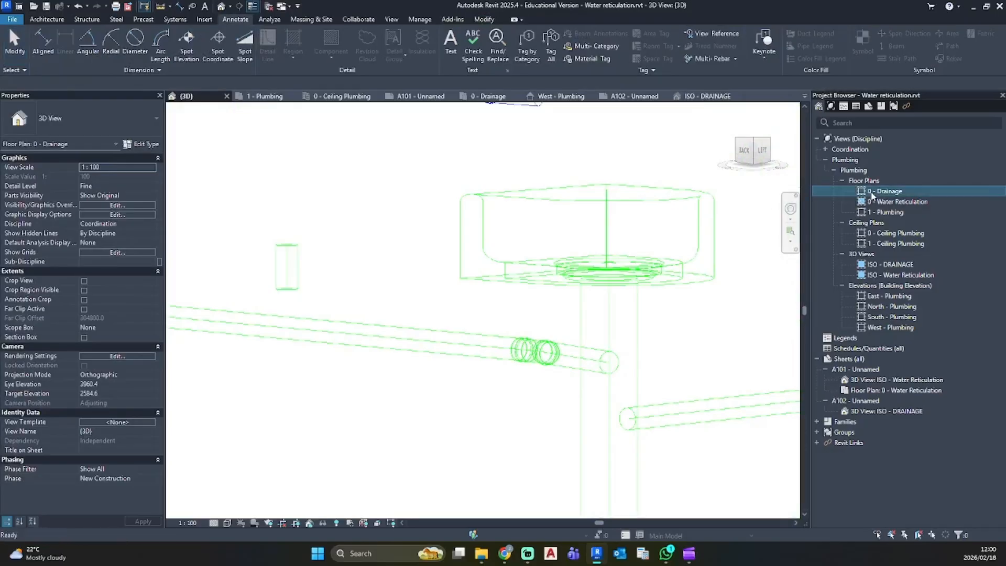
scroll(458, 325, "up", 1)
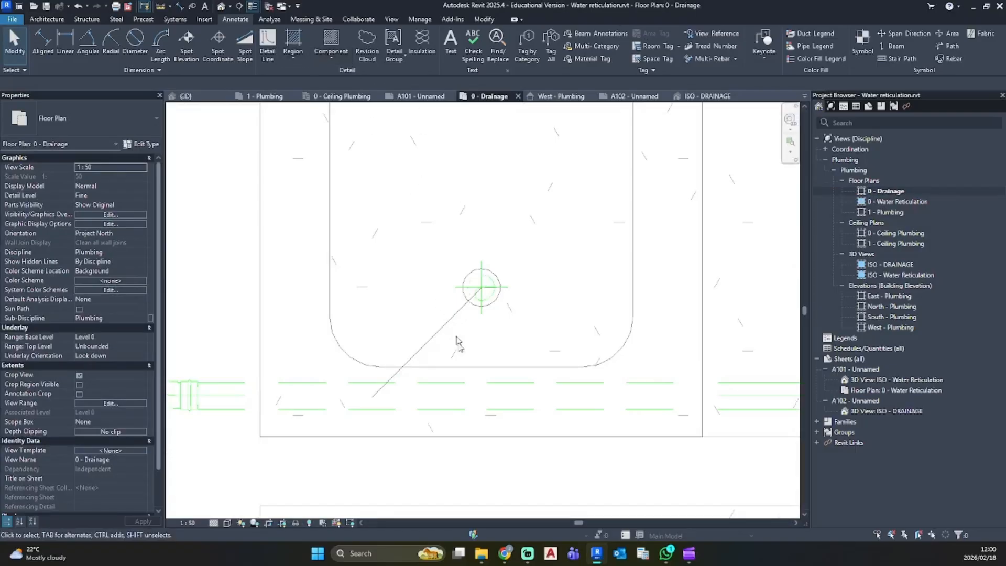
left_click(233, 399)
key("c")
key("s")
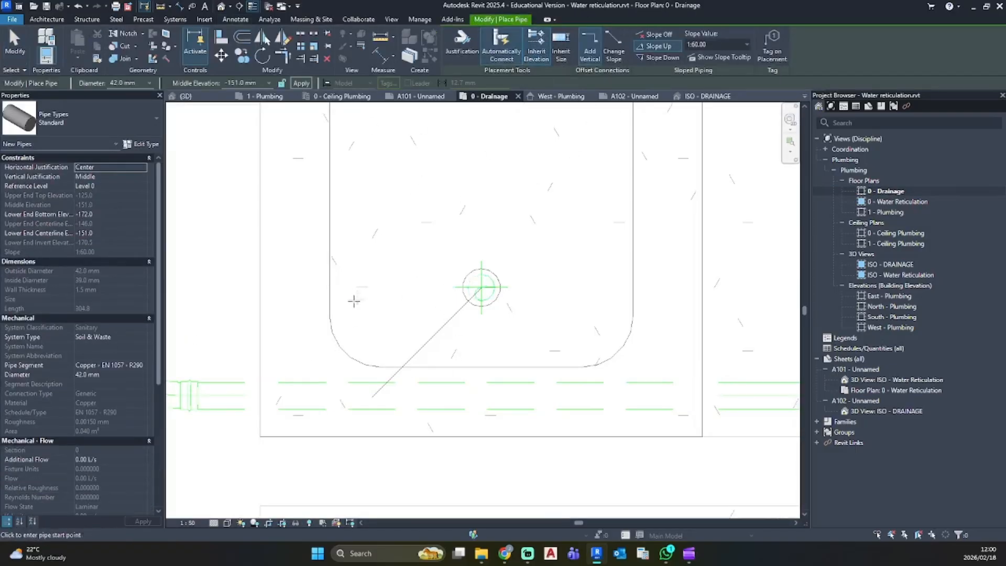
left_click(481, 287)
scroll(371, 397, "up", 5)
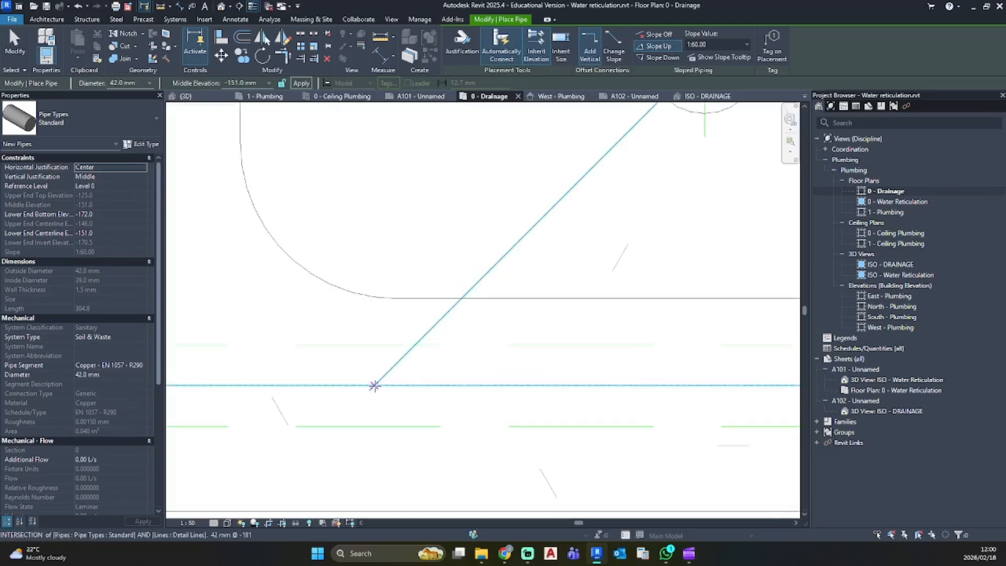
left_click(374, 385)
left_click(375, 386)
scroll(525, 264, "down", 3)
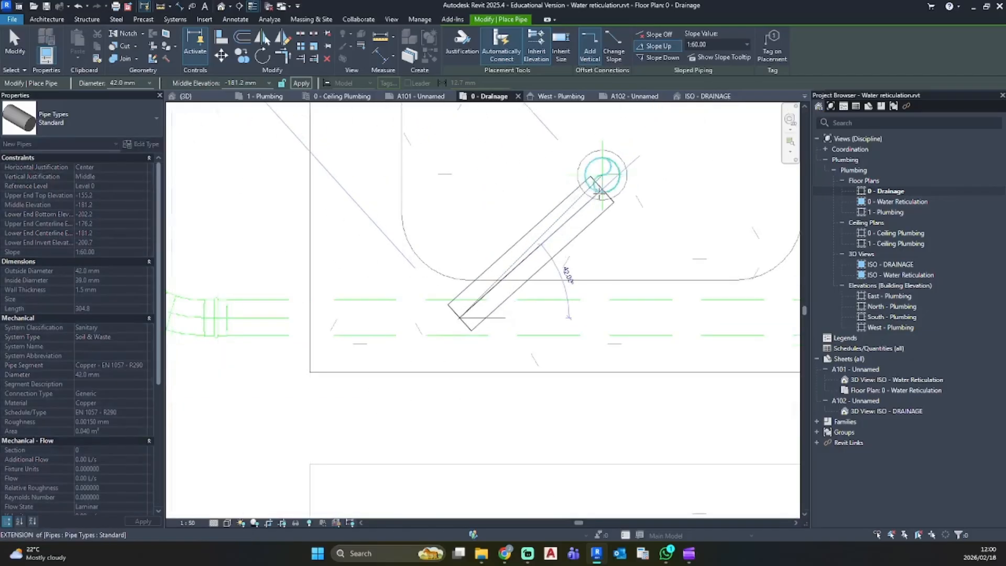
left_click(602, 175)
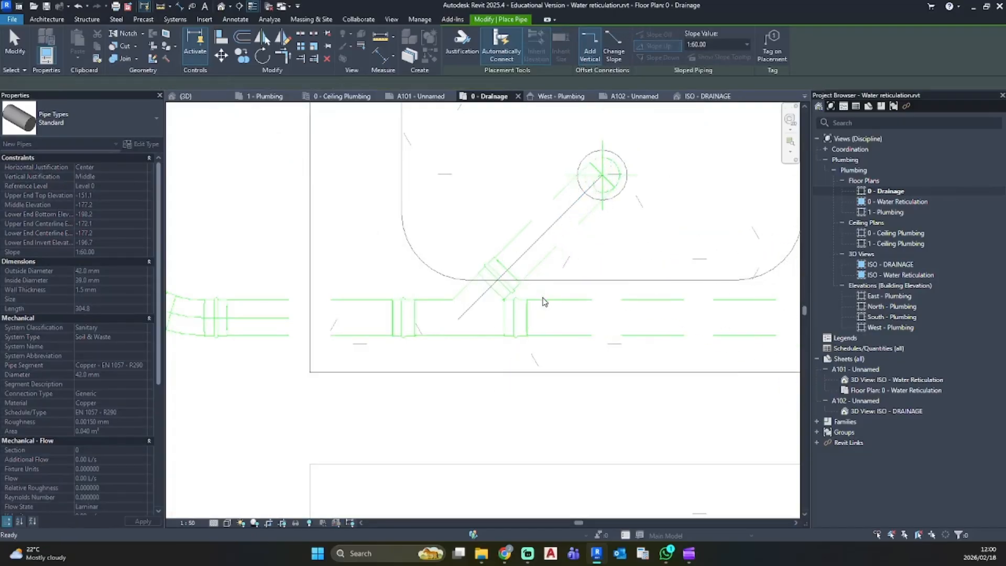
key("Escape")
key("Escape")
In the default 3D view, extend the bath riser down to connect with the open end of the new branch pipe
left_click(221, 6)
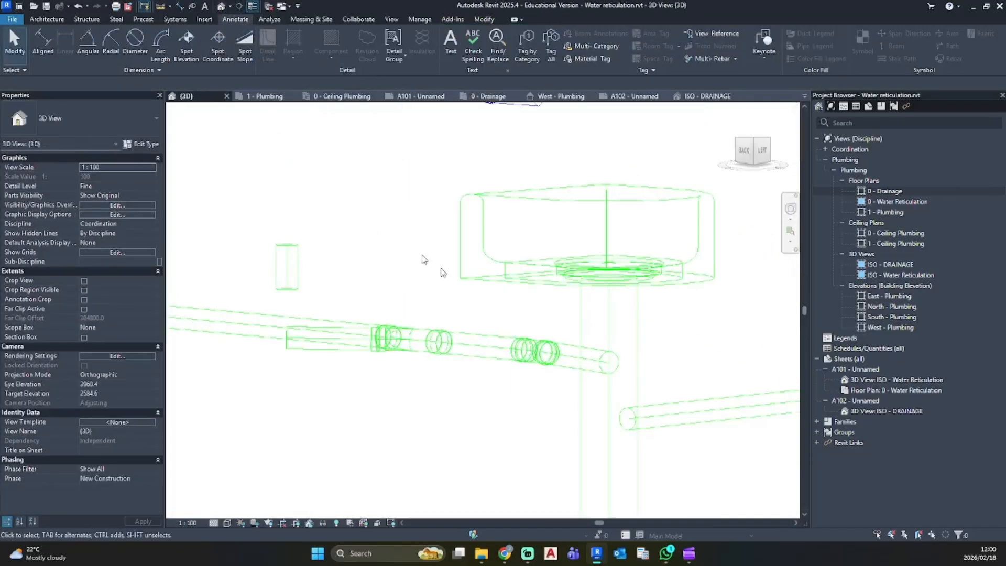
scroll(350, 337, "down", 3)
scroll(350, 337, "up", 4)
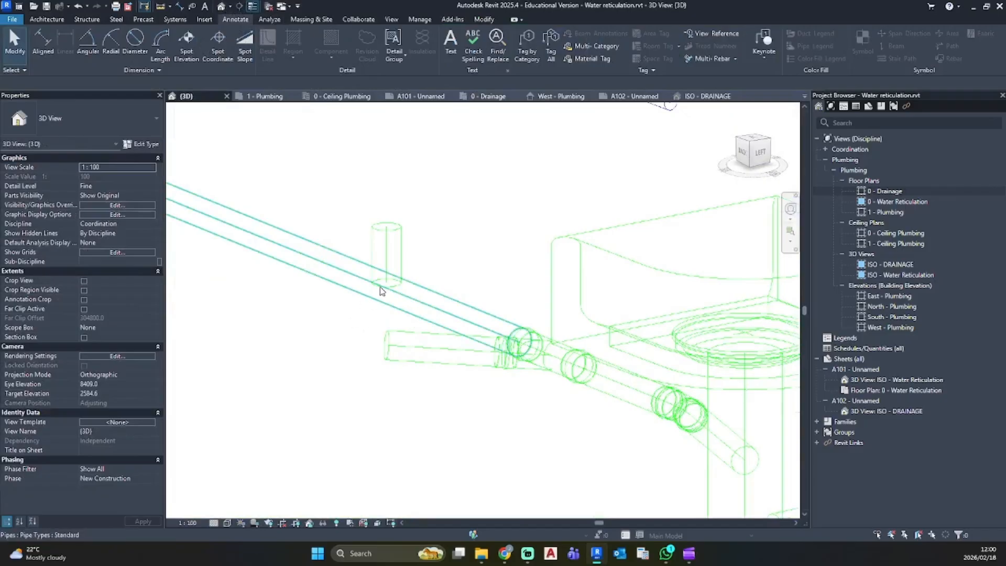
left_click(386, 264)
left_click_drag(389, 287, 386, 345)
left_click(362, 390)
scroll(391, 377, "down", 5)
middle_click_drag(623, 337, 780, 343, "shift")
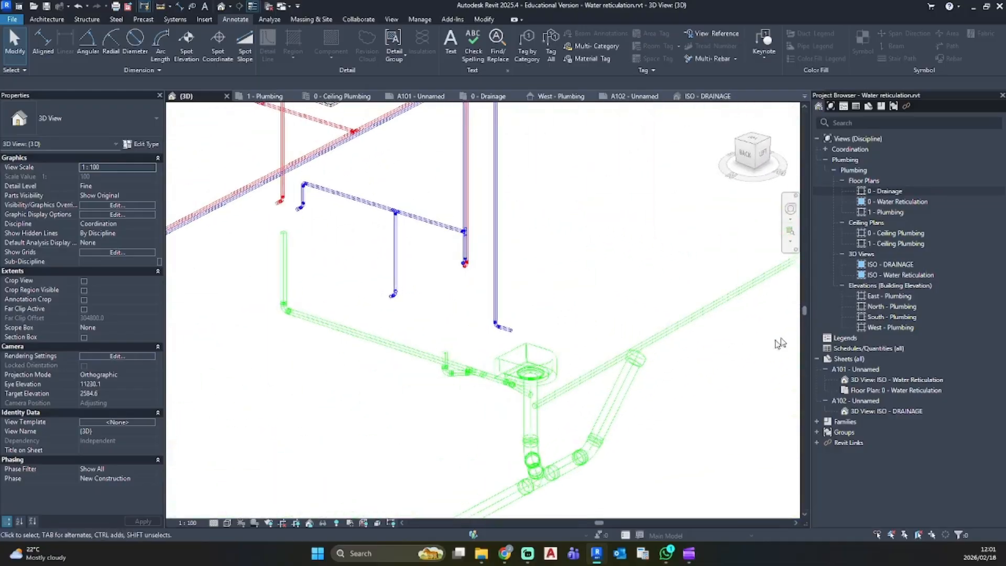
Delete the misplaced 1:60 spot slope crossing the gulley in the ISO - DRAINAGE view
double_click(885, 264)
scroll(516, 362, "up", 6)
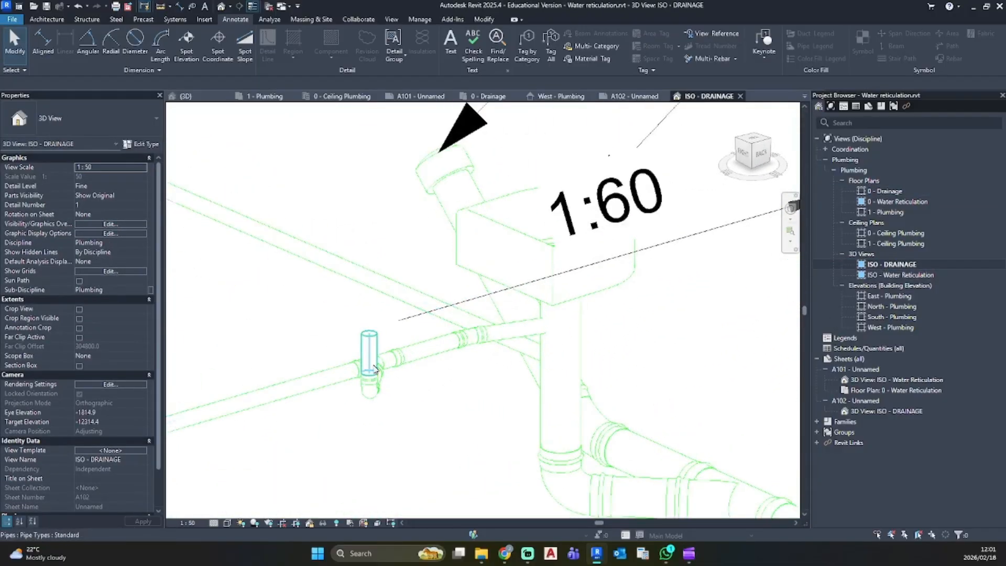
scroll(388, 390, "down", 5)
scroll(407, 396, "up", 3)
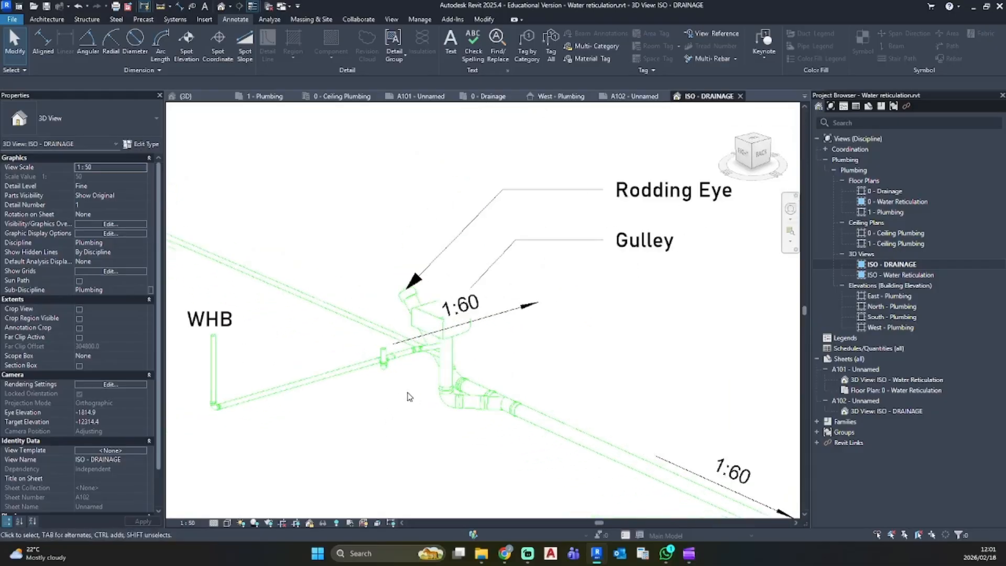
left_click(419, 341)
key("Delete")
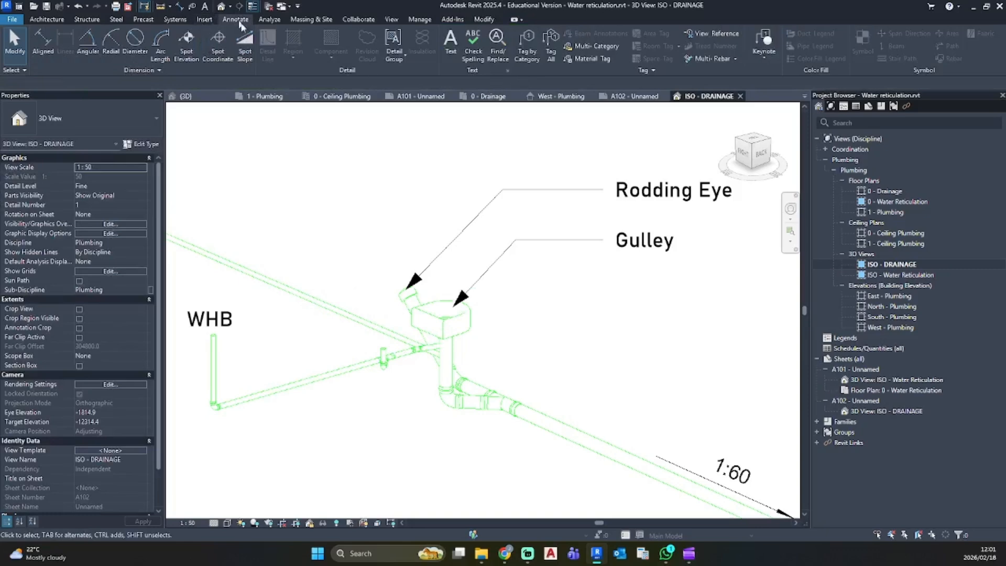
Place a spot slope along the waste pipe between the WHB and the bath branch
left_click(244, 42)
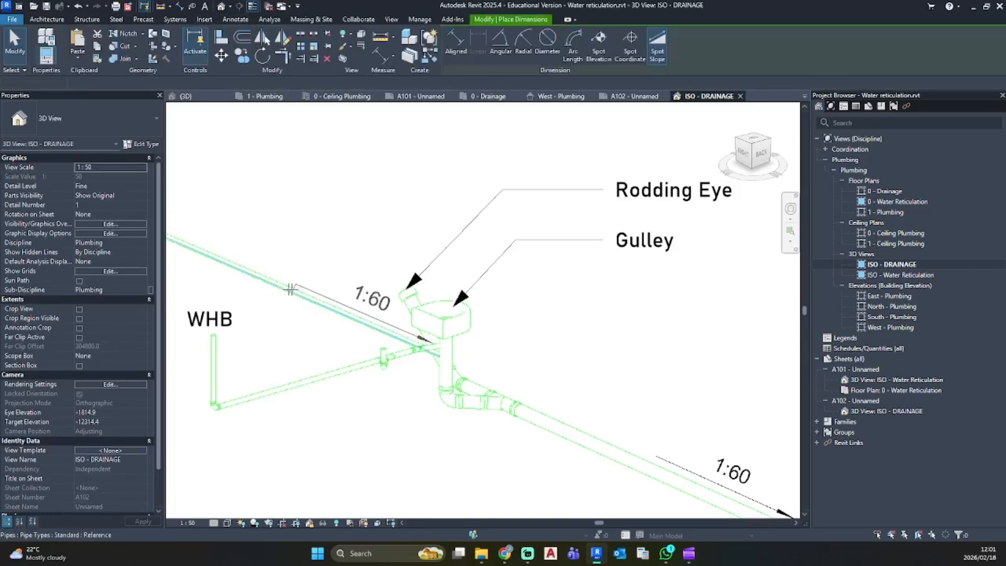
left_click(229, 399)
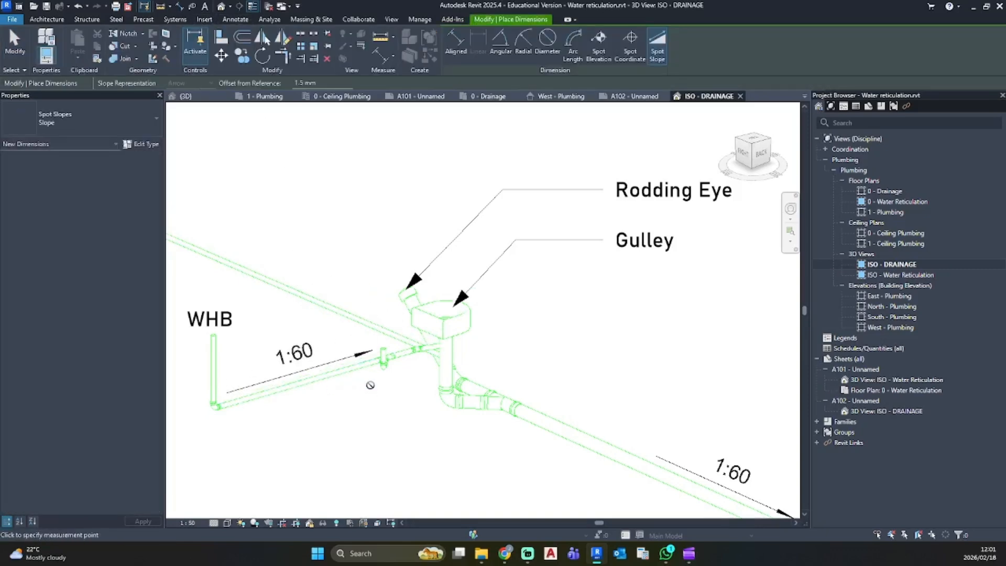
key("Escape")
Add a text note reading BATH below the bath branch in the ISO - DRAINAGE view
key("t")
key("x")
left_click_drag(362, 370, 392, 419)
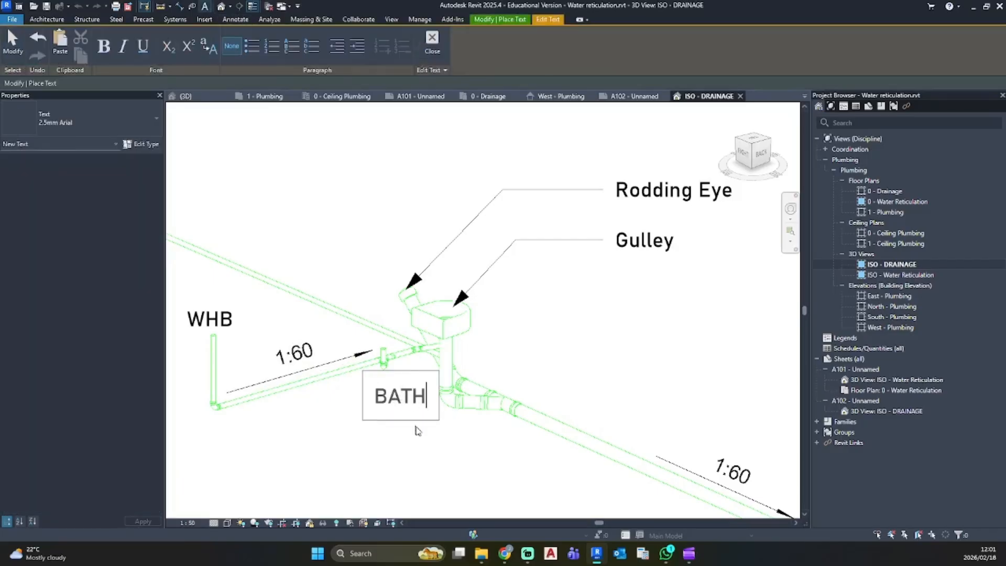
left_click(417, 431)
Move the BATH note closer beneath the bath branch and review its text type properties
scroll(335, 401, "up", 3)
left_click(330, 341)
left_click_drag(330, 341, 309, 321)
left_click(141, 144)
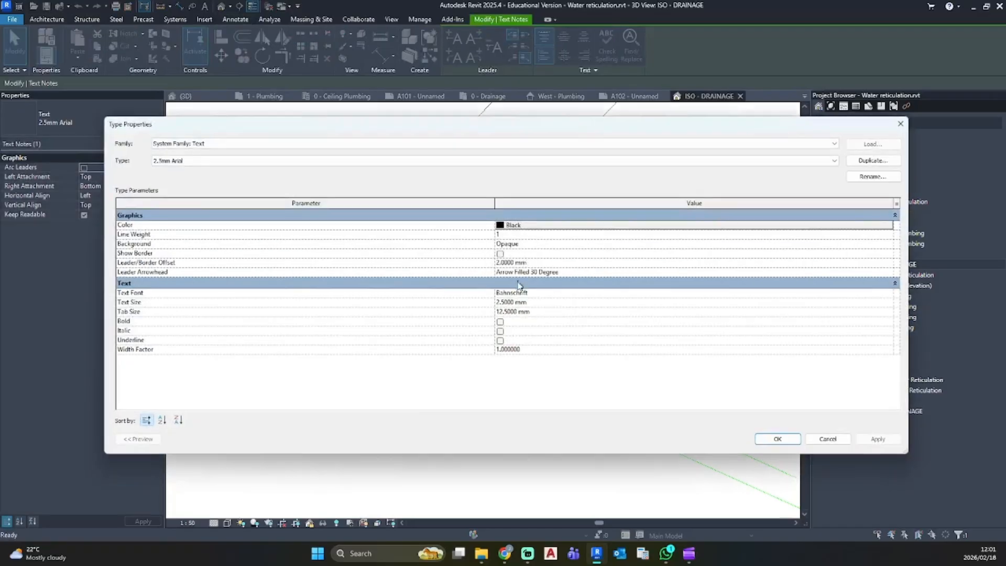
left_click(762, 440)
left_click(460, 453)
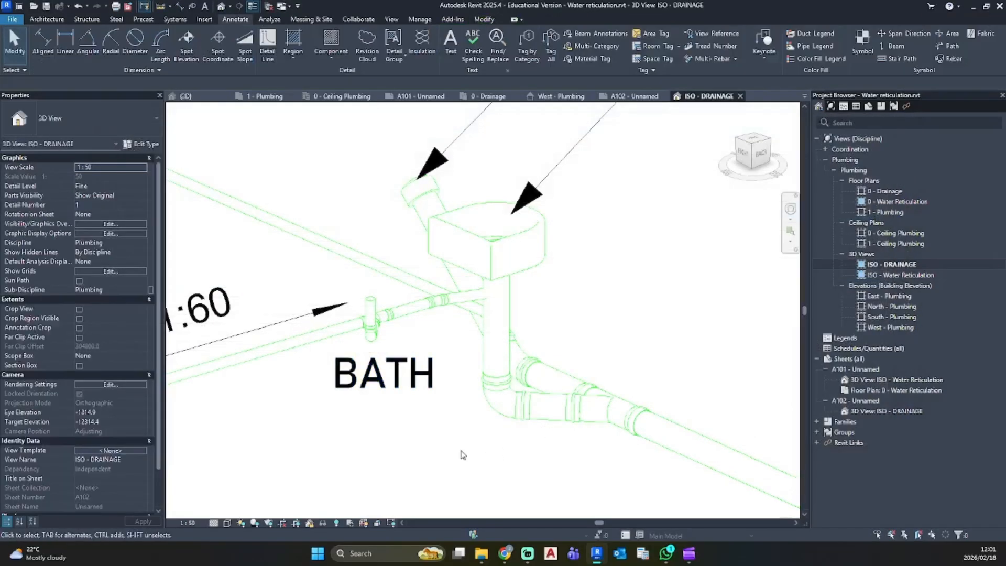
scroll(449, 414, "down", 4)
scroll(444, 417, "down", 3)
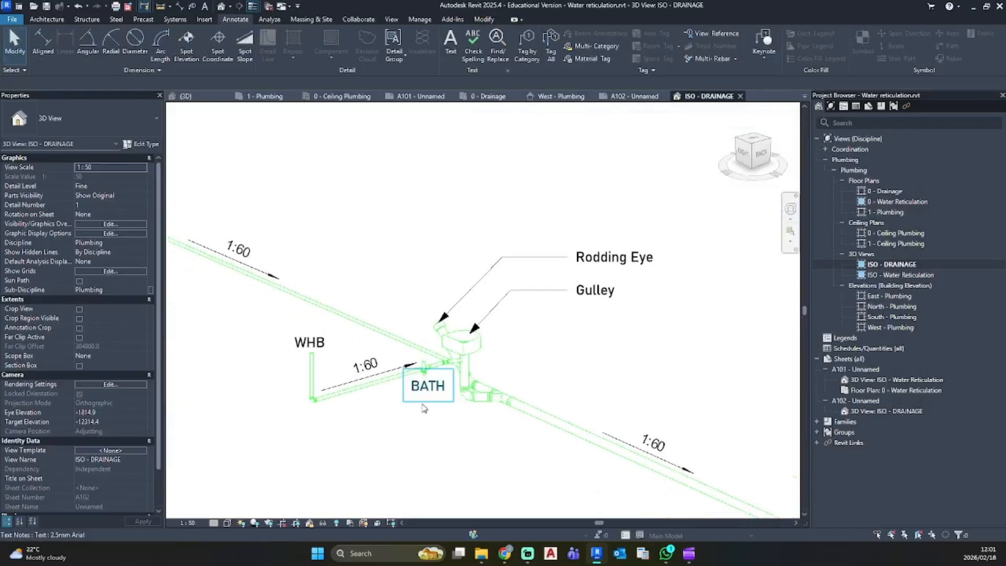
scroll(433, 422, "up", 1)
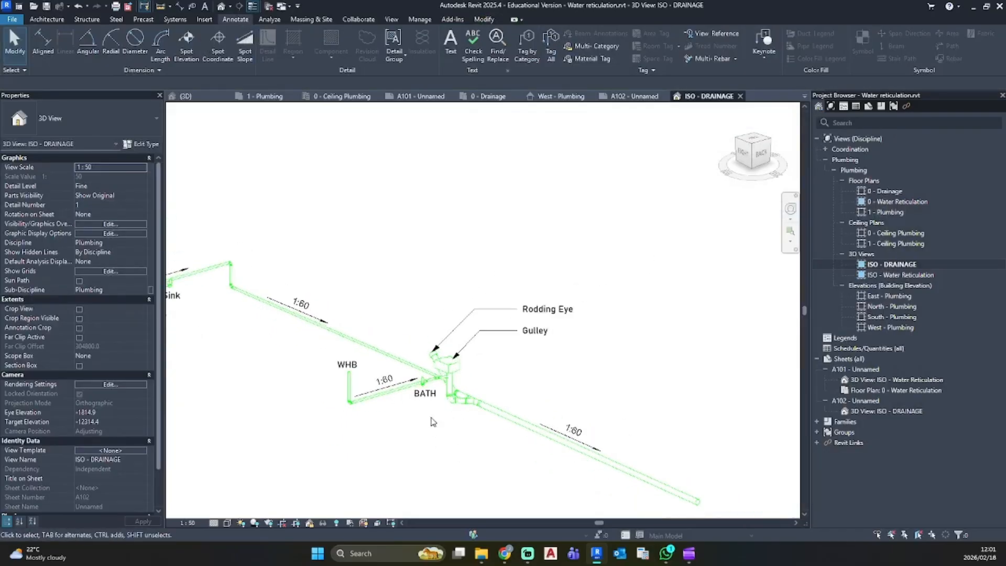
scroll(441, 456, "down", 3)
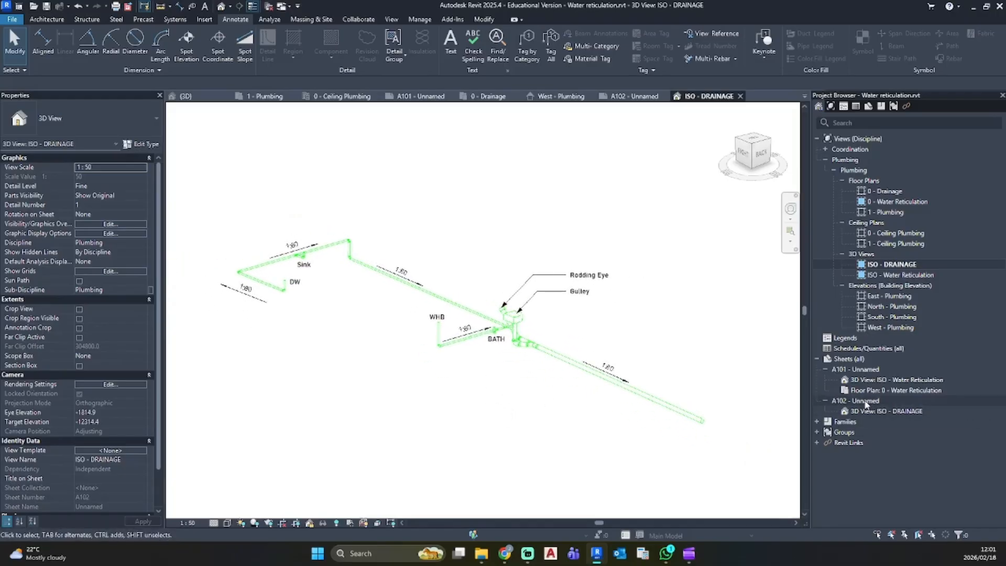
Review the ISO - DRAINAGE view on sheet A102 and the WC position in the 0 - Drainage floor plan
double_click(890, 400)
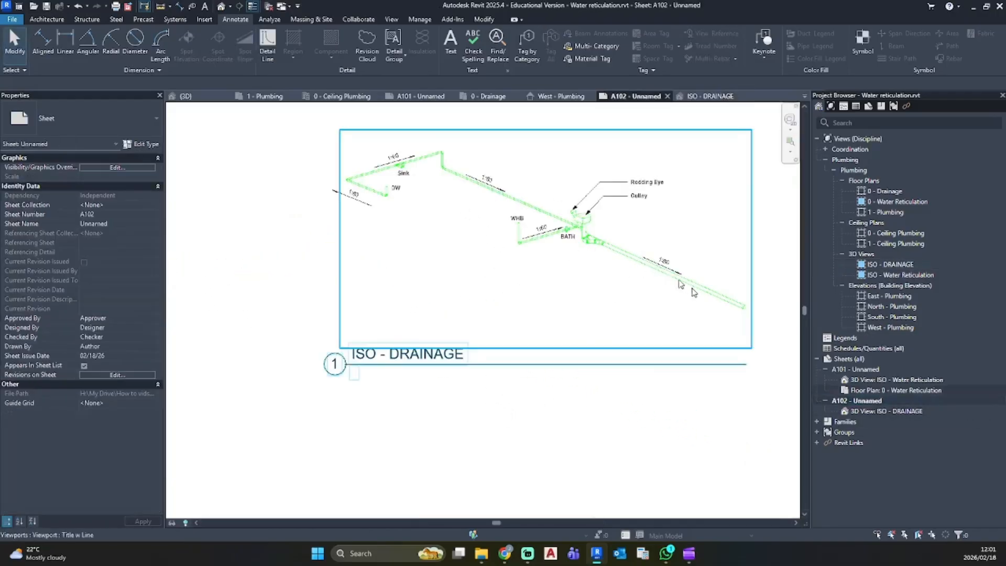
left_click(885, 201)
double_click(888, 191)
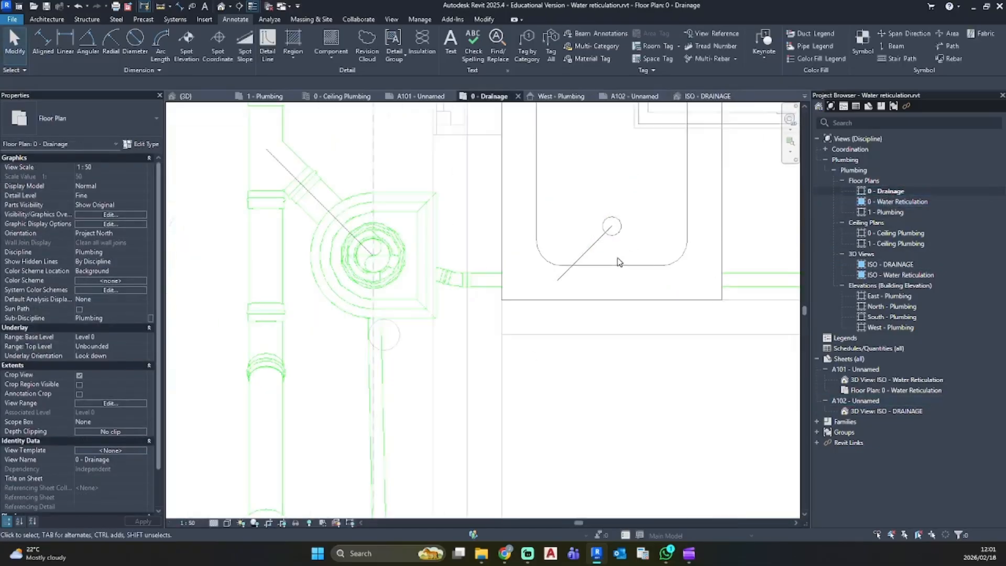
scroll(618, 262, "down", 5)
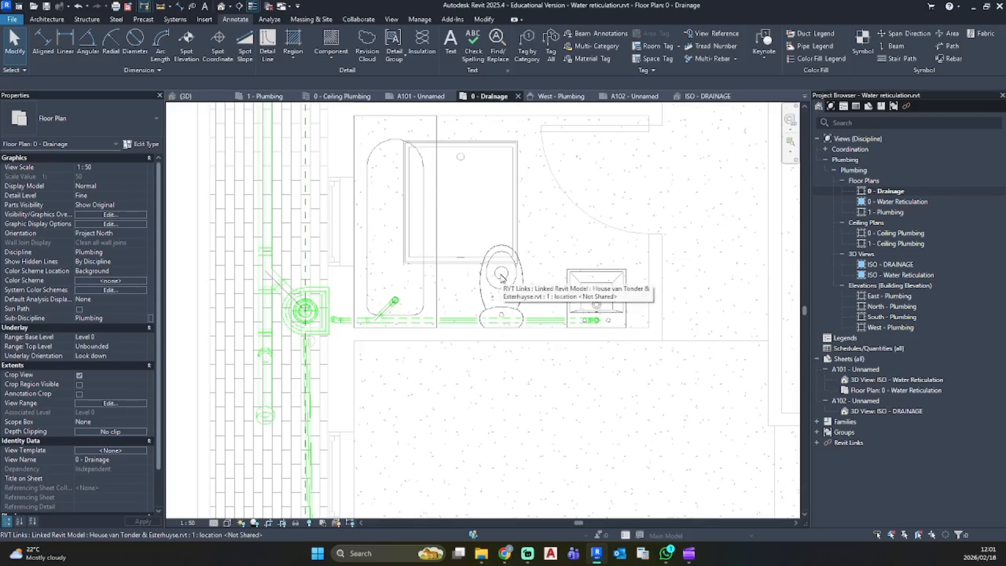
scroll(501, 313, "up", 2)
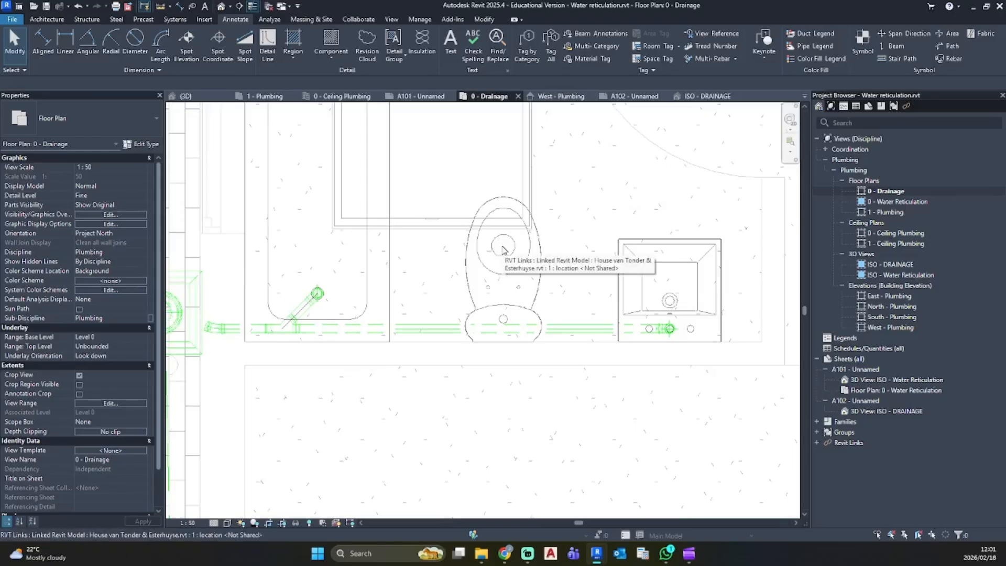
scroll(503, 250, "down", 3)
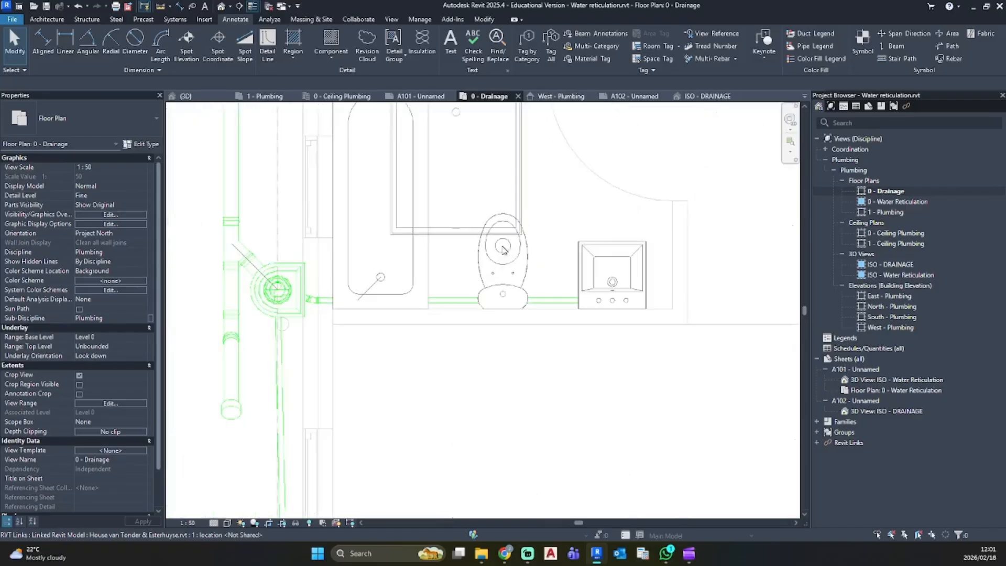
Examine the 3D model and the main 108 mm drainage pipe beside the bathroom in the 0 - Drainage plan
left_click(223, 8)
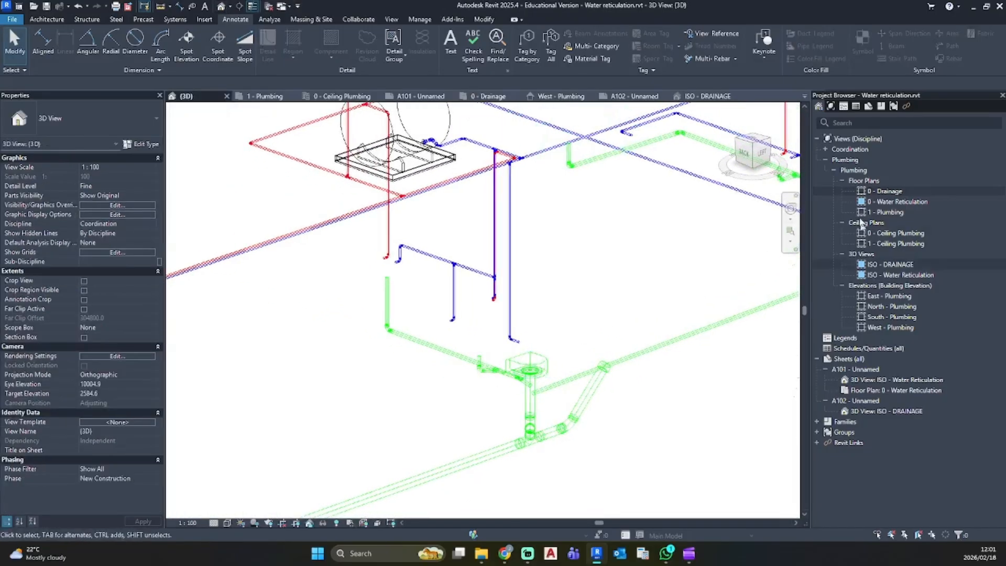
double_click(889, 191)
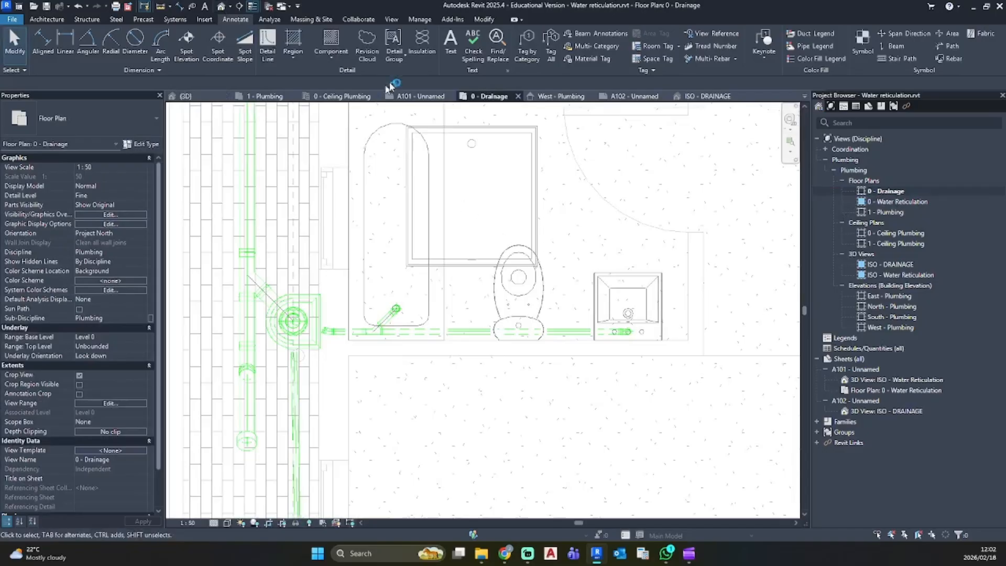
scroll(538, 285, "down", 2)
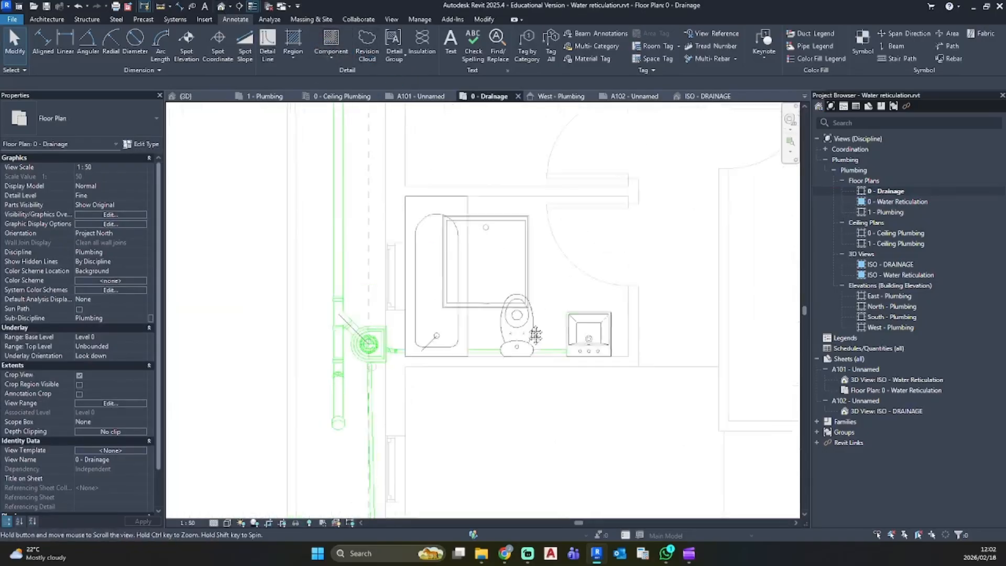
left_click(341, 273)
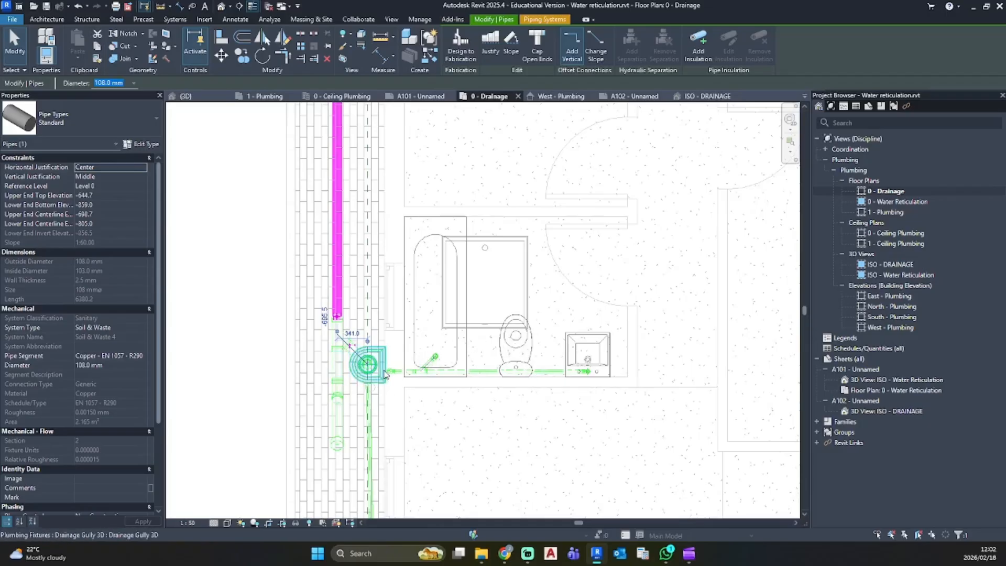
scroll(421, 376, "up", 3)
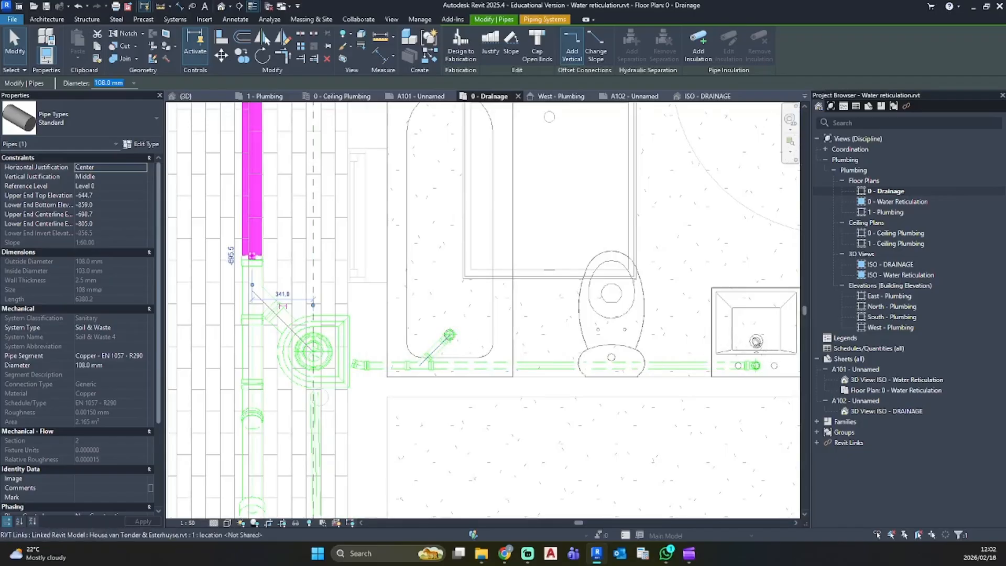
scroll(468, 359, "down", 5)
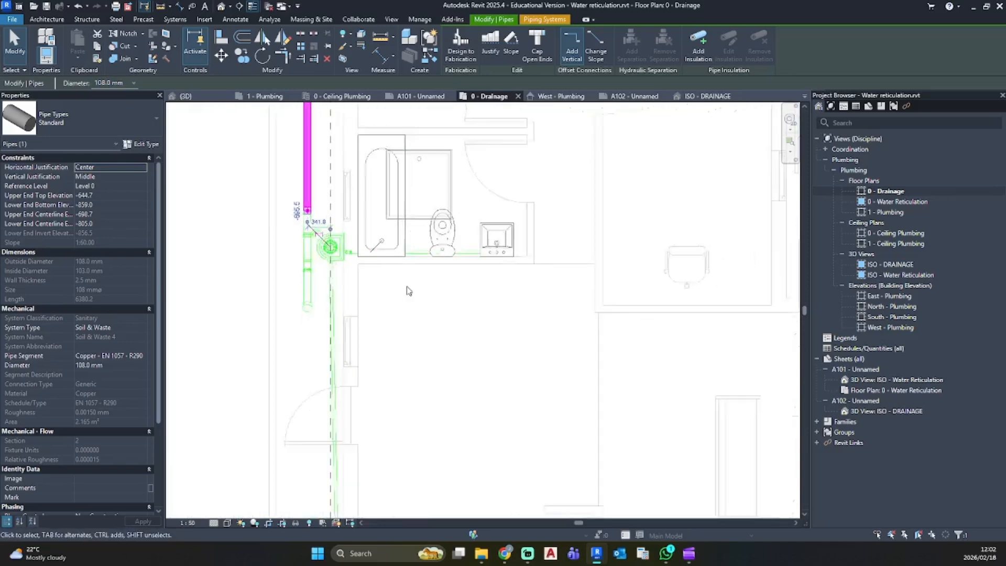
middle_click_drag(370, 199, 395, 368)
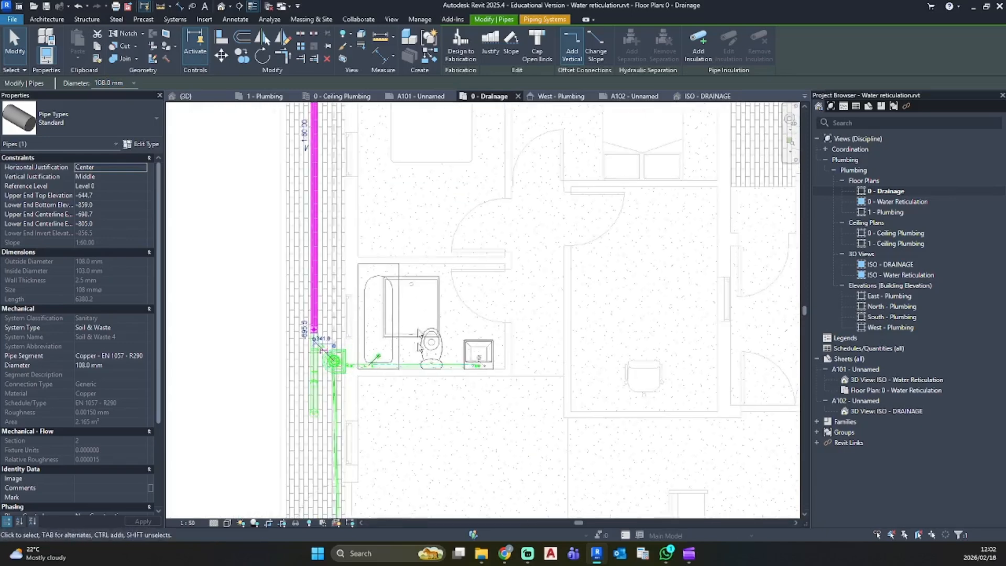
scroll(453, 366, "up", 2)
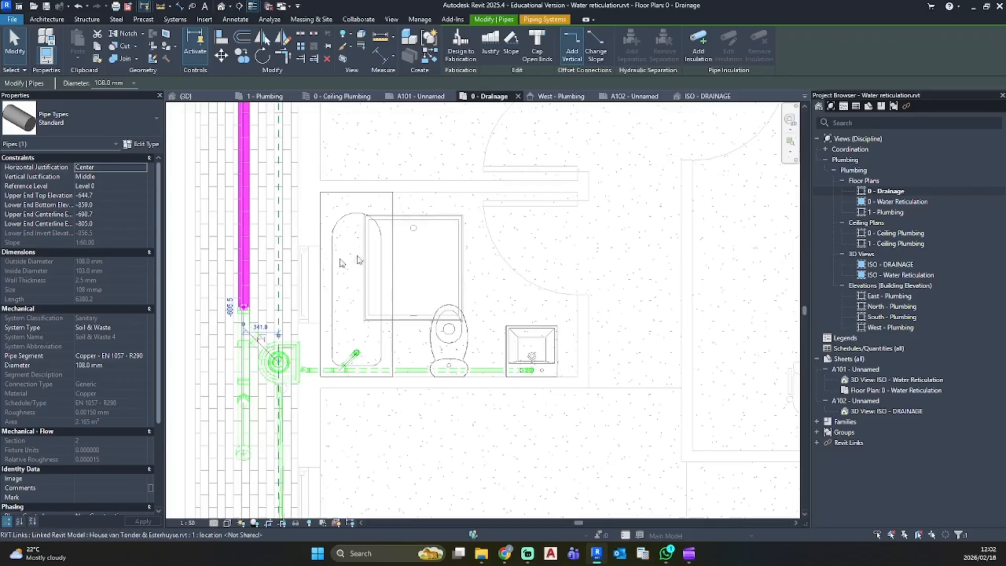
left_click(493, 291)
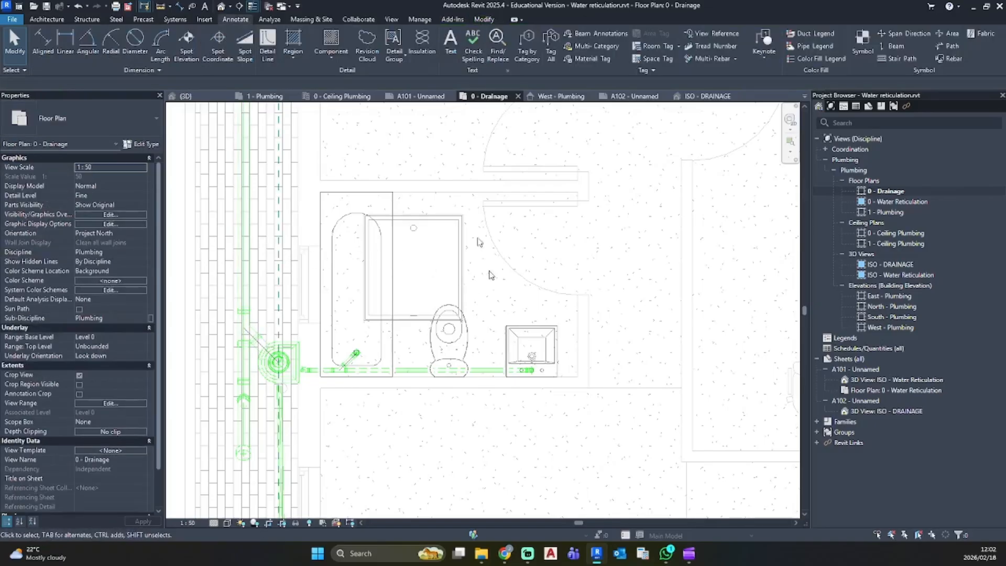
Draw a thin detail line at 45° from the rear of the WC to the main 108 mm drainage pipe
left_click(241, 263)
key("Escape")
key("d")
key("l")
scroll(445, 336, "up", 3)
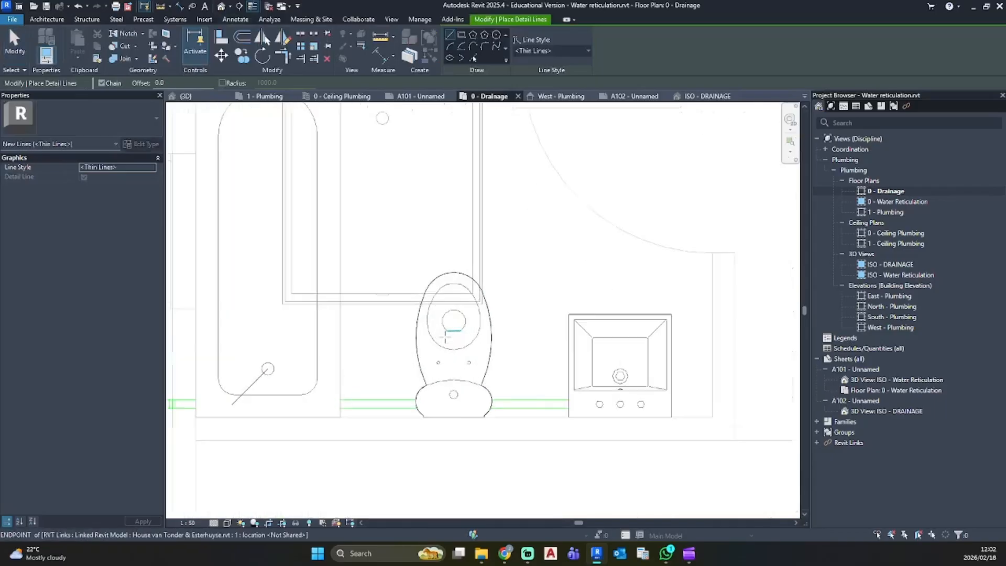
left_click(453, 363)
scroll(324, 257, "down", 3)
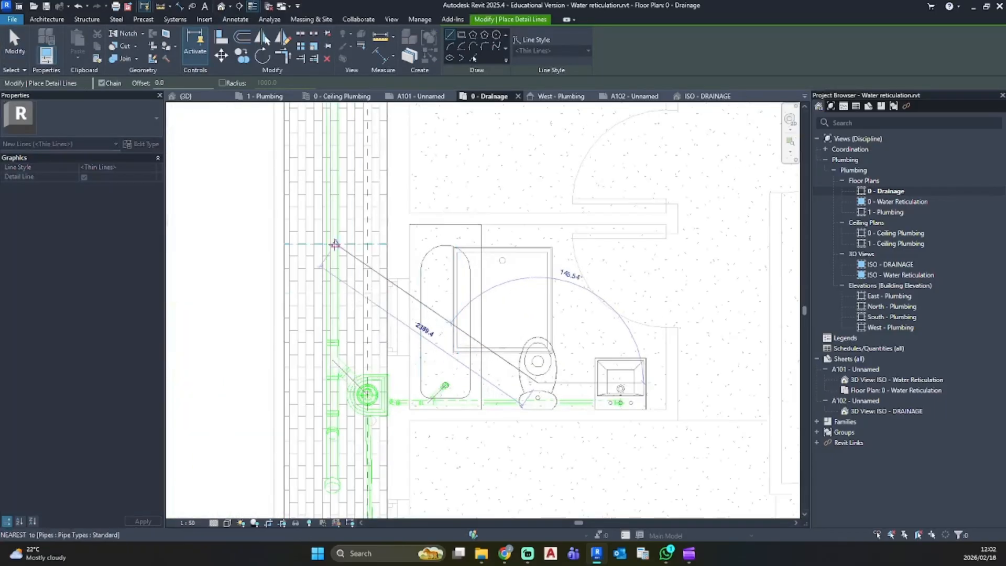
scroll(328, 243, "up", 2)
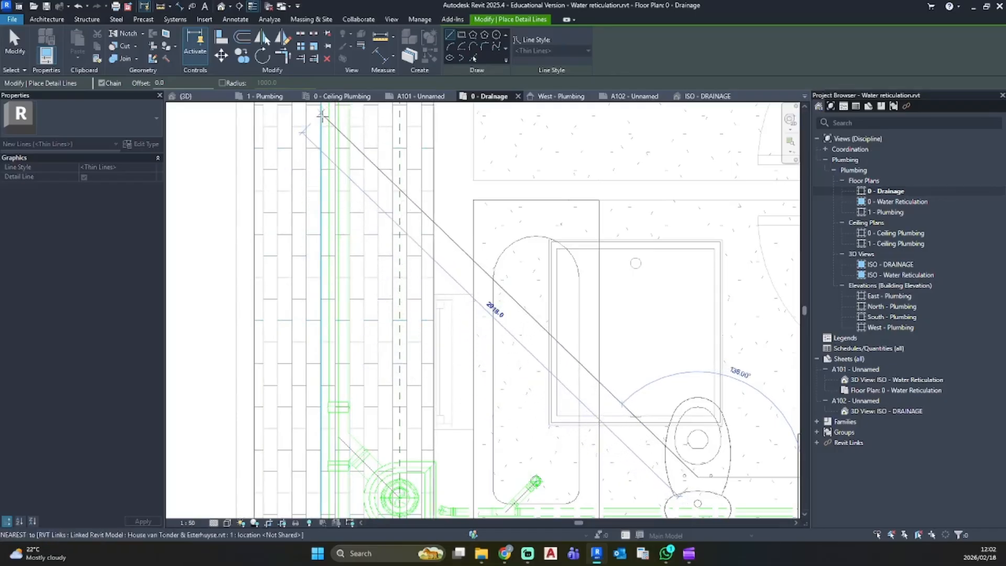
scroll(327, 133, "down", 2)
middle_click_drag(333, 140, 279, 249)
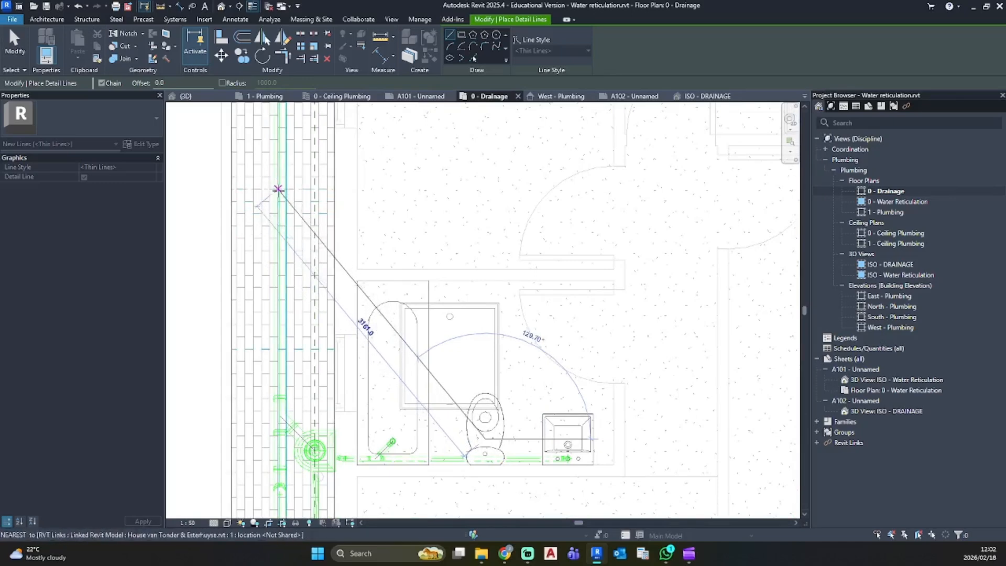
left_click(278, 224)
key("Escape")
key("Escape")
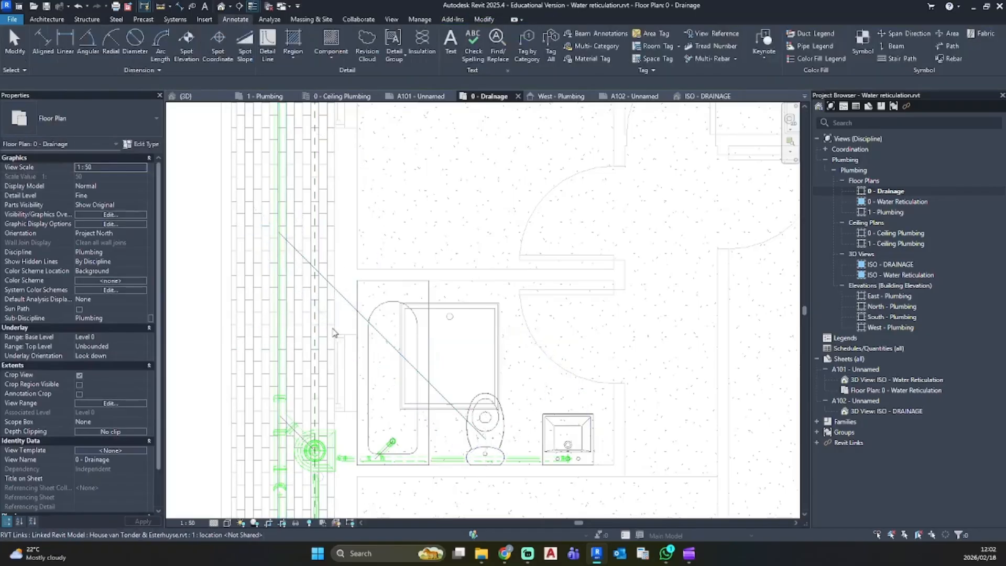
Move the upper end of the WC detail line onto the centreline of the main drainage pipe
scroll(274, 220, "up", 5)
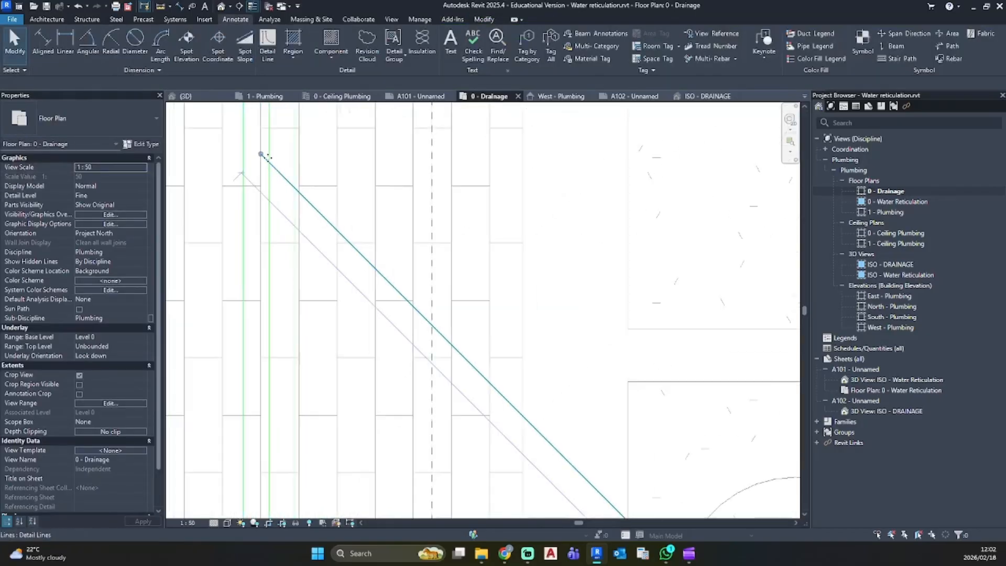
left_click(257, 155)
left_click_drag(255, 152, 267, 167)
scroll(521, 373, "down", 6)
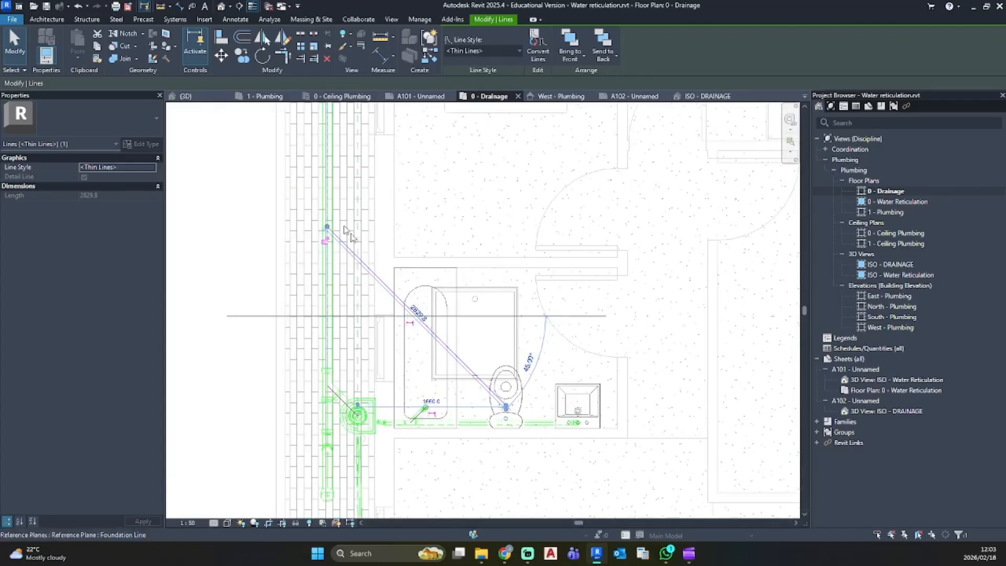
key("Escape")
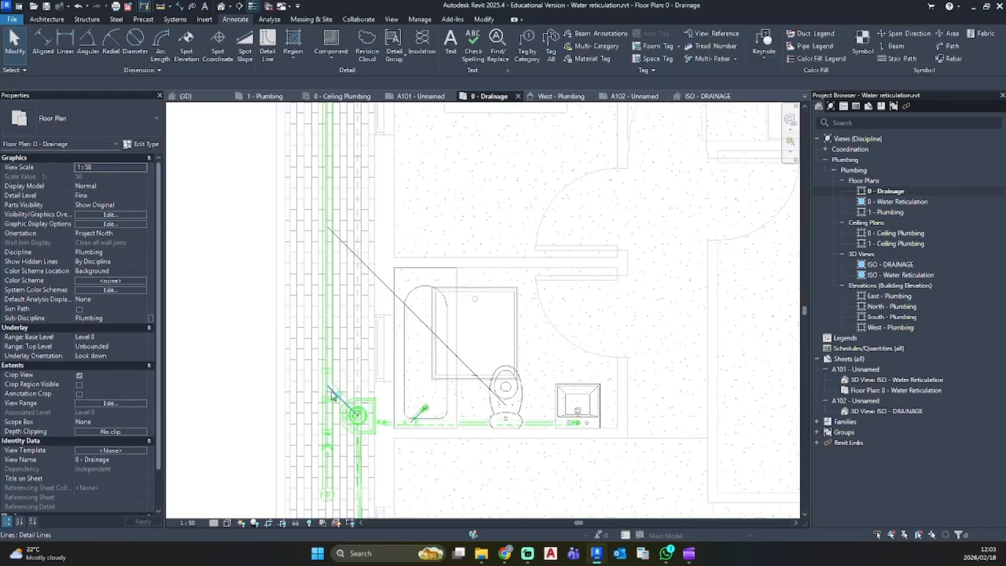
Draw a 108 mm Soil & Waste branch pipe sloping up at 1:60 from the main drain along the detail line to the WC
left_click(335, 287)
key("c")
key("s")
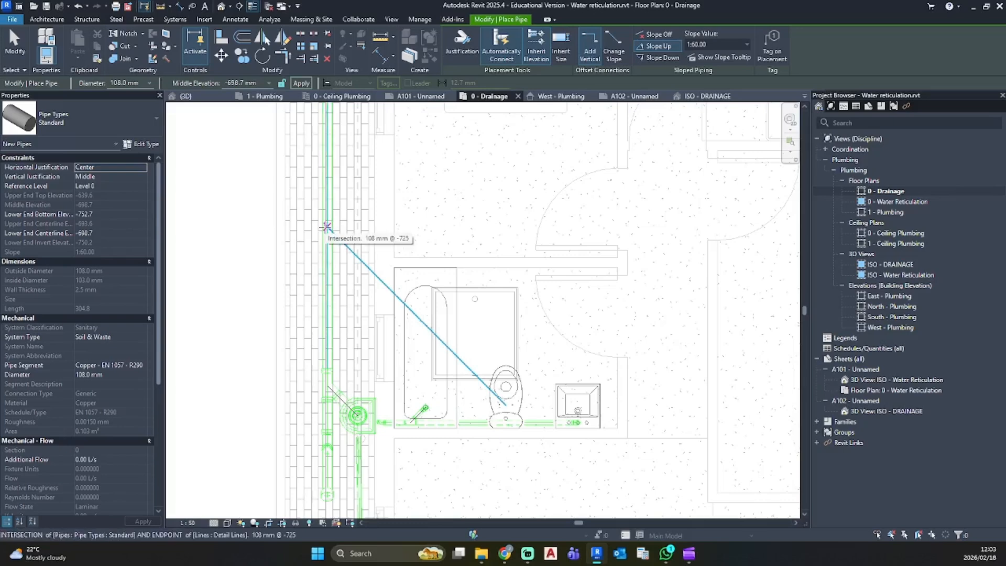
left_click(326, 227)
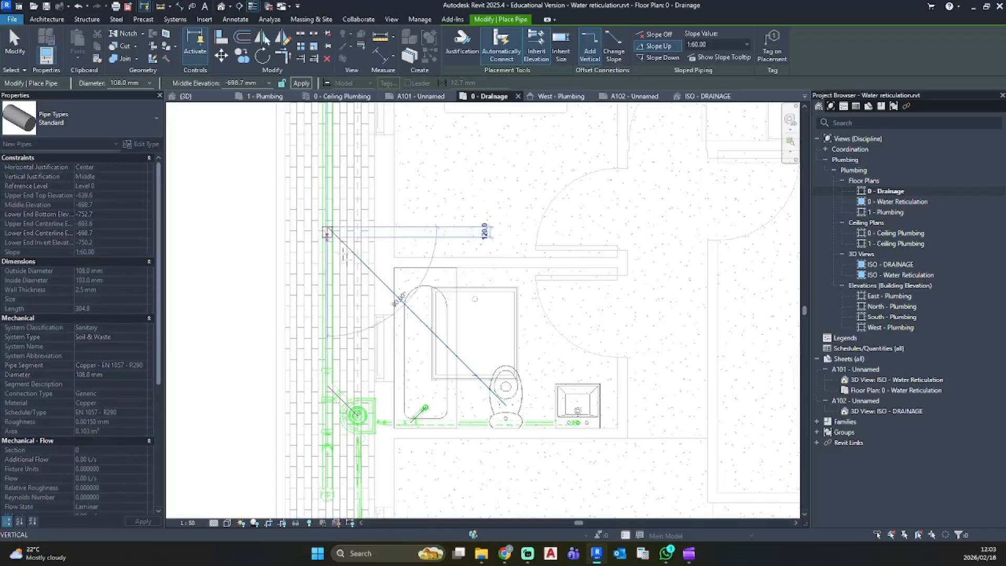
scroll(506, 402, "up", 3)
scroll(506, 401, "up", 2)
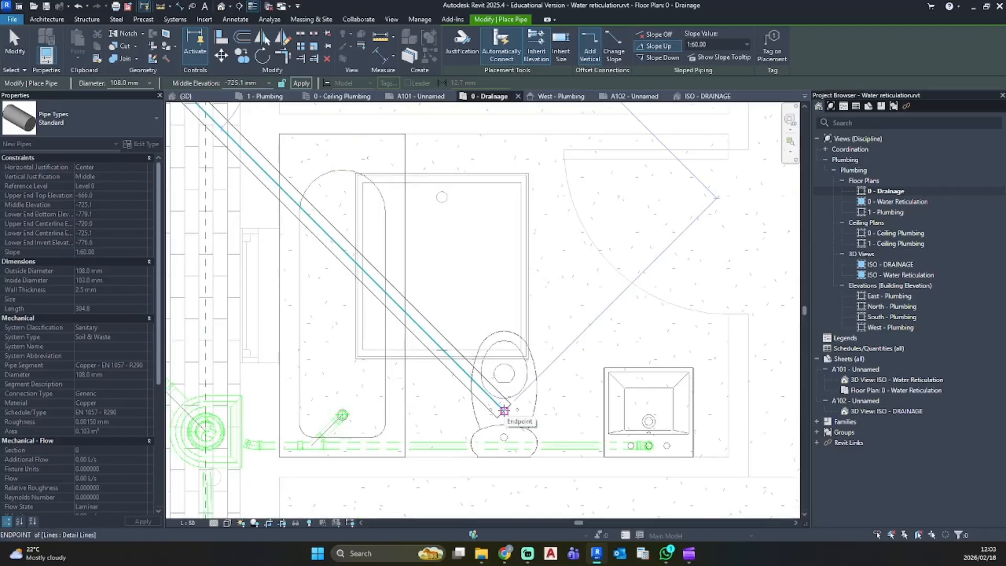
left_click(504, 410)
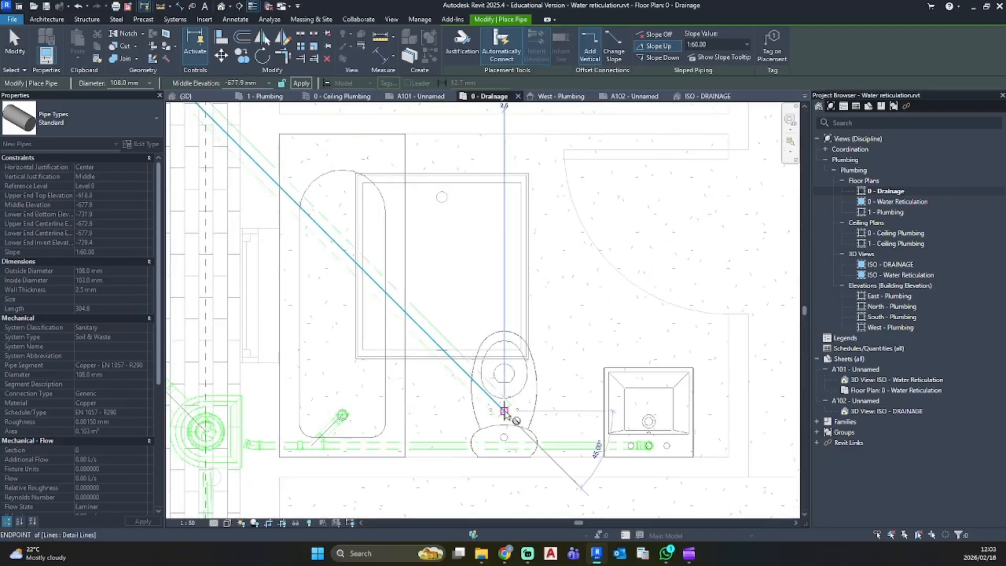
Add a vertical riser at the WC end of the branch pipe by applying a middle elevation of 0.0 mm
scroll(497, 397, "down", 3)
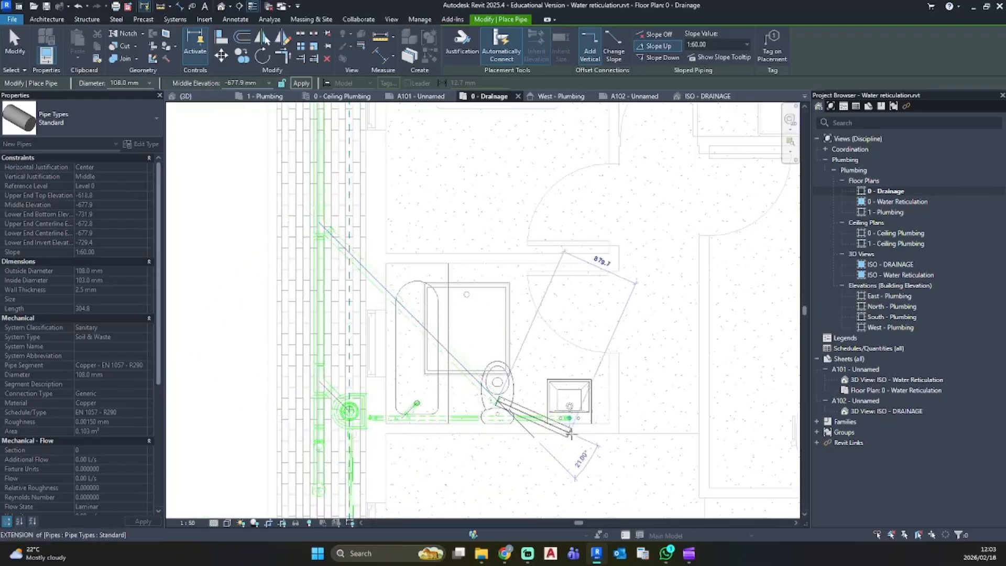
scroll(570, 430, "up", 3)
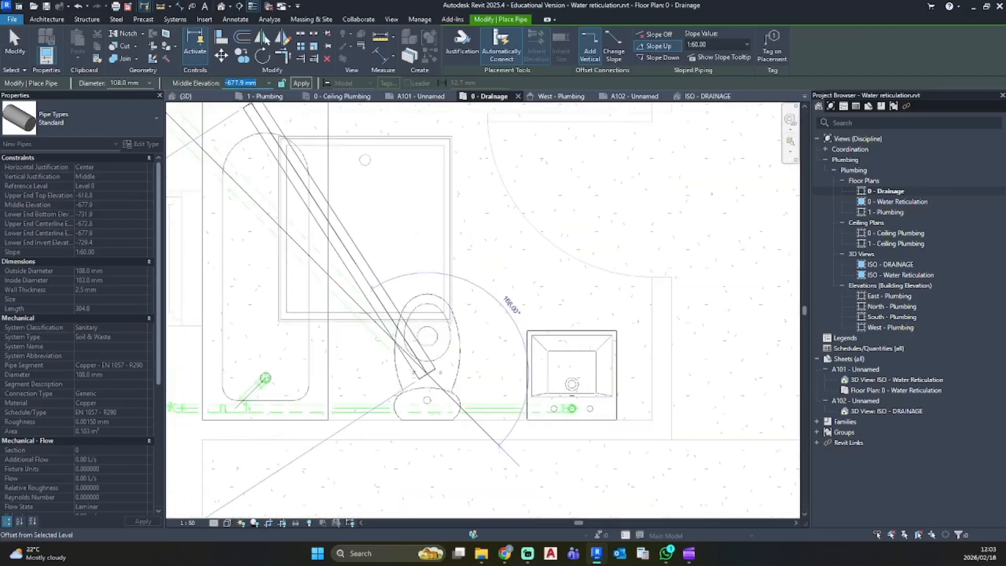
left_click(298, 82)
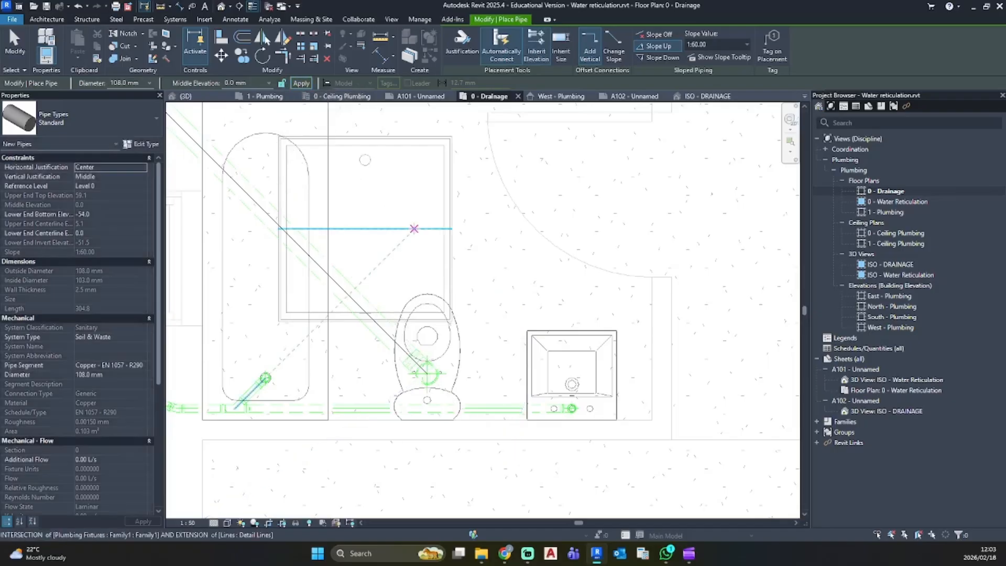
Place a Trap - Plain - CI pipe fitting on the open upper end of the WC riser in the default 3D view
left_click(223, 8)
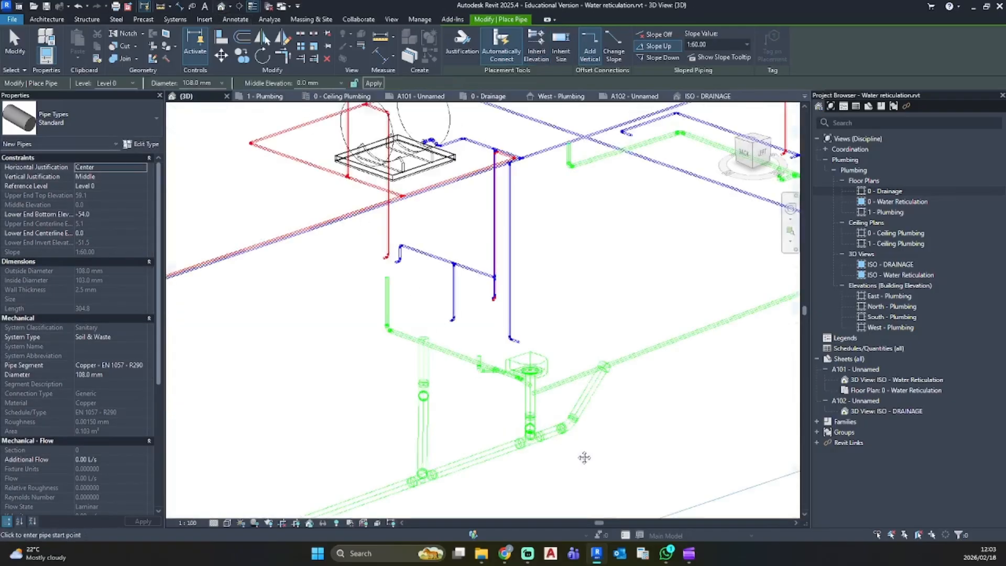
middle_click_drag(583, 458, 731, 414, "shift")
scroll(439, 381, "up", 3)
key("Escape")
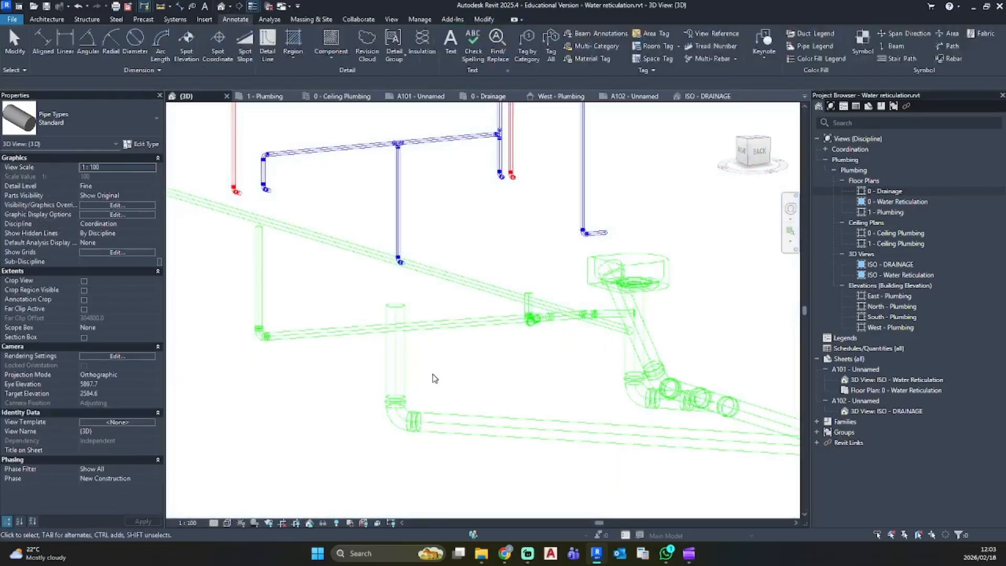
left_click(47, 18)
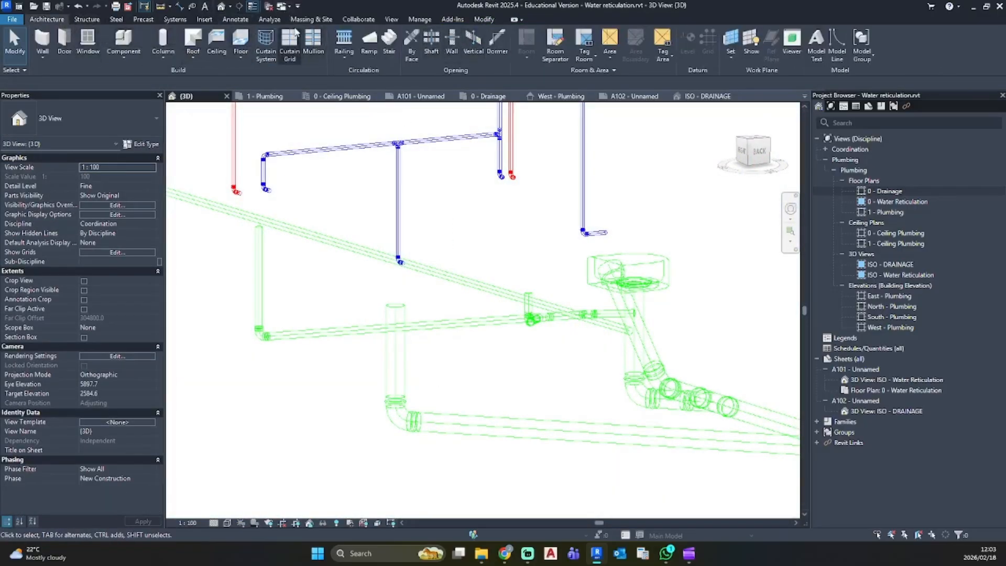
left_click(176, 21)
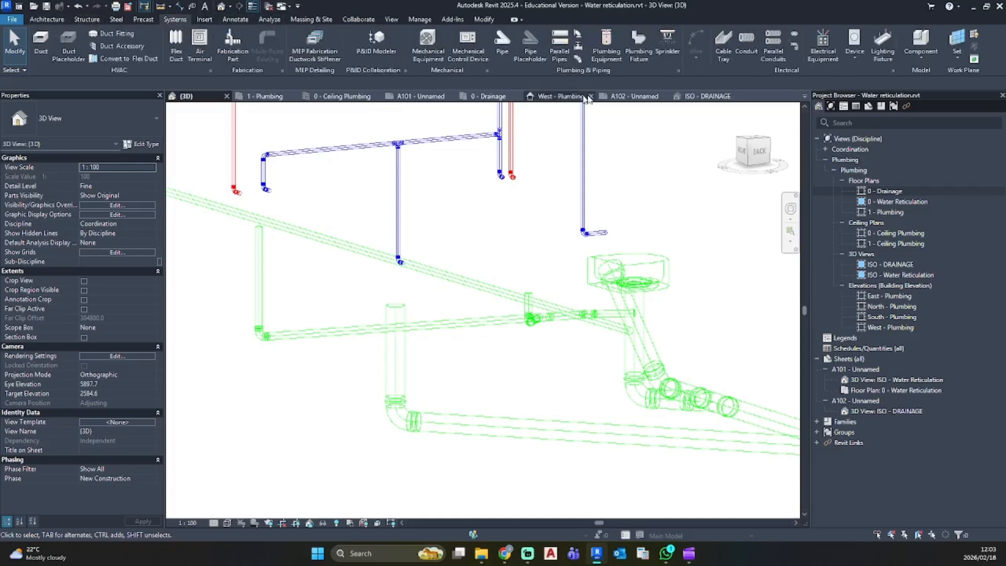
left_click(578, 35)
left_click(78, 118)
scroll(82, 276, "down", 2)
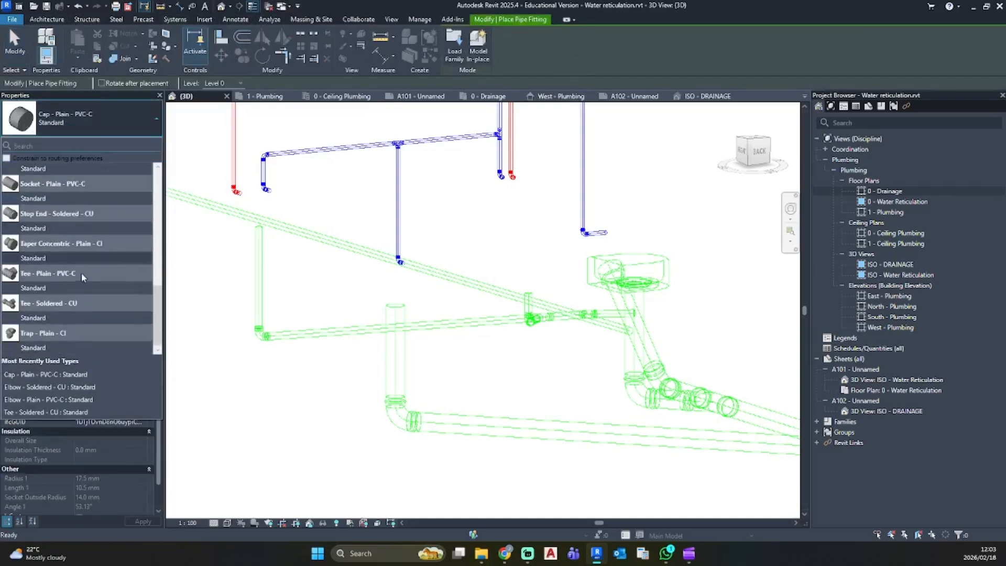
left_click(44, 333)
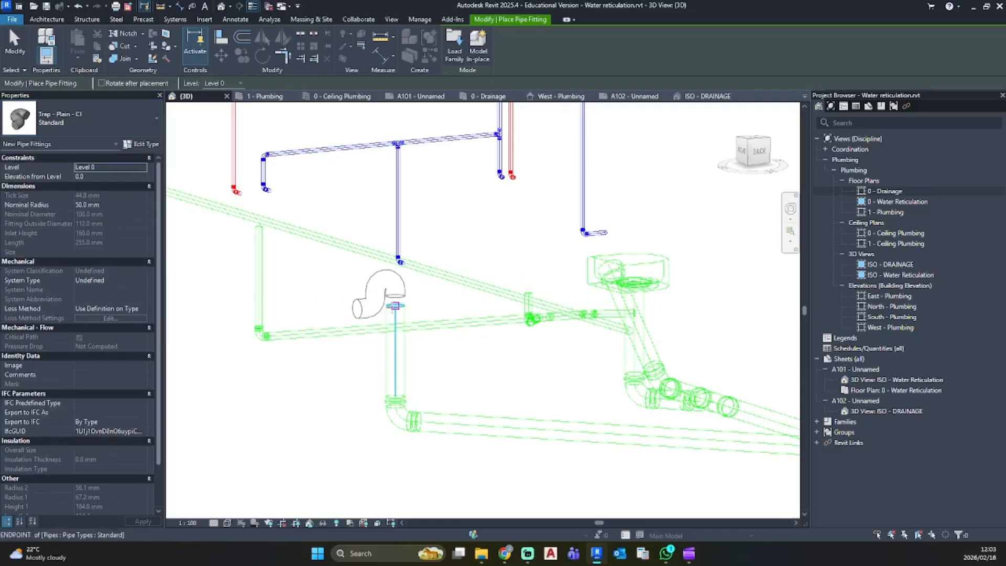
key("alt")
left_click(395, 305)
key("Escape")
Rotate the trap on the WC riser so its outlet faces the opposite direction
scroll(442, 378, "down", 3)
middle_click_drag(441, 382, 389, 358, "shift")
scroll(392, 357, "up", 4)
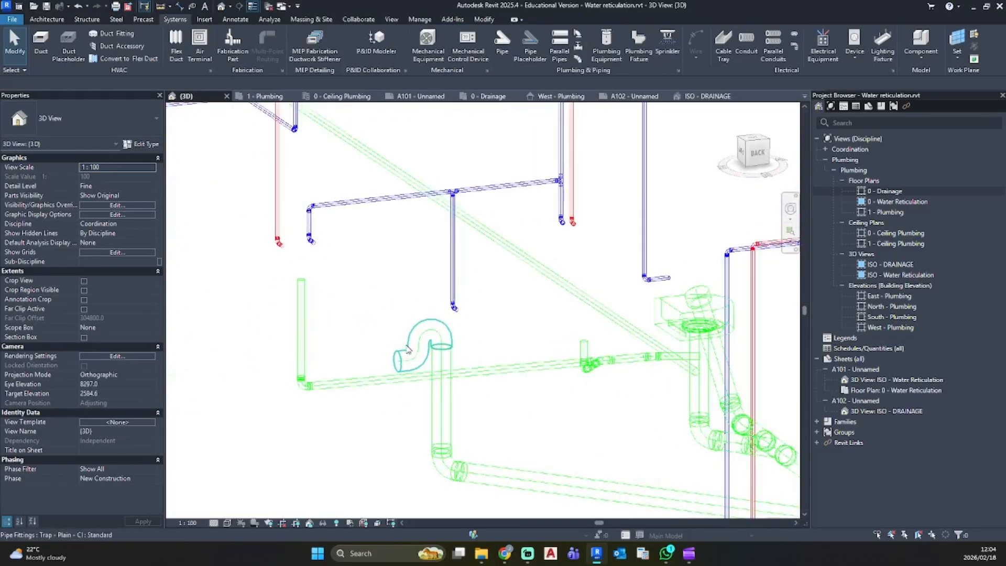
left_click(417, 357)
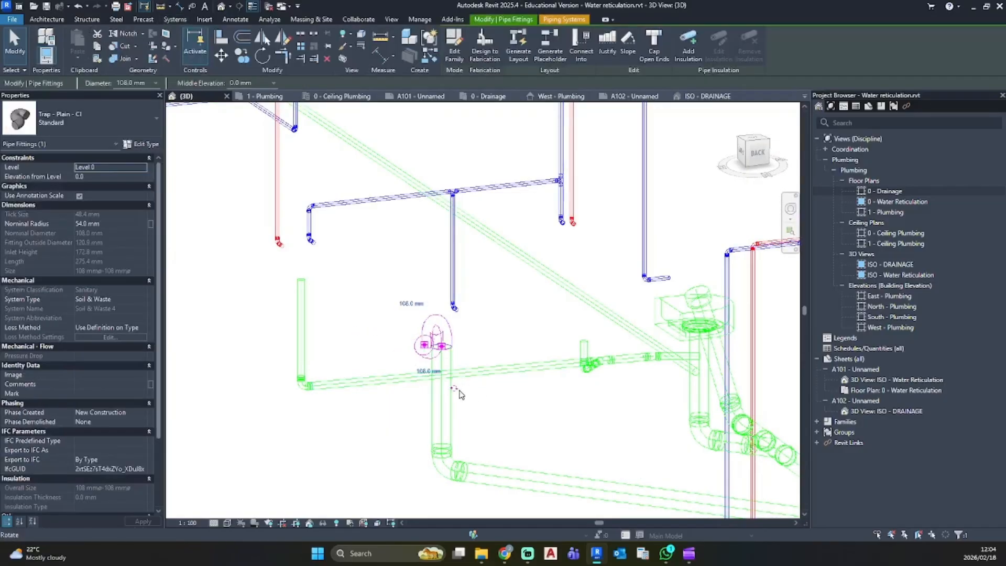
left_click(473, 377)
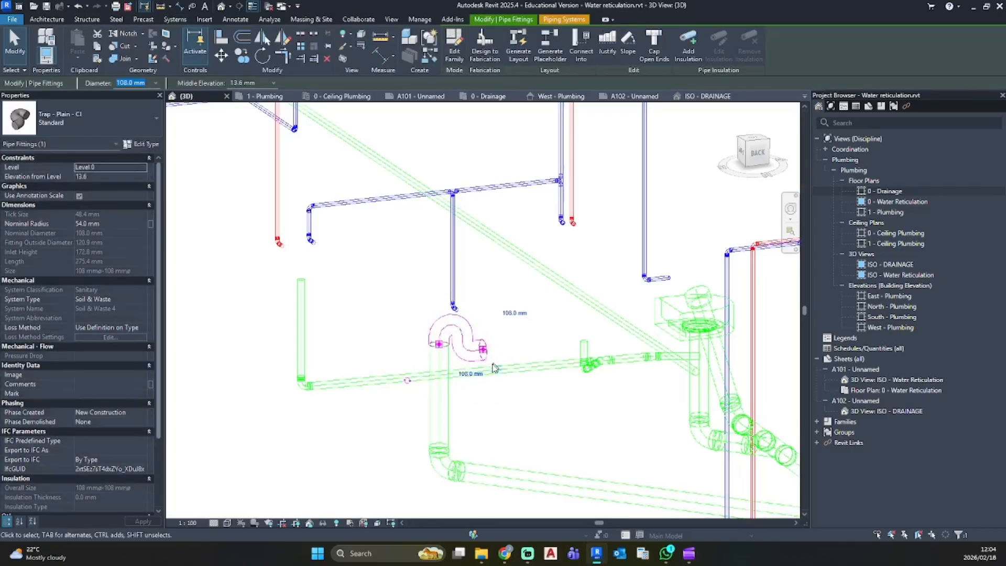
Delete the trap from the upper end of the WC riser
left_click(478, 357)
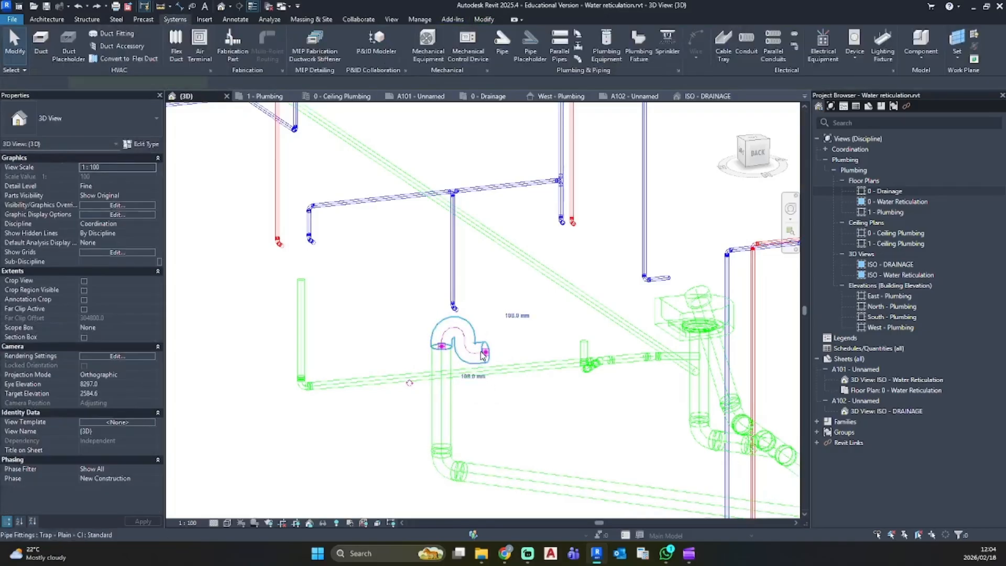
left_click(478, 357)
key("Delete")
middle_click_drag(480, 355, 523, 354, "shift")
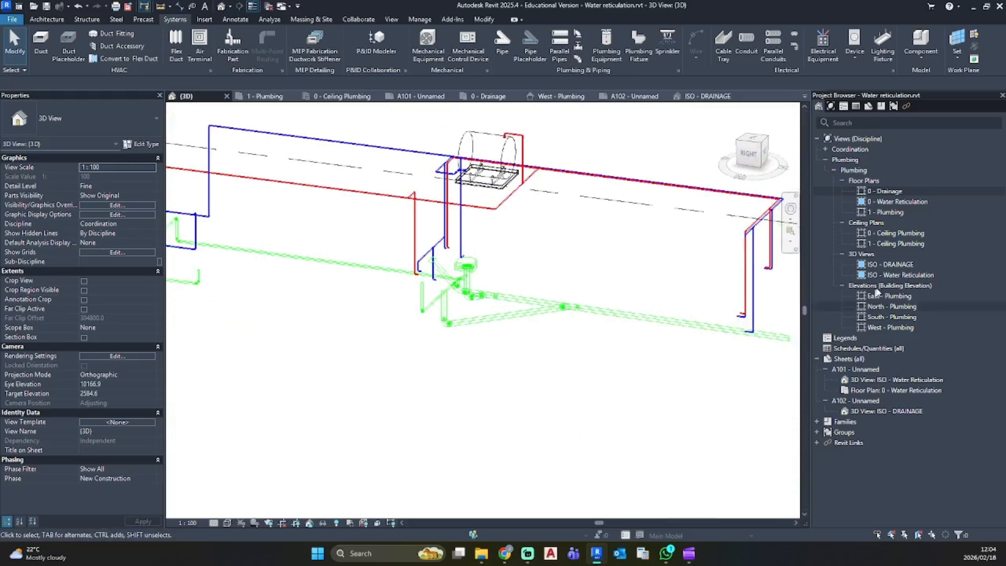
Open the ISO - DRAINAGE view and offset the WHB branch's slope annotation about 4.9 mm above the pipe
double_click(886, 265)
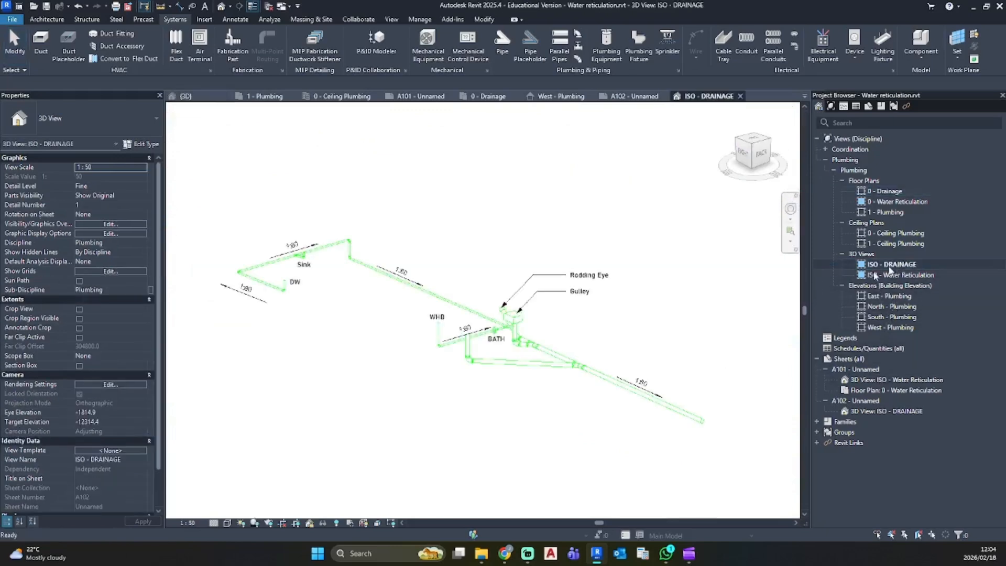
scroll(514, 388, "up", 4)
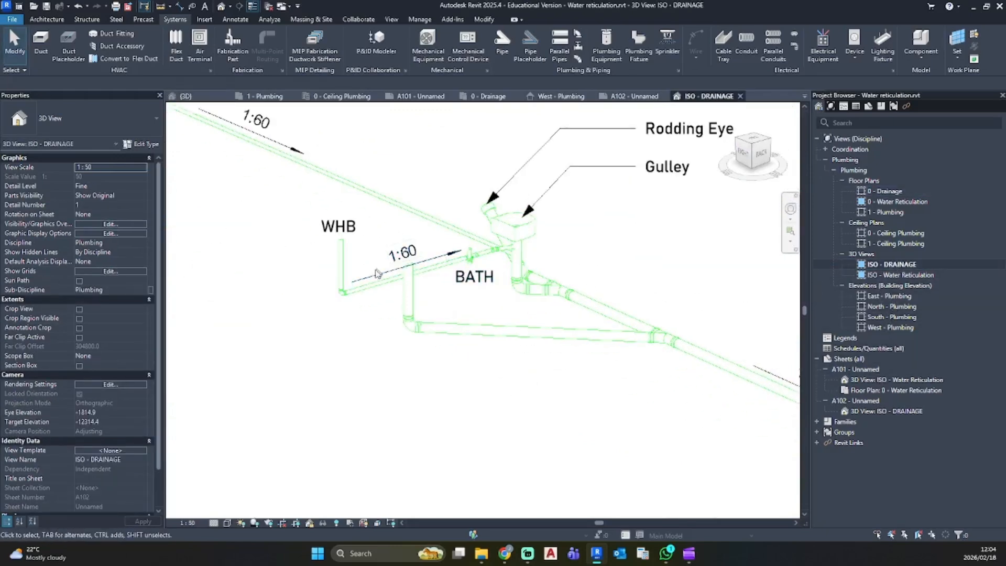
left_click(356, 281)
left_click_drag(352, 283, 347, 267)
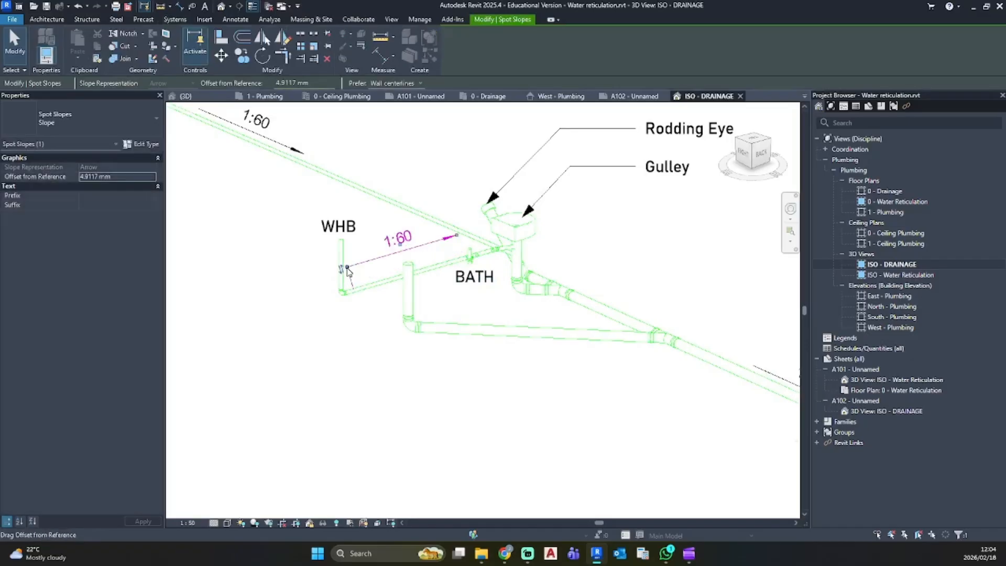
key("Escape")
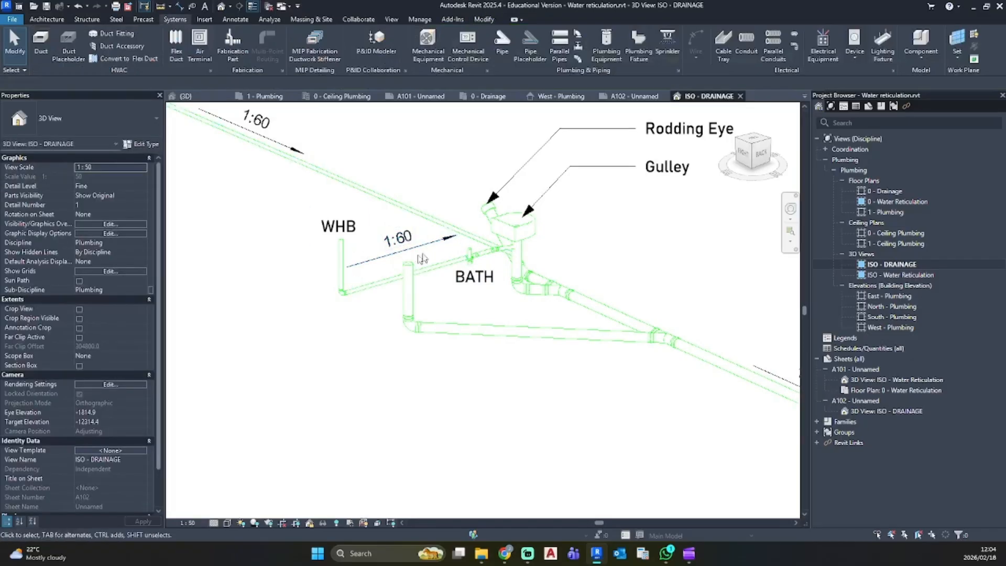
Add a spot slope annotation to the WC branch pipe and move it above the pipe
left_click(236, 19)
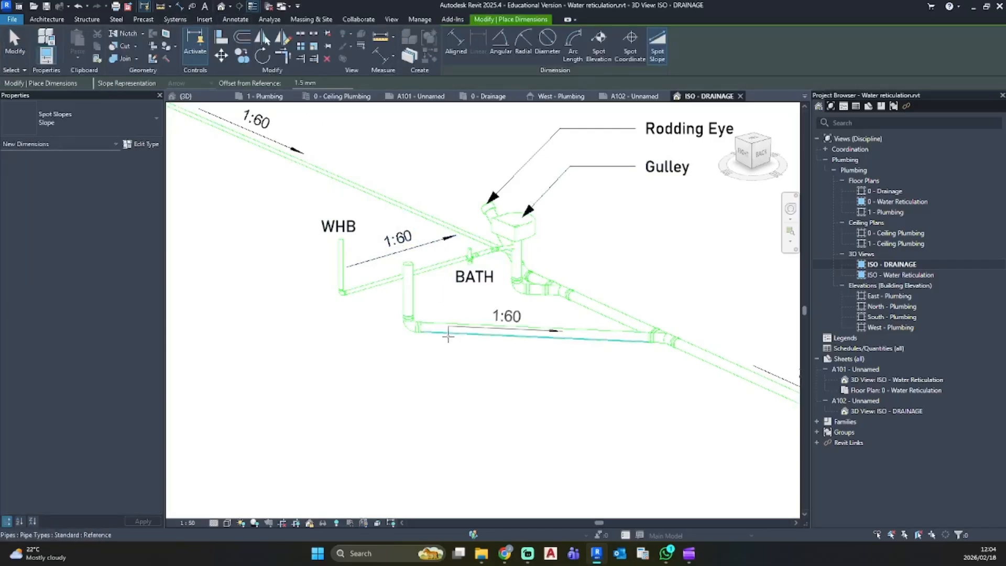
key("Escape")
scroll(452, 340, "up", 3)
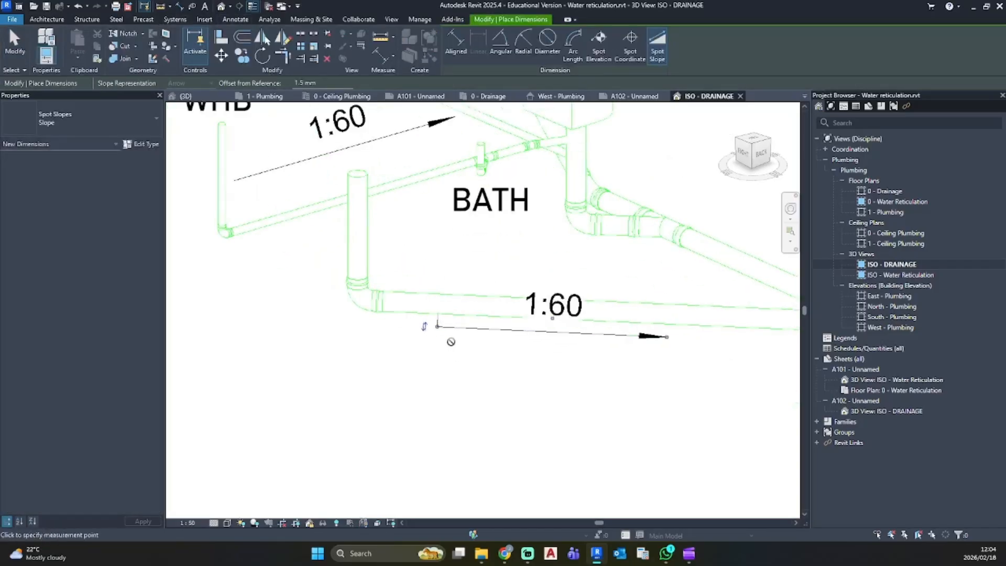
key("Escape")
left_click(443, 335)
mouse_move(438, 329)
left_mouse_down()
mouse_move(443, 365)
mouse_move(439, 341)
mouse_move(459, 283)
left_mouse_up()
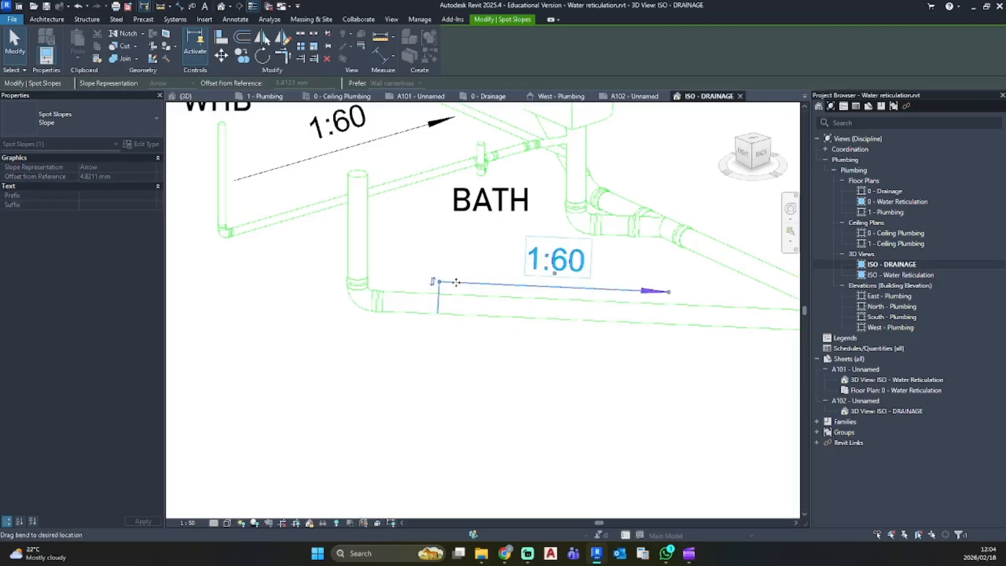
left_click(539, 375)
Add the text label WC in 2.5mm Arial and position it directly above the WC riser
scroll(547, 379, "down", 3)
scroll(367, 288, "up", 5)
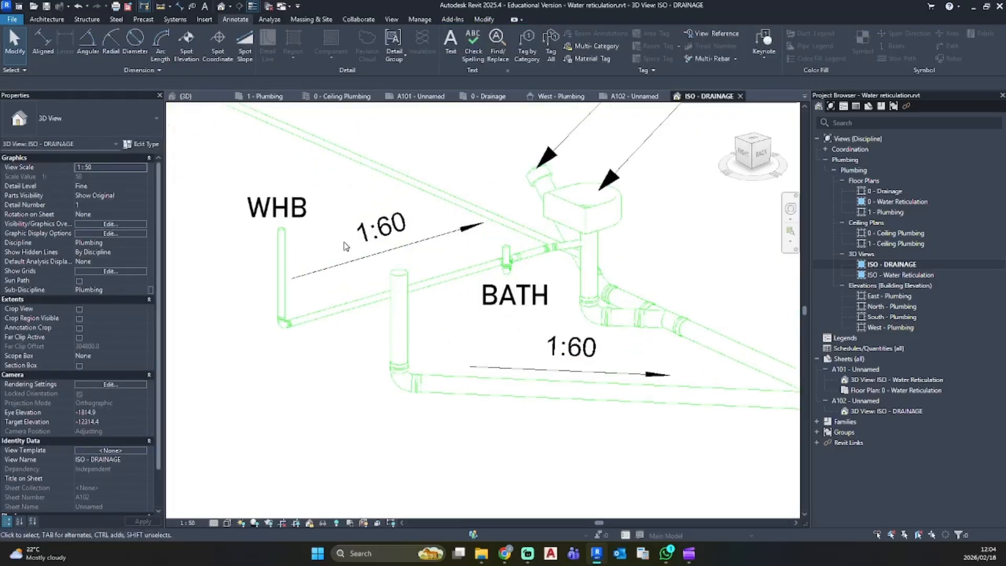
key("x")
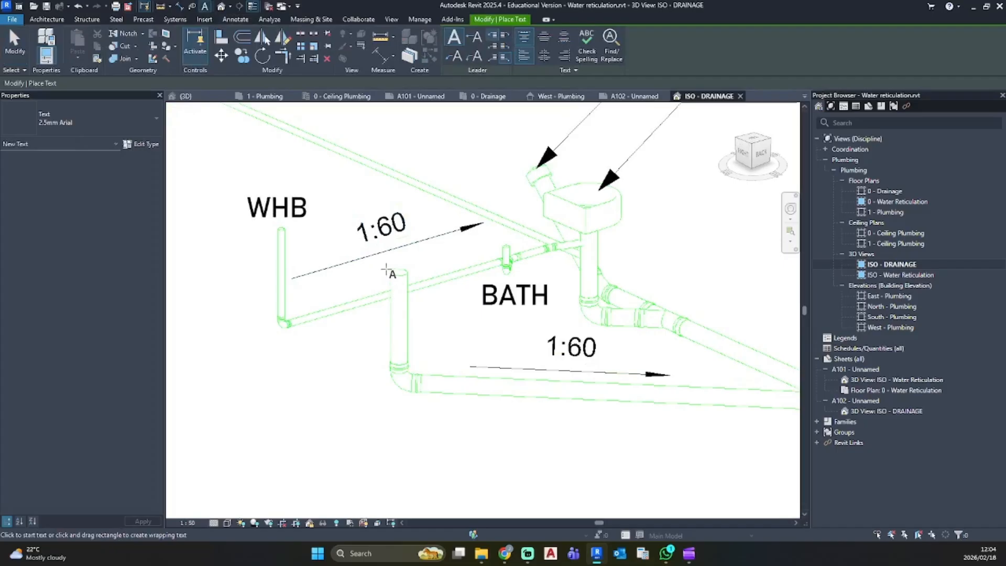
left_click(409, 249)
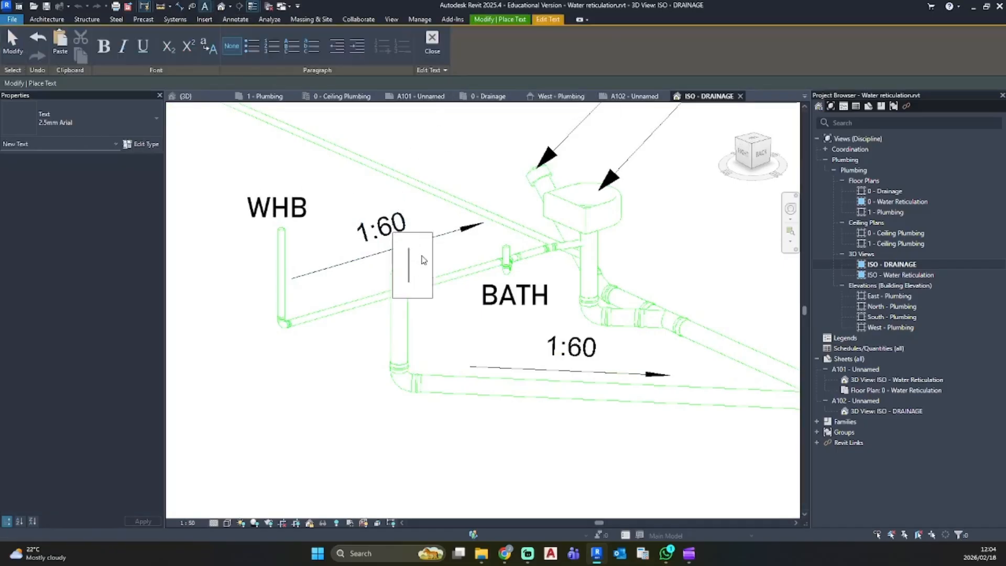
left_click(383, 428)
key("Escape")
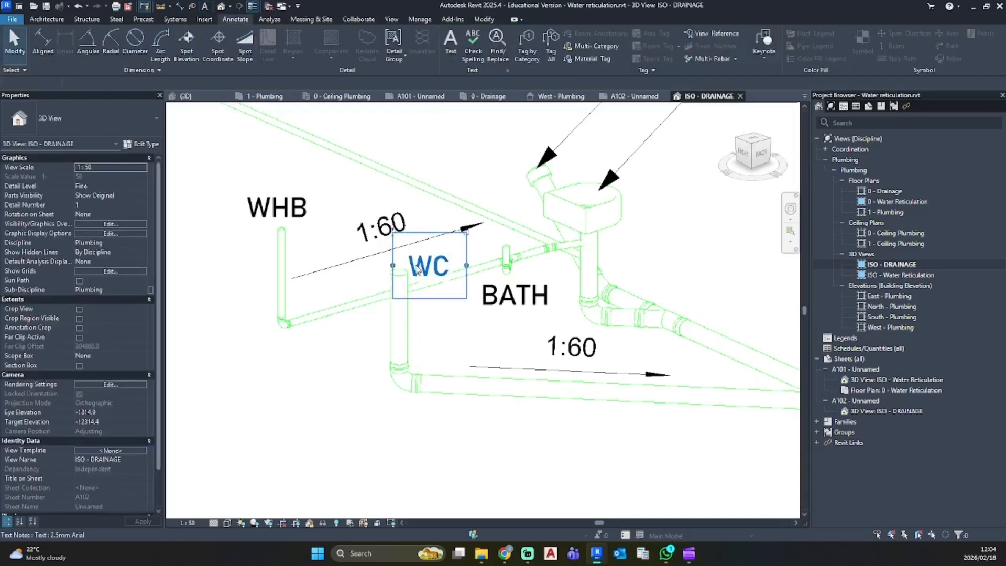
left_click(427, 265)
left_click_drag(392, 232, 367, 217)
Shorten the WHB slope annotation's arrow to fit between WHB and WC and set its offset to about 1.7 mm above the pipe
left_click(482, 222)
left_click_drag(482, 222, 302, 302)
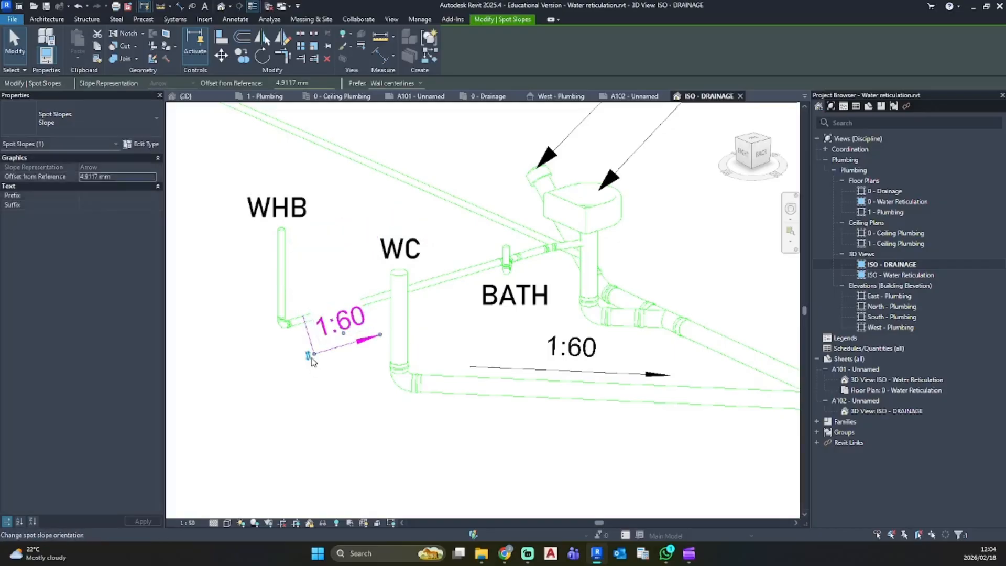
scroll(311, 358, "up", 3)
left_click_drag(310, 353, 278, 251)
left_click(330, 302)
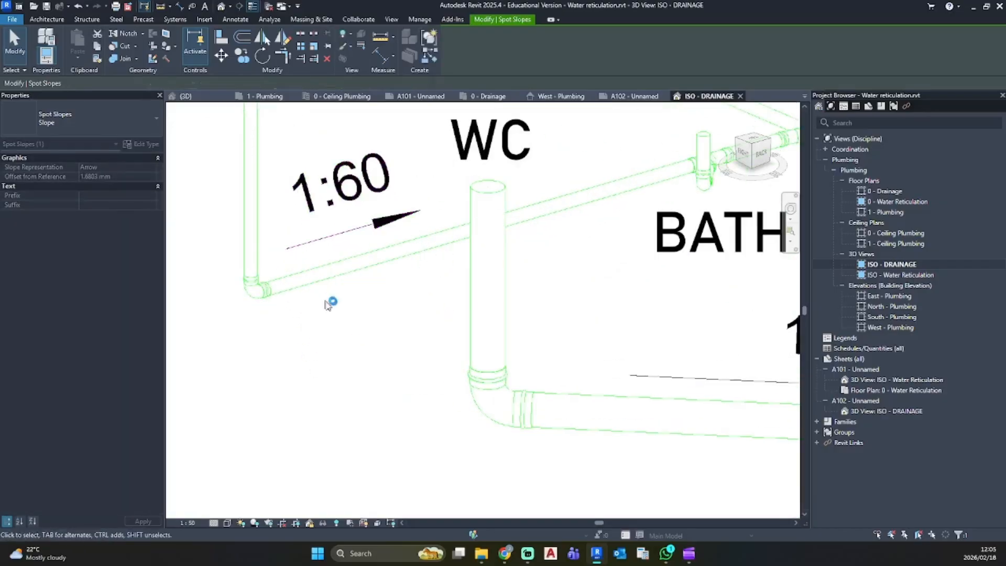
scroll(363, 351, "down", 4)
middle_click_drag(376, 358, 322, 363)
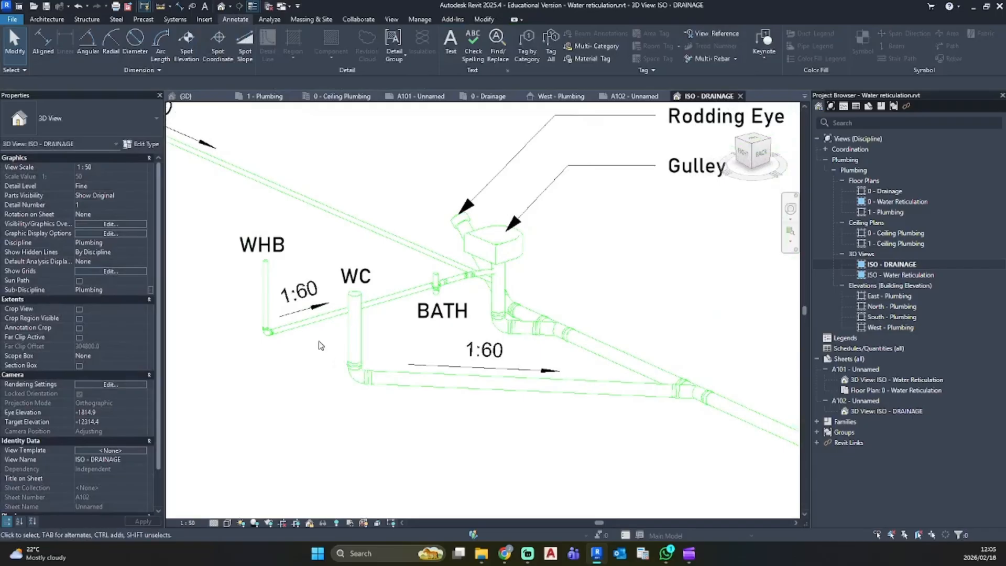
Place another spot slope annotation on the WHB branch pipe between the WC riser and the bath connection
scroll(322, 346, "down", 5)
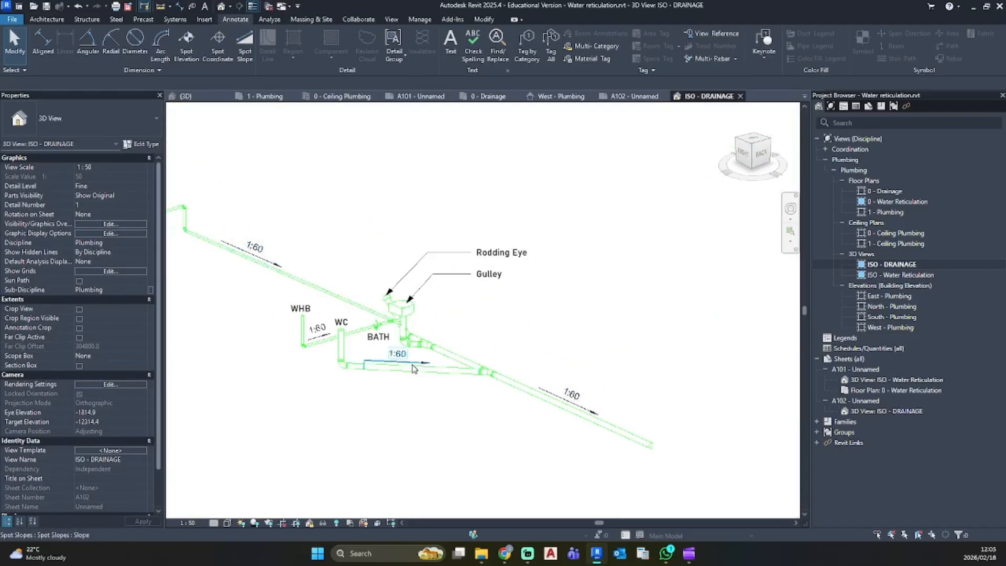
scroll(415, 388, "down", 3)
scroll(383, 365, "up", 2)
scroll(383, 365, "up", 5)
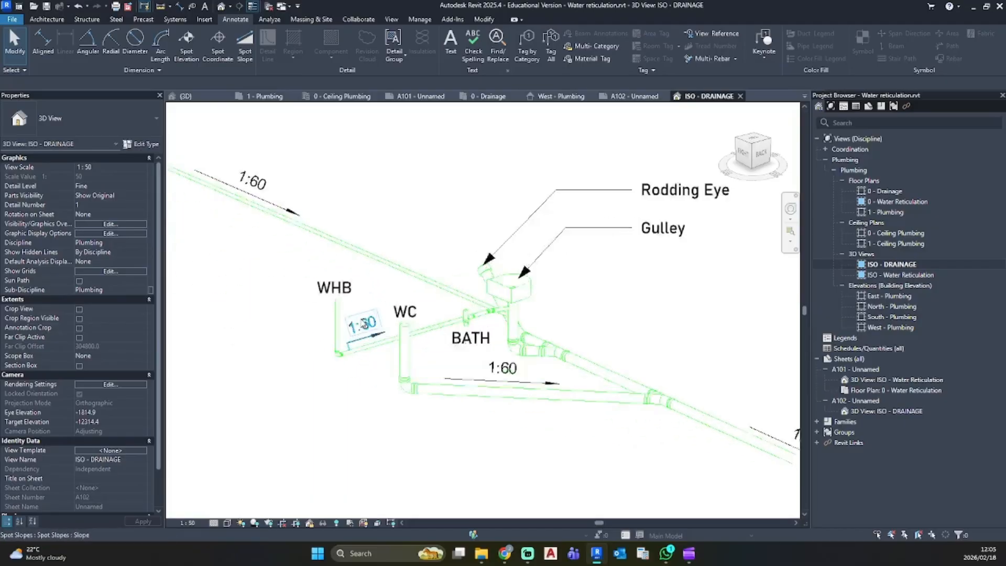
left_click(373, 340)
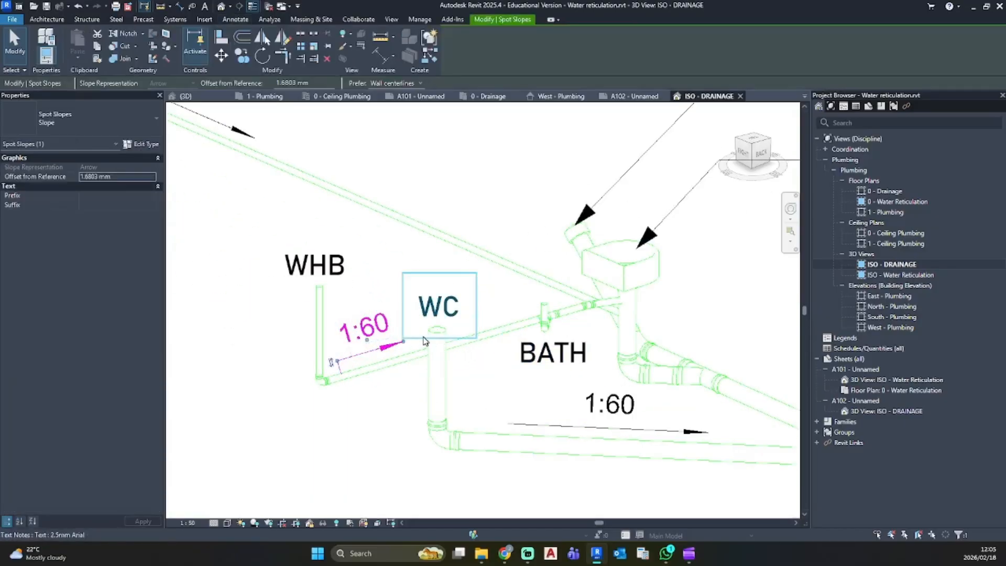
key("c")
key("s")
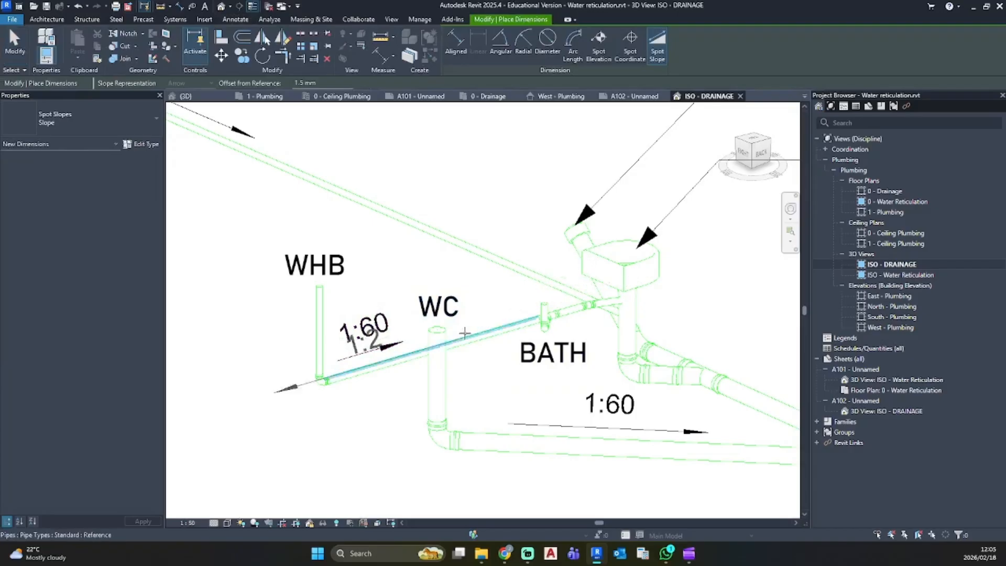
left_click(464, 333)
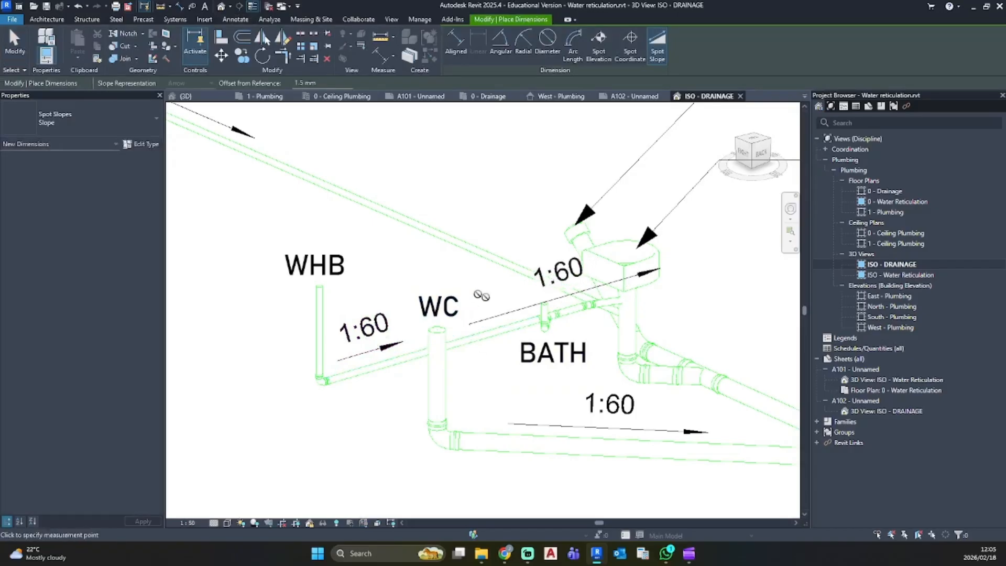
key("Escape")
Shorten the arrow of the slope annotation between the WC and the bath so it clears the gulley
left_click(633, 281)
left_click_drag(633, 281, 529, 294)
key("Escape")
Move the DW branch's slope annotation to about 1.95 mm above its pipe and adjust the arrow length to fit the branch
scroll(529, 335, "down", 5)
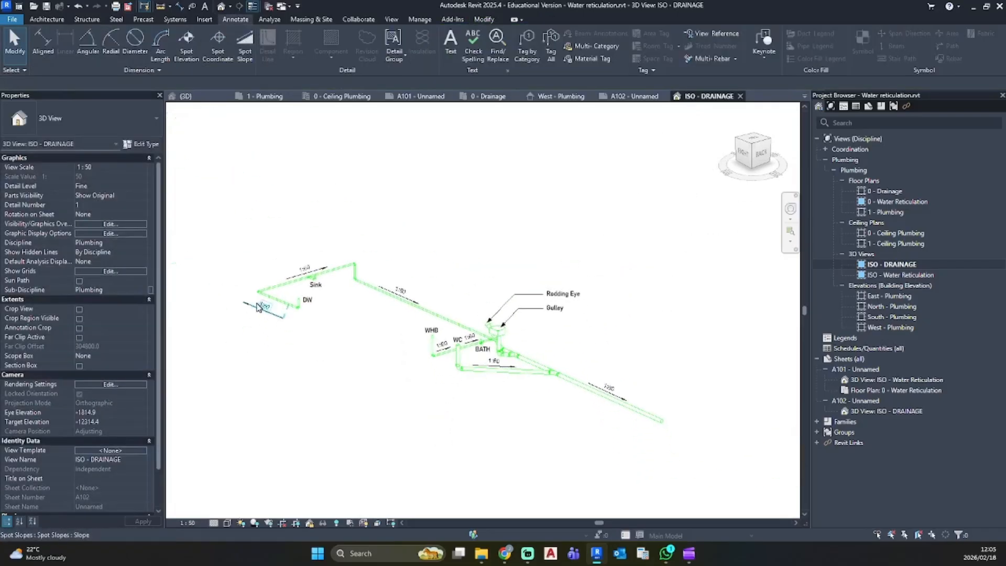
left_click(277, 328)
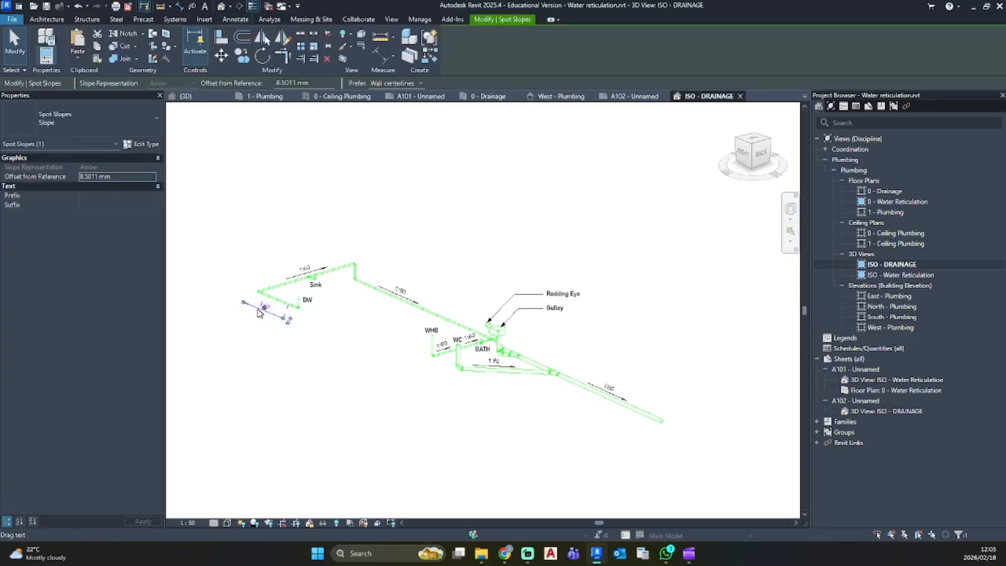
scroll(254, 296, "up", 5)
left_click_drag(383, 415, 414, 341)
mouse_move(256, 265)
left_mouse_down()
mouse_move(393, 327)
mouse_move(405, 361)
mouse_move(453, 379)
mouse_move(440, 374)
left_mouse_up()
scroll(421, 345, "up", 3)
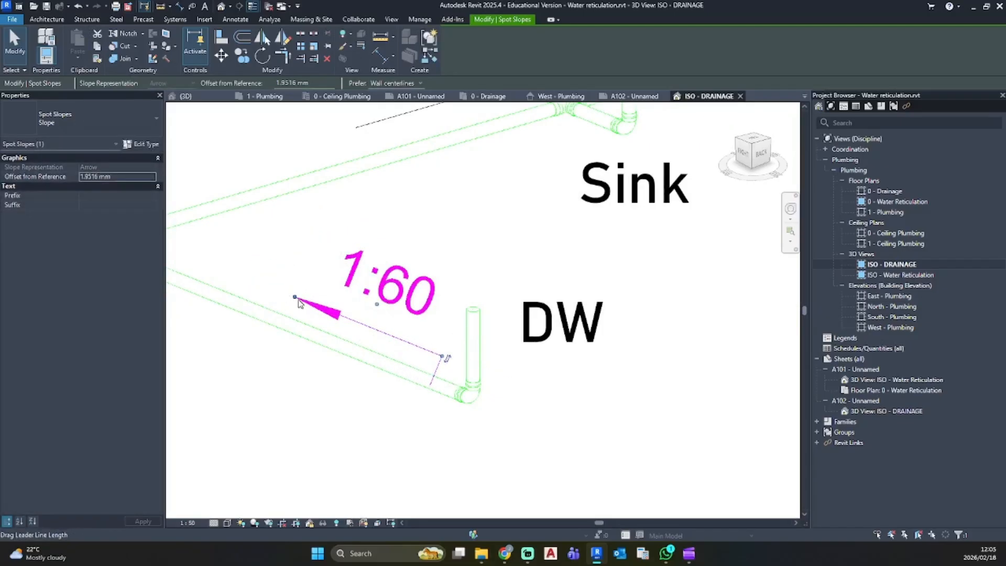
left_click_drag(295, 297, 174, 253)
left_click(395, 417)
scroll(395, 417, "down", 5)
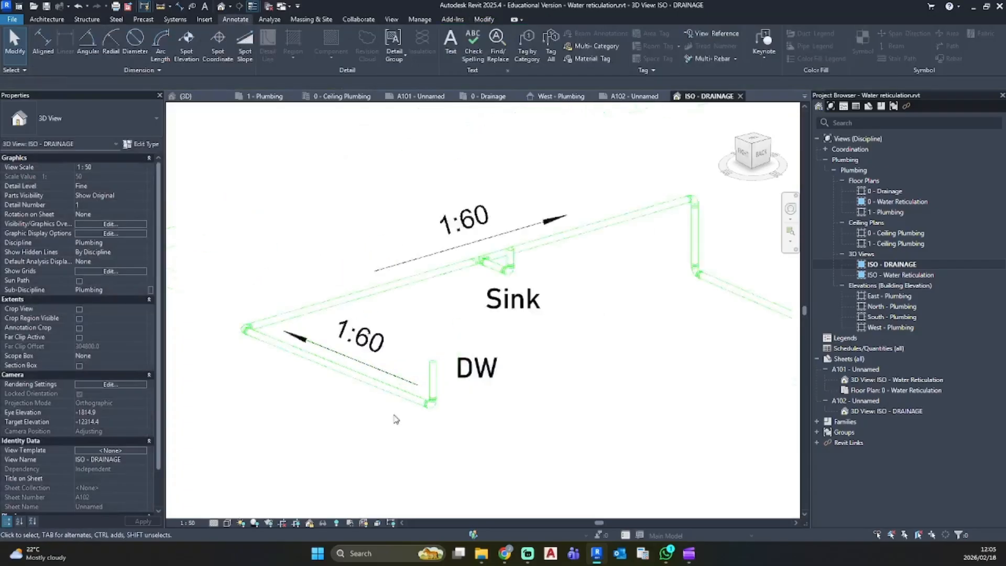
middle_click_drag(457, 419, 387, 311)
middle_click_drag(471, 375, 357, 325)
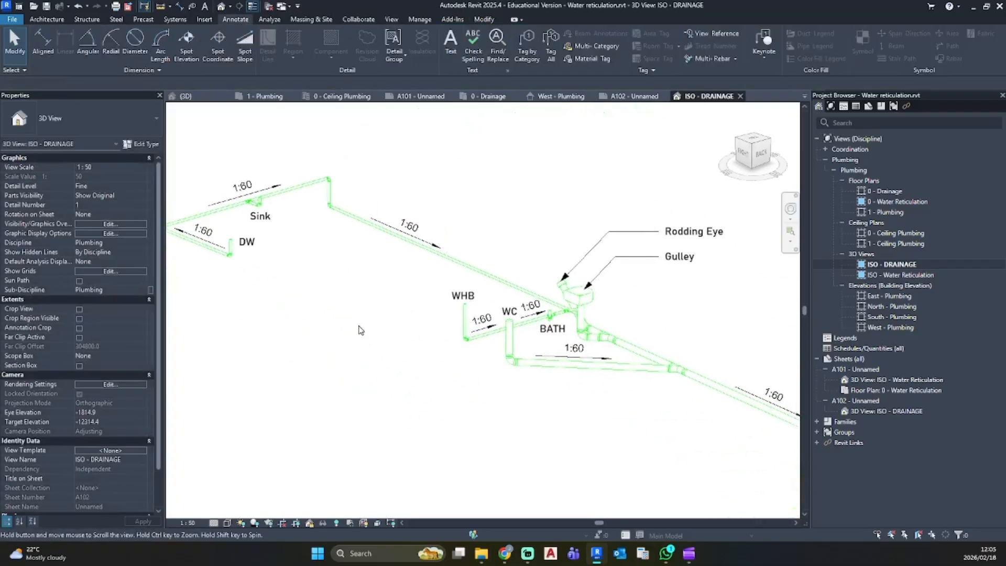
Open the 0 - Drainage floor plan and extend the main drain pipe up to the outer edge of the paving beyond the en-suite
scroll(366, 343, "down", 3)
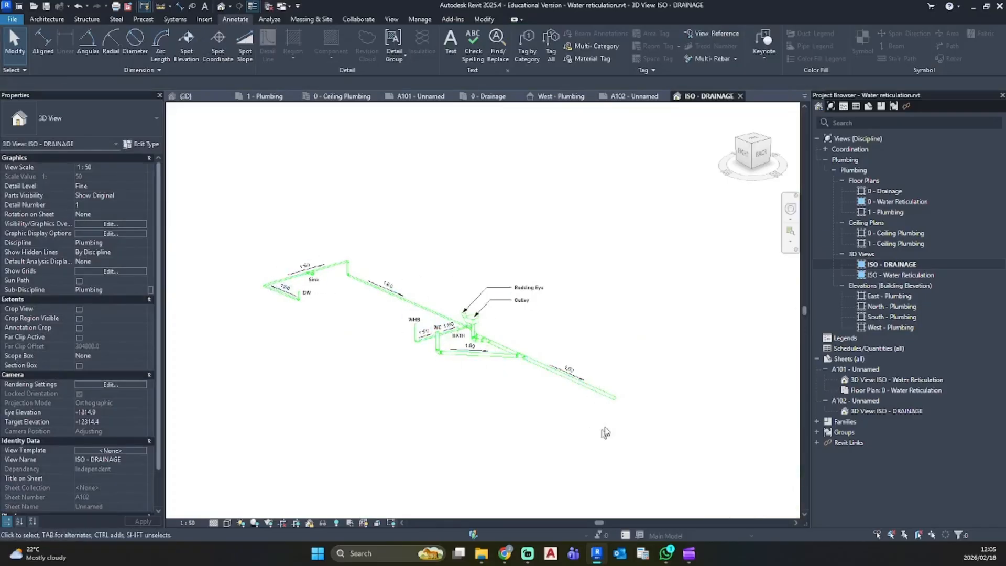
left_click(889, 192)
double_click(889, 193)
scroll(467, 281, "down", 5)
middle_click_drag(411, 286, 408, 437)
middle_click_drag(393, 225, 373, 343)
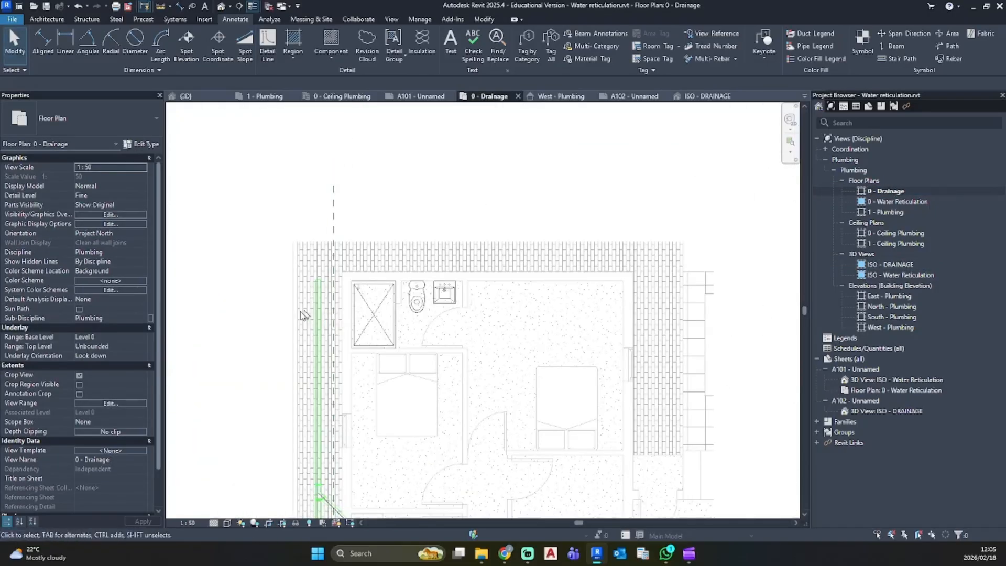
left_click(319, 317)
left_click_drag(318, 278, 318, 219)
key("Escape")
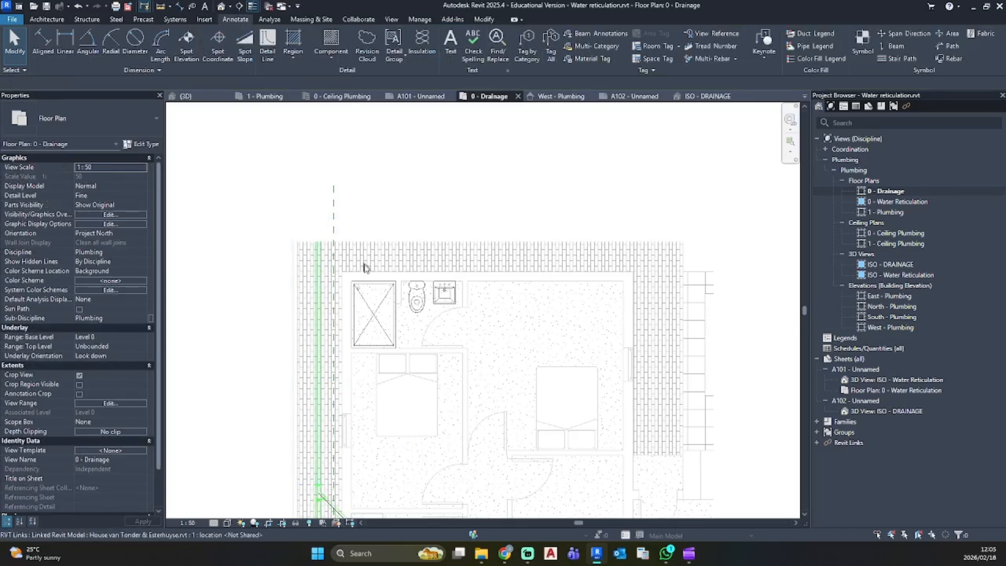
Draw a matching 108 mm branch pipe sloping up 1:60 from the main drain, diagonally then horizontally along the outer wall to the WC
scroll(415, 292, "up", 3)
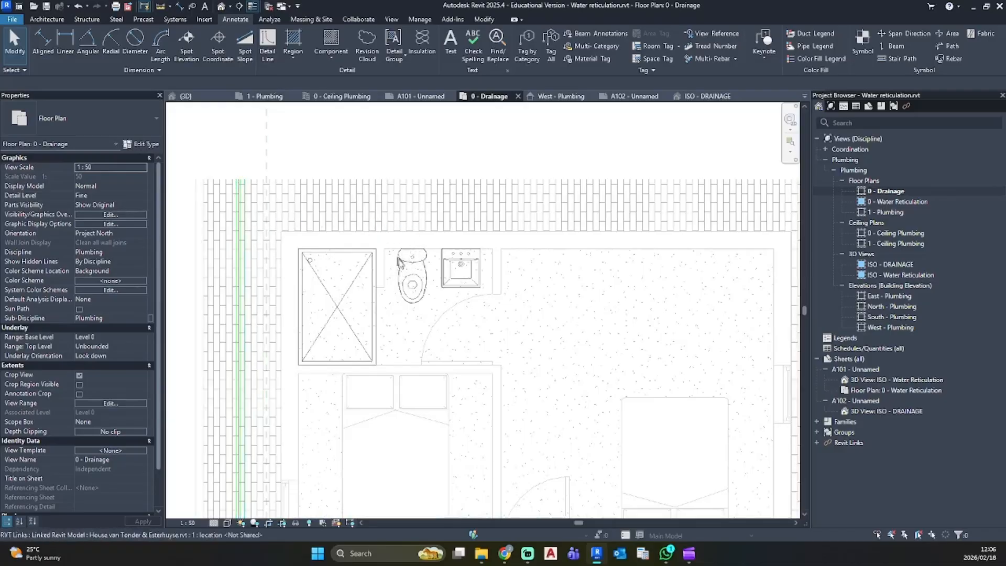
scroll(403, 274, "down", 2)
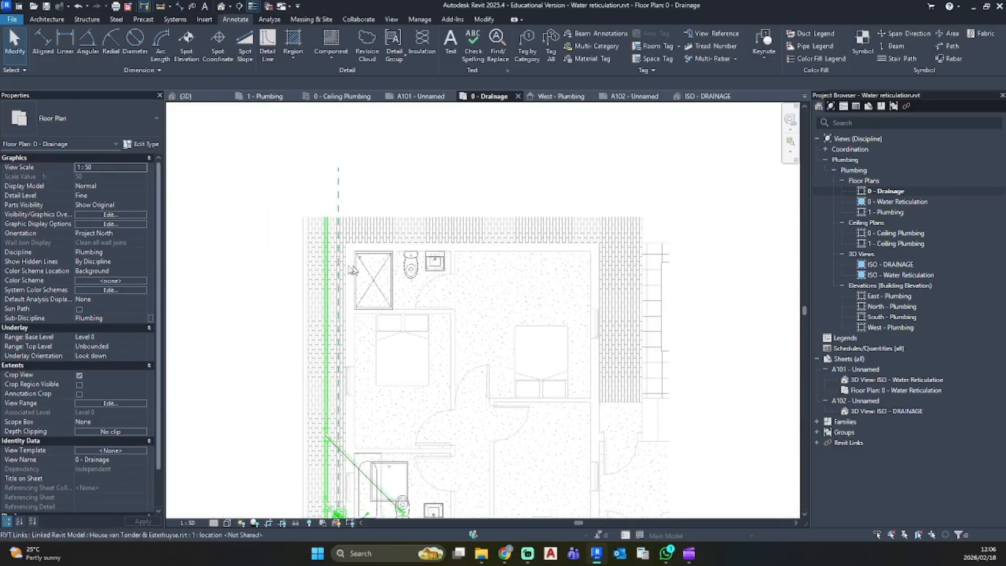
left_click(334, 313)
key("c")
key("s")
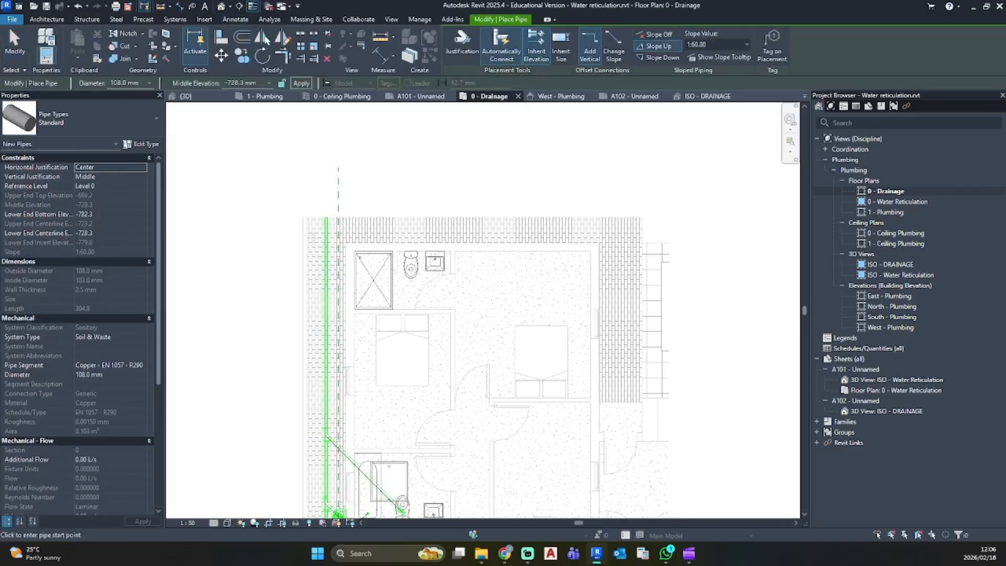
scroll(311, 234, "up", 3)
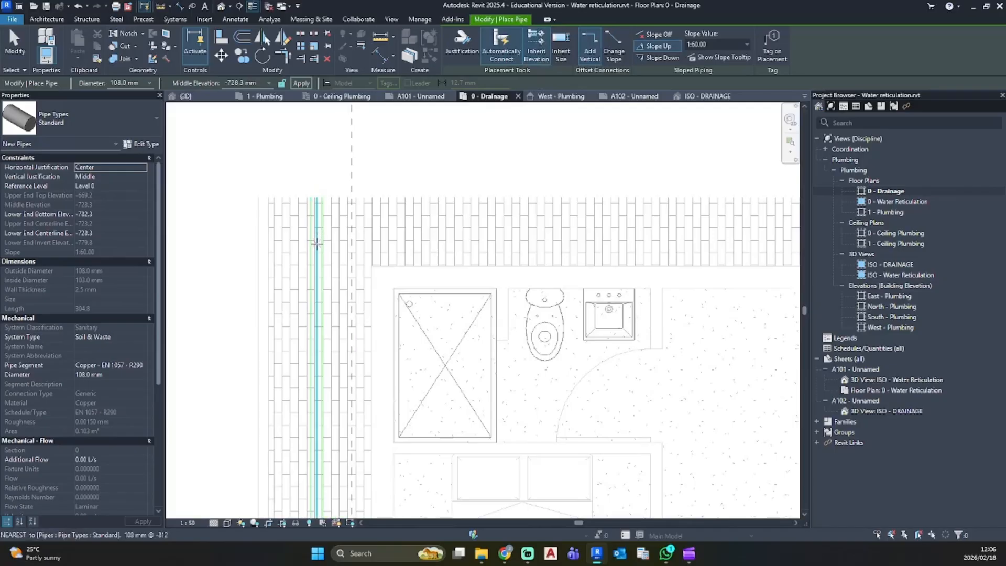
left_click(316, 216)
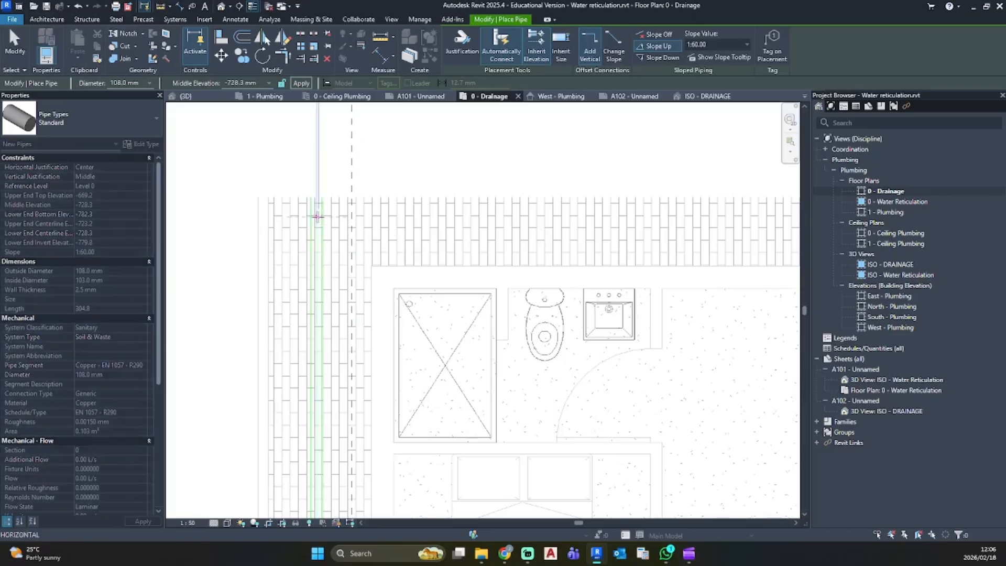
left_click(350, 252)
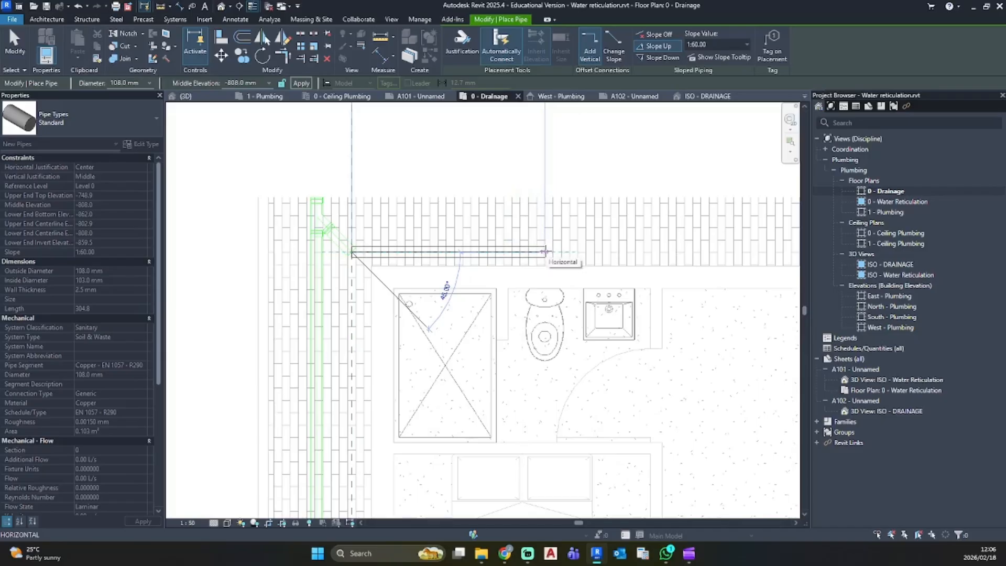
left_click(545, 252)
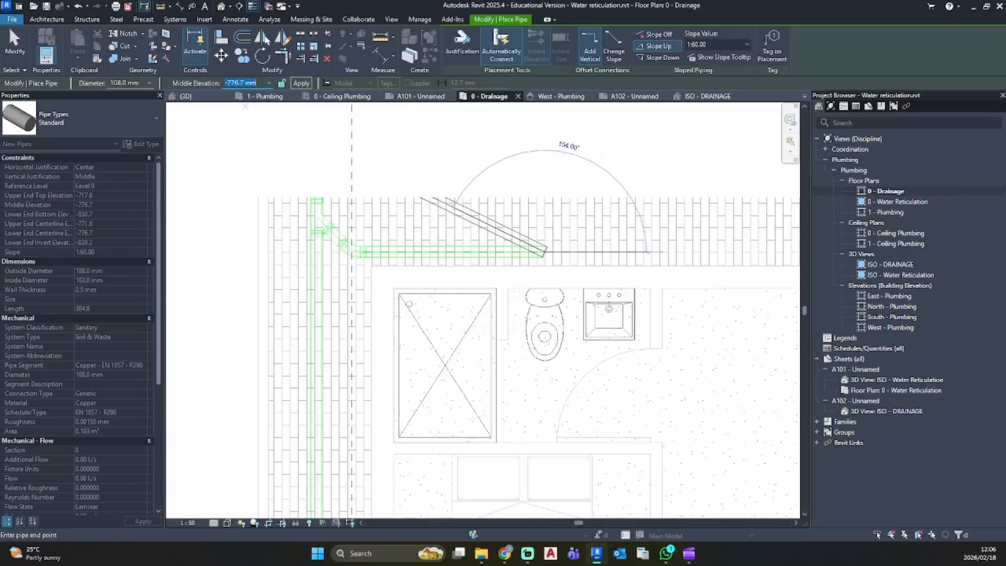
key("Escape")
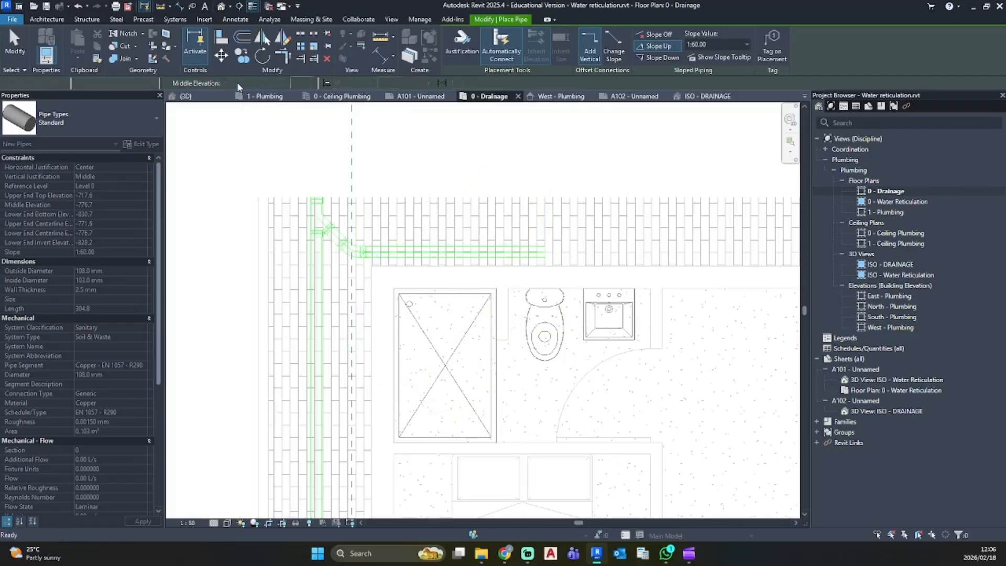
key("Escape")
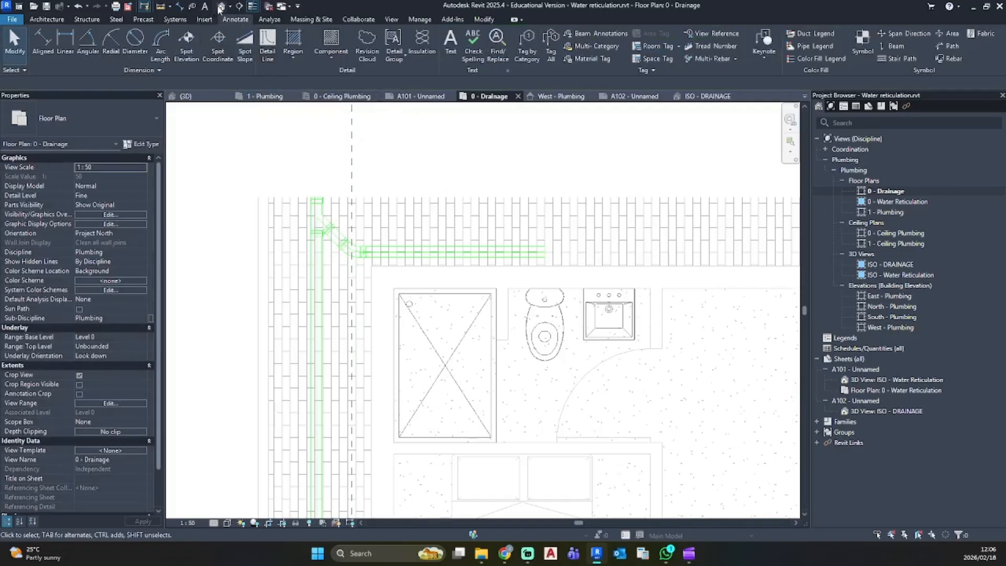
Inspect the new branch's connection to the main drain in the default 3D view from several angles, then return to the 0 - Drainage plan
left_click(221, 7)
middle_click_drag(524, 388, 450, 401, "shift")
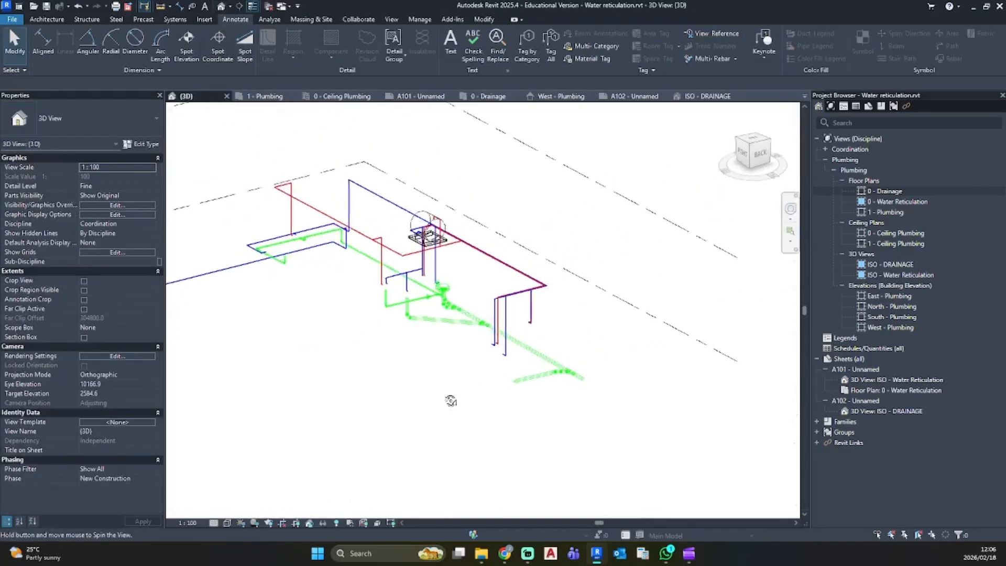
scroll(538, 401, "up", 3)
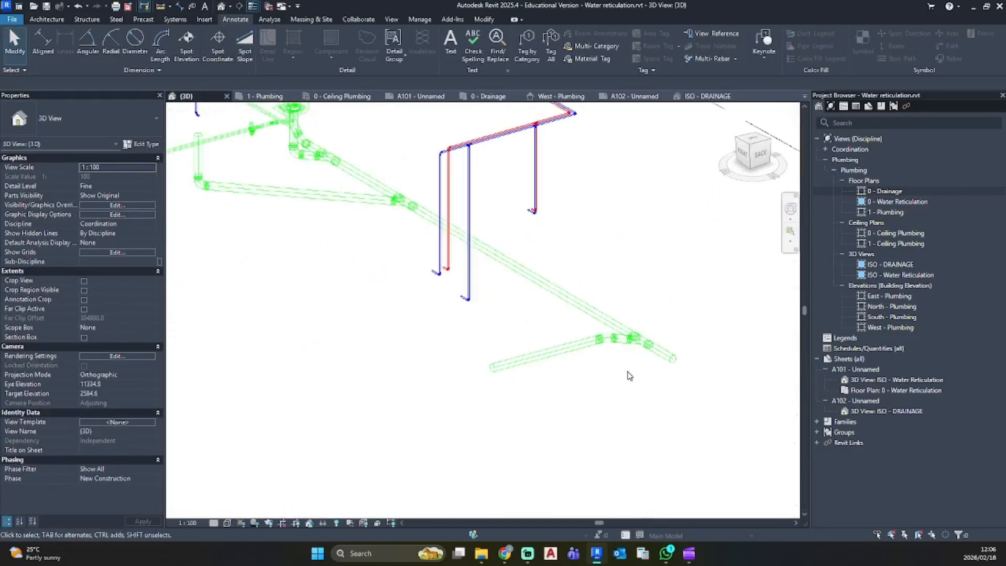
middle_click_drag(503, 278, 628, 293, "shift")
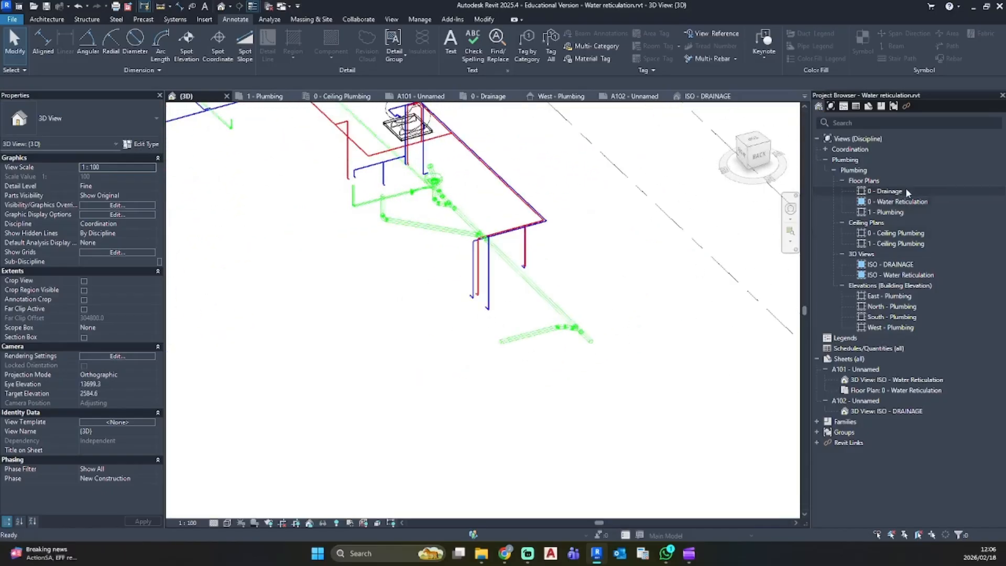
double_click(891, 191)
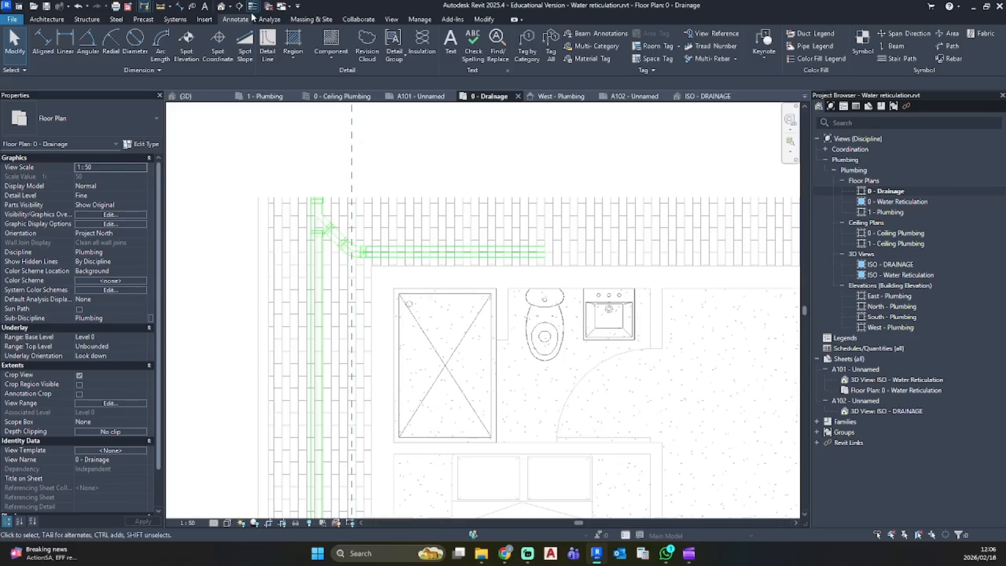
scroll(487, 339, "down", 2)
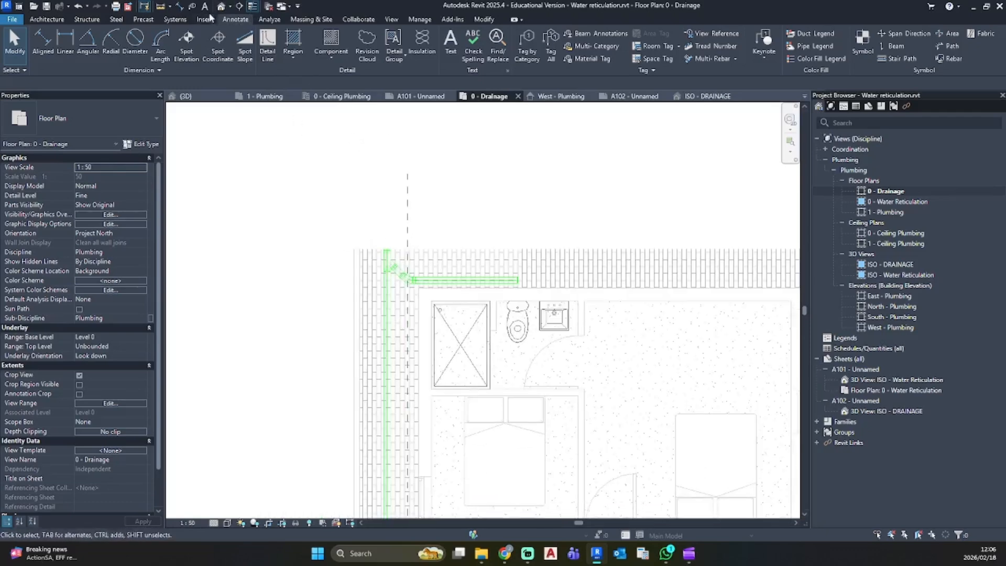
left_click(221, 8)
middle_click_drag(502, 335, 414, 268, "shift")
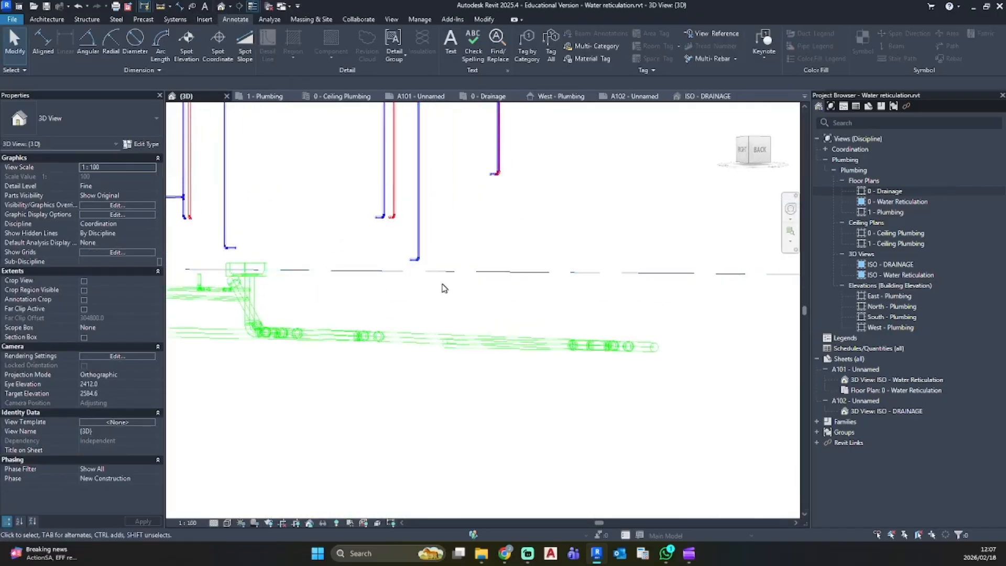
double_click(889, 191)
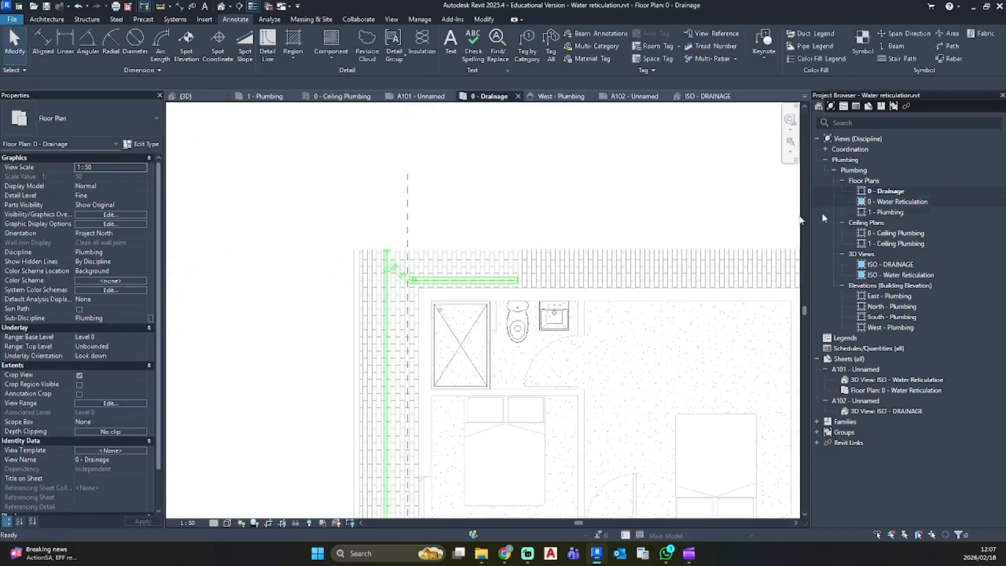
Nudge the junction tee up along the main drain and shift the horizontal branch pipe away from the bathroom wall
left_click(450, 315)
key("Escape")
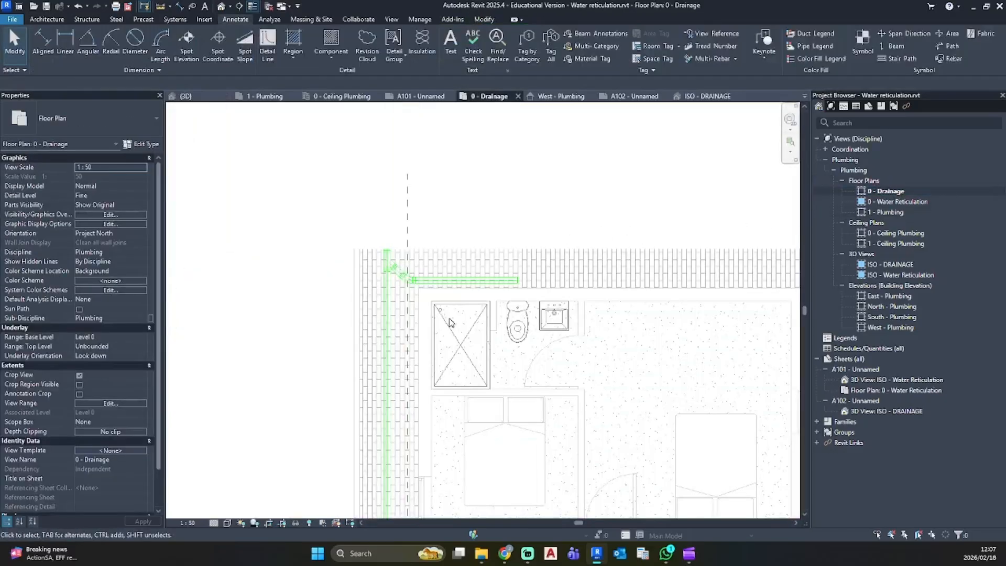
scroll(449, 335, "up", 3)
scroll(447, 359, "down", 2)
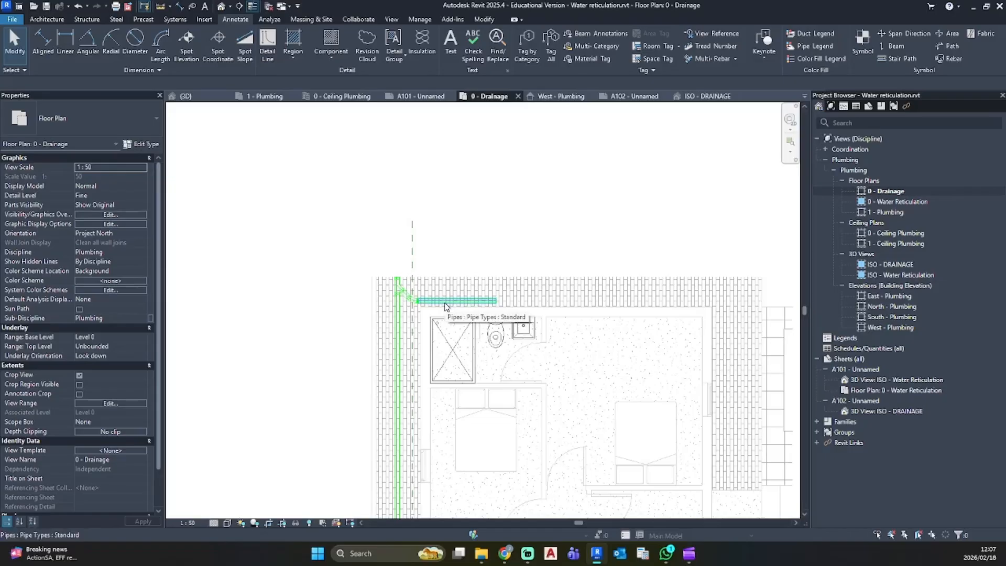
scroll(445, 306, "up", 2)
scroll(524, 312, "up", 2)
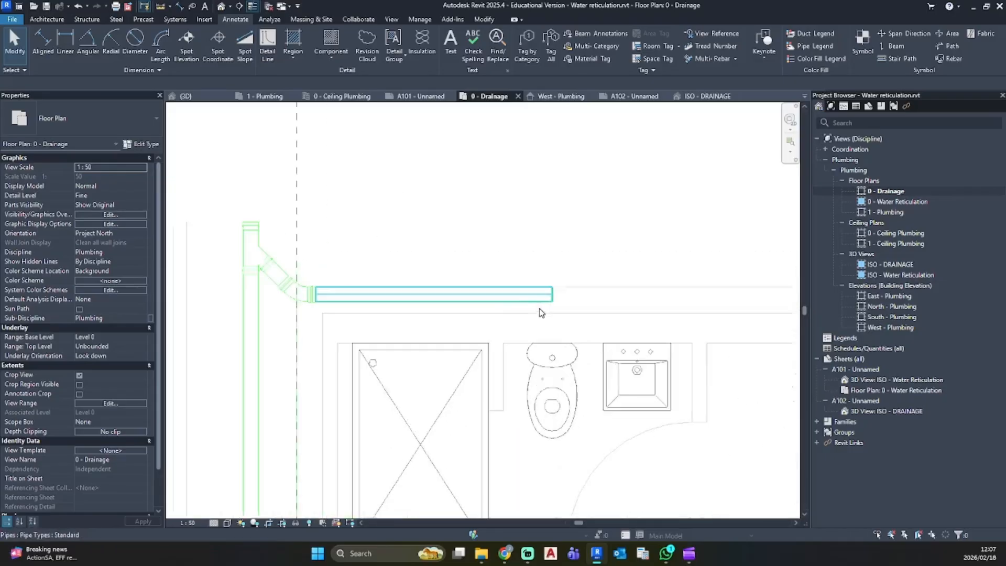
left_click(498, 294)
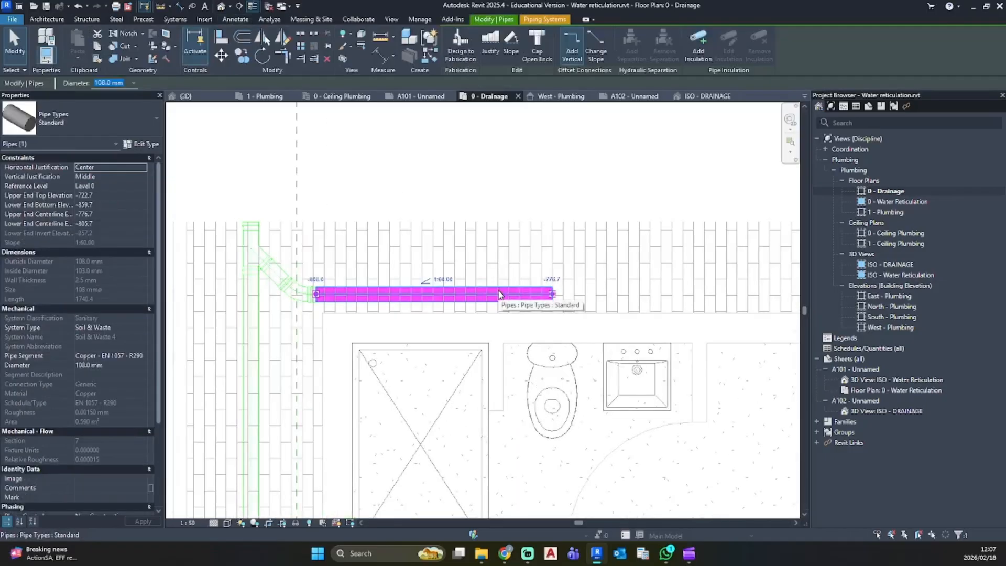
left_click(262, 262)
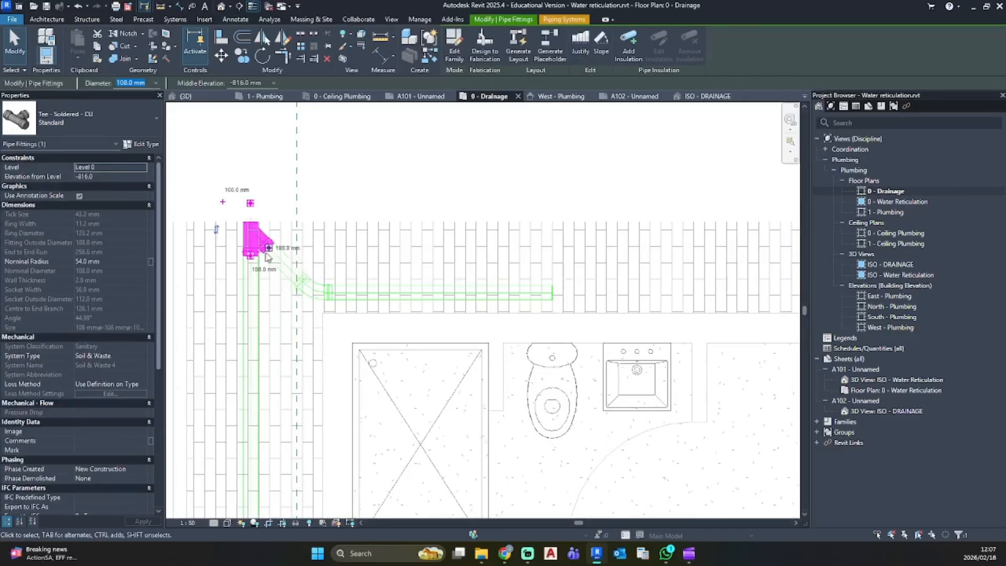
left_click(383, 291)
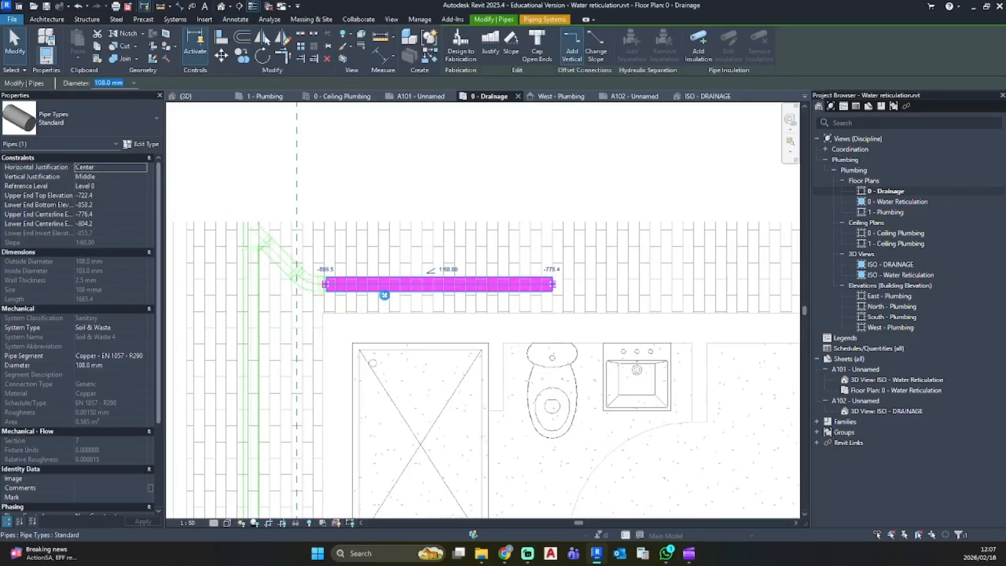
key("Up")
key("Up")
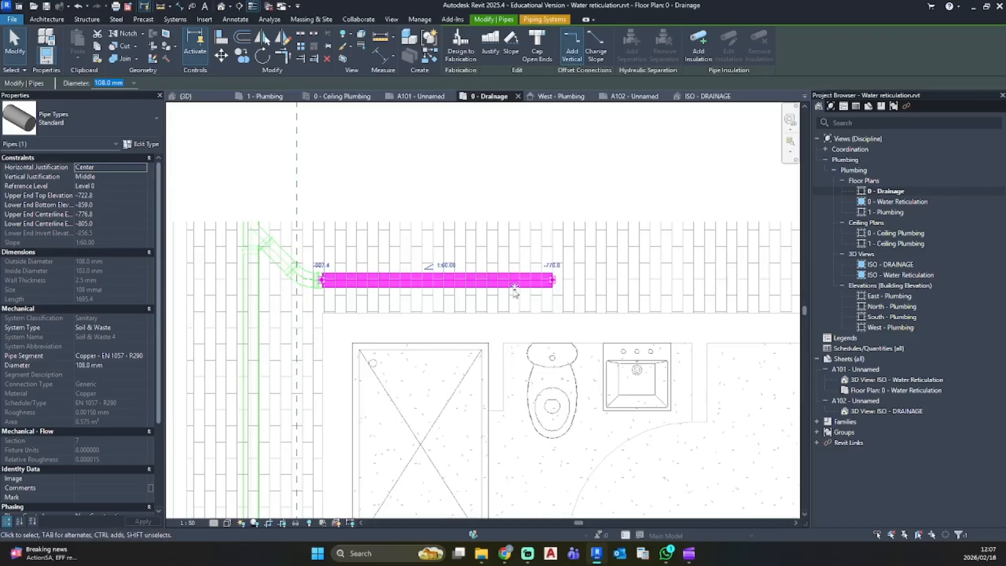
Nudge the horizontal branch pipe down close to the bathroom wall and shift the junction tee back down the main drain
key("Down")
key("Down")
key("Down")
key("Down")
key("Down")
key("Down")
key("Down")
key("Down")
key("Down")
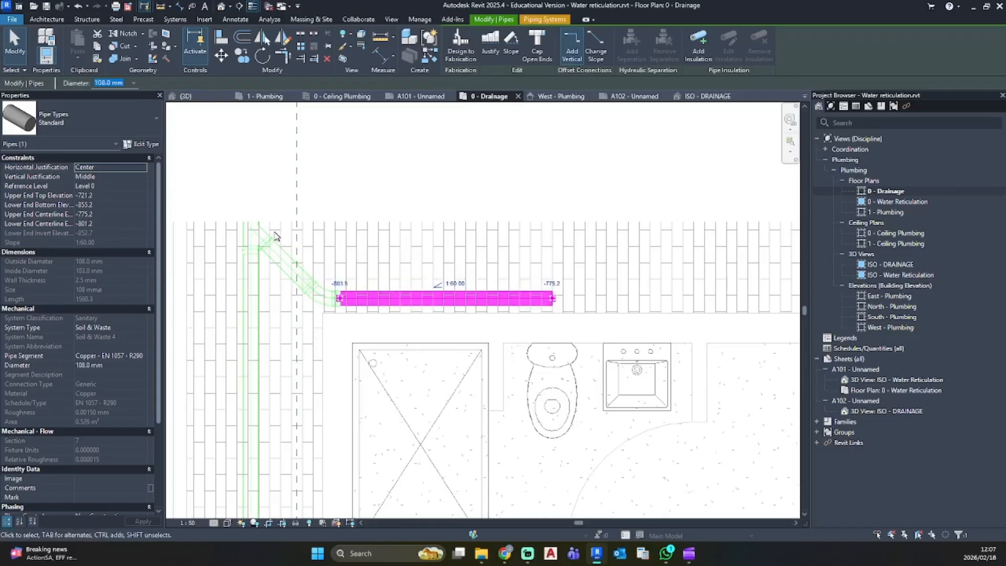
left_click(273, 237)
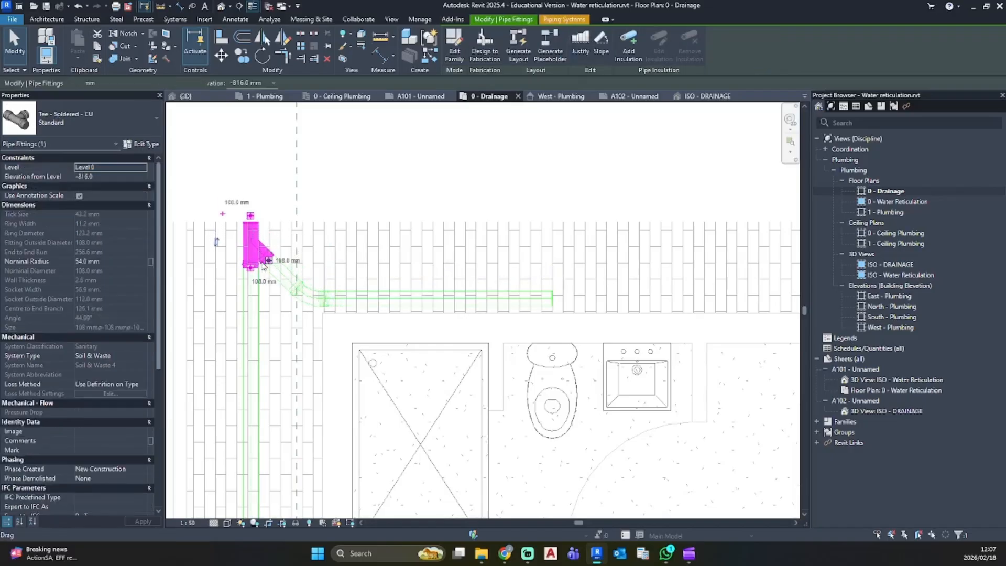
left_click(492, 265)
left_click(553, 297)
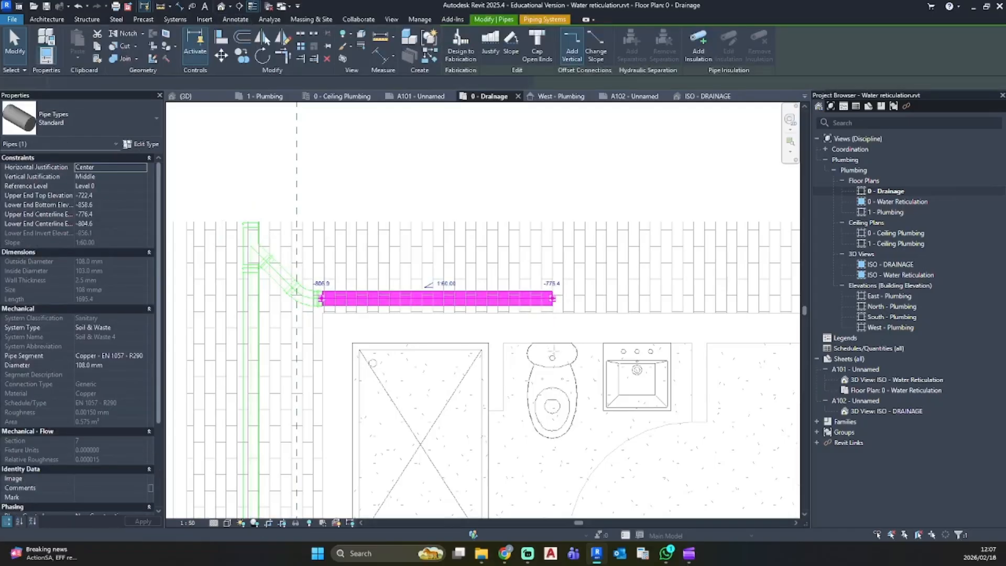
Draw a thin vertical detail line from the WC's outlet centre across the end of the branch pipe into the paving
key("d")
key("l")
scroll(555, 355, "up", 4)
left_click(542, 333)
scroll(551, 158, "down", 4)
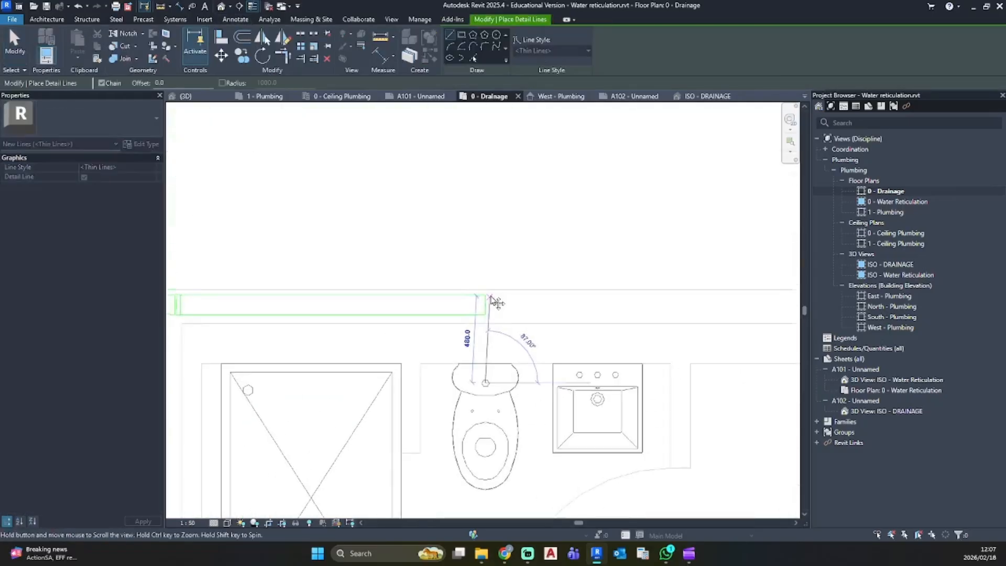
left_click(483, 210)
key("Escape")
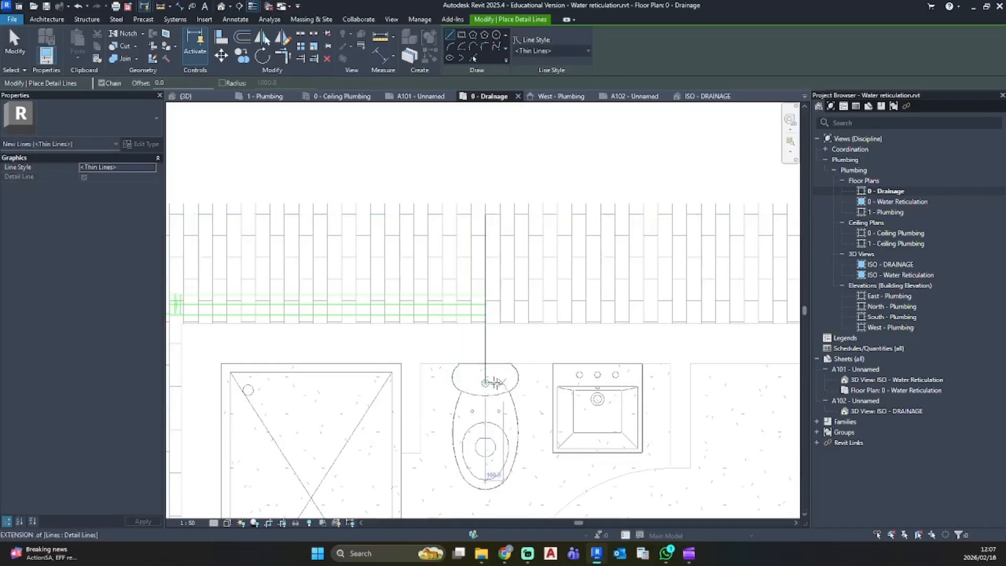
key("Escape")
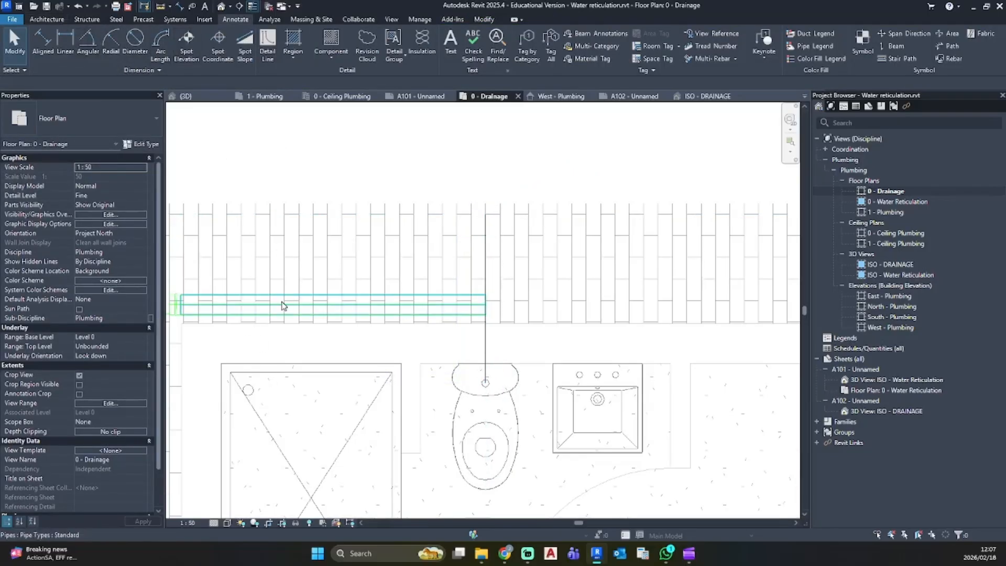
Add a vertical 108 mm riser pipe at the branch's end on the WC detail line, rising to a 400 mm middle elevation
left_click(180, 21)
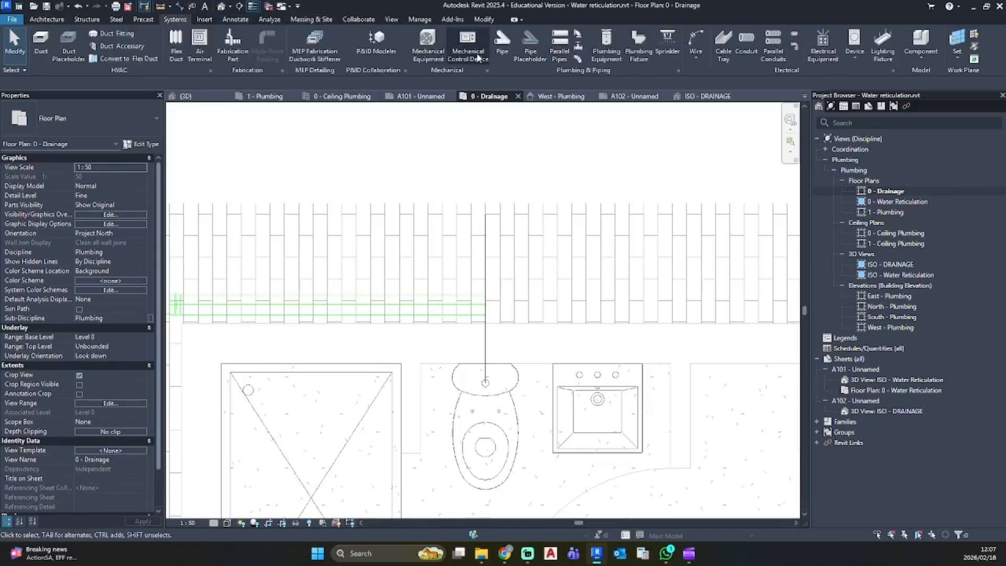
left_click(501, 44)
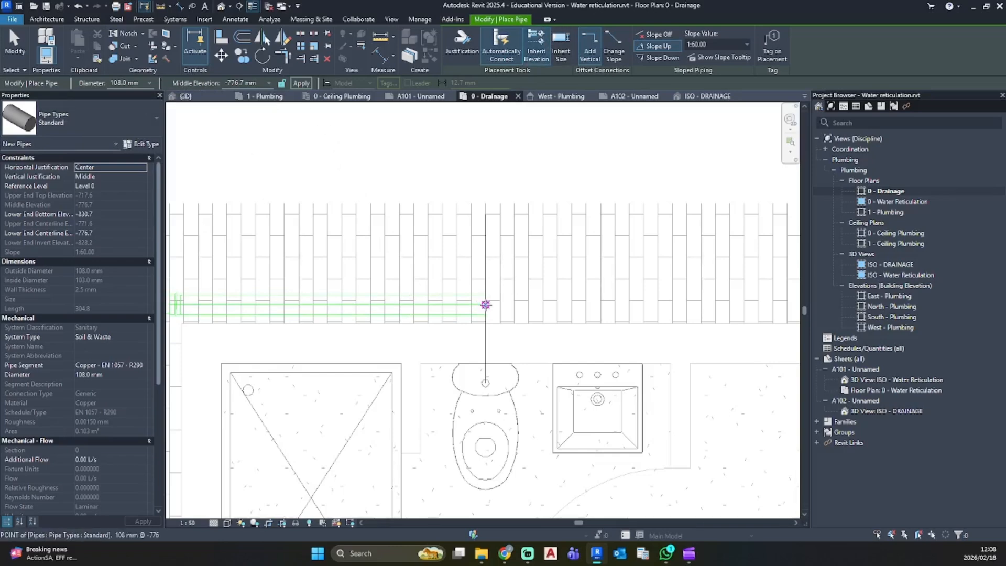
left_click(485, 305)
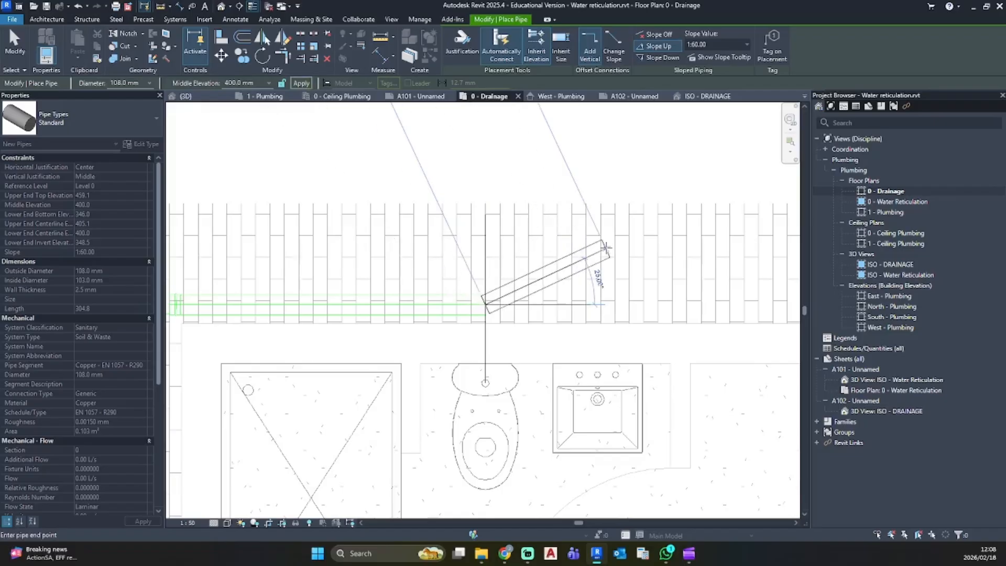
key("Escape")
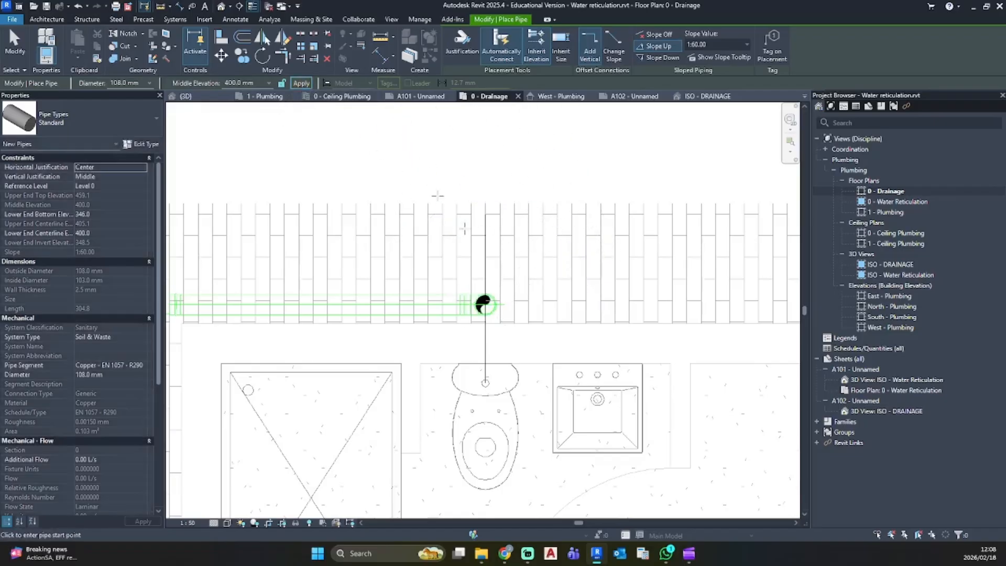
Close the new riser's open top with a Cap - Plain - PVC-C Standard fitting in the default 3D view
left_click(221, 6)
middle_click_drag(341, 226, 507, 297, "shift")
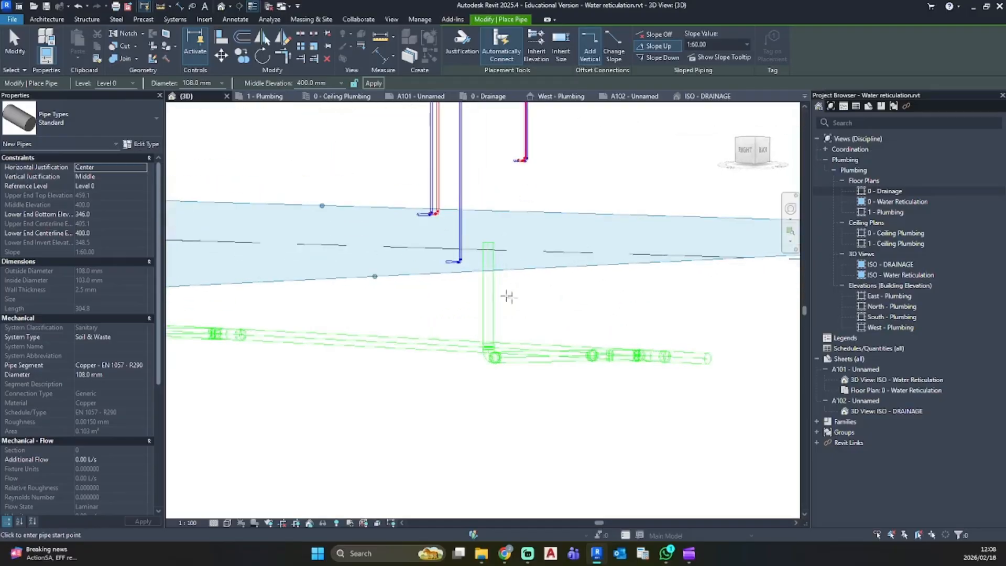
key("Escape")
middle_click_drag(502, 245, 458, 339, "shift")
scroll(458, 339, "up", 3)
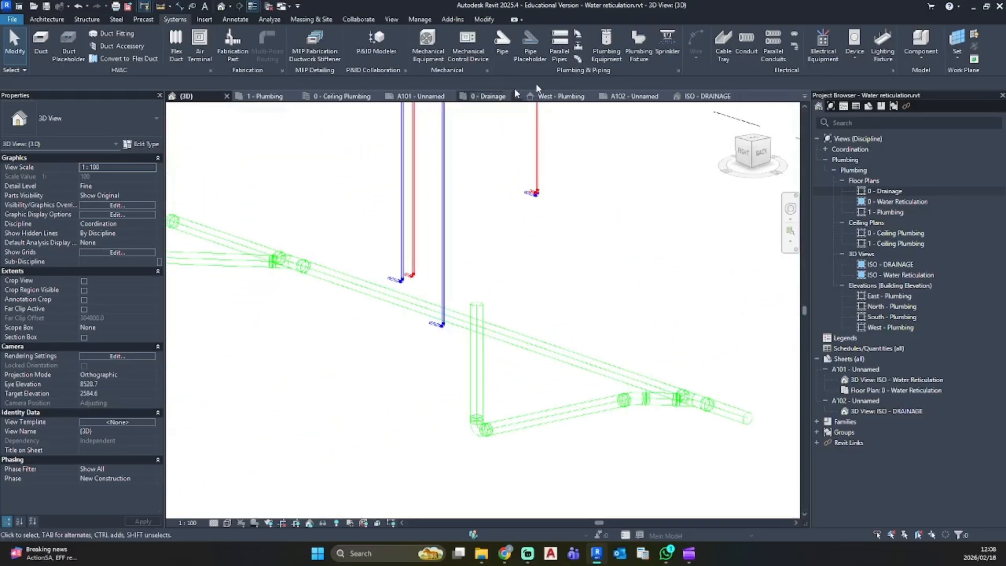
left_click(579, 35)
left_click(121, 119)
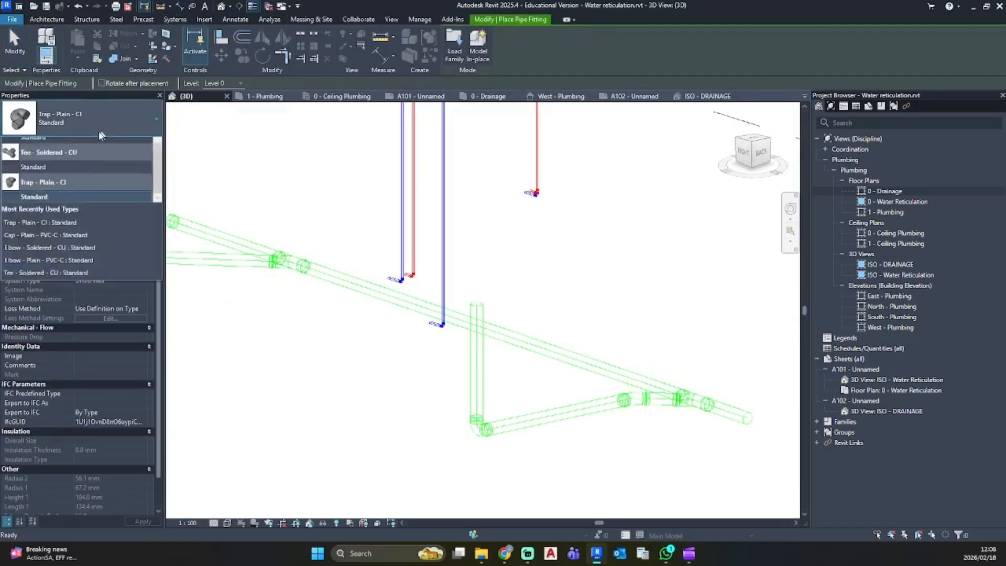
left_click(56, 217)
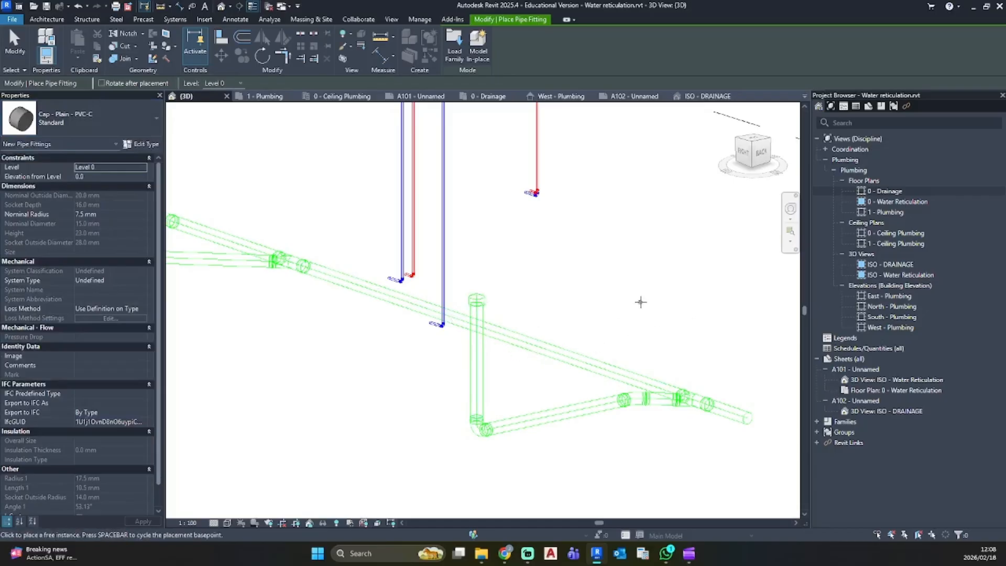
key("Escape")
key("Escape")
middle_click_drag(702, 298, 760, 304, "shift")
Set up a new 108 mm pipe in the 0 - Drainage plan with a 0 mm middle elevation and 1:60 downward slope
double_click(888, 191)
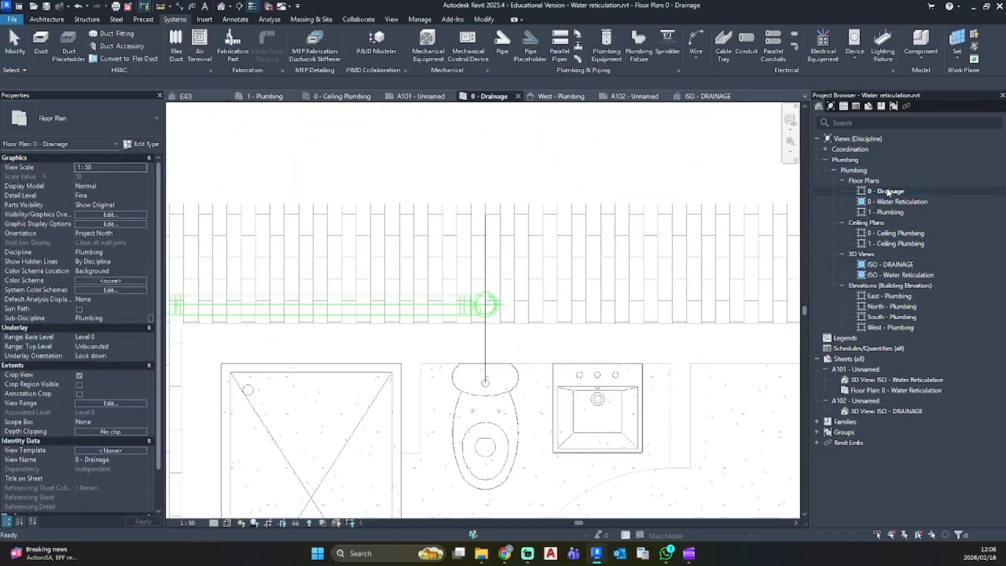
left_click(434, 304)
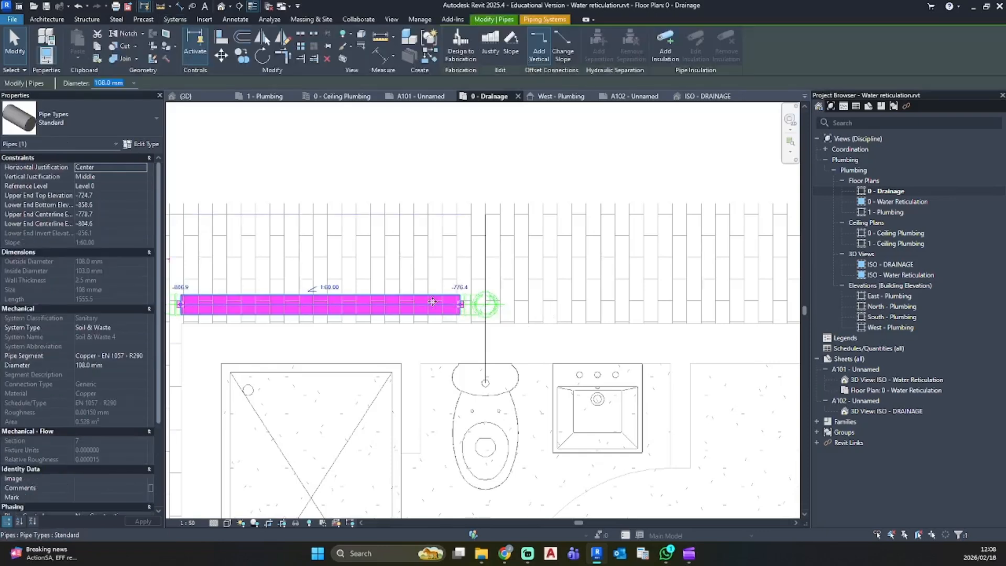
left_click(461, 304)
scroll(487, 321, "up", 5)
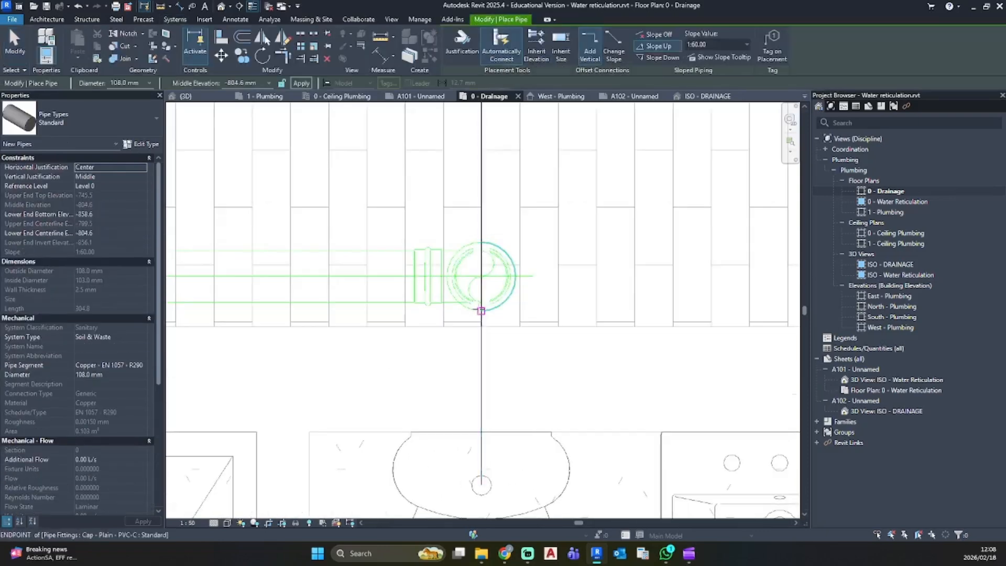
scroll(480, 454, "down", 2)
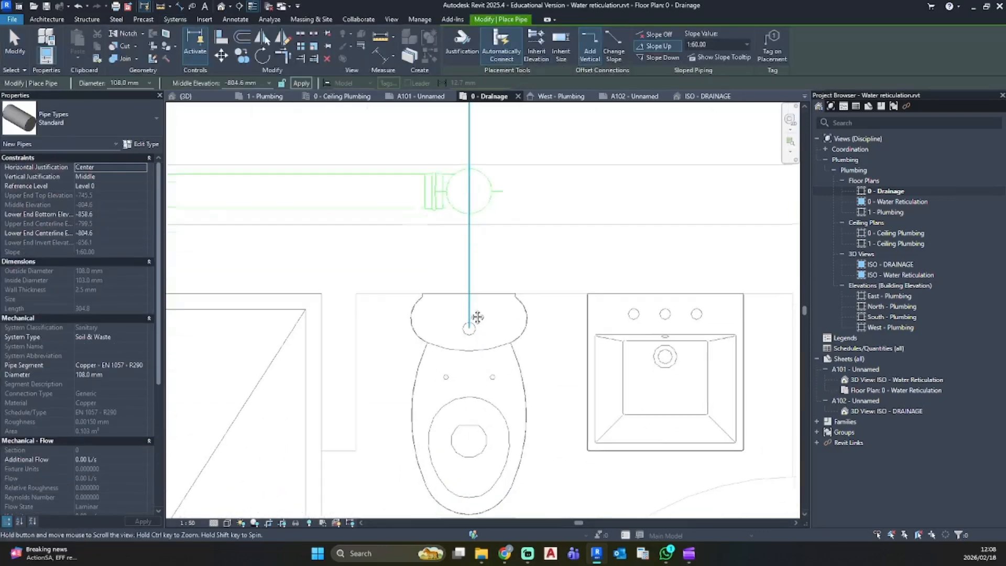
left_click(241, 83)
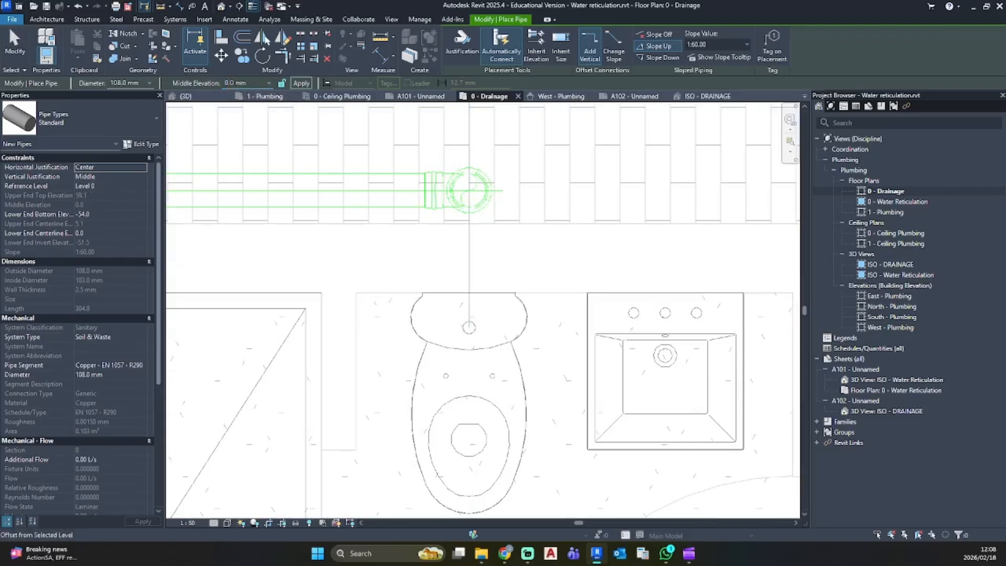
left_click(661, 57)
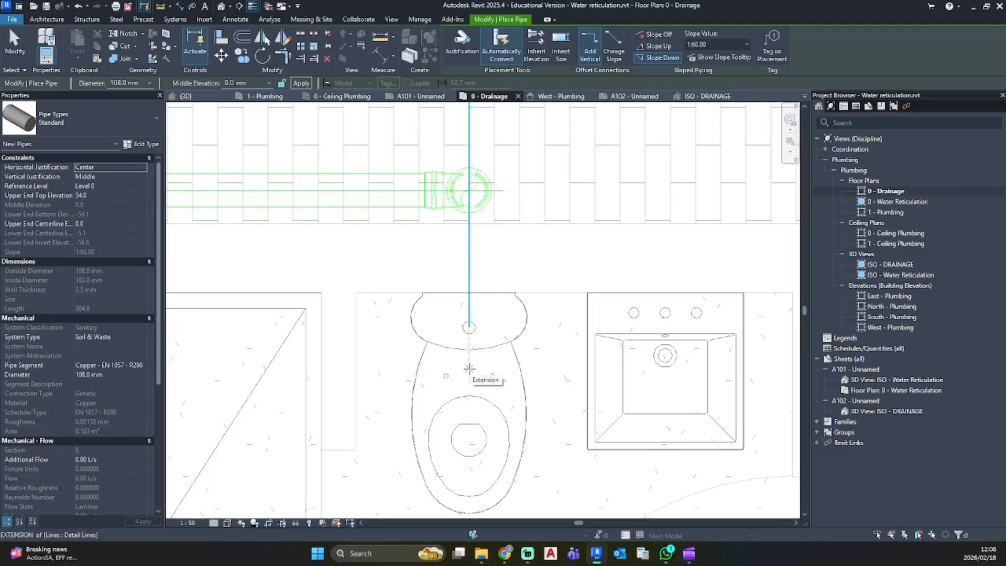
Try to draw the sloped pipe from the WC's axis to the riser's centre, and check the riser in the default 3D view
left_click(469, 369)
left_click(469, 191)
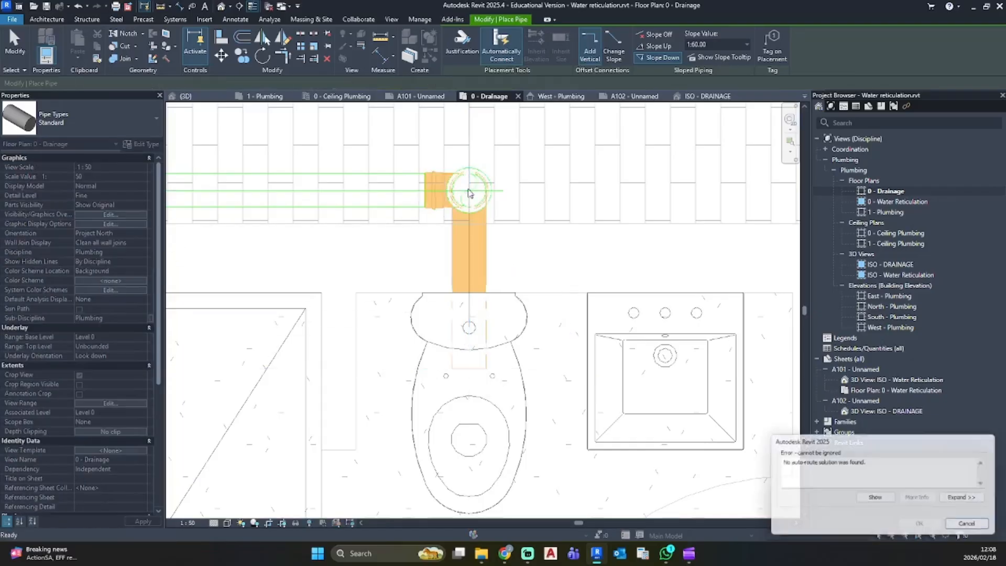
key("Escape")
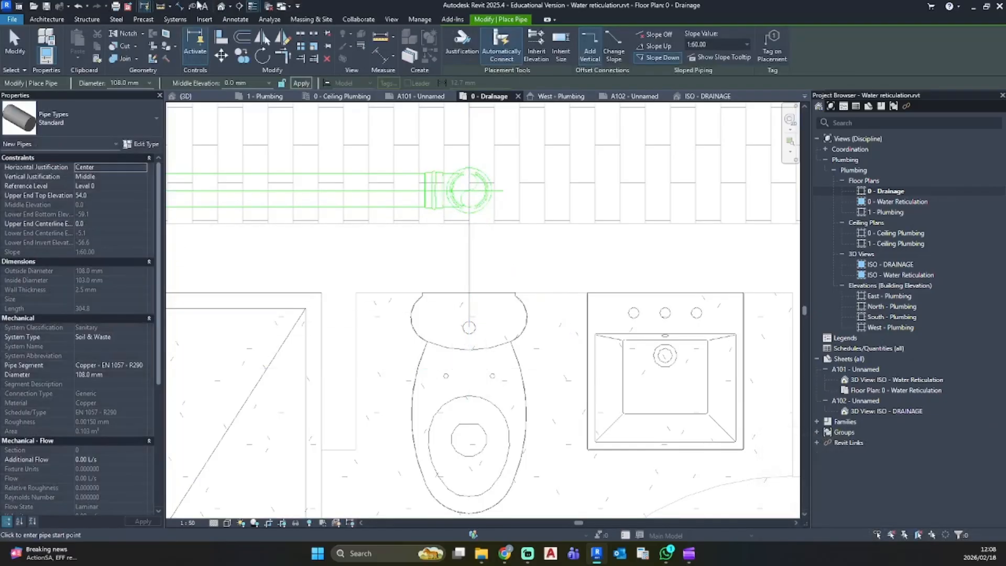
left_click(221, 6)
mouse_move(525, 348)
middle_mouse_down("shift")
mouse_move(541, 361)
mouse_move(523, 355)
middle_mouse_up("shift")
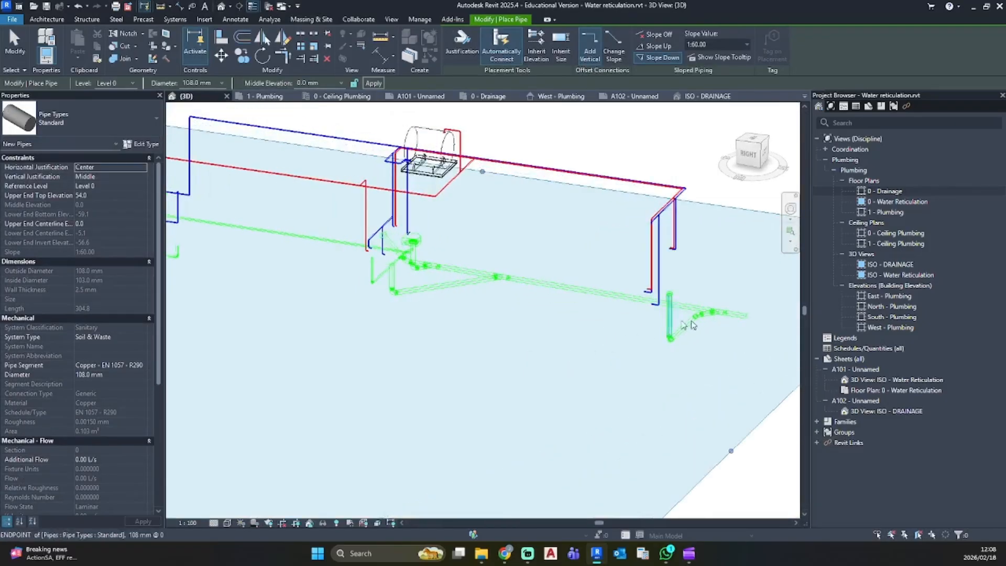
scroll(623, 327, "up", 5)
double_click(889, 191)
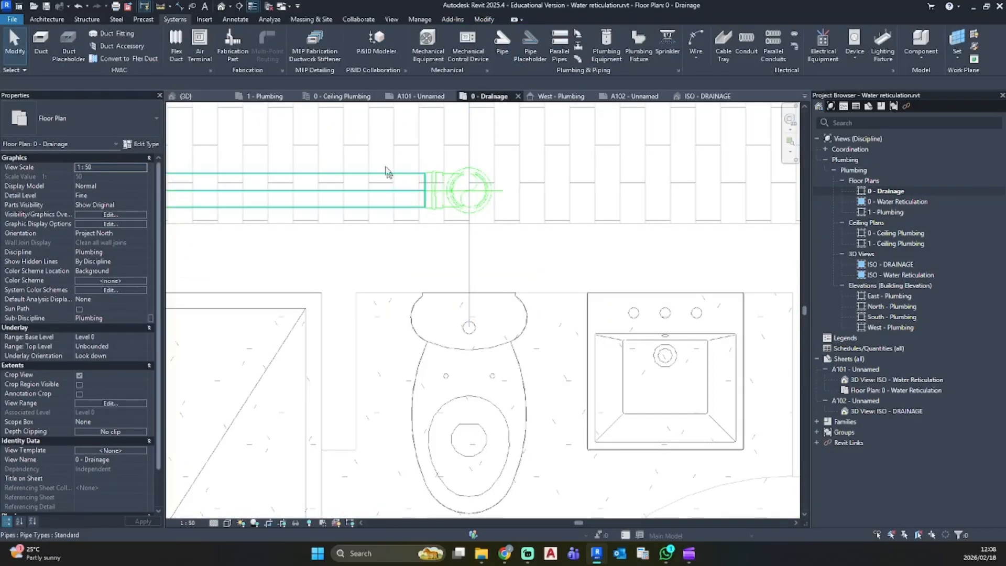
Try a similar sloped 108 mm pipe starting further down the WC's axis and ending at the riser's elbow
left_click(364, 190)
key("c")
key("s")
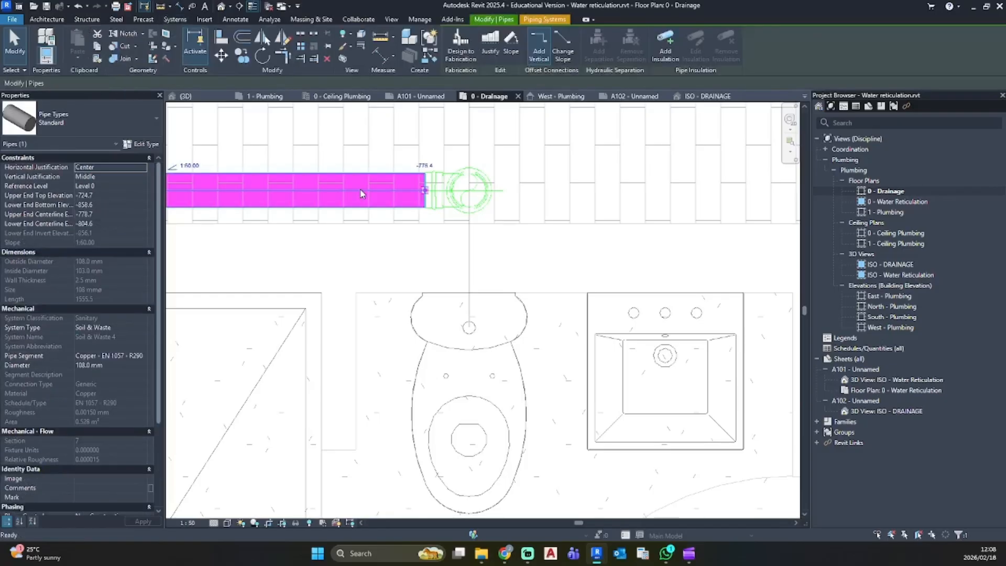
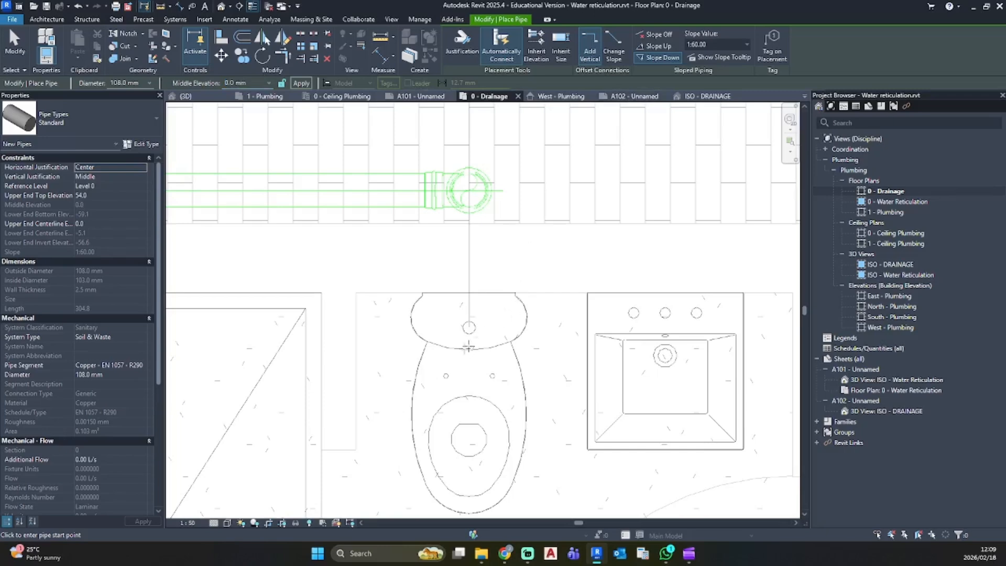
left_click(469, 380)
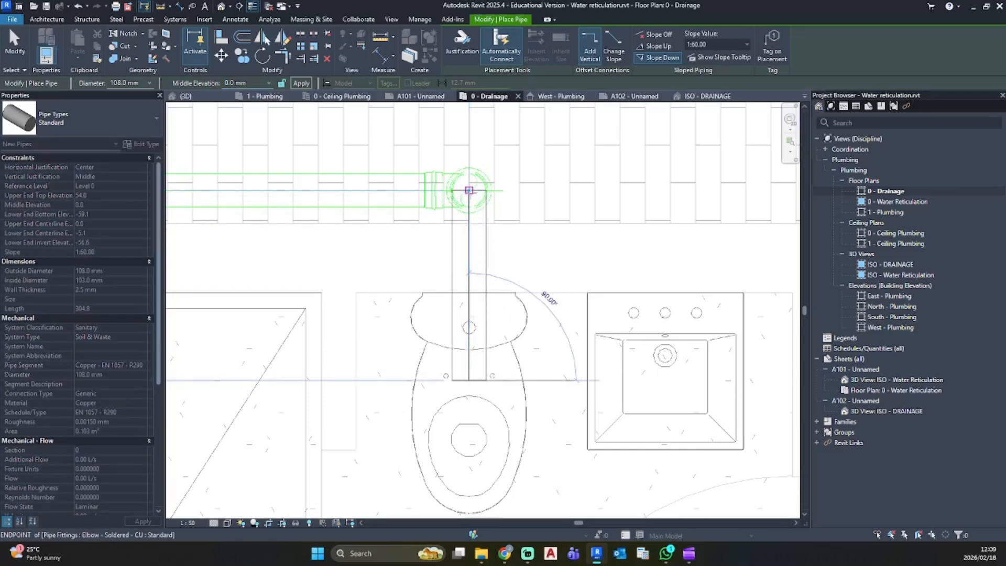
left_click(473, 196)
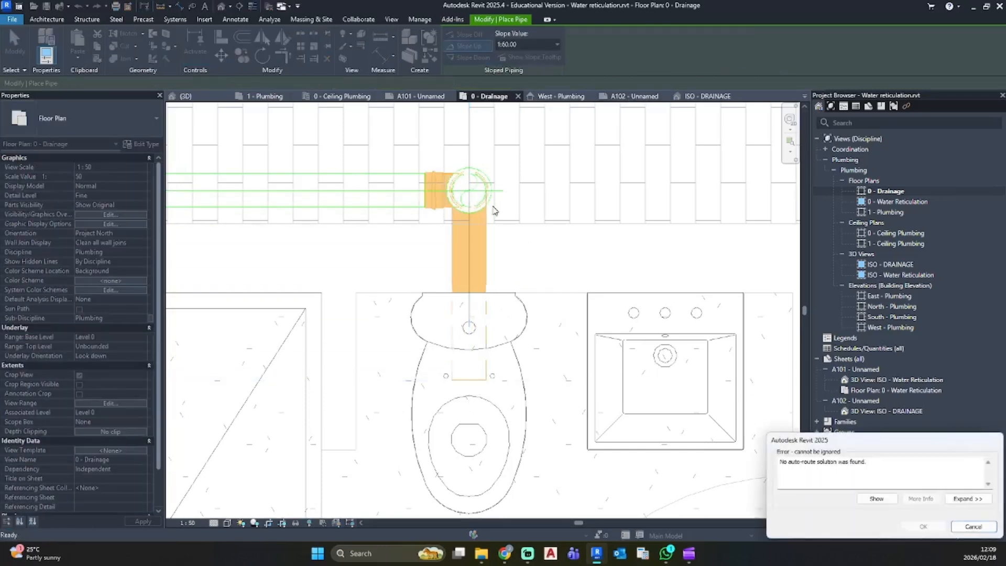
left_click(972, 526)
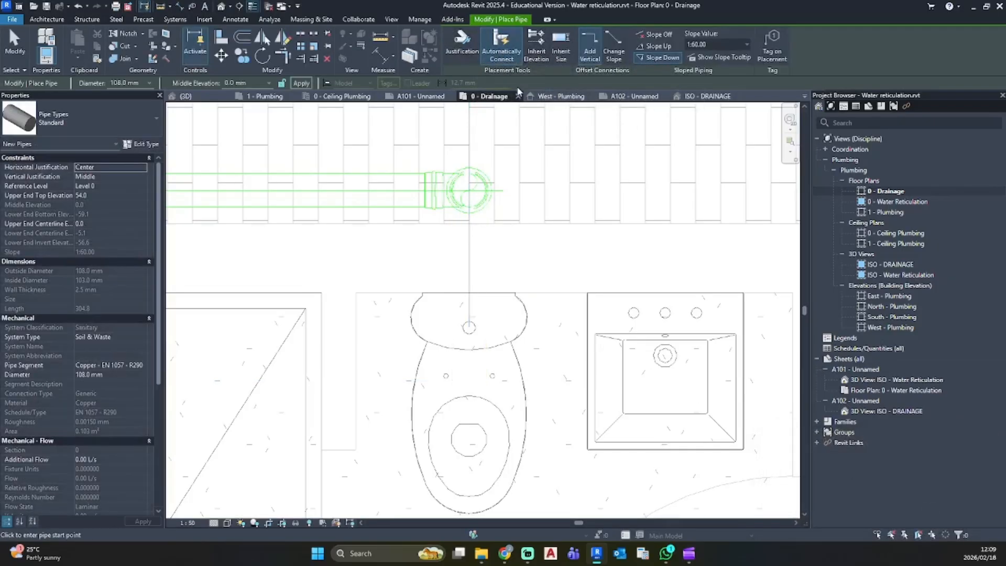
Draw a sloped 108 mm pipe about 440 mm long from the WC toward the riser, ending short of it, and view it in 3D
left_click(469, 377)
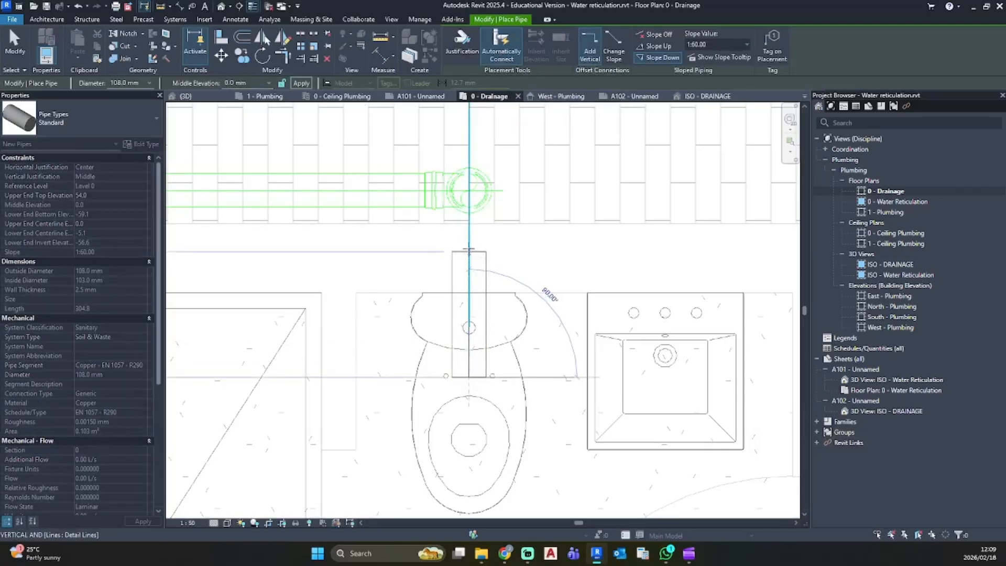
left_click(468, 239)
key("Escape")
key("Escape")
left_click(221, 7)
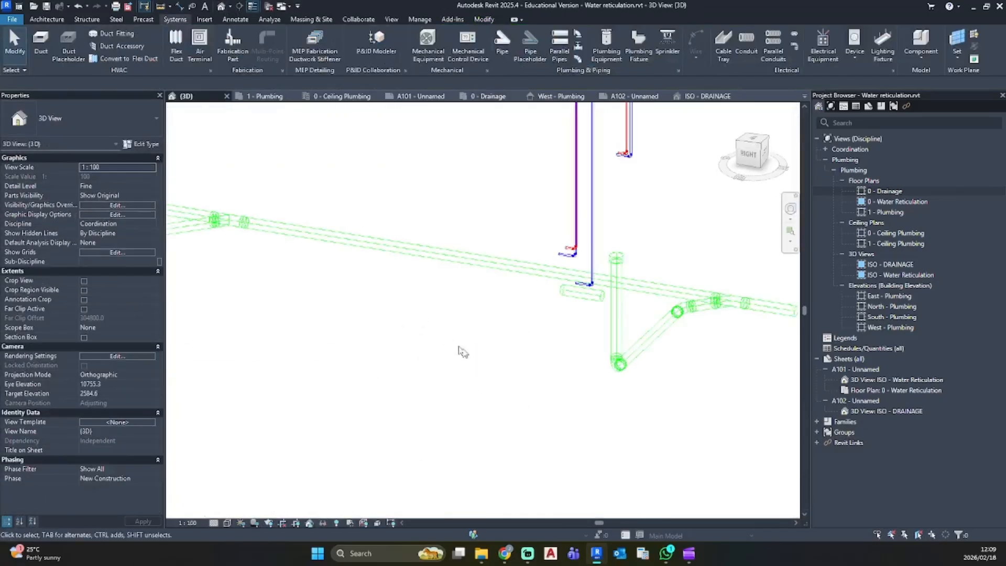
scroll(471, 351, "up", 5)
middle_click_drag(659, 239, 508, 269)
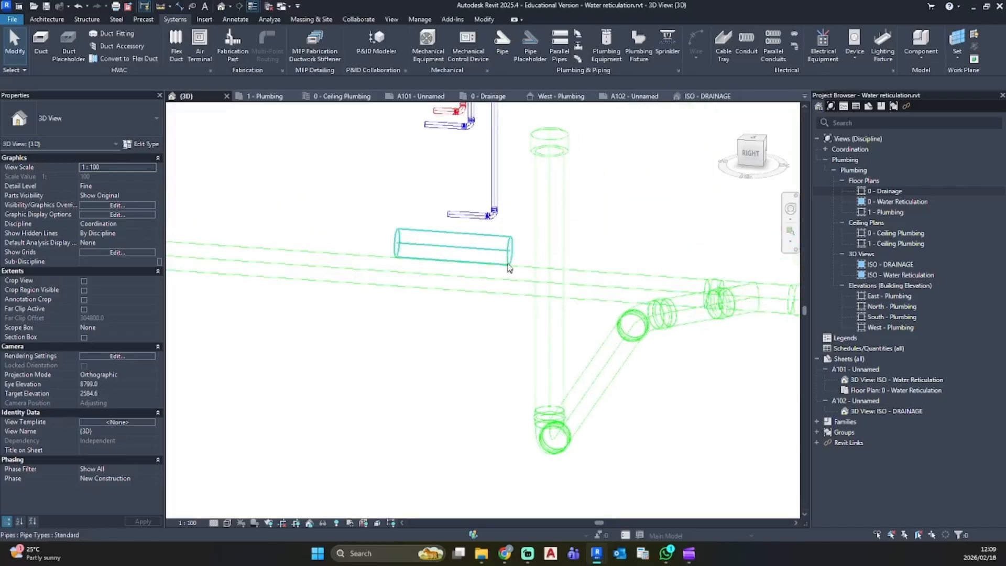
Pull the riser's top off its cap to below the WC pipe and join the two pipes with an elbow
left_click(548, 306)
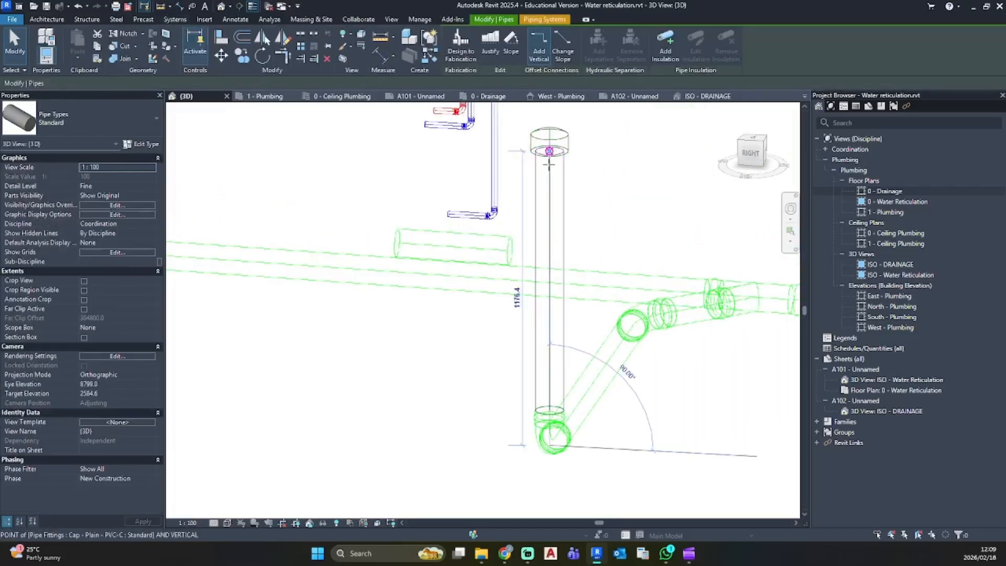
left_click_drag(546, 309, 547, 314)
left_click(508, 253)
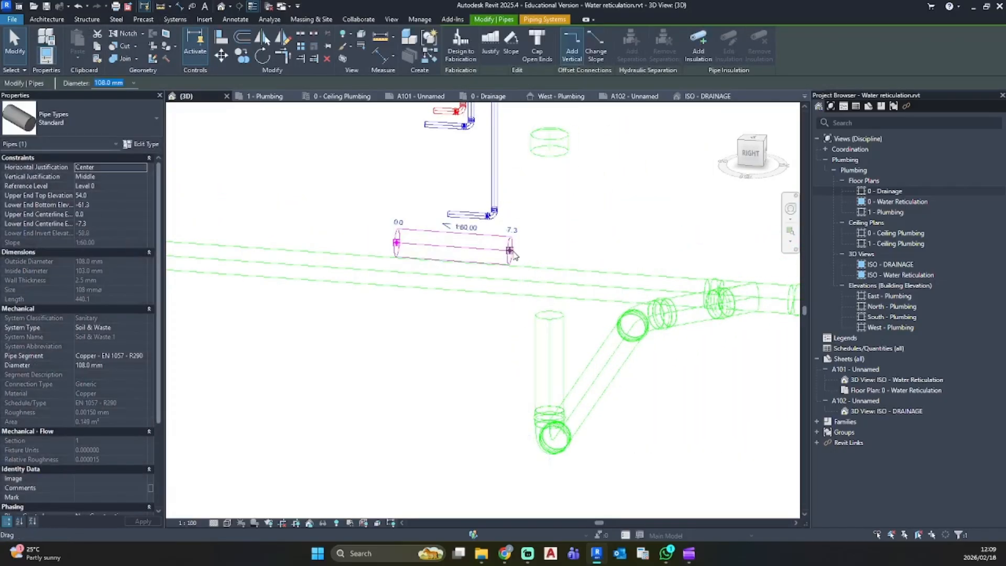
left_click_drag(510, 251, 549, 199)
left_click(550, 294)
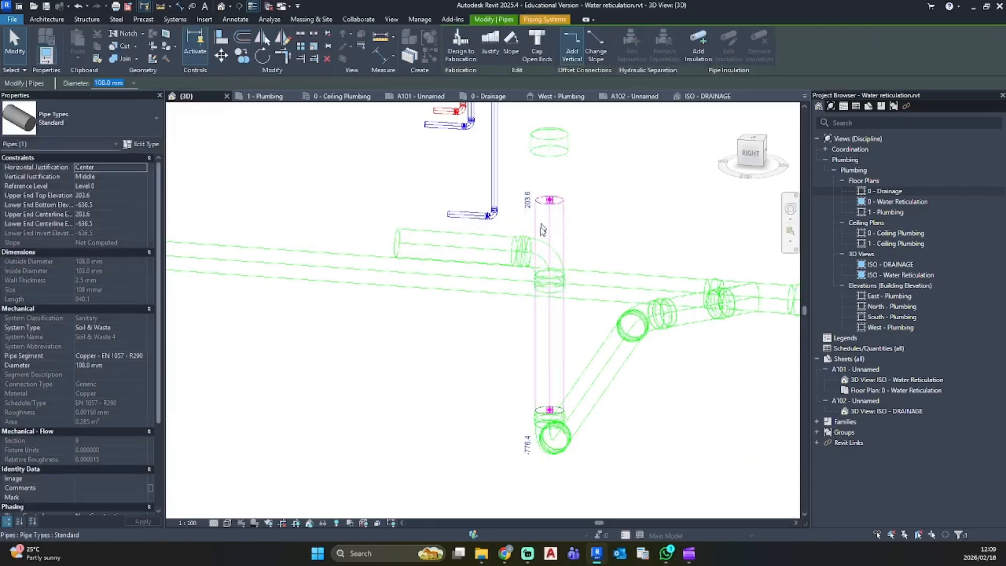
key("Escape")
Extend the riser's top back up to the cap and delete the elbow joining it to the WC pipe
left_click(536, 252)
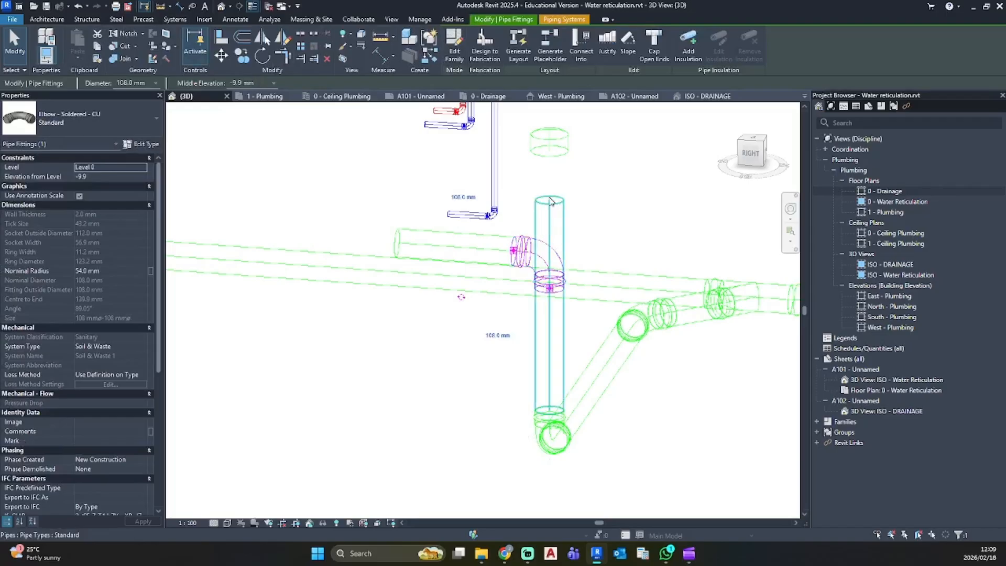
left_click_drag(549, 200, 550, 157)
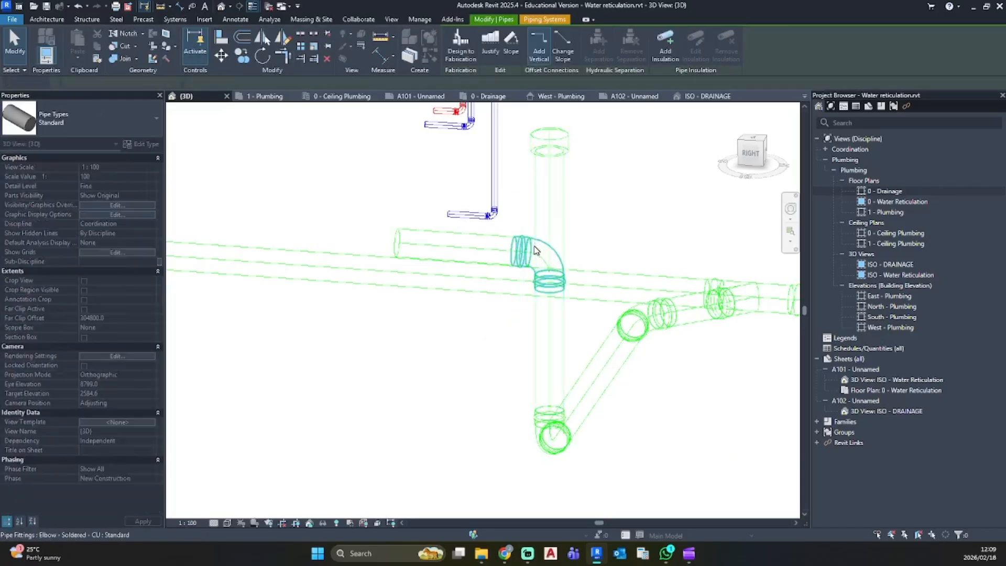
left_click(531, 255)
left_click(530, 255)
key("Delete")
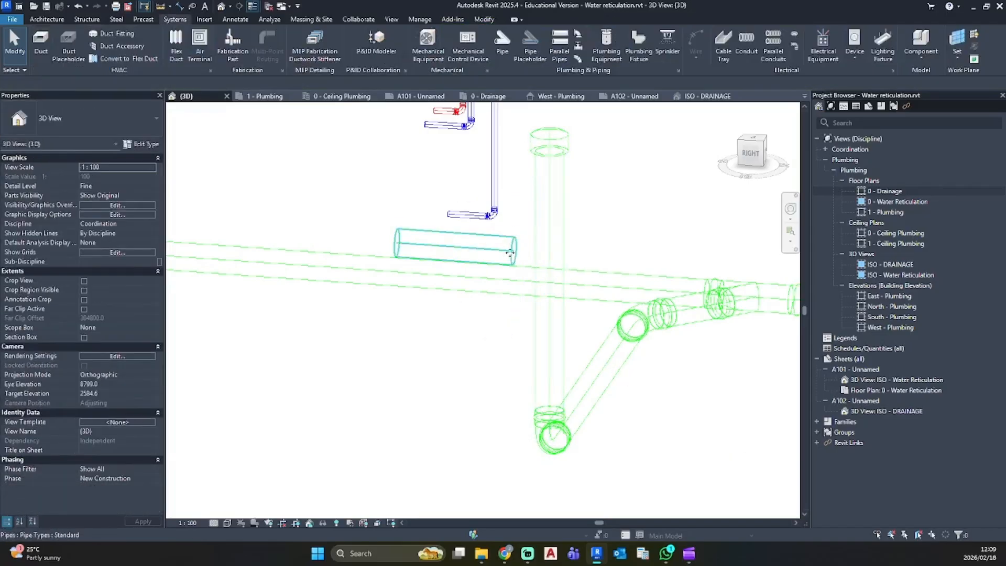
Extend the WC pipe's open end to the riser's centreline, making the pipe about 600 mm long, and check its alignment
left_click(514, 249)
left_click_drag(514, 249, 550, 251)
middle_click_drag(550, 252, 348, 338, "shift")
scroll(516, 333, "up", 3)
scroll(528, 195, "up", 3)
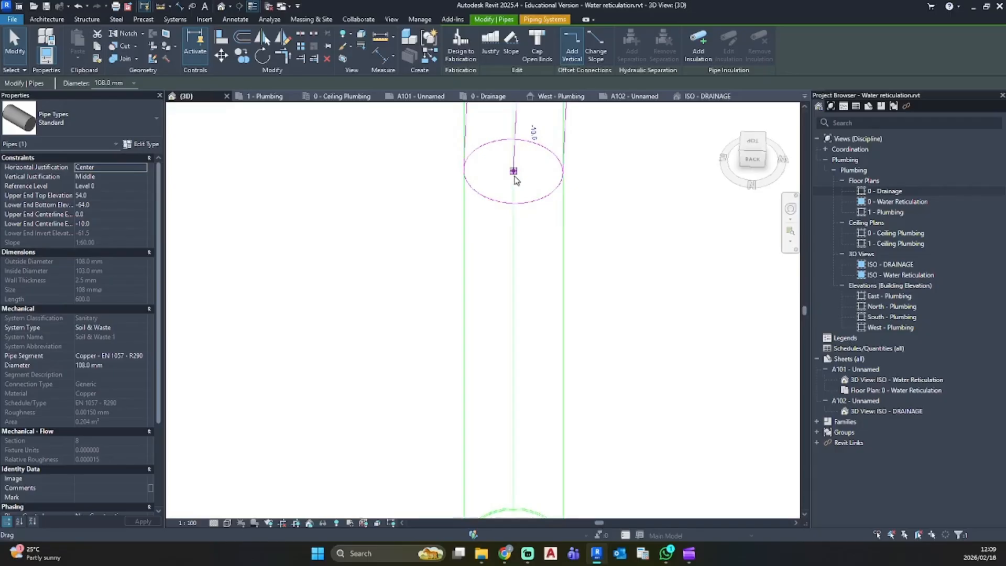
mouse_move(513, 172)
left_mouse_down()
mouse_move(510, 196)
mouse_move(515, 171)
left_mouse_up()
scroll(483, 246, "down", 3)
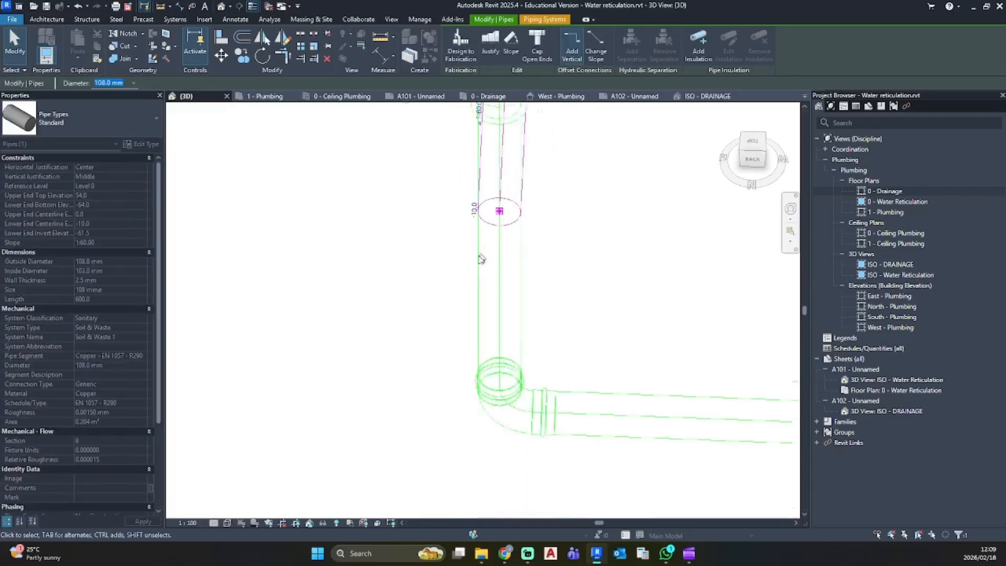
middle_click_drag(479, 256, 671, 202, "shift")
middle_click_drag(564, 138, 457, 307)
scroll(455, 305, "up", 3)
left_click(451, 307)
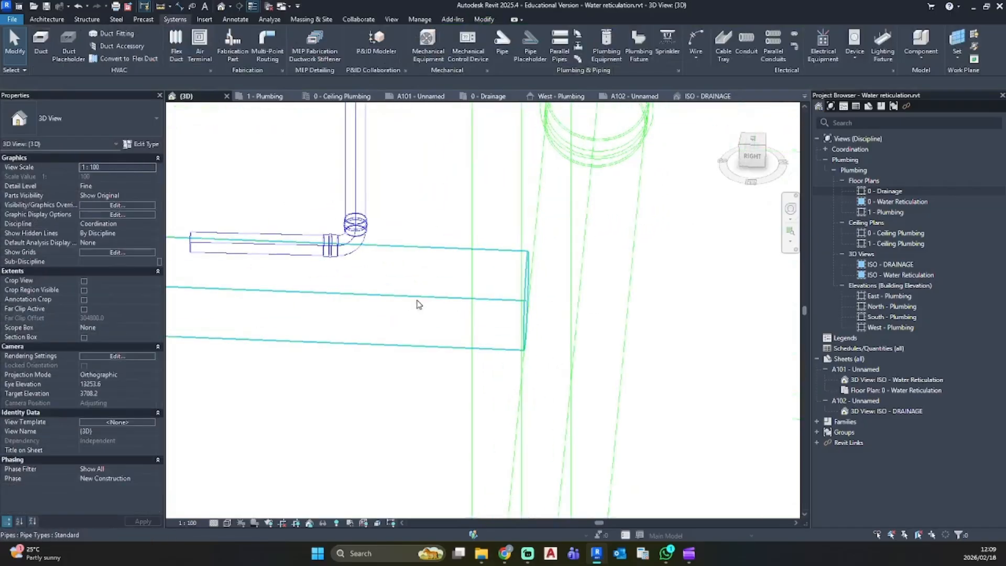
Adjust the WC pipe's open end around the riser's centreline, making the pipe about 620 mm long
left_click(418, 300)
left_click_drag(525, 300, 494, 299)
scroll(494, 299, "down", 3)
middle_click_drag(494, 299, 569, 244, "shift")
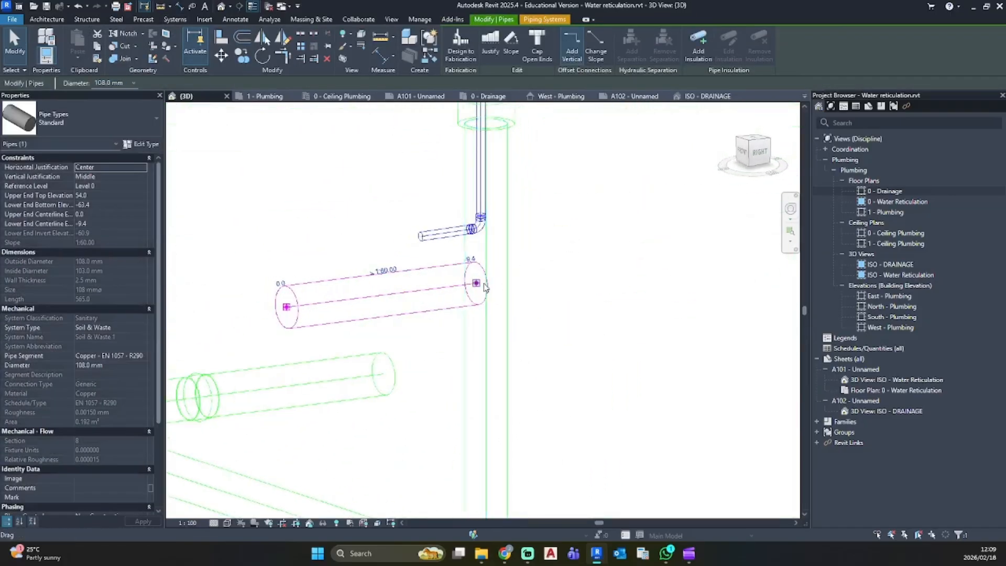
mouse_move(485, 287)
left_mouse_down()
mouse_move(506, 279)
mouse_move(493, 280)
left_mouse_up()
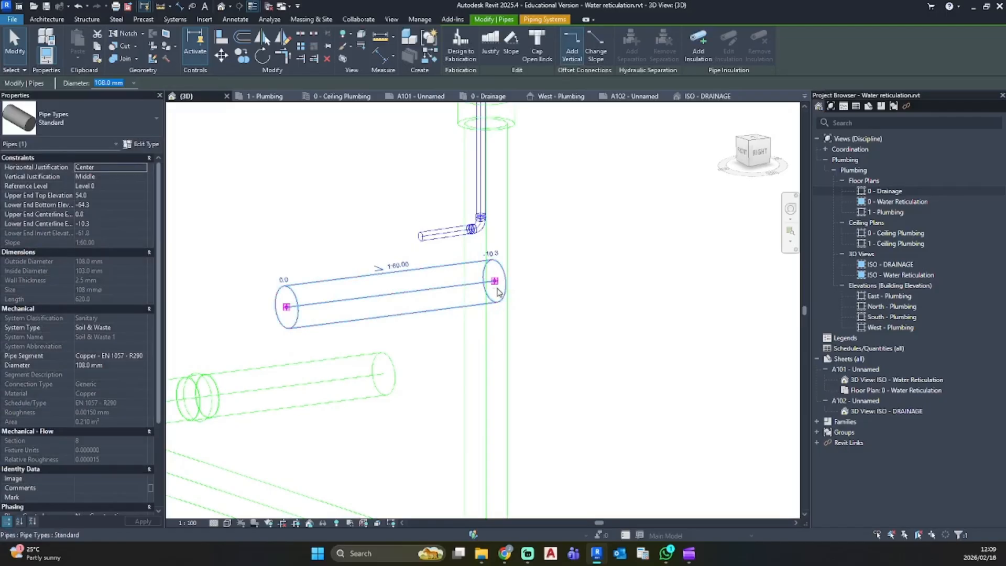
left_click(368, 196)
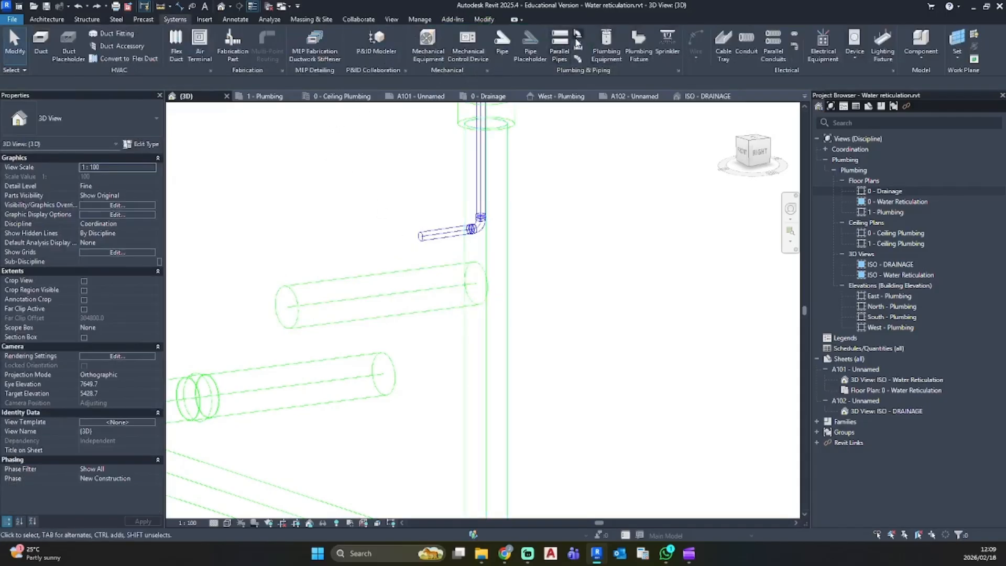
Place a standard Tee - Soldered - CU fitting on the WC pipe's open end at the riser
left_click(576, 38)
left_click(110, 123)
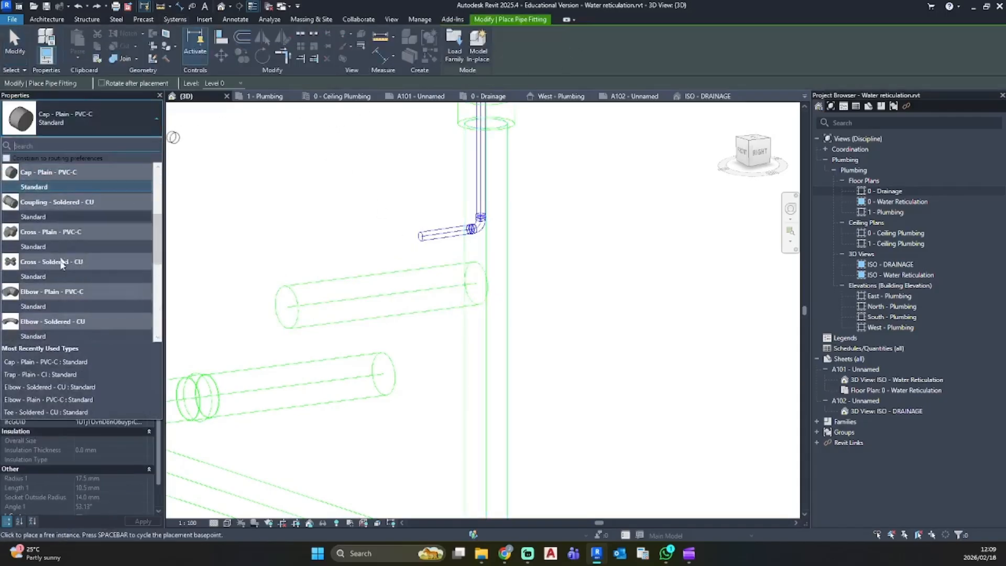
scroll(58, 280, "down", 5)
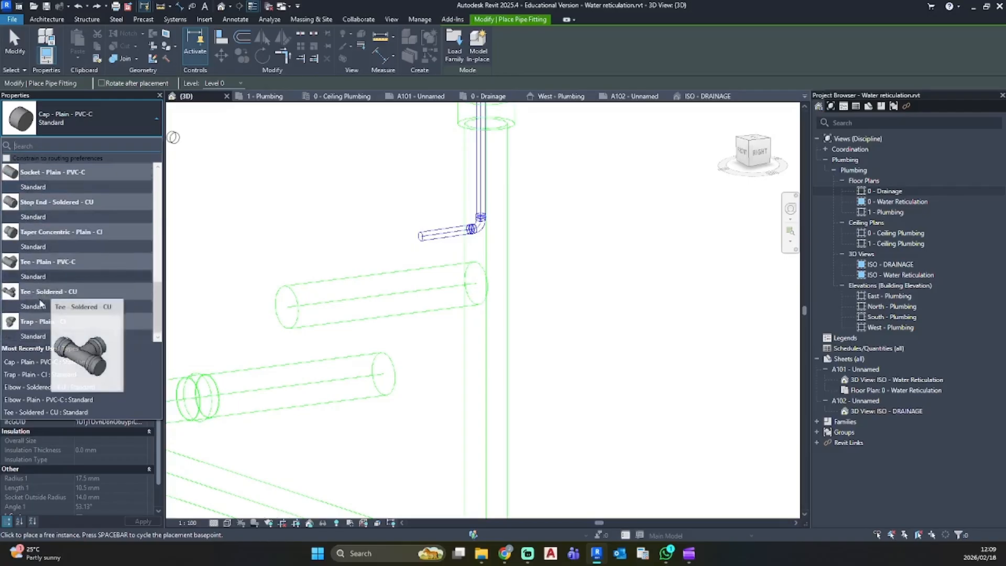
left_click(41, 305)
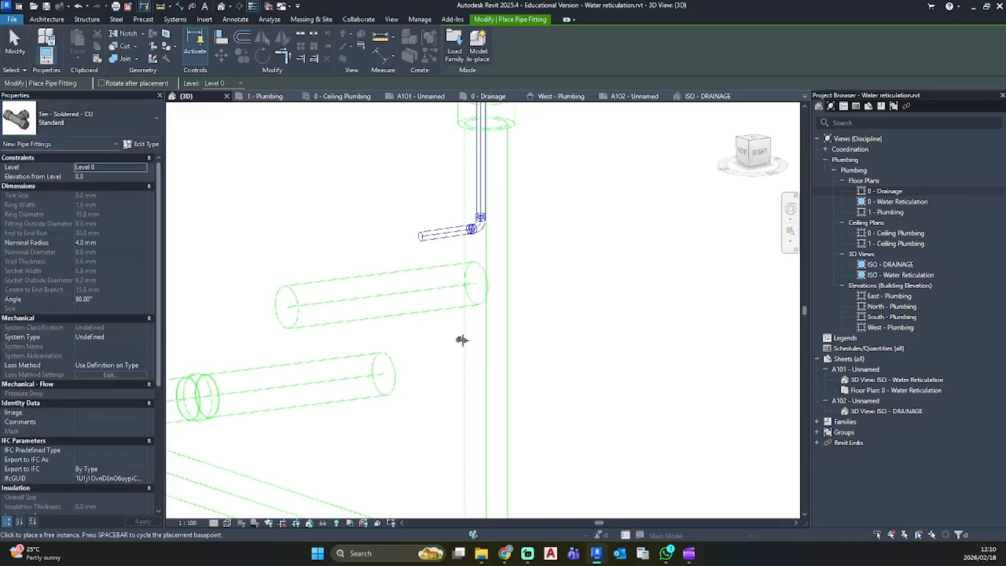
left_click(487, 284)
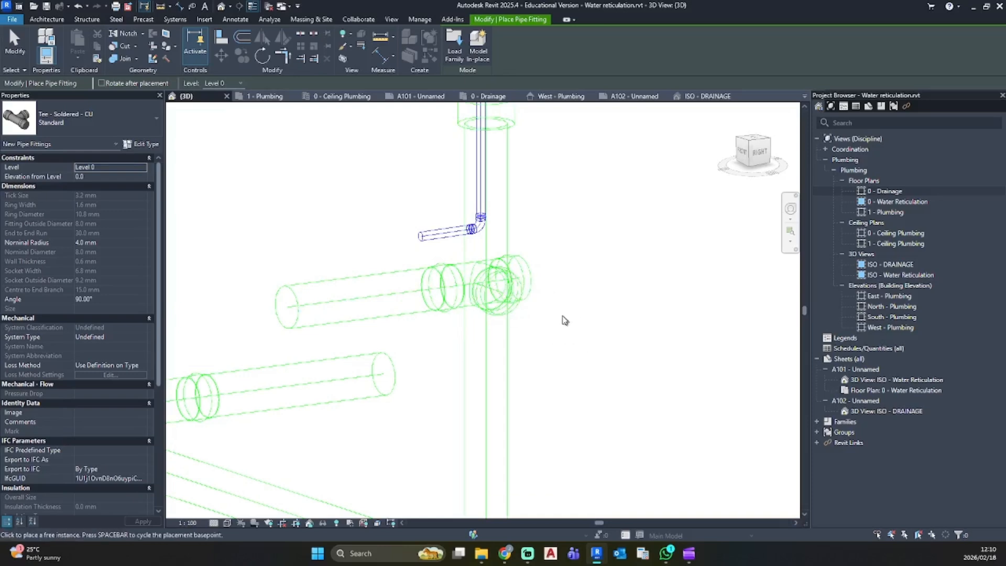
Check the new tee's orientation against the riser in 3D and delete the tee
key("Escape")
scroll(564, 319, "down", 2)
mouse_move(546, 317)
middle_mouse_down()
mouse_move(584, 314)
mouse_move(579, 288)
mouse_move(505, 366)
mouse_move(534, 315)
middle_mouse_up()
left_click(541, 315)
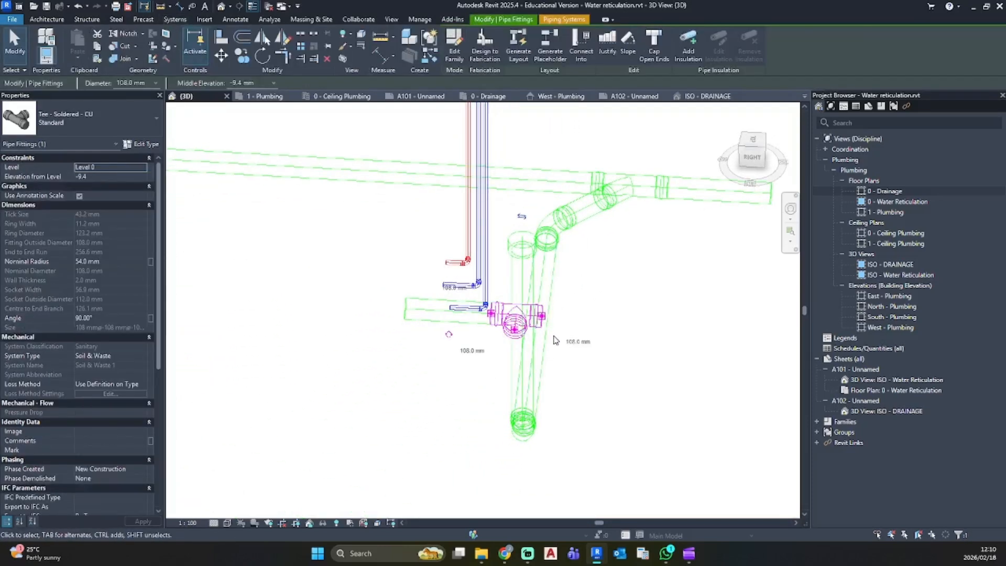
key("Escape")
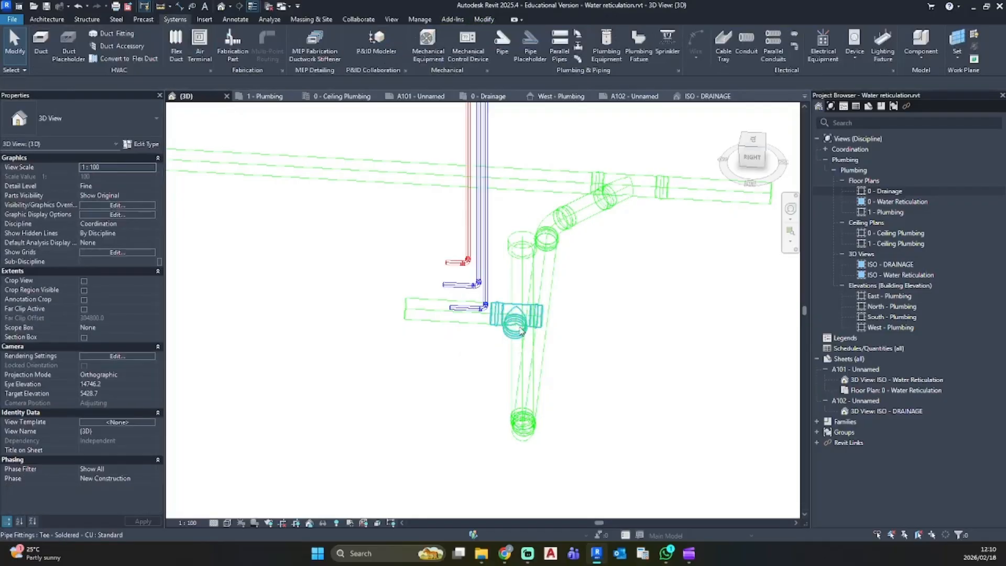
left_click(521, 326)
key("Delete")
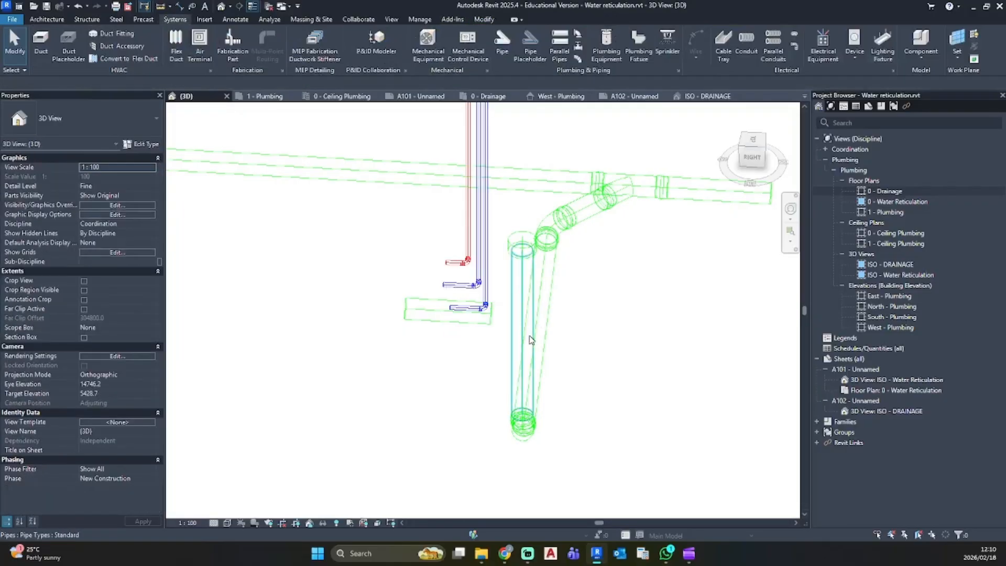
Pull the riser's top off its cap to below the WC pipe's level and extend it back up to the cap
left_click(528, 334)
middle_click_drag(528, 335, 515, 229, "shift")
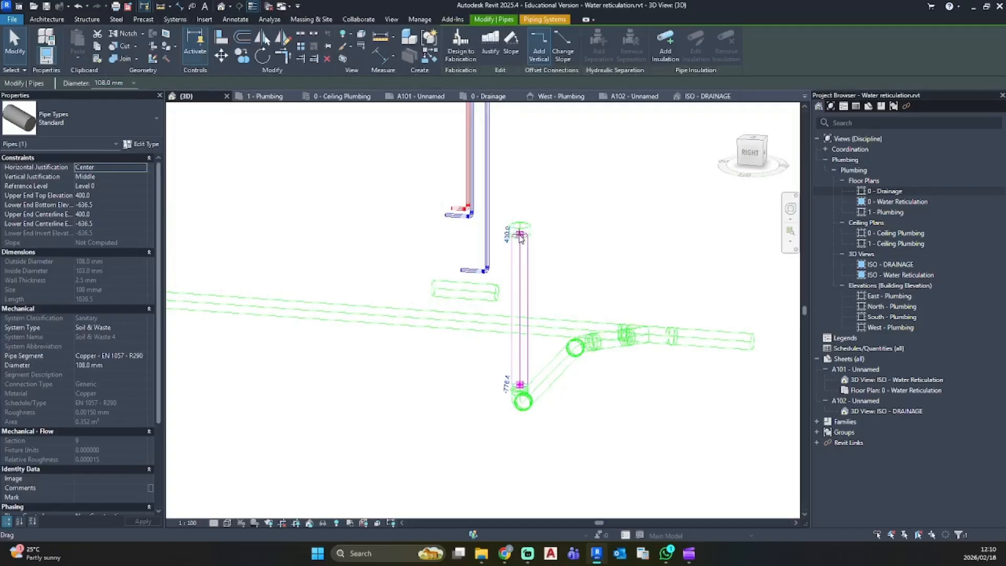
left_click_drag(520, 236, 520, 307)
left_click(543, 279)
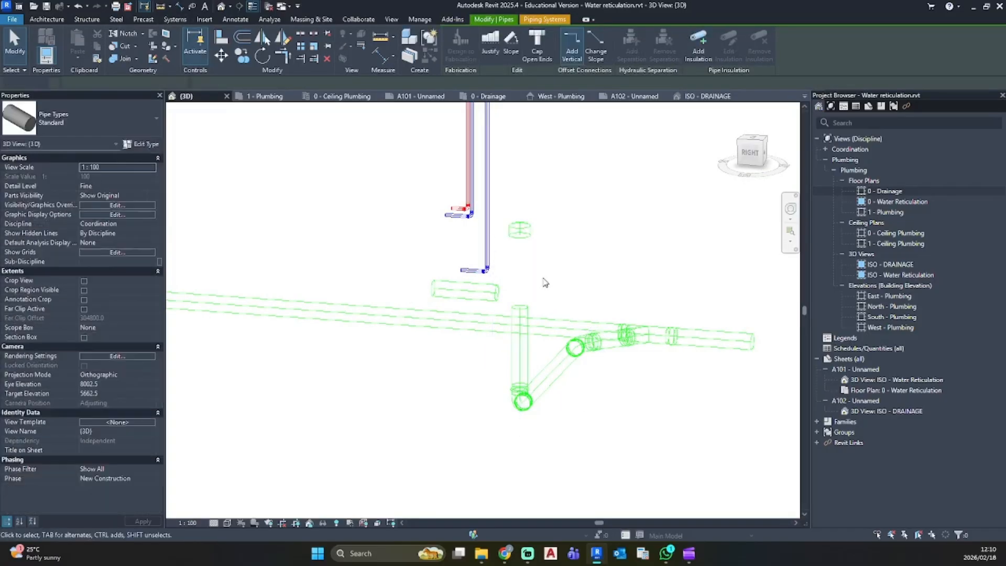
left_click(520, 307)
left_click_drag(520, 306, 519, 231)
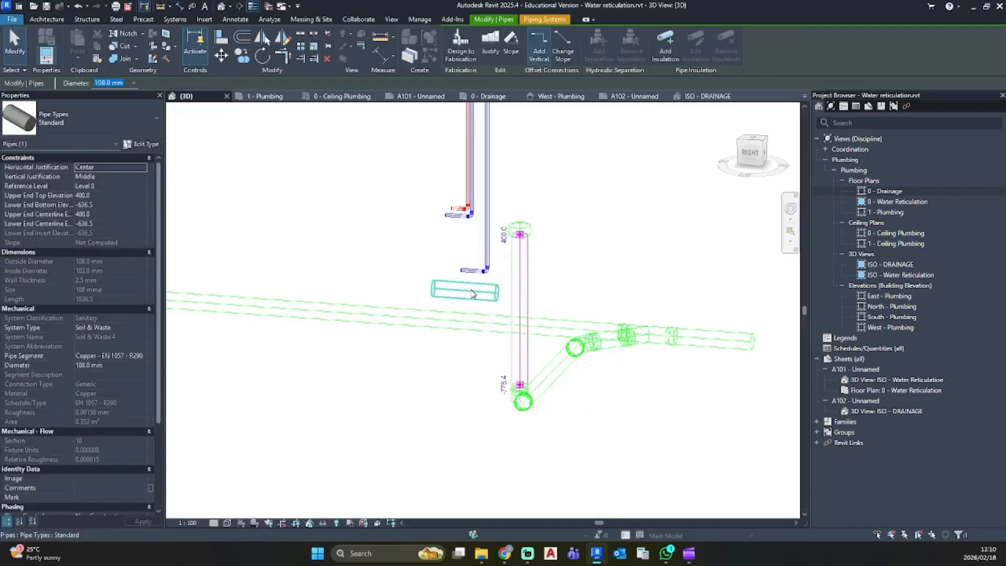
Extend the WC pipe's open end to the riser and delete the WC pipe
left_click(472, 294)
left_click_drag(497, 293, 518, 295)
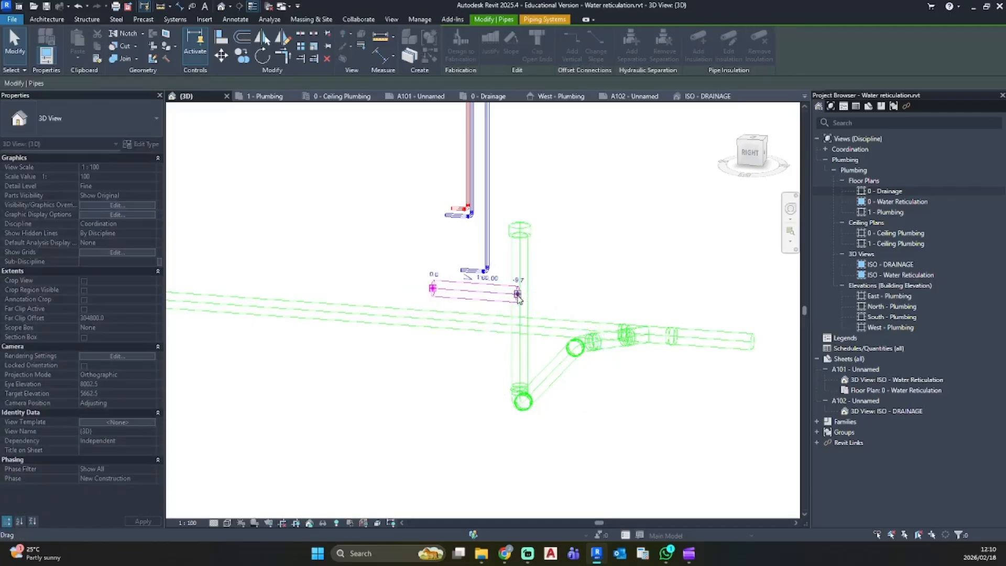
key("Delete")
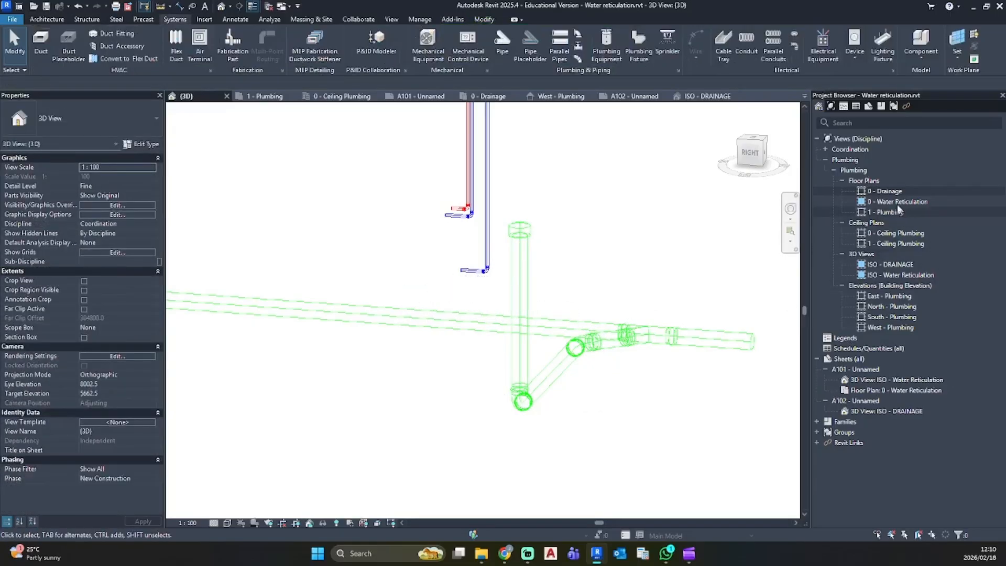
Open the 0 - Drainage floor plan and set up a new 108 mm pipe matching the existing drain, sloping up at 1:60
double_click(889, 190)
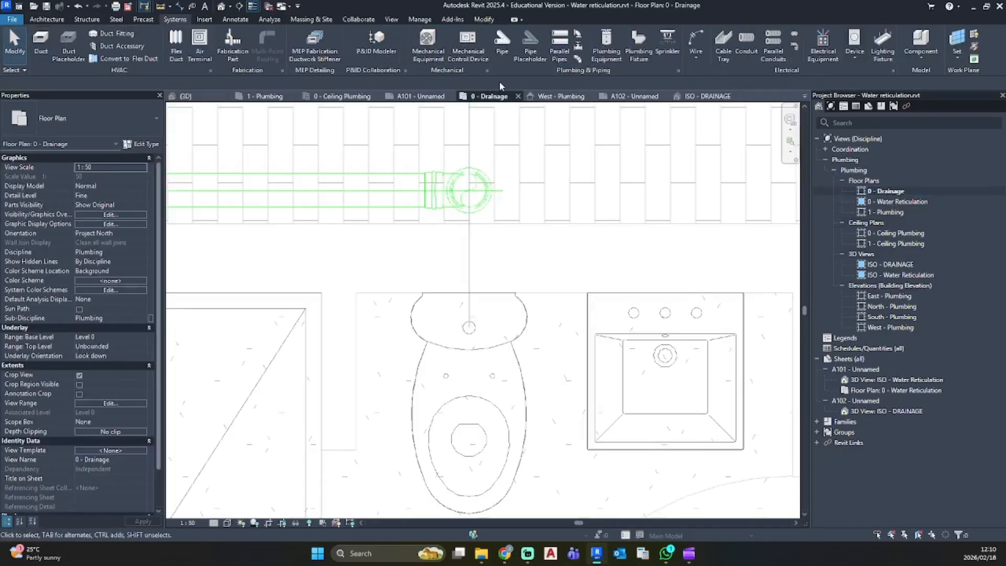
left_click(325, 195)
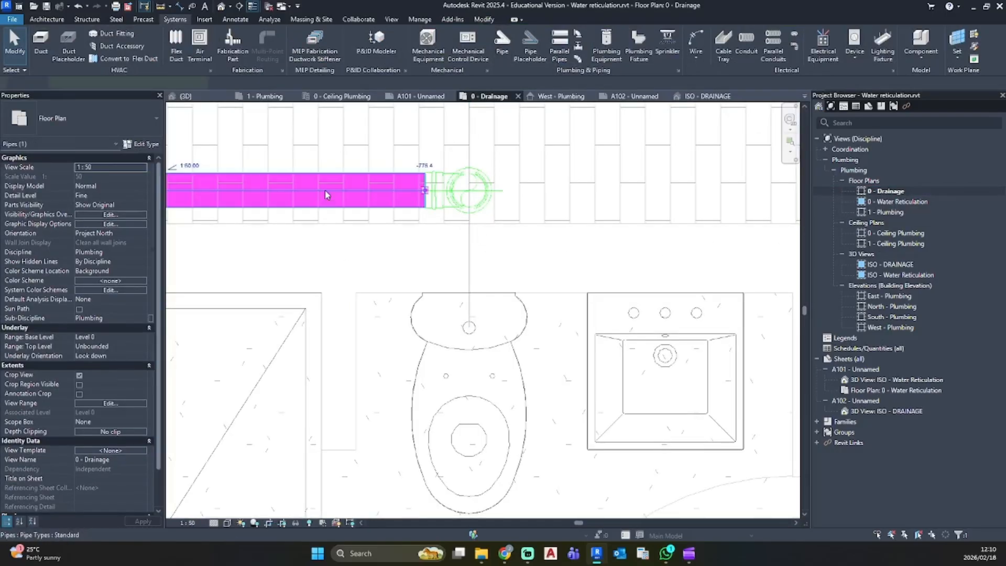
key("c")
key("s")
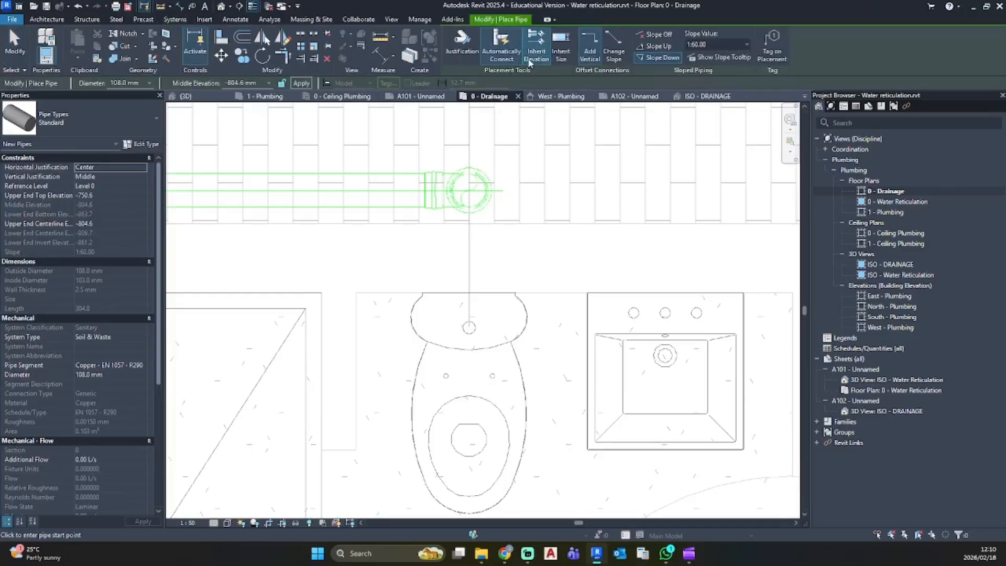
left_click(530, 58)
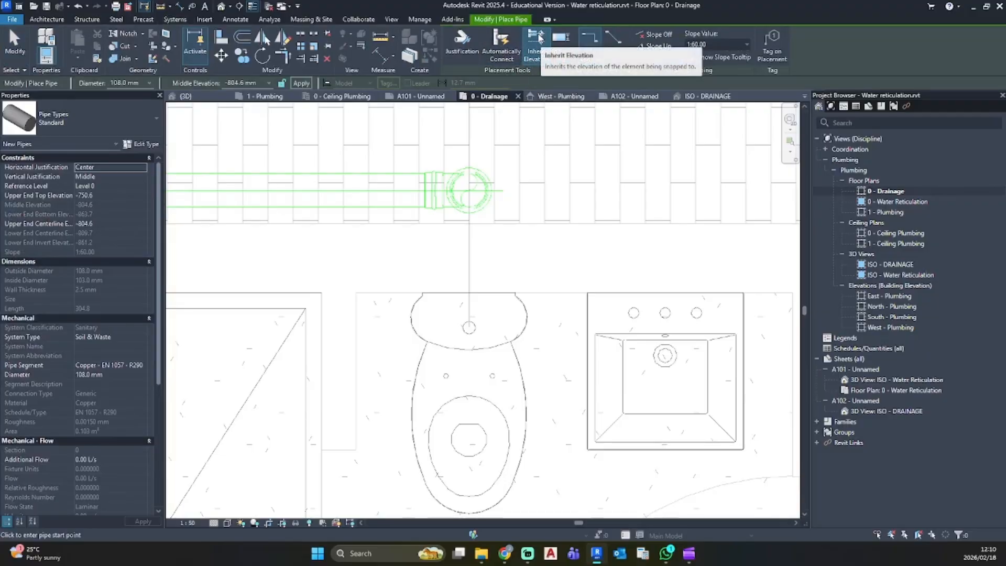
left_click(513, 55)
left_click(535, 49)
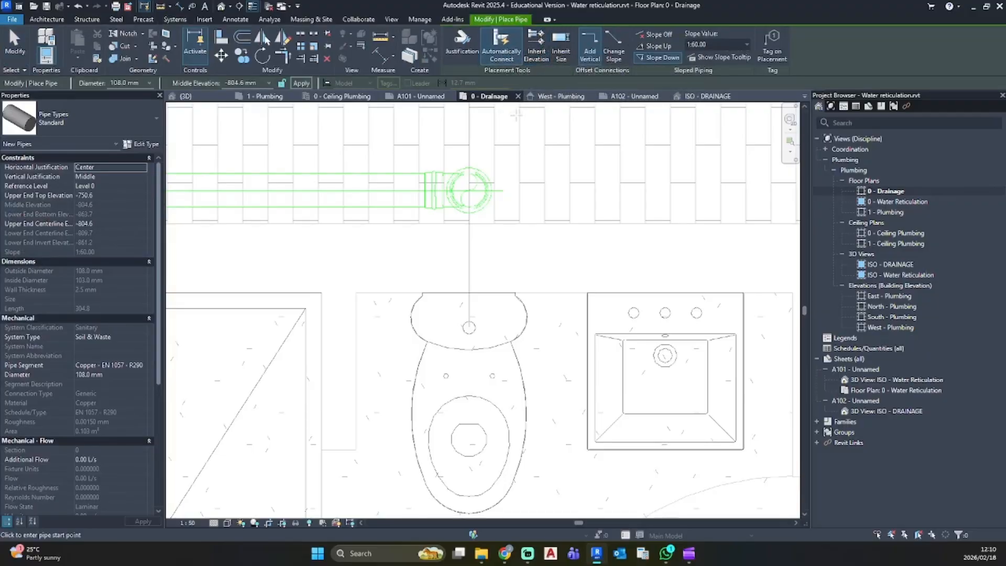
left_click(662, 47)
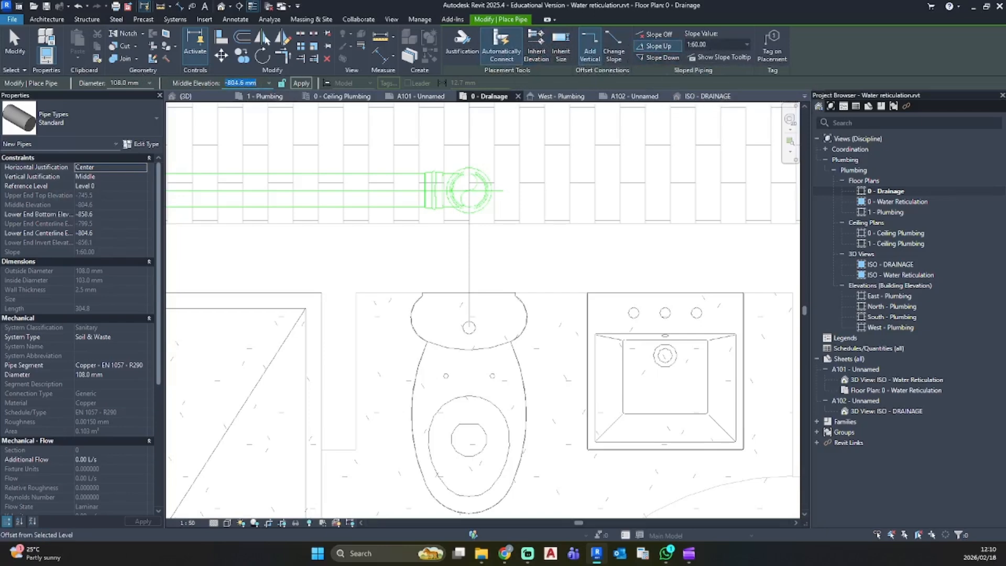
Try to draw the upward-sloping pipe from the capped riser to the WC, and cancel the attempt
left_click(470, 186)
left_click(469, 394)
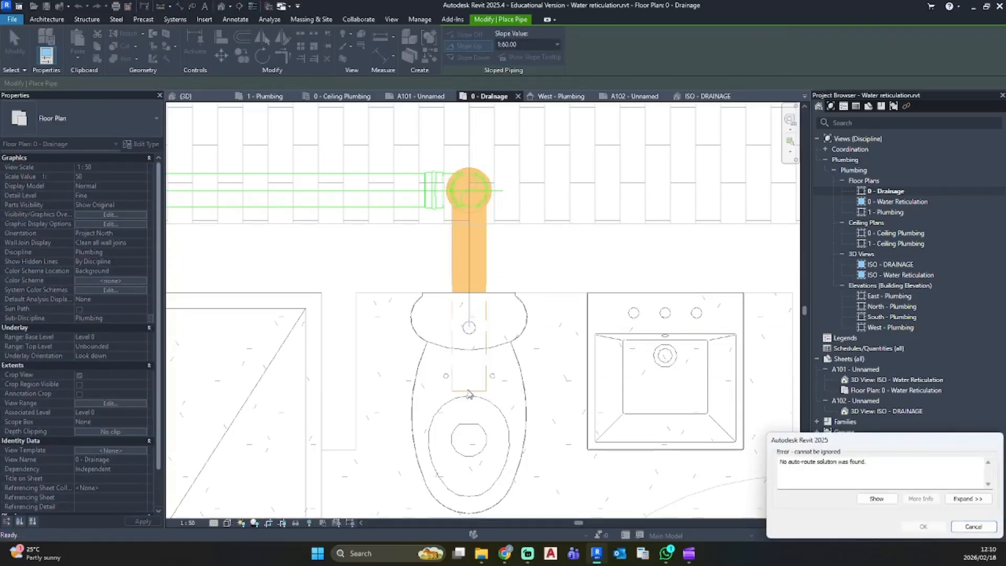
left_click(972, 527)
key("Escape")
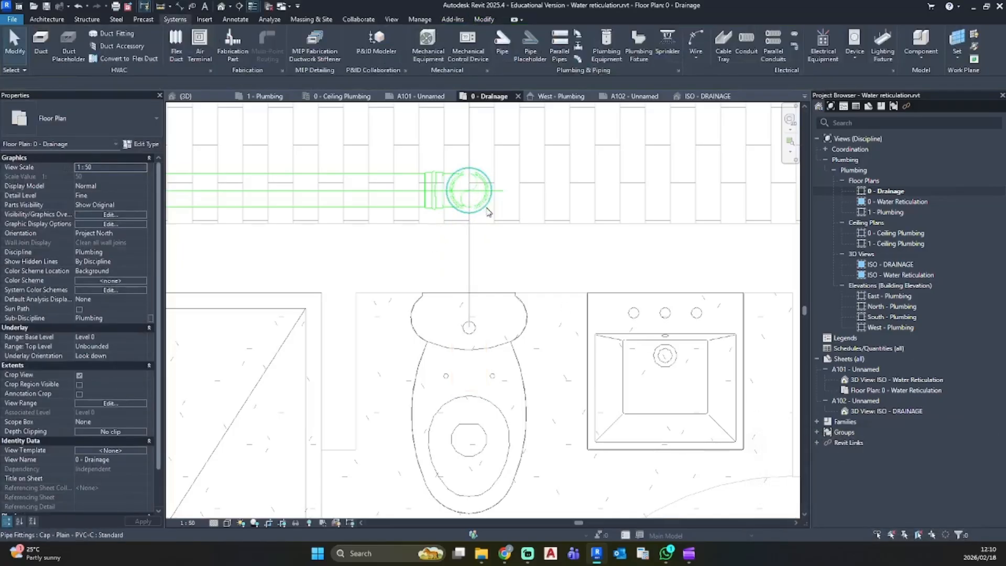
Remove the riser's cap and draw a 108 mm pipe at 0.0 mm elevation, sloping up at 1:60, from the riser to the WC
left_click(487, 212)
key("Escape")
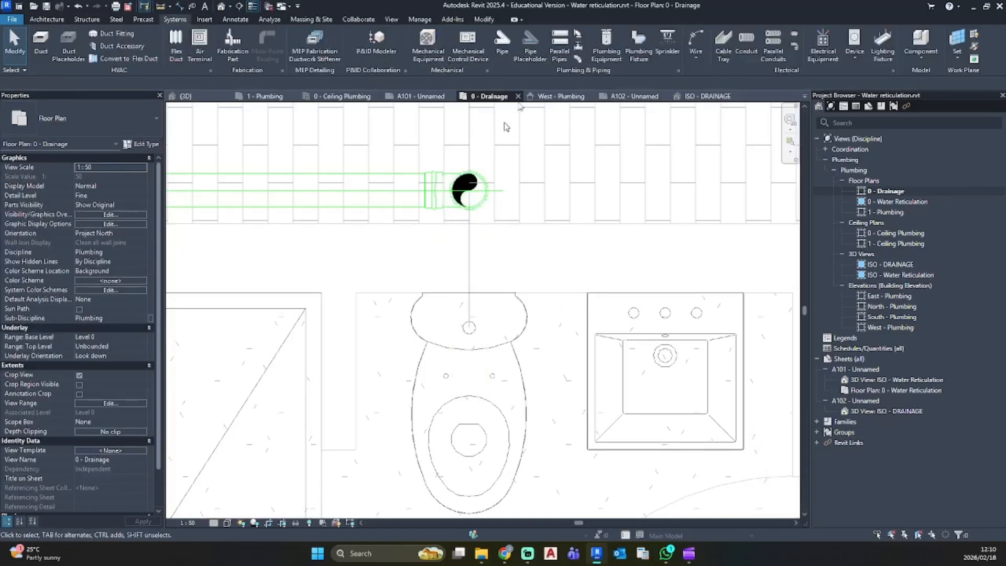
left_click(502, 43)
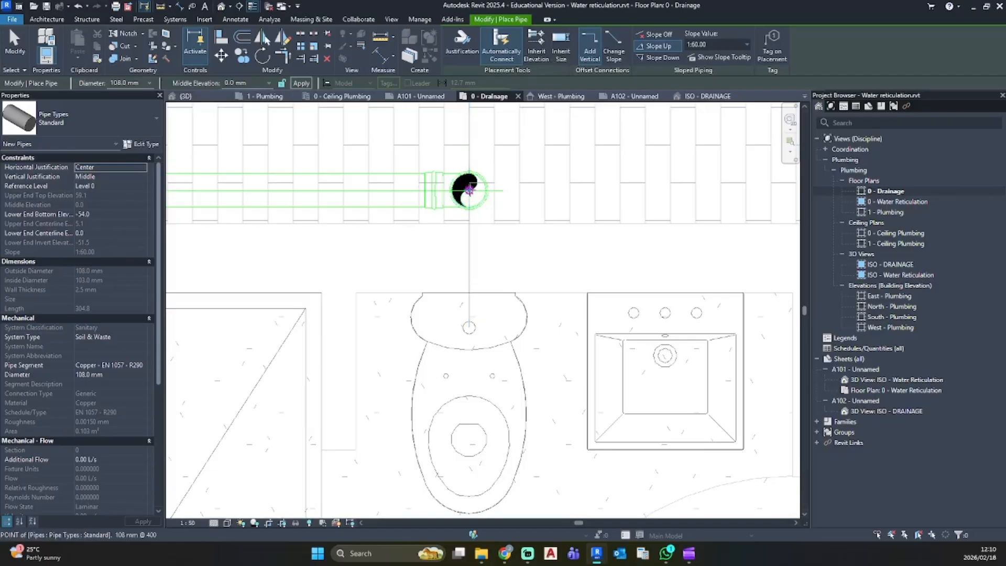
left_click(469, 189)
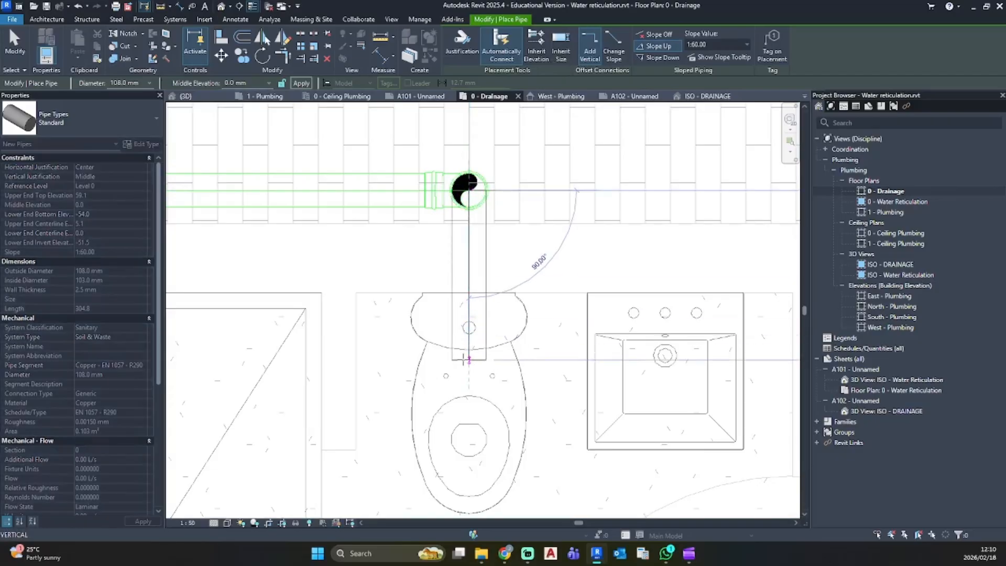
left_click(464, 379)
key("Escape")
key("Escape")
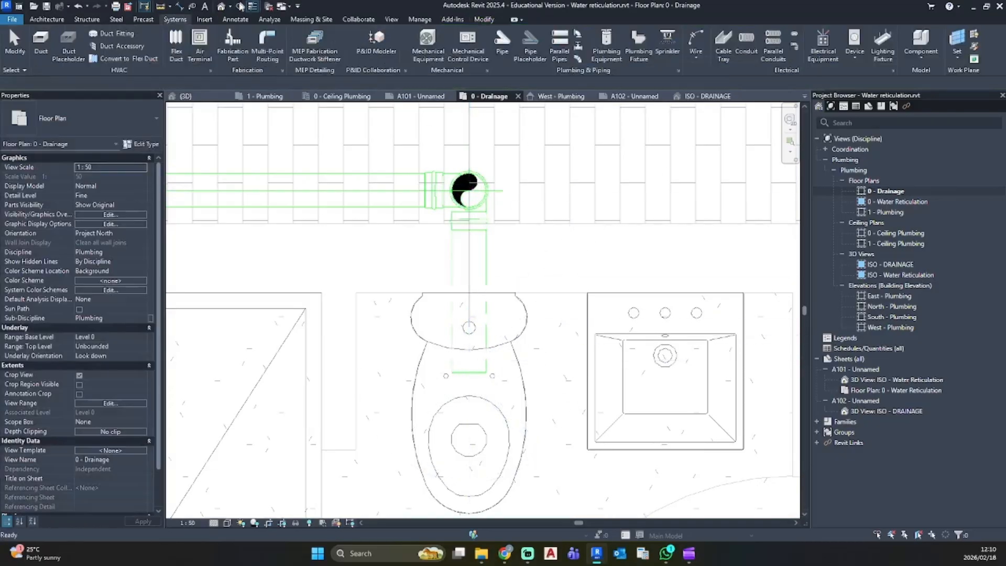
In the 3D view, extend the open top of the riser higher above the WC branch tee
left_click(220, 6)
middle_click_drag(294, 315, 591, 327, "shift")
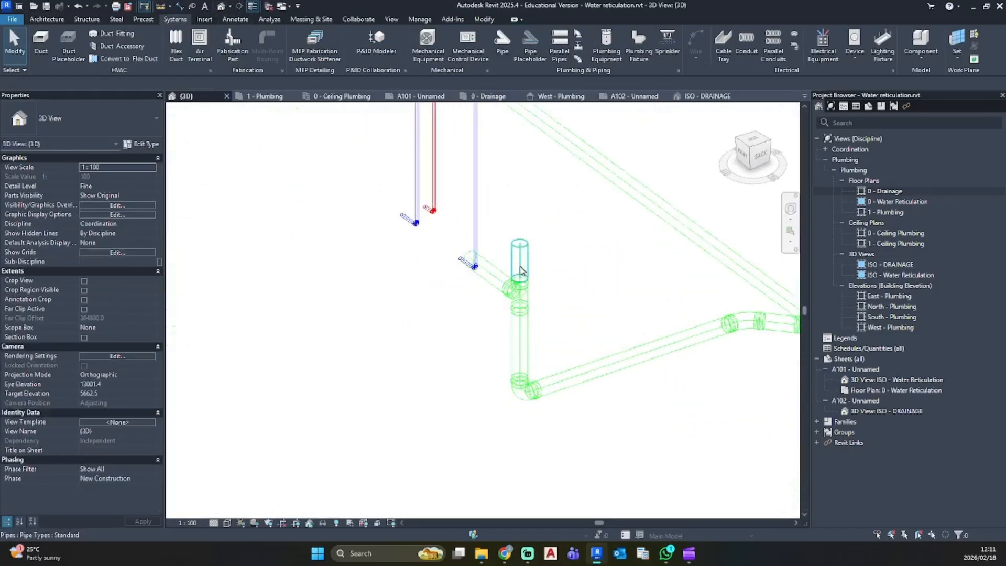
left_click_drag(519, 246, 520, 203)
left_click(550, 342)
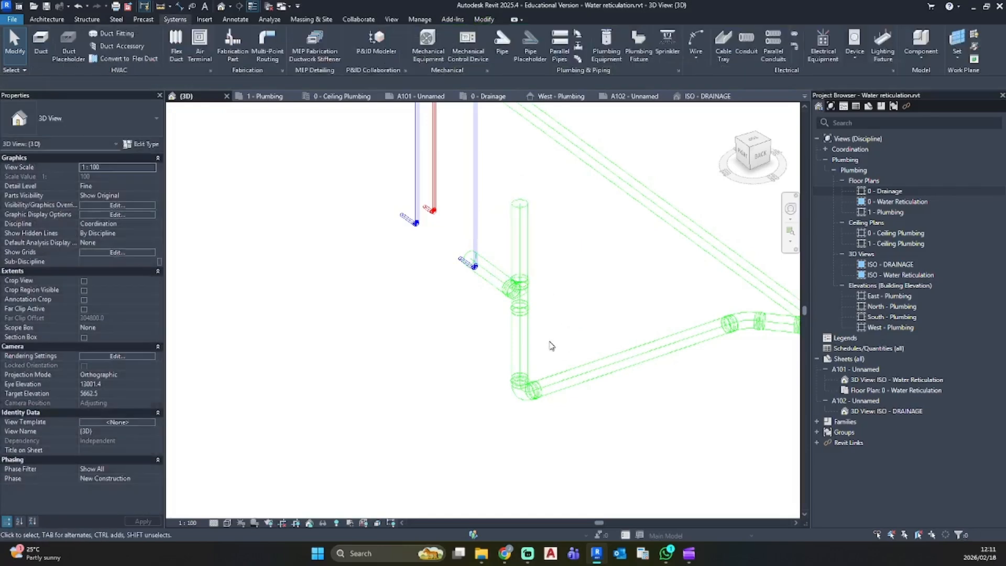
Place a standard Trap - Plain - CI fitting at the open end of the WC branch pipe
scroll(462, 393, "down", 2)
middle_click_drag(462, 396, 592, 315, "shift")
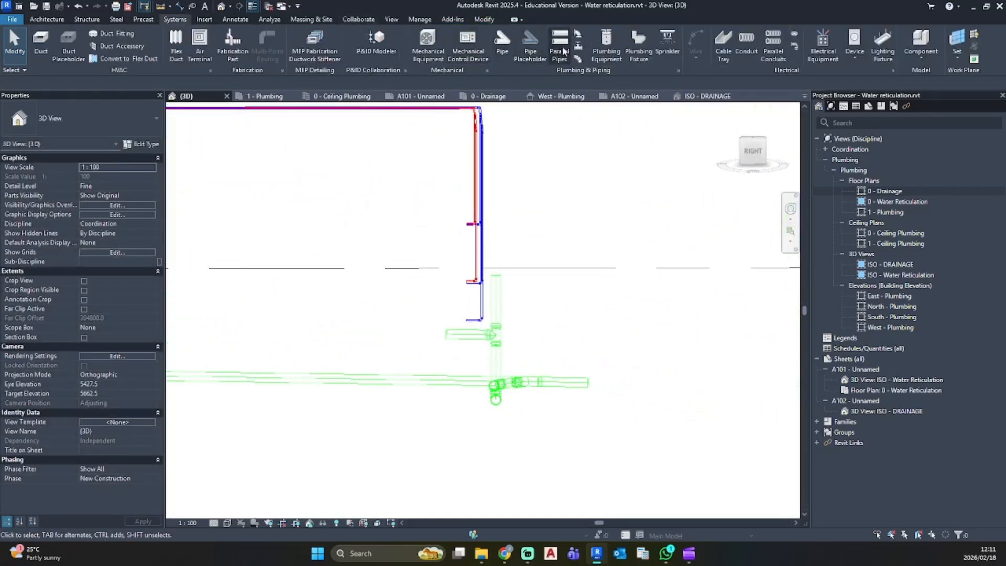
left_click(577, 40)
left_click(79, 118)
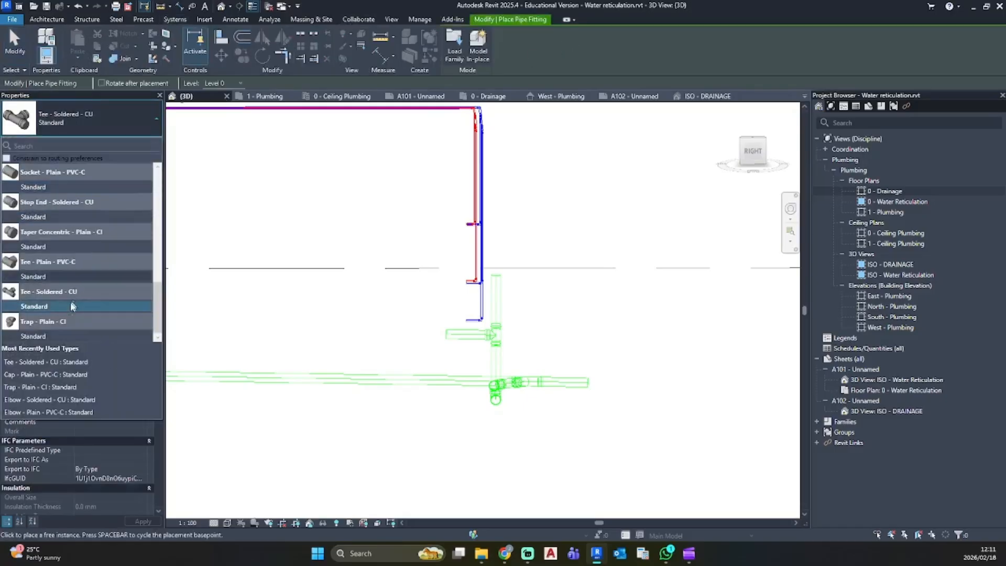
left_click(42, 336)
middle_click_drag(430, 335, 487, 413, "shift")
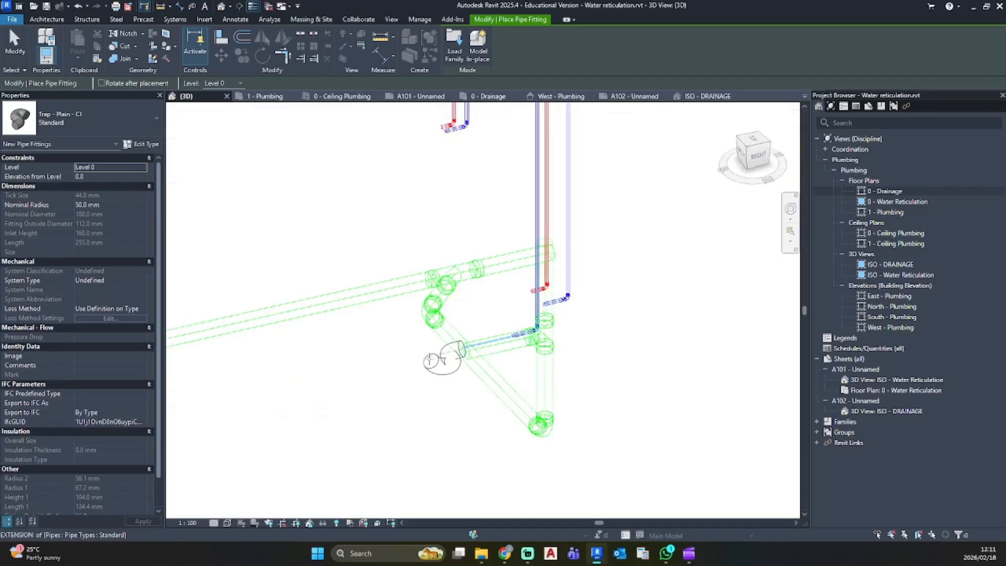
left_click(434, 359)
key("Escape")
key("Escape")
Move the trap away from the WC branch pipe's open end and check its orientation in 3D
middle_click_drag(443, 419, 561, 370, "shift")
scroll(624, 360, "up", 5)
left_click(355, 370)
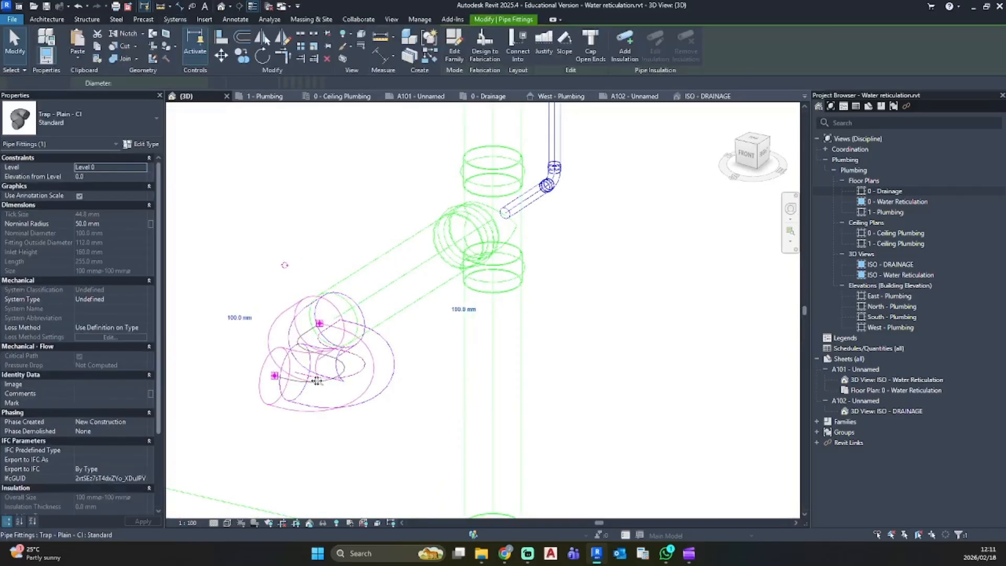
left_click_drag(348, 371, 343, 372)
middle_click_drag(393, 383, 419, 331, "shift")
left_click_drag(419, 331, 342, 330)
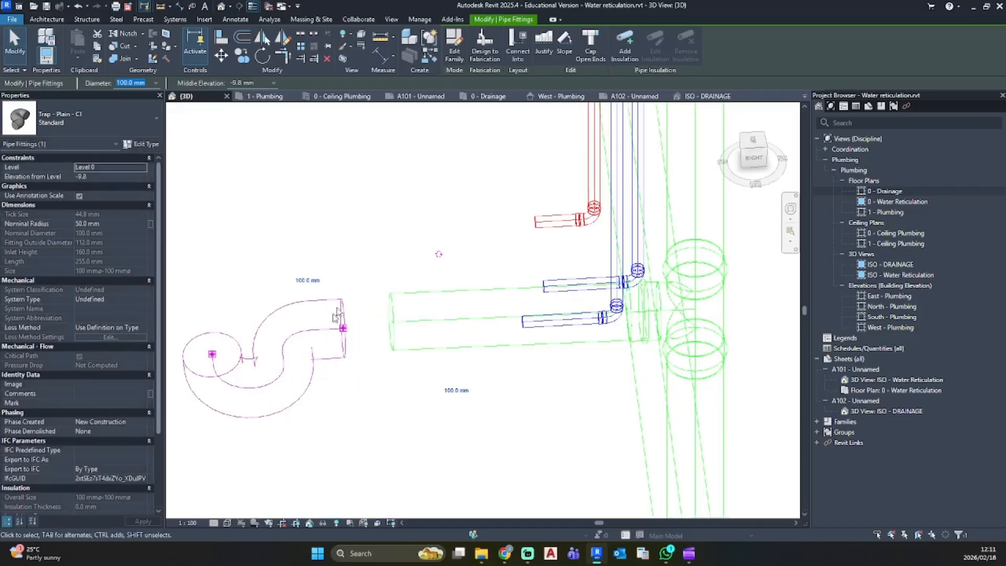
middle_click_drag(437, 257, 276, 288, "shift")
scroll(358, 320, "up", 5)
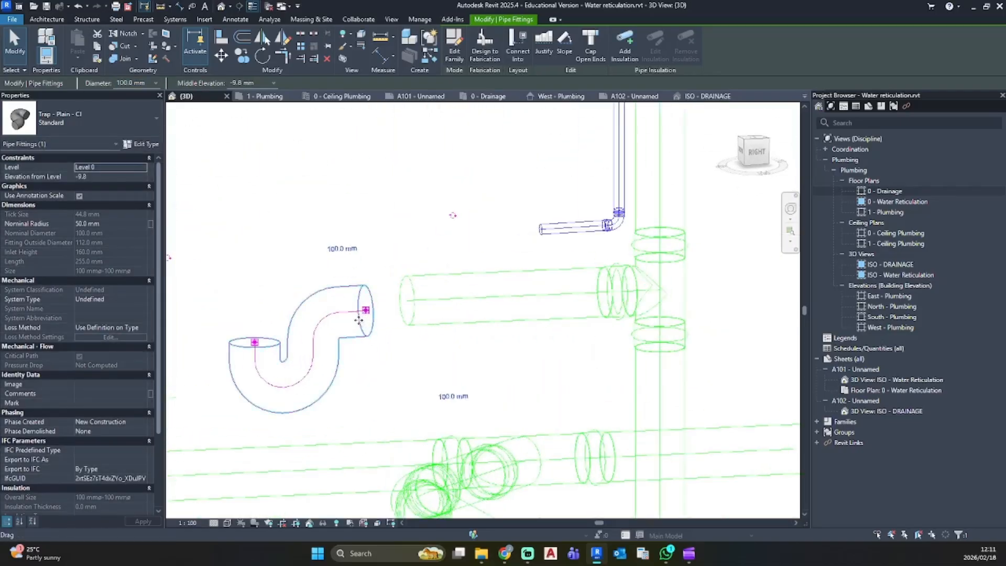
Move the trap up against the open end of the WC branch pipe and check its position in the 0 - Drainage plan
left_click_drag(335, 312, 411, 316)
left_click(373, 316)
double_click(890, 191)
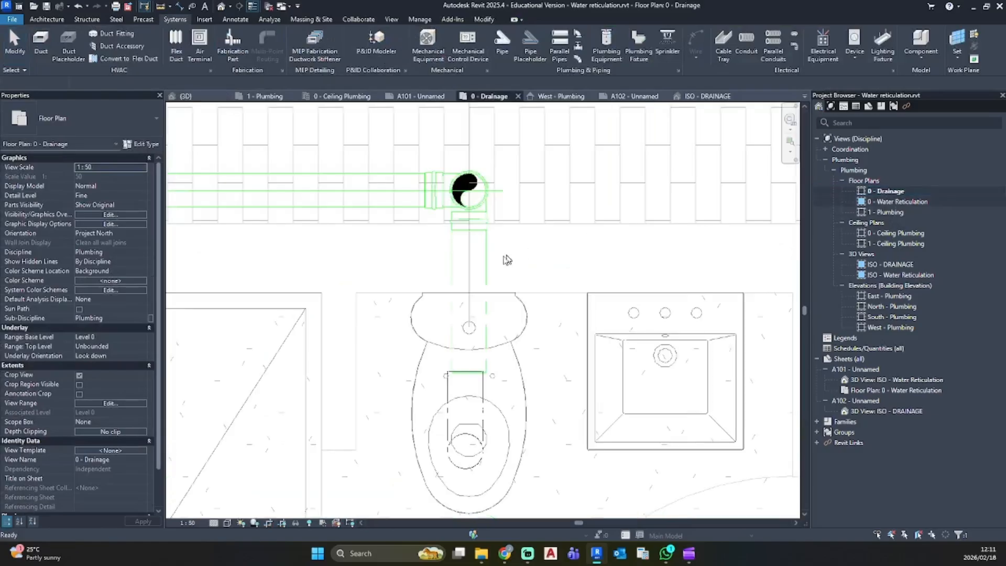
left_click(461, 440)
scroll(467, 440, "up", 4)
key("Escape")
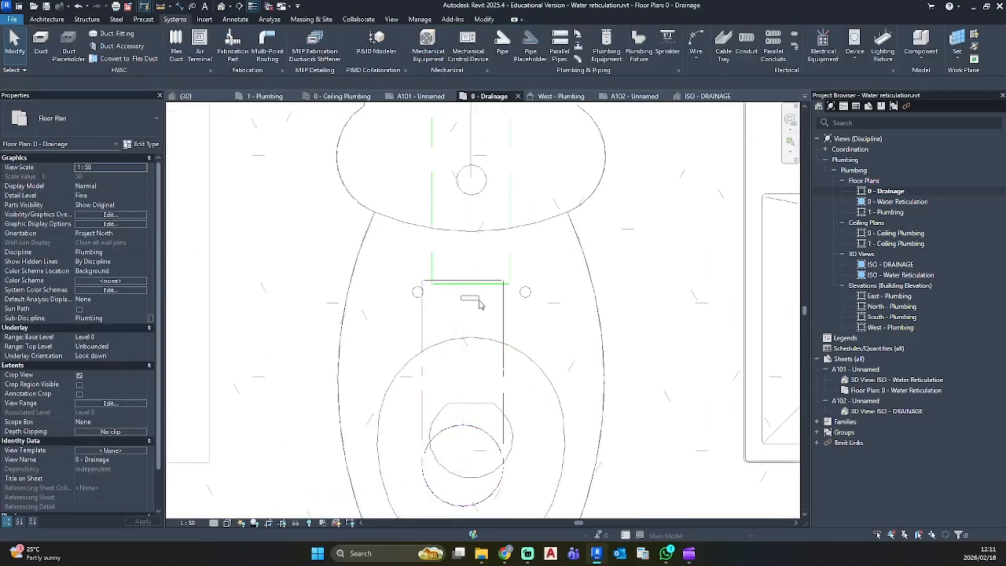
left_click(426, 321)
key("Escape")
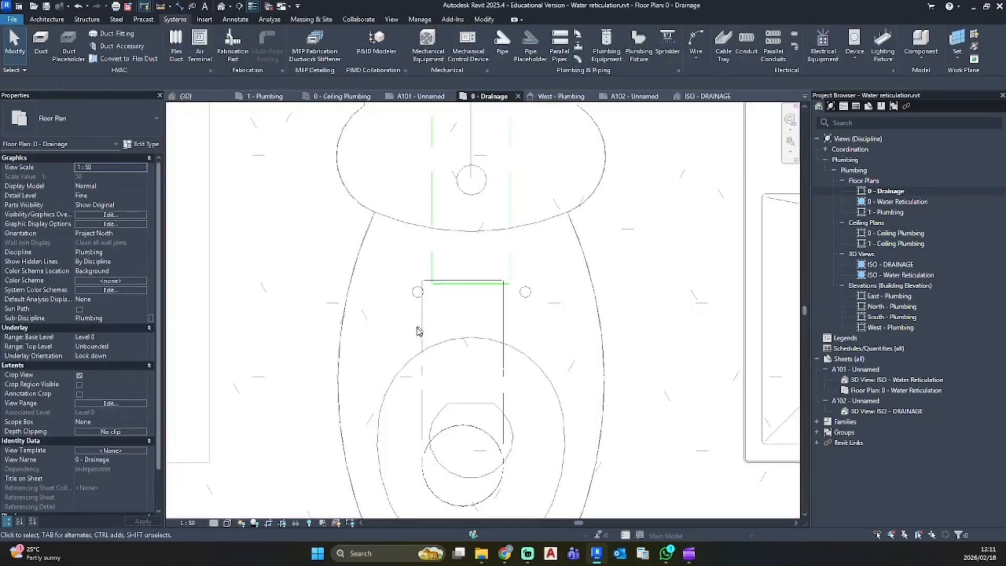
scroll(476, 400, "down", 3)
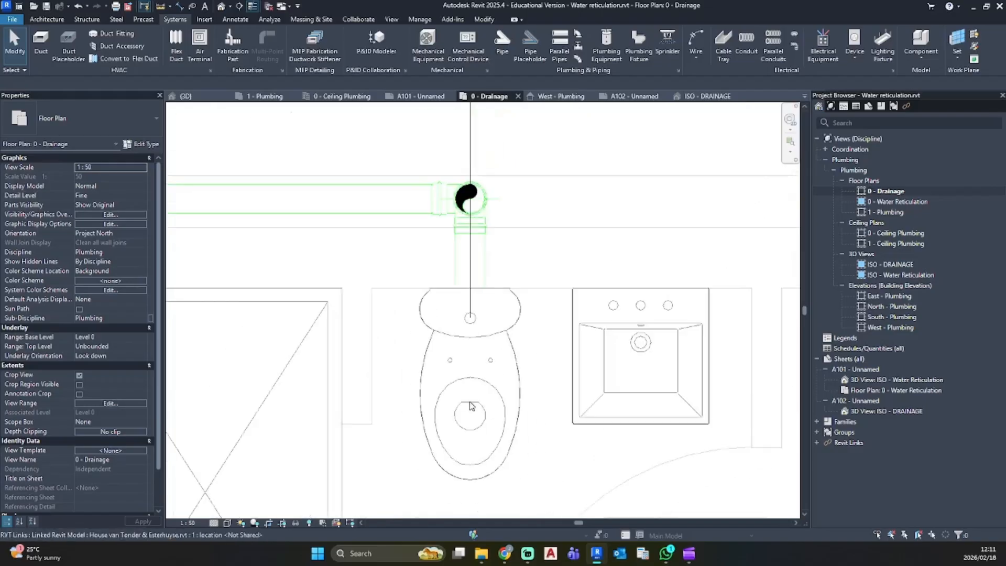
In a top view of the 3D model, shift the trap so its centreline lines up with the WC branch pipe
left_click(222, 8)
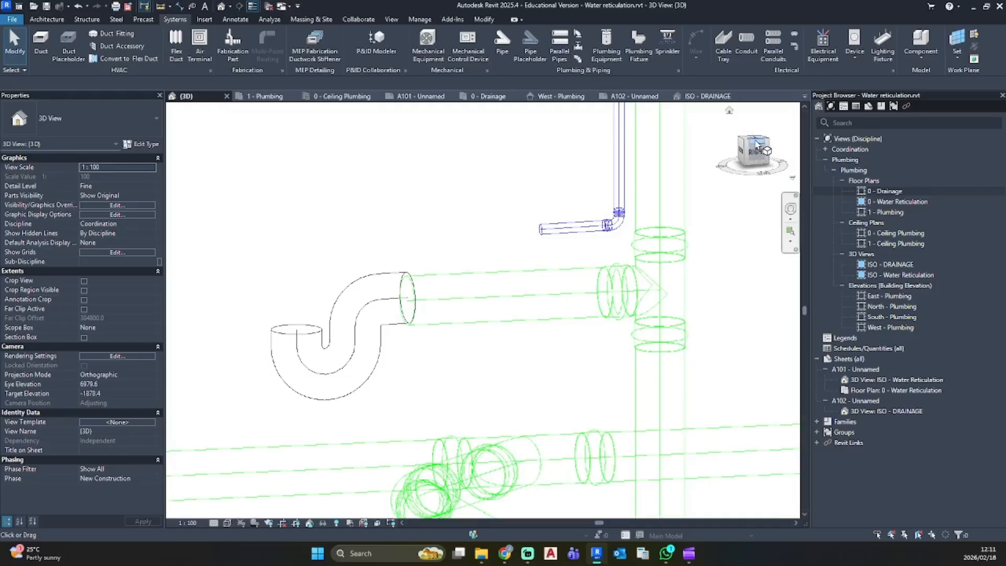
left_click(757, 144)
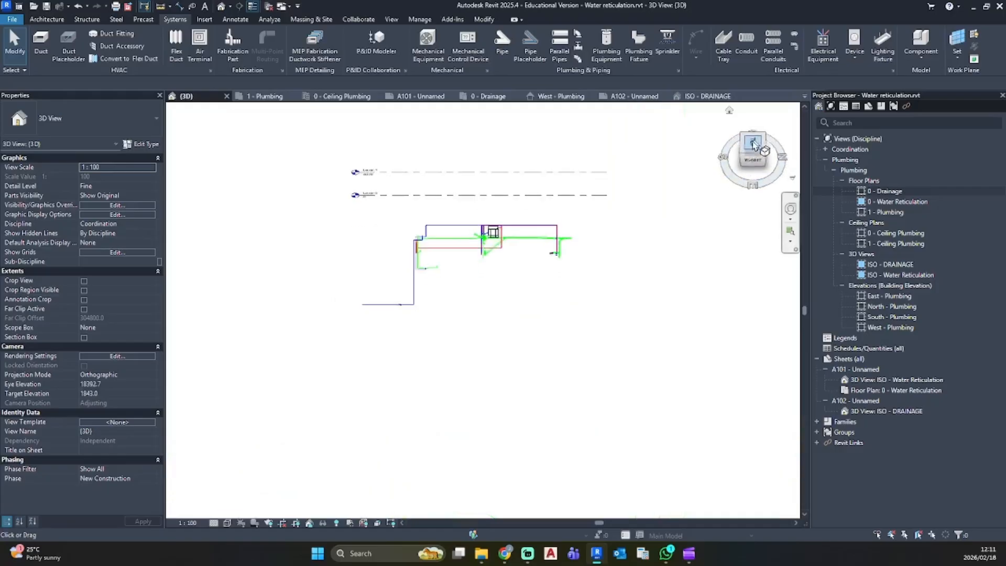
scroll(518, 246, "up", 6)
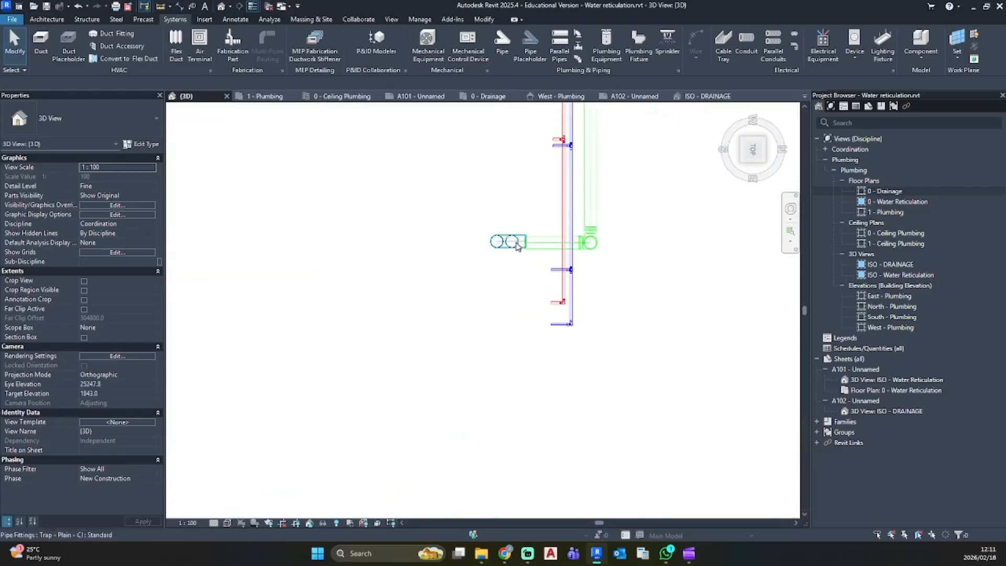
scroll(518, 246, "up", 5)
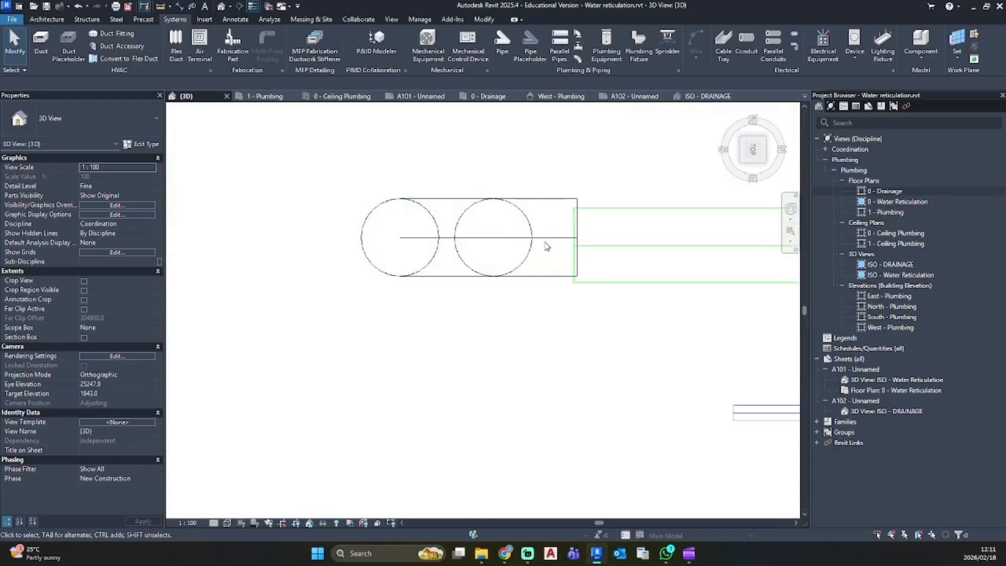
left_click(441, 199)
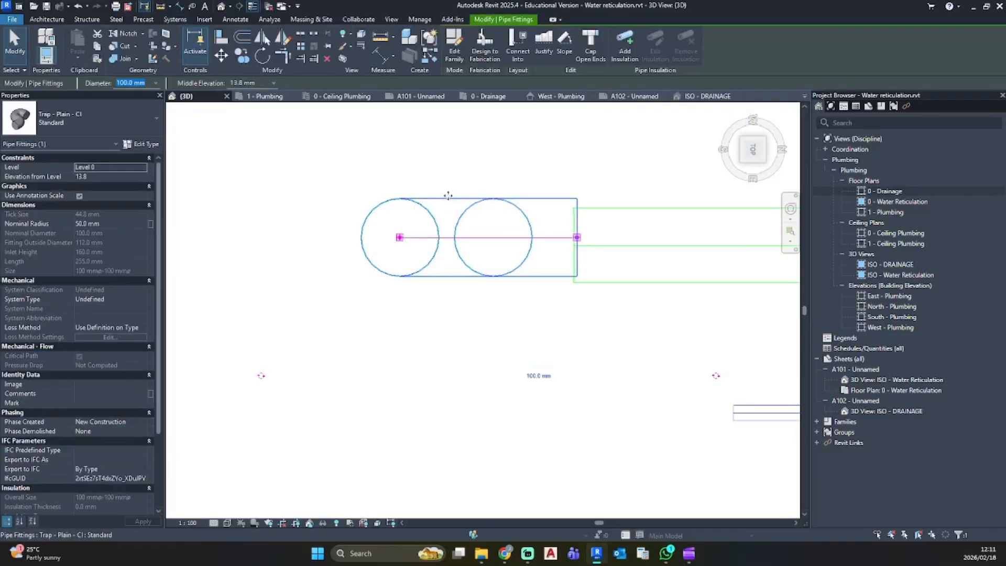
left_click_drag(443, 200, 445, 205)
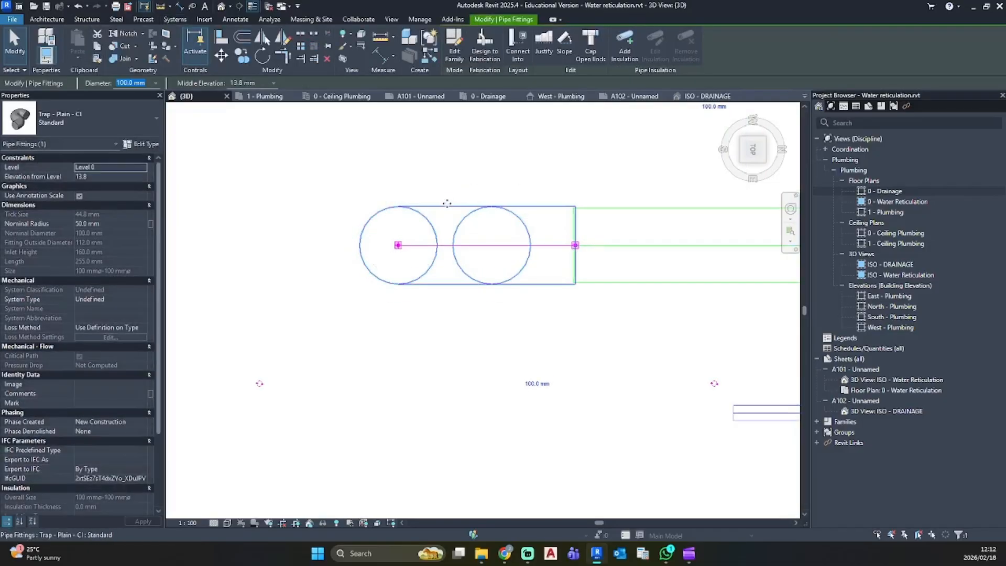
Try to connect the WC branch pipe's open end to the trap's outlet
scroll(572, 271, "up", 3)
left_click(623, 294)
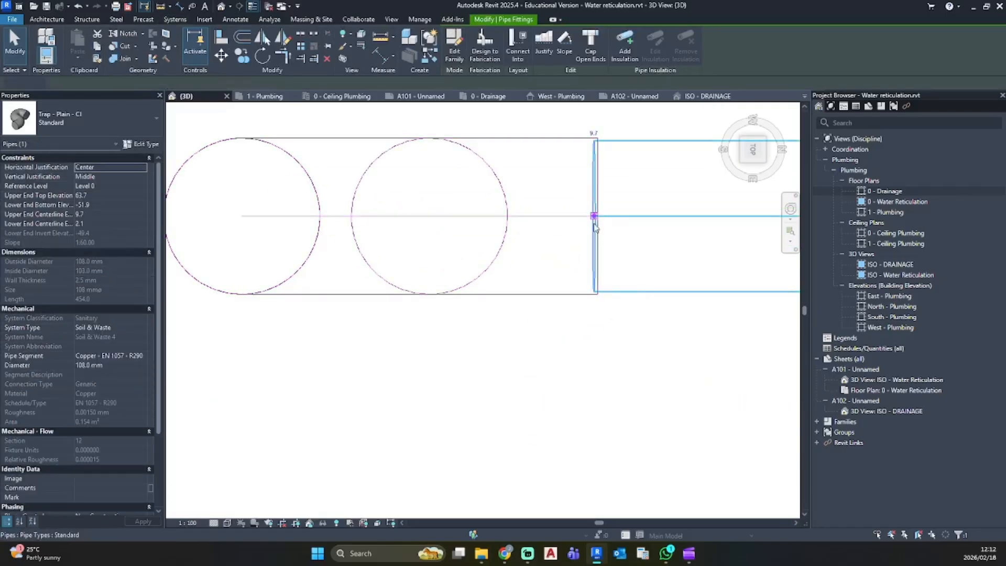
left_click_drag(595, 216, 595, 215)
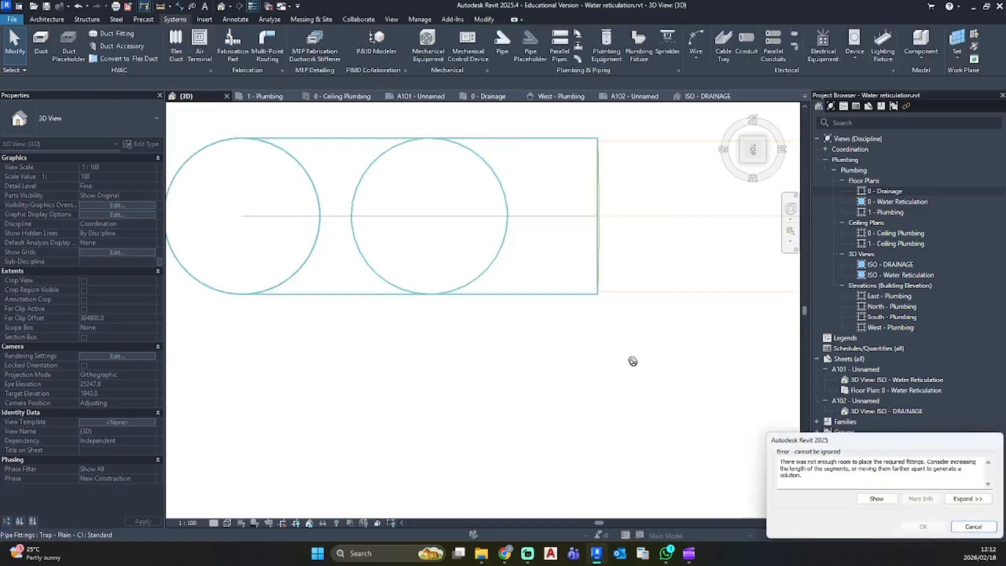
left_click(973, 526)
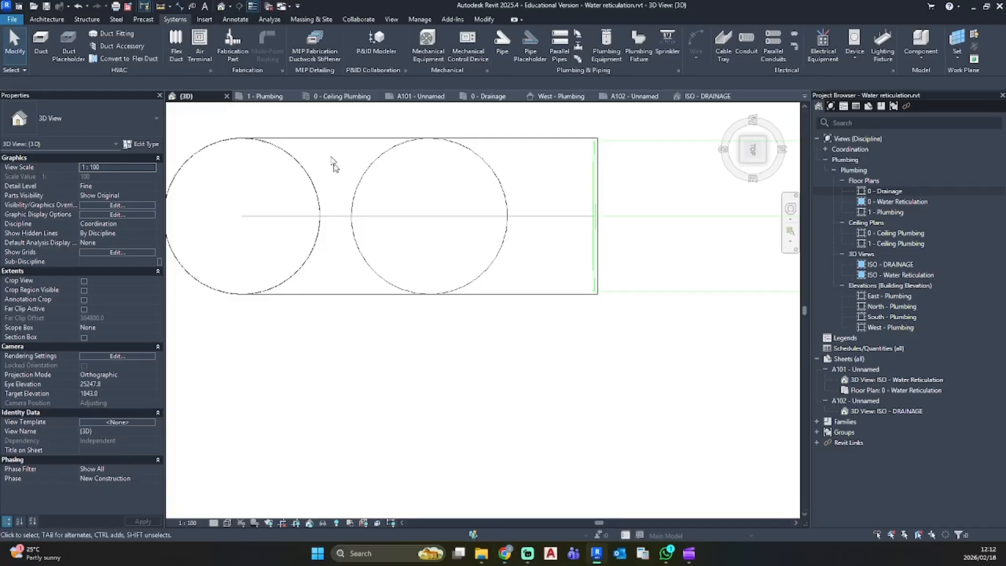
Open the ISO - DRAINAGE view and examine the trap, WC branch, riser and connected drainage runs
scroll(711, 259, "down", 5)
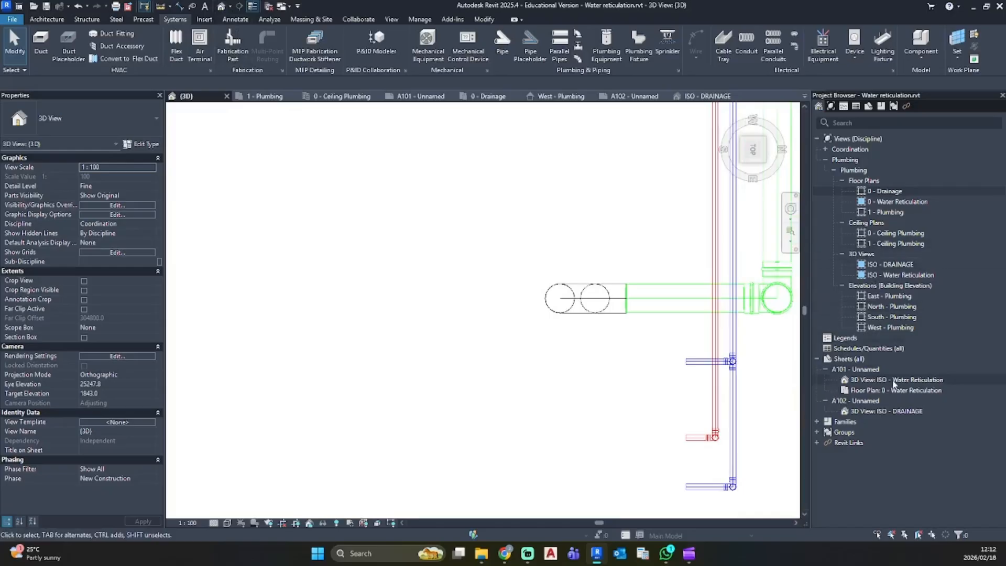
double_click(891, 264)
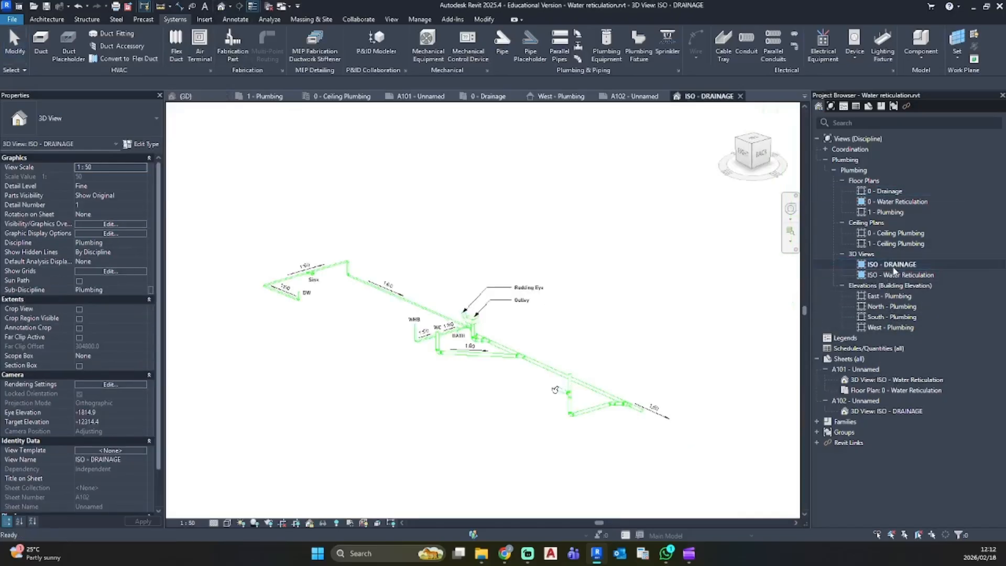
scroll(526, 414, "up", 6)
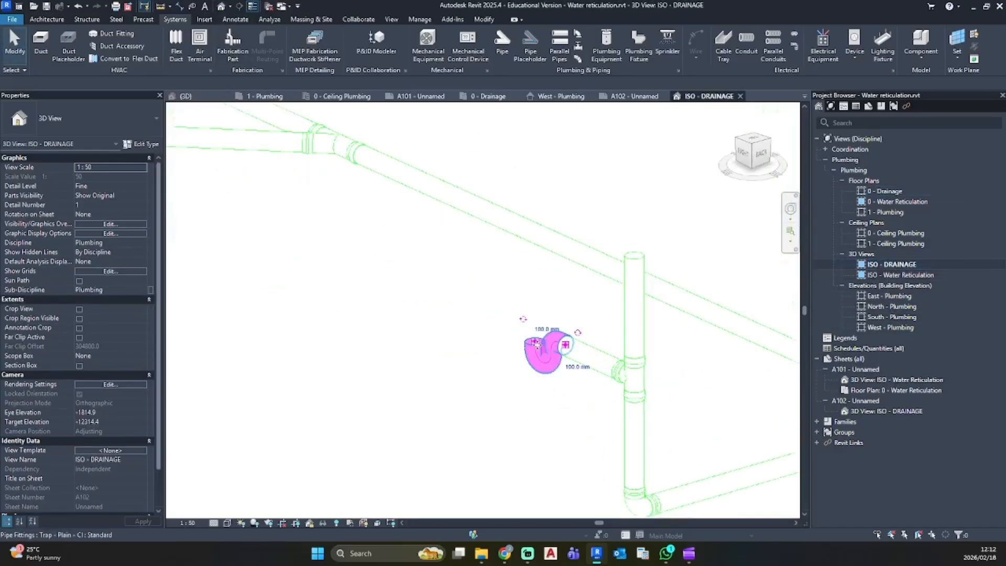
left_click(543, 352)
left_click(465, 399)
scroll(455, 404, "down", 3)
scroll(522, 377, "down", 2)
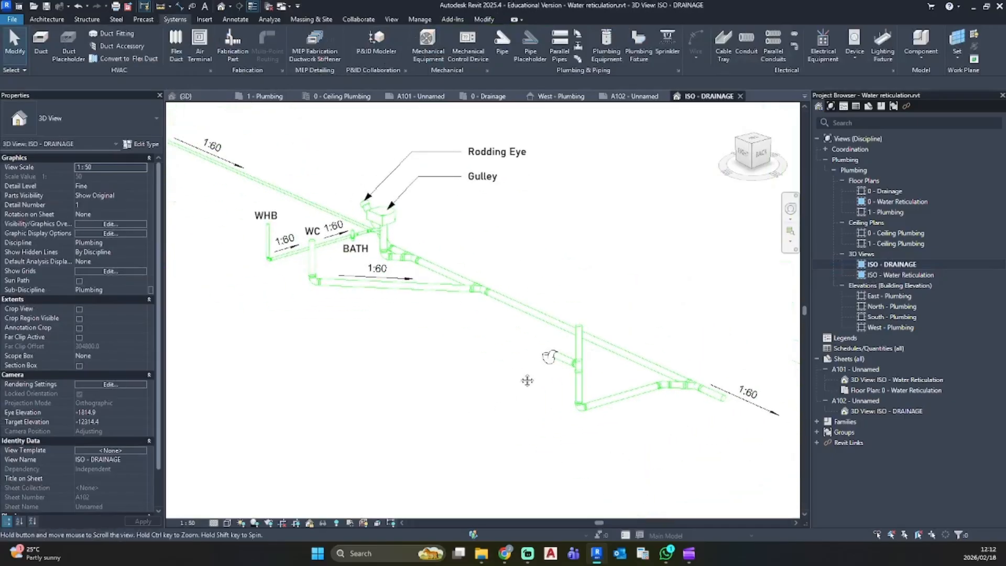
scroll(466, 394, "down", 2)
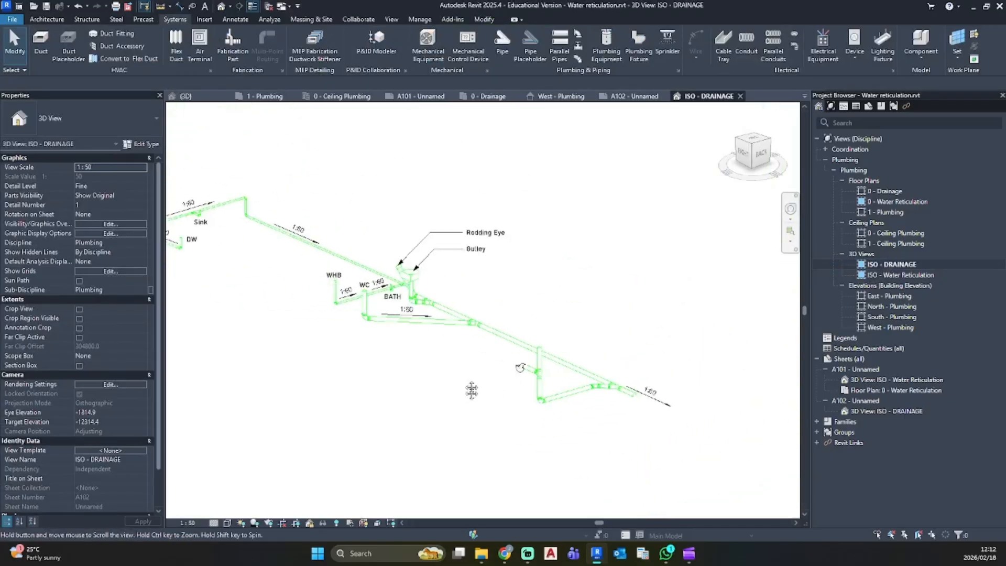
middle_click_drag(466, 393, 466, 381)
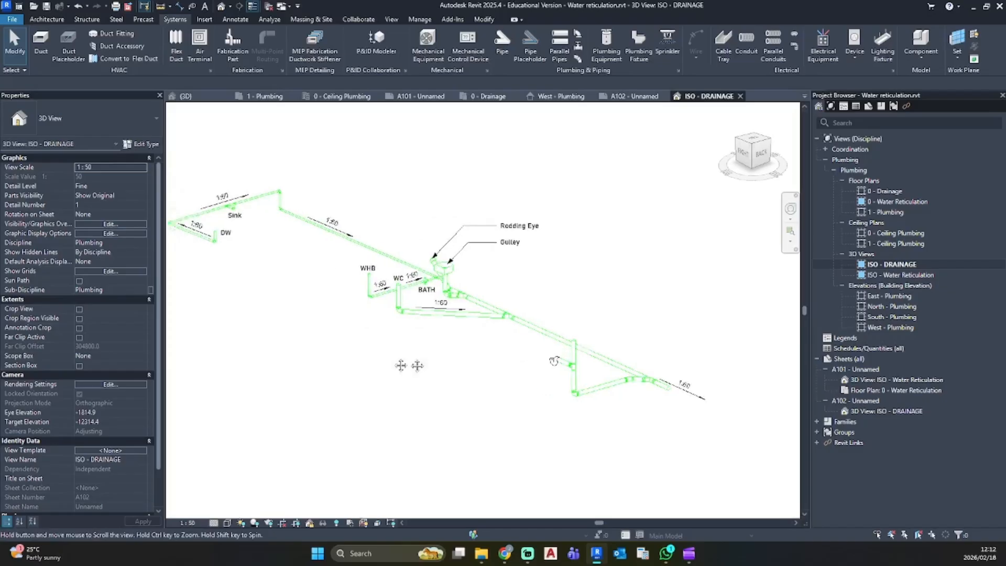
scroll(611, 416, "up", 5)
scroll(598, 409, "up", 1)
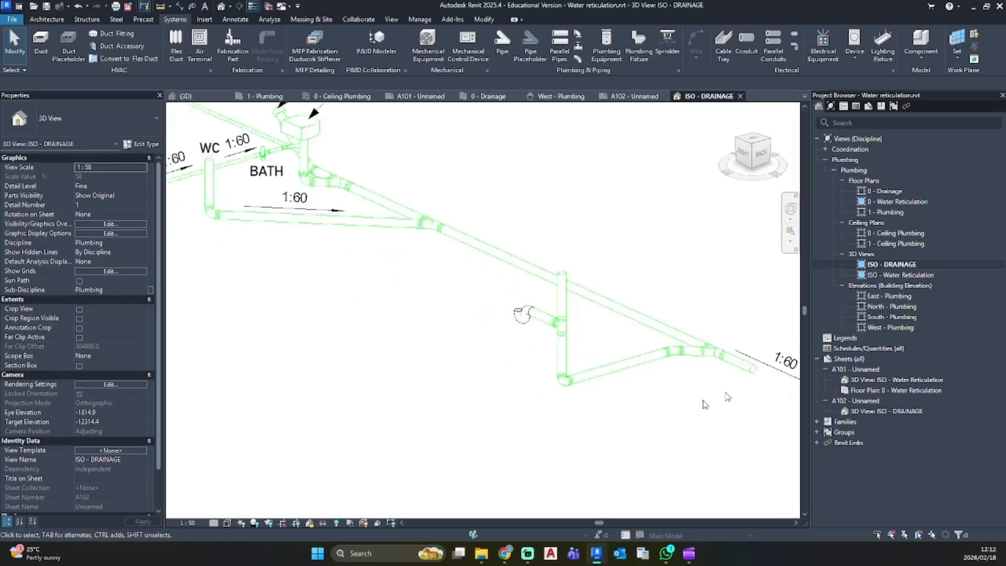
Add spot slopes like the existing one to the main drain above the riser and to the pipe leaving the riser's base
left_click(745, 358)
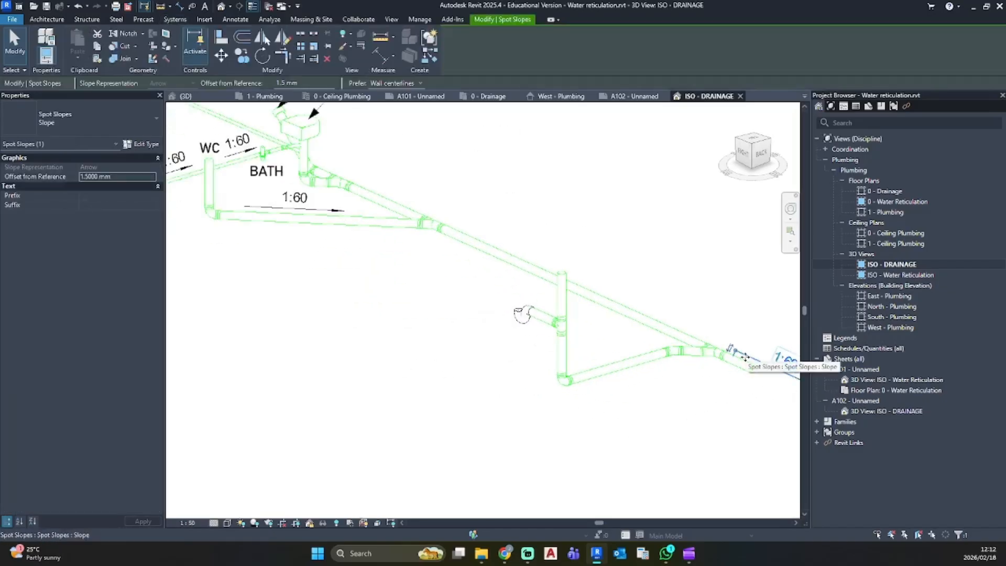
key("c")
key("s")
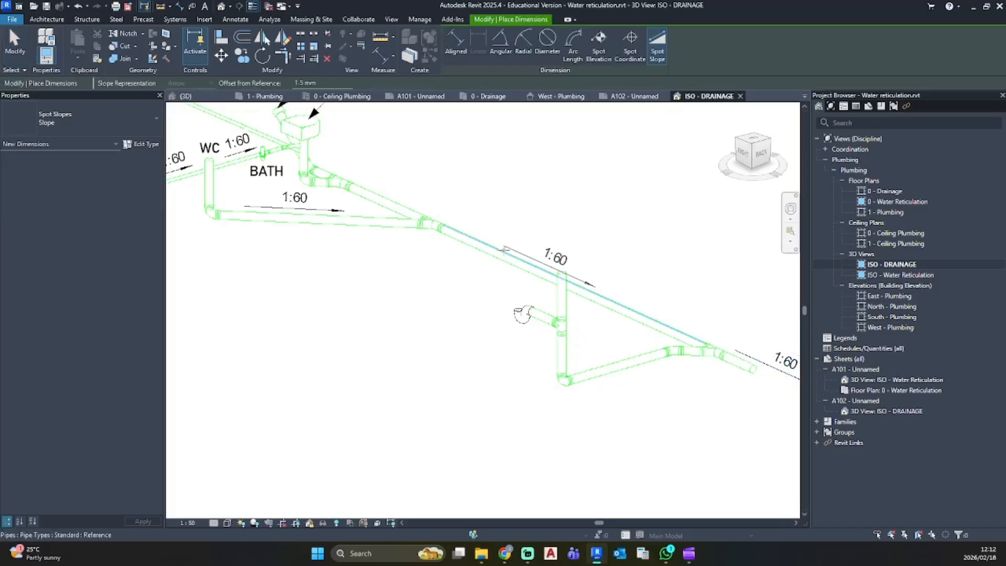
left_click(504, 251)
left_click(532, 219)
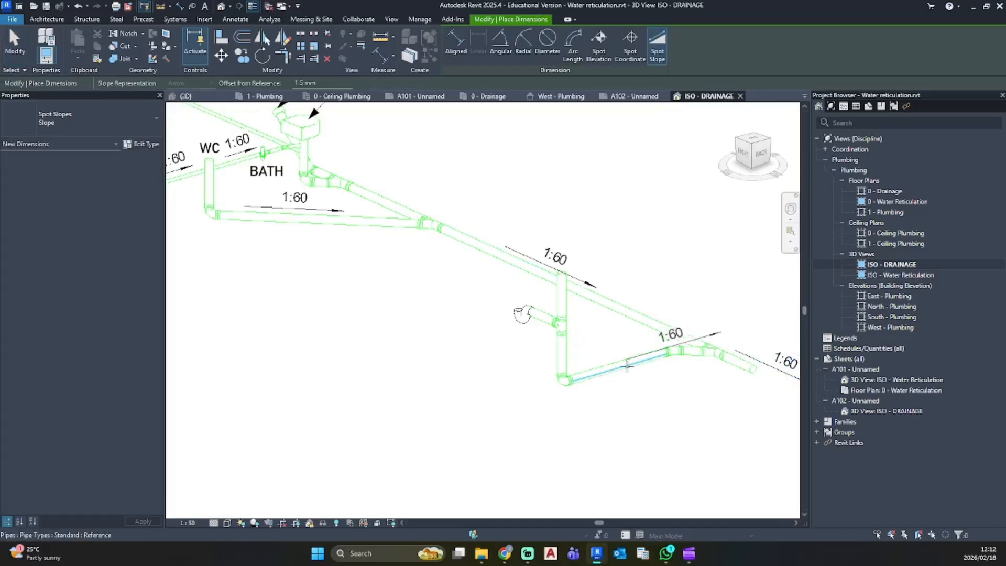
scroll(566, 373, "up", 3)
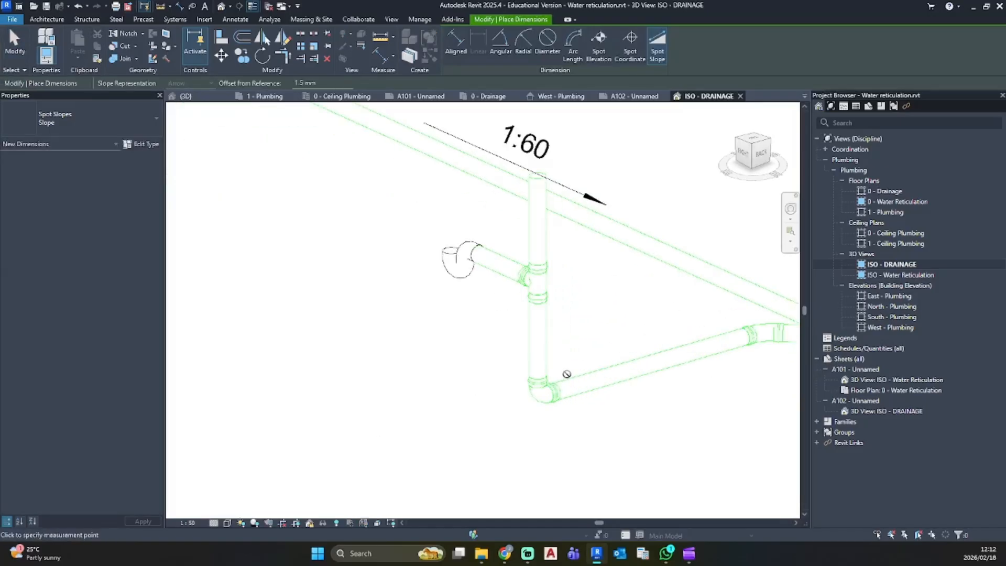
left_click(566, 373)
left_click(587, 331)
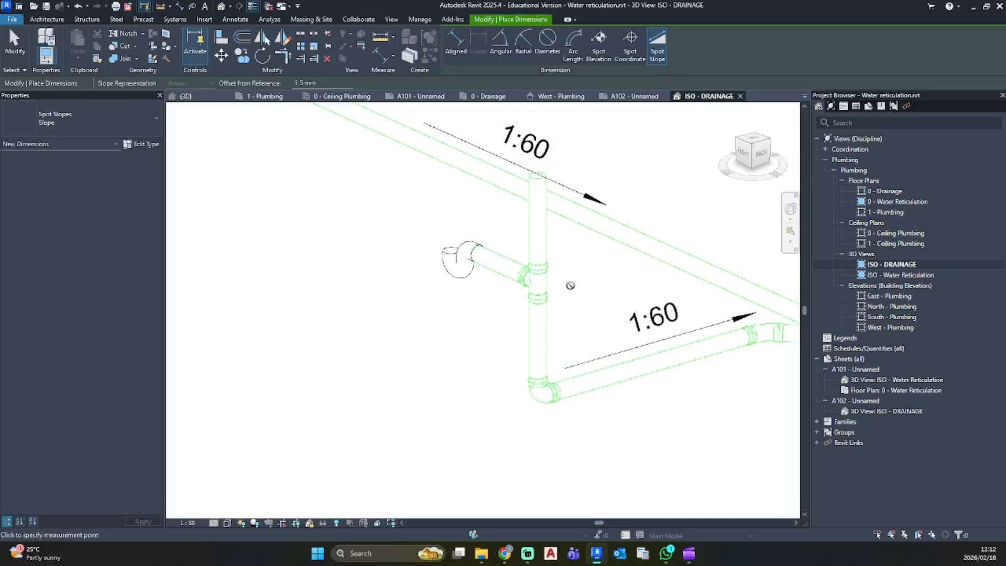
Try a spot slope with a shortened arrow on the short WC branch pipe and delete it again
left_click(492, 259)
left_click(495, 219)
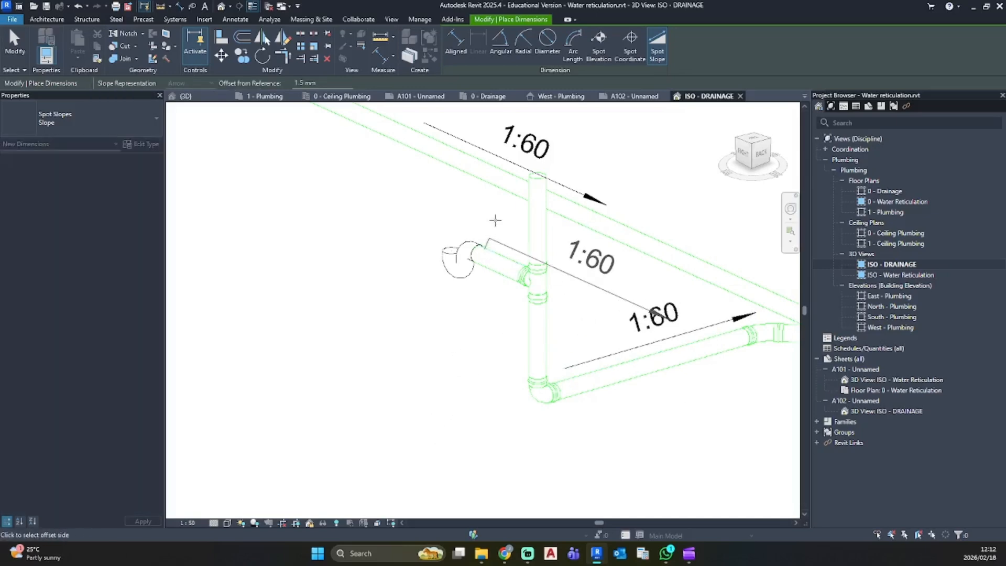
key("Escape")
key("Escape")
left_click(620, 297)
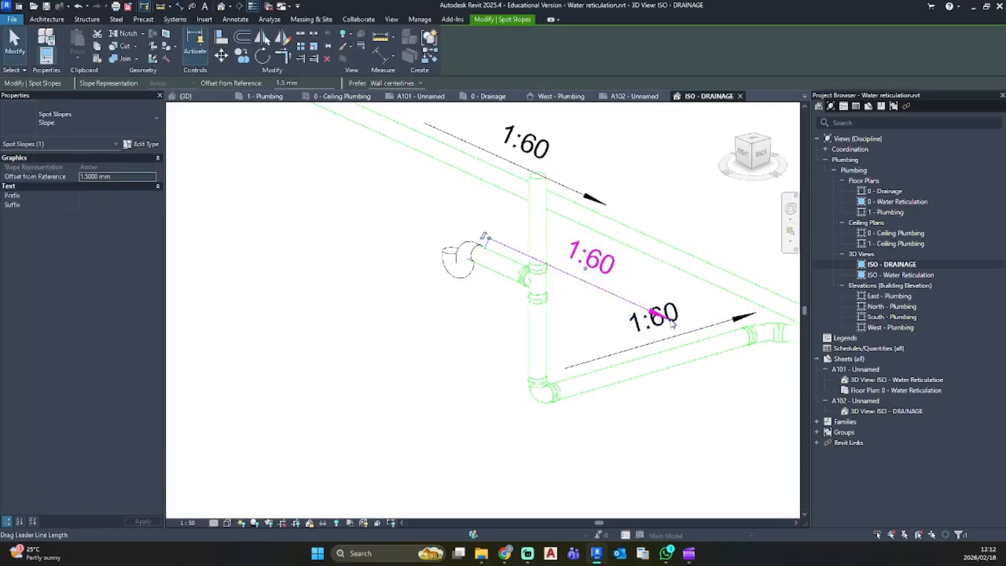
left_click_drag(669, 319, 525, 257)
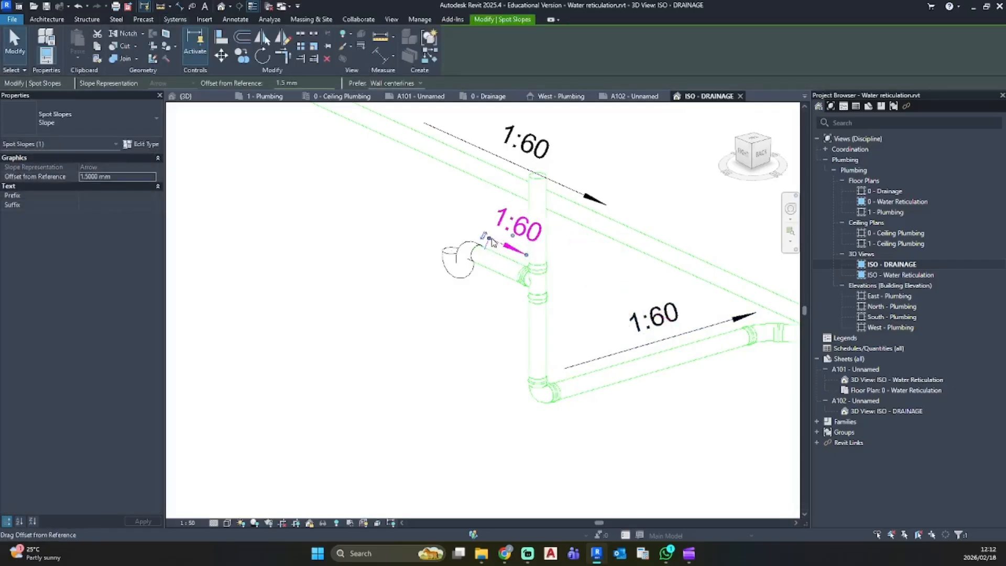
left_click(483, 236)
key("Delete")
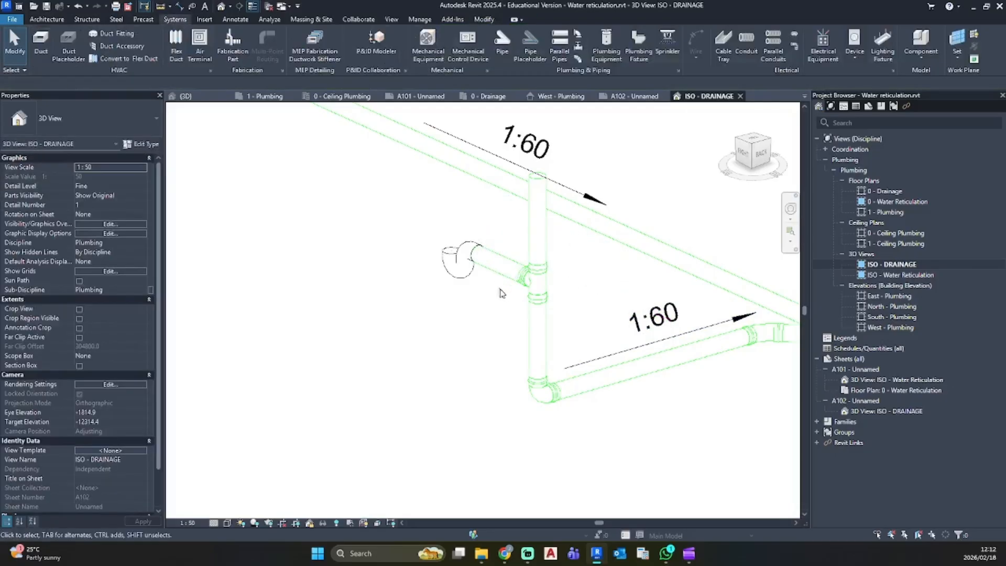
Shorten the spot slope arrows on the riser's base pipe and on the main drain, ending the latter before the riser
scroll(537, 382, "down", 5)
scroll(598, 358, "up", 4)
left_click(594, 368)
left_click_drag(676, 345, 642, 356)
left_click(649, 424)
left_click(473, 219)
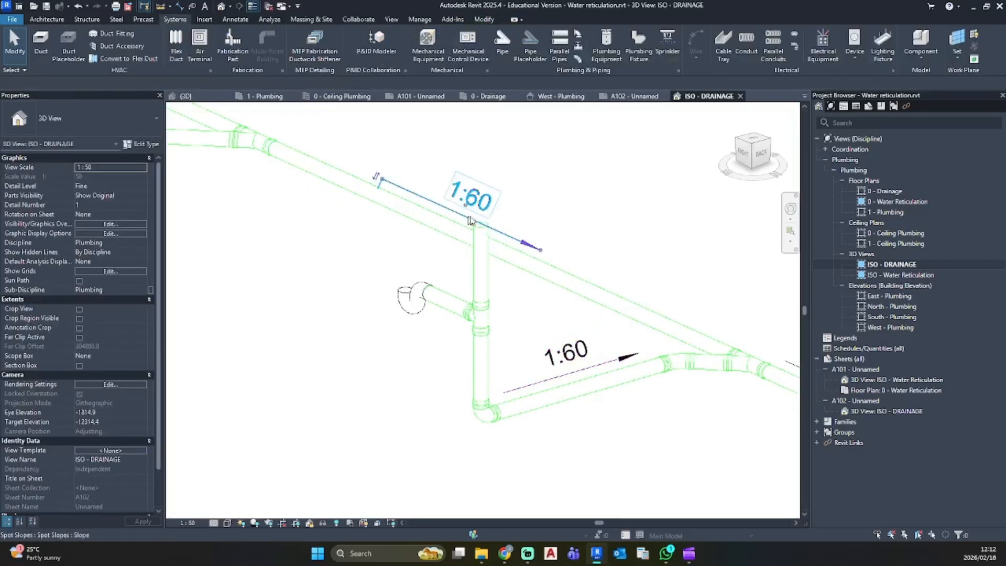
left_click_drag(540, 250, 471, 213)
left_click(449, 323)
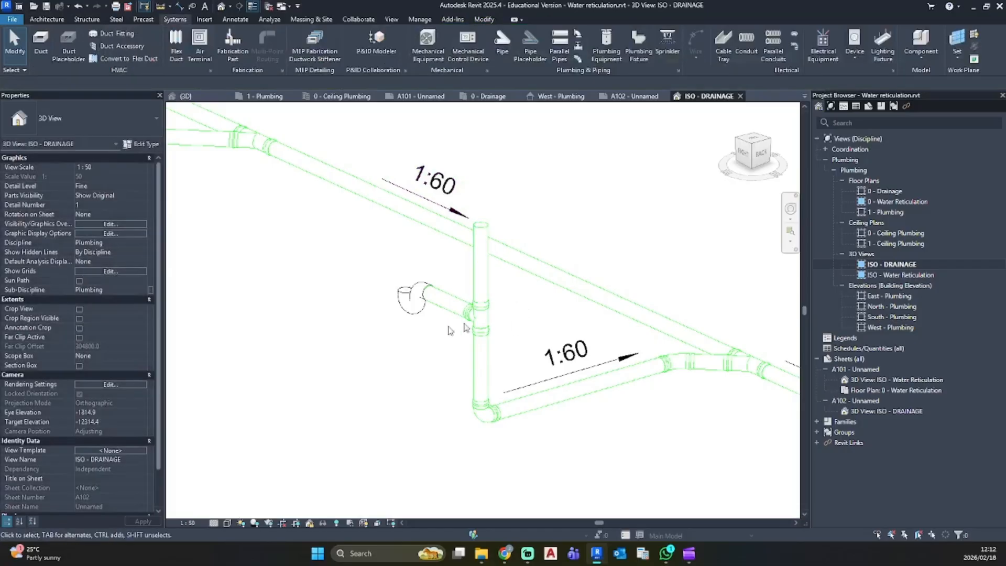
In the 0 - Drainage plan, draw a 42 mm pipe at -150 mm, sloping down 1:60, from the shower drain to the riser's base pipe
scroll(360, 367, "down", 5)
middle_click_drag(343, 398, 560, 422)
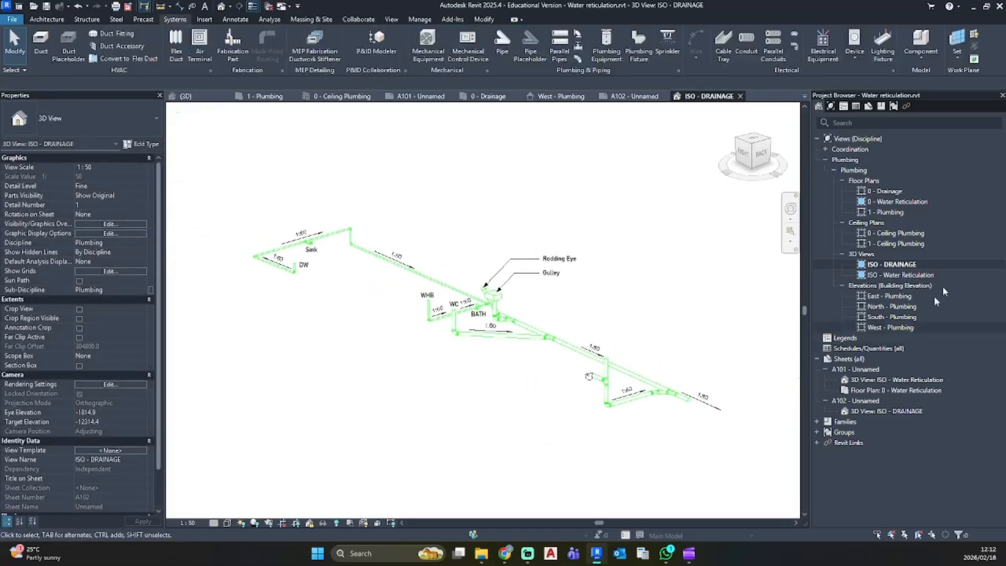
double_click(890, 191)
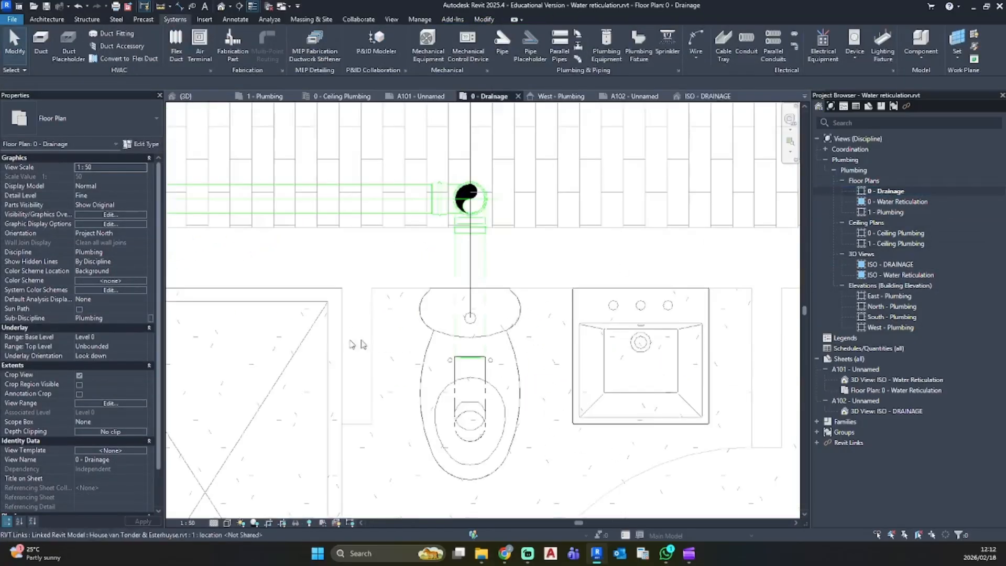
scroll(619, 314, "down", 3)
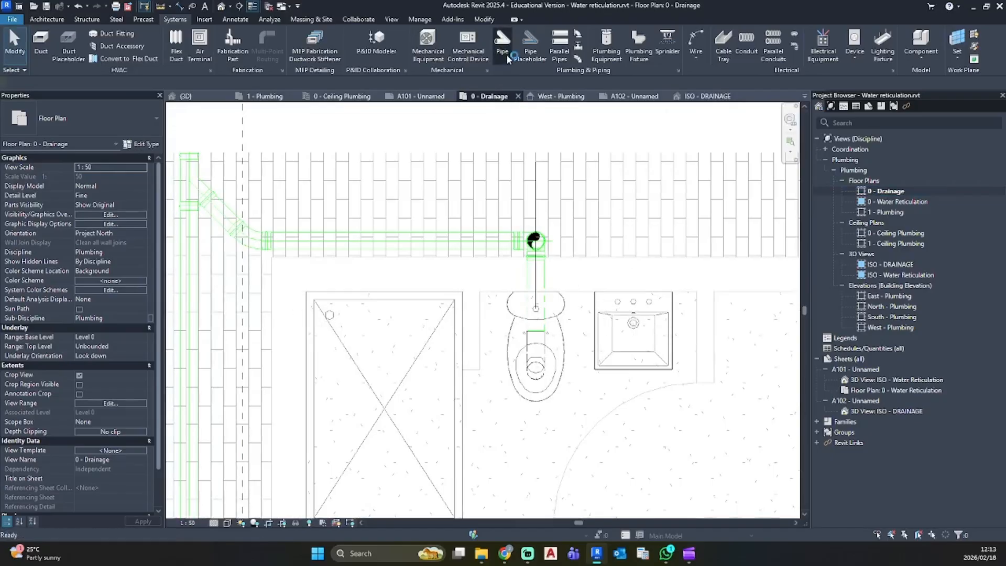
left_click(502, 47)
left_click(659, 58)
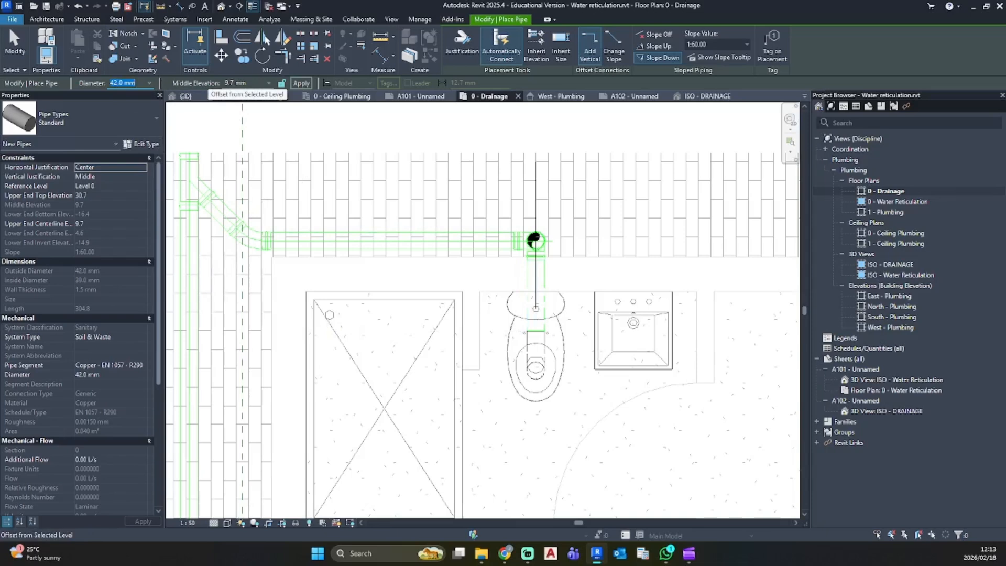
scroll(324, 278, "up", 4)
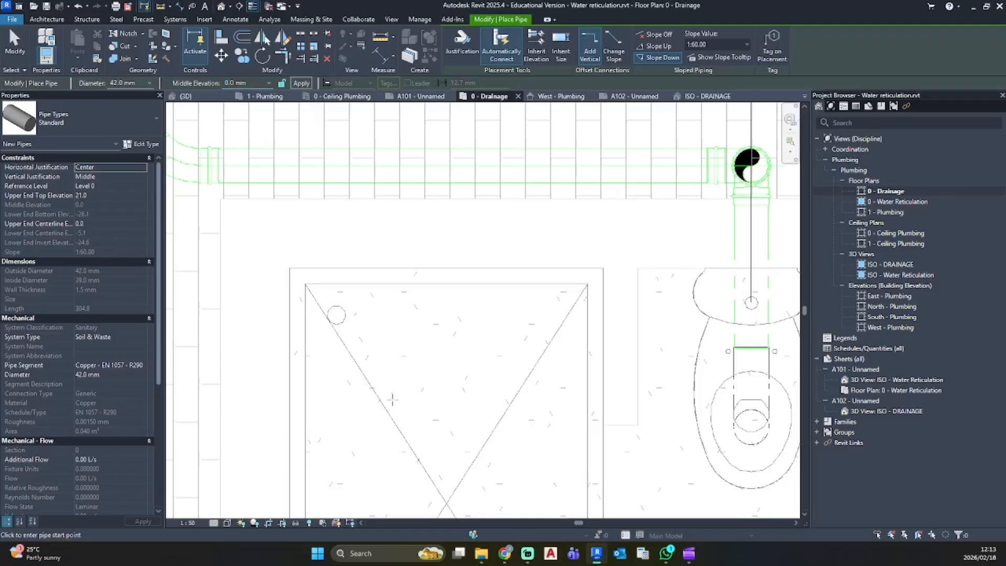
left_click(336, 315)
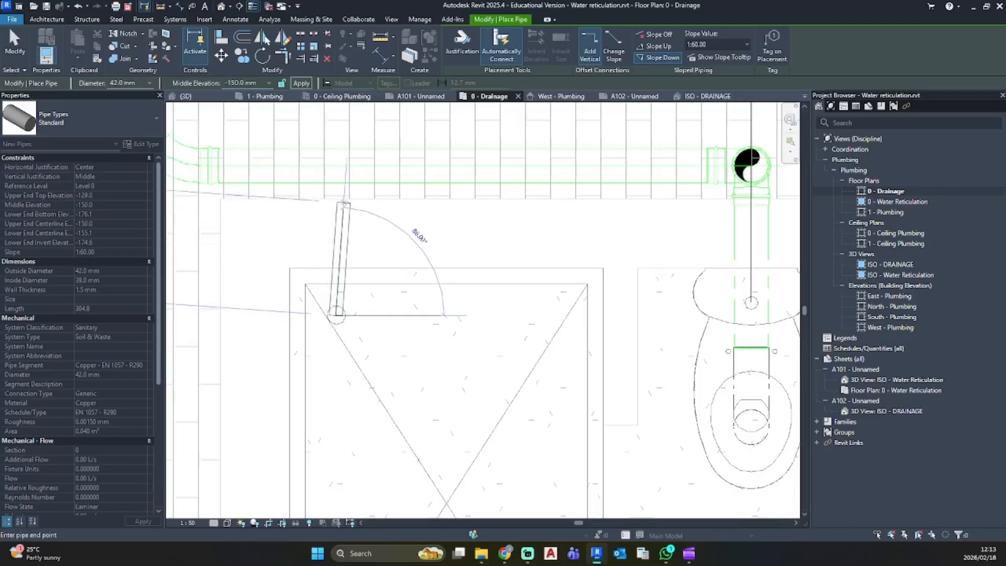
left_click(336, 166)
In the default 3D view, delete the fitting between the shower's vertical drop pipe and the tee on the riser's base pipe
left_click(221, 6)
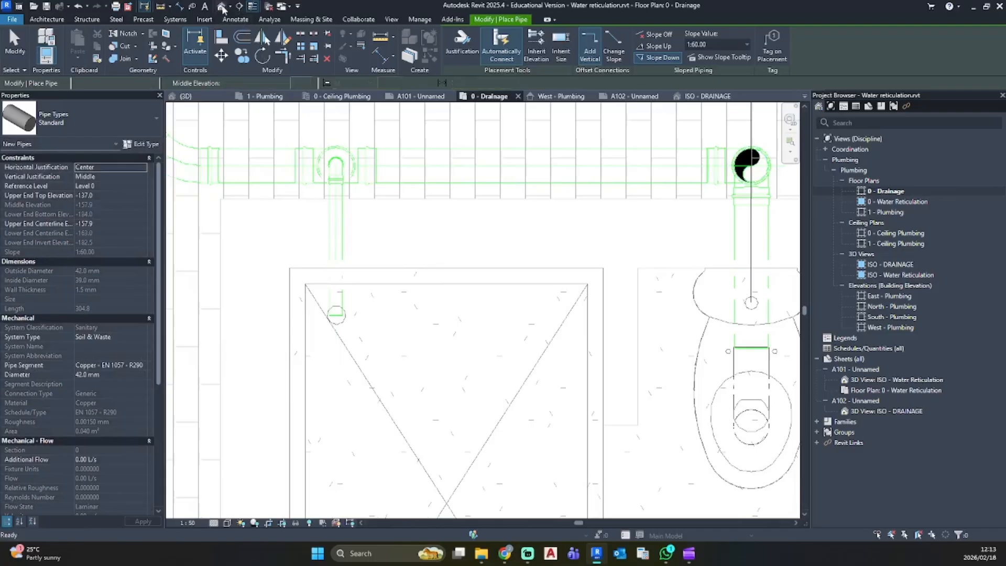
middle_click_drag(568, 343, 532, 199, "shift")
scroll(508, 346, "down", 7)
middle_click_drag(525, 356, 477, 233)
scroll(577, 293, "up", 8)
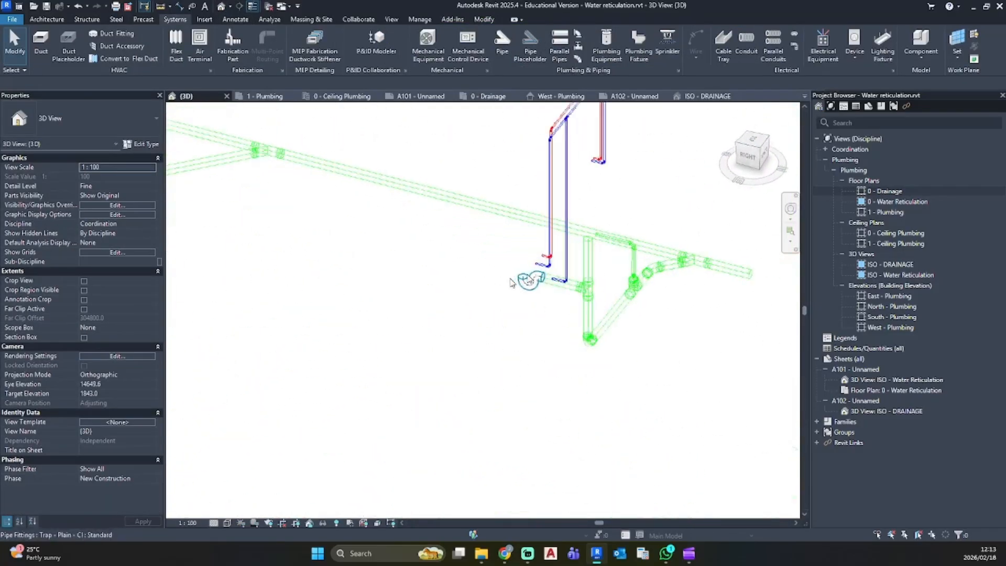
left_click(632, 294)
key("Delete")
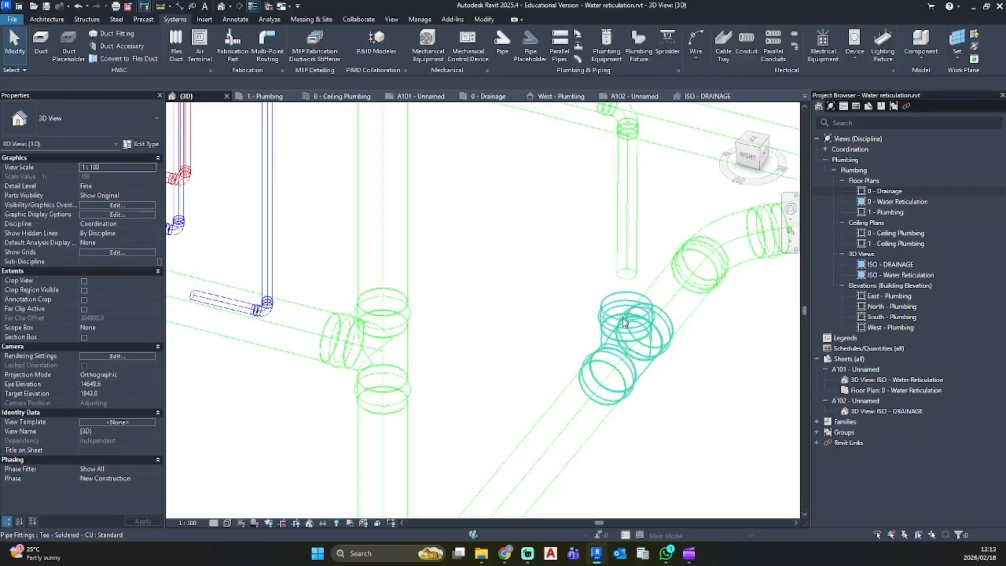
Delete the tee below the shower's drop pipe from the riser's 108 mm base pipe
left_click(633, 318)
left_click(120, 127)
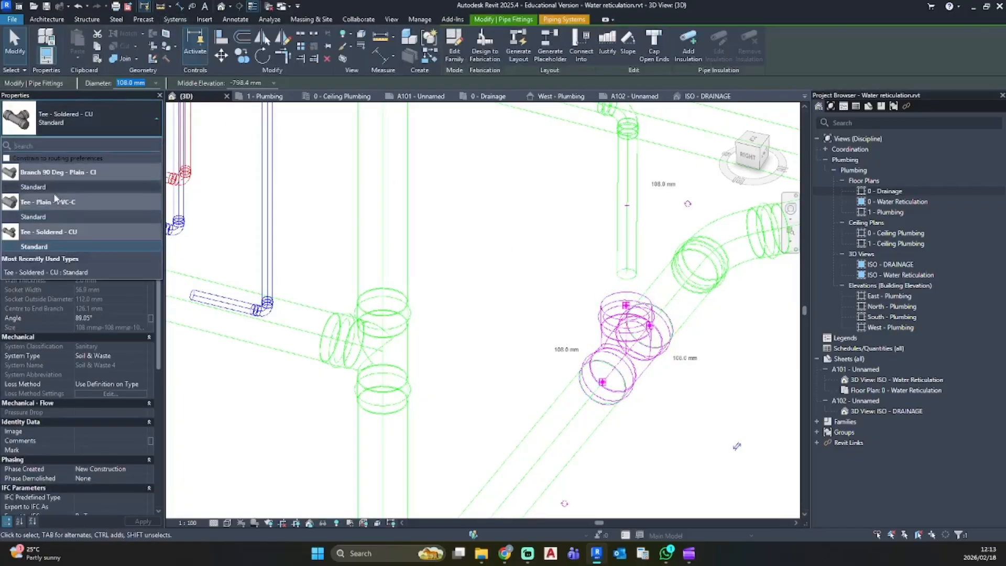
left_click(637, 308)
key("Delete")
left_click(652, 324)
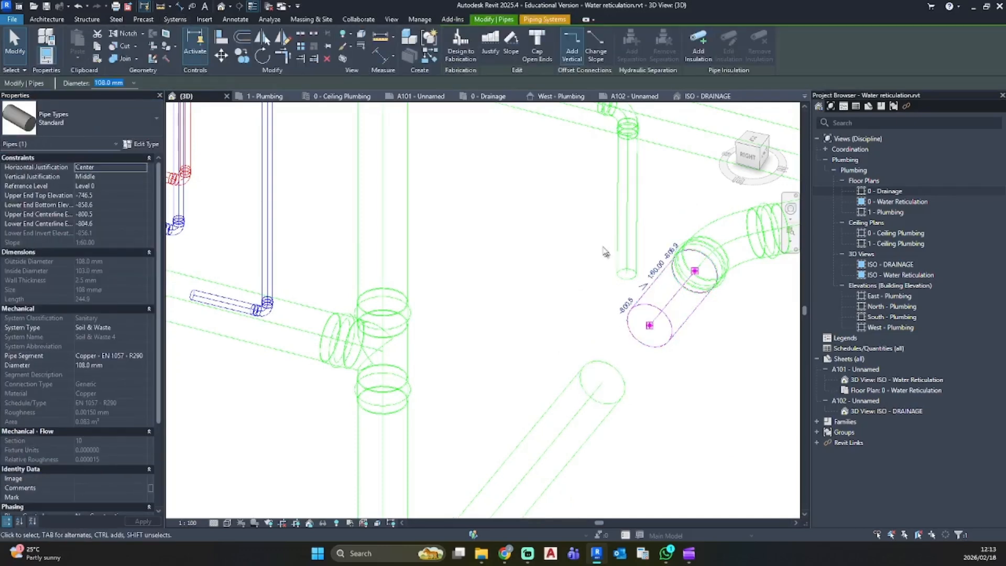
Try to change the lower end elevation of the shower's vertical 42 mm drop pipe and undo it
scroll(605, 253, "down", 5)
middle_click_drag(646, 361, 591, 304)
left_click(606, 279)
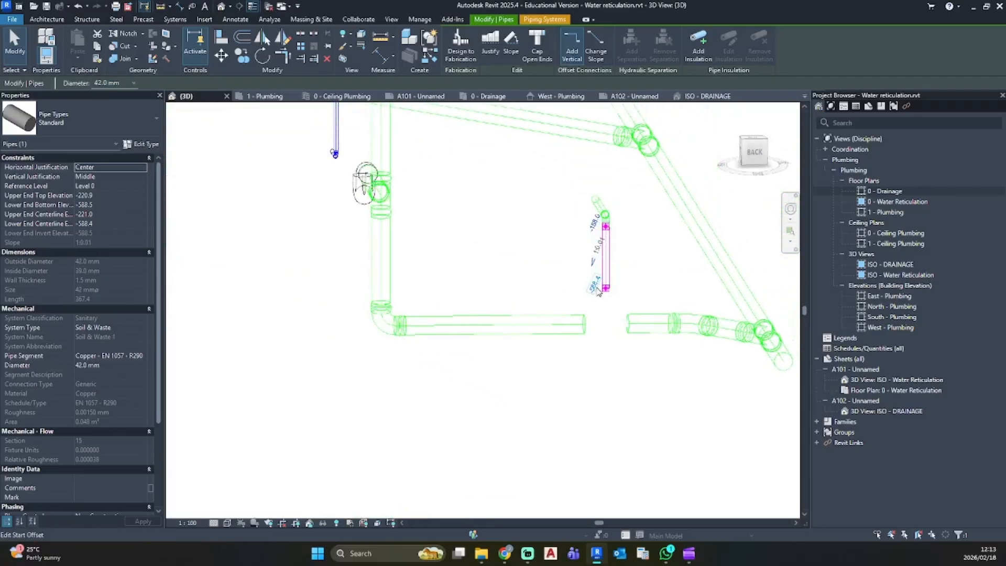
left_click(597, 288)
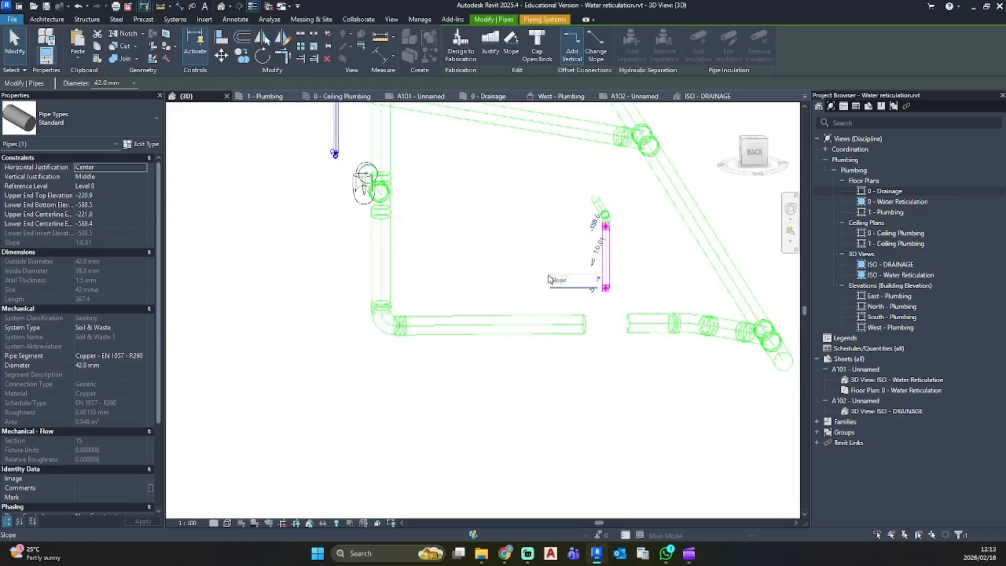
key("Return")
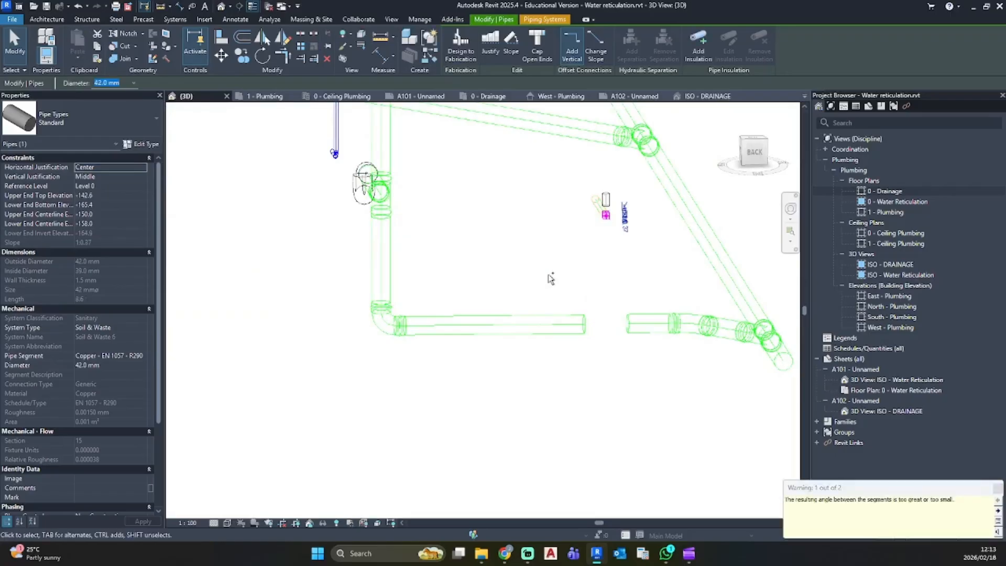
key("ctrl+z")
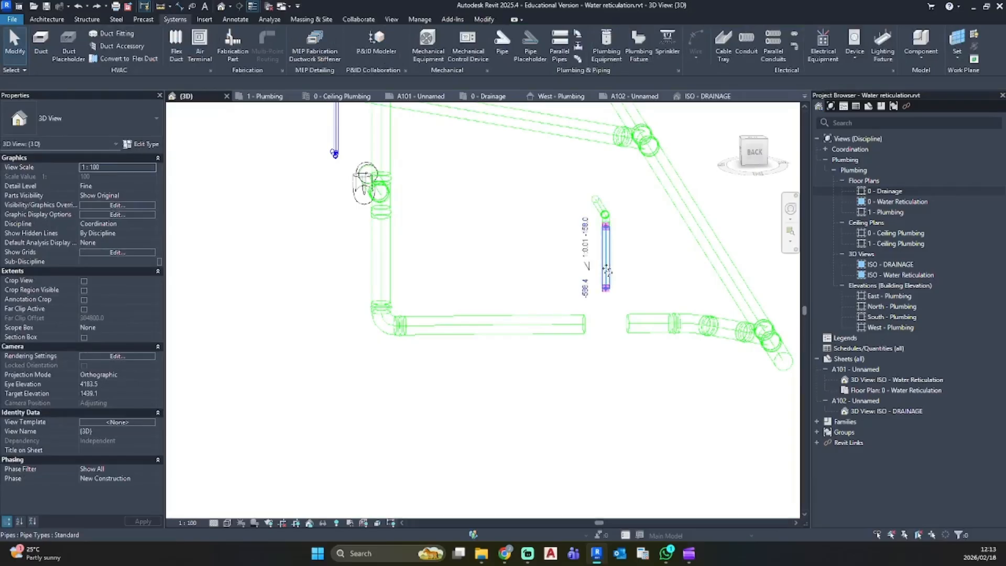
Shorten the shower's vertical drop pipe from its lower end to about 157 mm long
left_click(604, 265)
middle_click_drag(604, 264, 625, 251, "shift")
left_click(754, 153)
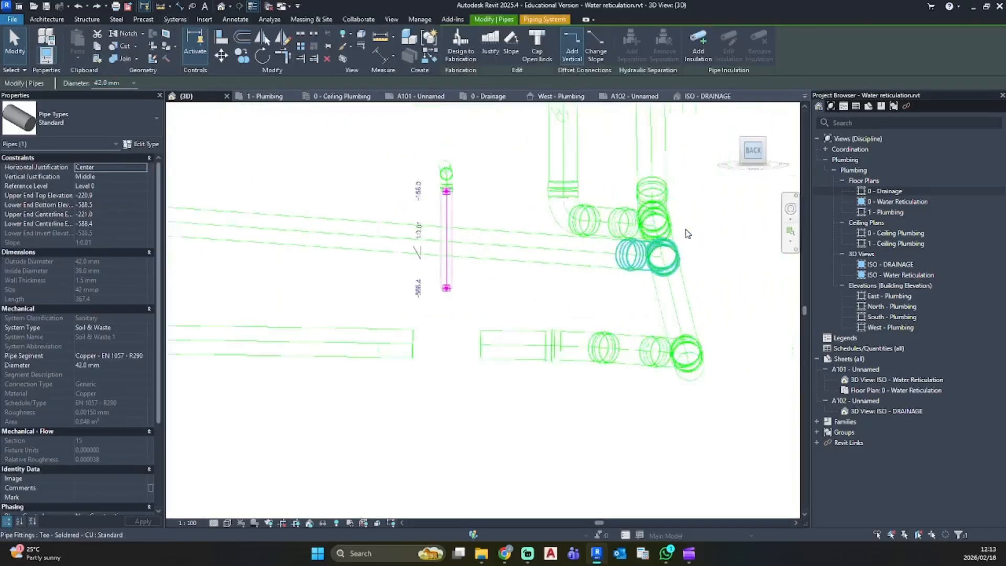
scroll(685, 233, "up", 5)
scroll(684, 233, "down", 4)
scroll(390, 332, "down", 6)
middle_click_drag(397, 345, 512, 258)
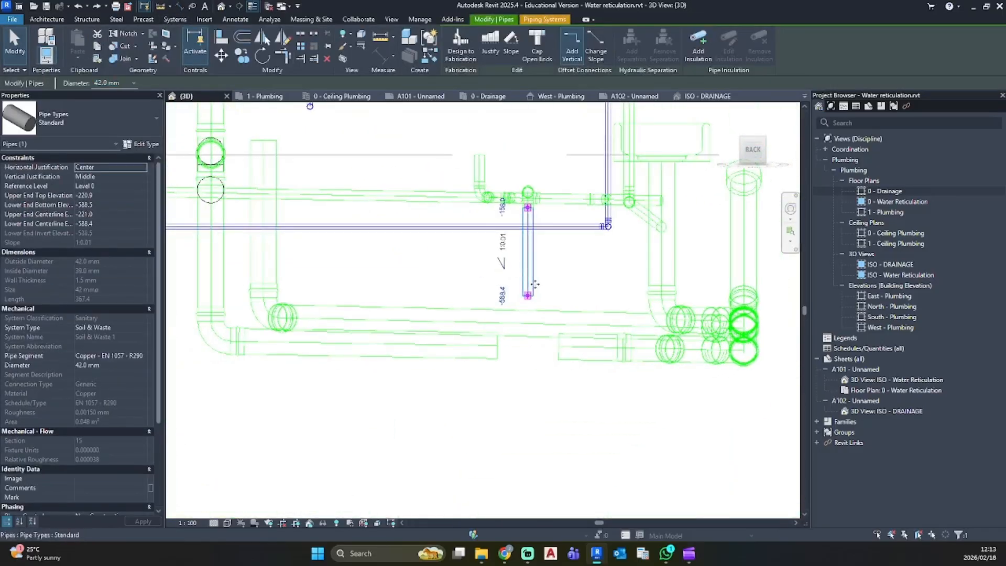
scroll(532, 285, "up", 2)
left_click_drag(522, 303, 523, 224)
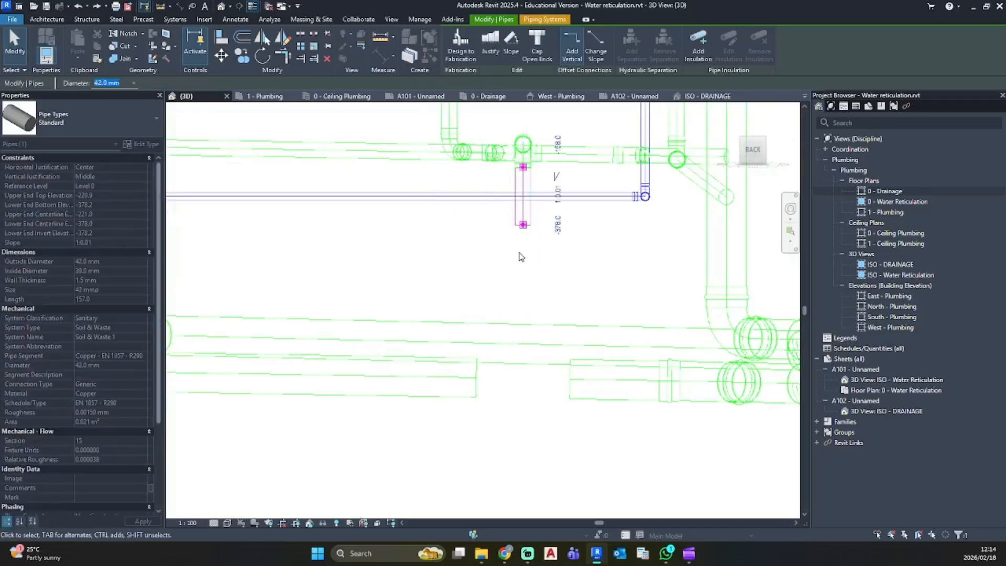
scroll(560, 233, "down", 4)
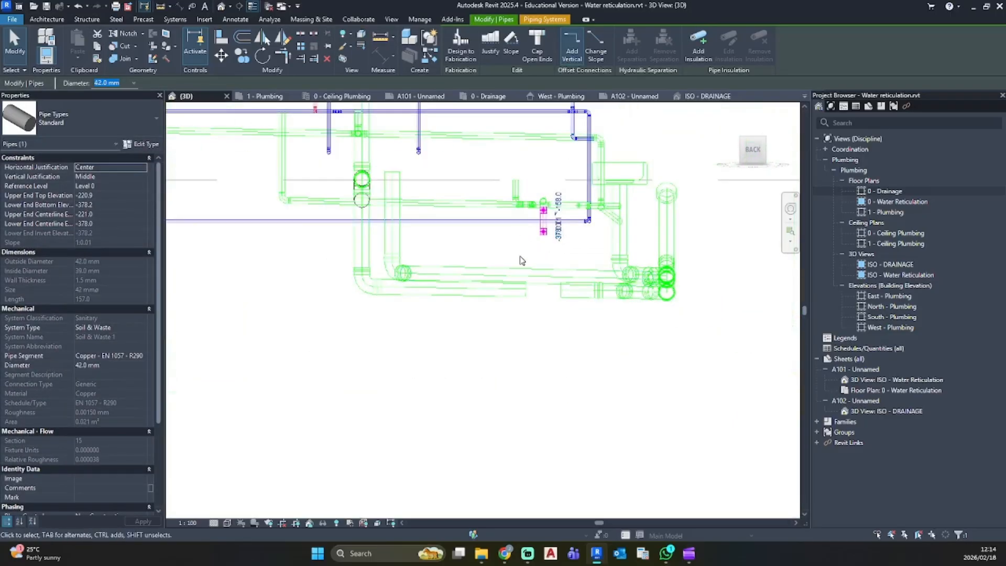
scroll(556, 236, "up", 4)
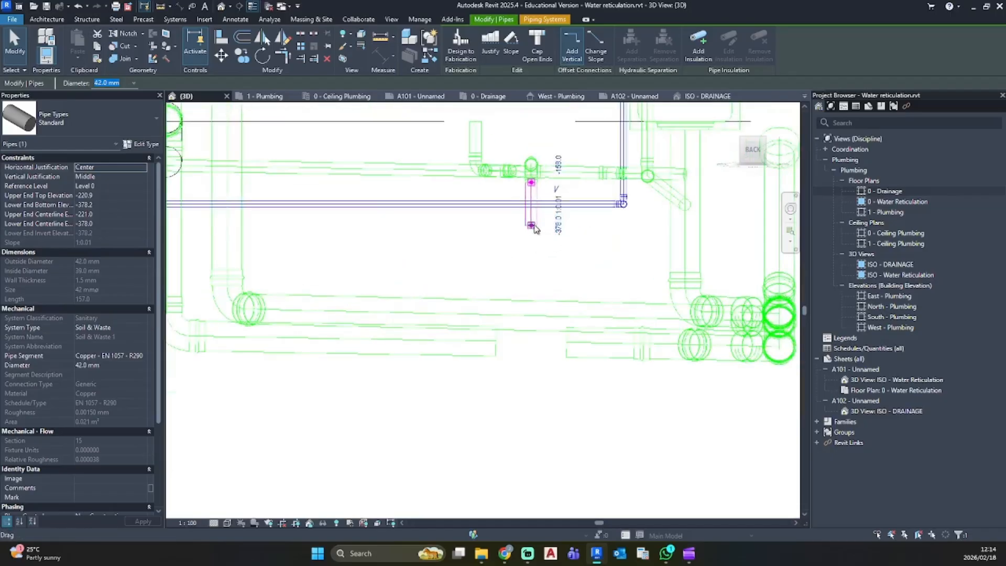
key("Escape")
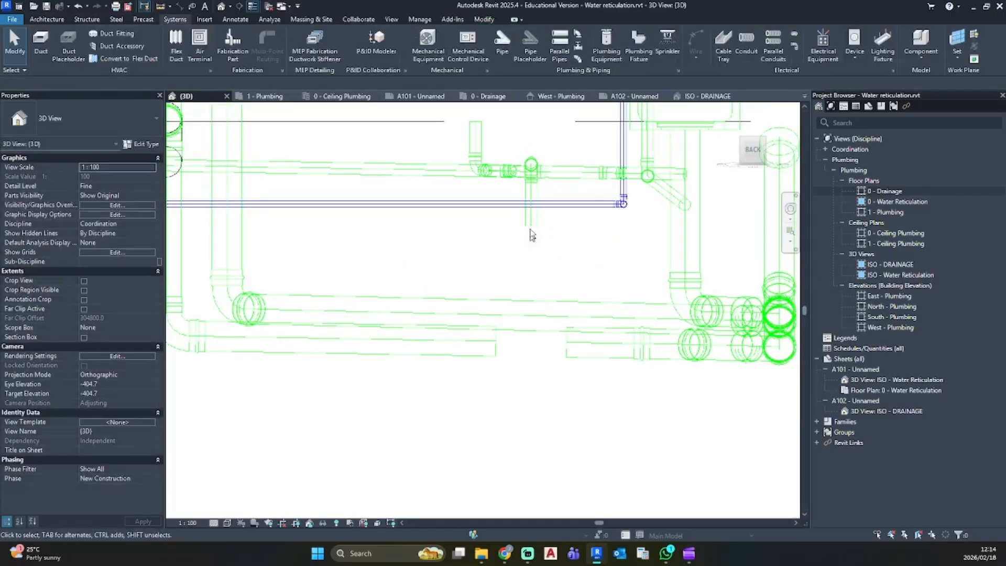
left_click(530, 218)
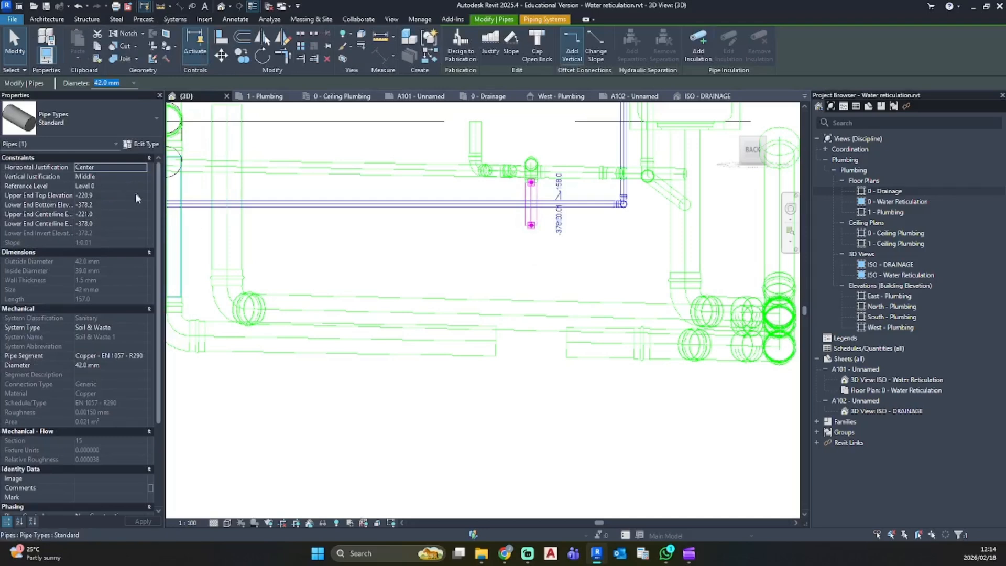
key("Escape")
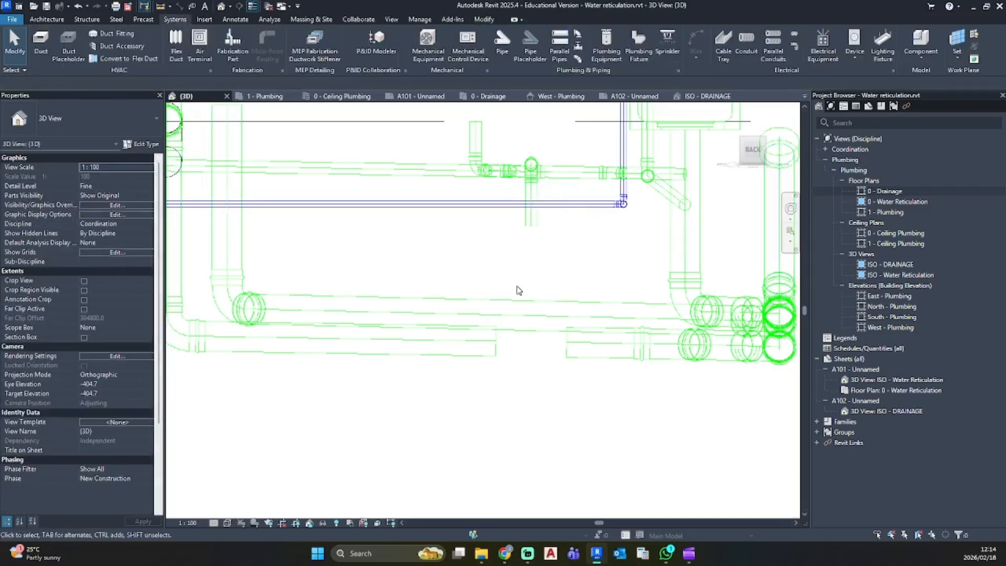
In the 0 - Drainage plan, extend the 108 mm base pipe across the gap to rejoin its other section
middle_click_drag(513, 265, 589, 283, "shift")
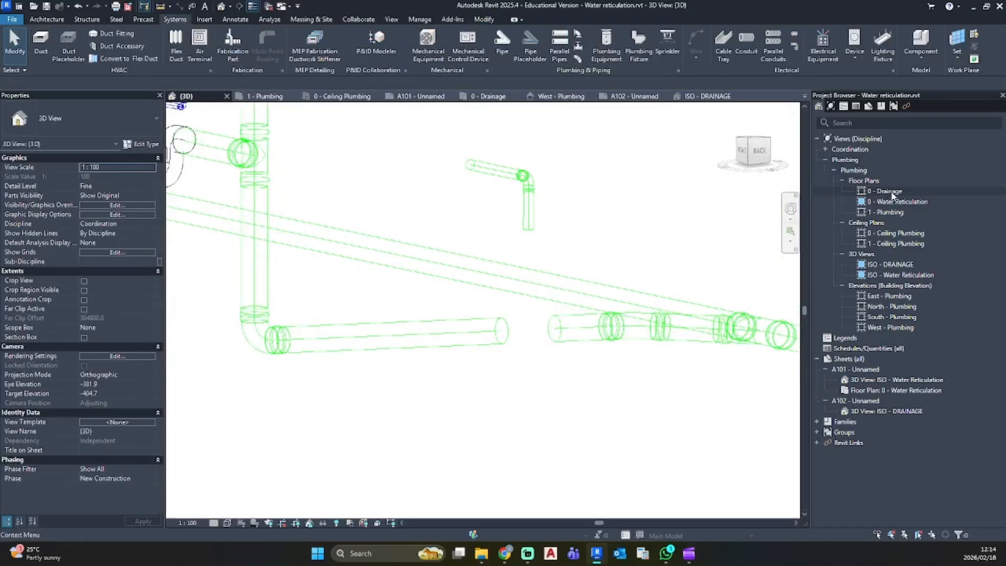
double_click(890, 191)
middle_click_drag(445, 168, 410, 240)
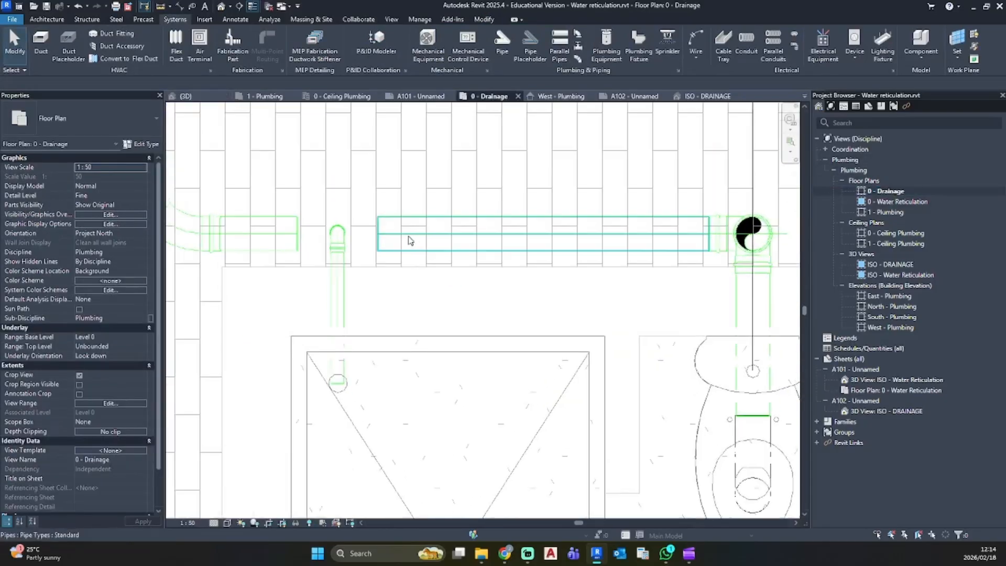
left_click(410, 241)
left_click_drag(377, 234, 297, 234)
left_click(487, 282)
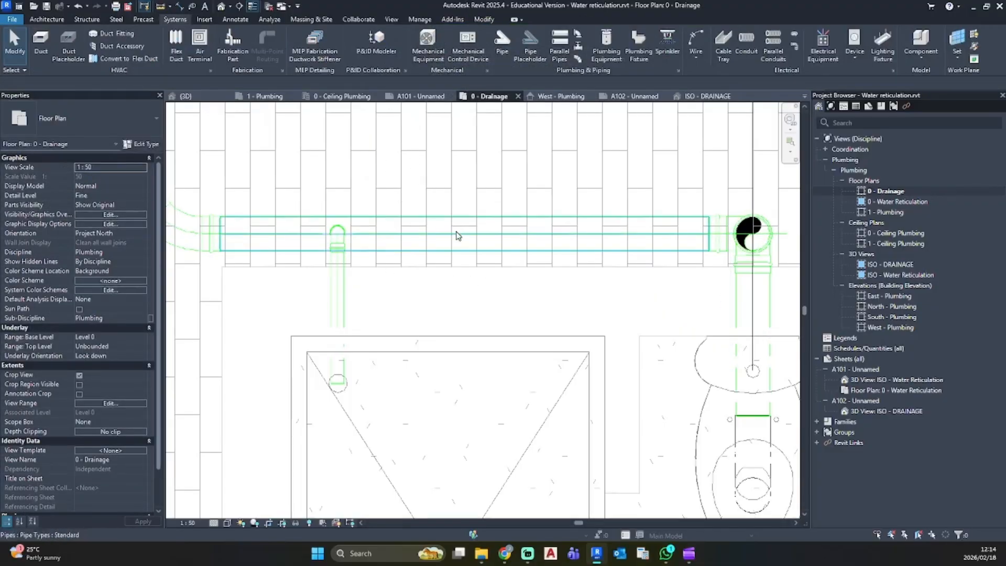
Hide the rejoined 108 mm base pipe in the 0 - Drainage plan
left_click(456, 235)
right_click(456, 236)
mouse_move(524, 268)
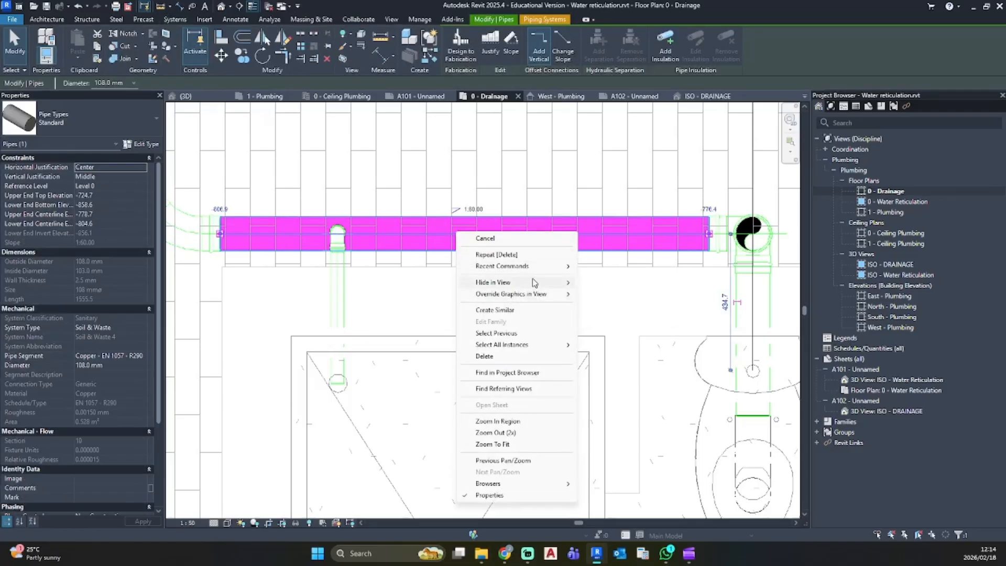
left_click(603, 281)
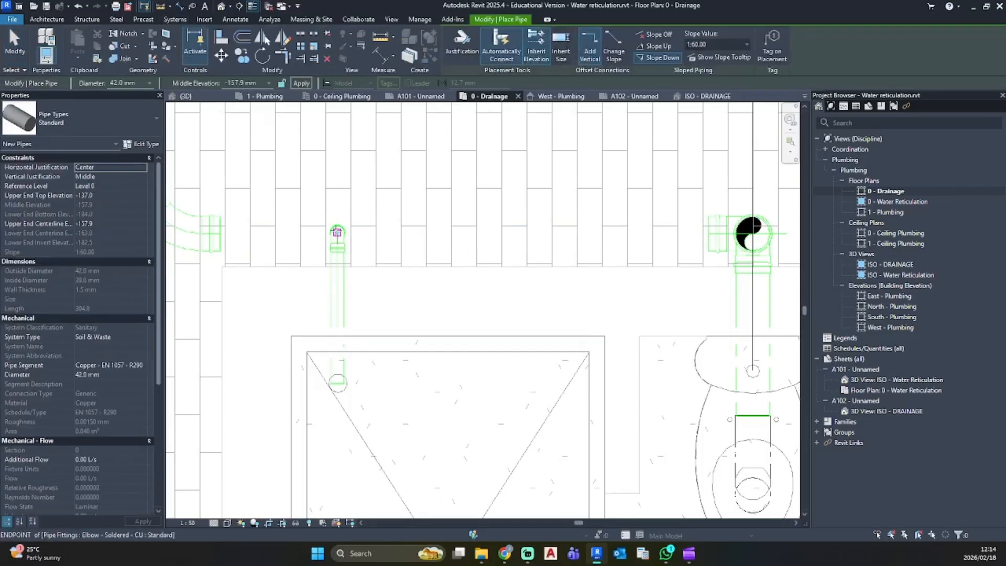
left_click(337, 232)
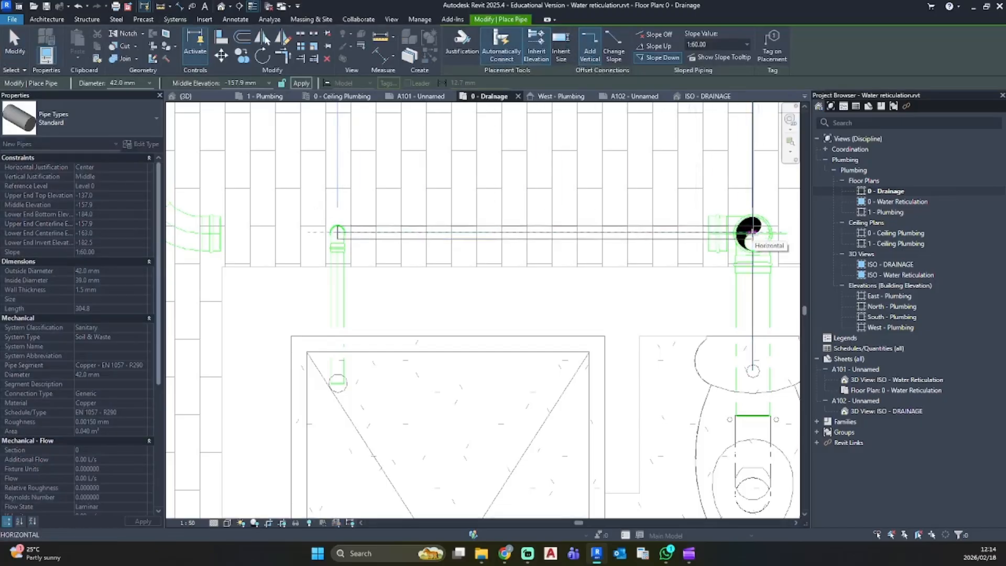
scroll(753, 230, "up", 2)
scroll(582, 234, "down", 4)
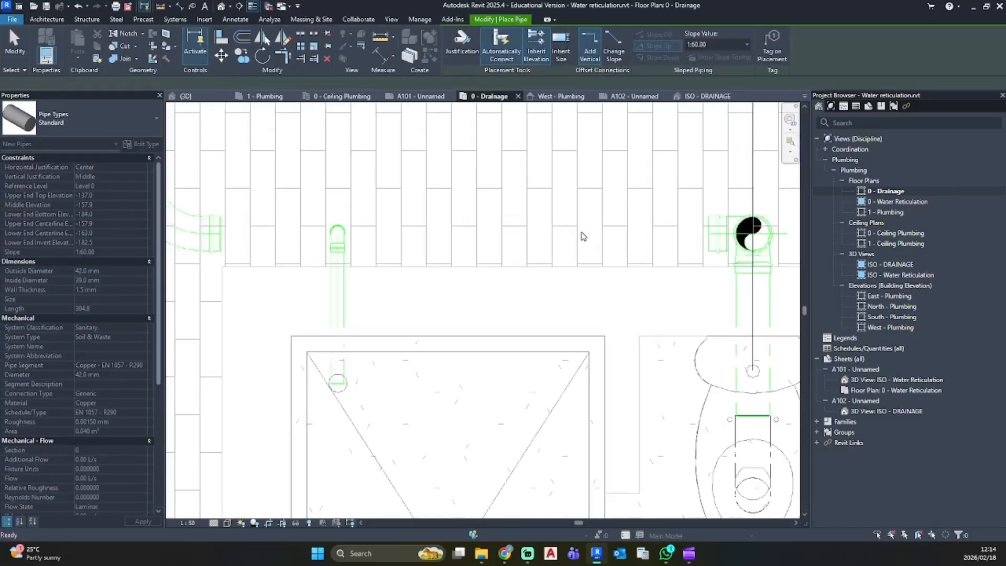
key("l")
scroll(661, 229, "up", 5)
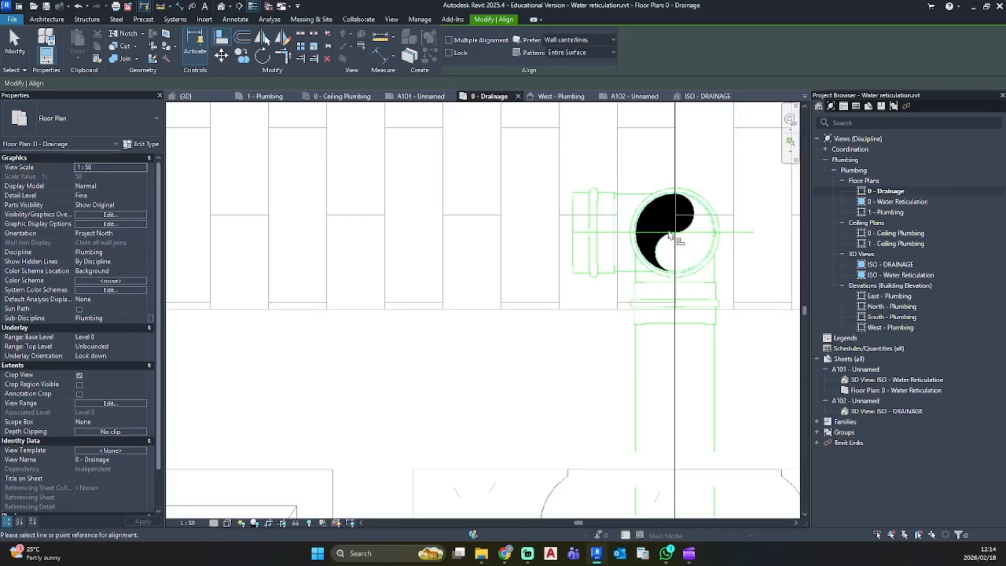
key("Escape")
Delete the existing detail line running through the centre of the WC riser
key("l")
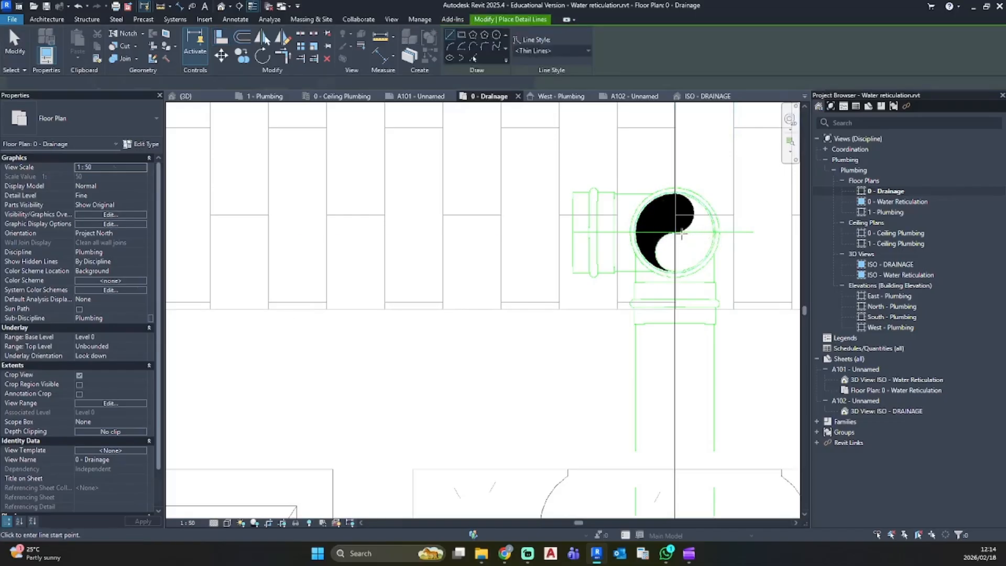
scroll(674, 232, "up", 4)
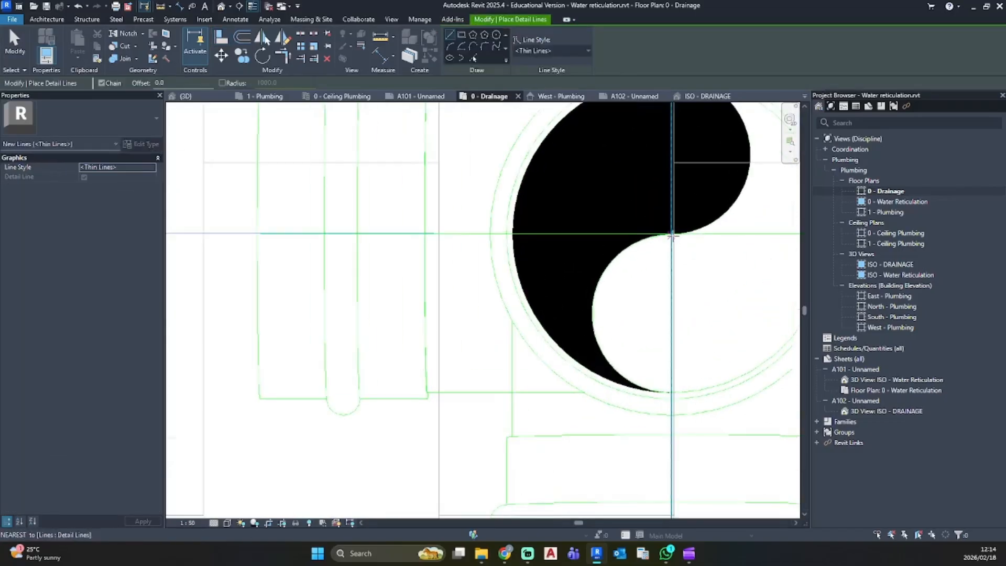
scroll(671, 246, "down", 3)
key("Escape")
left_click(669, 259)
key("Delete")
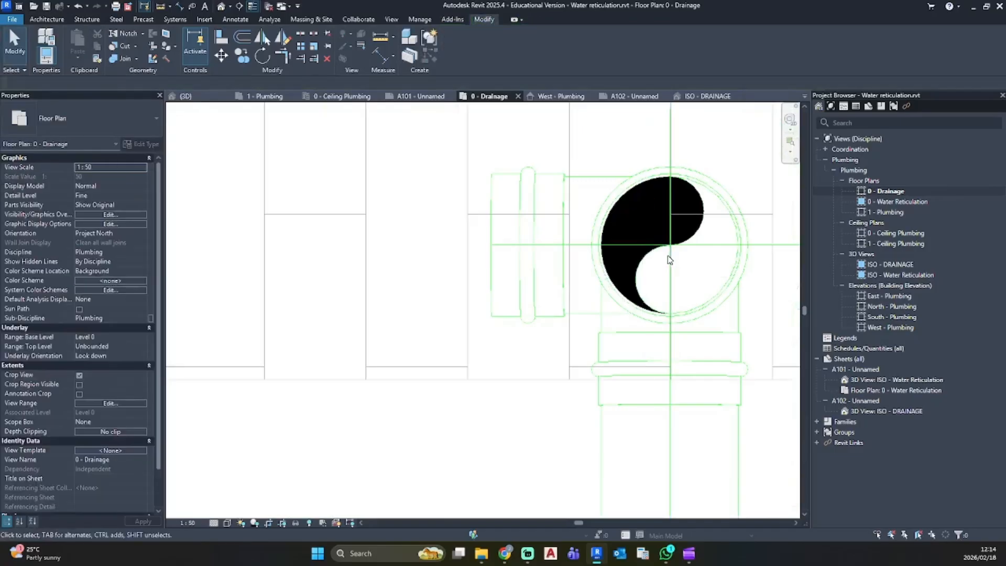
Draw a horizontal detail line about 1440 mm long from the WC riser's side fitting past the shower's waste pipe
key("d")
key("l")
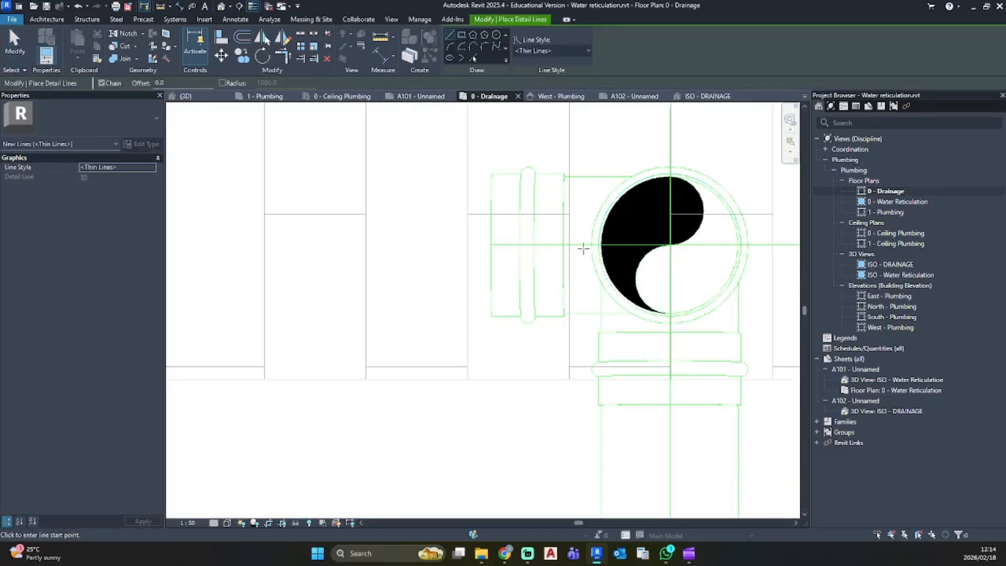
left_click(487, 245)
scroll(296, 232, "down", 3)
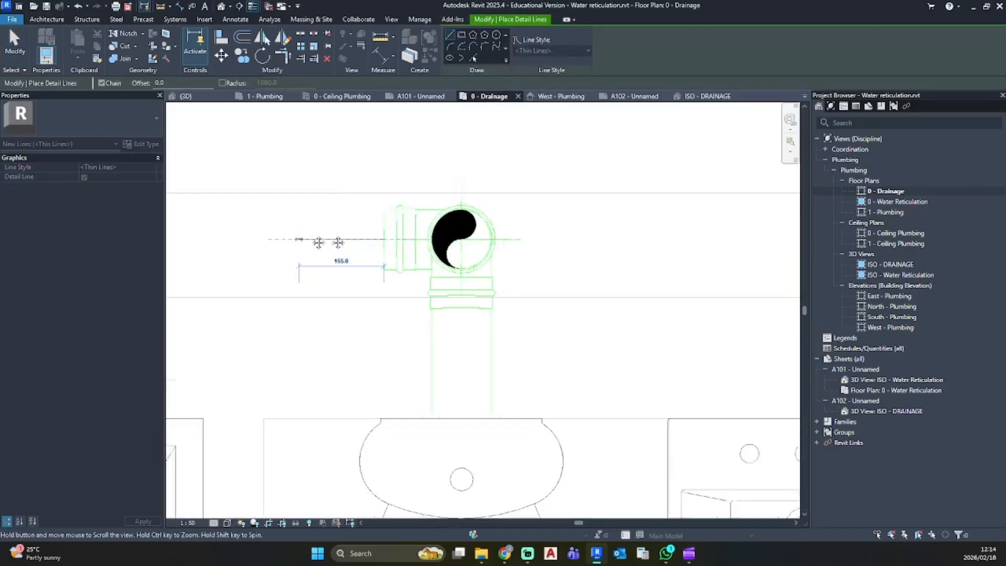
scroll(367, 234, "up", 5)
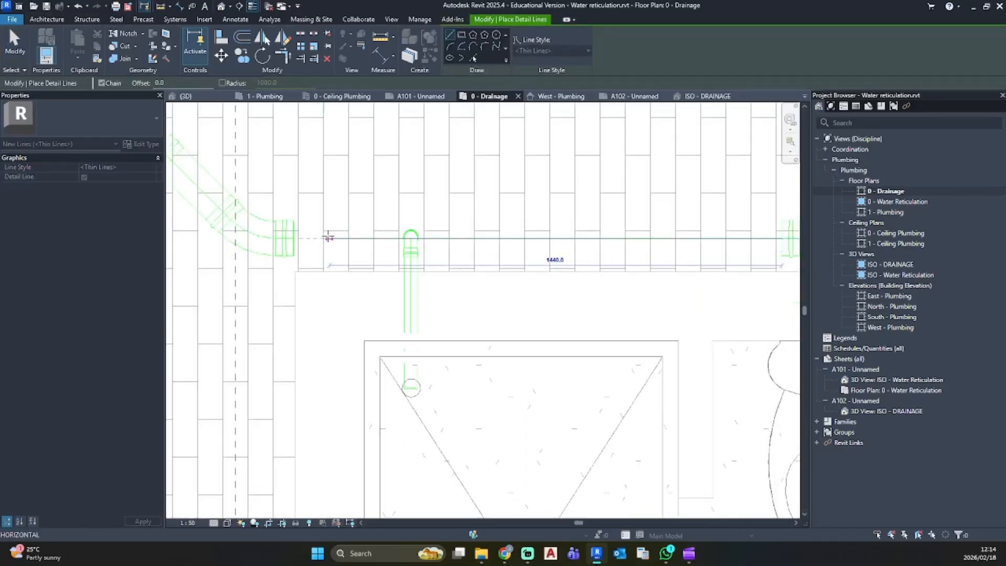
left_click(328, 238)
key("Escape")
key("Escape")
Delete the 42 mm elbow at the end of the shower's waste pipe
scroll(414, 241, "up", 4)
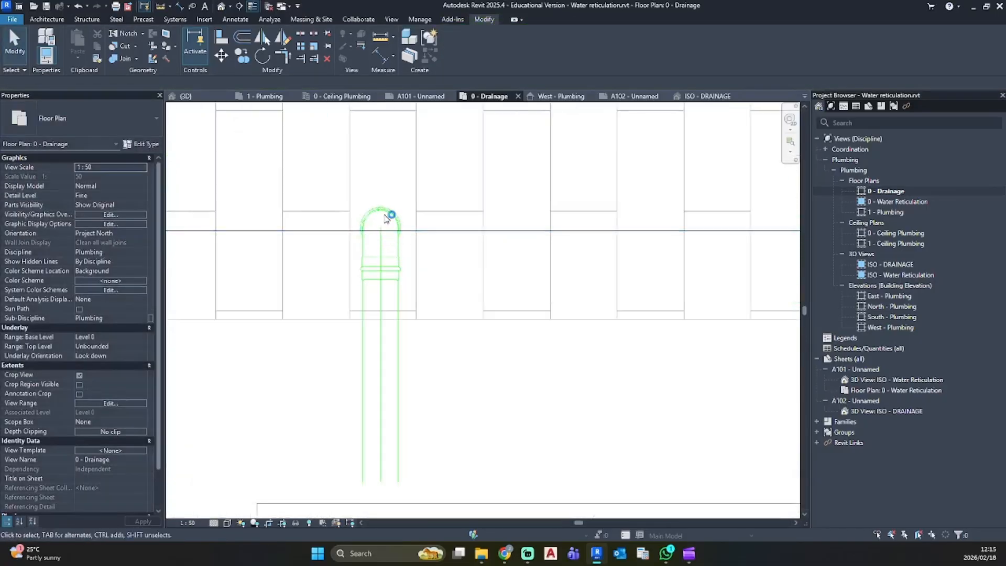
left_click(388, 215)
scroll(385, 222, "up", 5)
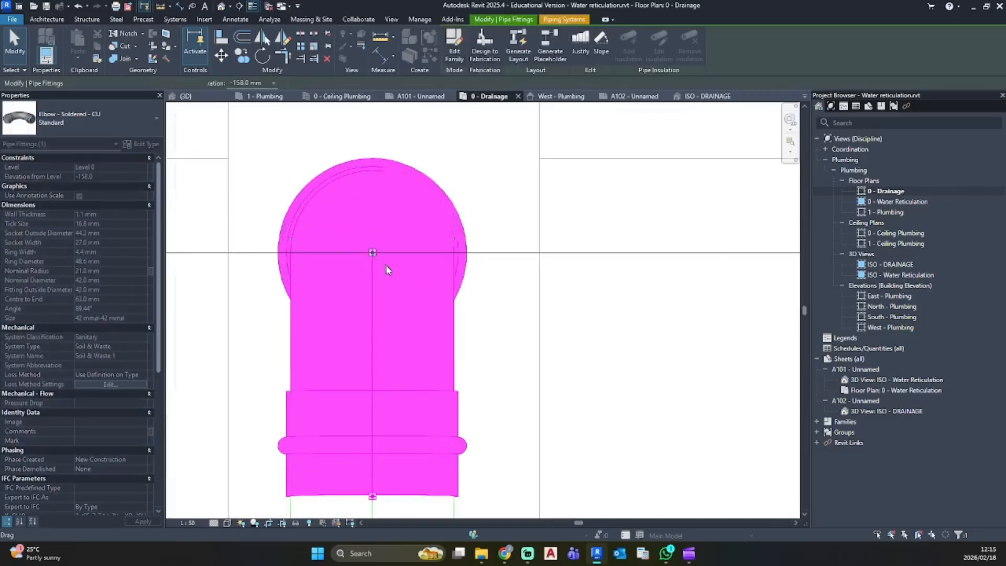
key("Delete")
scroll(452, 275, "down", 3)
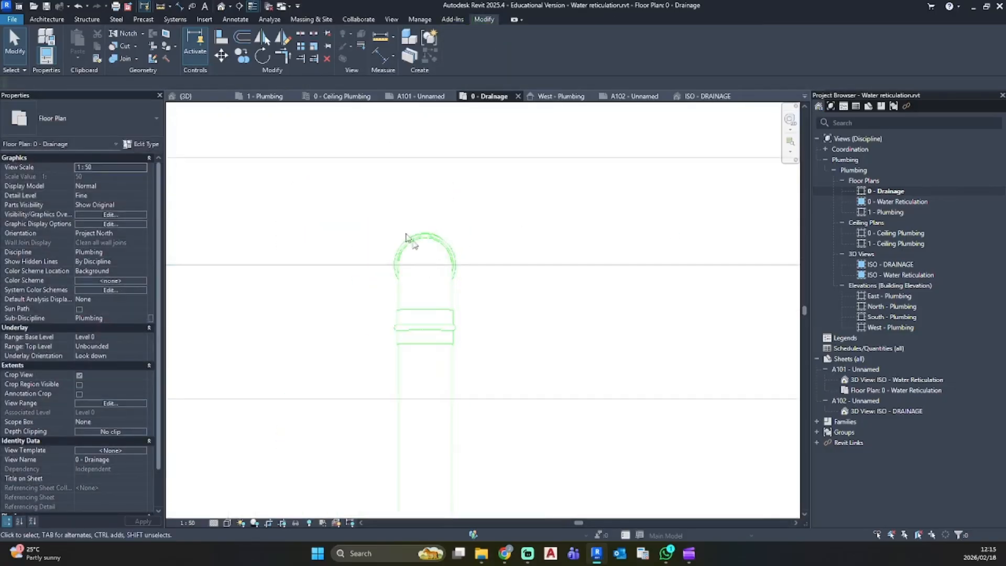
Draw a 42 mm pipe sloping down at 1:60 from the shower waste's end to the WC riser's centre, inheriting the elevation
left_click(173, 19)
key("p")
key("i")
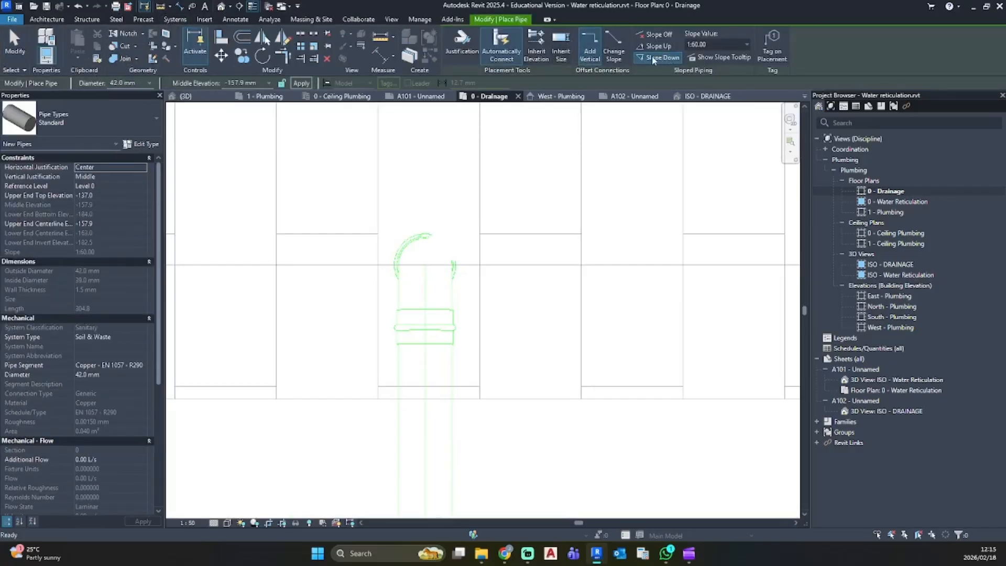
scroll(439, 227, "up", 5)
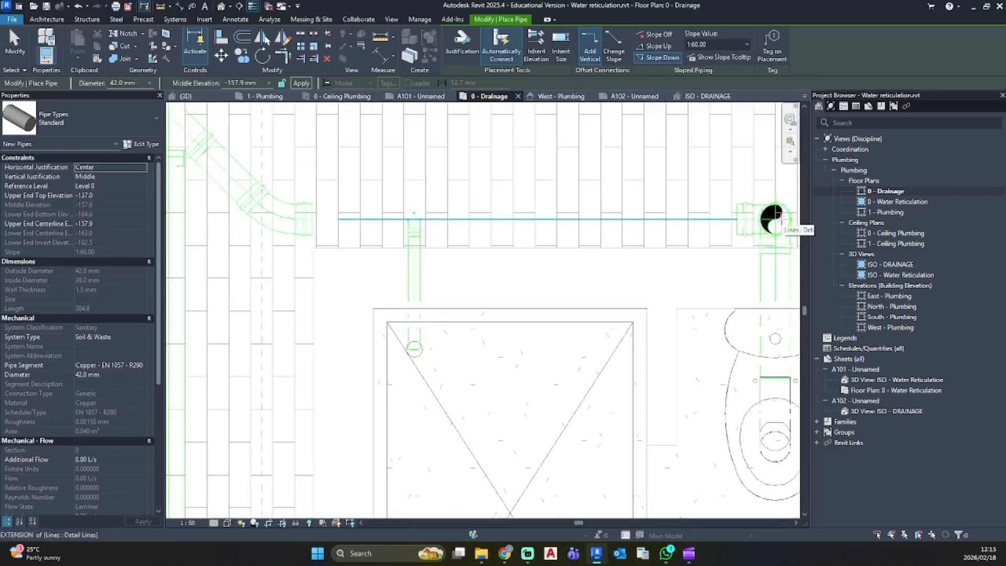
scroll(450, 225, "up", 3)
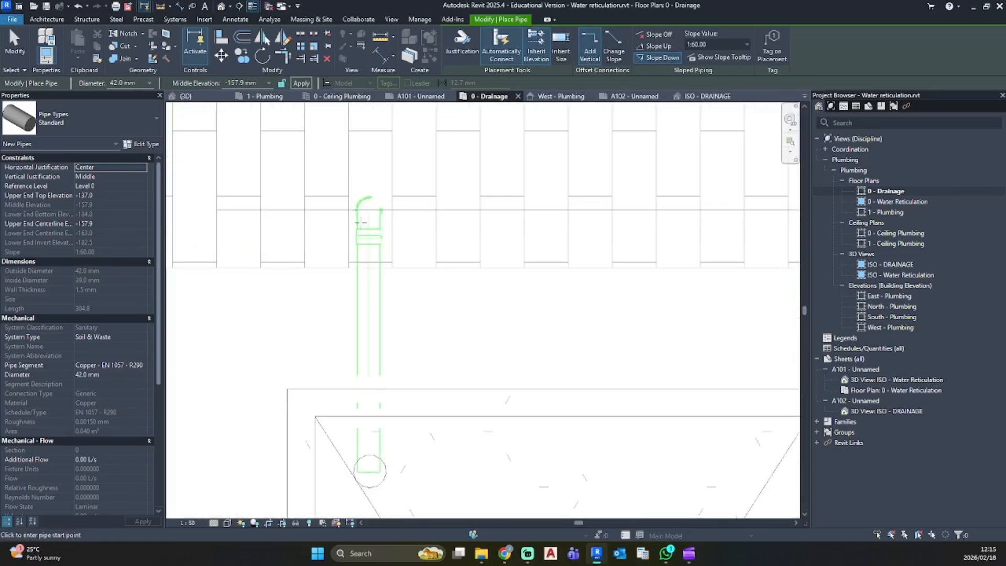
scroll(644, 205, "down", 3)
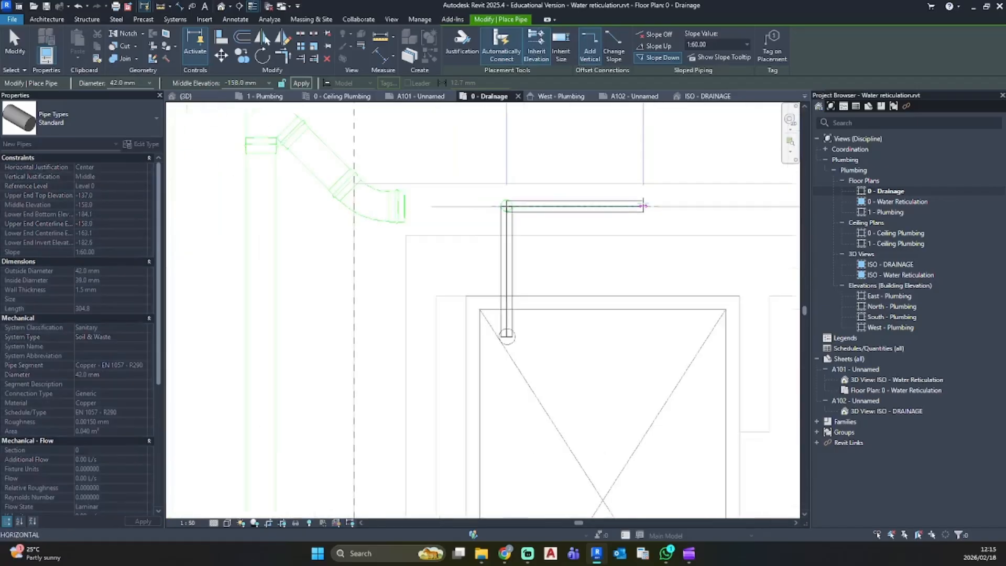
middle_click_drag(643, 205, 355, 190)
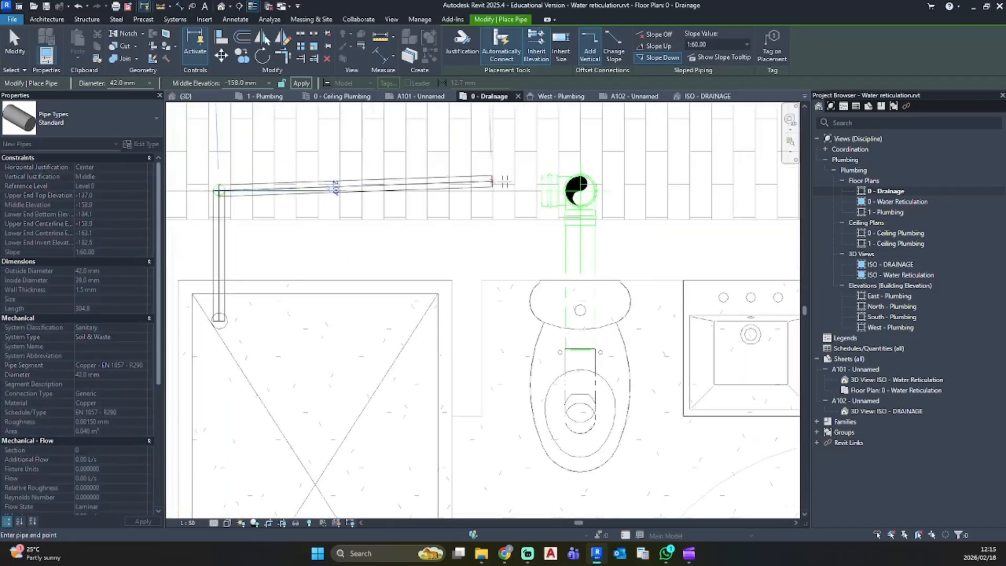
left_click(580, 189)
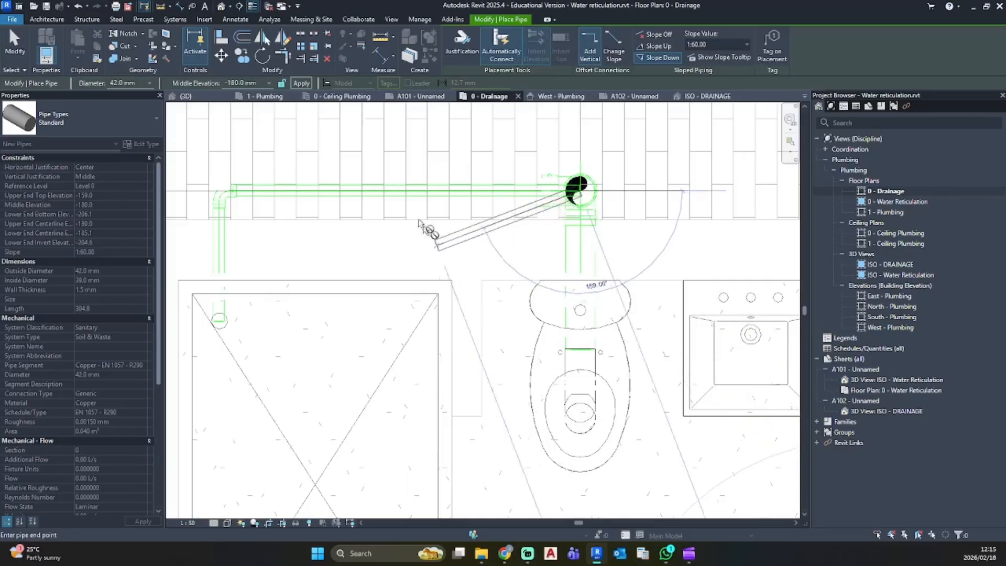
key("Escape")
key("Escape")
In the 3D view, try to connect the end of the 1:60 waste pipe to the WC riser
left_click(221, 7)
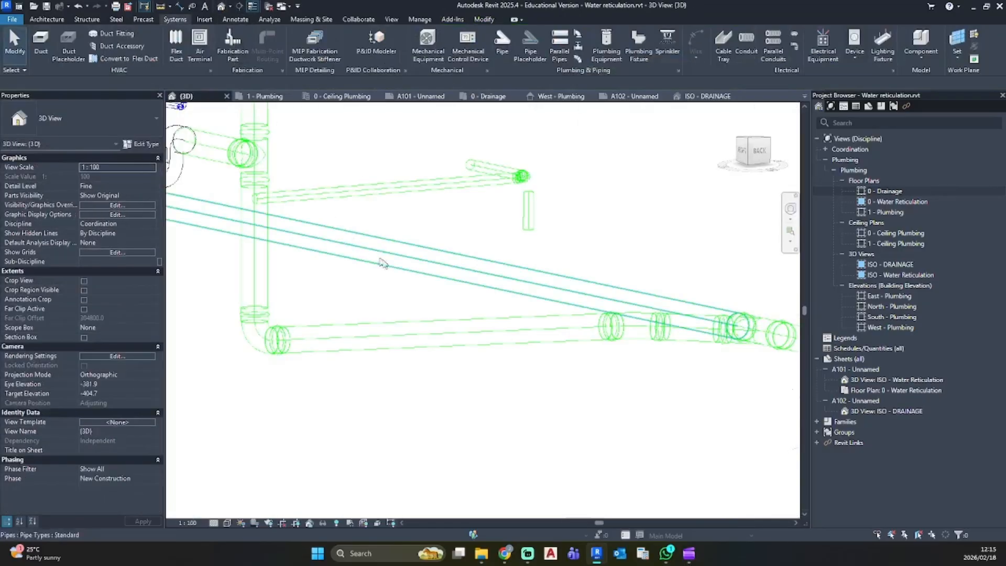
middle_click_drag(382, 262, 498, 359, "shift")
left_click(493, 240)
key("Escape")
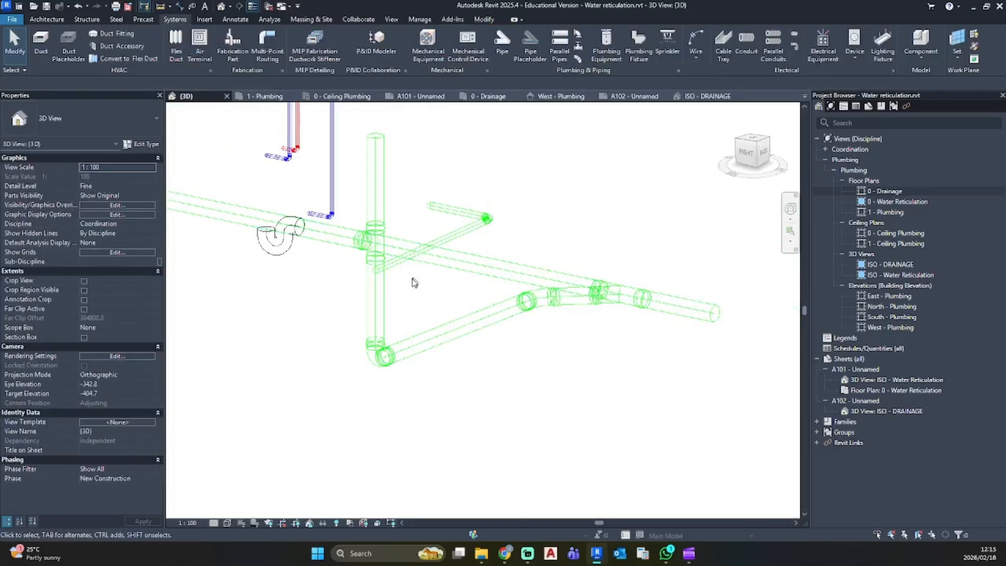
scroll(410, 283, "up", 5)
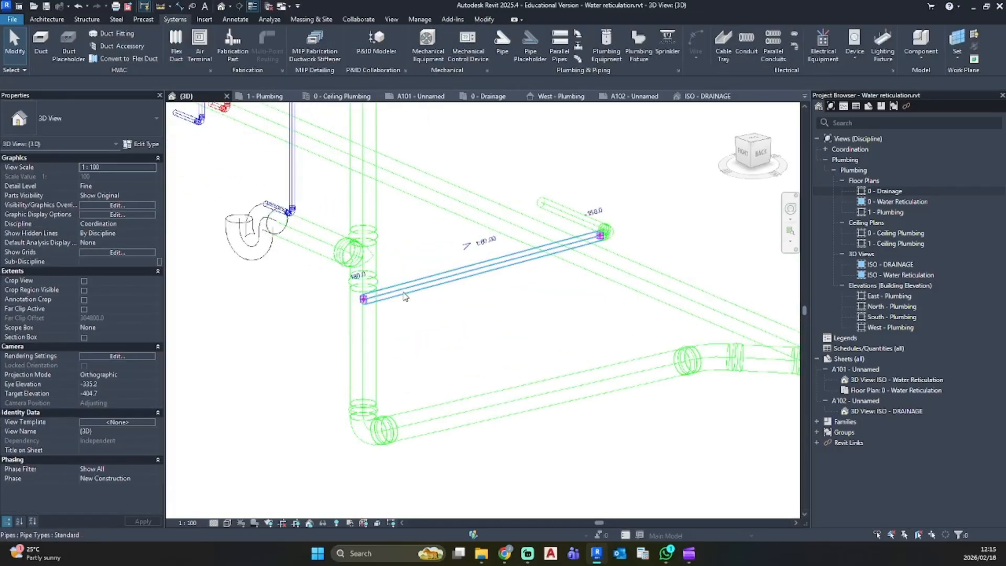
left_click(392, 288)
middle_click_drag(391, 288, 336, 285, "shift")
left_click_drag(337, 276, 341, 274)
key("Escape")
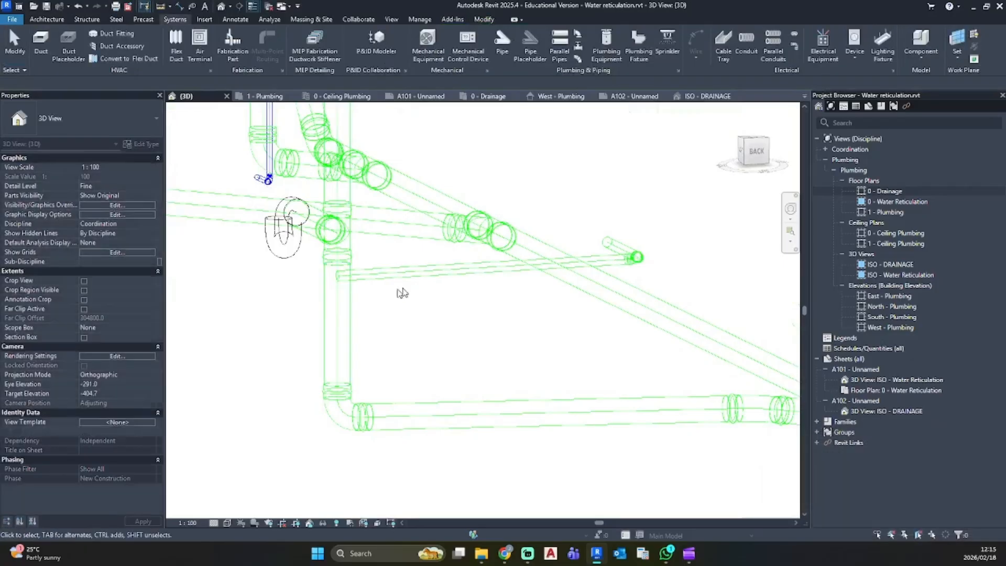
Nudge the 1:60 waste pipe down until its lower end's centreline is at about -225 mm
left_click(521, 266)
key("Down")
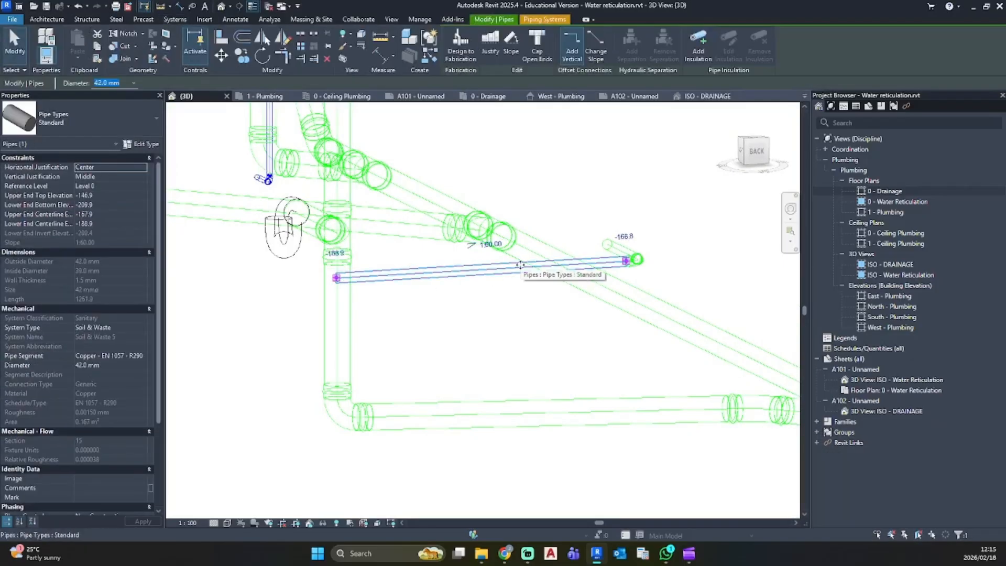
key("Down")
key("Down")
key("Down")
key("Down")
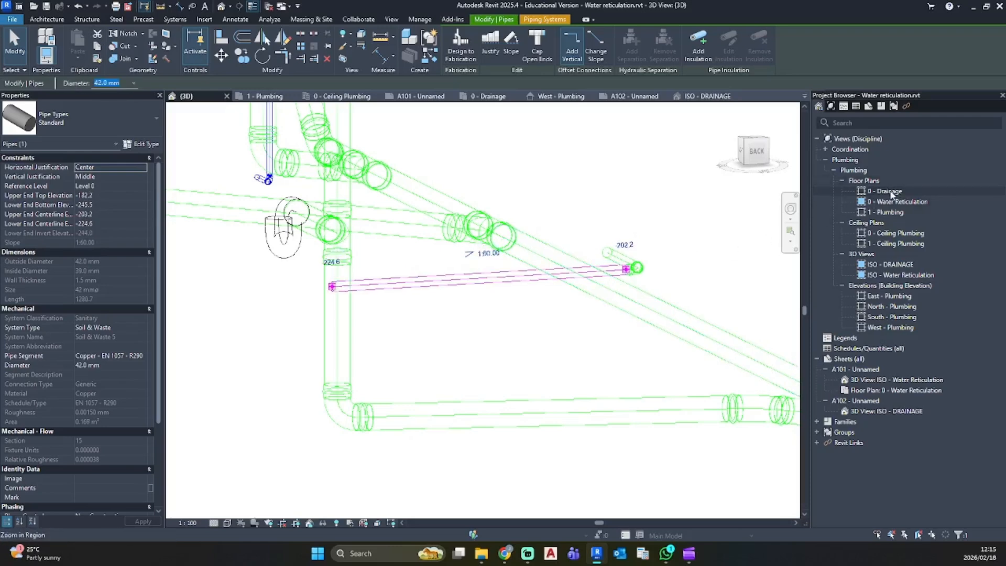
From the back view, nudge the waste pipe further down to centreline elevations of -217.6 mm and -240.0 mm
middle_click_drag(611, 277, 472, 254, "shift")
left_click(752, 154)
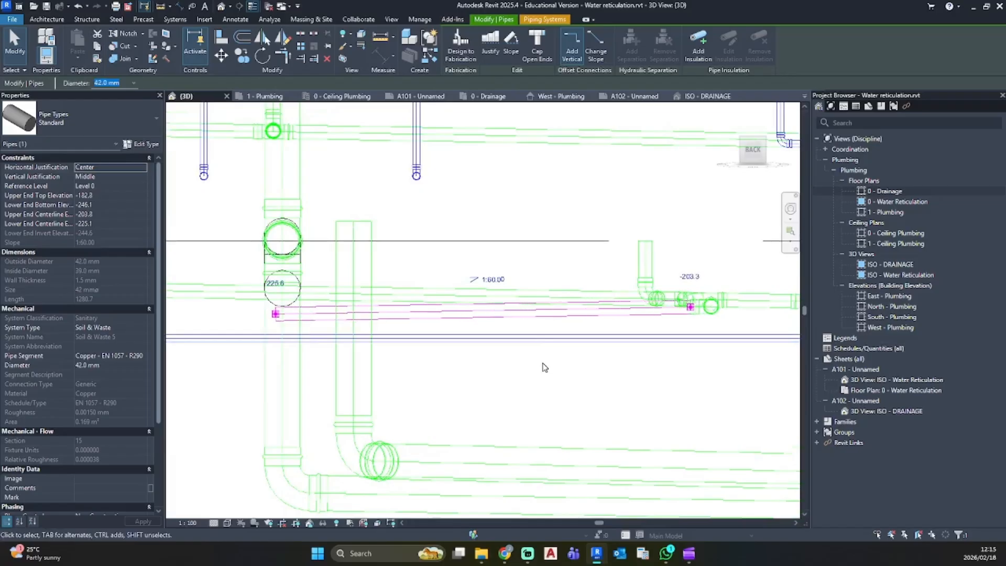
key("Down")
key("Down")
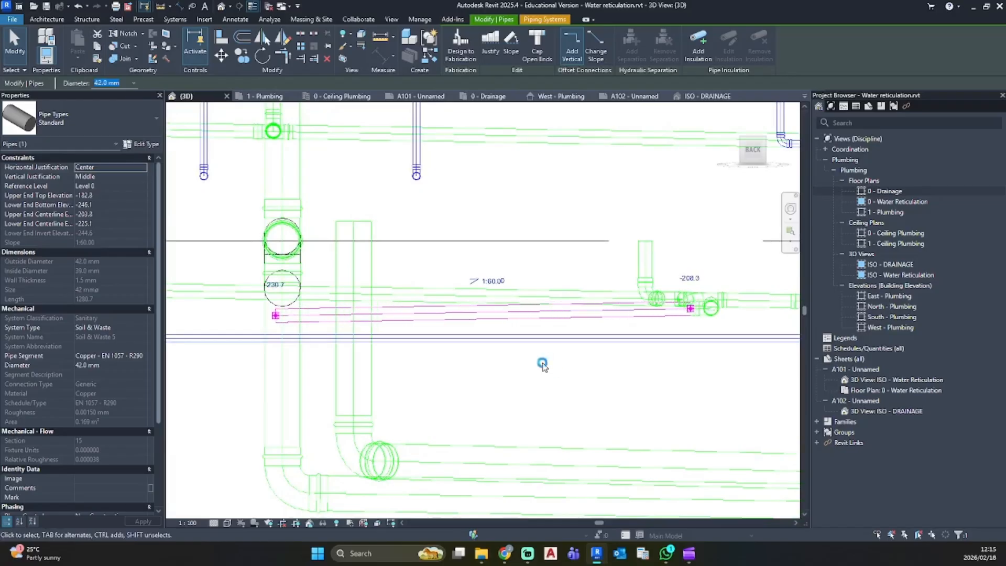
key("Down")
key("Down")
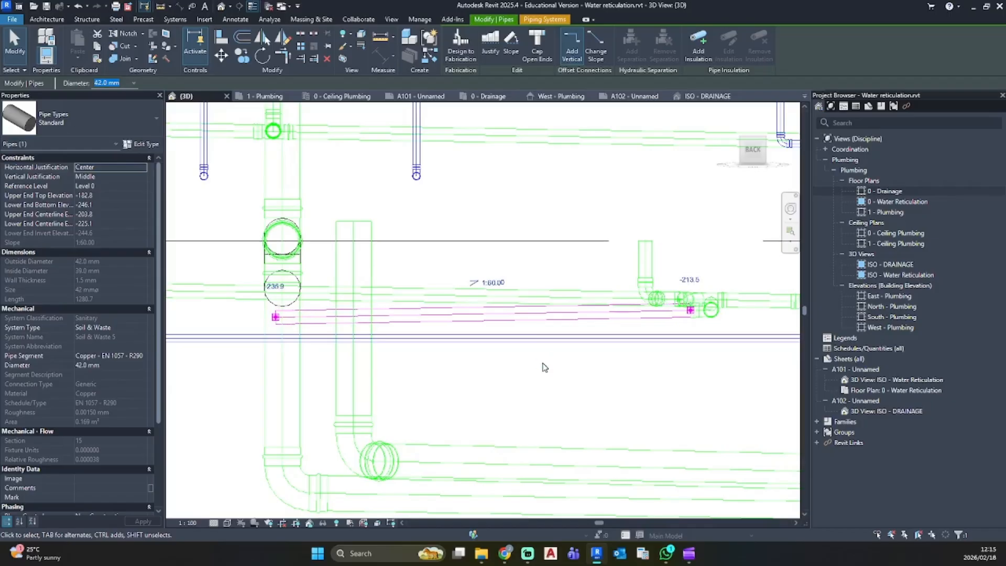
key("Down")
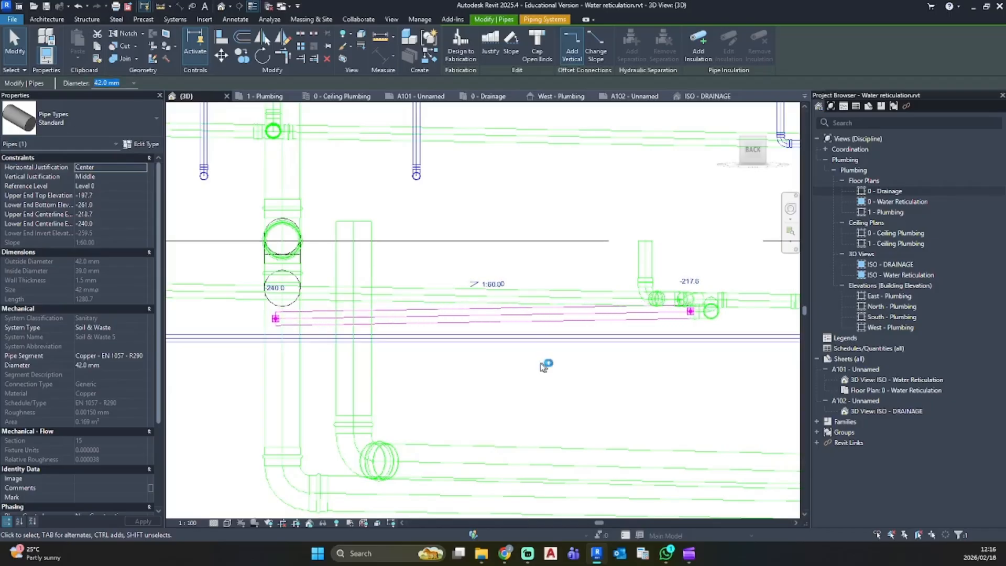
middle_click_drag(543, 367, 564, 452, "shift")
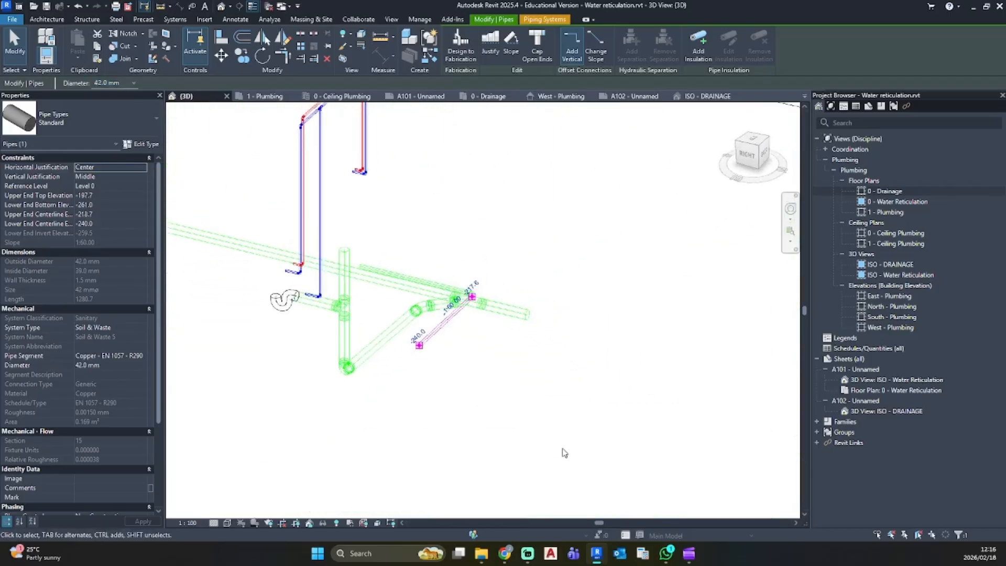
Undo the nudges that lowered the waste pipe
key("ctrl+z")
scroll(467, 376, "down", 5)
middle_click_drag(467, 377, 472, 378, "shift")
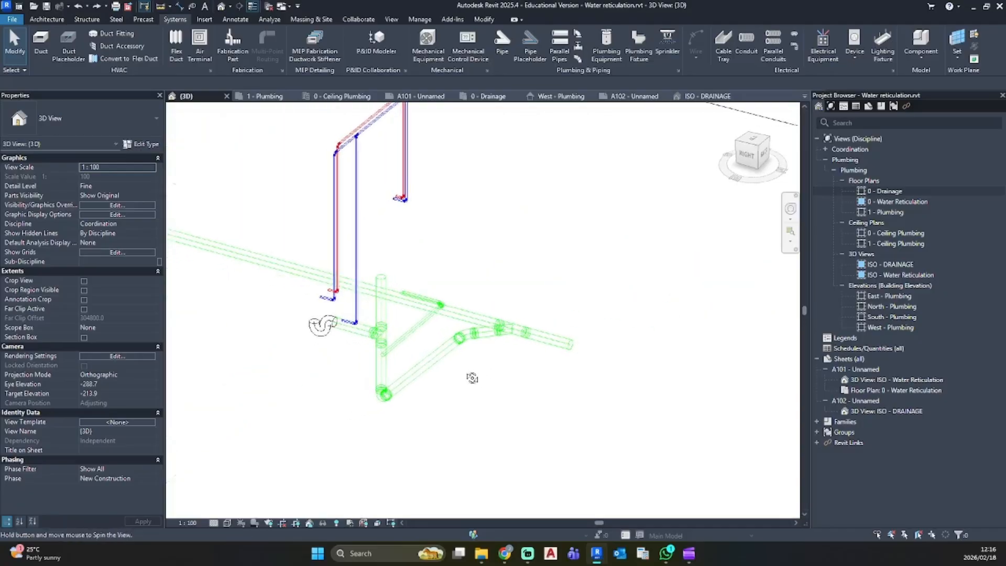
In the 0 - Drainage plan, delete the 1:60 waste pipe, its corner elbow and the shower's short branch pipe
double_click(889, 190)
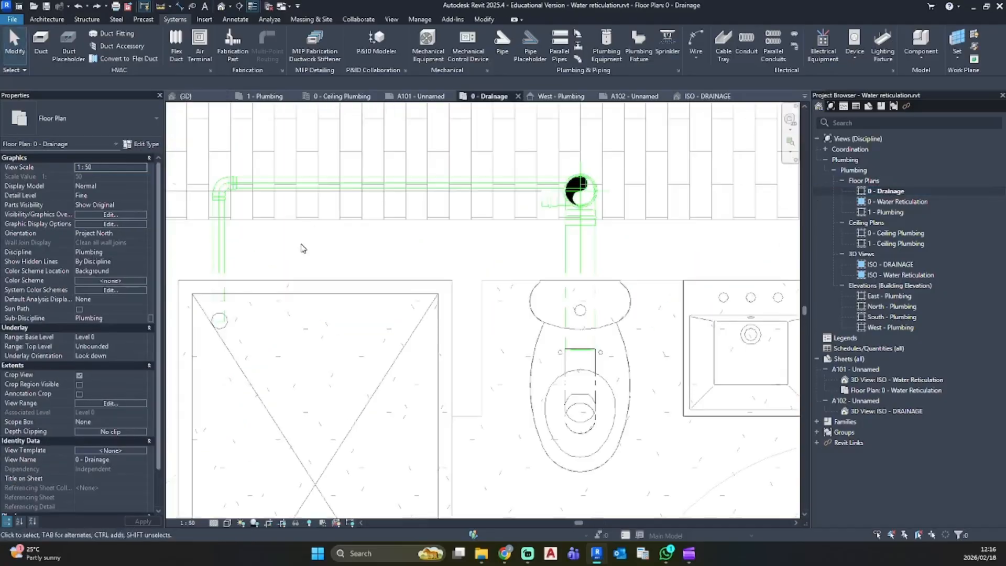
left_click(345, 182)
key("Delete")
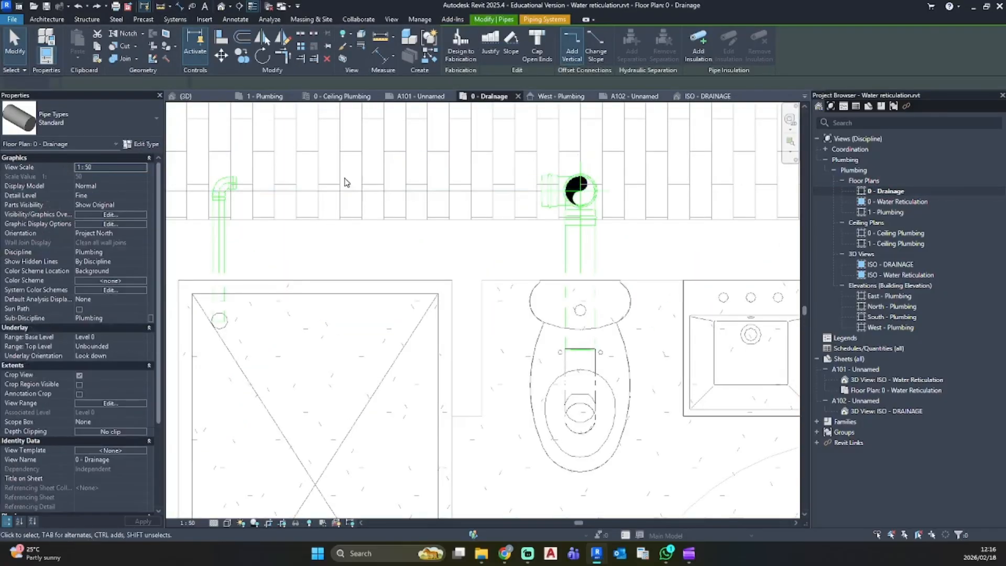
left_click(230, 189)
key("Delete")
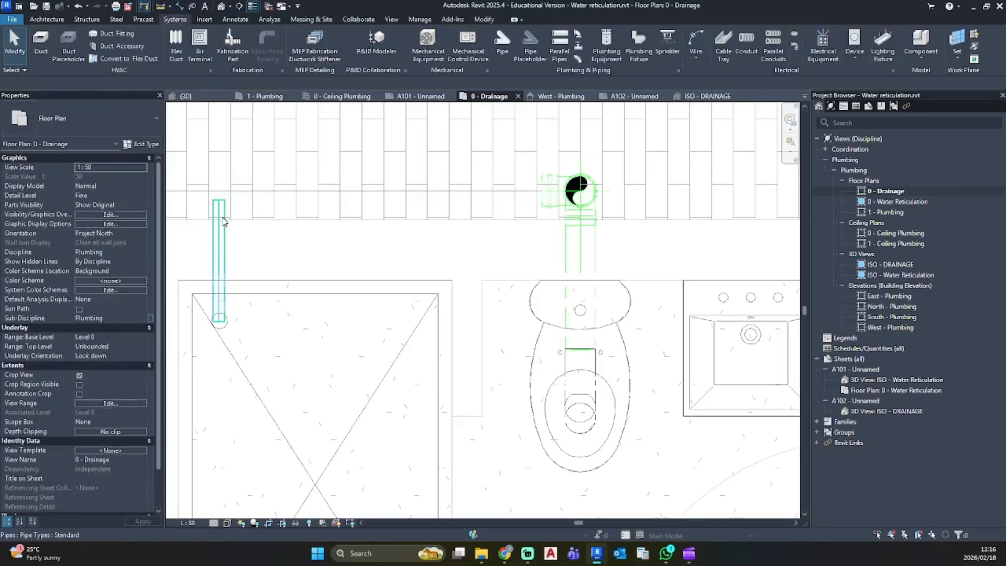
left_click(223, 217)
key("Delete")
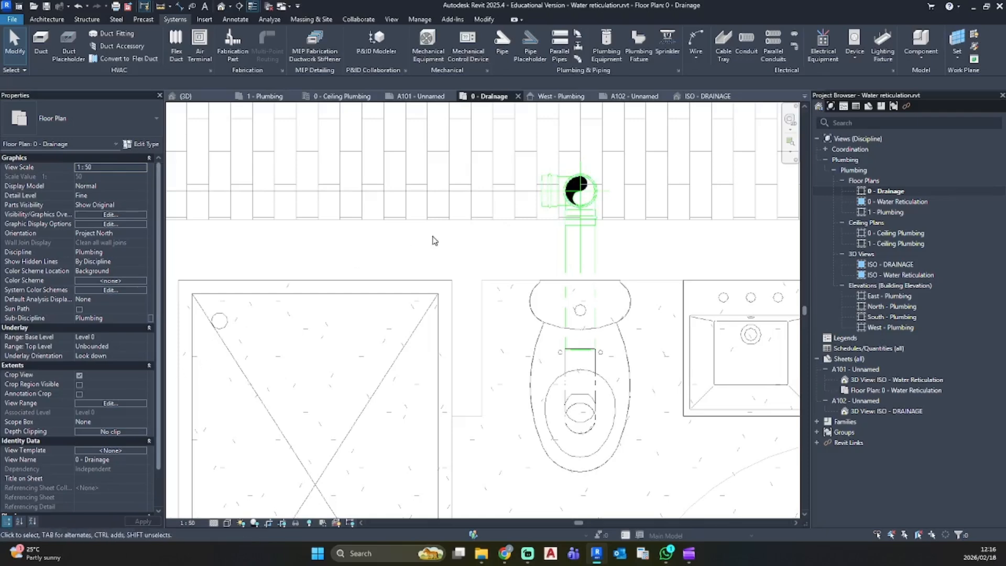
Start a building section in the 0 - Drainage plan near the shower and WC riser
scroll(433, 241, "down", 2)
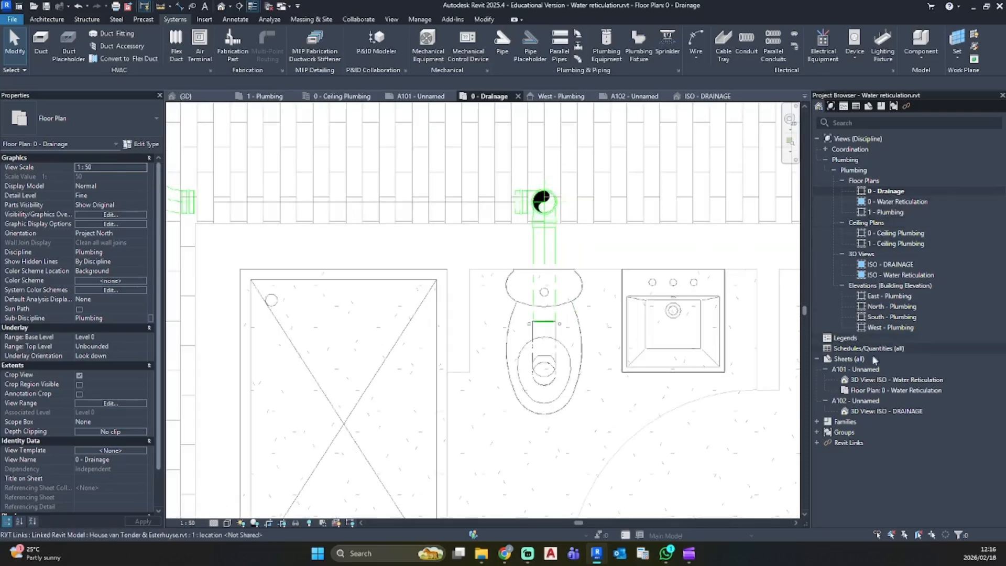
left_click(238, 7)
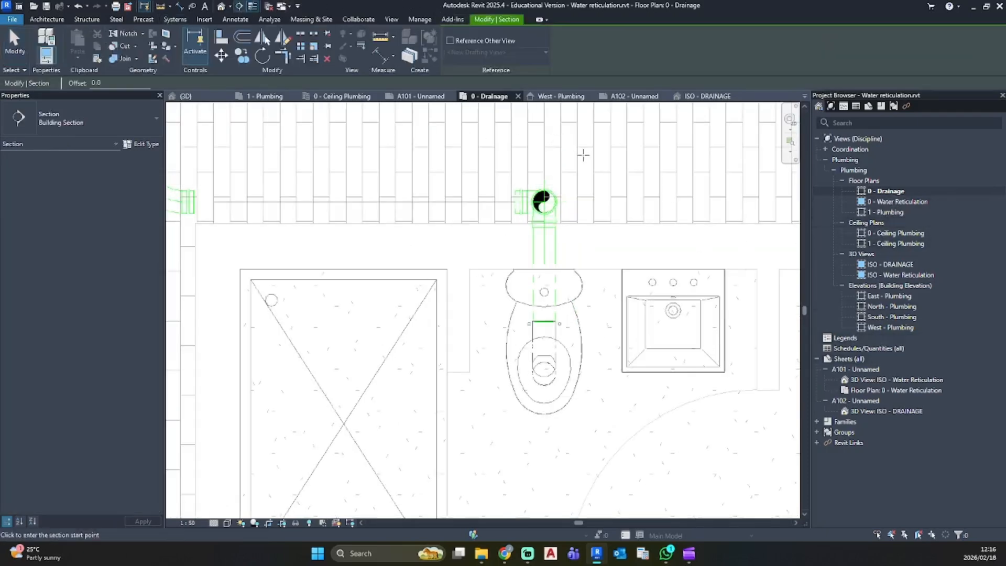
Open the North - Plumbing elevation and set its detail level to Fine
double_click(890, 306)
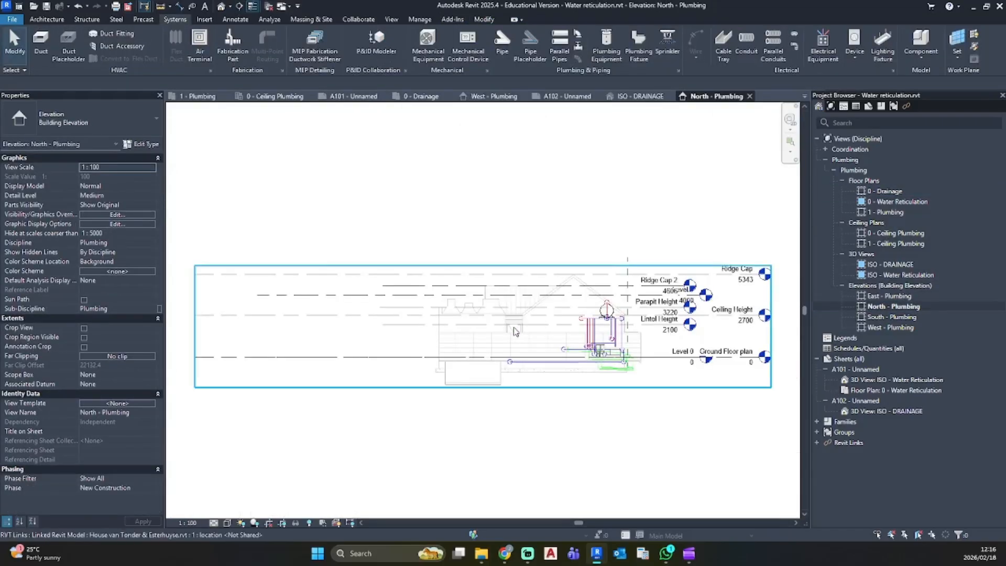
scroll(662, 386, "up", 1)
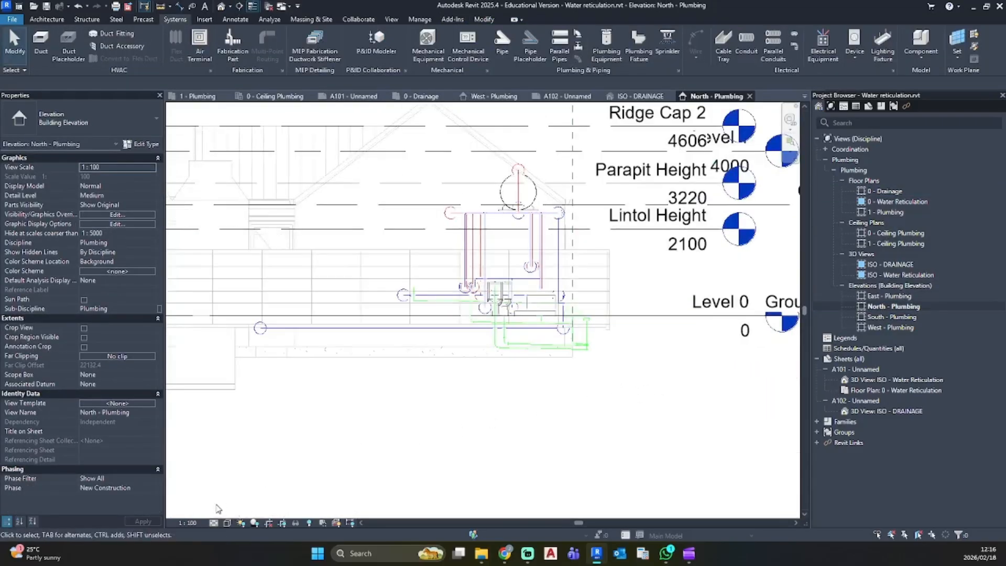
left_click(213, 522)
left_click(225, 511)
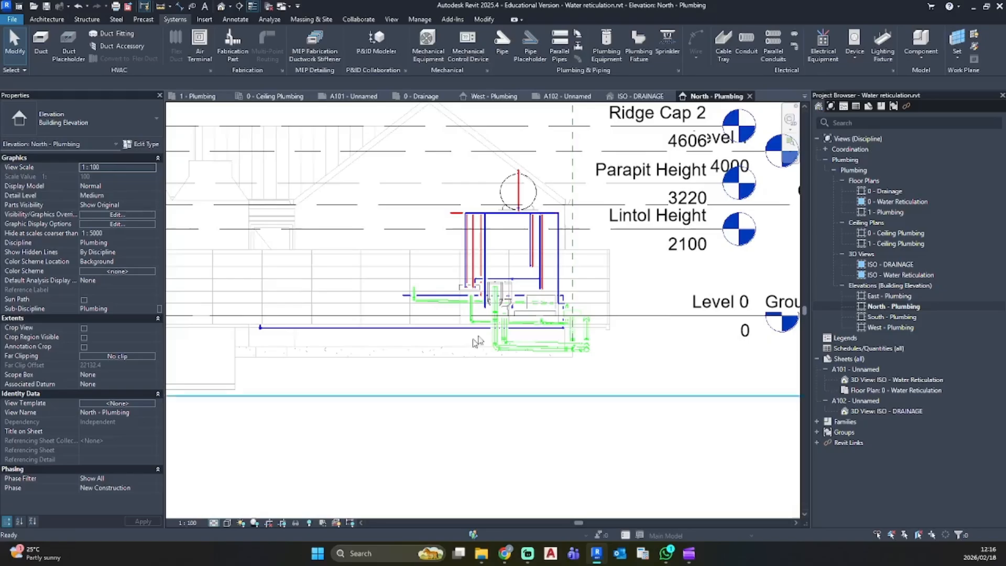
Measure the depth from Level 0 down the toilet's vertical drain pipe using a temporary detail line
scroll(541, 341, "up", 5)
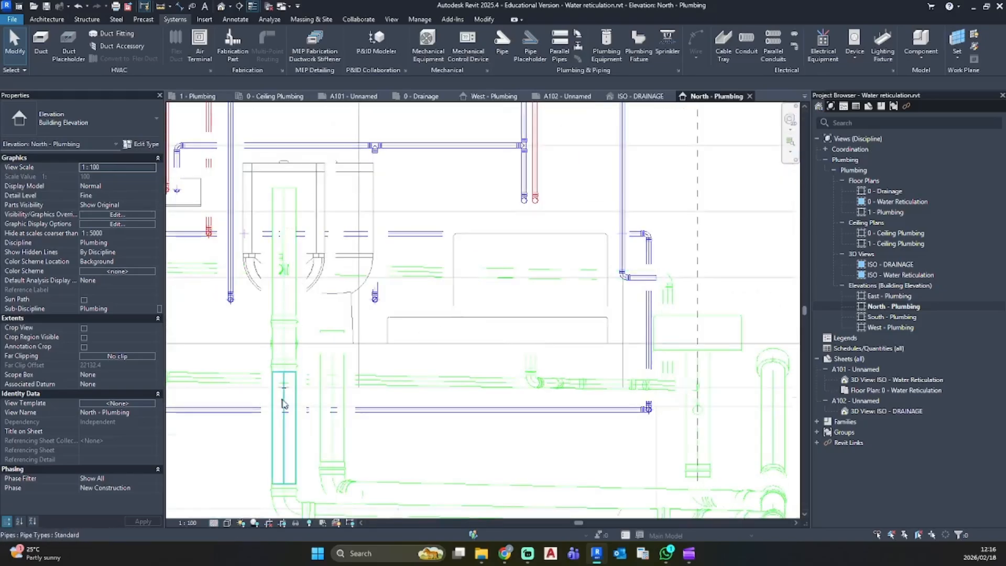
middle_click_drag(291, 407, 294, 384)
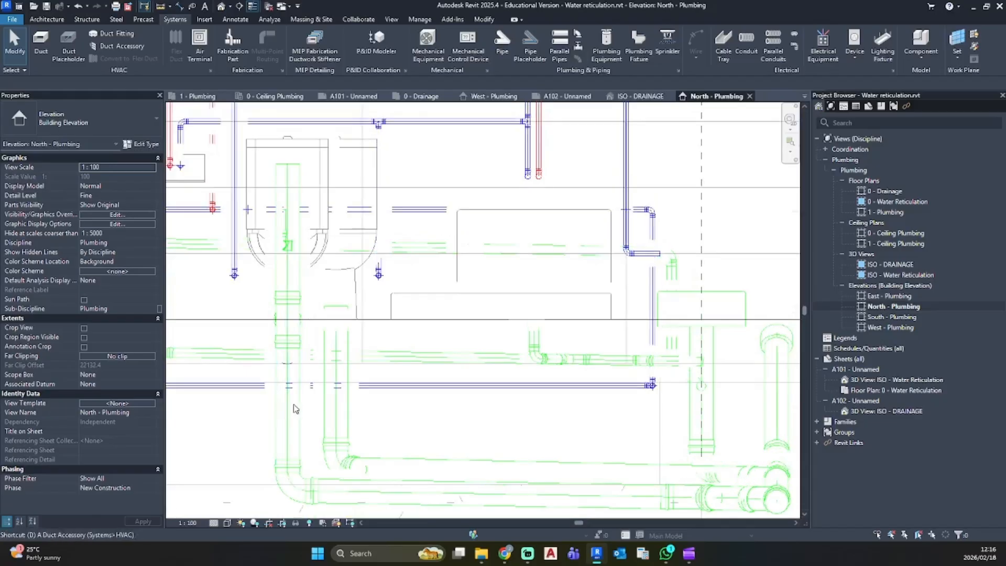
key("l")
left_click(301, 319)
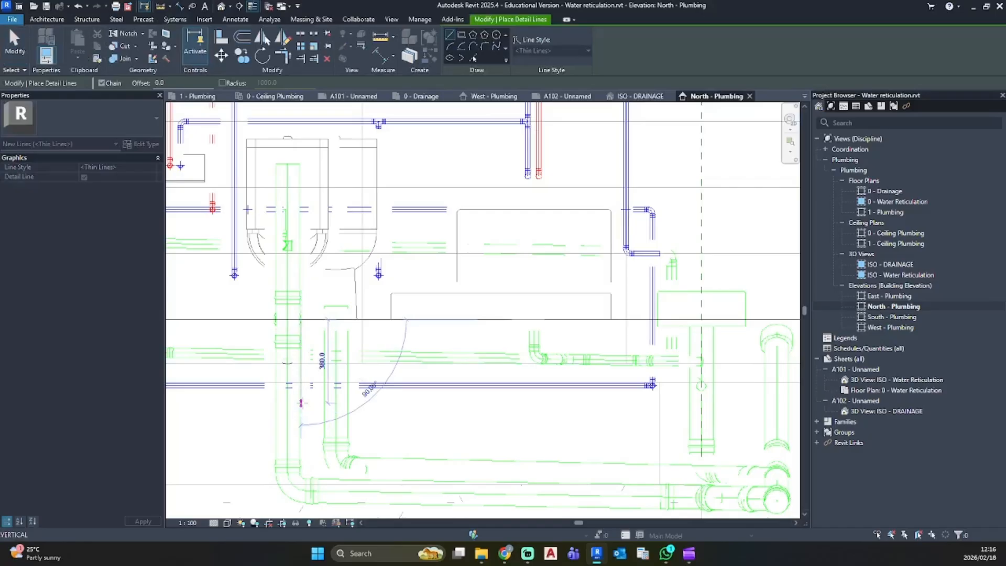
key("Escape")
key("Escape")
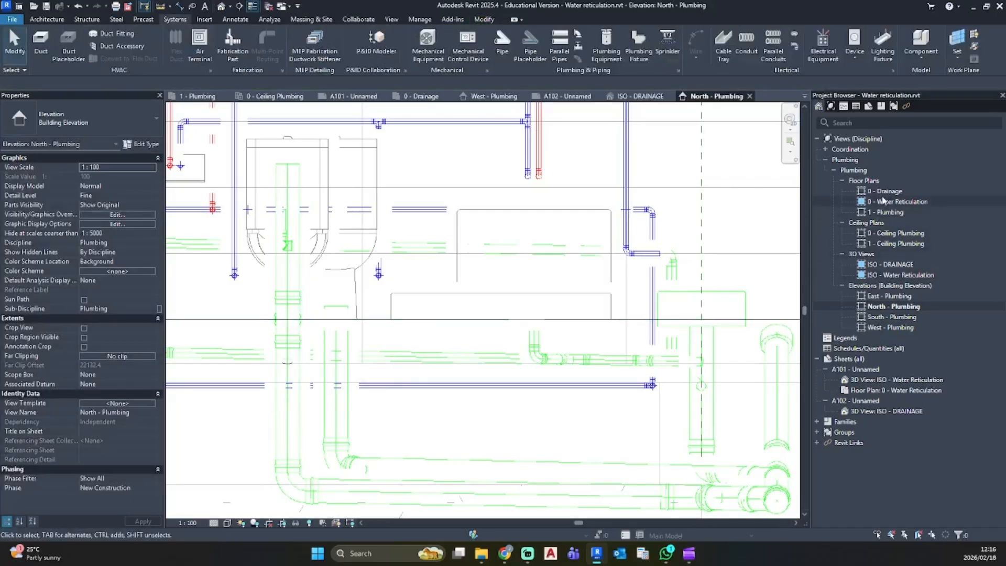
Try to draw a 42 mm pipe in the 0 - Drainage plan from the toilet stack at -380 mm, sloping up at 1:60
double_click(889, 192)
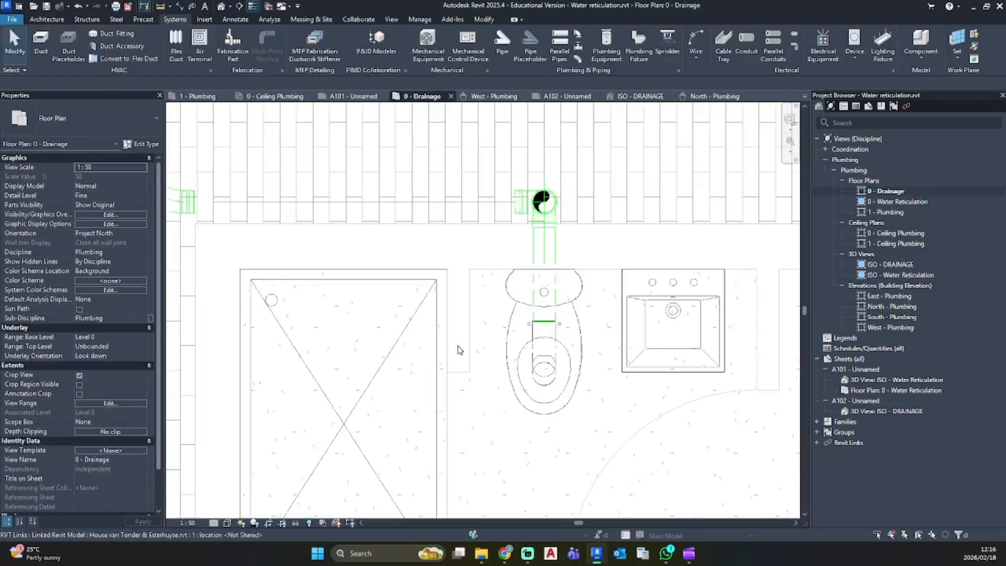
scroll(458, 348, "up", 4)
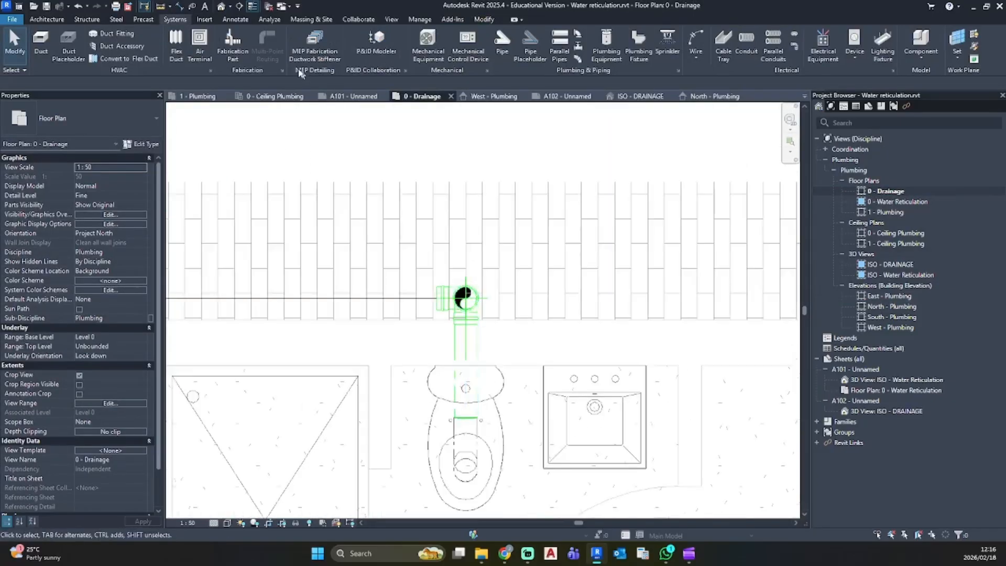
left_click(503, 60)
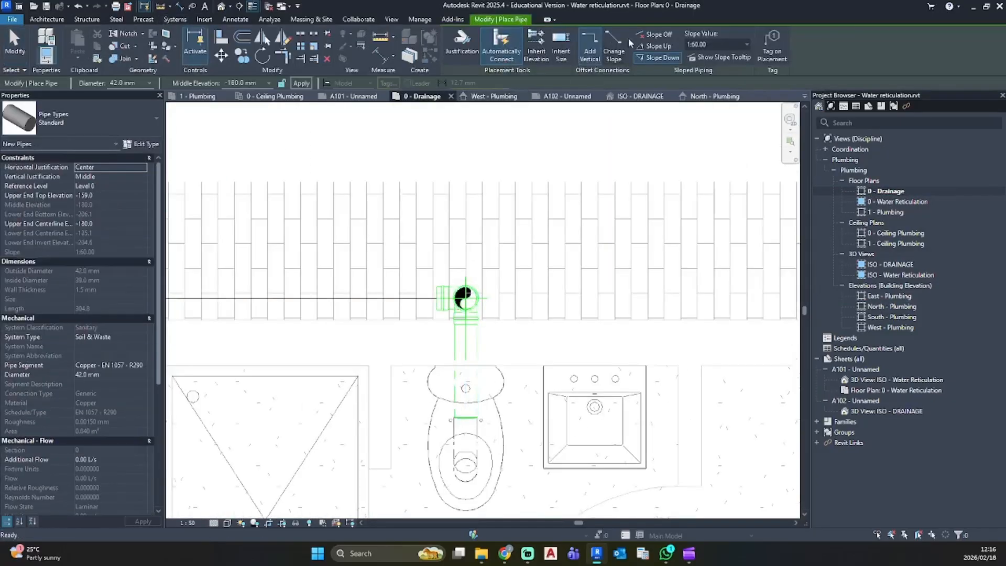
left_click(656, 46)
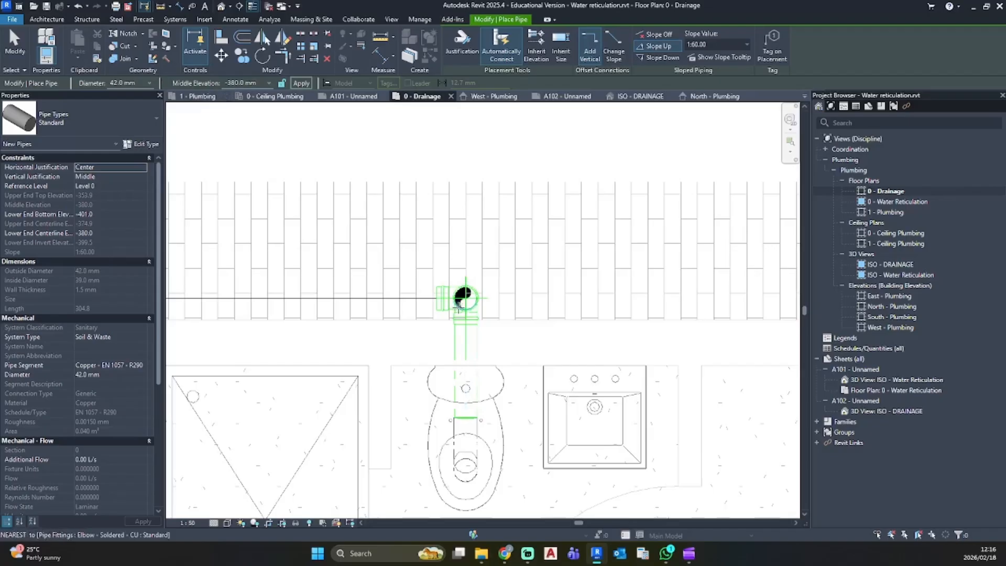
left_click(465, 299)
middle_click_drag(281, 300, 496, 266)
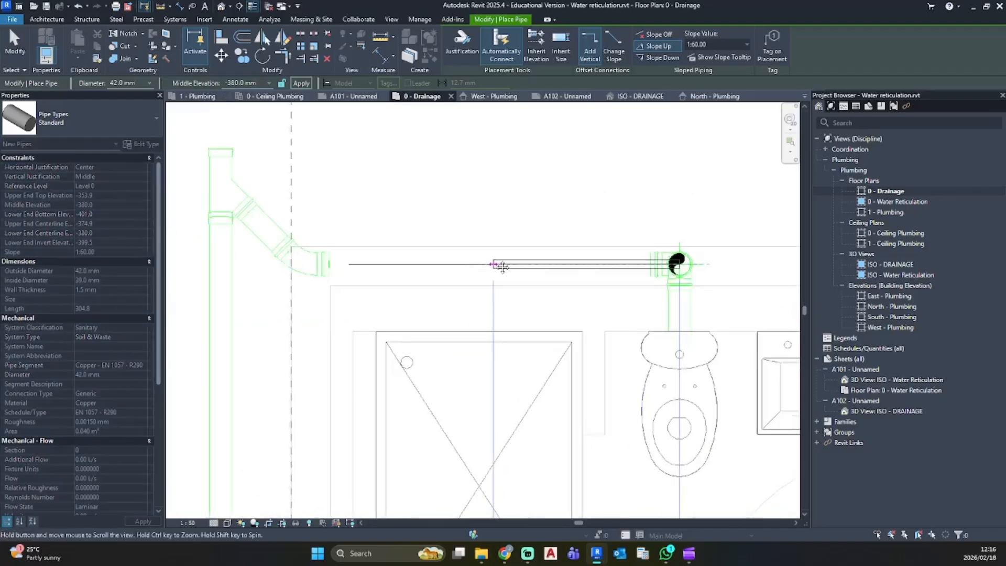
left_click(406, 264)
key("Escape")
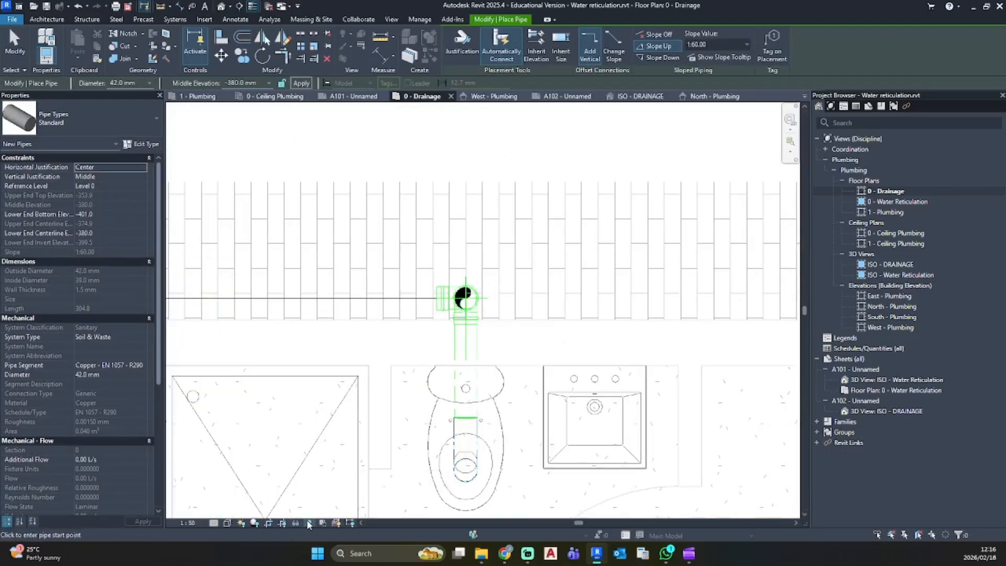
Reveal hidden elements in the drainage plan, unhide the 108 mm pipe beside the toilet stack, and leave reveal mode
left_click(308, 522)
key("Escape")
key("Escape")
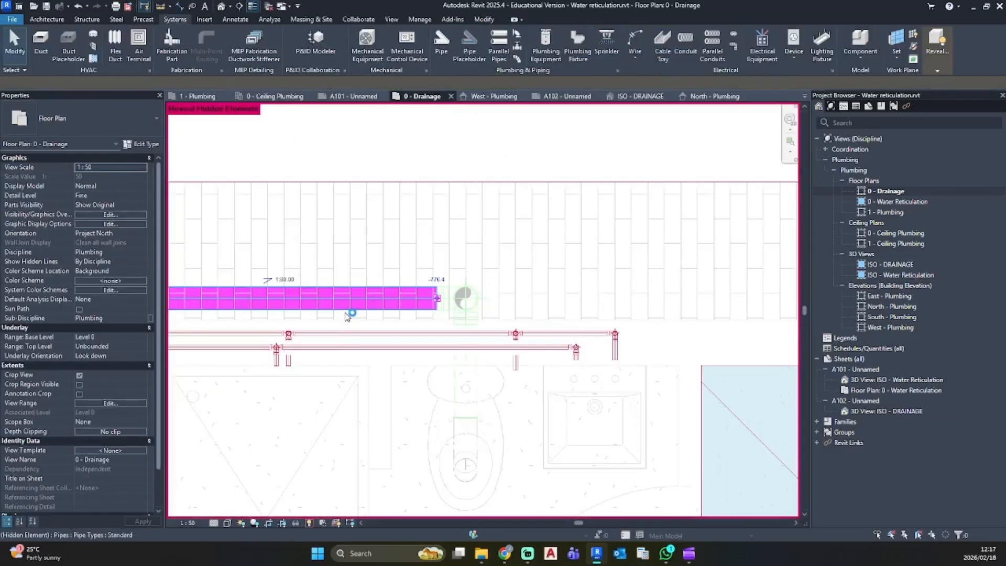
left_click(350, 310)
right_click(347, 301)
mouse_move(386, 94)
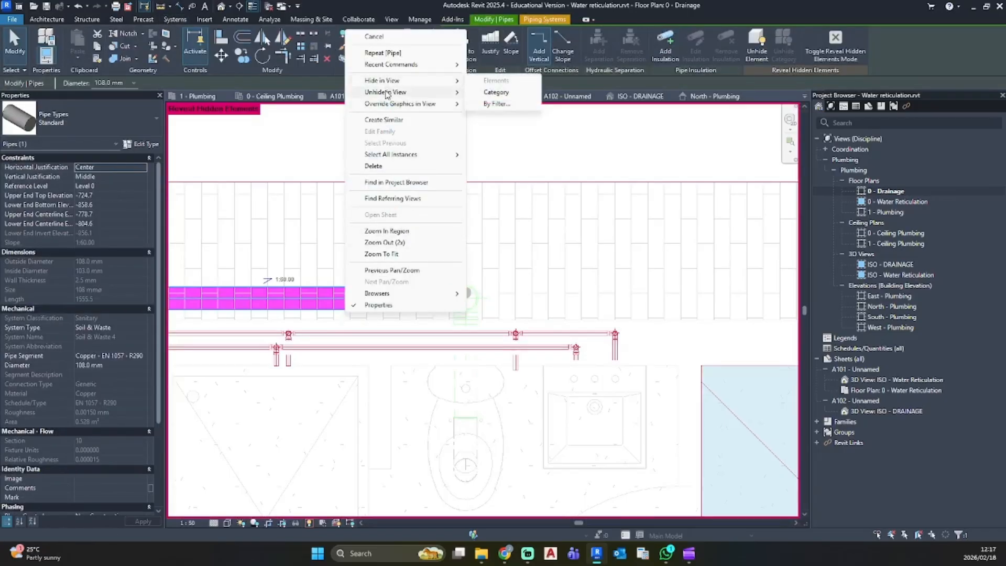
left_click(496, 80)
key("Escape")
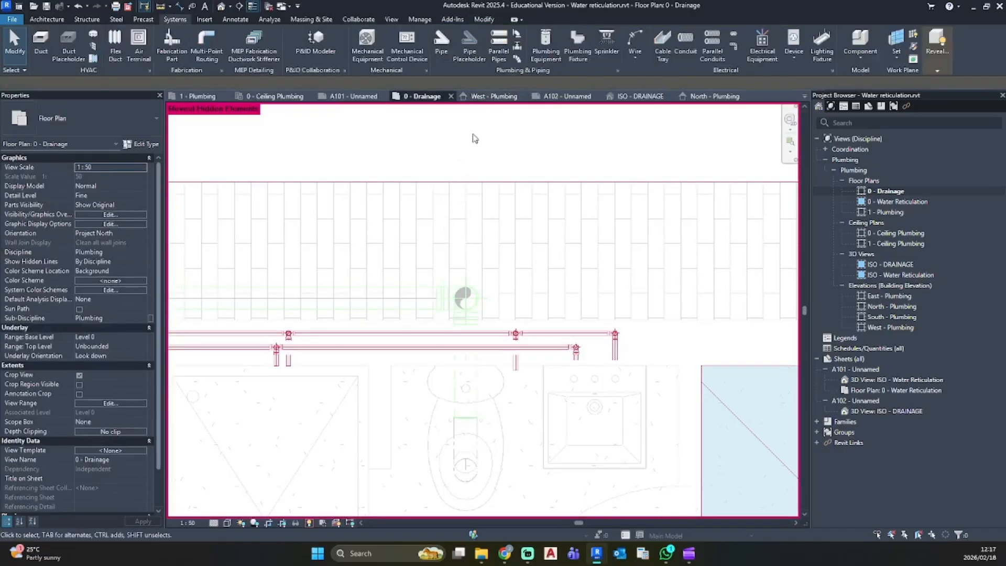
left_click(309, 522)
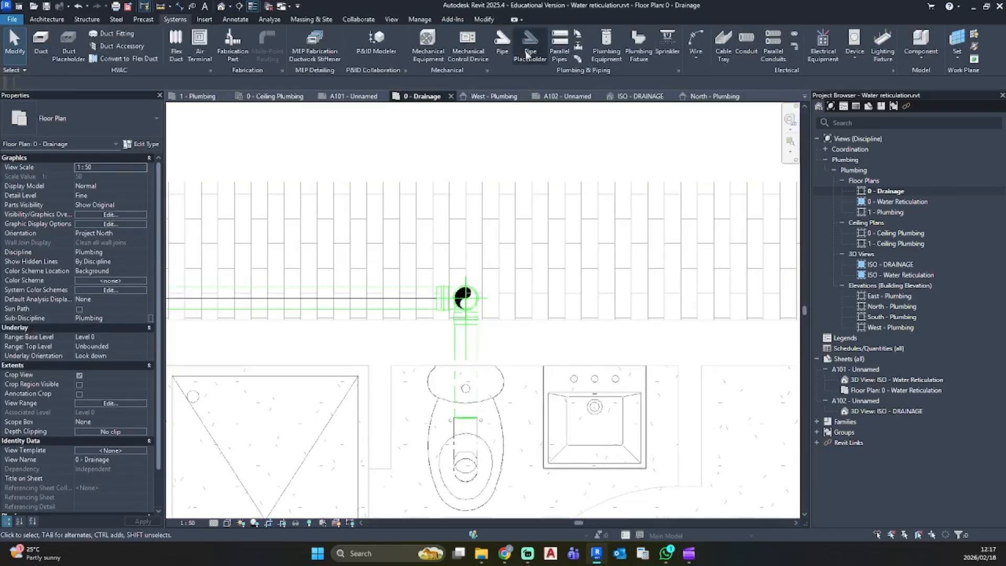
Draw a 42 mm pipe placeholder along the 108 mm drain at -380 mm, sloping up at 1:60 away from the stack
left_click(513, 42)
scroll(461, 306, "up", 3)
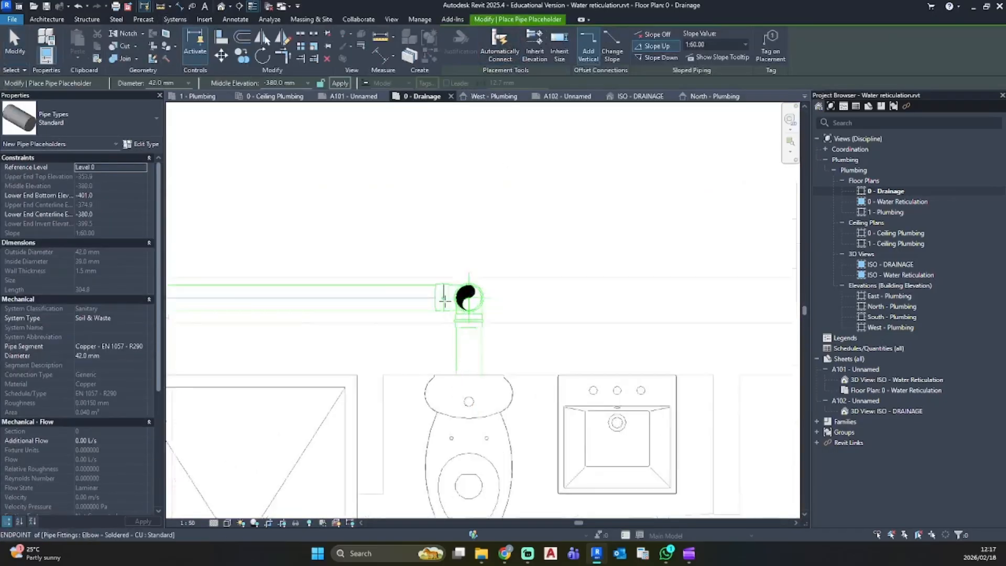
middle_click_drag(470, 310, 541, 310)
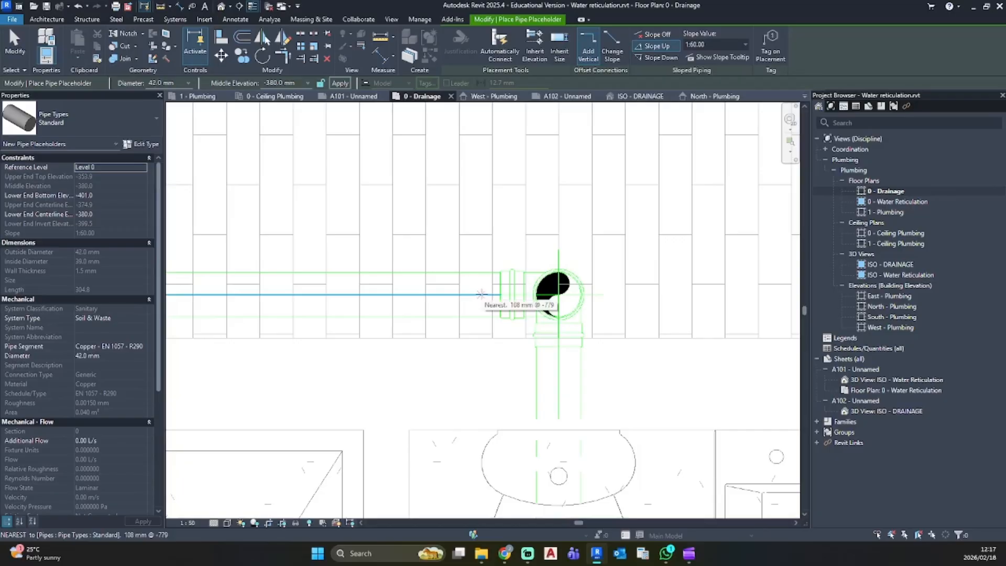
left_click(481, 294)
middle_click_drag(323, 299, 617, 308)
left_click(263, 301)
scroll(631, 308, "down", 1)
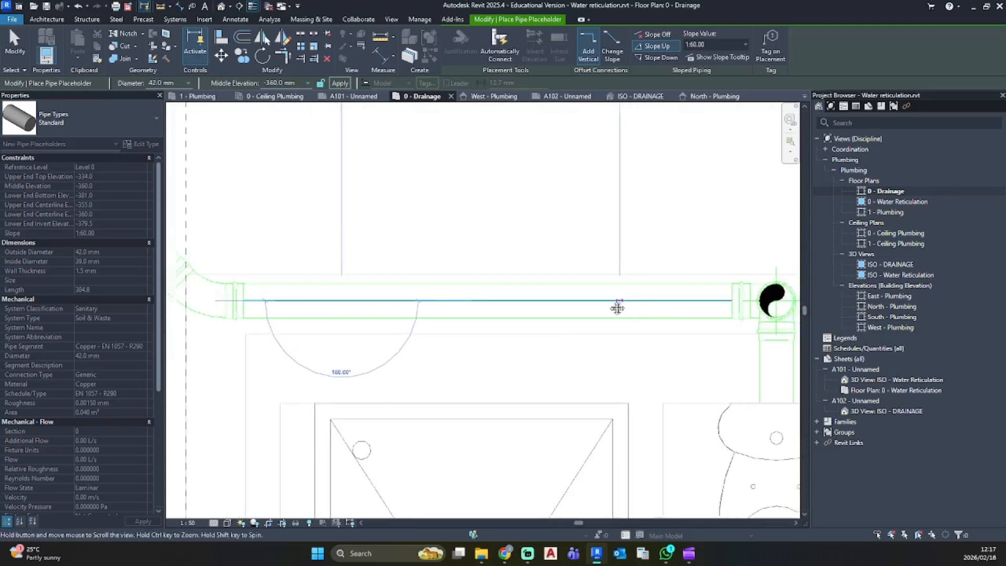
key("Escape")
key("Escape")
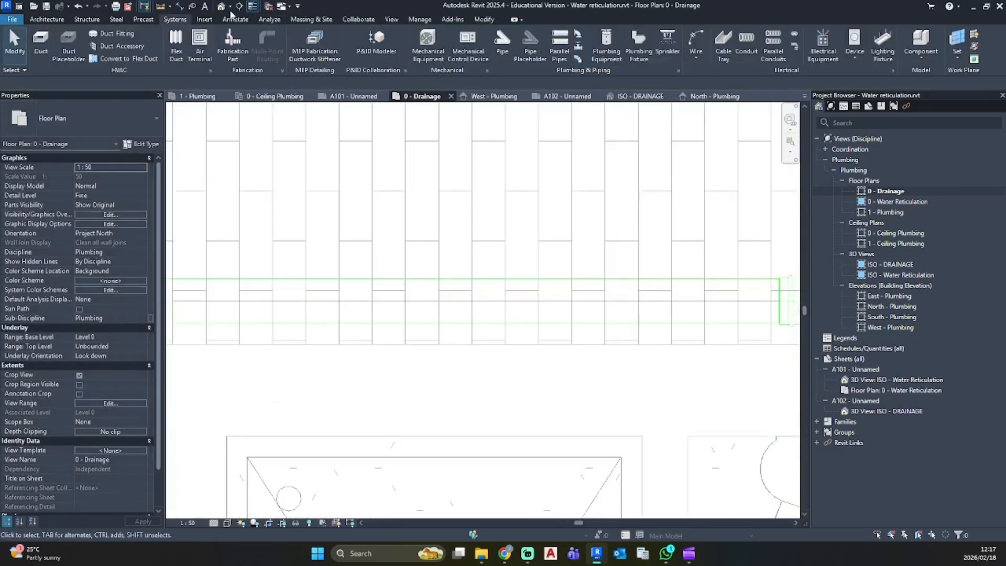
Inspect the pipe placeholder beside the stack in the 3D view and delete it
left_click(222, 7)
middle_click_drag(458, 368, 418, 352, "shift")
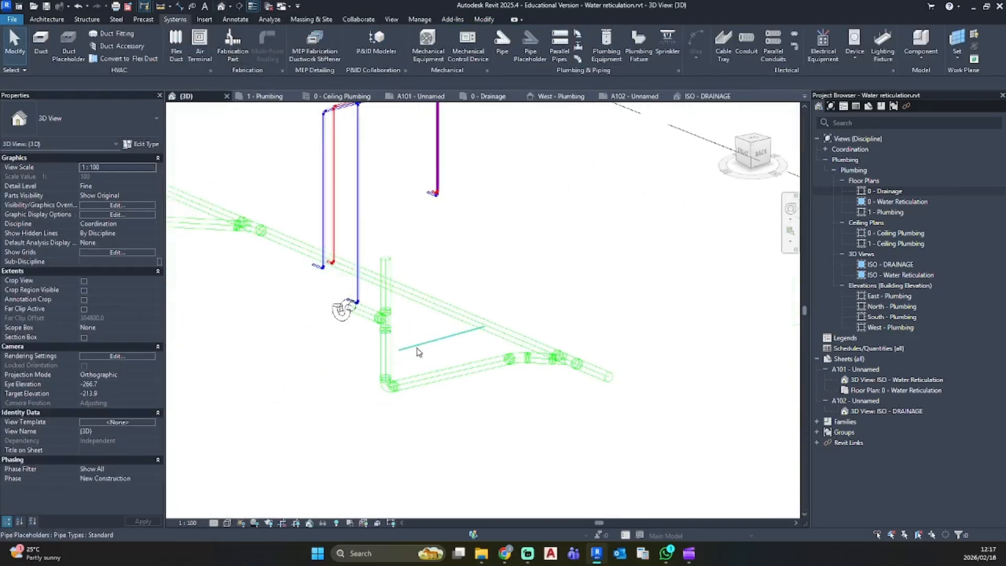
left_click(419, 351)
scroll(440, 349, "up", 3)
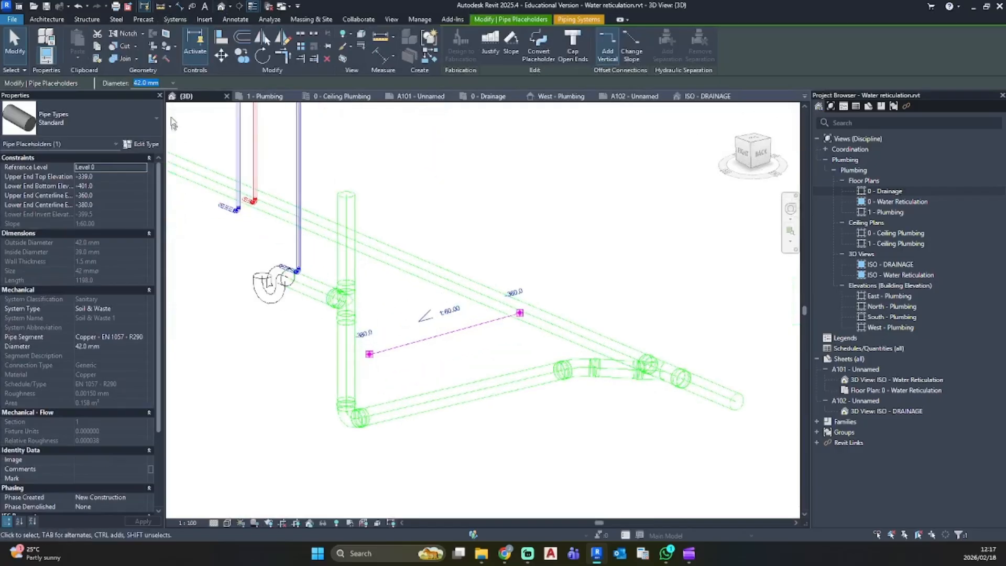
left_click(394, 301)
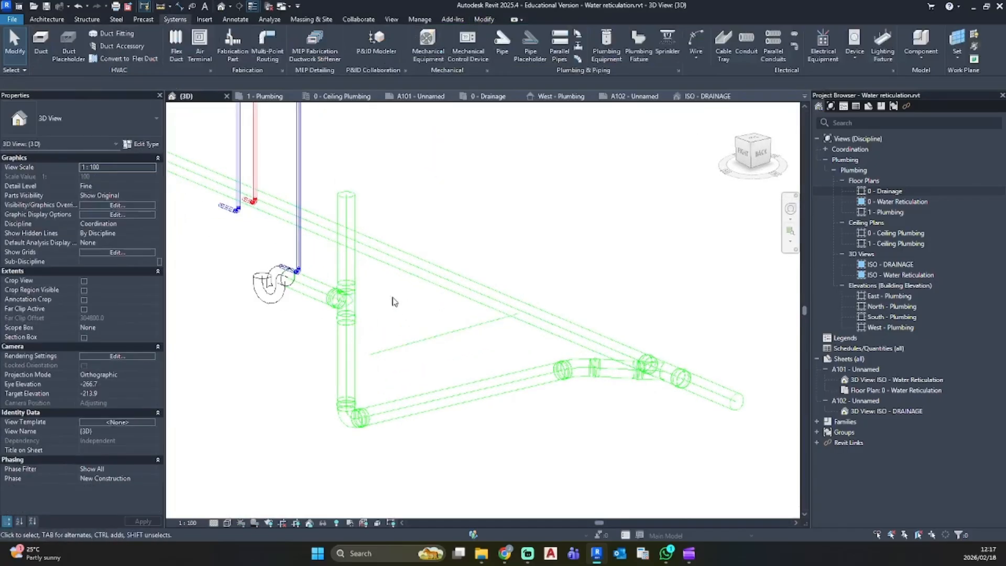
left_click(416, 342)
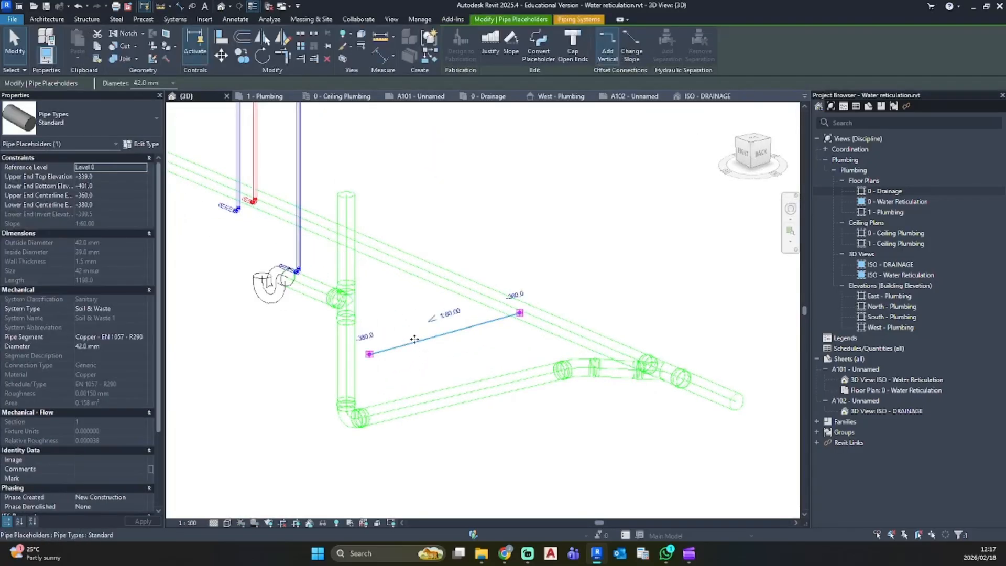
left_click(416, 343)
Draw a 42 mm pipe in the 0 - Drainage plan at -360 mm, sloping up at 1:60 along the 108 mm drain past the shower
double_click(886, 191)
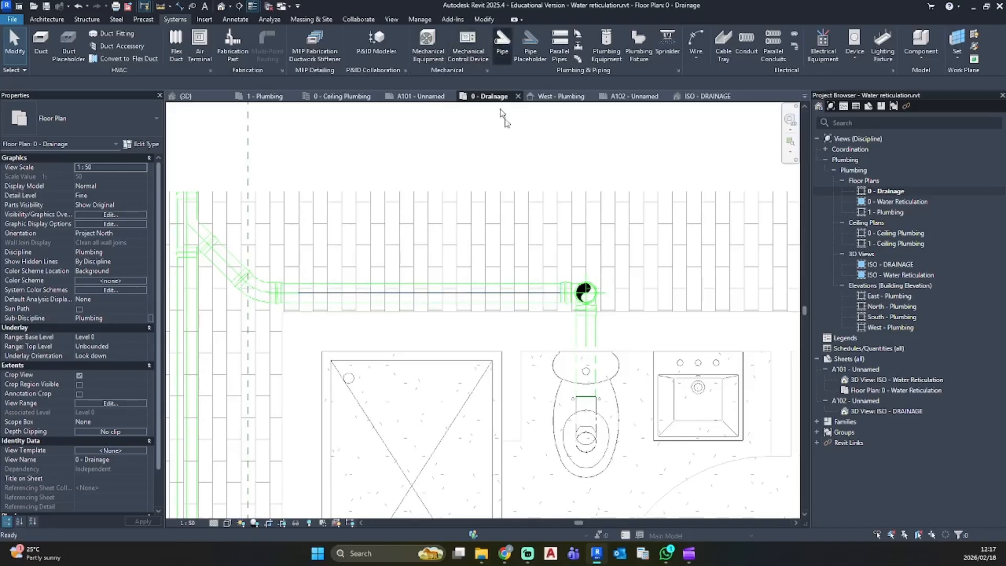
key("p")
key("i")
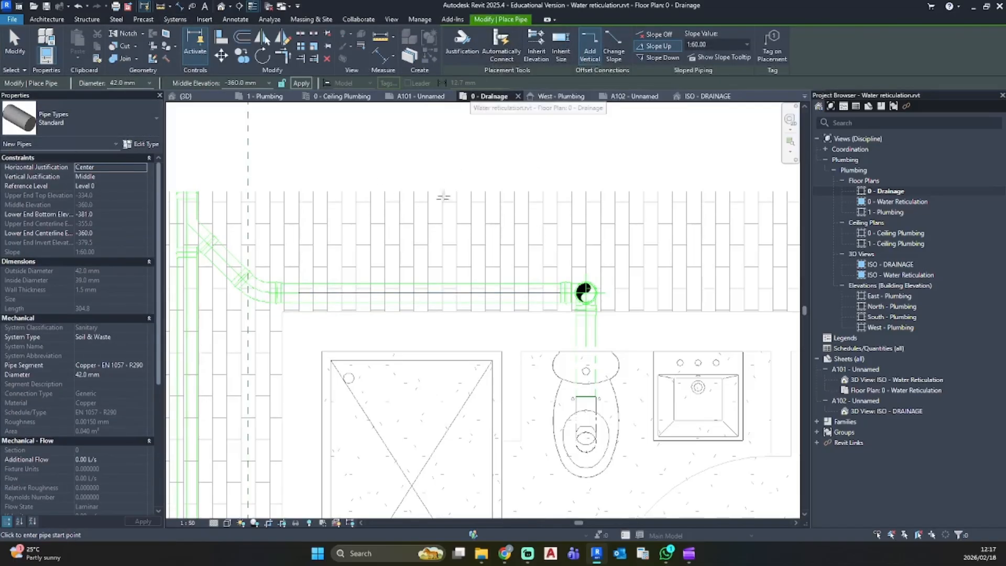
scroll(398, 265, "up", 2)
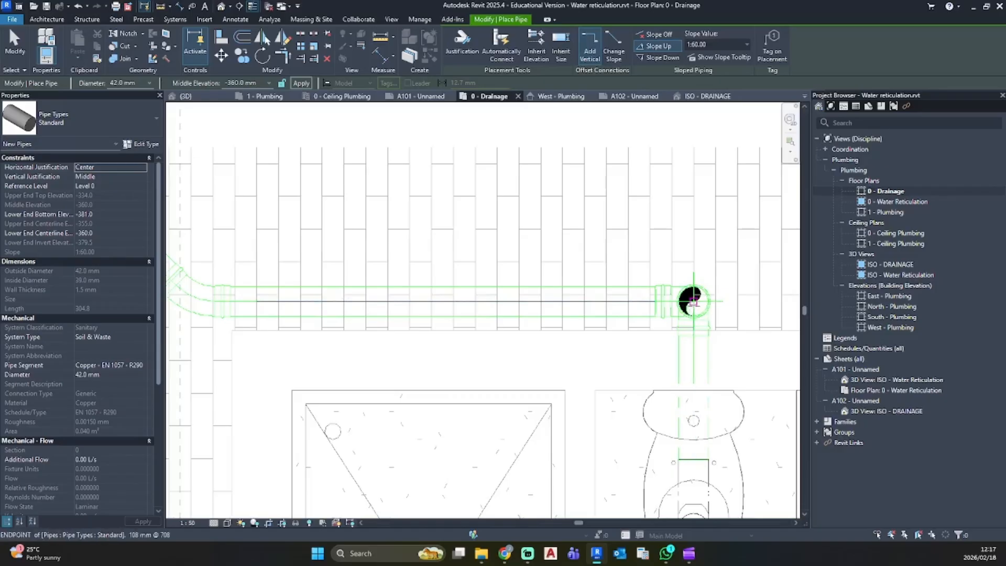
left_click(693, 301)
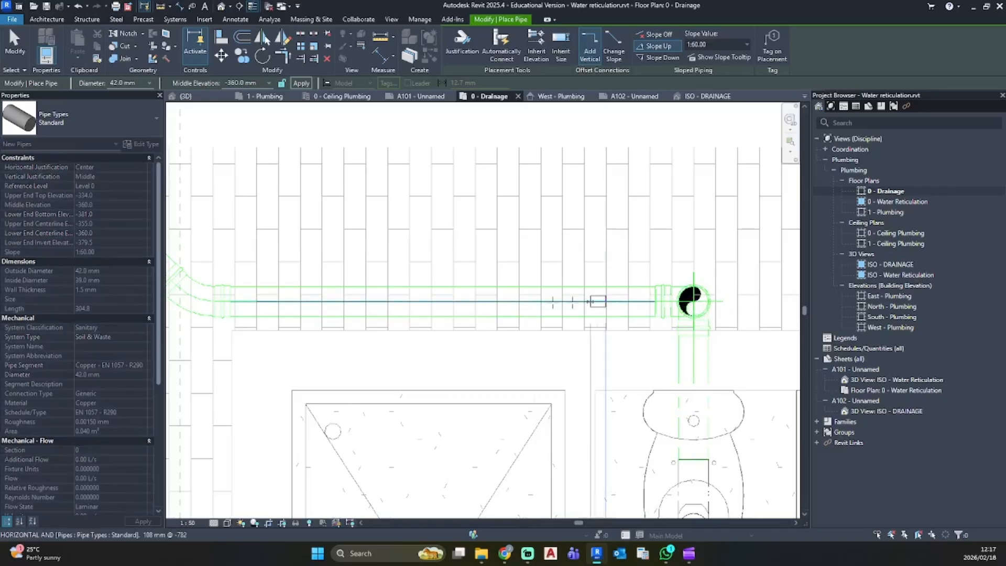
left_click(314, 301)
key("Escape")
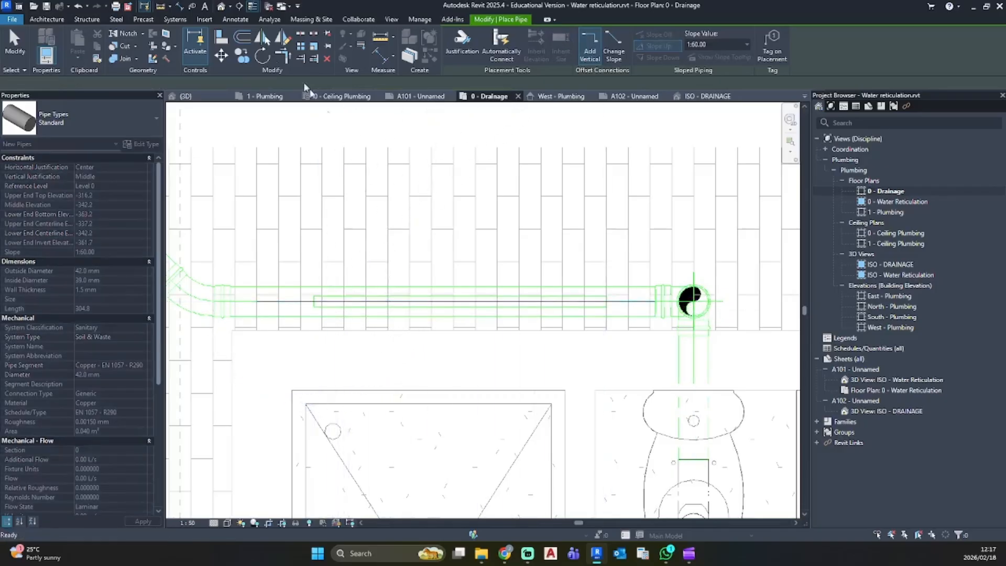
key("Escape")
Extend the near end of the new 42 mm pipe in the 3D view to connect it into the toilet's vertical stack
left_click(221, 6)
scroll(440, 298, "up", 8)
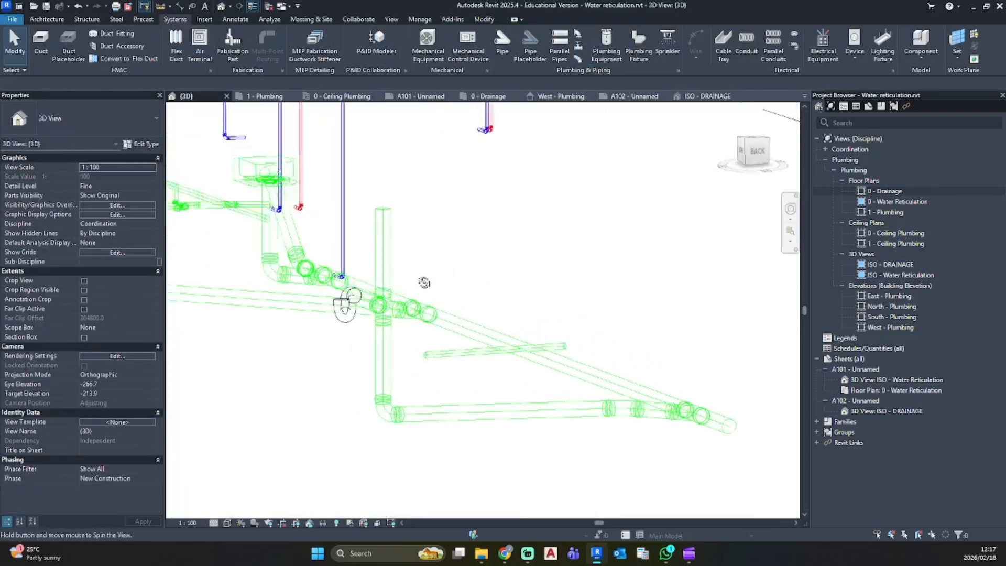
left_click(452, 378)
left_click_drag(449, 375, 373, 379)
left_click(544, 407)
scroll(548, 407, "down", 3)
middle_click_drag(548, 406, 564, 419, "shift")
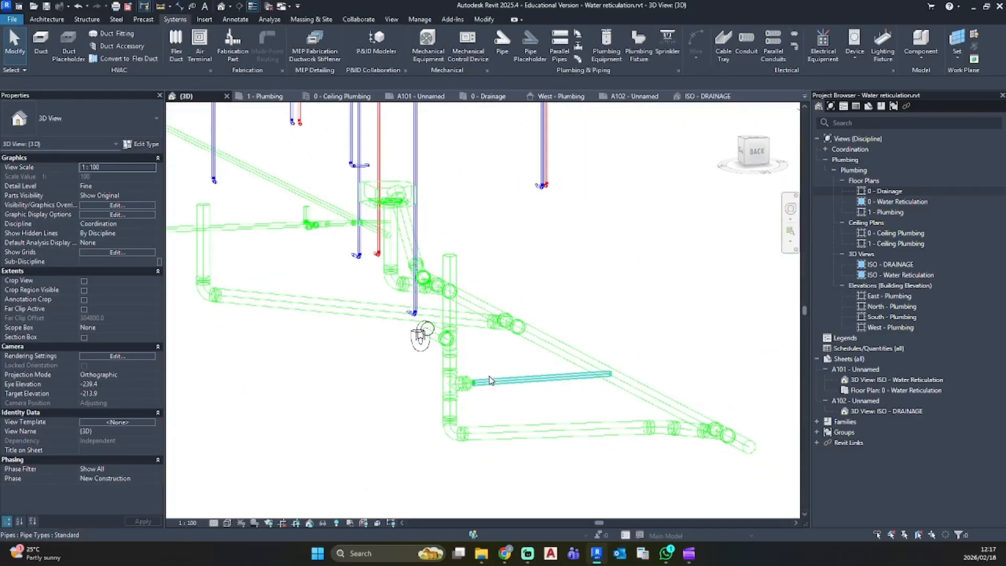
Try to shorten the 42 mm waste pipe's far end in the 0 - Drainage plan to line up with the shower outlet
middle_click_drag(504, 320, 691, 350, "shift")
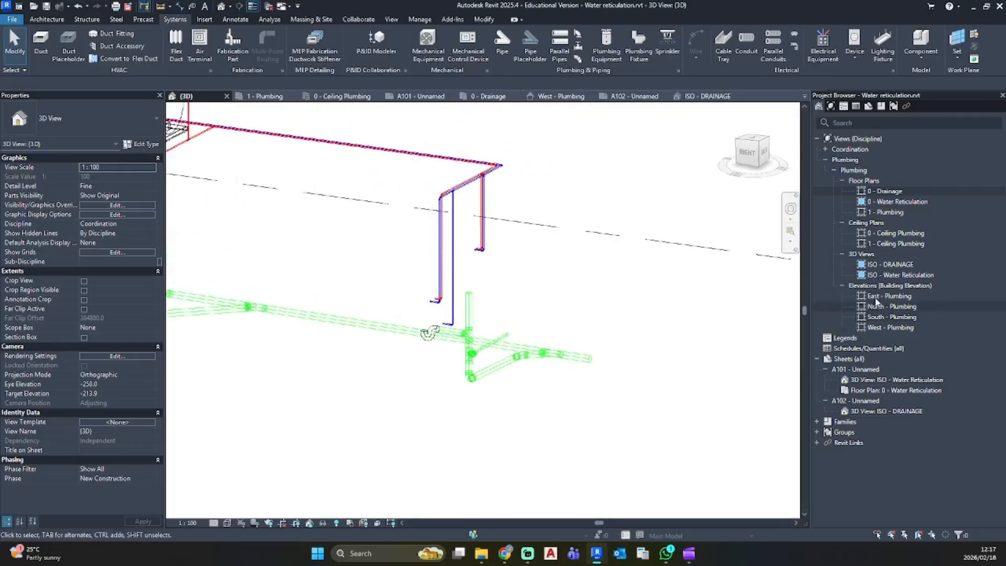
double_click(889, 191)
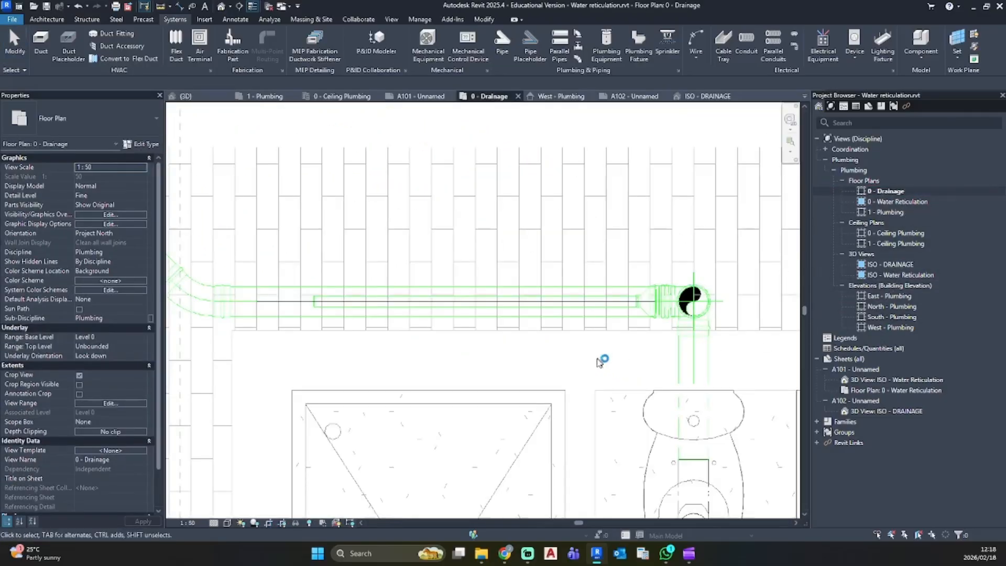
scroll(393, 298, "up", 5)
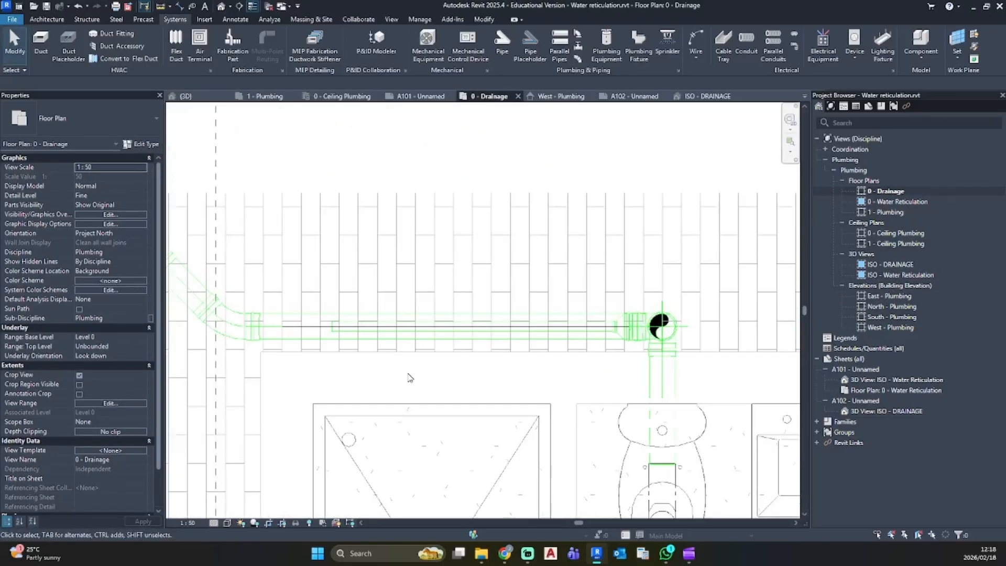
middle_click_drag(392, 357, 433, 321)
left_click(375, 295)
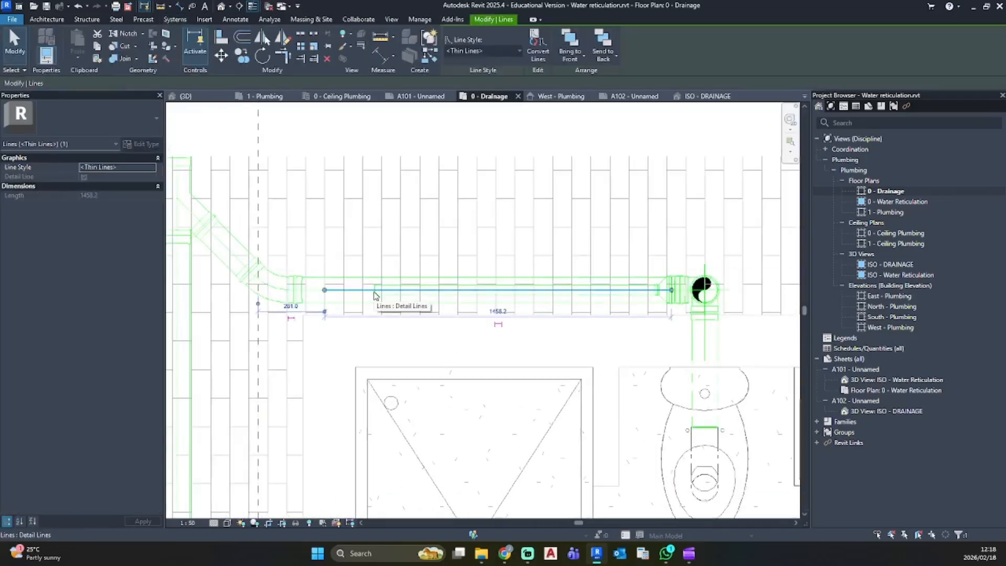
key("Escape")
left_click(375, 290)
scroll(375, 289, "up", 3)
left_click_drag(375, 289, 397, 288)
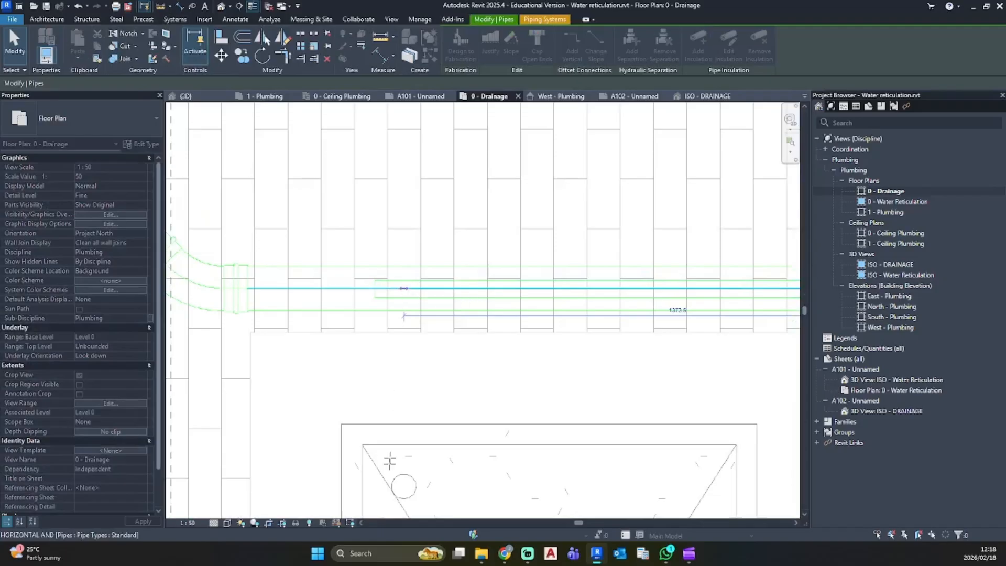
left_click_drag(389, 460, 390, 460)
key("Escape")
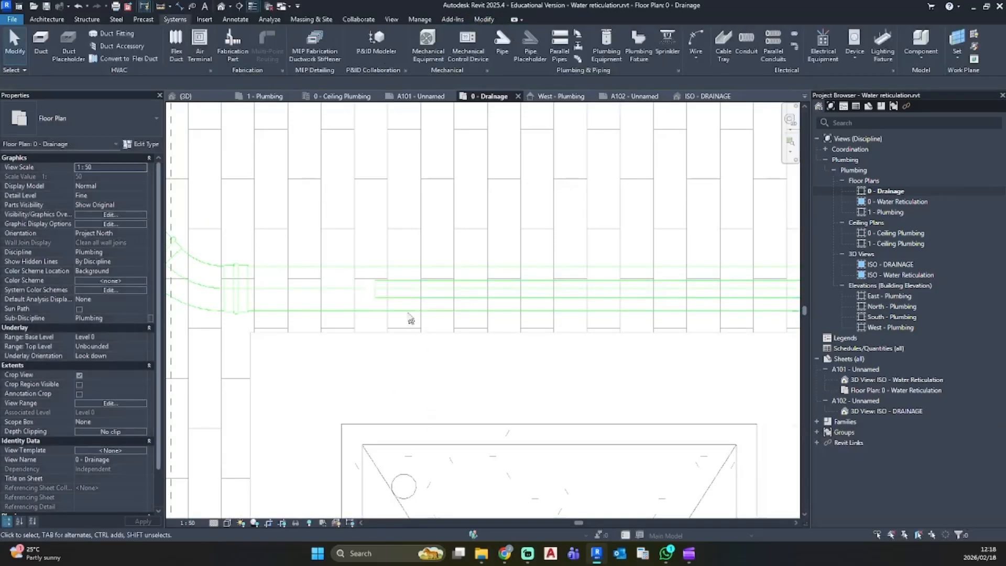
left_click(406, 289)
left_click_drag(375, 289, 406, 288)
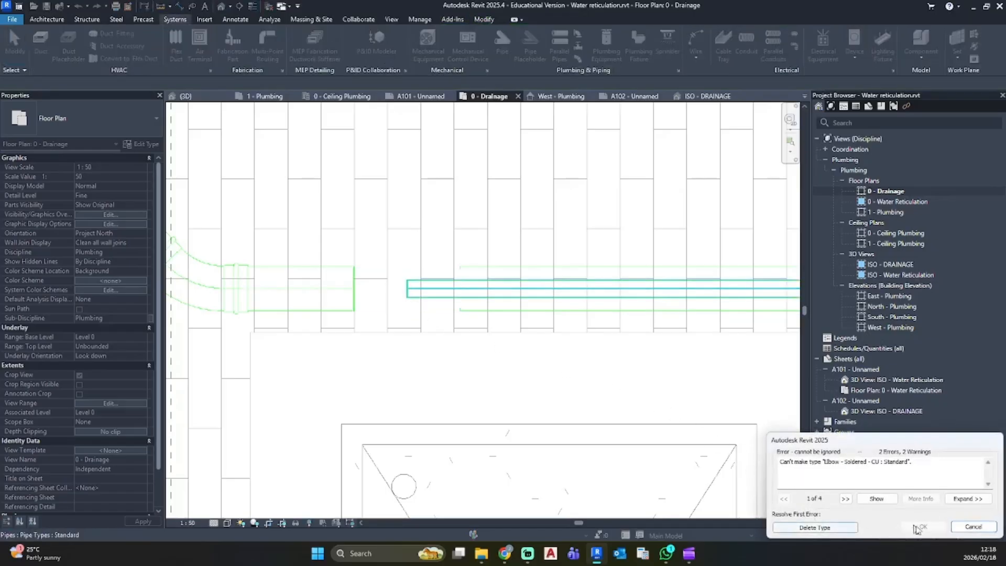
left_click(962, 529)
left_click(386, 287)
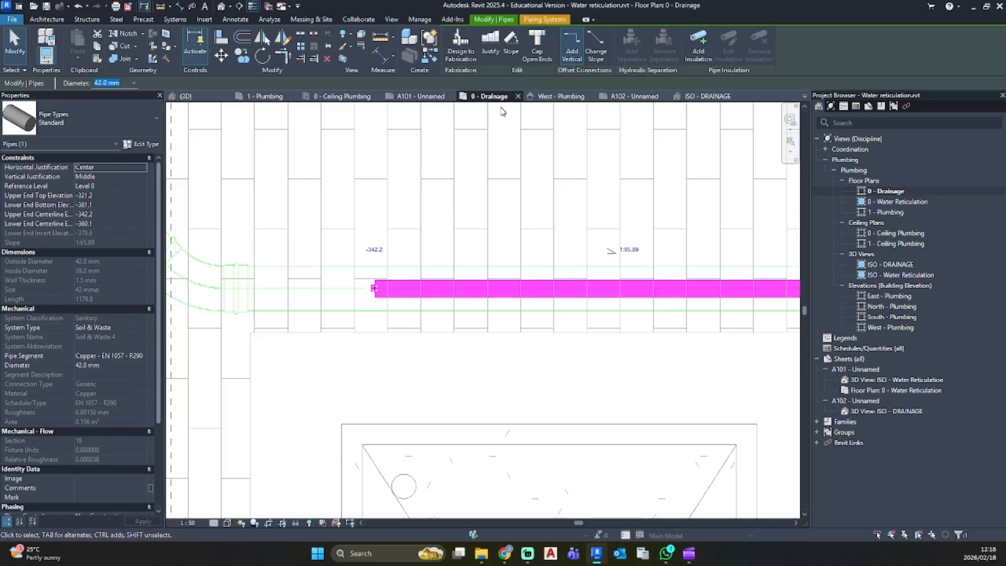
scroll(376, 282, "down", 3)
key("Escape")
scroll(392, 309, "down", 2)
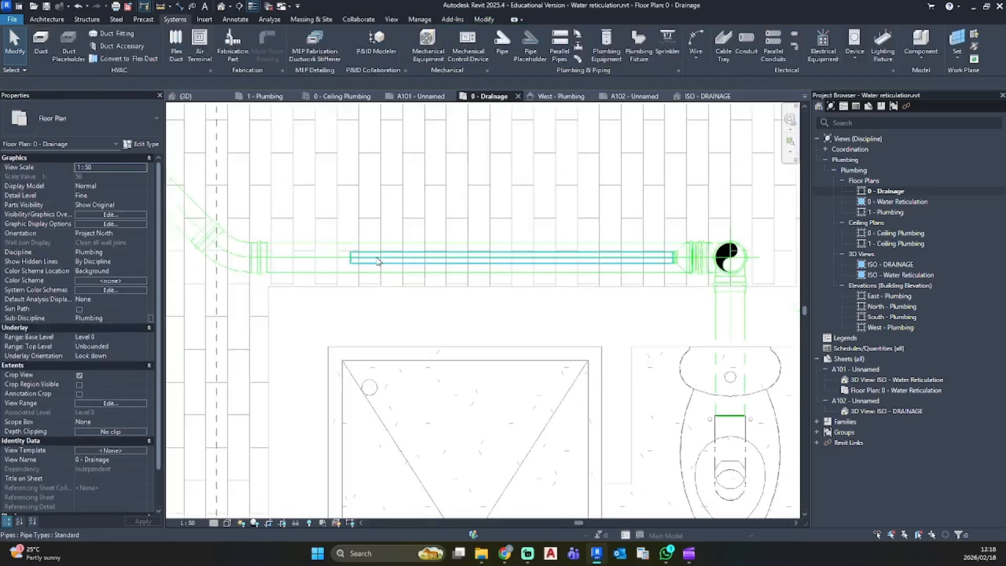
Draw a 42 mm pipe at 0 mm elevation from the shower outlet straight to the waste pipe's line, sloping down at 1:60
left_click(378, 260)
key("c")
key("s")
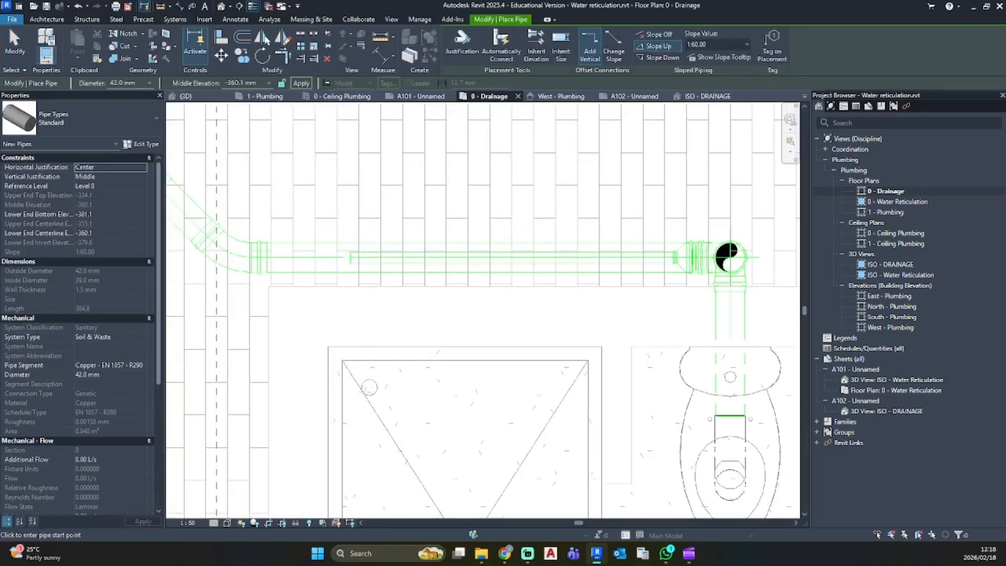
scroll(369, 389, "up", 4)
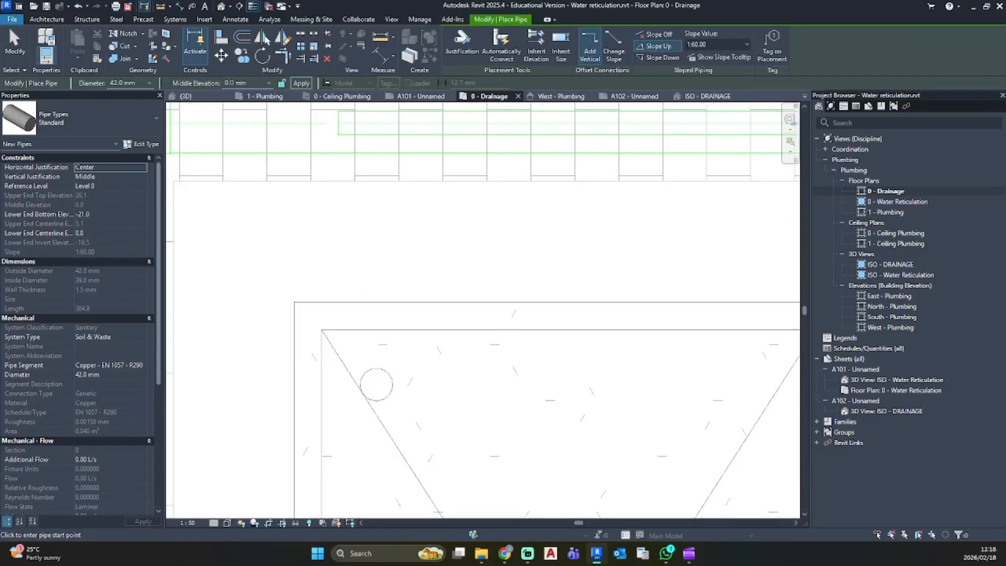
left_click(375, 384)
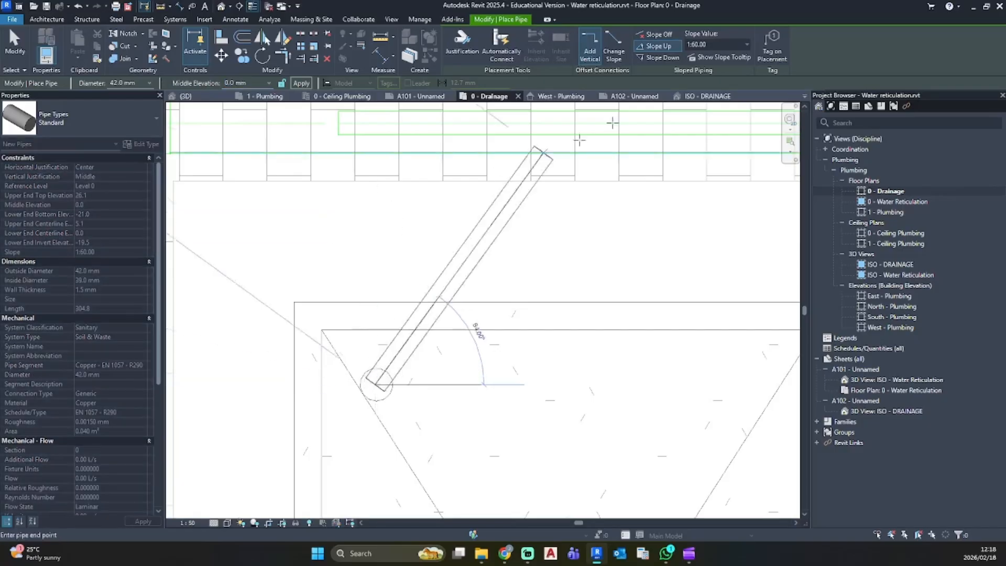
key("Escape")
left_click(661, 58)
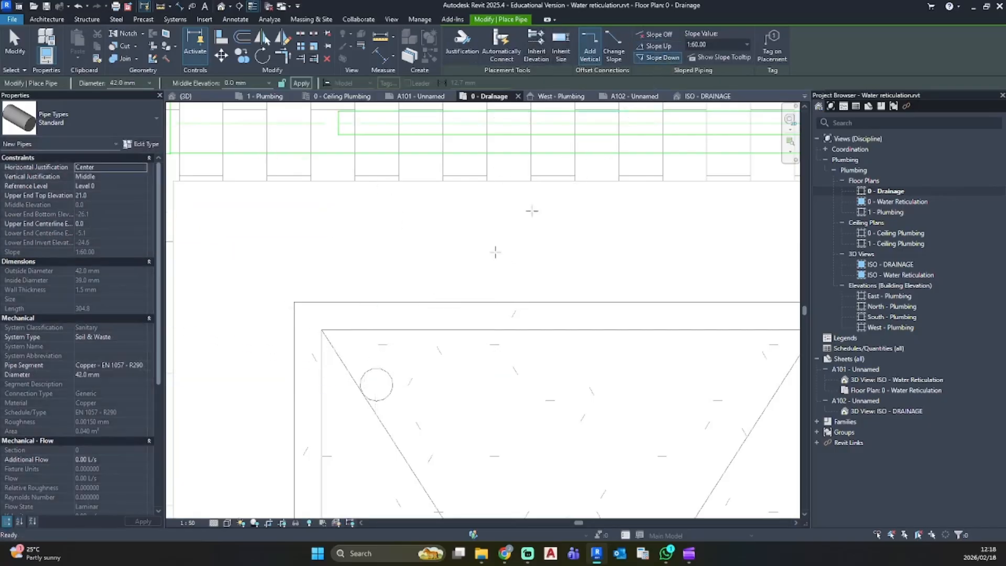
left_click(376, 385)
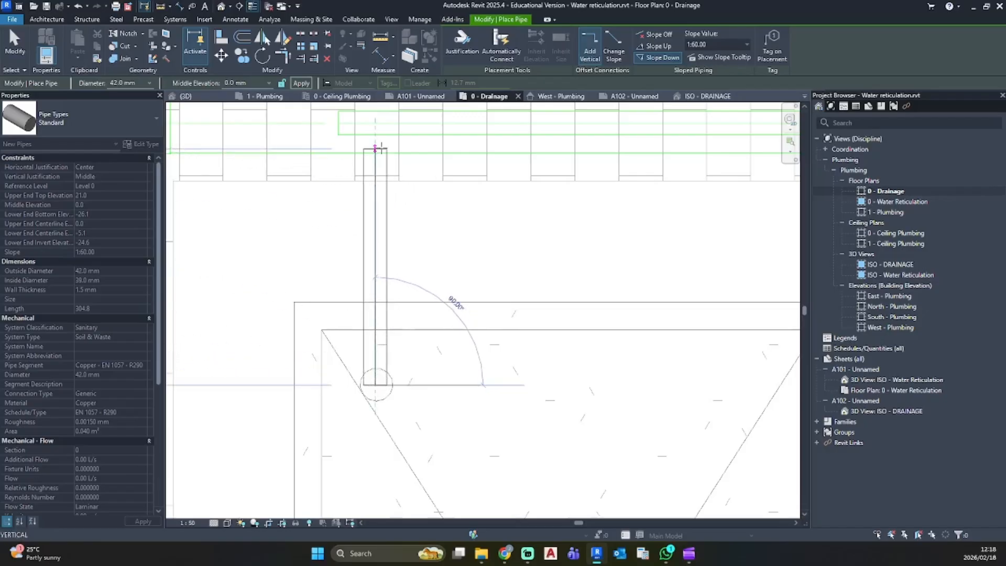
left_click(378, 170)
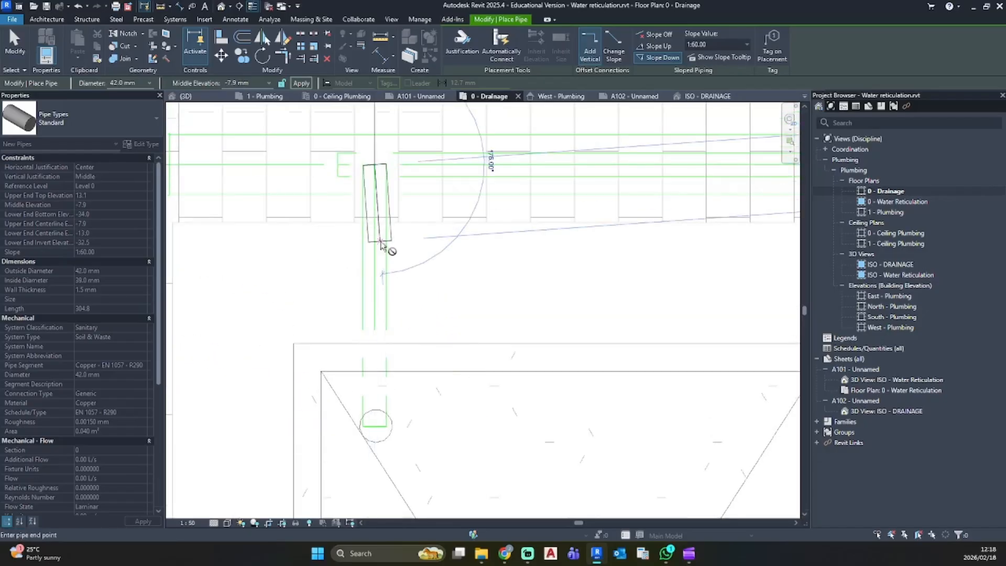
key("Escape")
Inspect the new shower pipe and its position above the 42 mm waste pipe in the 3D view
left_click(221, 6)
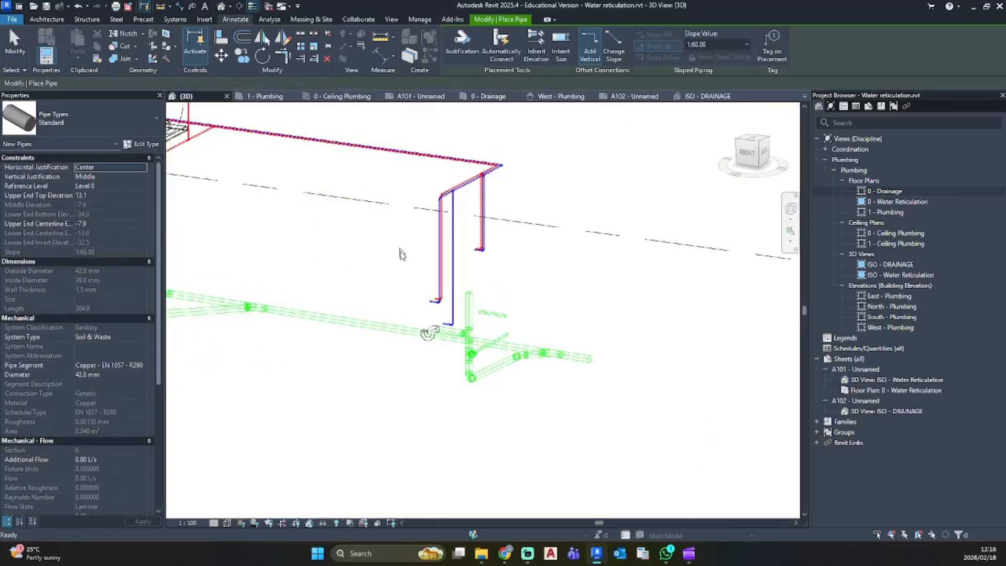
middle_click_drag(547, 353, 486, 316, "shift")
key("Escape")
scroll(546, 348, "up", 7)
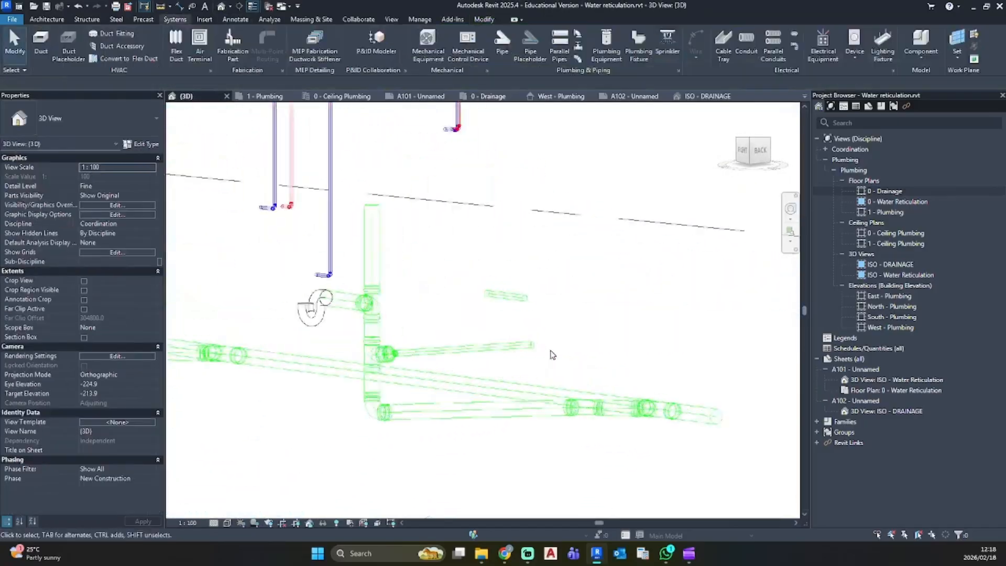
left_click(510, 259)
left_click_drag(512, 257, 521, 257)
middle_click_drag(526, 309, 554, 283, "shift")
left_click(548, 400)
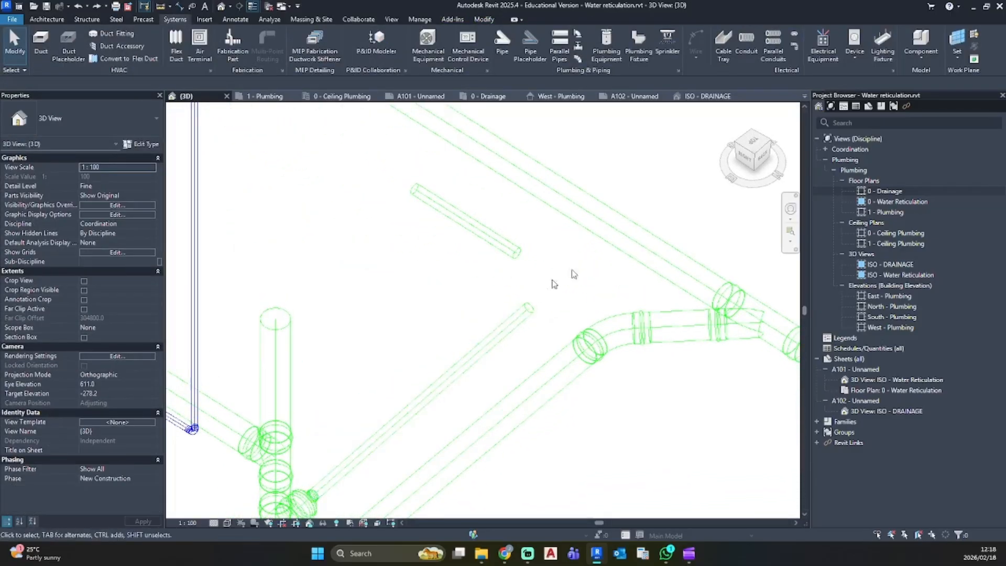
Add a vertical 42 mm drop from the outer end of the shower pipe down to -300 mm in the 0 - Drainage plan
double_click(875, 193)
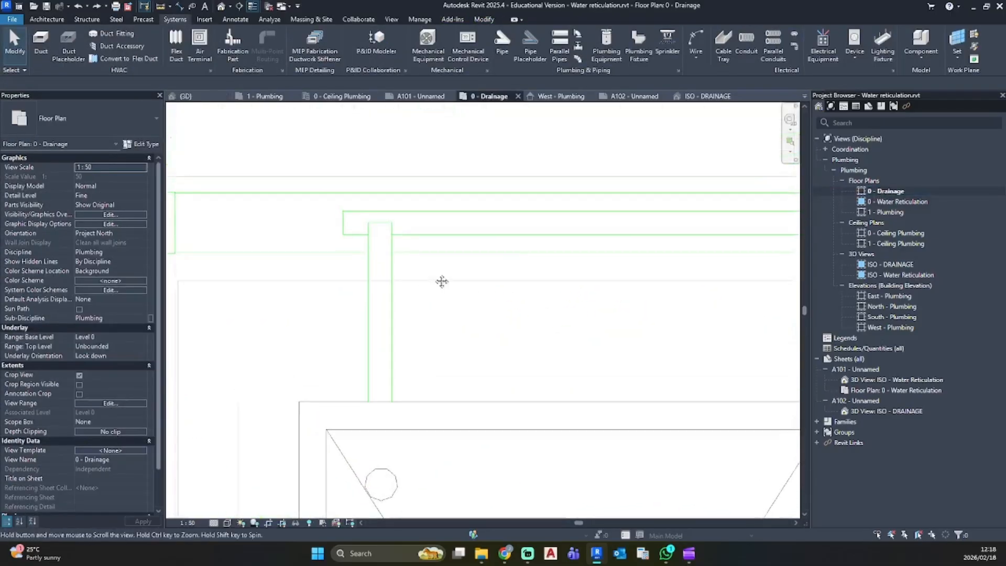
left_click(501, 42)
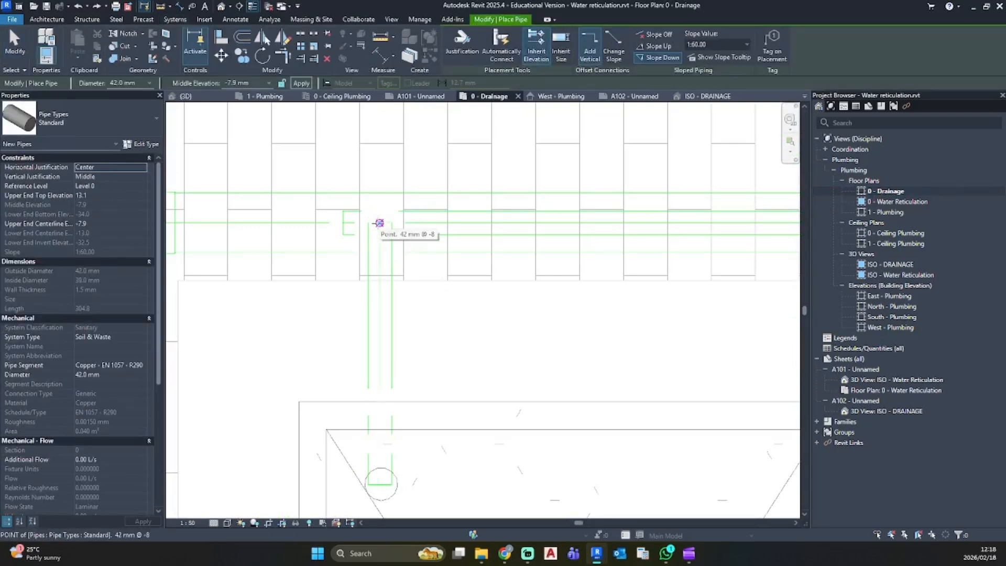
left_click(379, 222)
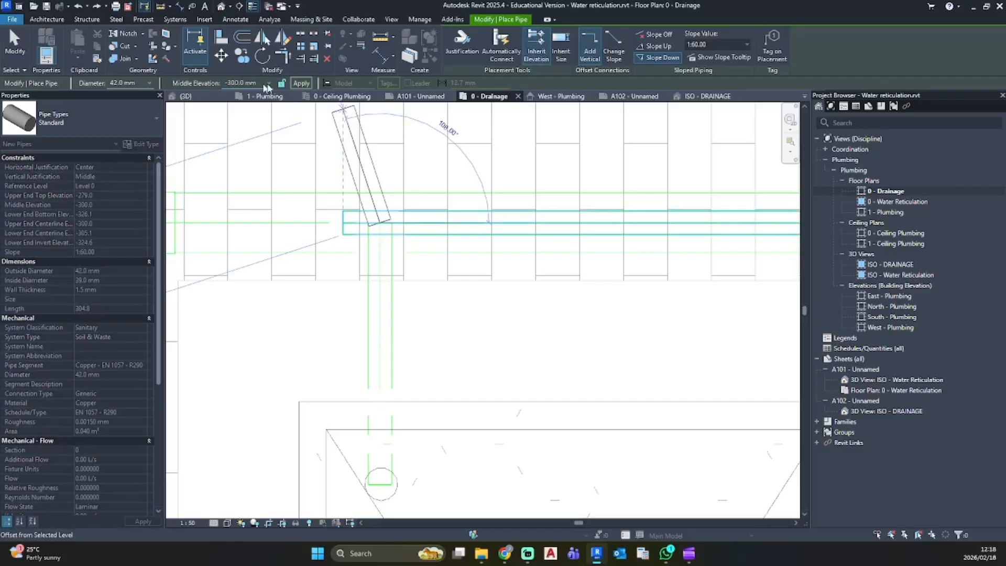
key("Escape")
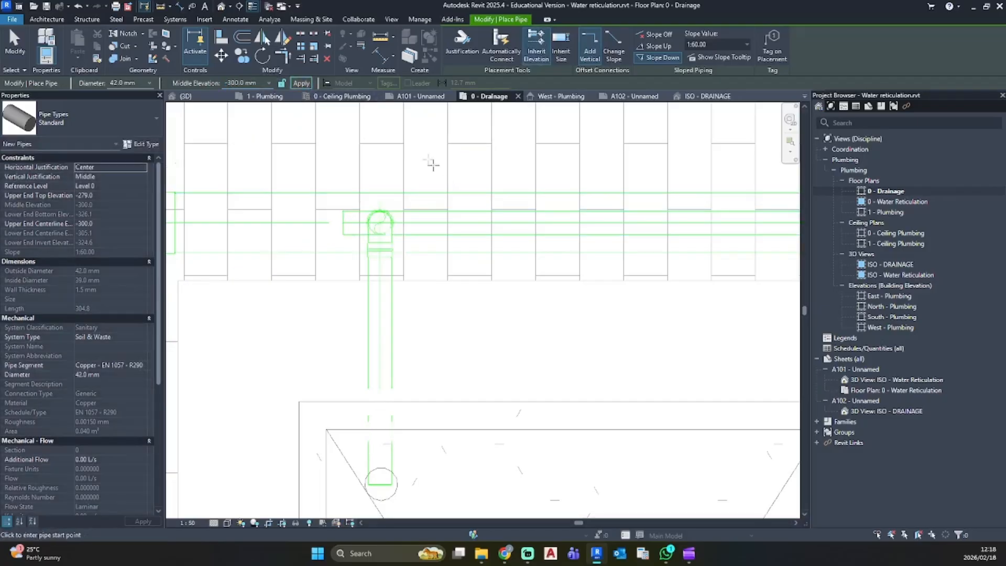
Extend the vertical shower drop in the 3D view down into the 42 mm waste pipe to connect them
left_click(223, 8)
middle_click_drag(320, 210, 433, 215, "shift")
key("Escape")
scroll(541, 312, "up", 5)
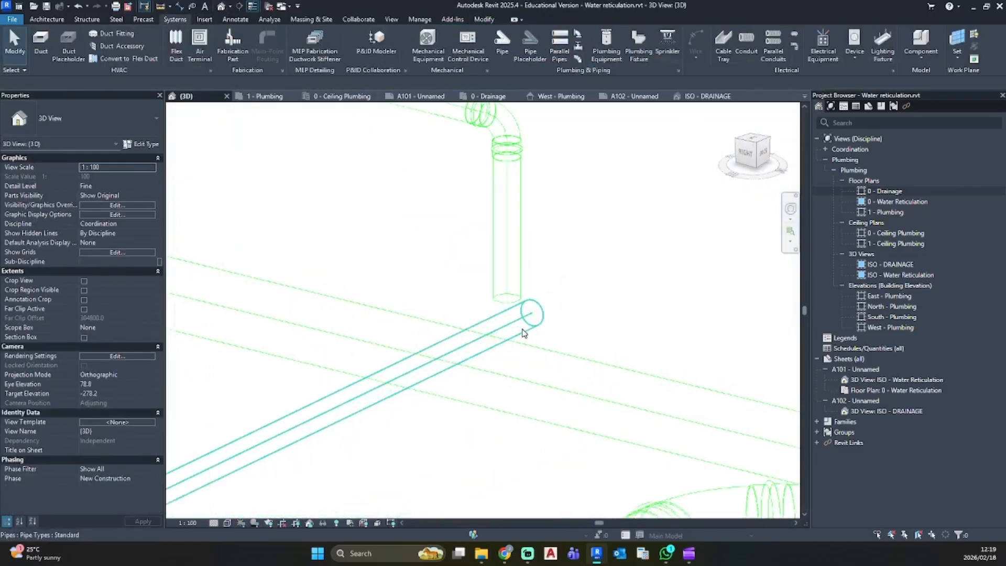
left_click(539, 313)
middle_click_drag(540, 314, 648, 355, "shift")
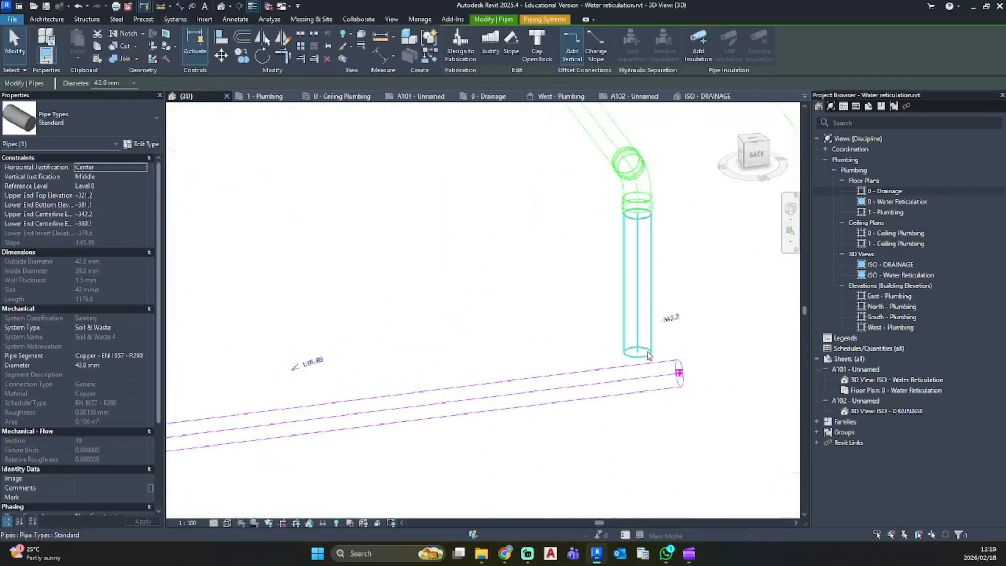
left_click_drag(641, 351, 638, 377)
key("Escape")
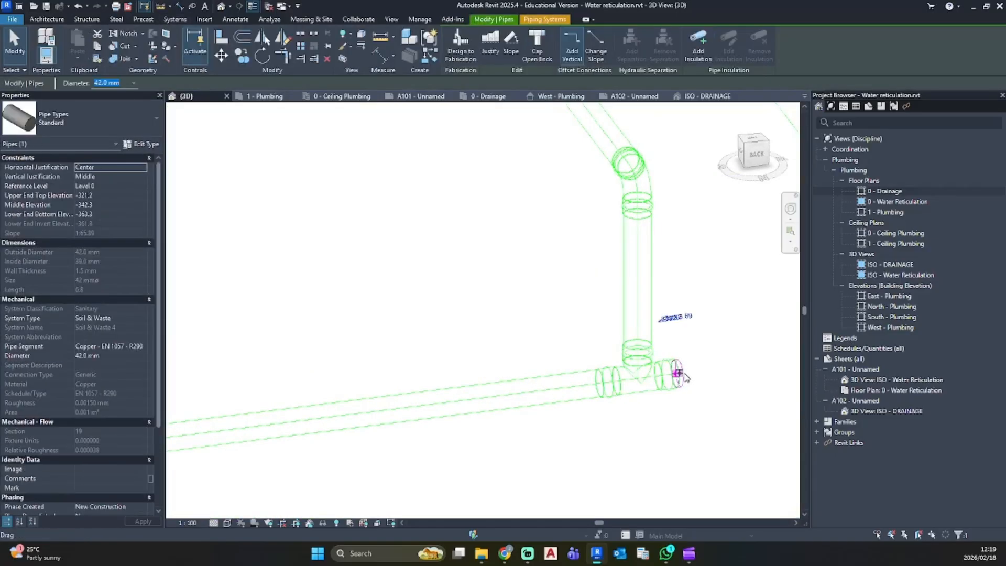
Delete the leftover pipe stub and the tee below the drop, and extend the waste pipe's end directly beneath the drop
key("Delete")
left_click(625, 384)
key("Delete")
left_click(601, 384)
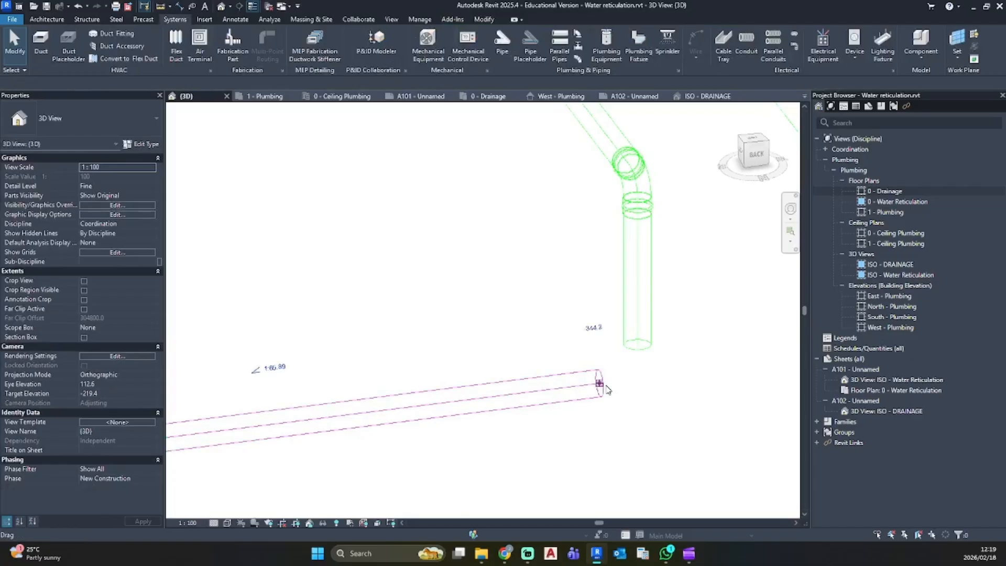
left_click_drag(600, 383, 642, 385)
left_click(673, 397)
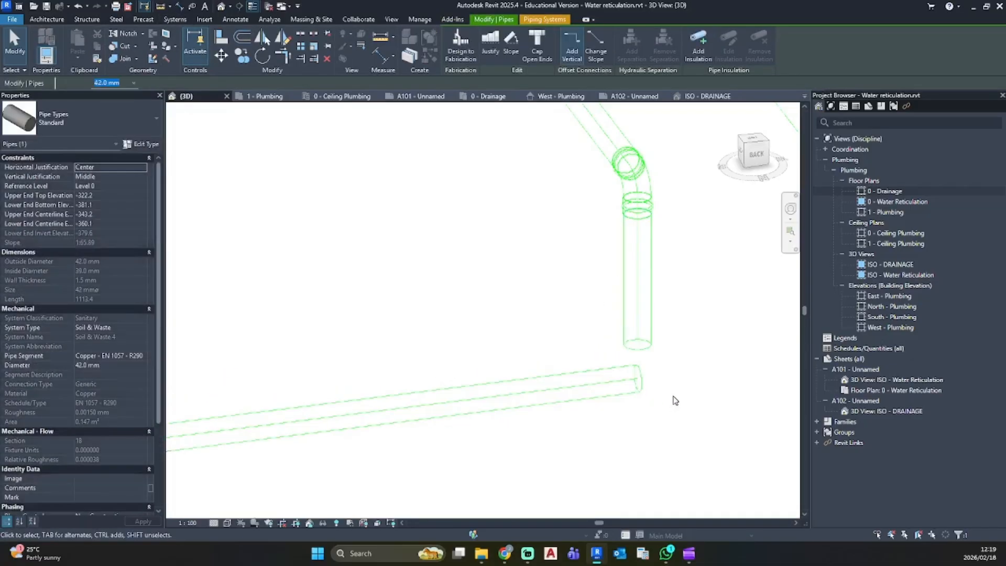
Extend the vertical drop's lower end to the end of the 42 mm waste pipe so an elbow joins them
left_click(643, 343)
left_click_drag(638, 345, 637, 378)
scroll(669, 386, "down", 3)
middle_click_drag(668, 386, 407, 337, "shift")
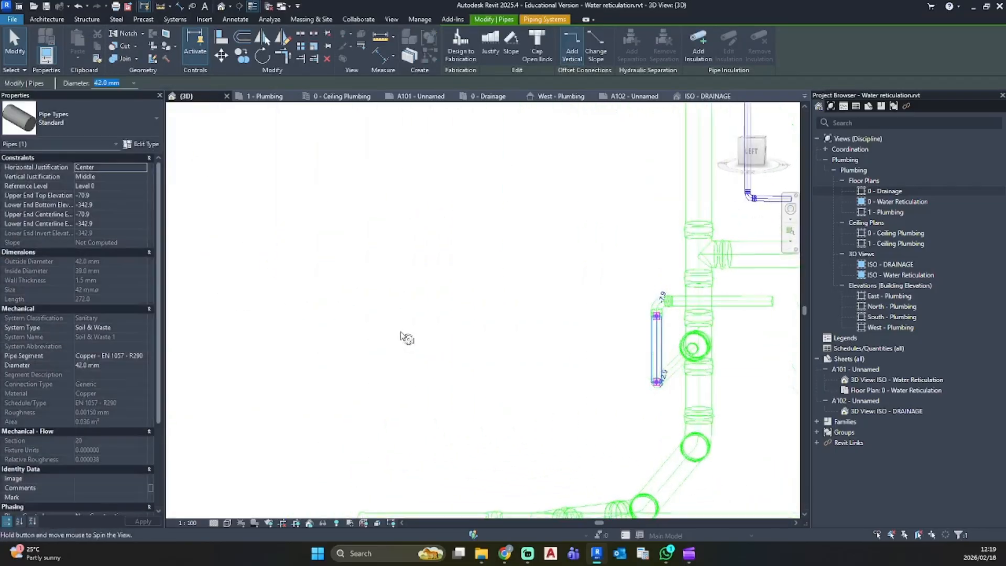
left_click(409, 338)
scroll(610, 391, "up", 3)
scroll(691, 409, "up", 1)
middle_click_drag(692, 408, 447, 292)
scroll(419, 301, "up", 1)
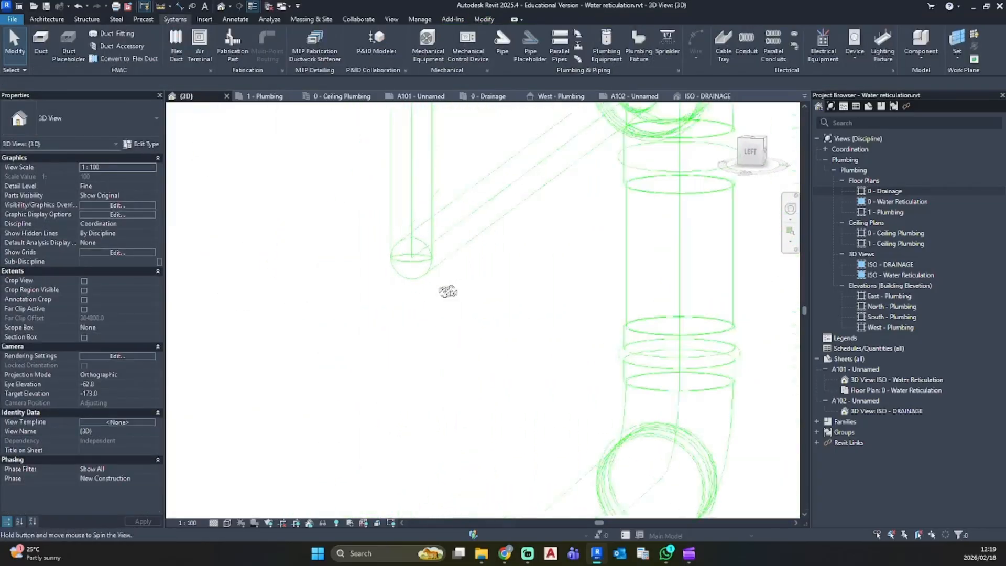
scroll(413, 235, "up", 1)
left_click(412, 262)
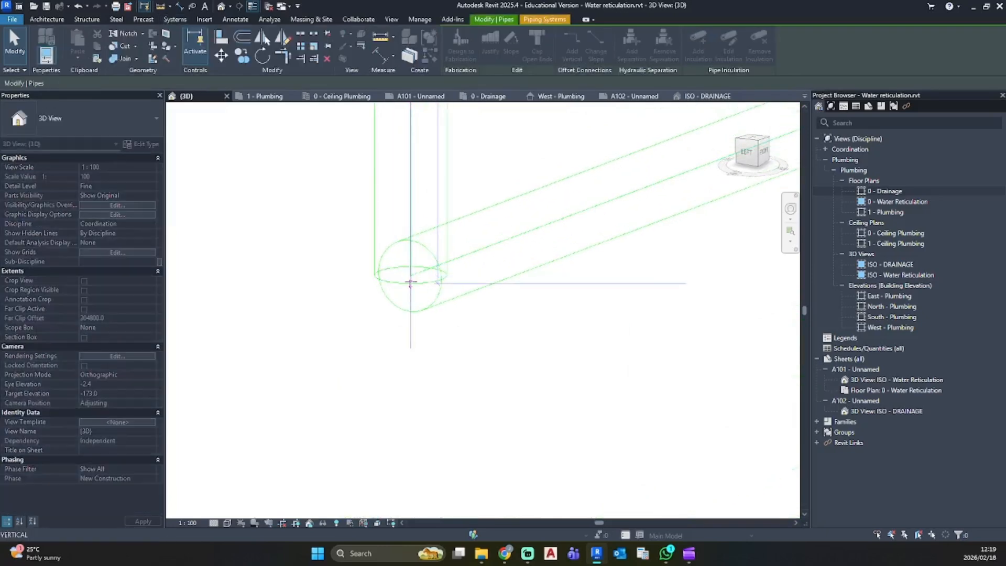
left_click_drag(411, 284, 411, 276)
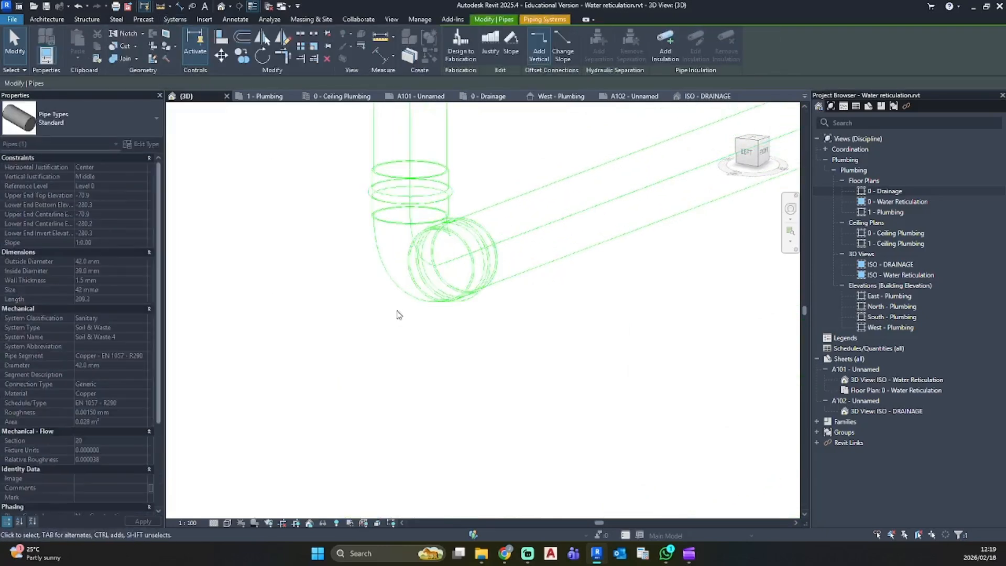
left_click(392, 315)
Examine the complete shower branch and its reducer at the toilet stack in the 3D view
scroll(383, 318, "down", 6)
scroll(362, 322, "down", 3)
middle_click_drag(353, 321, 595, 369, "shift")
middle_click_drag(325, 325, 372, 332, "shift")
scroll(369, 331, "up", 4)
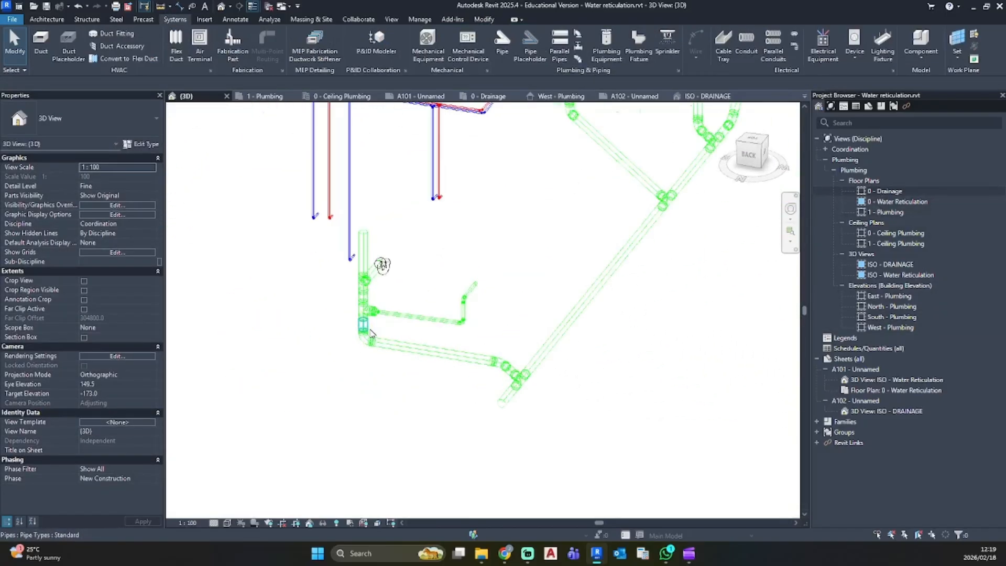
left_click(375, 312)
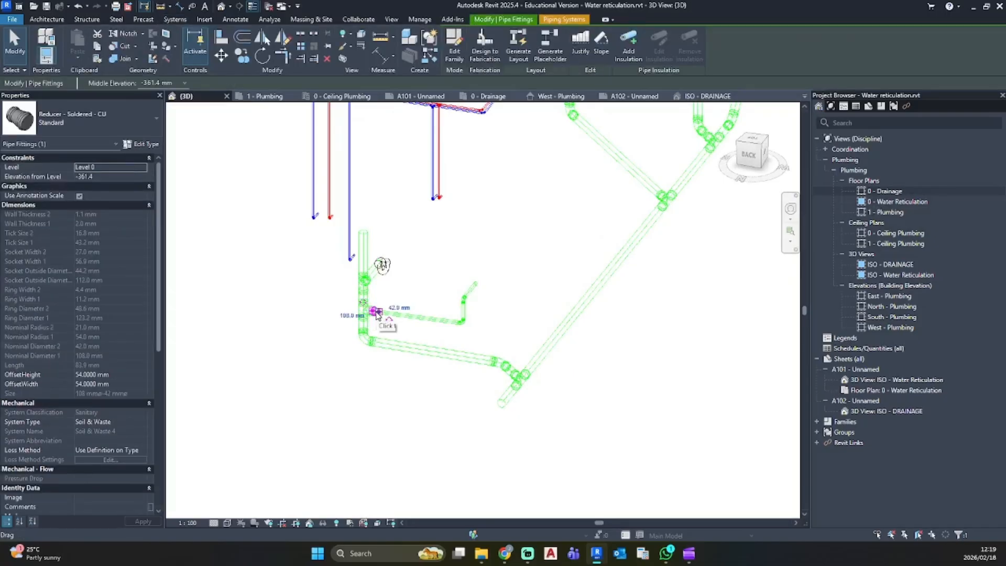
key("Escape")
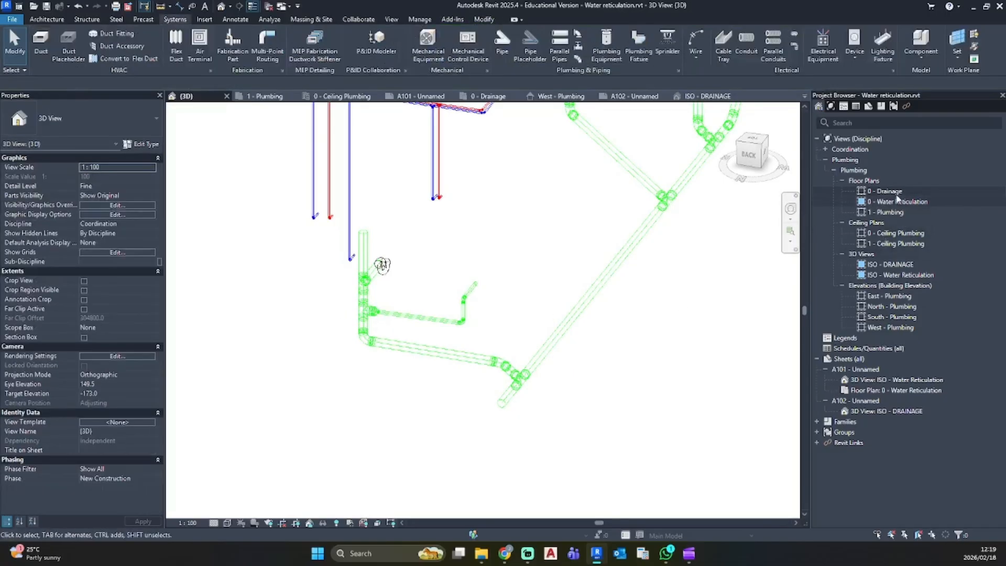
Open the 0 - Drainage floor plan and start a pipe matching the shower's 42 mm waste pipe, with a 1:60 upward slope
double_click(893, 193)
scroll(398, 322, "down", 3)
scroll(600, 369, "down", 1)
middle_click_drag(600, 369, 327, 308)
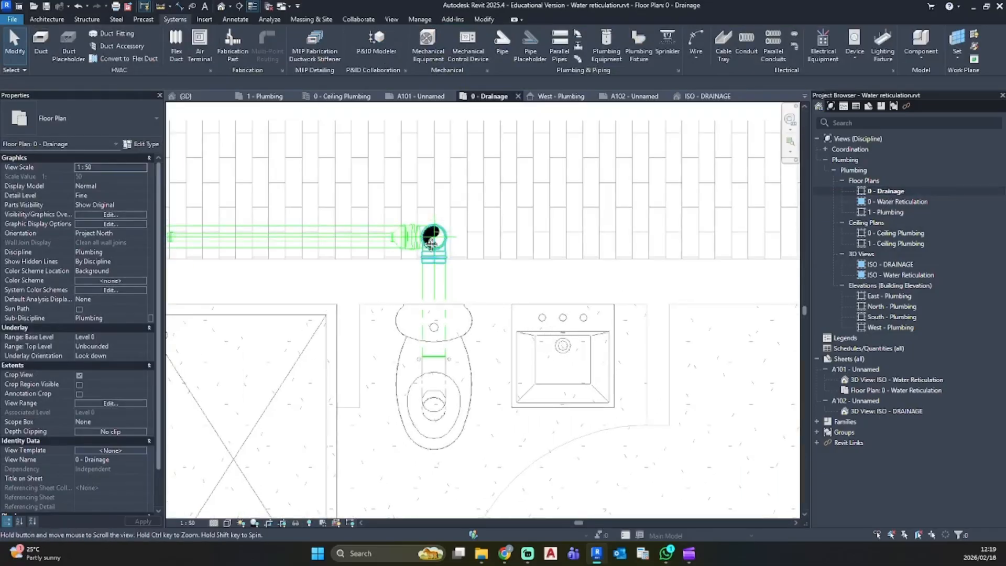
middle_click_drag(431, 242, 399, 289)
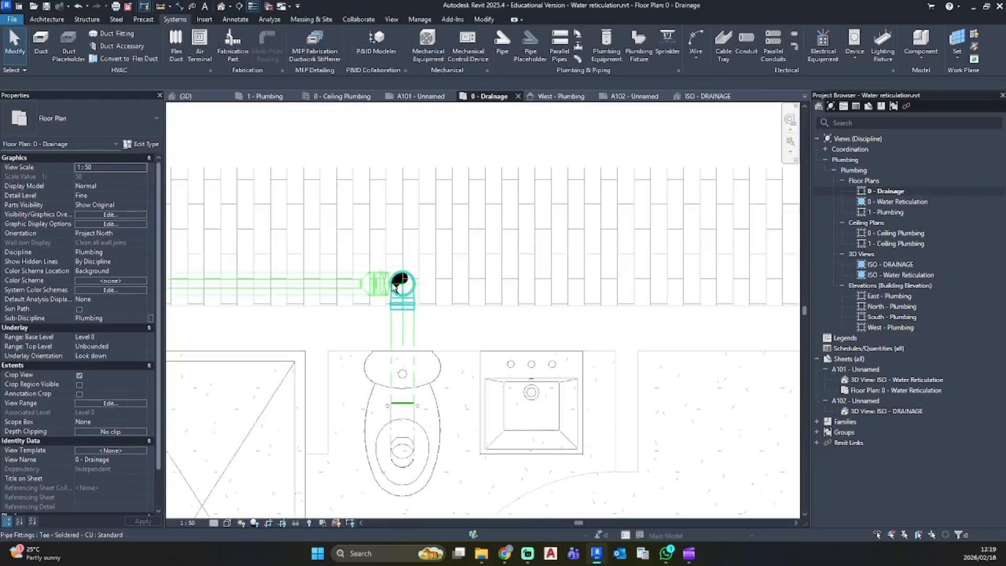
left_click(332, 286)
key("c")
key("s")
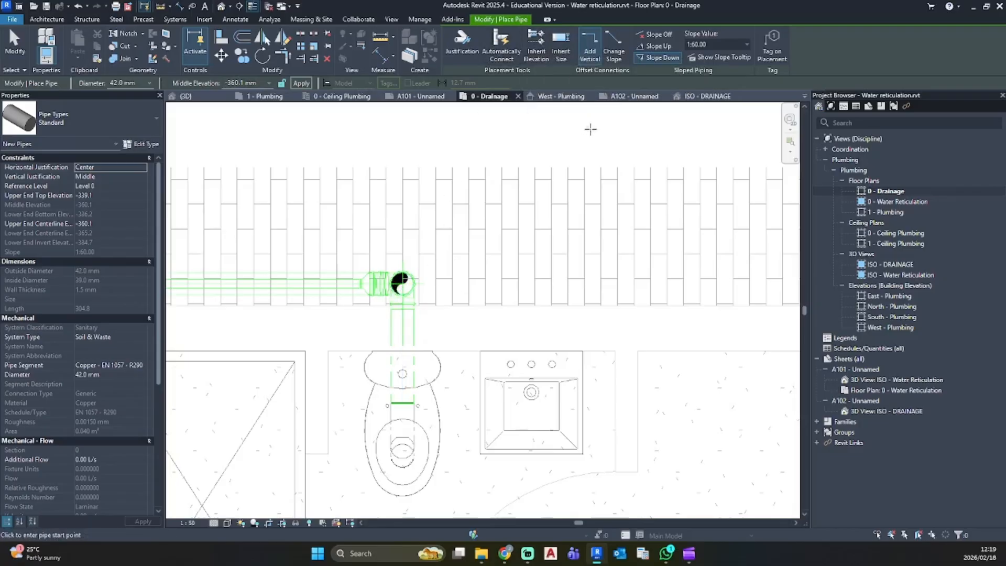
left_click(655, 46)
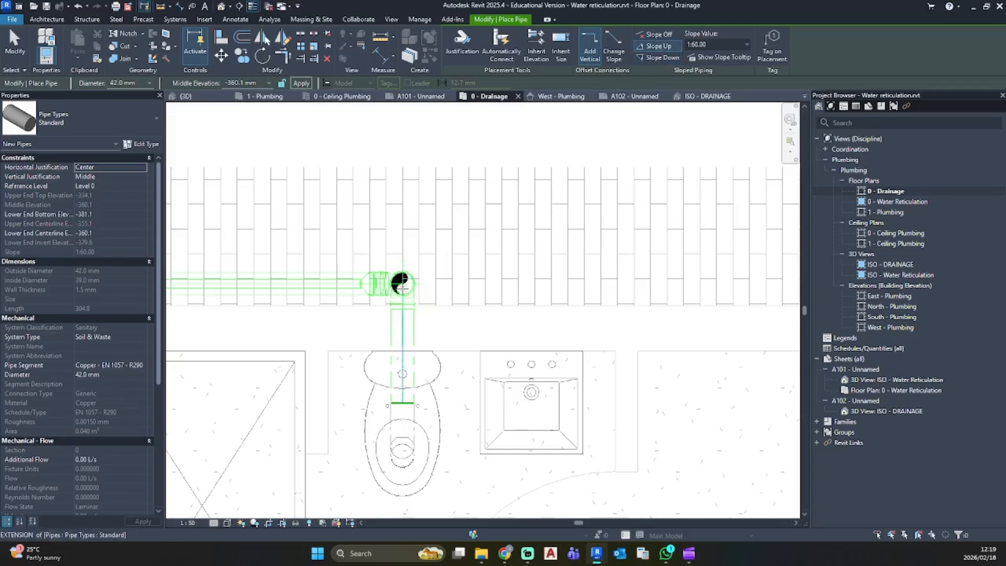
Try to draw the sloped 42 mm pipe from the centre of the toilet stack toward the basin side
left_click(402, 284)
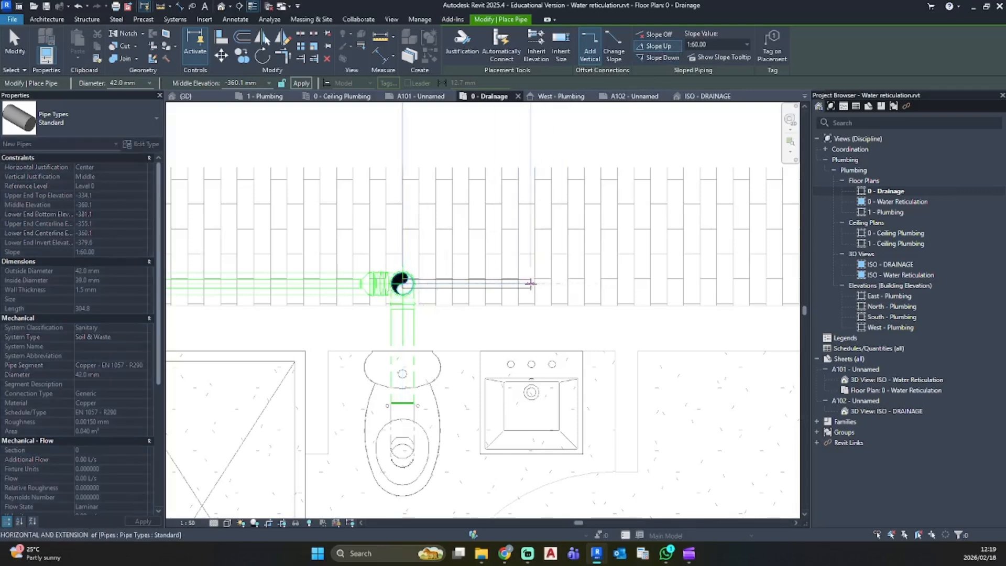
left_click(530, 283)
key("Escape")
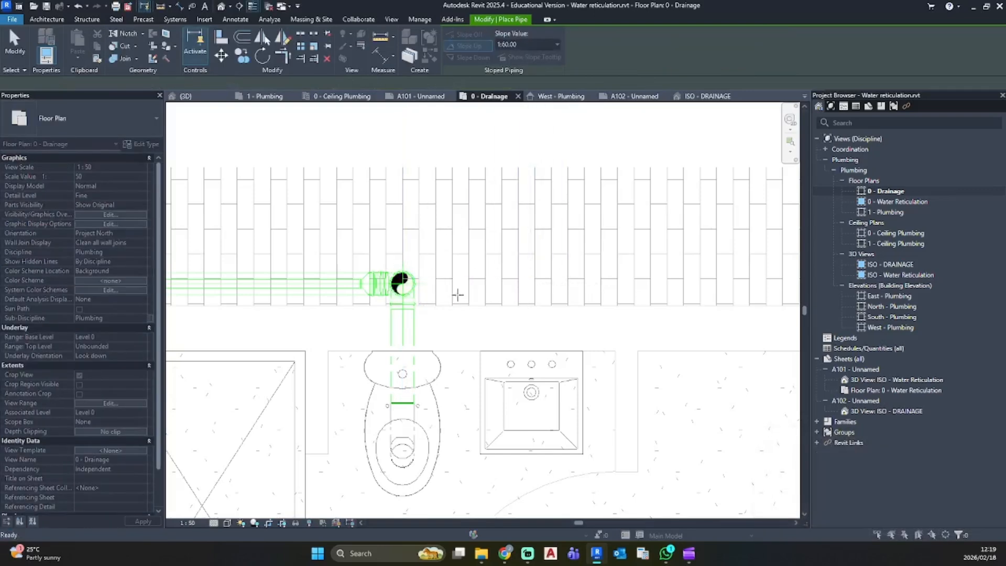
Turn on automatic connection and draw a sloped 42 mm pipe about 460 mm long from beside the toilet stack toward the basin
left_click(493, 51)
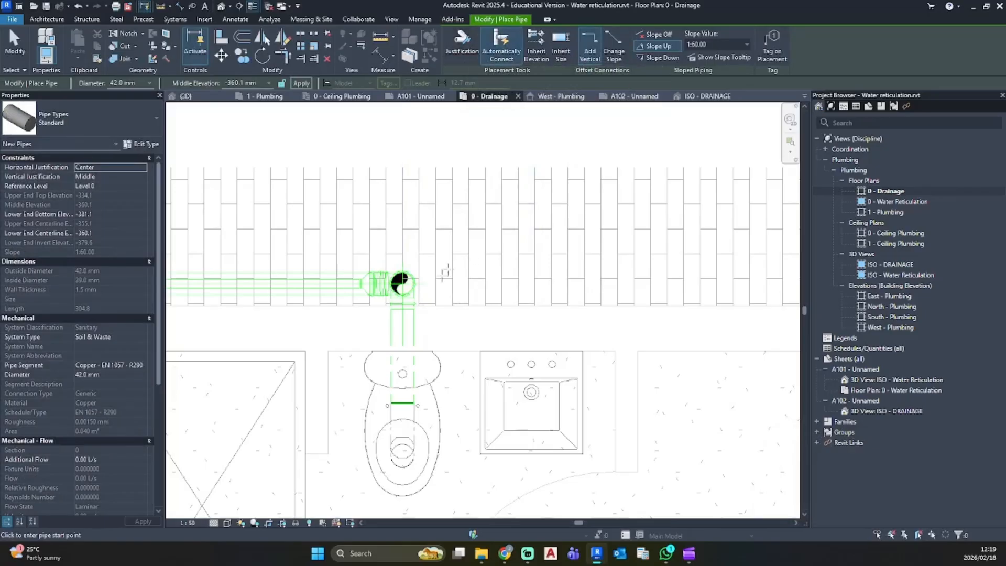
left_click(429, 284)
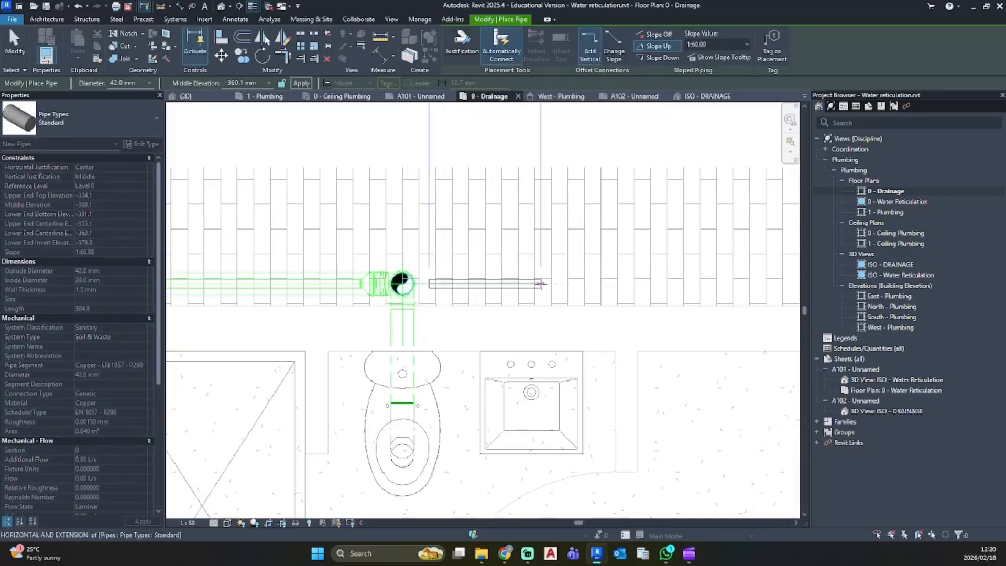
key("Escape")
key("Escape")
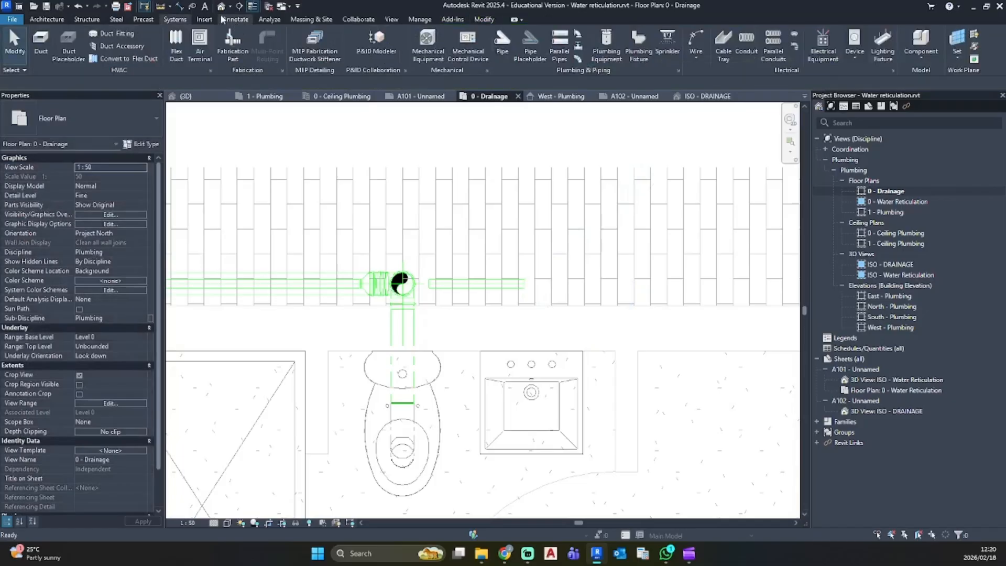
In the 3D view, extend the new 42 mm pipe's lower end into the tee on the toilet stack
left_click(221, 6)
middle_click_drag(498, 352, 555, 260, "shift")
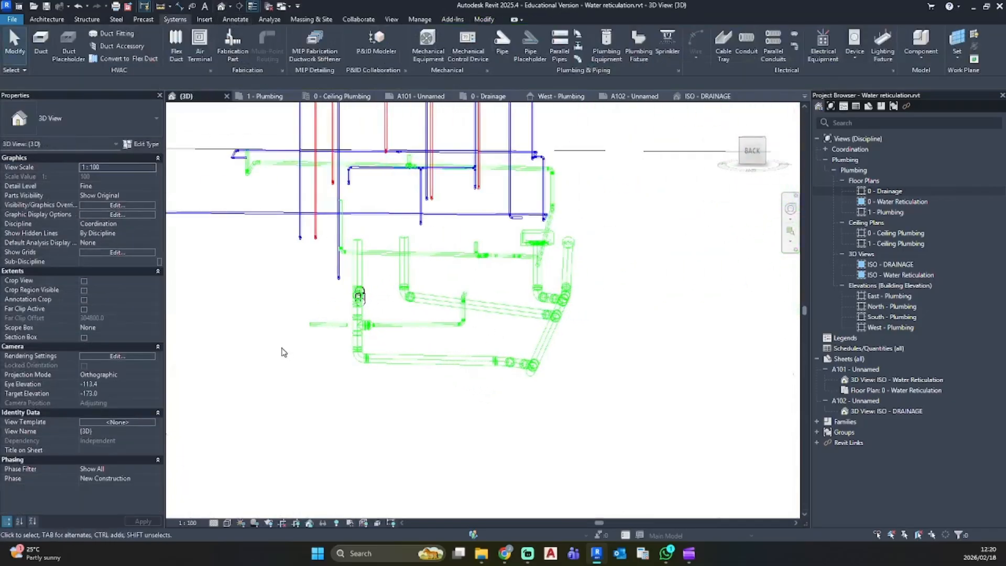
scroll(309, 335, "up", 4)
left_click(501, 286)
left_click(84, 120)
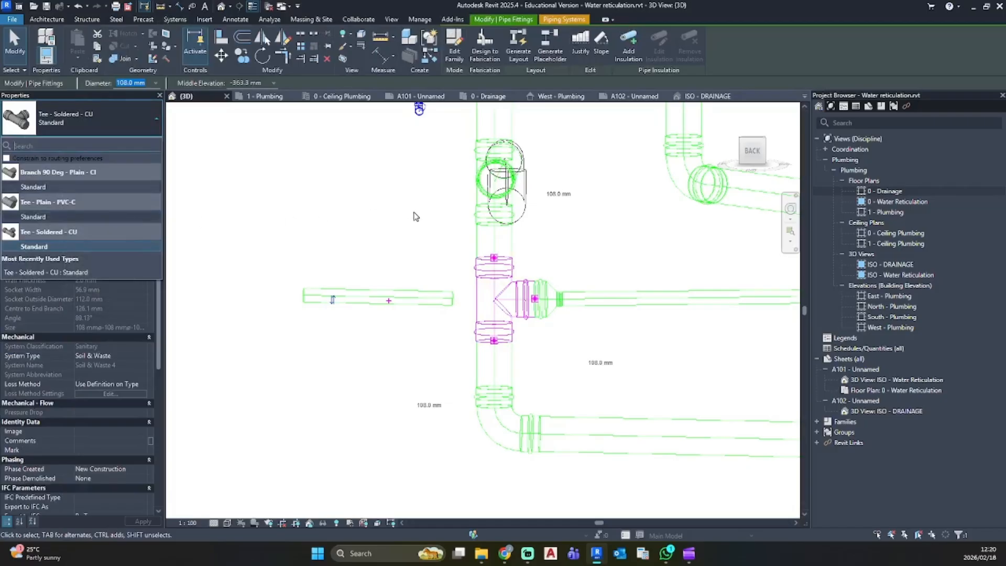
left_click(409, 222)
left_click(433, 302)
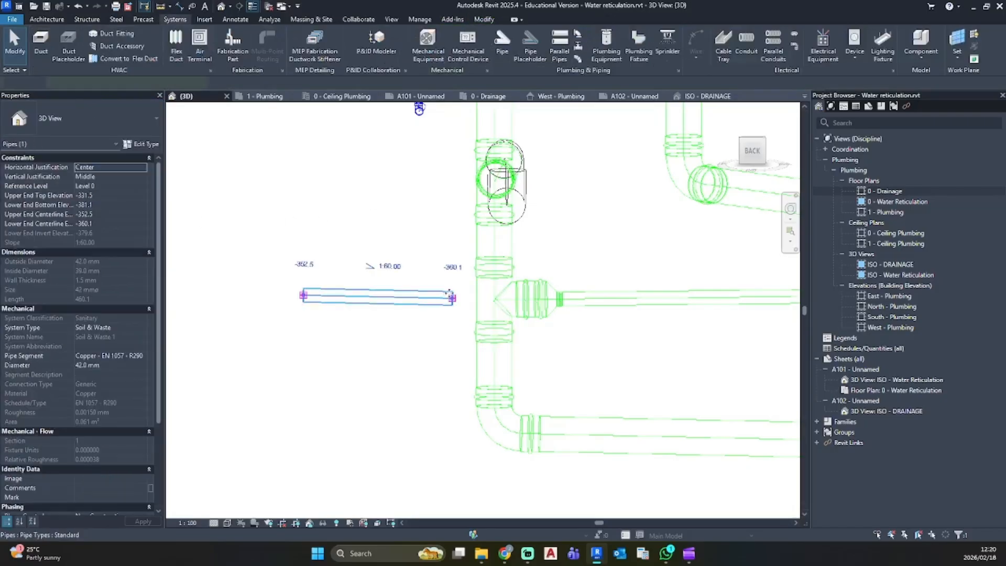
left_click_drag(453, 299, 485, 299)
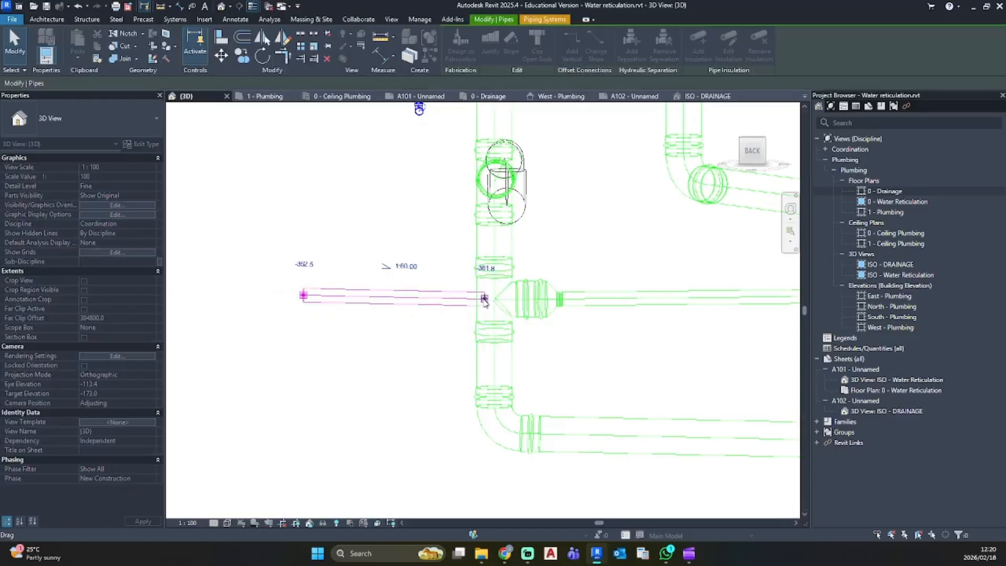
Delete the tee on the toilet stack and the reducer at the end of the shower waste pipe
scroll(444, 297, "down", 3)
middle_click_drag(380, 310, 482, 362, "shift")
left_click(465, 306)
scroll(464, 304, "up", 3)
left_click(443, 294)
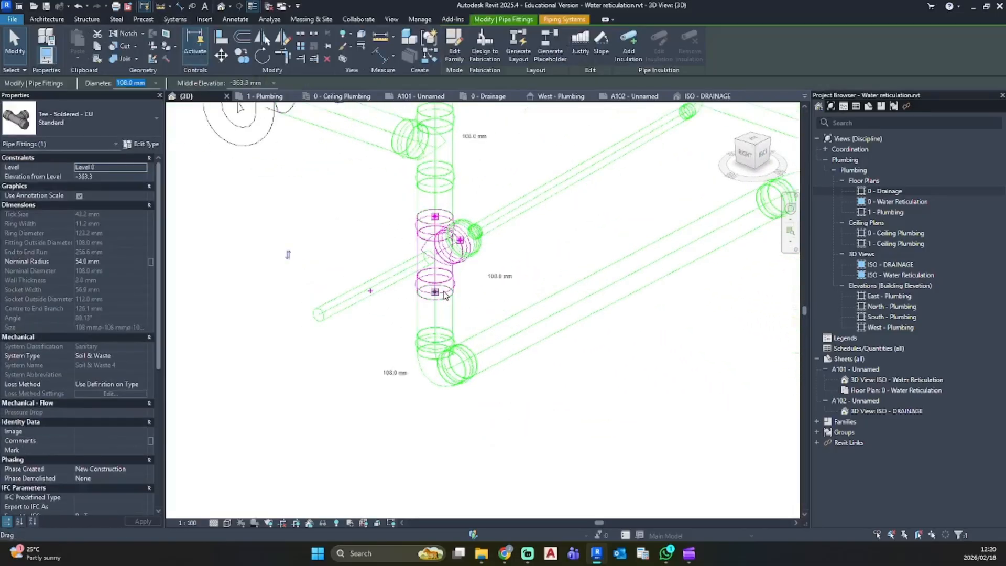
key("Delete")
left_click(461, 242)
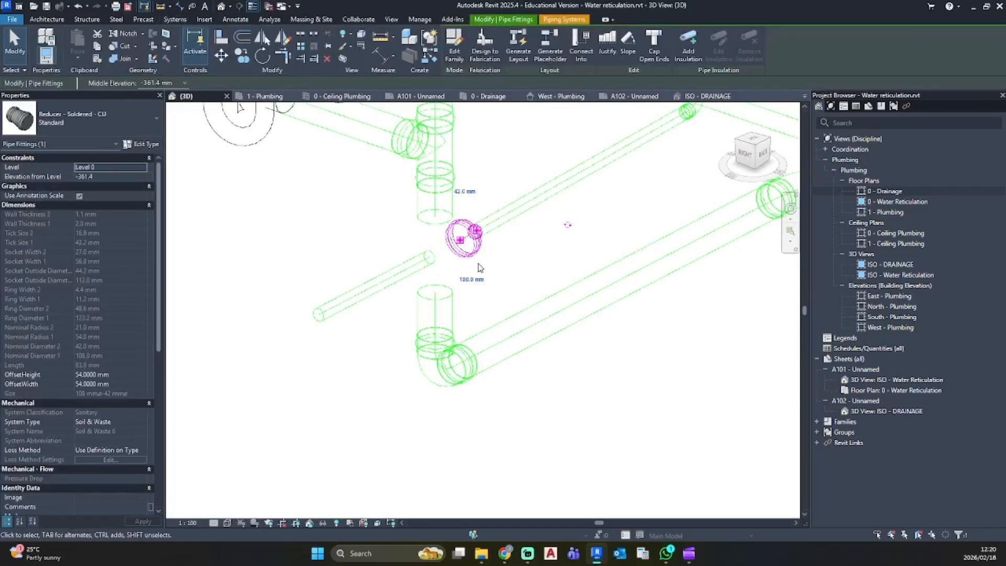
key("Delete")
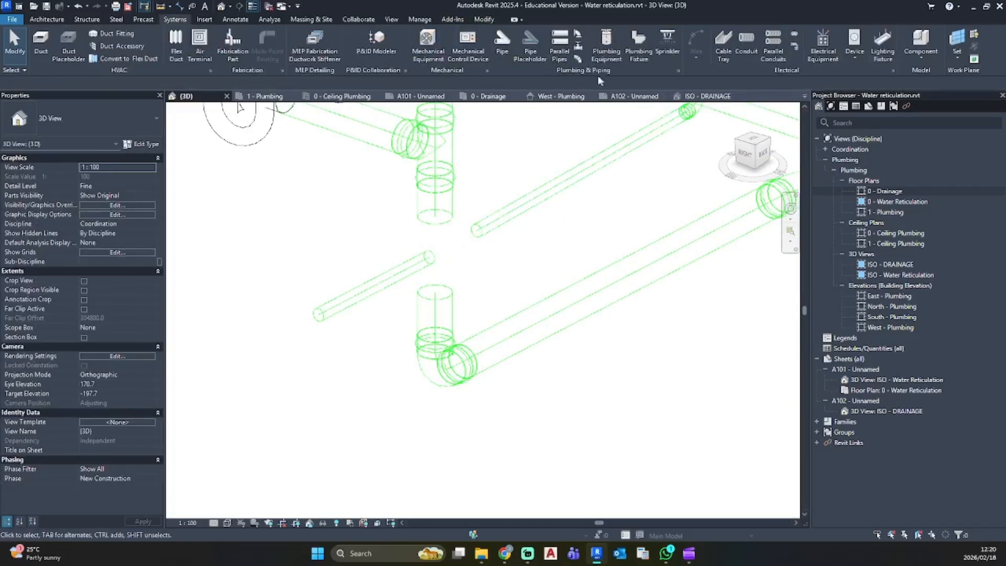
Place a Cross - Soldered - CU pipe fitting on the open upper end of the lower stack pipe
left_click(578, 33)
left_click(63, 128)
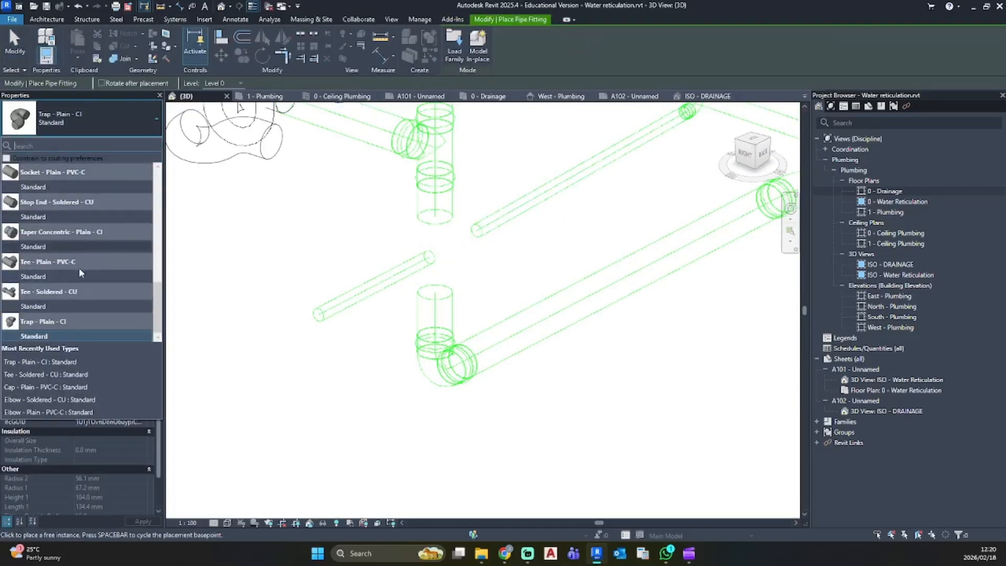
scroll(78, 267, "up", 5)
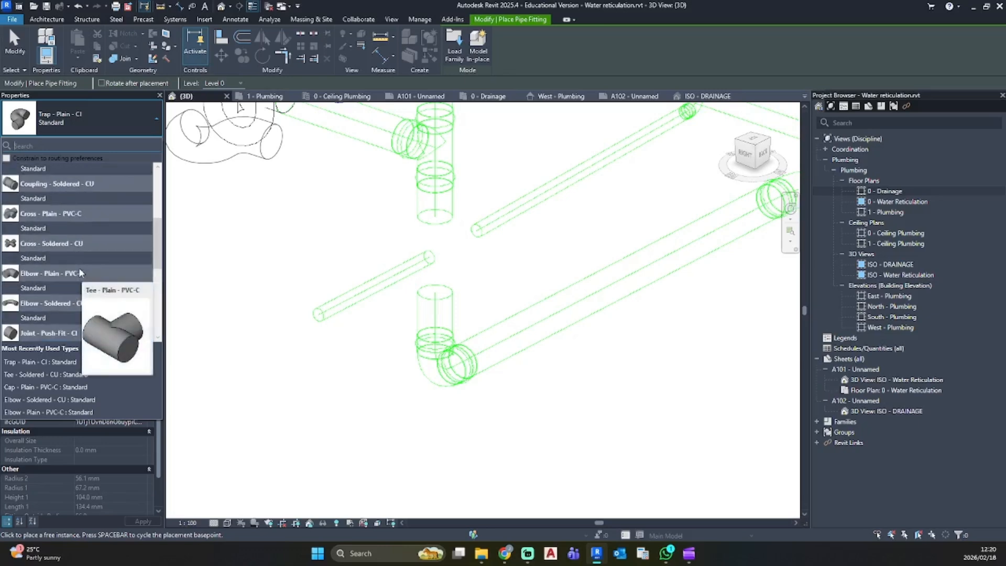
left_click(34, 256)
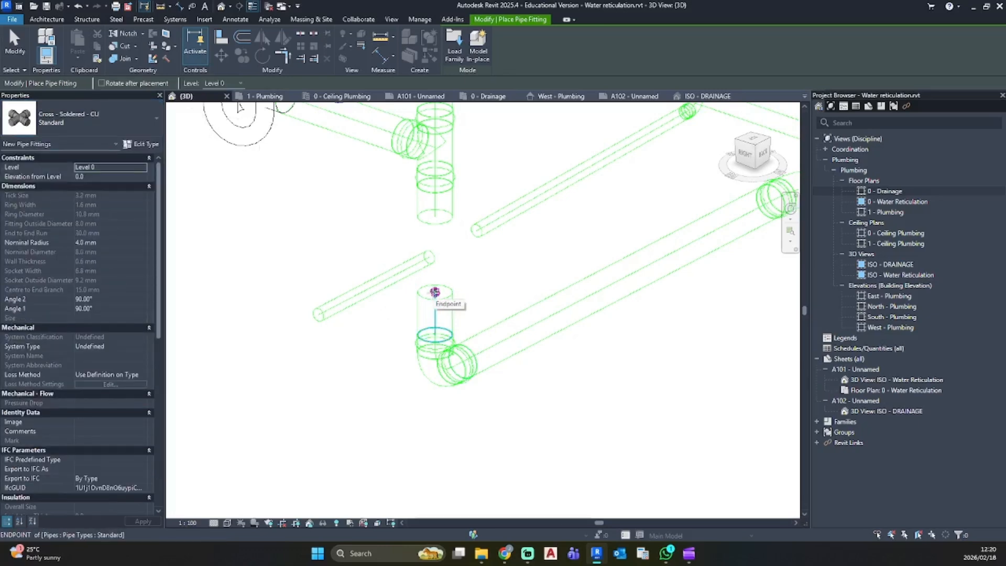
scroll(435, 291, "up", 3)
left_click(440, 308)
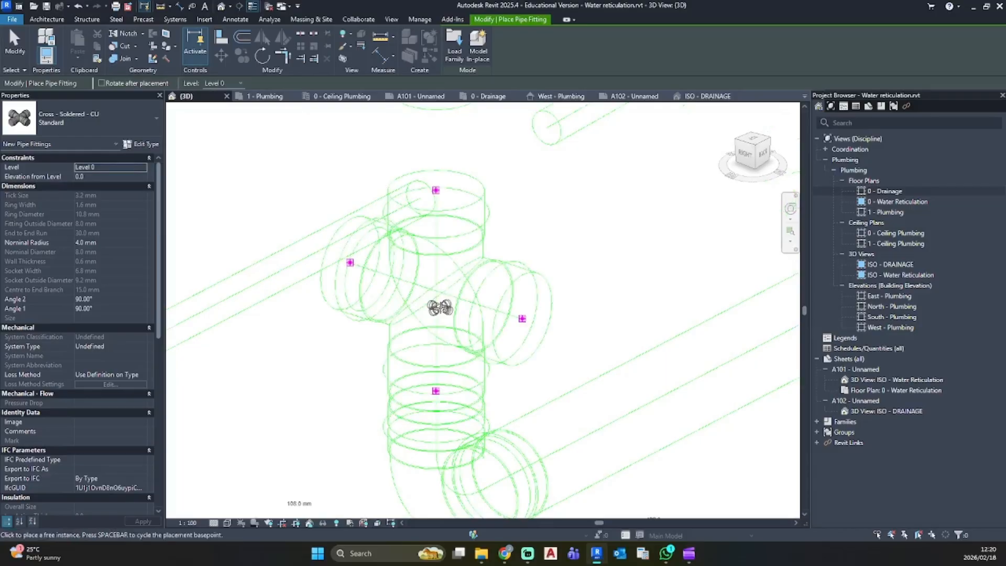
scroll(440, 308, "down", 3)
key("Escape")
key("Escape")
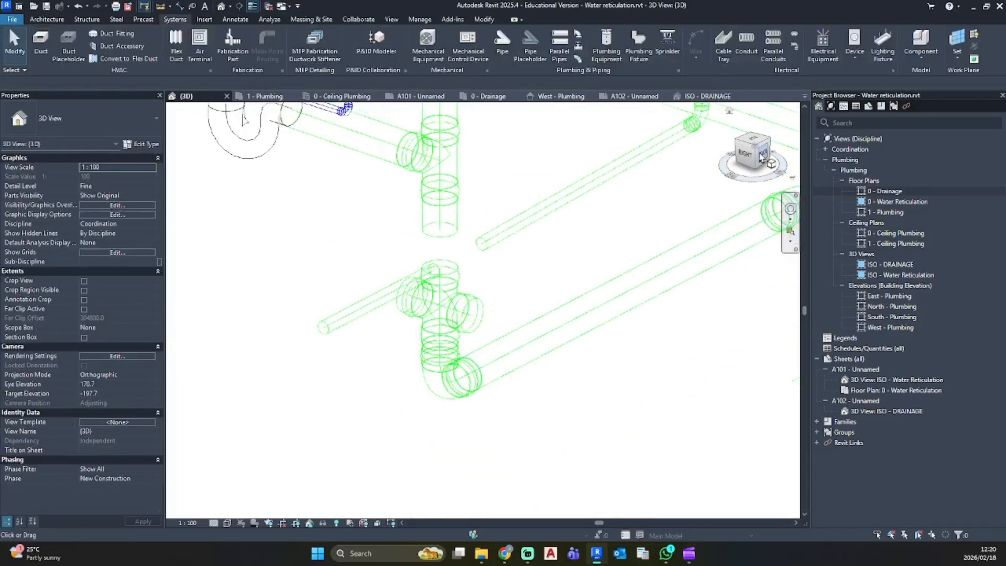
Rotate the cross fitting about the stack so its side outlets face the two 42 mm waste pipes
left_click(763, 153)
scroll(514, 293, "up", 3)
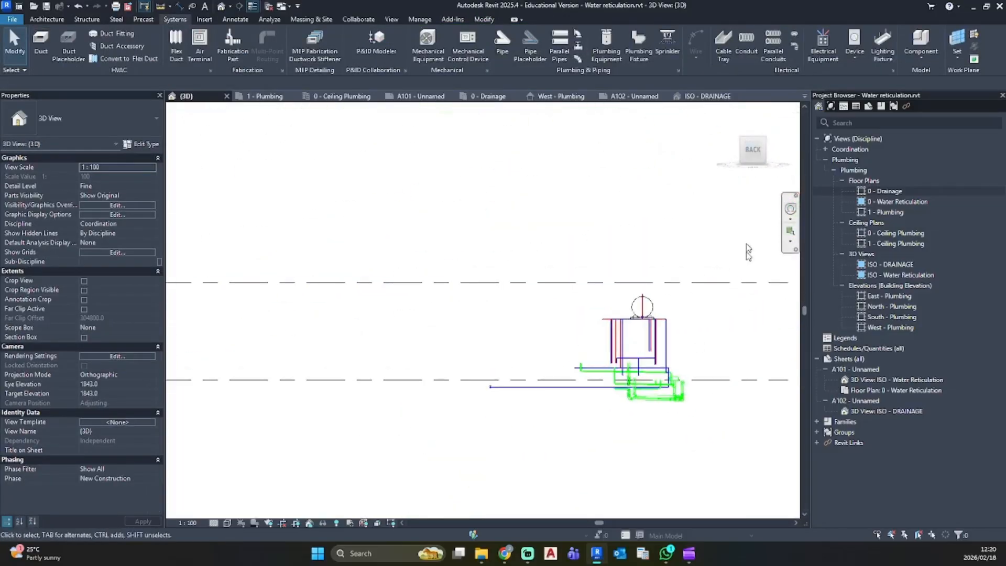
scroll(634, 419, "up", 5)
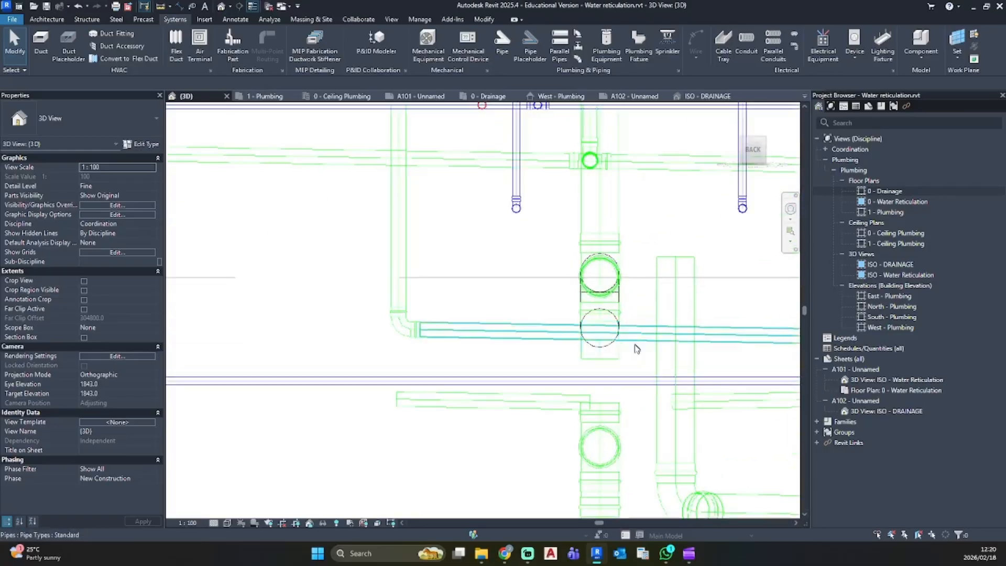
middle_click_drag(636, 348, 317, 293)
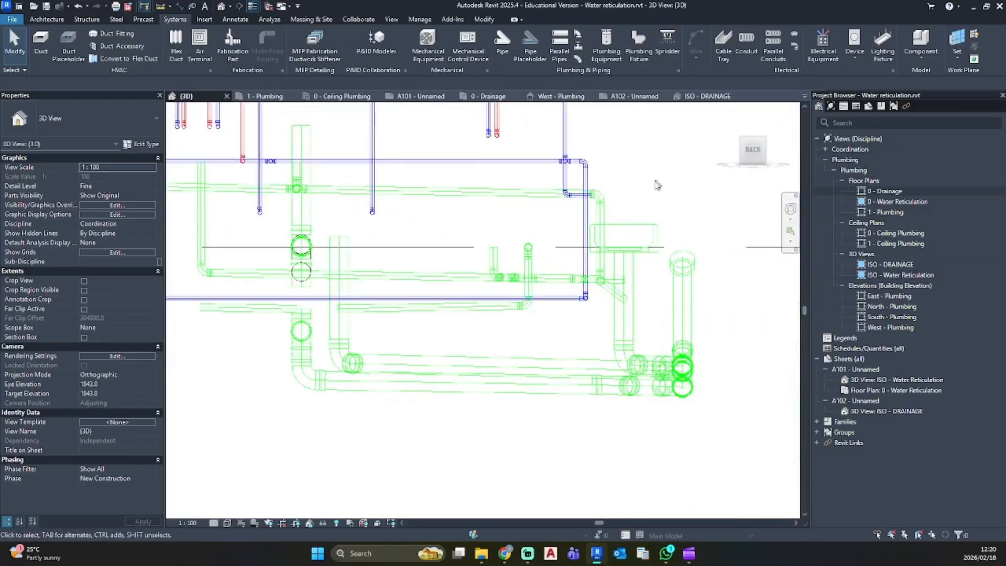
scroll(656, 185, "down", 3)
middle_click_drag(651, 220, 633, 238, "shift")
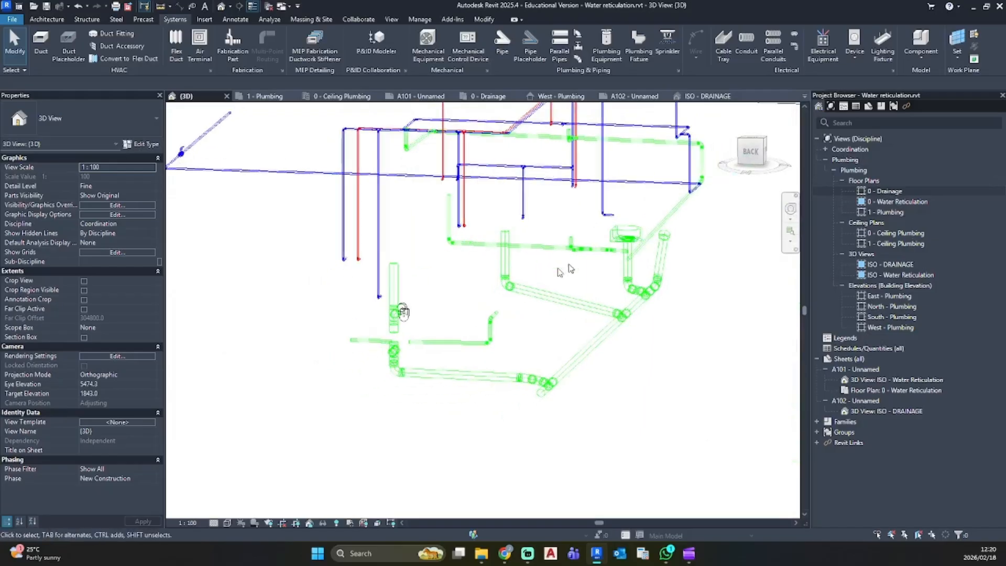
scroll(417, 336, "up", 5)
left_click(353, 407)
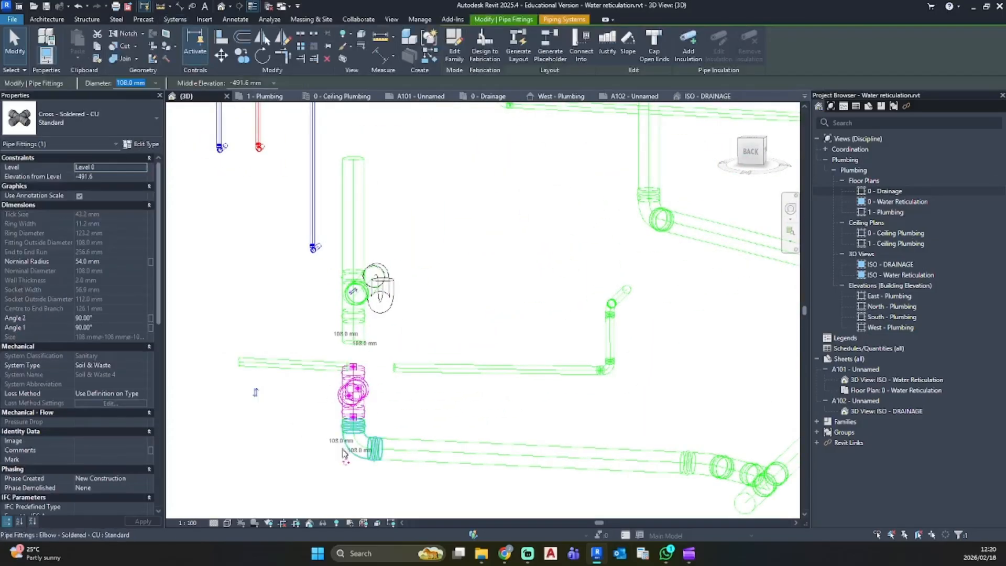
left_click(347, 464)
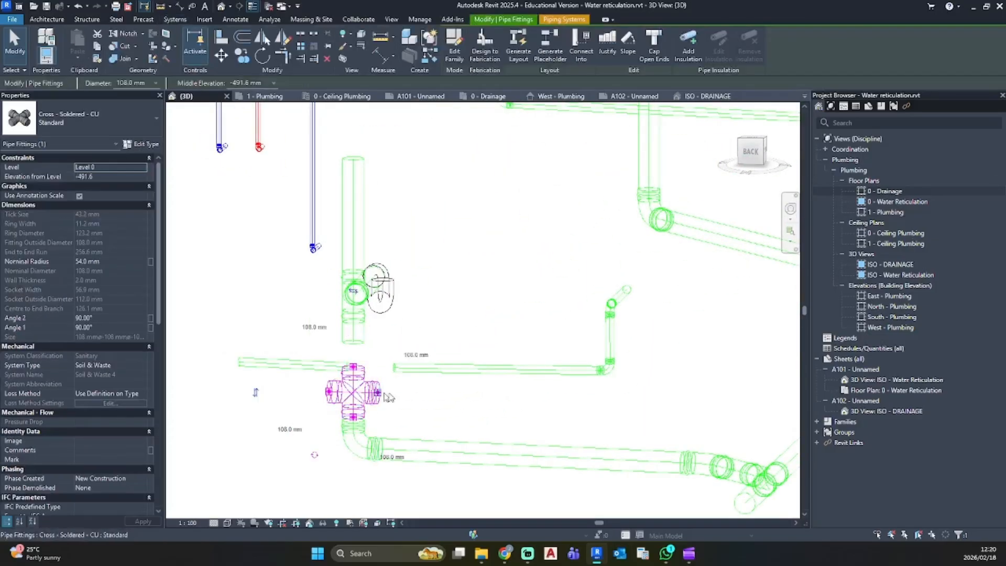
In the back view, nudge the cross fitting up the stack until its side outlets are roughly level with the 42 mm pipes
left_click(750, 153)
left_click(752, 155)
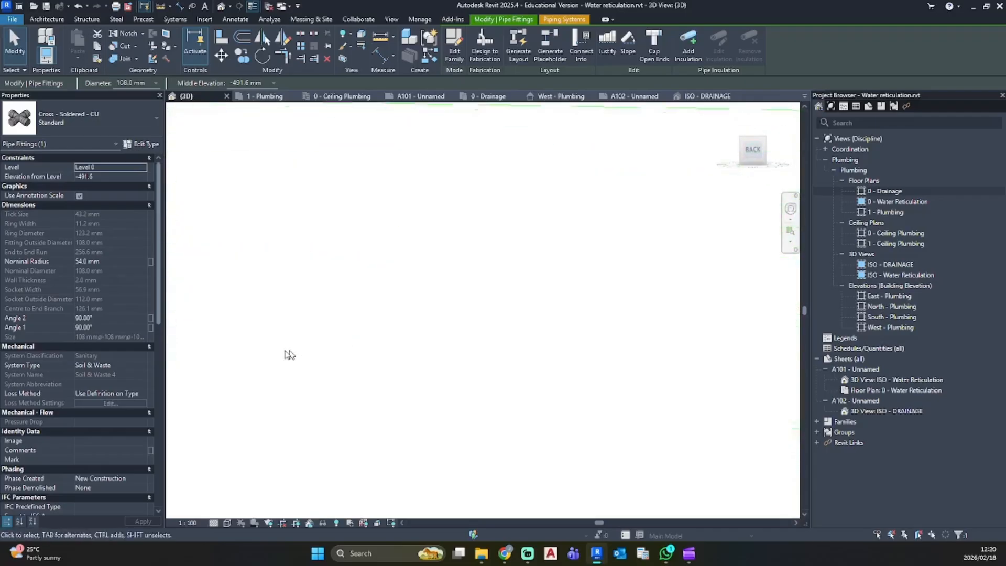
key("Up")
key("Up")
key("Up")
key("Up")
key("Up")
scroll(559, 330, "down", 5)
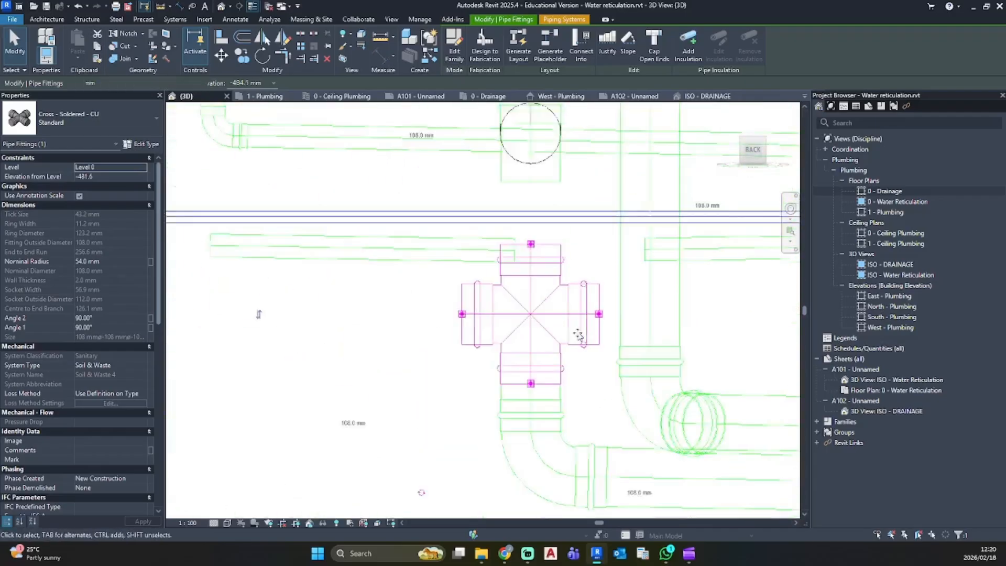
key("Up")
key("Up")
key("Up")
key("Up")
key("Up")
key("Up")
key("Up")
key("Up")
key("Up")
key("Up")
key("Up")
key("Up")
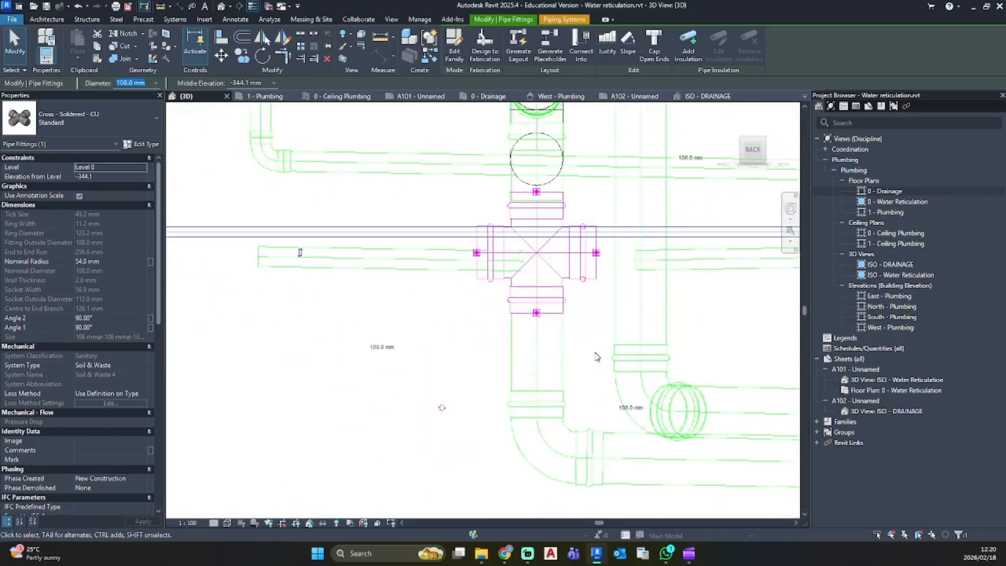
Connect the upper stack pipe's lower end to the top outlet of the cross fitting
left_click(375, 348)
left_click(537, 195)
scroll(537, 195, "up", 3)
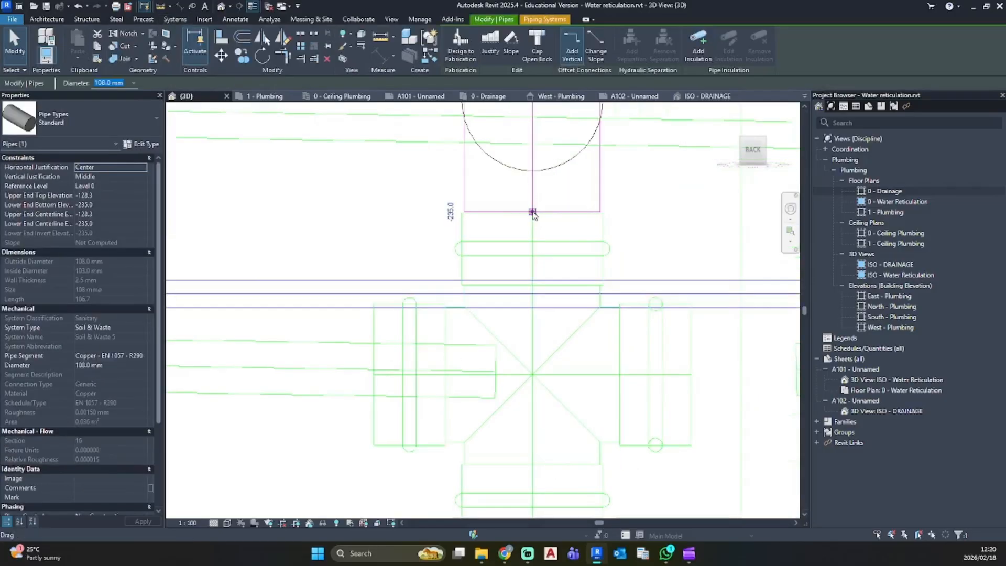
left_click_drag(532, 215, 531, 215)
scroll(507, 357, "down", 3)
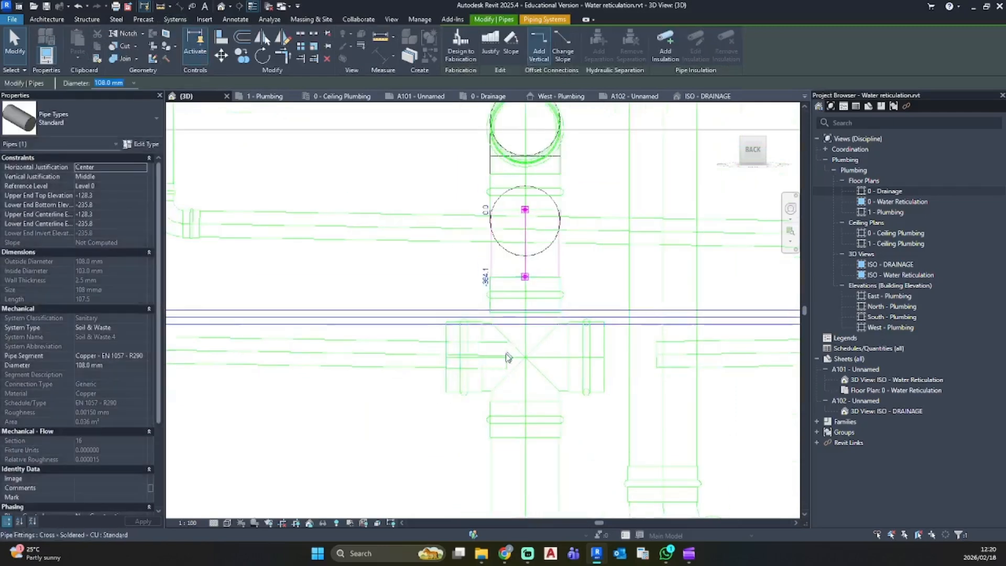
Shorten the basin-side 42 mm pipe so its end meets the face of the cross fitting's side outlet
left_click(415, 377)
left_click(420, 367)
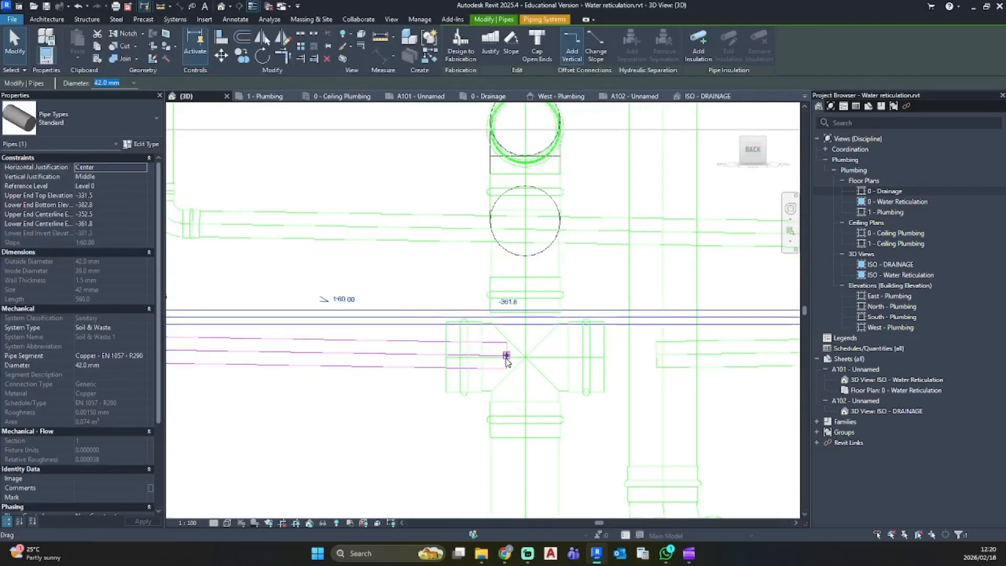
left_click_drag(506, 356, 446, 355)
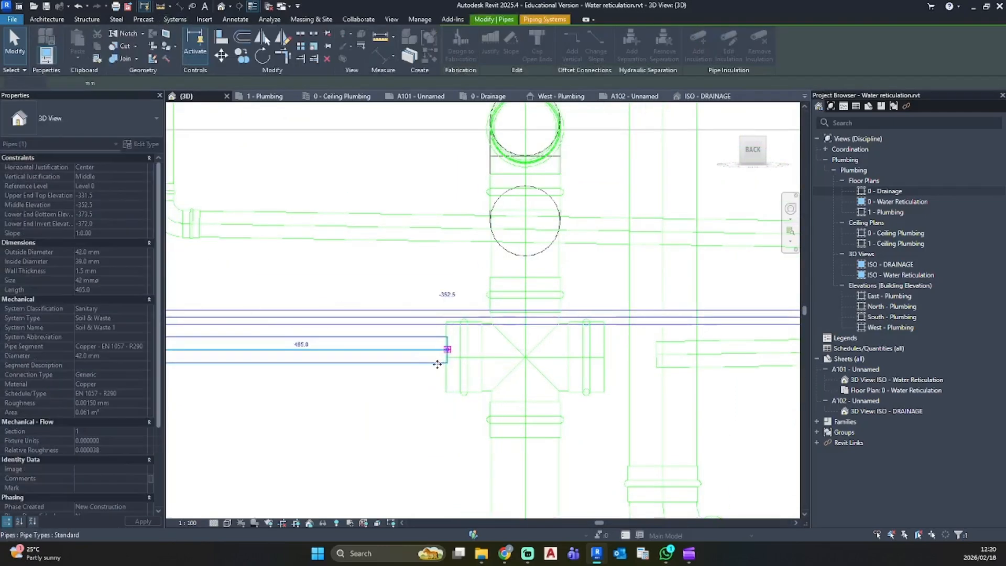
scroll(436, 364, "up", 2)
middle_click_drag(436, 364, 550, 292)
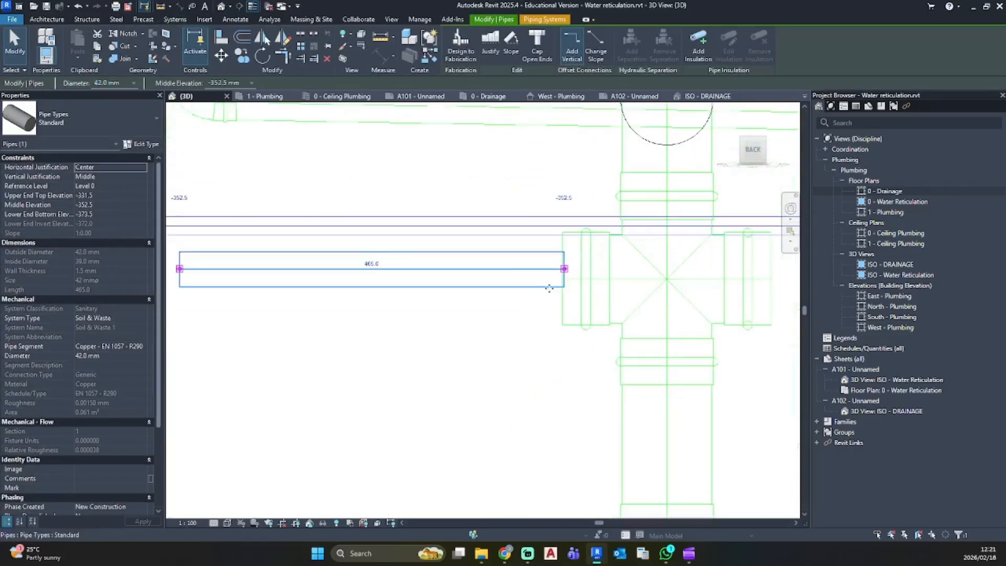
Connect the end of the basin-side 42 mm pipe to the side outlet of the cross fitting
left_click_drag(564, 268, 562, 279)
left_click(533, 370)
left_click(613, 309)
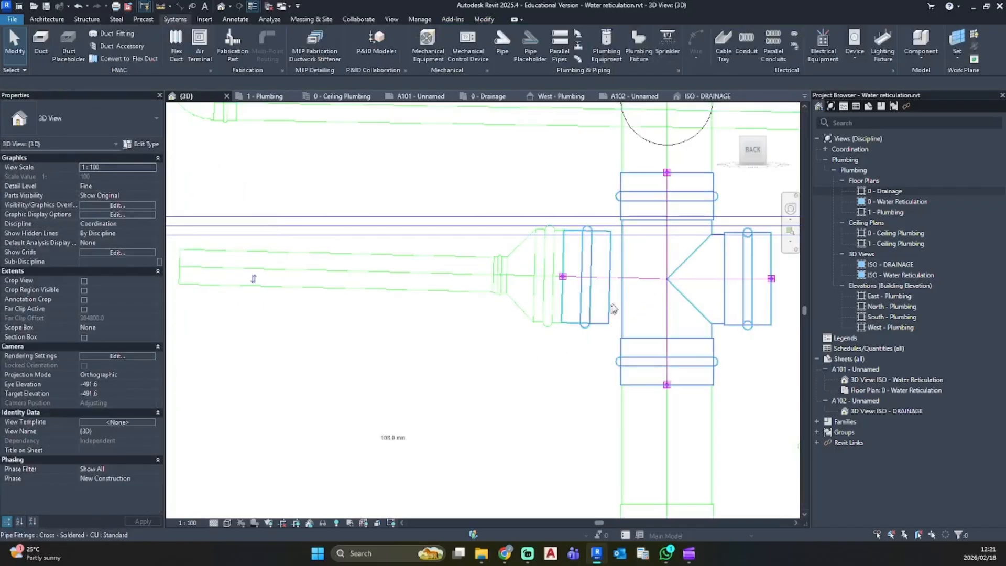
Connect the end of the shower-side 42 mm pipe to the opposite side outlet of the cross fitting
scroll(606, 292, "down", 4)
middle_click_drag(642, 295, 420, 298)
scroll(492, 283, "up", 5)
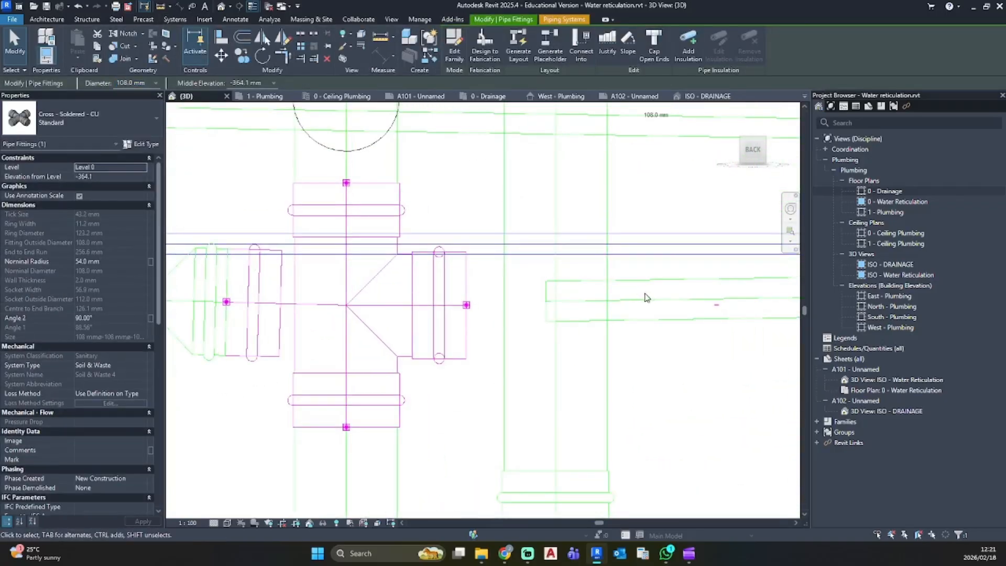
left_click(646, 300)
mouse_move(543, 299)
left_mouse_down()
mouse_move(459, 310)
mouse_move(466, 300)
left_mouse_up()
scroll(464, 304, "up", 3)
scroll(472, 314, "down", 5)
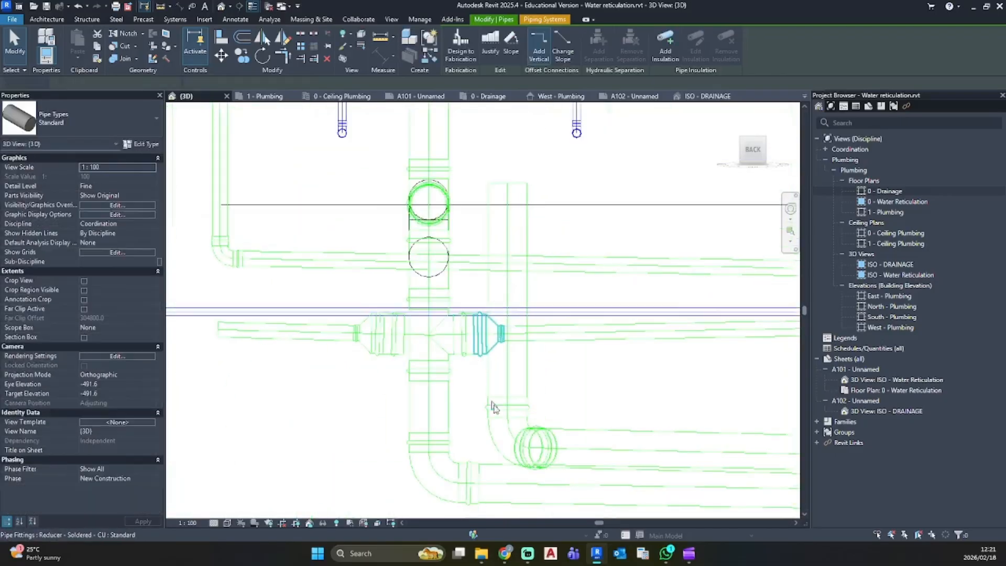
key("Escape")
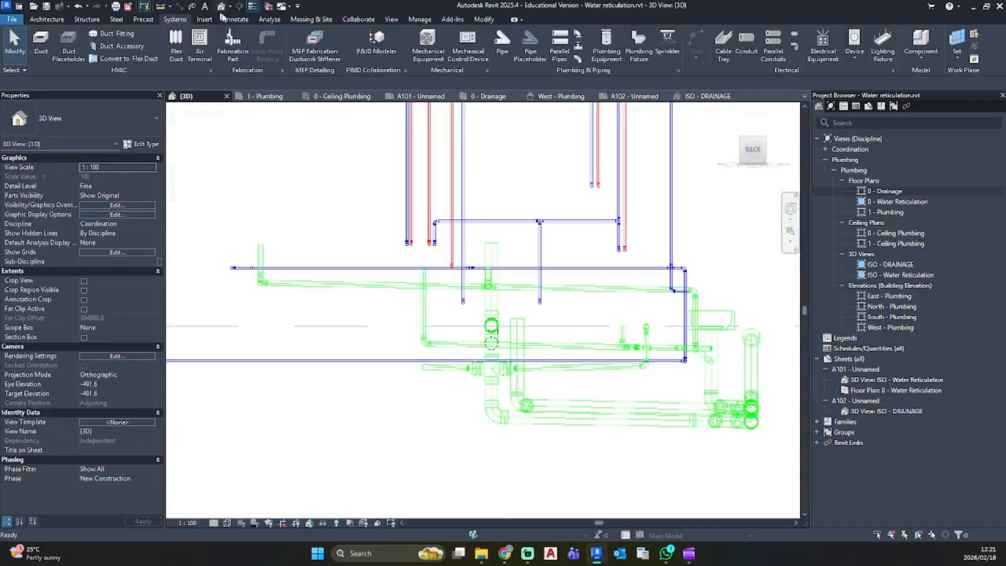
Place a Cap - Plain - PVC-C fitting on the open top end of the toilet stack
middle_click_drag(316, 318, 407, 427, "shift")
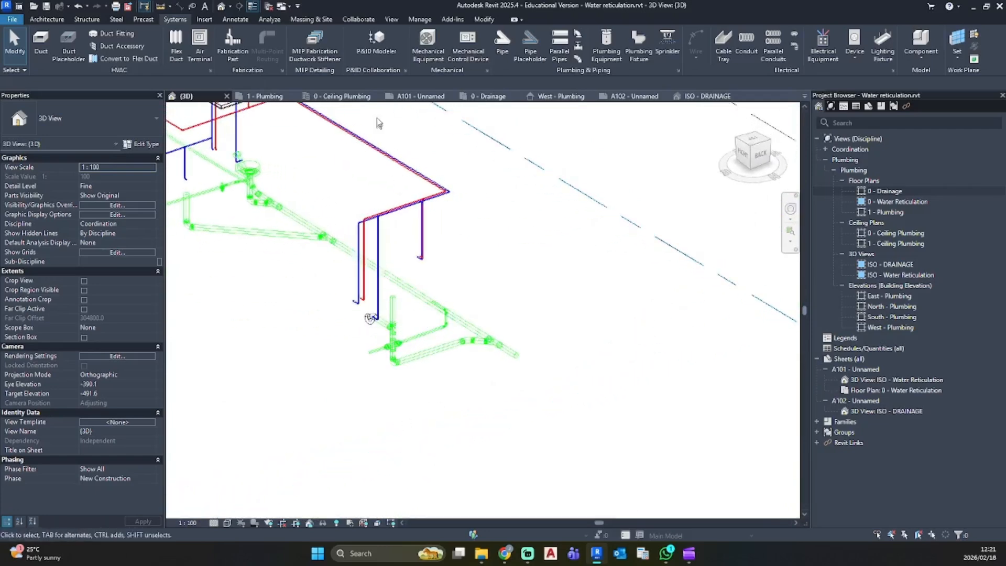
left_click(577, 36)
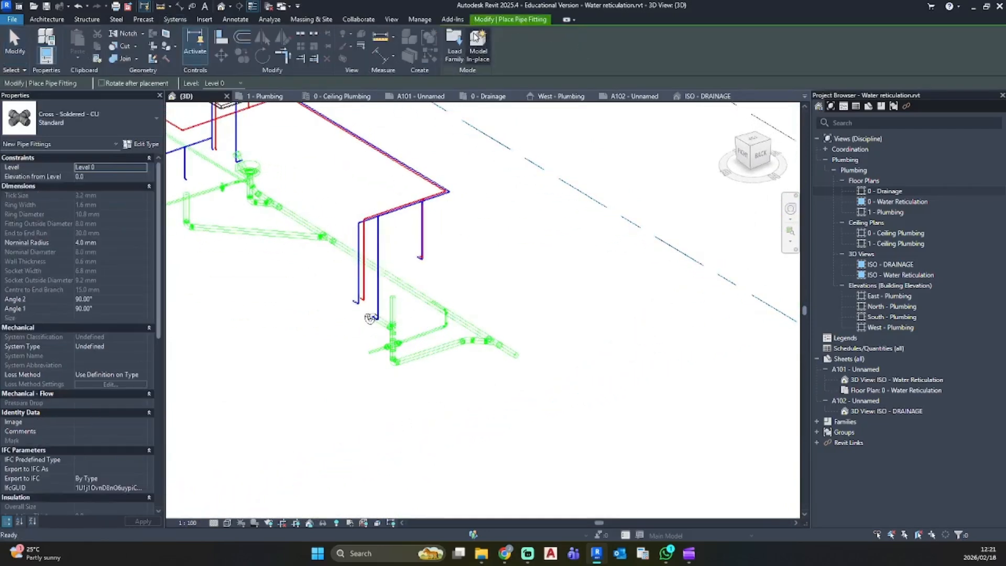
key("Escape")
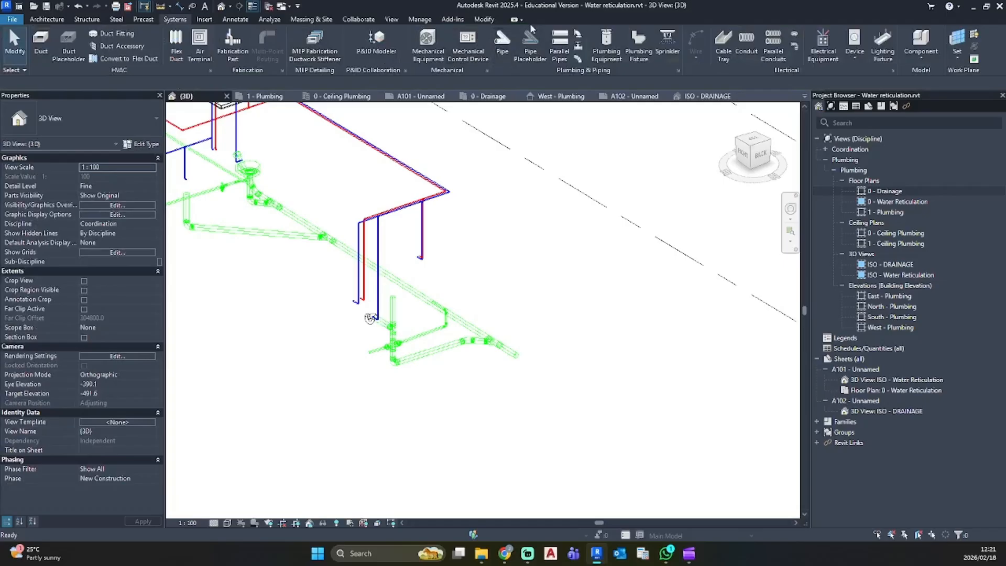
left_click(578, 36)
left_click(84, 118)
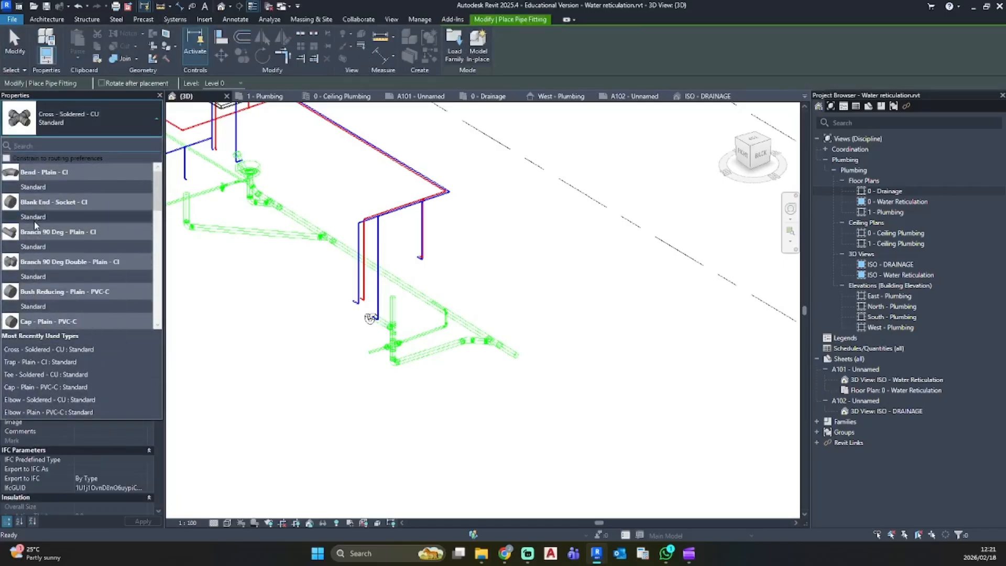
scroll(36, 224, "down", 2)
left_click(40, 287)
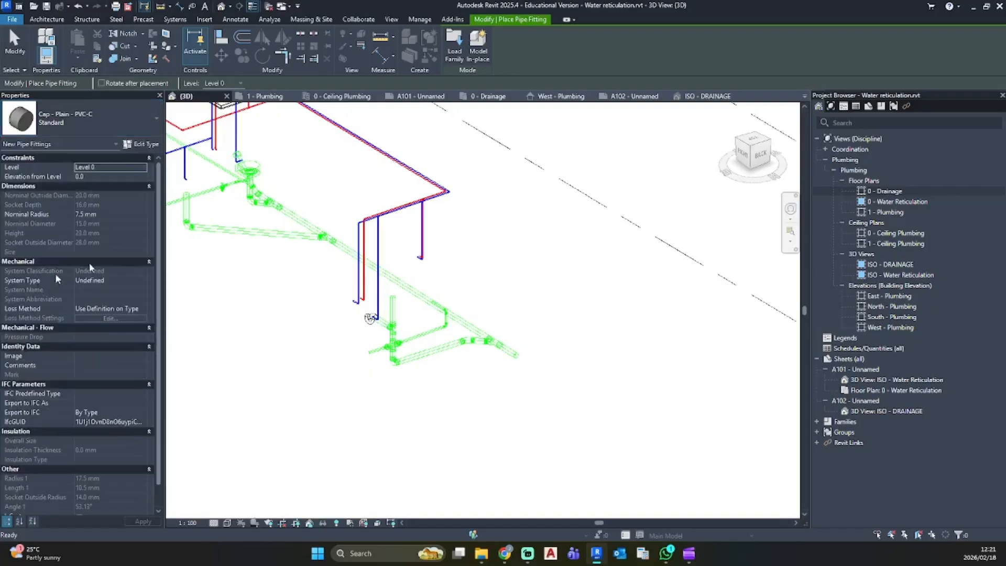
scroll(370, 318, "up", 4)
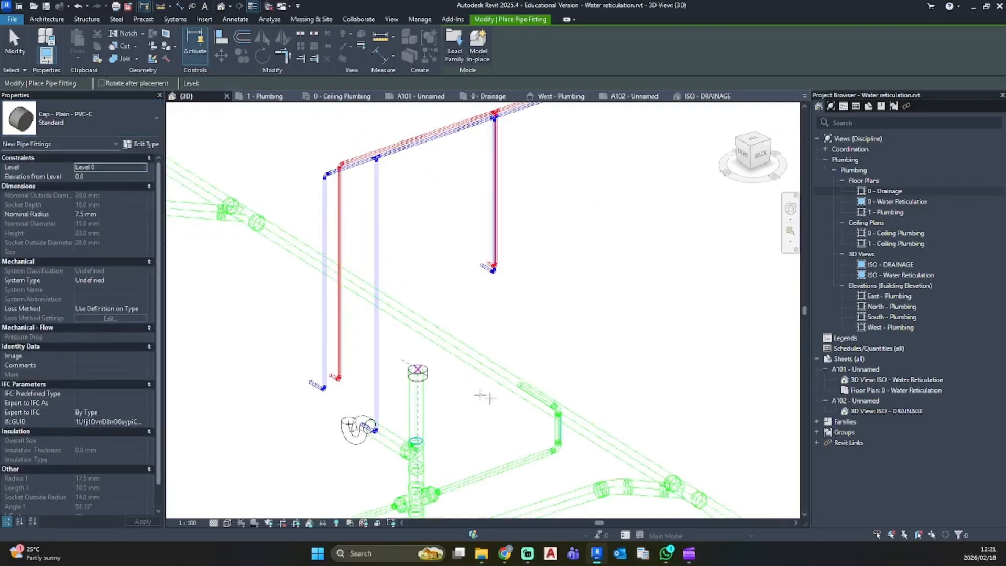
key("Escape")
In the 0 - Drainage plan, draw a vertical 42 mm waste pipe at the basin outlet from 500 mm down to 200 mm elevation
middle_click_drag(504, 400, 702, 320, "shift")
scroll(526, 354, "up", 3)
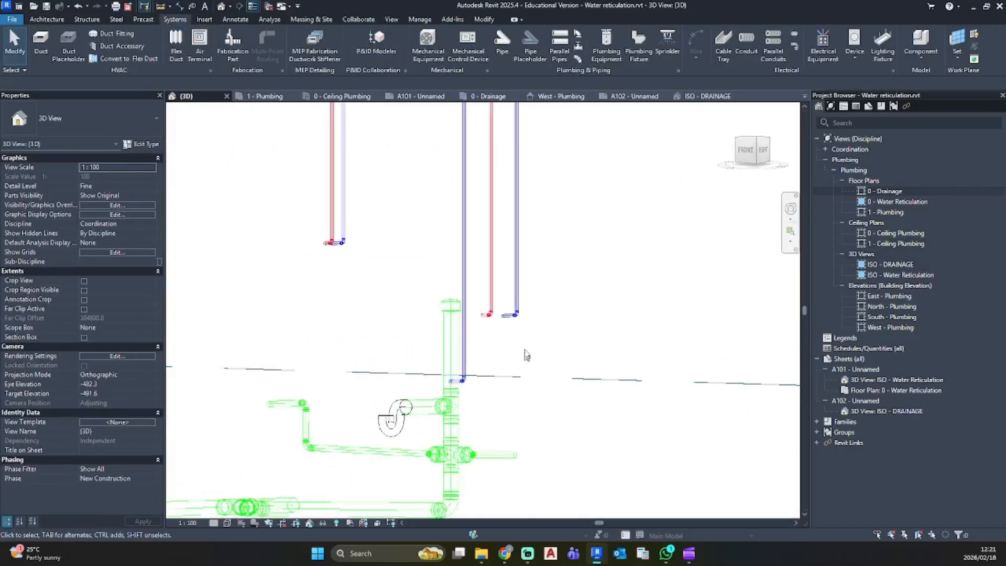
left_click(505, 318)
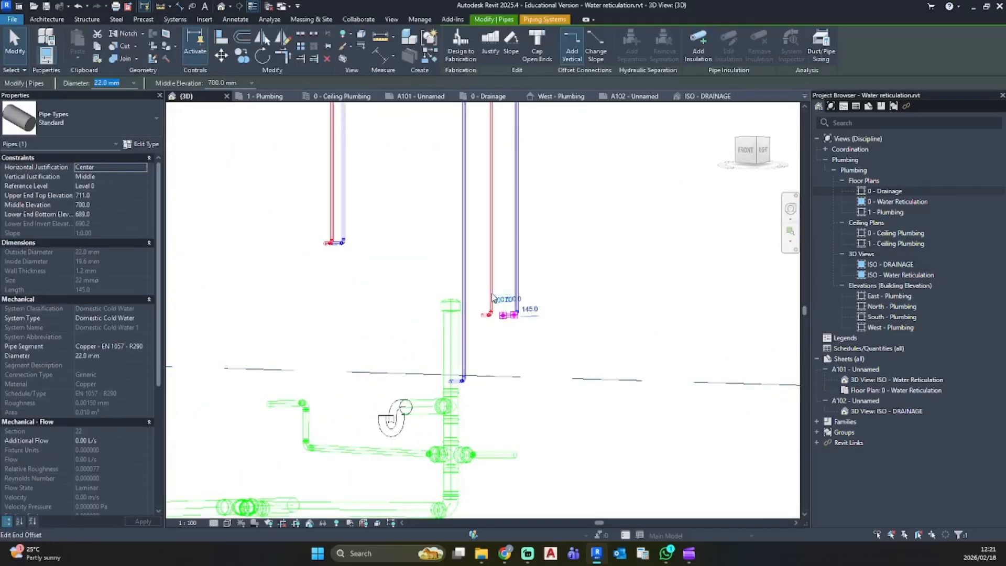
key("Escape")
double_click(889, 191)
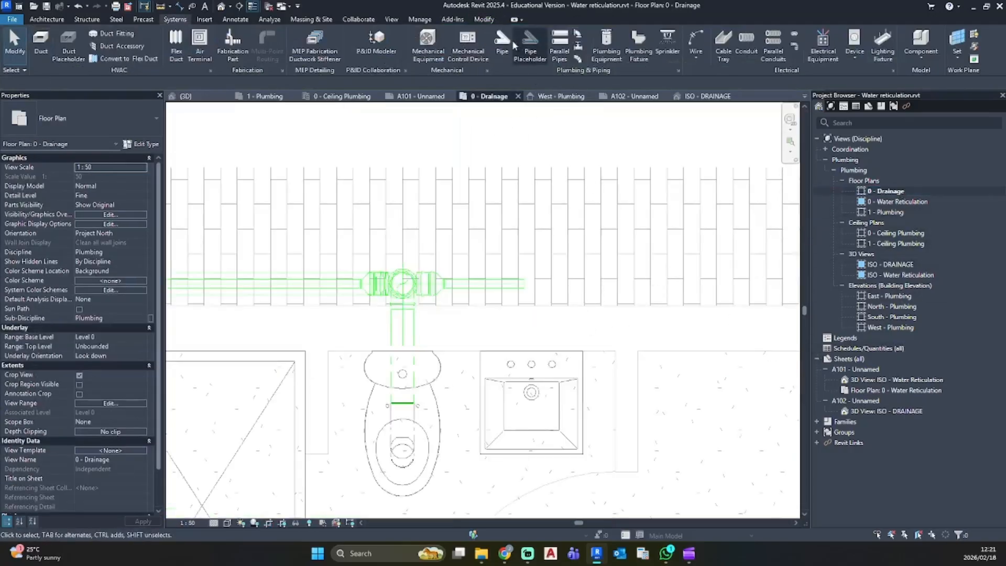
left_click(502, 44)
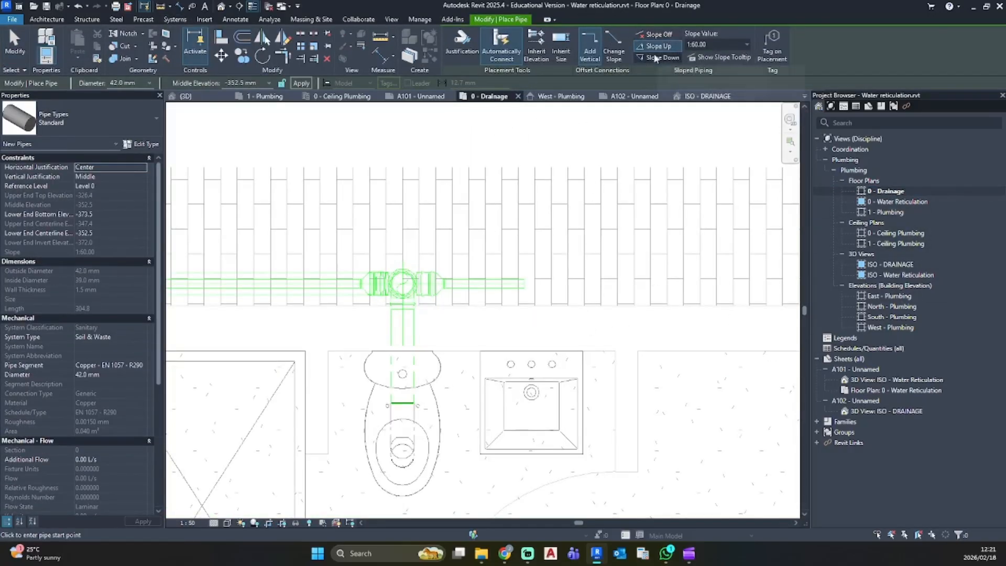
left_click(655, 57)
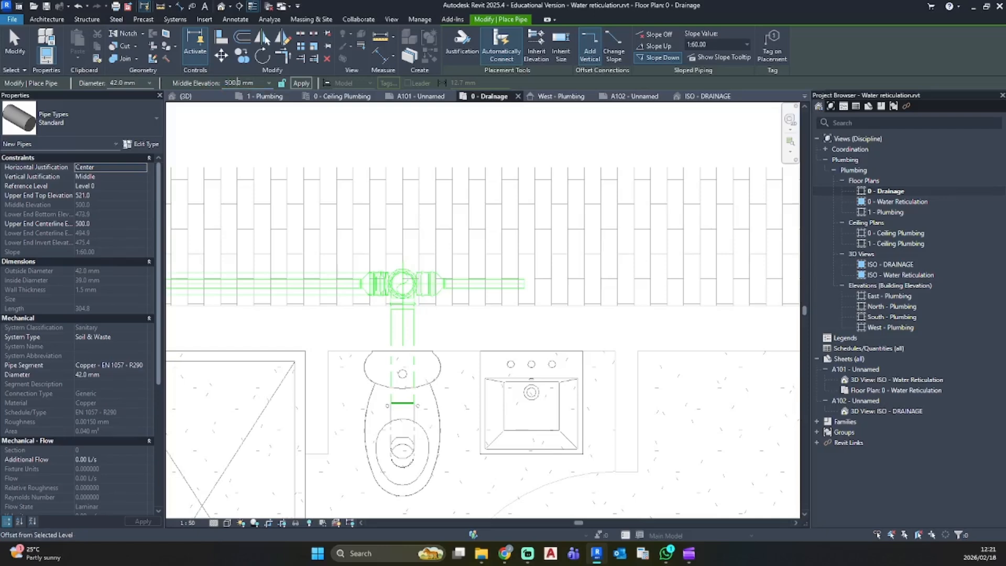
scroll(515, 418, "up", 4)
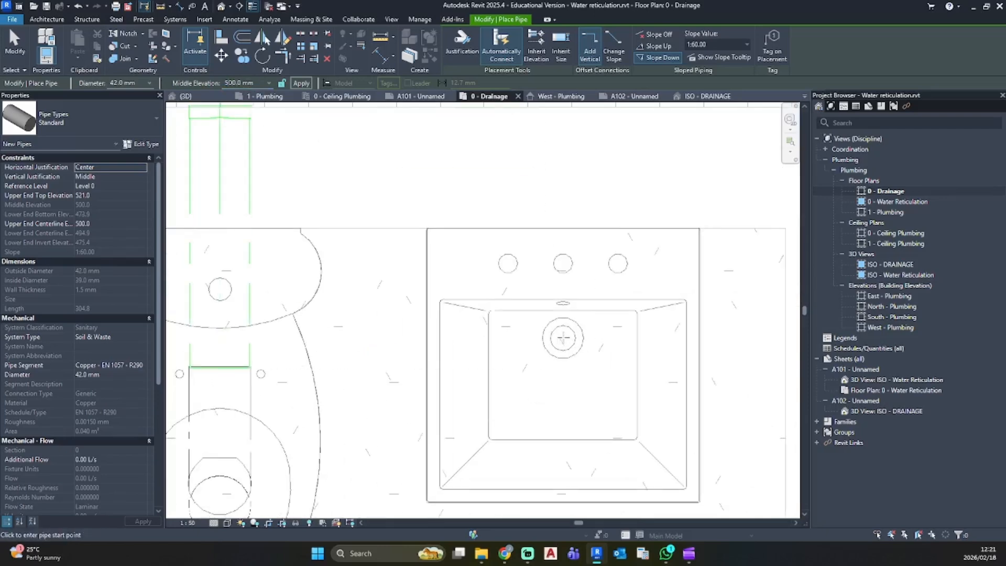
left_click(562, 338)
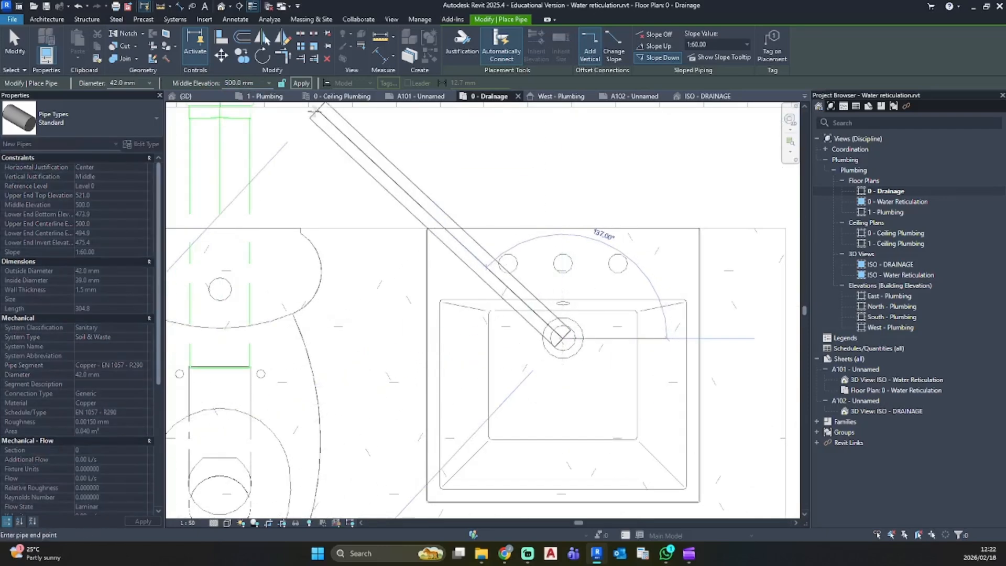
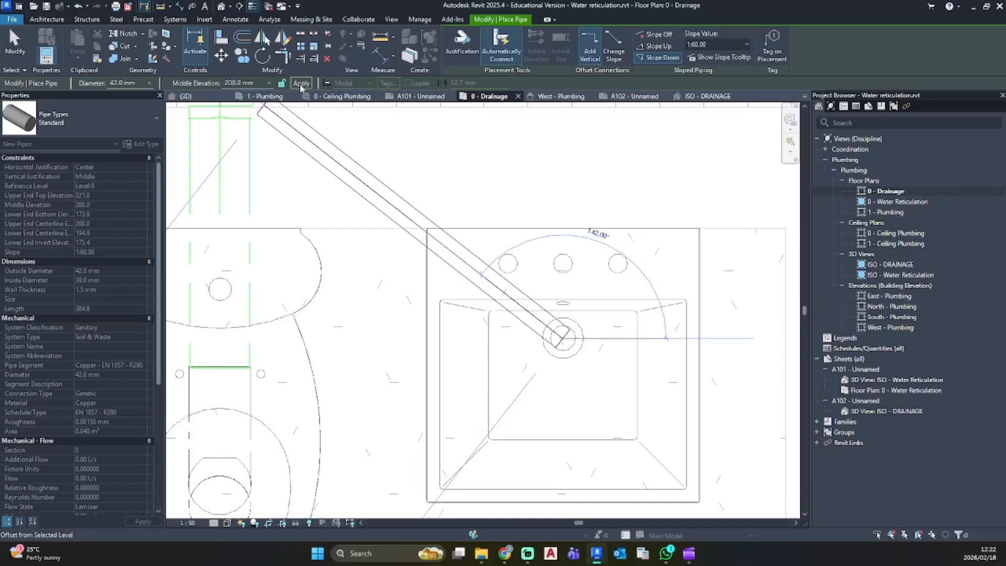
key("Escape")
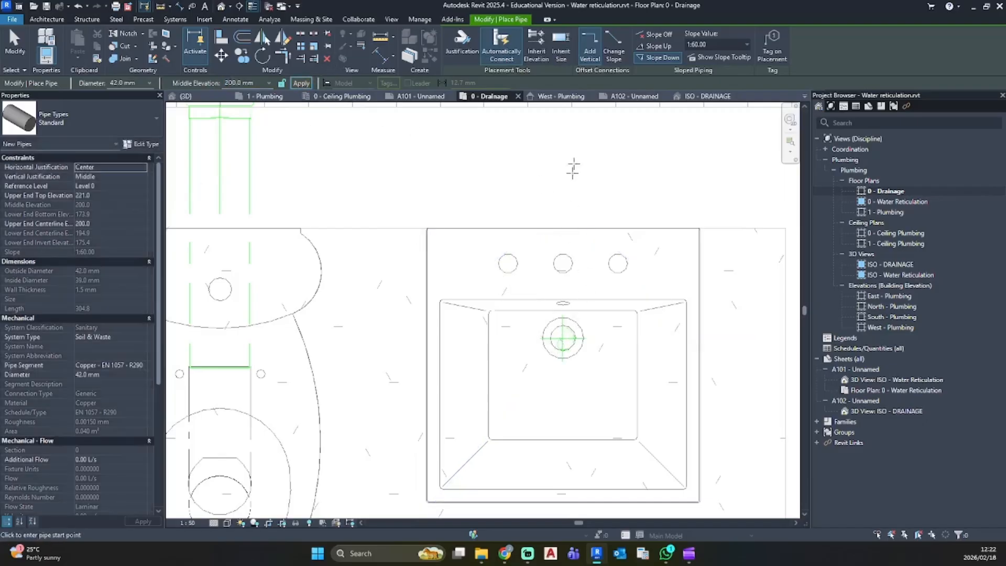
From the lower end of the basin drop, draw a 42 mm pipe sloping down 1:60 through the wall, level in plan with the stack branch
left_click(536, 53)
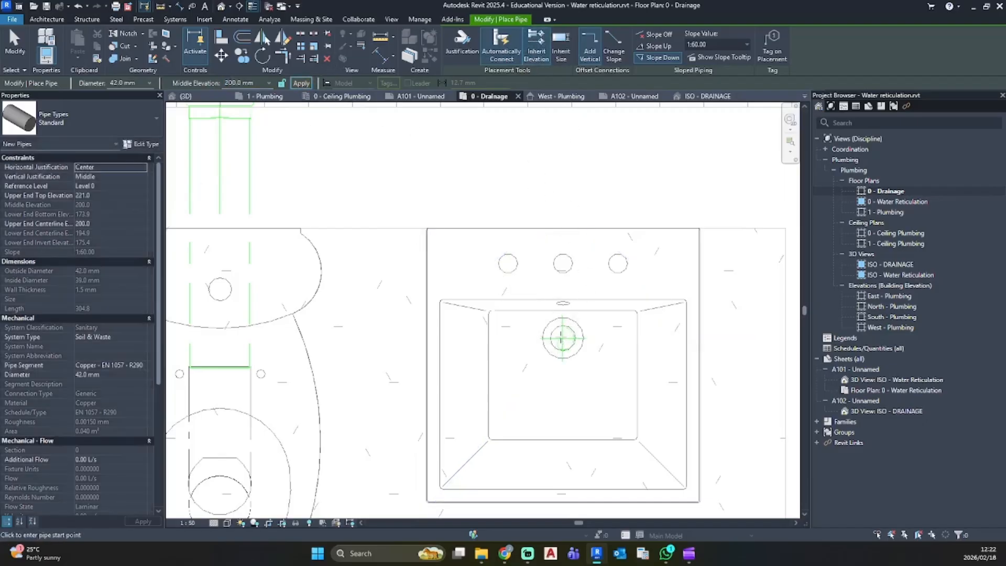
left_click(562, 337)
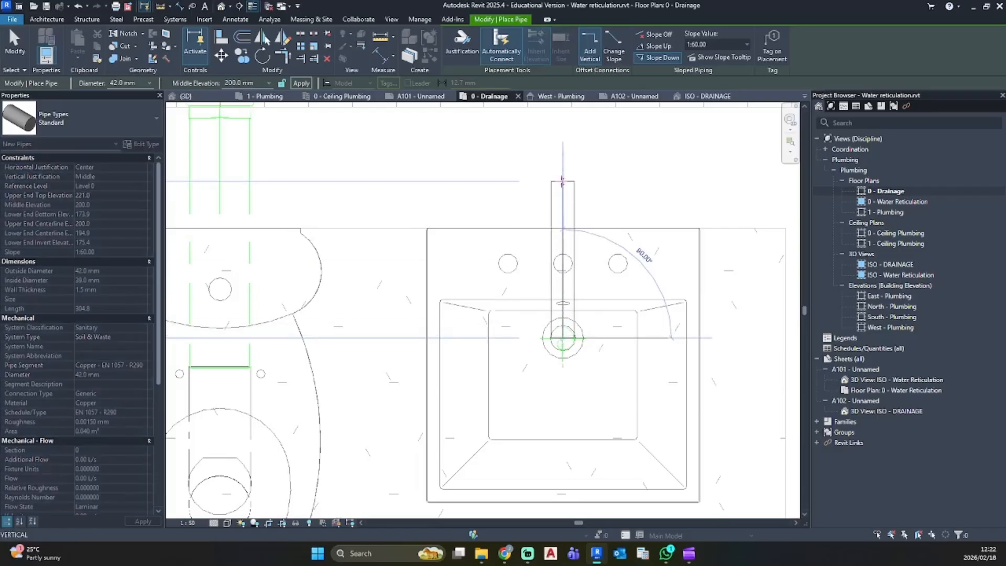
scroll(556, 220, "down", 3)
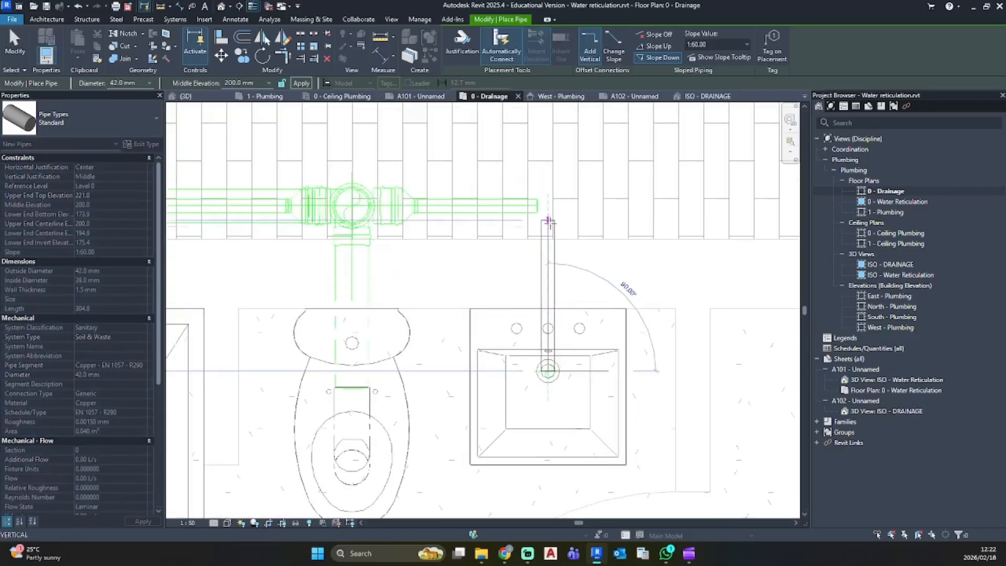
key("Escape")
key("Escape")
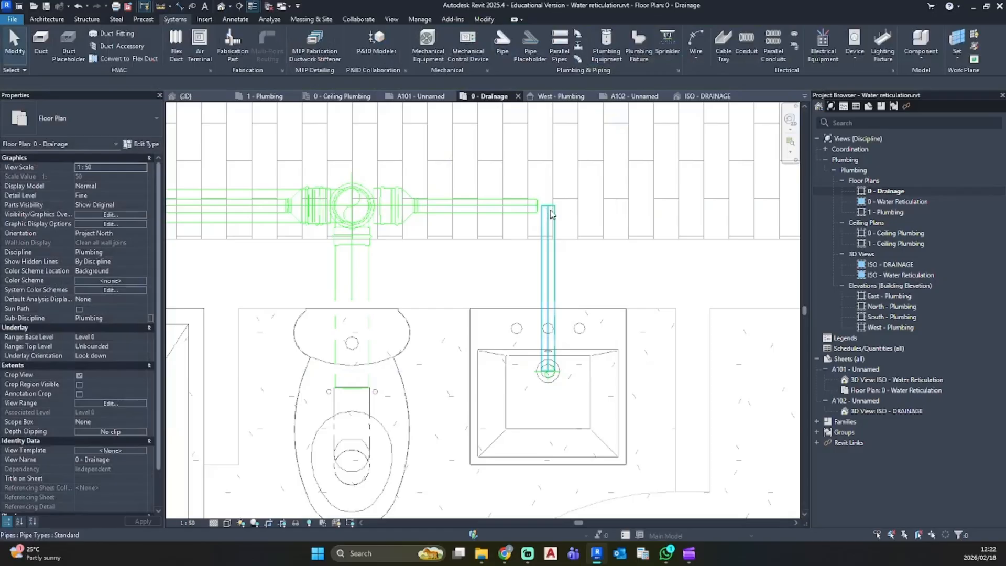
Try to extend the basin-side 42 mm stack branch to the end of the new basin waste pipe in plan
scroll(550, 209, "up", 3)
left_click(521, 207)
scroll(530, 207, "up", 2)
left_click_drag(518, 203, 562, 203)
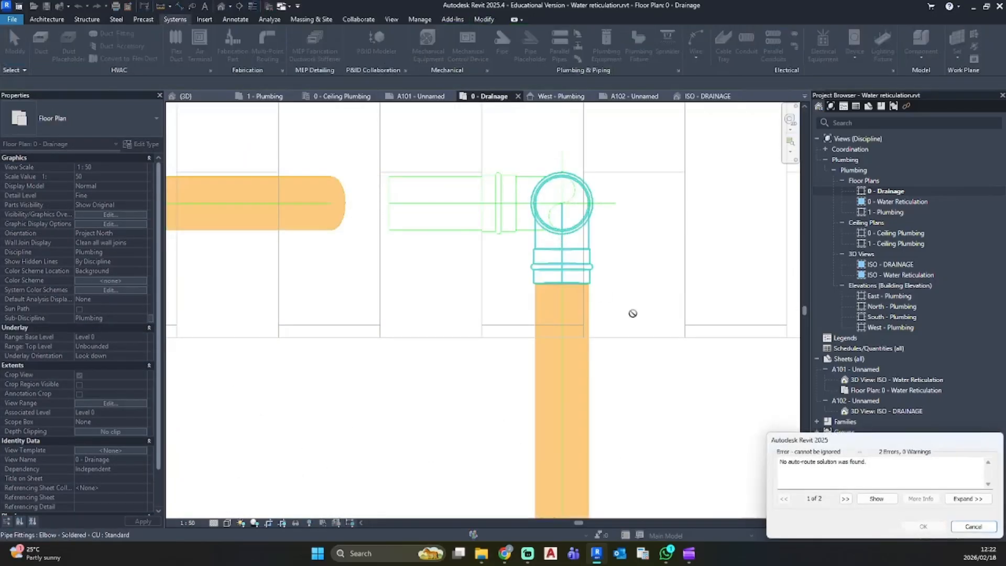
key("Escape")
left_click(562, 201)
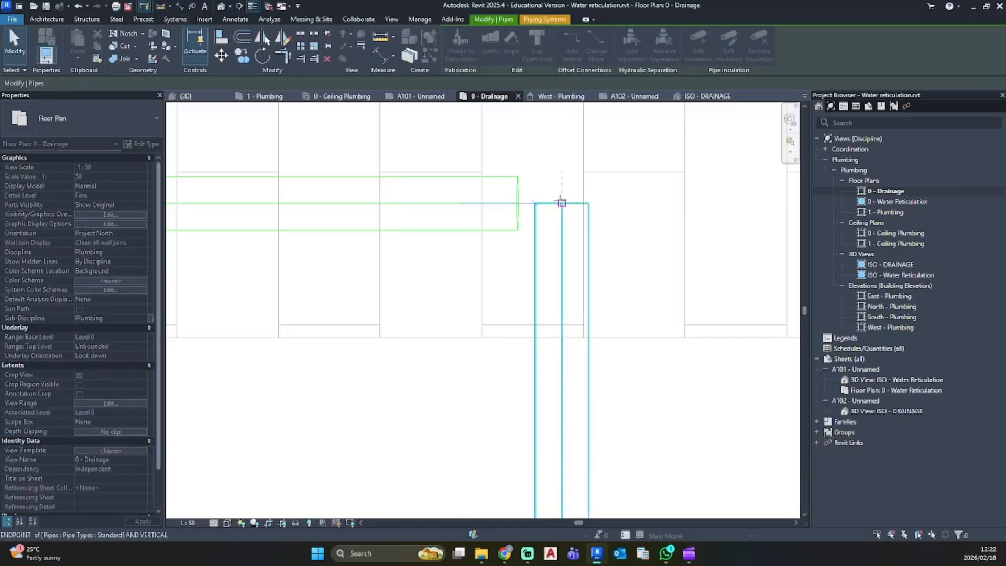
key("Escape")
left_click(506, 206)
left_click_drag(518, 204, 562, 203)
key("Escape")
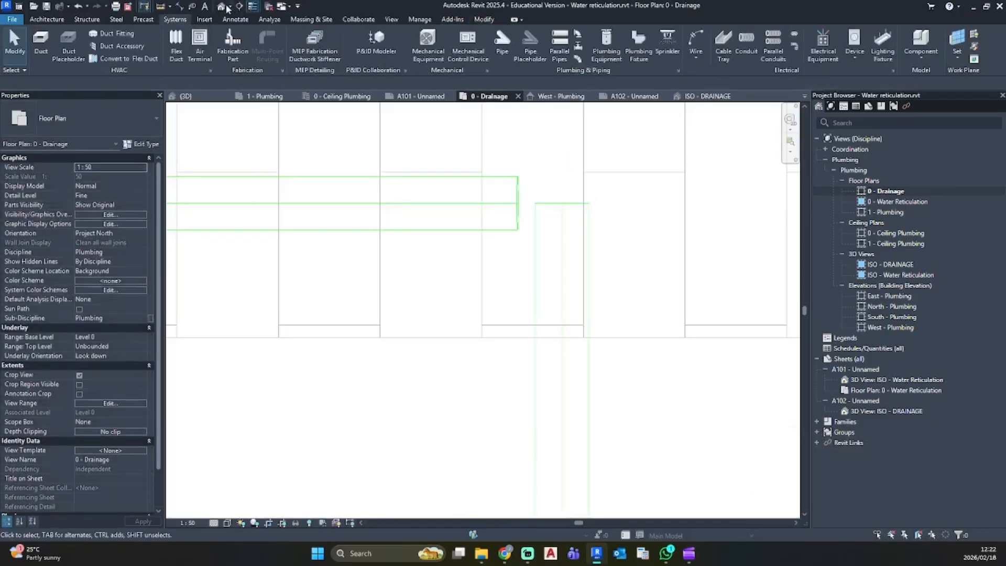
In the 0 - Drainage plan, draw a vertical 42 mm drop from the outer end of the basin waste pipe down to -350 mm elevation
left_click(221, 6)
middle_click_drag(372, 163, 419, 372, "shift")
scroll(420, 371, "up", 1)
middle_click_drag(411, 306, 477, 286, "shift")
scroll(482, 253, "up", 2)
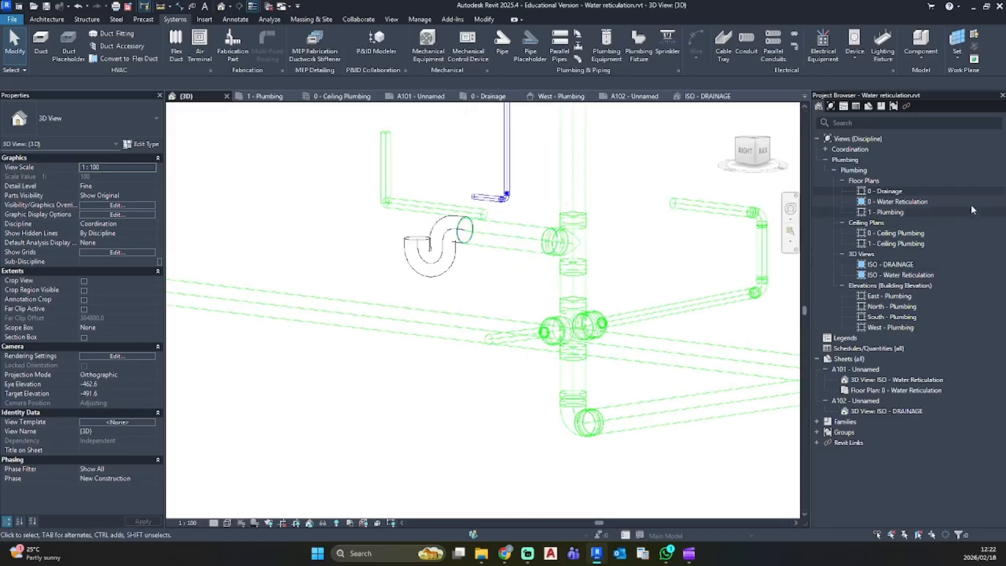
double_click(903, 192)
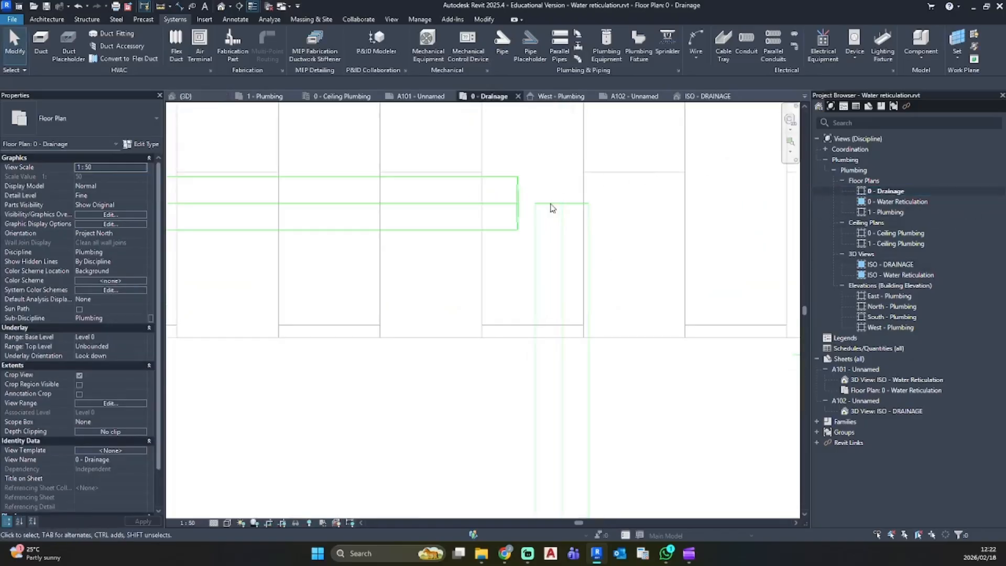
key("p")
key("i")
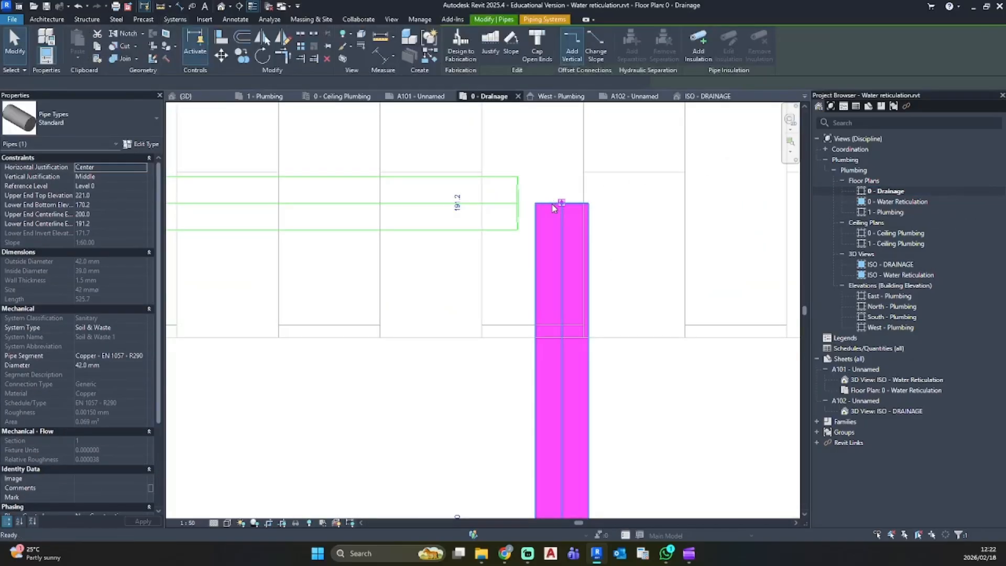
left_click(559, 204)
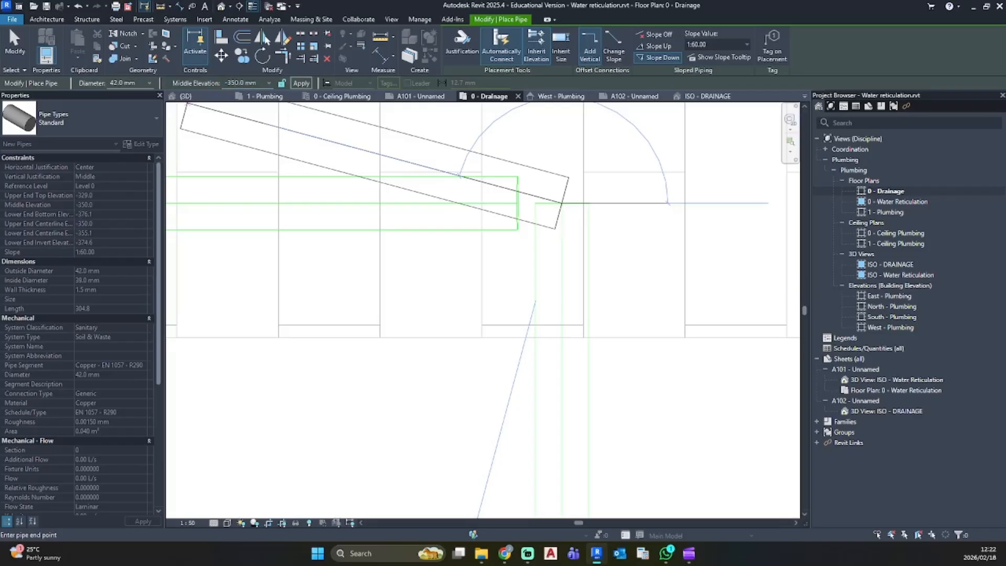
left_click(297, 85)
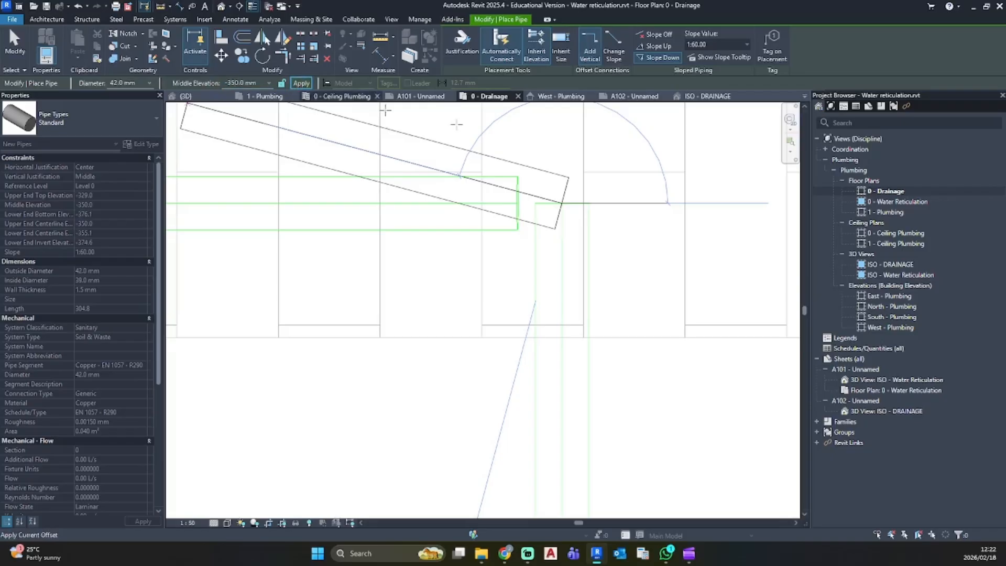
In the 3D view, set the slope of the basin-side 42 mm stack branch pipe to 1:60
left_click(222, 7)
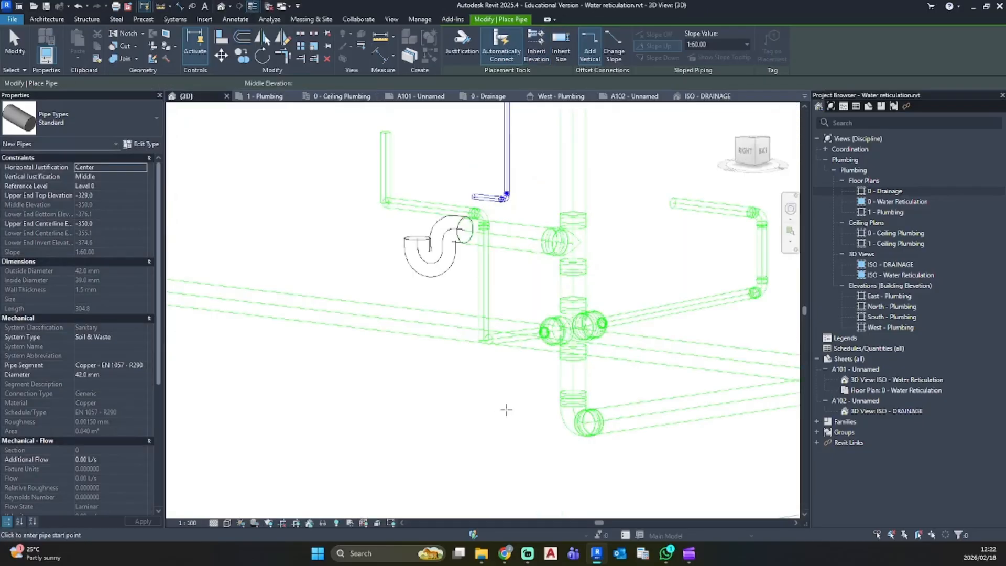
middle_click_drag(504, 408, 463, 362, "shift")
key("Escape")
scroll(454, 351, "up", 5)
left_click(482, 303)
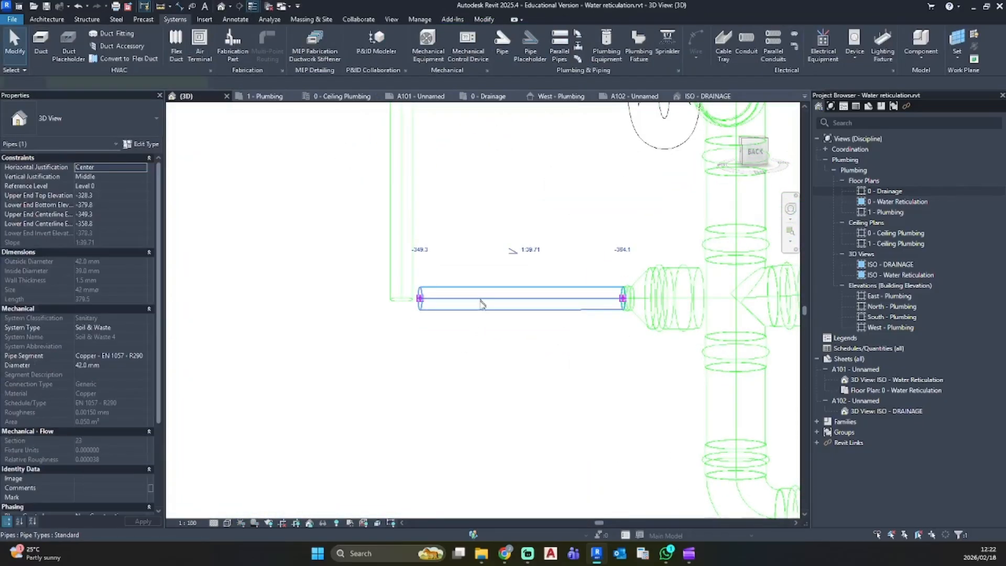
key("Escape")
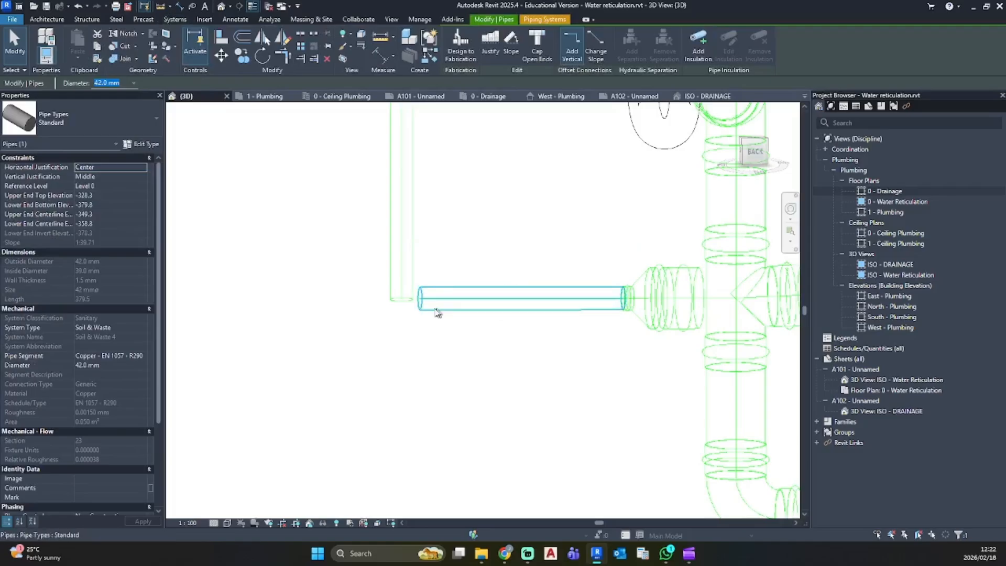
left_click_drag(420, 299, 419, 298)
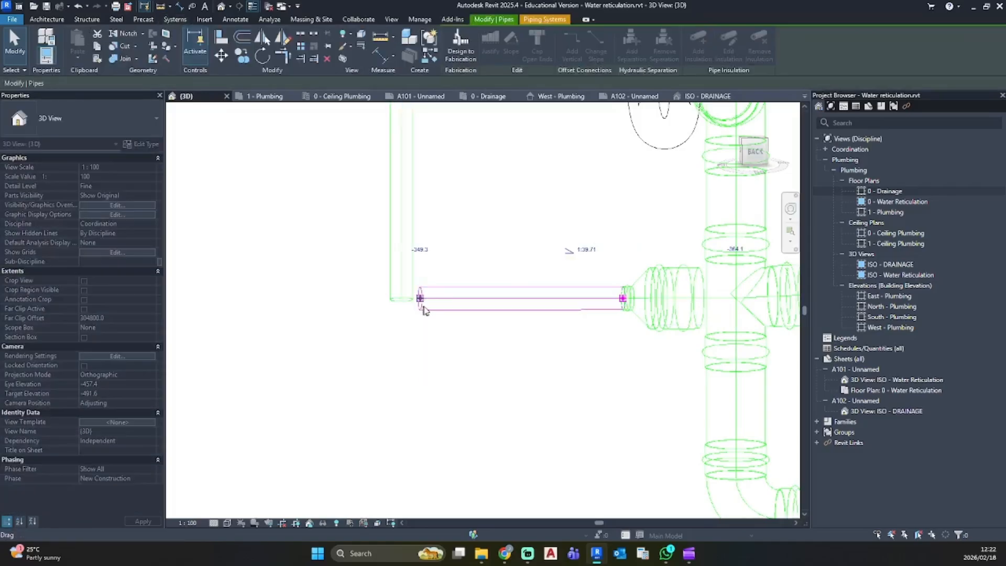
left_click(588, 251)
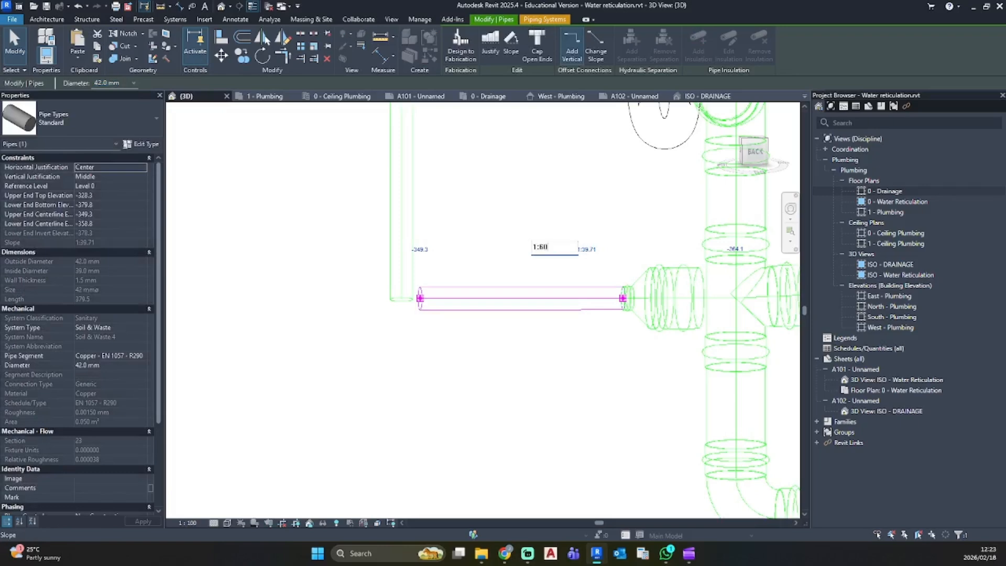
type("1:60")
key("Return")
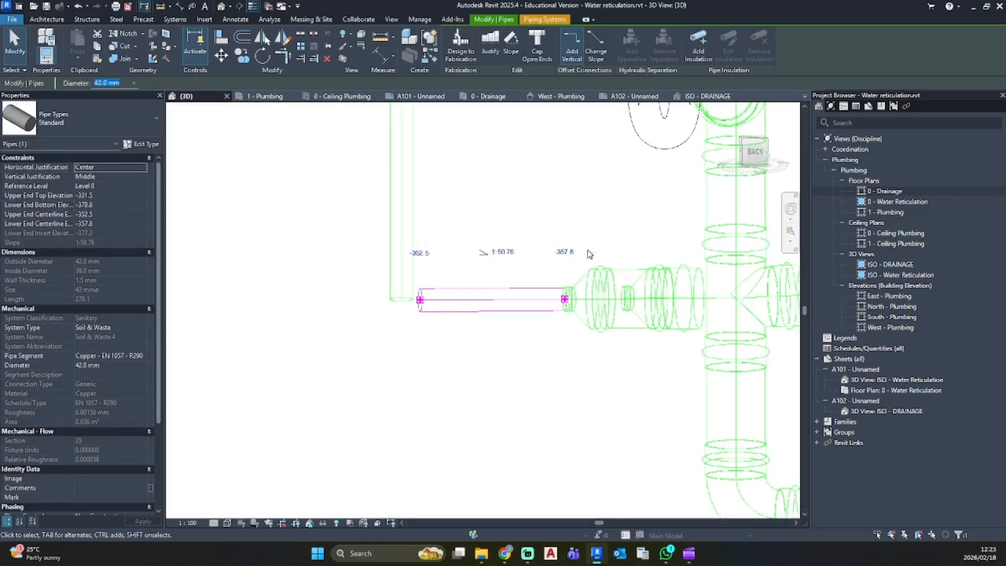
Re-enter a 1:60 slope for the basin-side branch pipe between the reducer and the basin drop
scroll(536, 333, "down", 2)
mouse_move(536, 333)
middle_mouse_down("shift")
mouse_move(838, 309)
mouse_move(451, 283)
mouse_move(531, 318)
middle_mouse_up("shift")
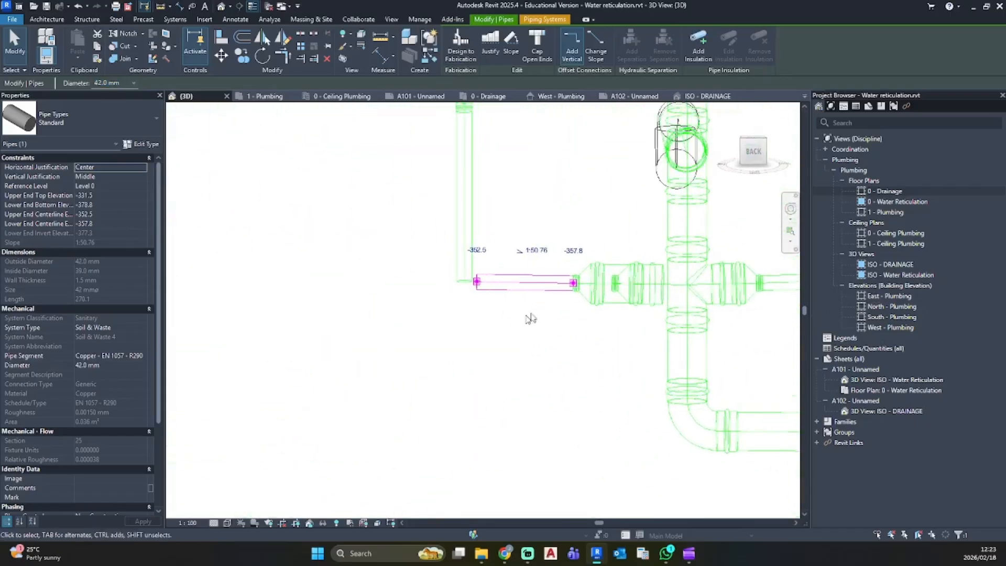
scroll(478, 283, "up", 4)
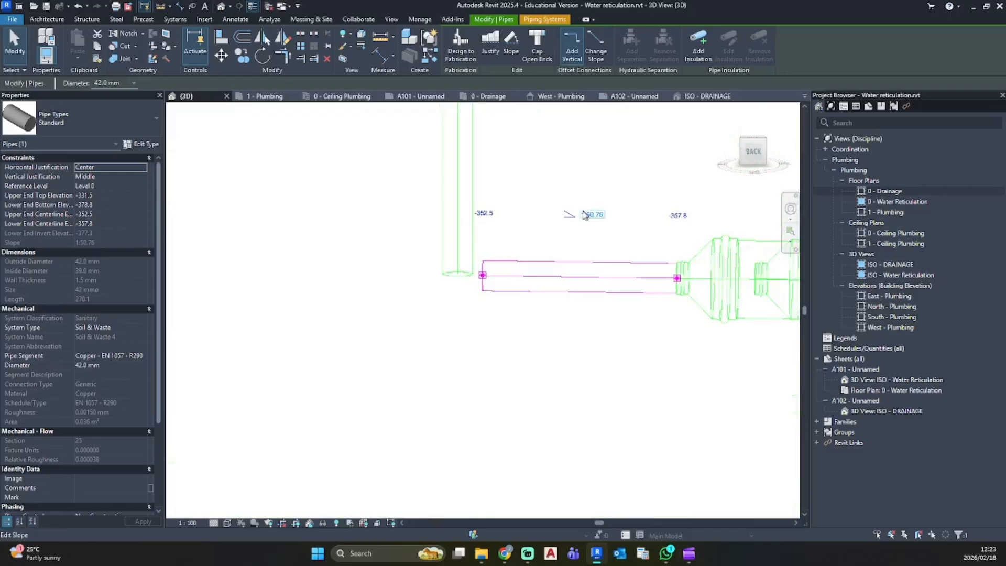
left_click(585, 215)
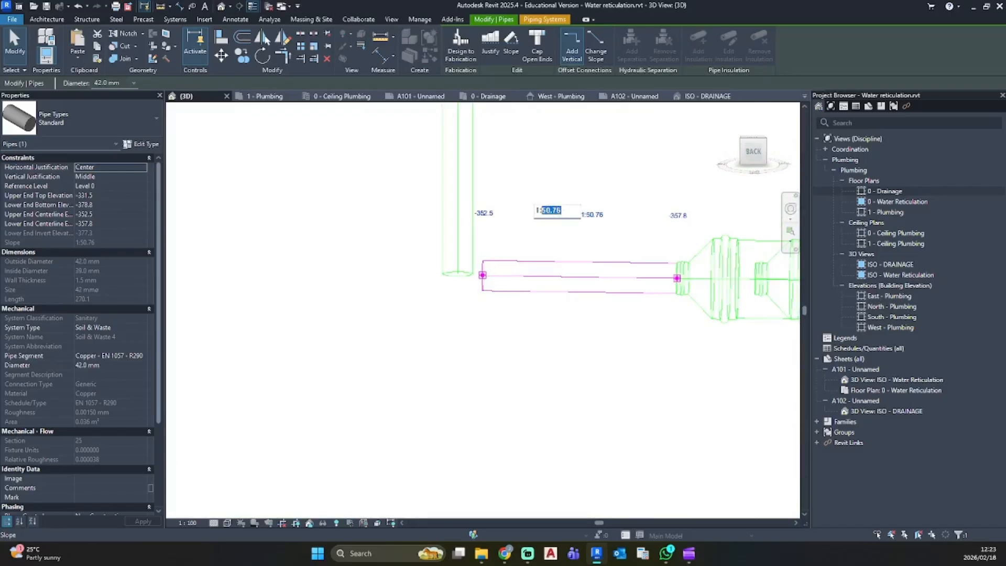
key("Return")
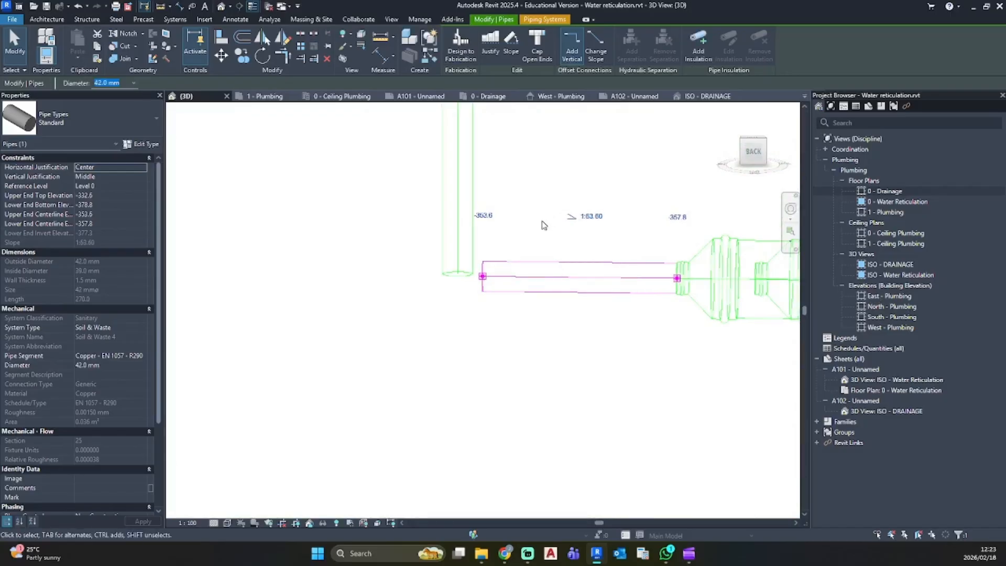
left_click(584, 218)
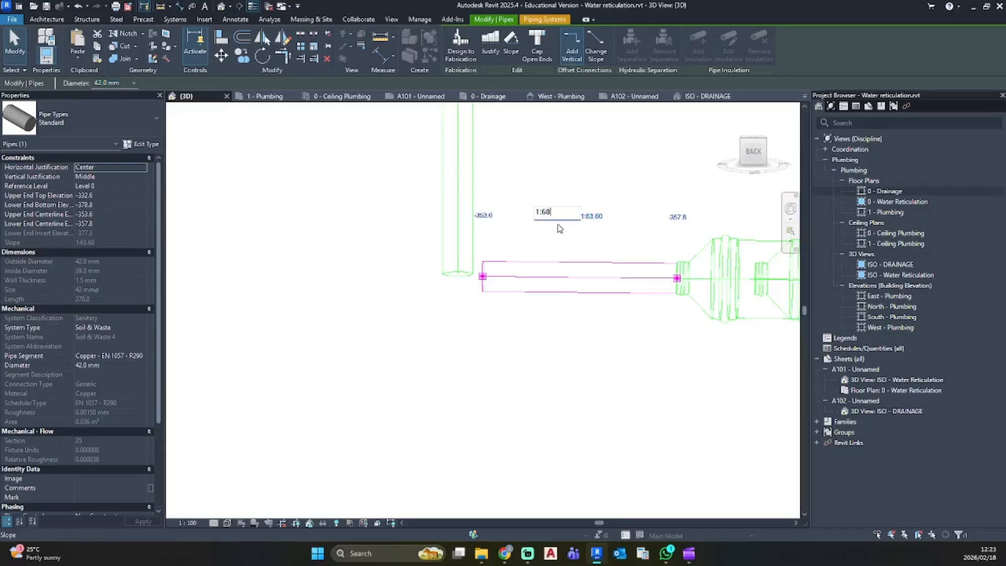
type("1:60")
key("Return")
Extend the basin-side branch pipe to the lower end of the vertical basin drop, then check the shower-side pipe's slope
left_click_drag(482, 276, 458, 273)
left_click(478, 312)
middle_click_drag(478, 312, 442, 327, "shift")
left_click(634, 322)
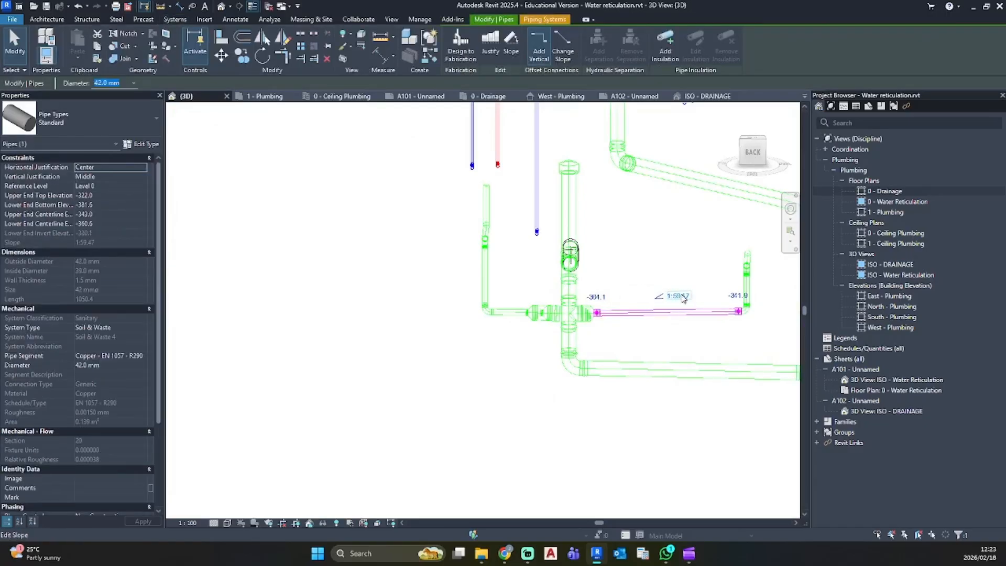
left_click(659, 347)
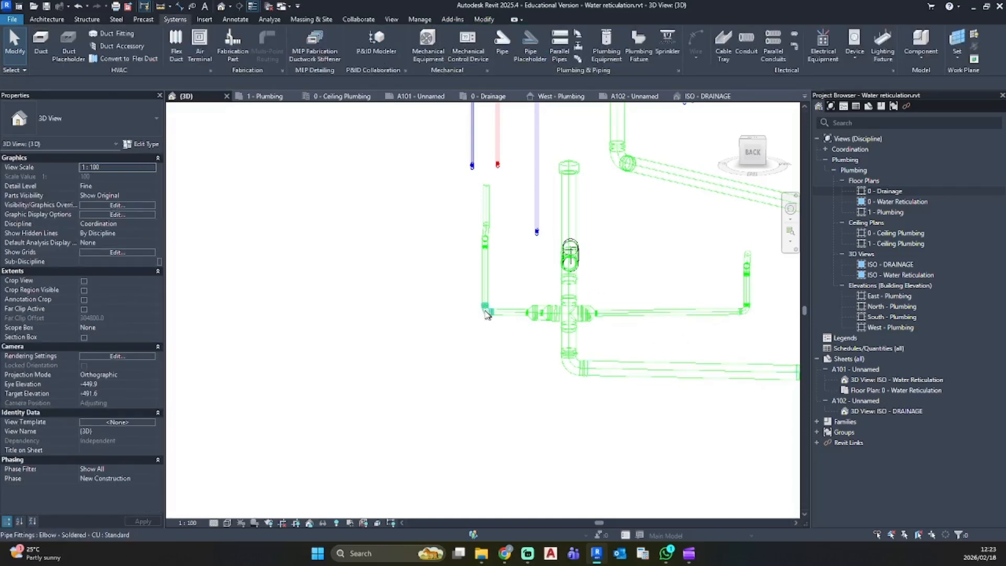
Look through the ISO - Water Reticulation 3D view and the 0 - Water Reticulation floor plan
left_click(890, 296)
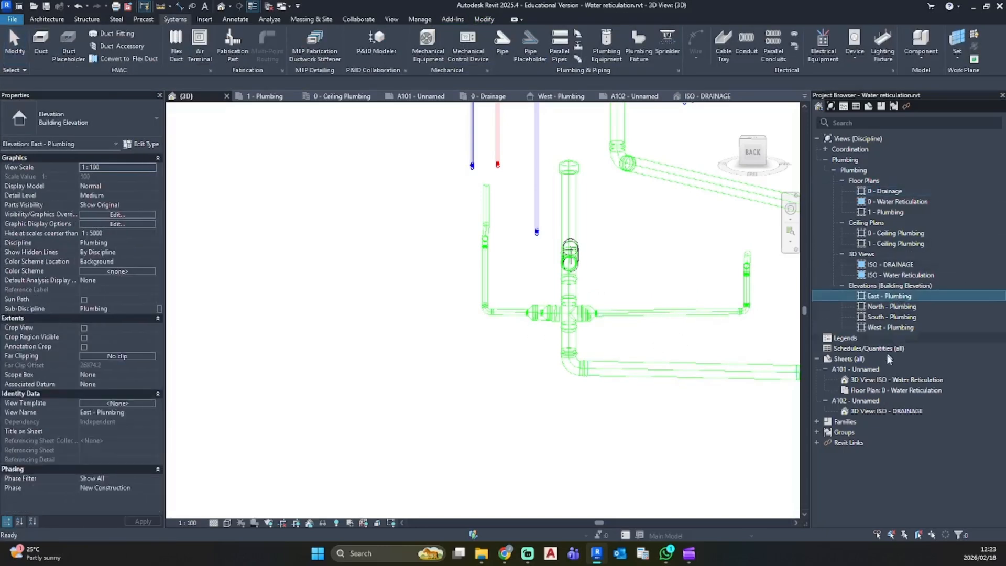
double_click(882, 382)
left_click(587, 185)
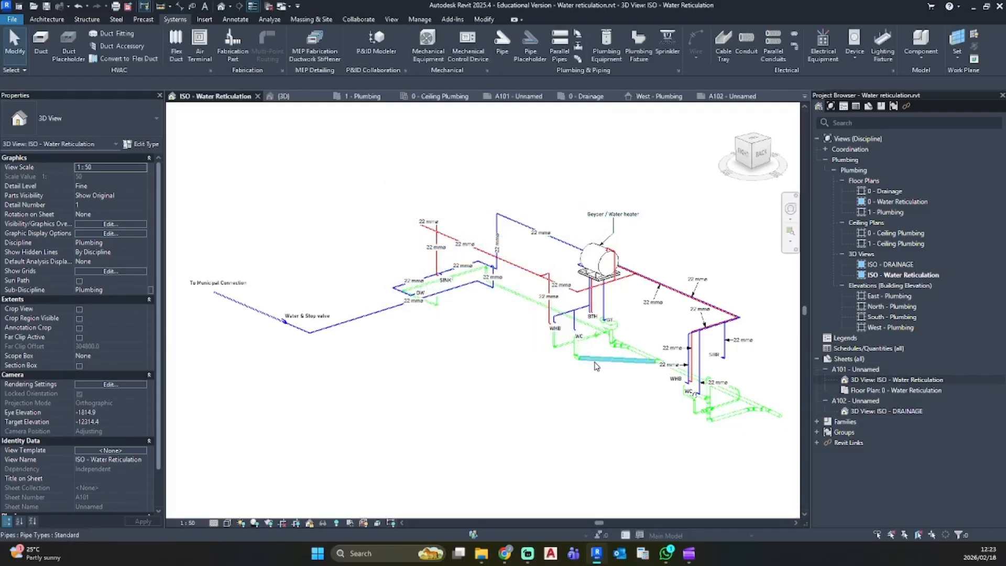
left_click(603, 360)
left_click(583, 407)
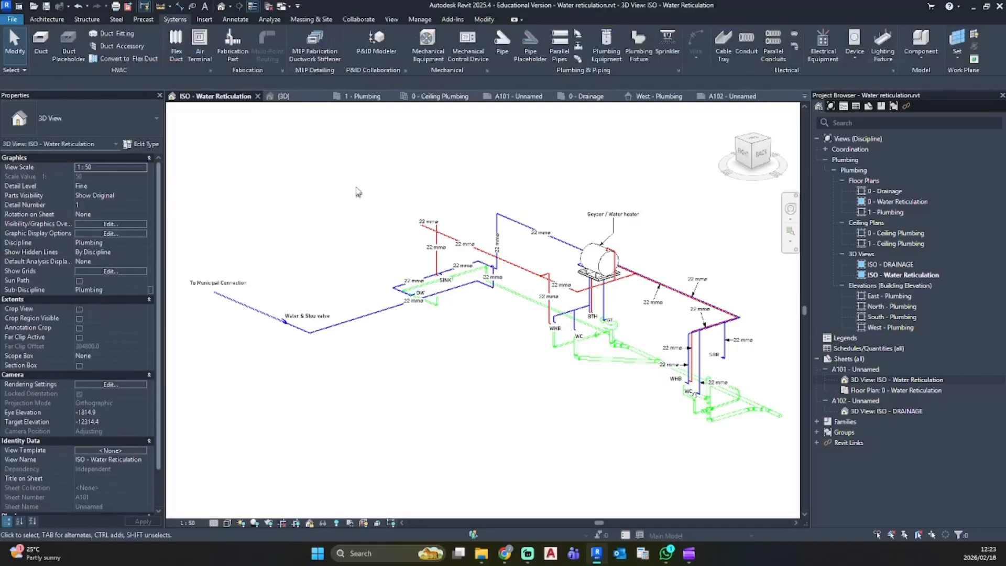
scroll(639, 326, "up", 2)
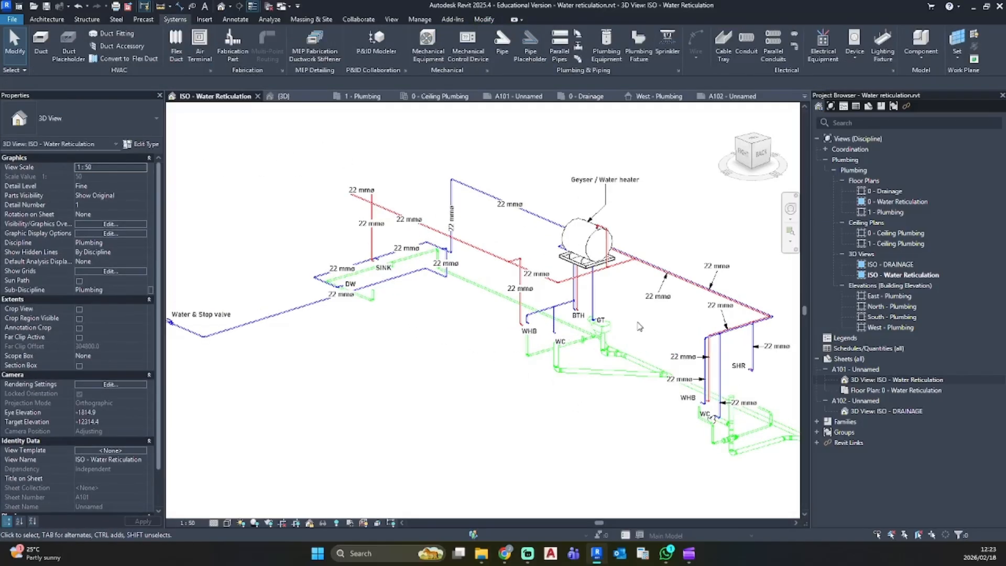
double_click(894, 391)
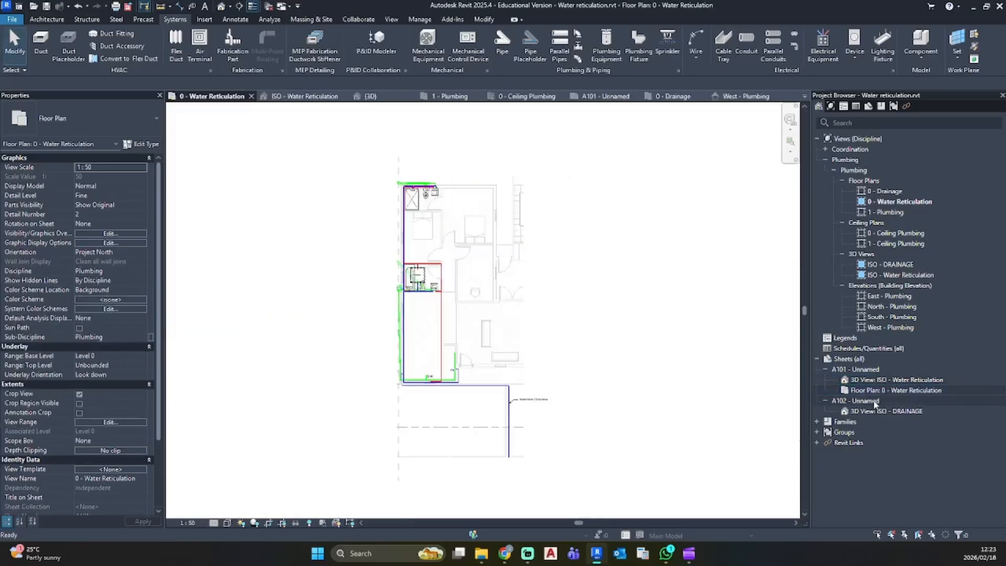
Open sheet A102 and activate its ISO - DRAINAGE viewport for editing around the bathroom stack
double_click(874, 401)
scroll(654, 306, "down", 1)
middle_click_drag(641, 304, 465, 299)
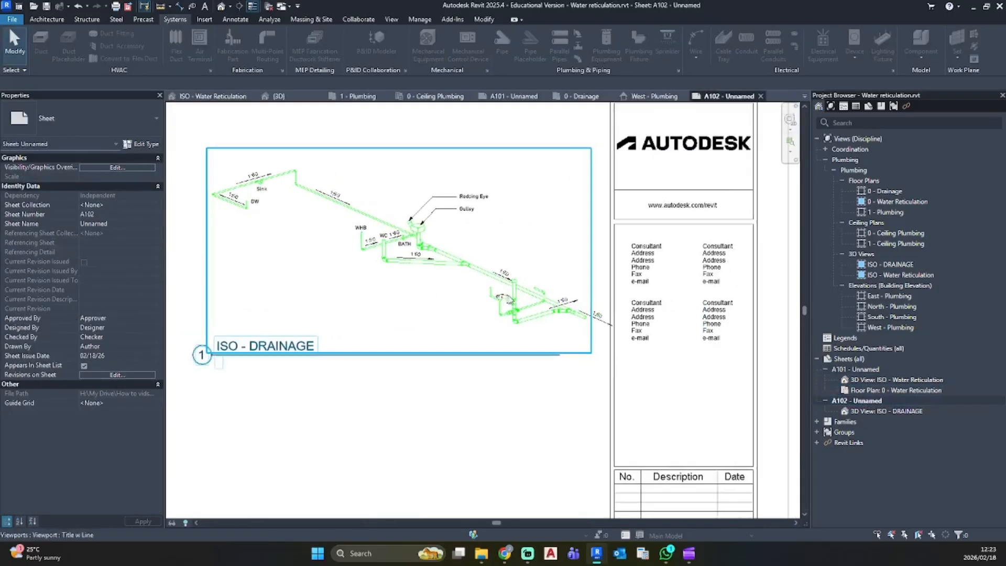
scroll(521, 270, "down", 3)
left_click(518, 270)
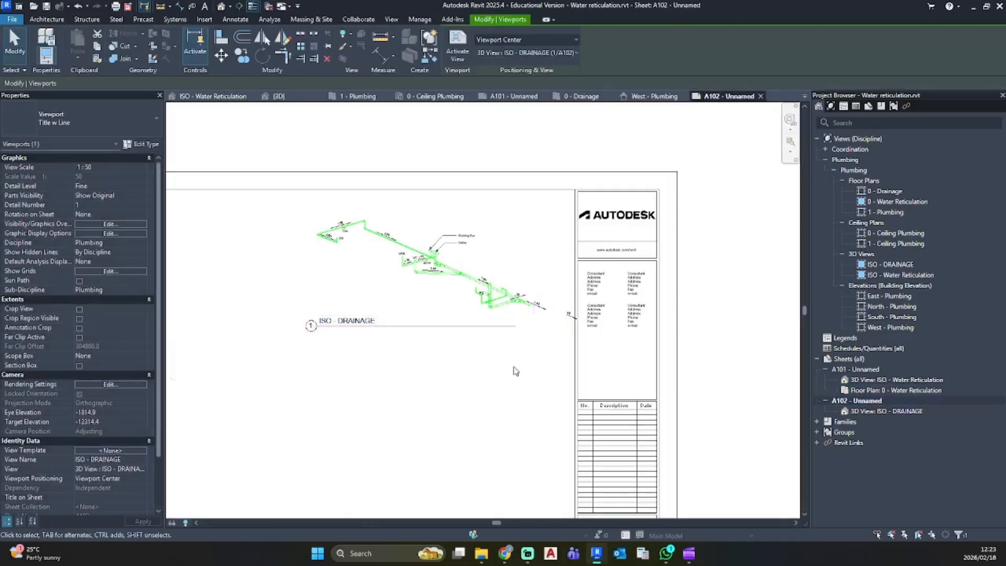
left_click(514, 368)
scroll(556, 315, "up", 4)
scroll(458, 298, "up", 3)
left_click(432, 310)
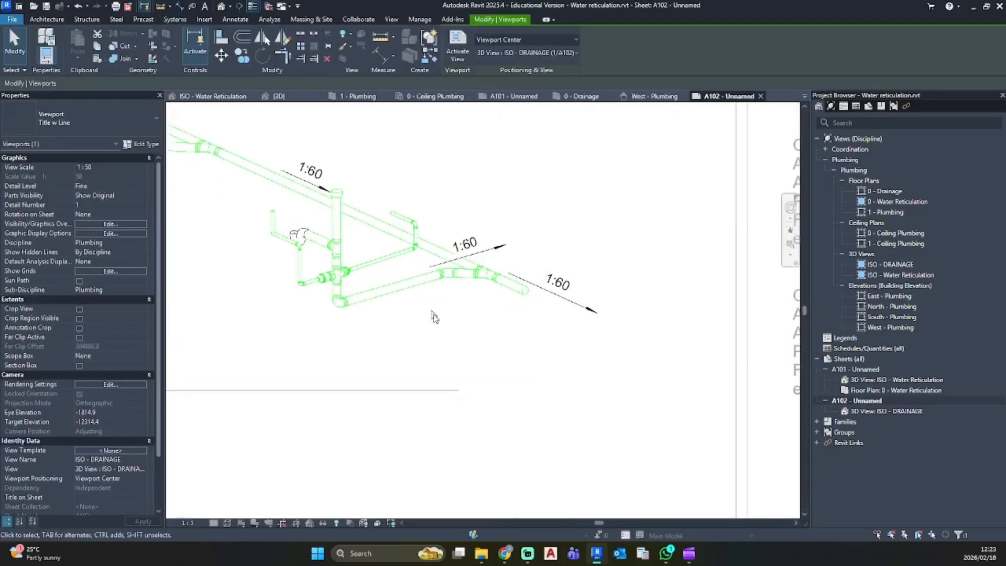
double_click(432, 315)
scroll(302, 218, "up", 4)
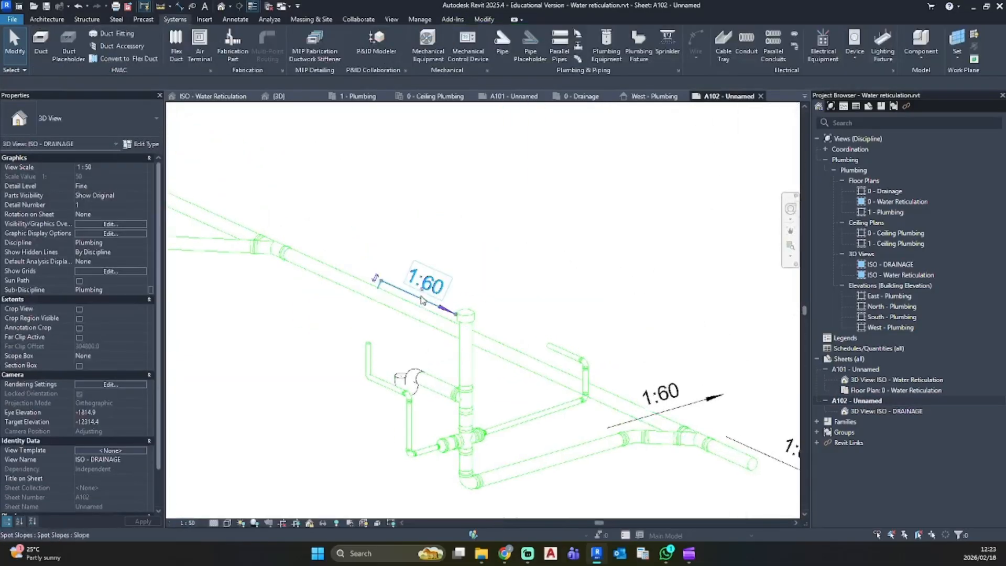
Move the 1:60 slope annotation on the main drain back along the pipe, clear of the capped stack
left_click(422, 300)
scroll(406, 300, "up", 2)
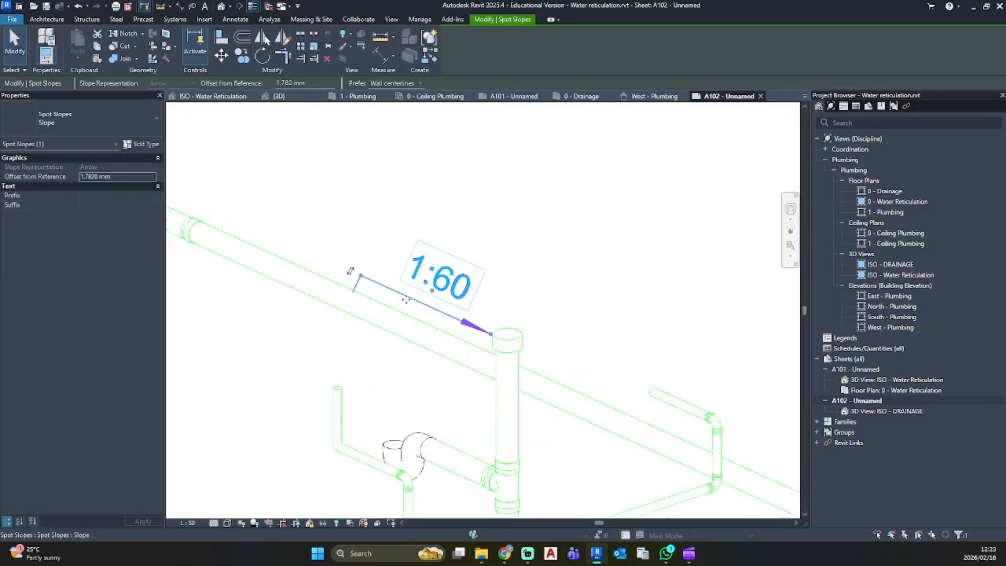
left_click_drag(406, 300, 338, 265)
left_click(379, 293)
scroll(413, 338, "down", 3)
middle_click_drag(415, 339, 408, 313)
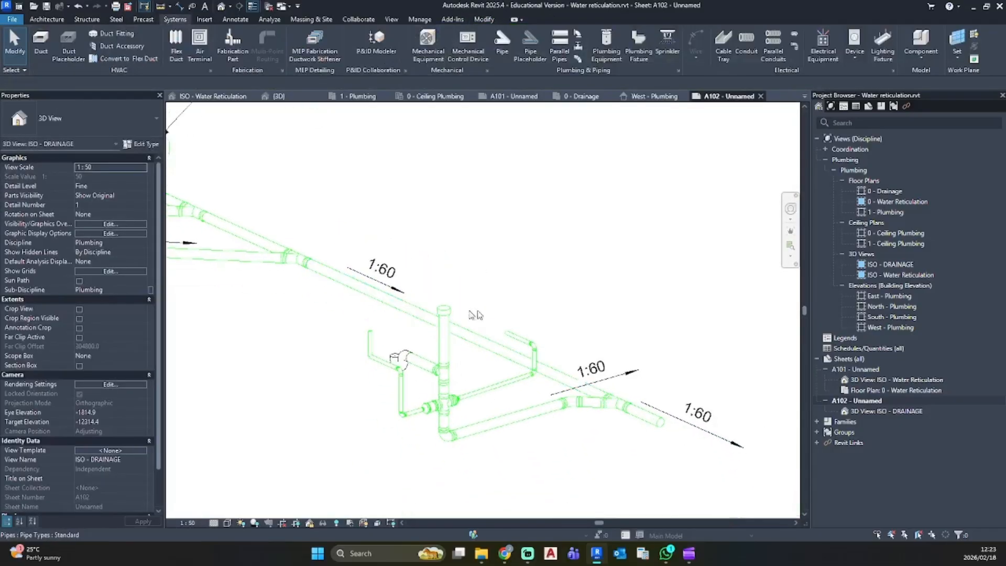
Place a 2.5mm Arial text note reading "shr" above the open end of the shower waste pipe
key("t")
key("x")
scroll(534, 299, "up", 2)
left_click(472, 314)
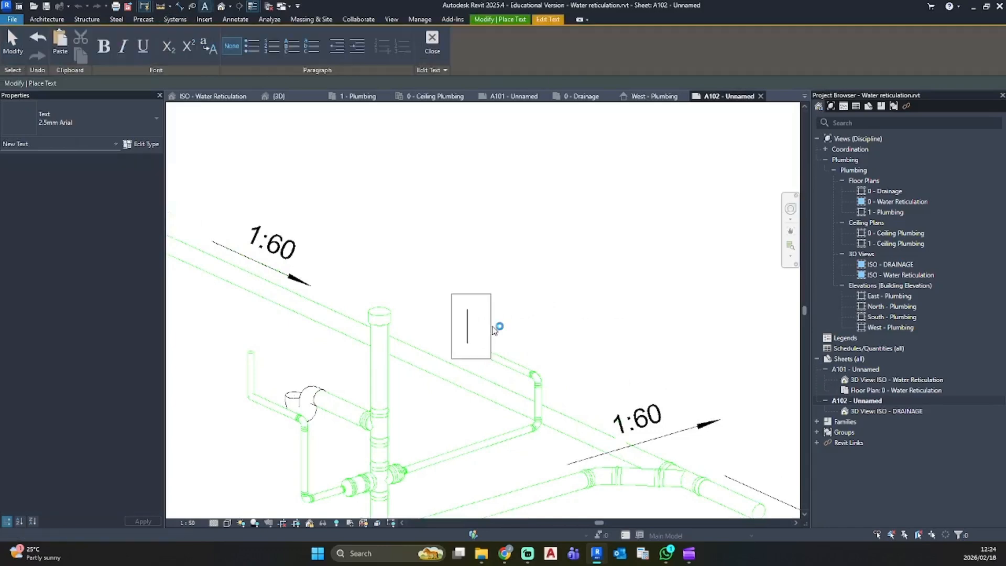
left_click(564, 251)
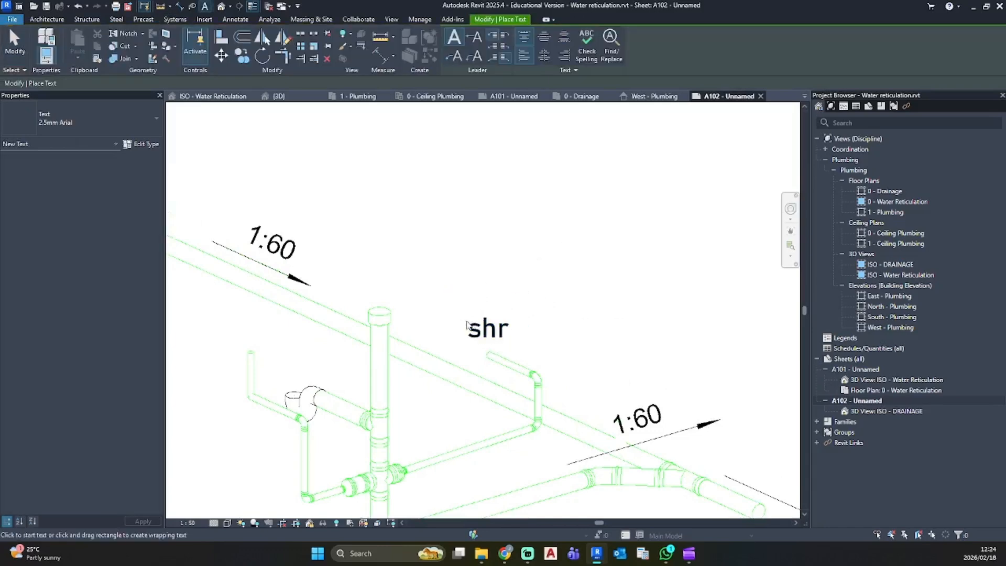
Change the shower note's text to uppercase "SHR" and shift the note slightly beside the pipe end
left_click(467, 326)
left_click(471, 327)
double_click(483, 329)
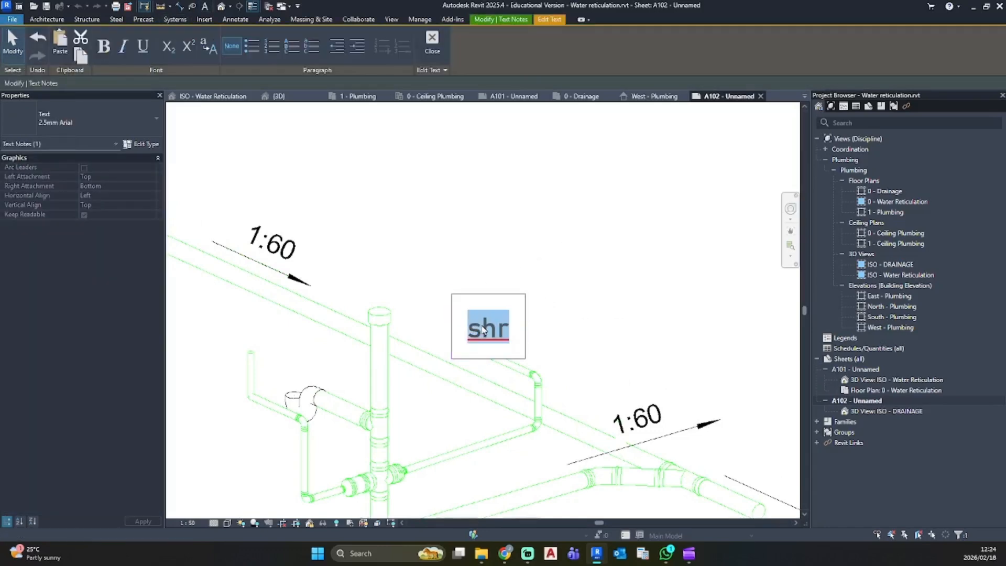
type("SHR")
left_click(543, 287)
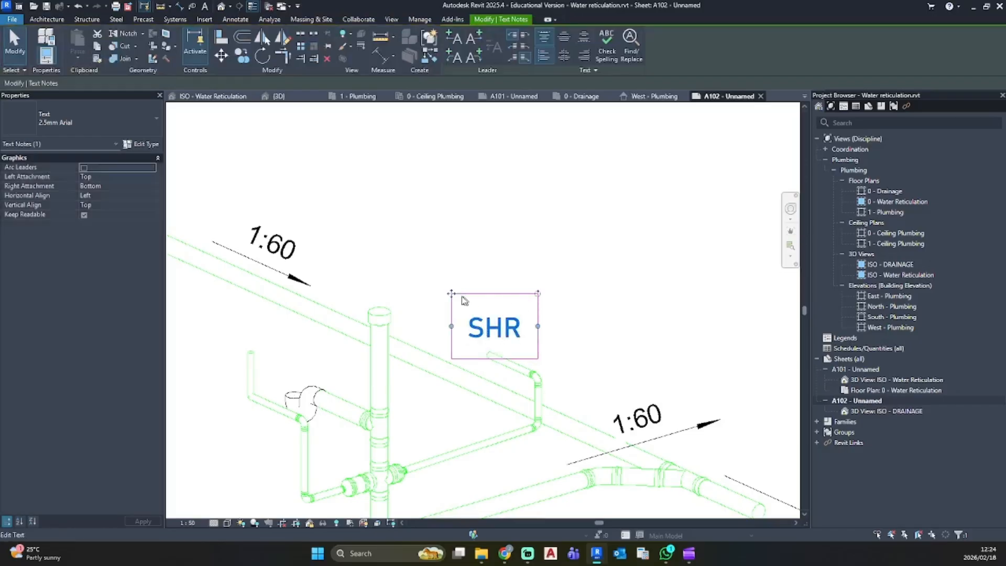
left_click_drag(435, 302, 435, 301)
key("Escape")
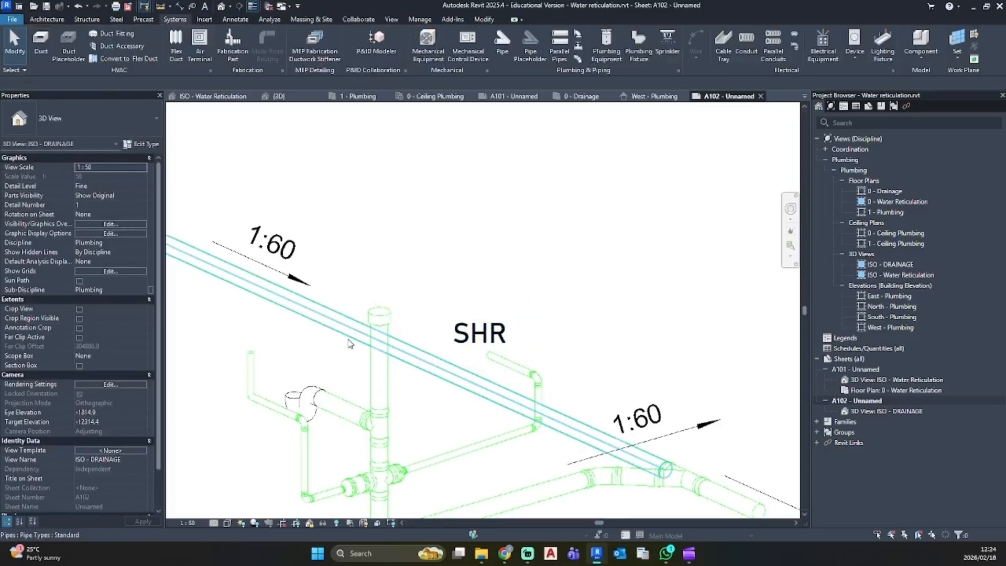
Add a text note reading "wc" above the toilet trap
key("t")
key("x")
left_click(285, 361)
type("WC")
left_click(406, 274)
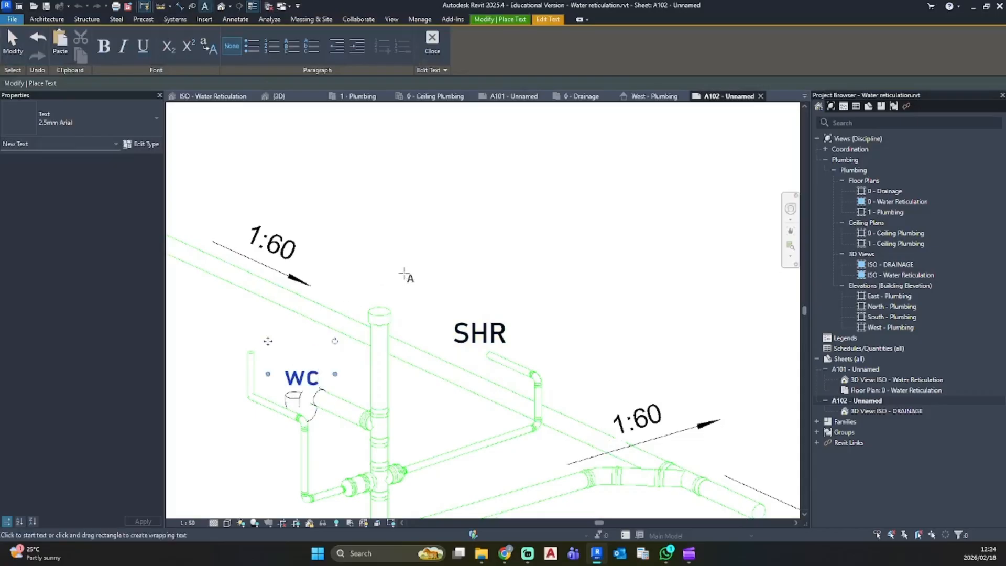
Add a text note reading "whb" above the open end of the basin waste pipe
scroll(265, 366, "up", 3)
left_click(225, 303)
type("whb")
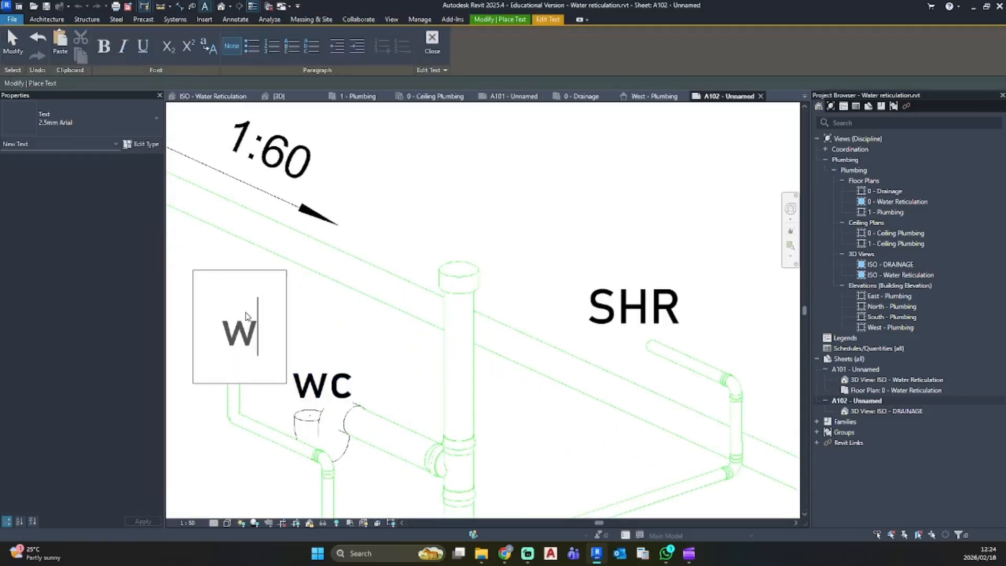
left_click(364, 292)
scroll(364, 293, "down", 1)
middle_click_drag(381, 293, 553, 292)
key("Escape")
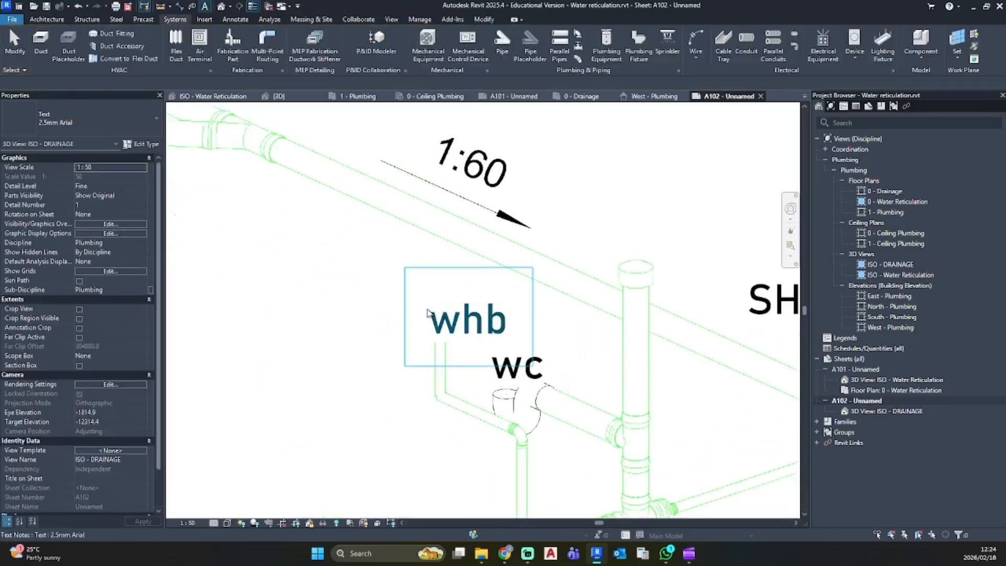
Reposition the whb and wc notes up and away from the pipes so each sits clear above its fixture connection
left_click(427, 308)
left_click_drag(406, 264, 374, 249)
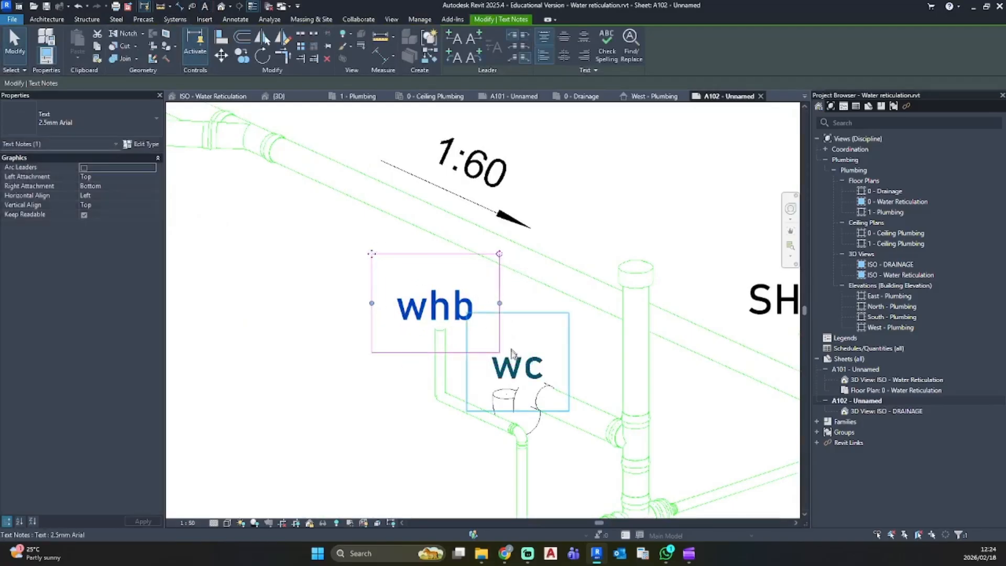
left_click(498, 342)
left_click_drag(466, 314, 445, 309)
key("Escape")
scroll(363, 332, "down", 4)
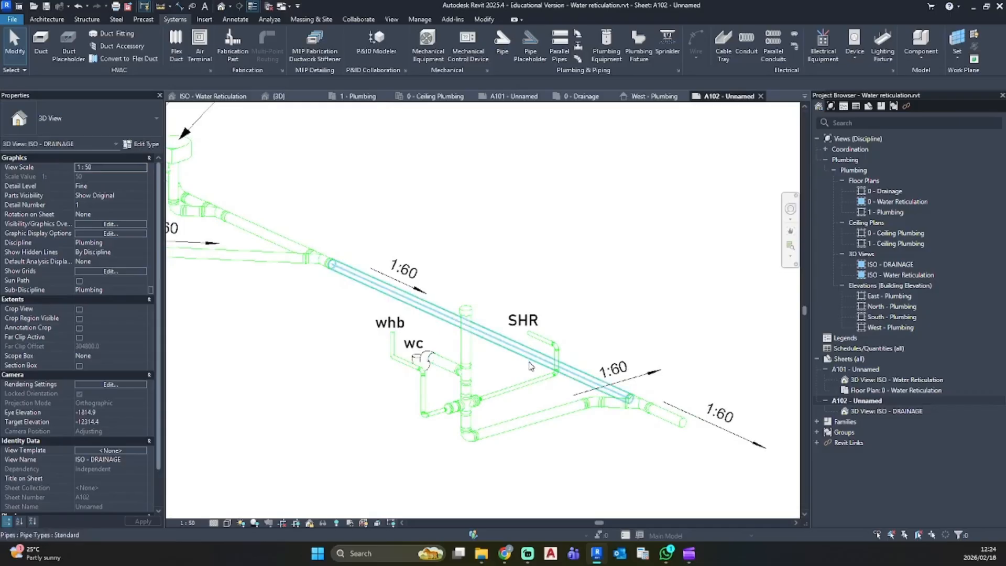
Move the misplaced 1:60 slope annotation from the junction to above the lower branch pipe leaving the stack
left_click(627, 380)
scroll(623, 374, "up", 2)
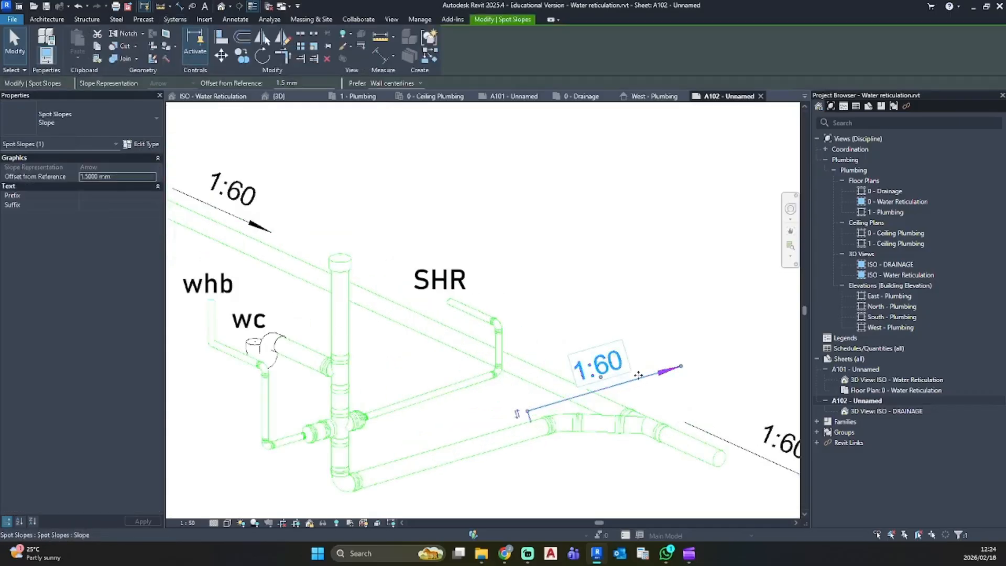
left_click_drag(602, 367, 470, 417)
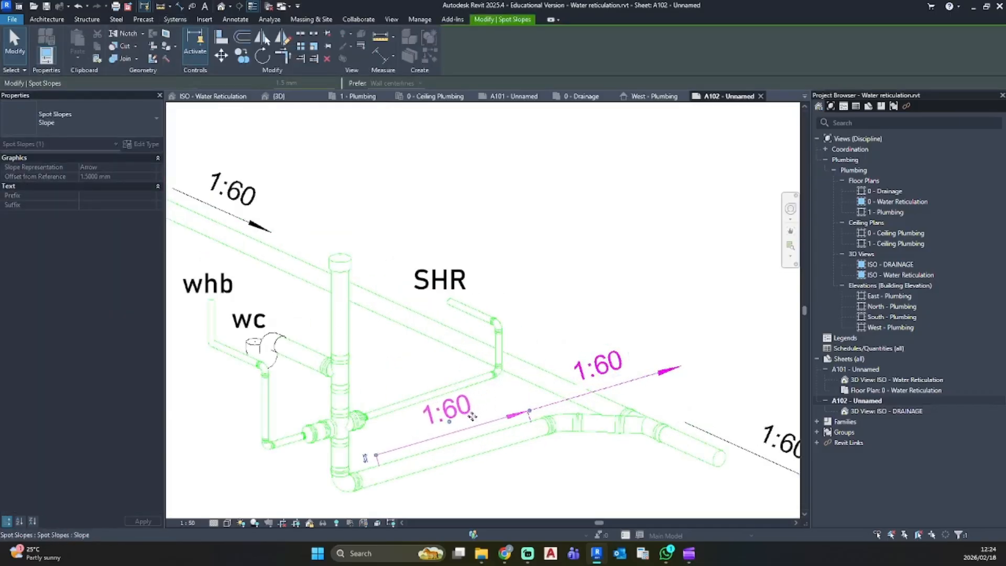
left_click(547, 483)
Extend the free end of the outlet pipe beyond the final junction, keeping it in line with its existing run
scroll(551, 488, "down", 3)
middle_click_drag(546, 467, 528, 405)
left_click(623, 404)
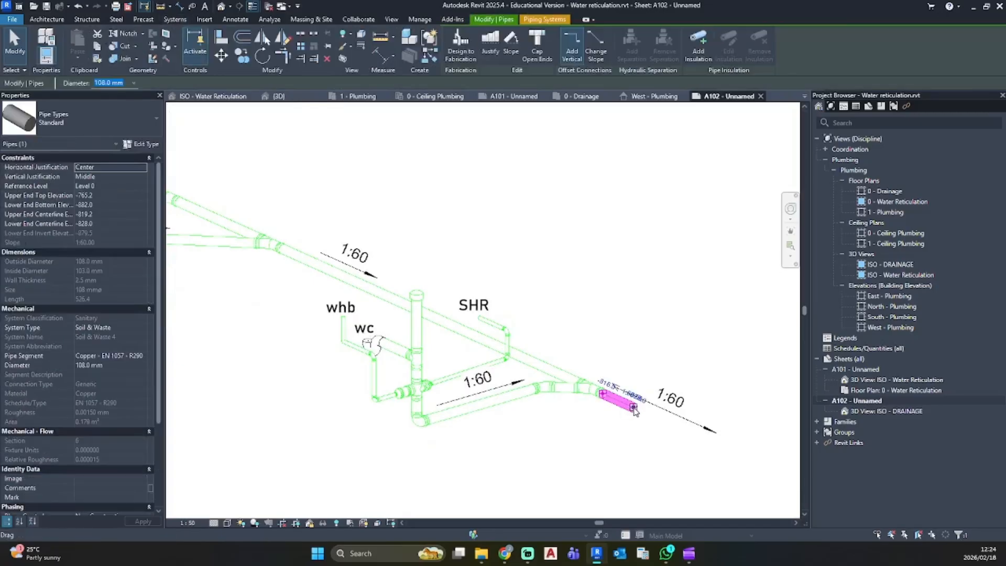
left_click_drag(633, 408, 723, 449)
left_click(642, 443)
scroll(631, 422, "down", 2)
Shift the outlet pipe's slope annotation back along the pipe so its arrow sits beside the extended run
scroll(657, 416, "up", 3)
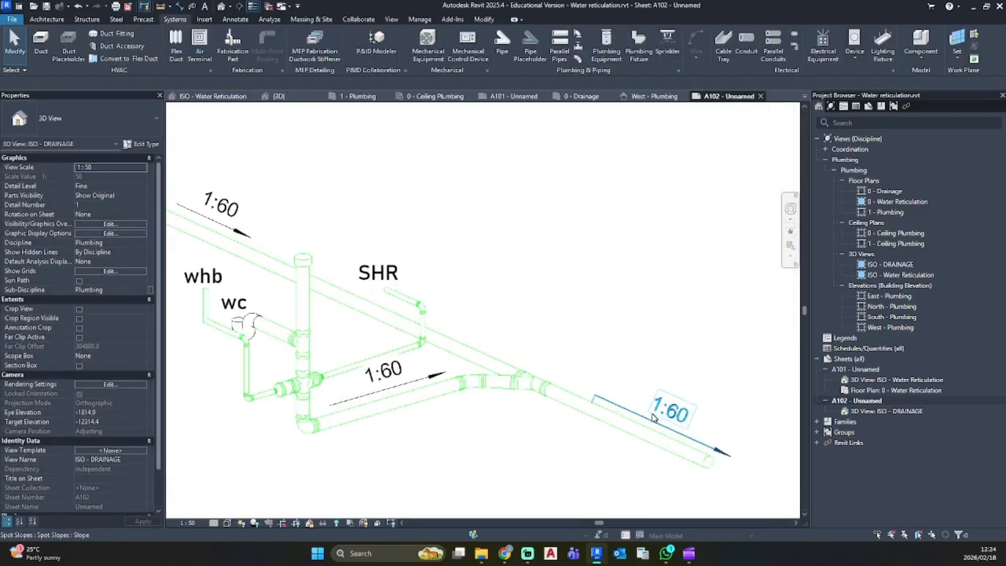
mouse_move(633, 404)
left_mouse_down()
mouse_move(614, 397)
mouse_move(628, 404)
left_mouse_up()
key("Escape")
Add a text note reading "To Main Sewer Line" and position it just below the outlet pipe's open end
scroll(623, 398, "down", 3)
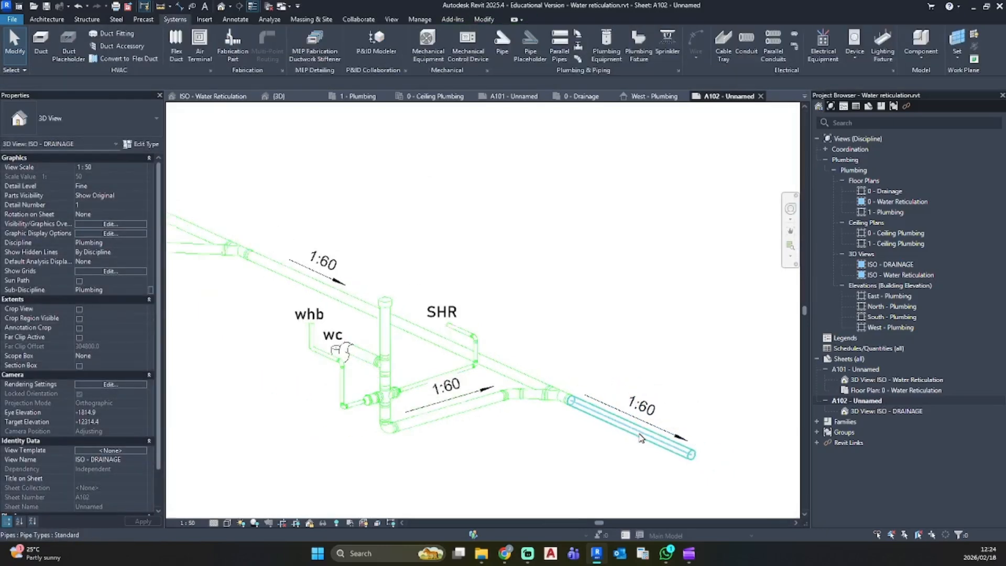
key("t")
key("x")
left_click(602, 353)
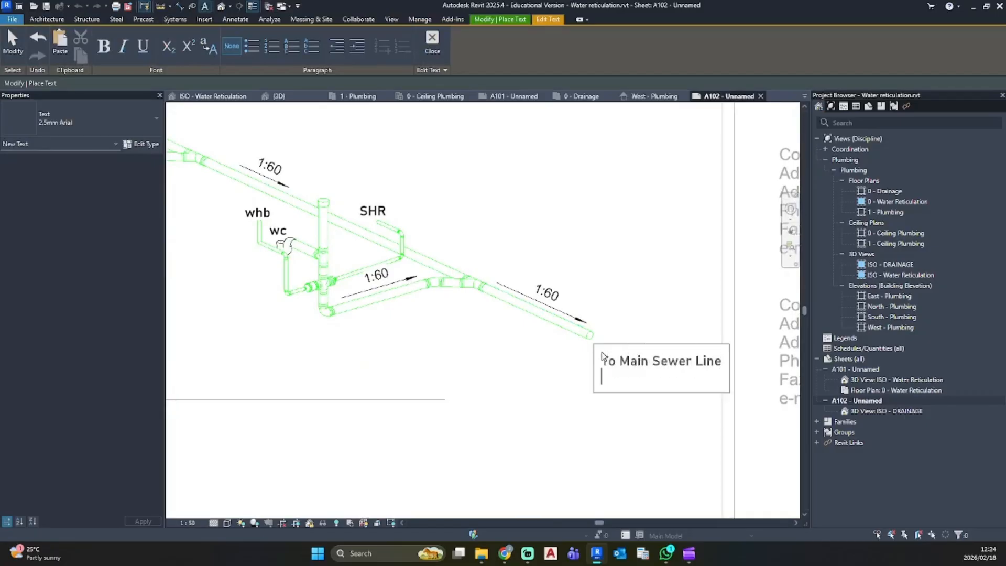
left_click(607, 283)
key("Escape")
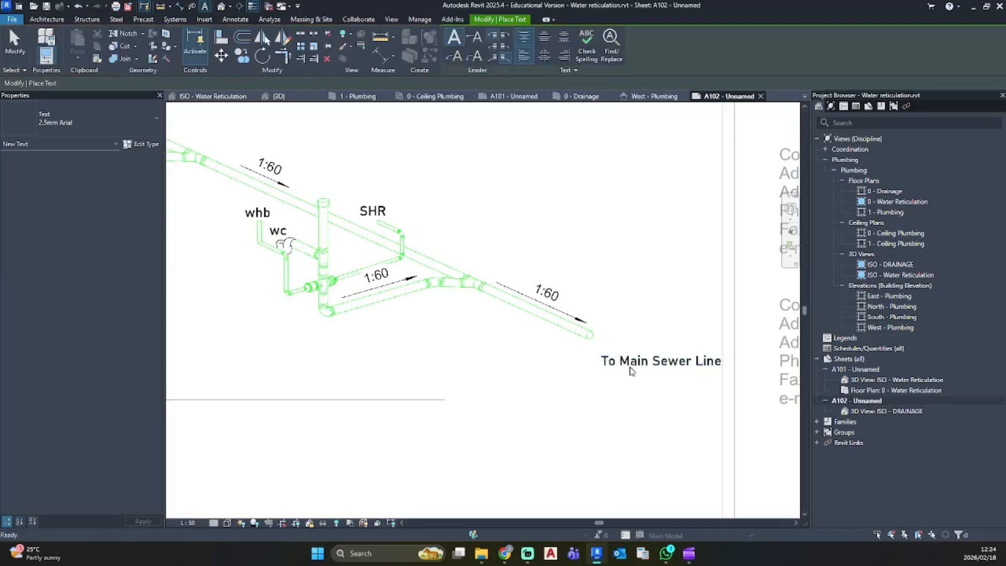
left_click(594, 348)
left_click_drag(593, 348, 519, 341)
left_click(501, 334)
Delete the slope annotation above the lower branch pipe running from the stack to the main junction
scroll(367, 286, "up", 4)
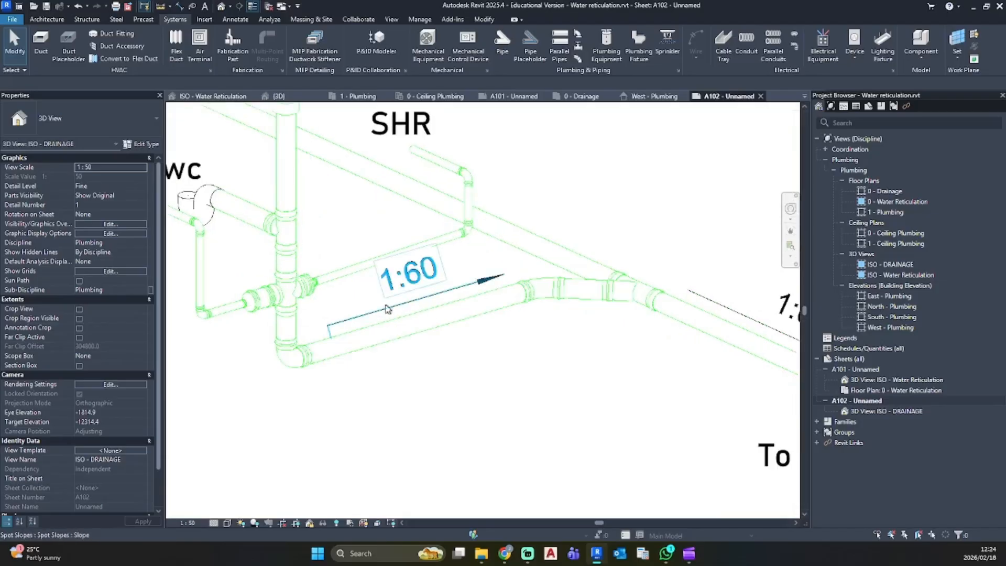
left_click(386, 336)
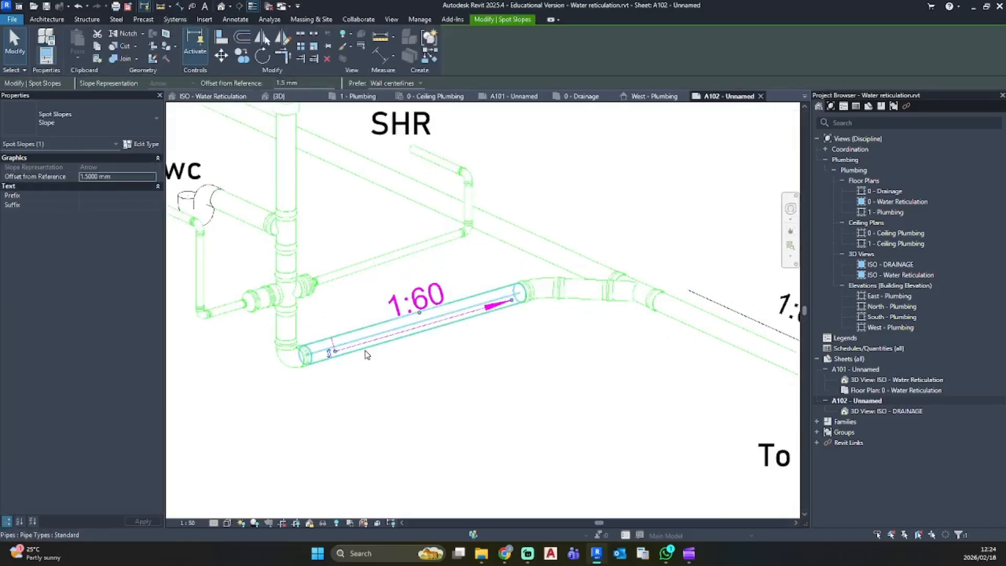
key("Delete")
Add a spot slope annotation to the shower waste pipe between its lower elbow and the stack
scroll(540, 304, "down", 3)
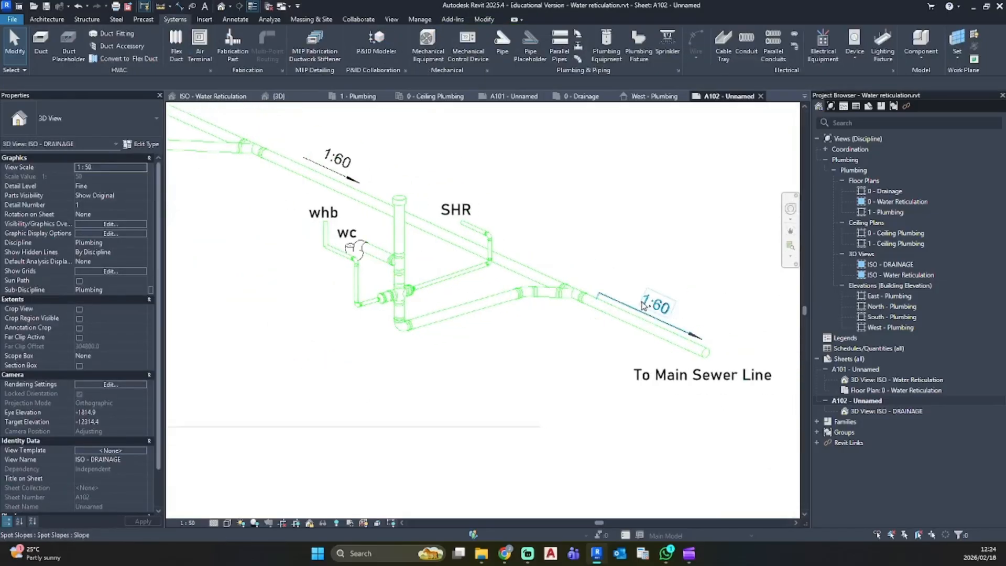
key("s")
key("s")
scroll(488, 286, "up", 3)
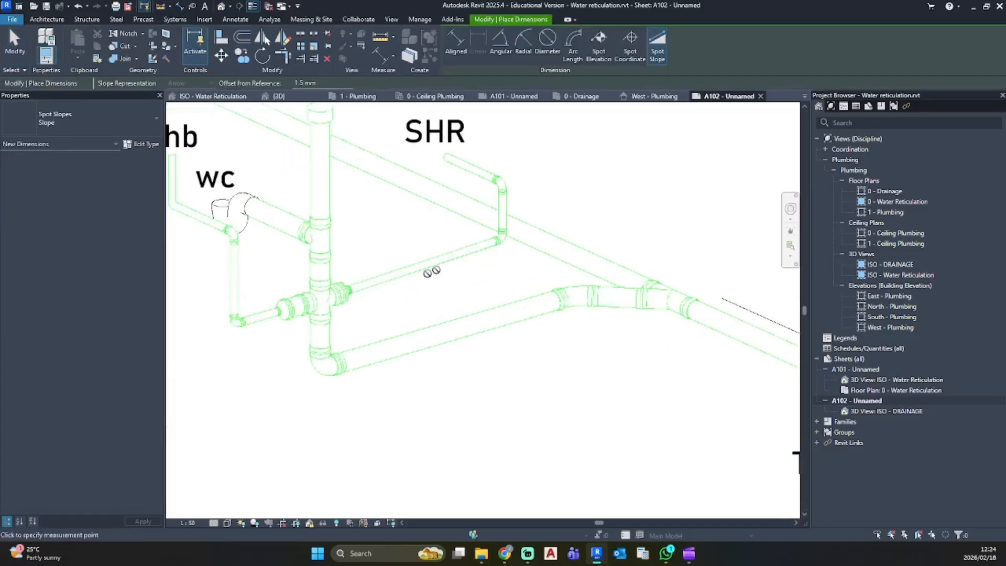
left_click(493, 250)
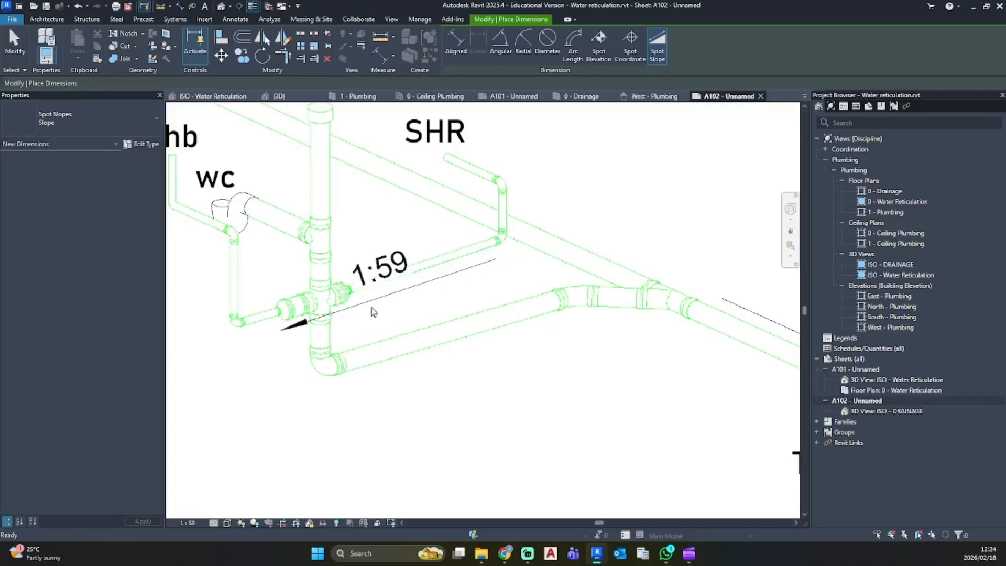
Move the shower pipe's slope annotation above the pipe at about 1.9 mm offset and shorten its arrow to the pipe's length
left_click(370, 312)
left_click_drag(280, 332, 371, 299)
left_click_drag(506, 261, 502, 254)
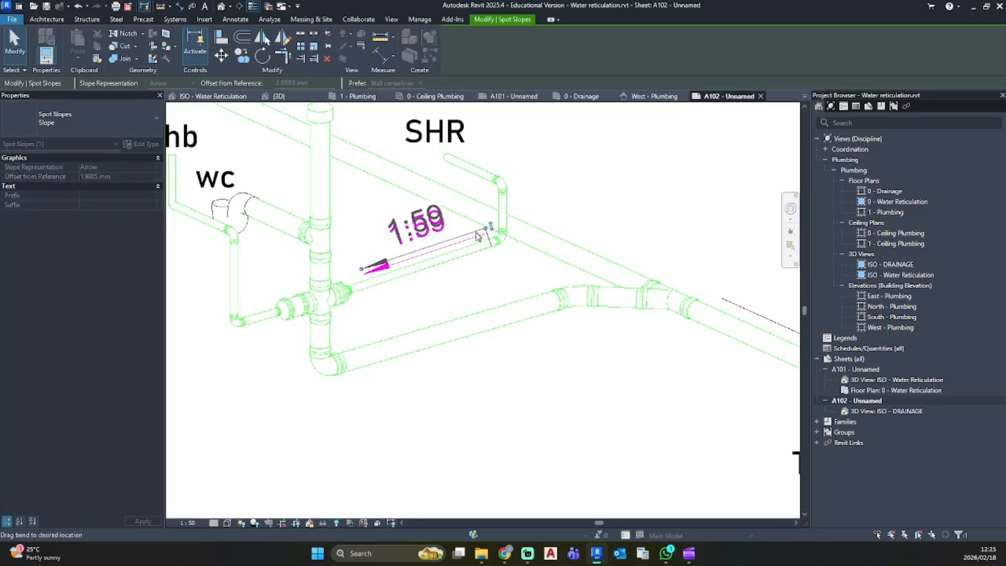
scroll(472, 297, "up", 3)
left_click_drag(270, 303, 236, 313)
left_click_drag(517, 224, 517, 224)
key("Escape")
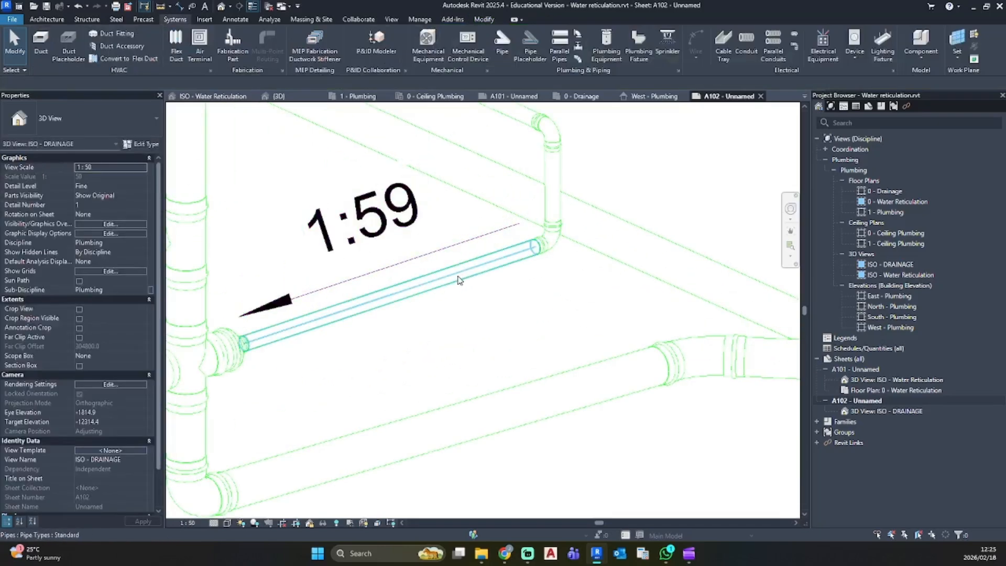
Set the shower waste pipe's slope to 1:61
left_click(461, 272)
left_click(396, 261)
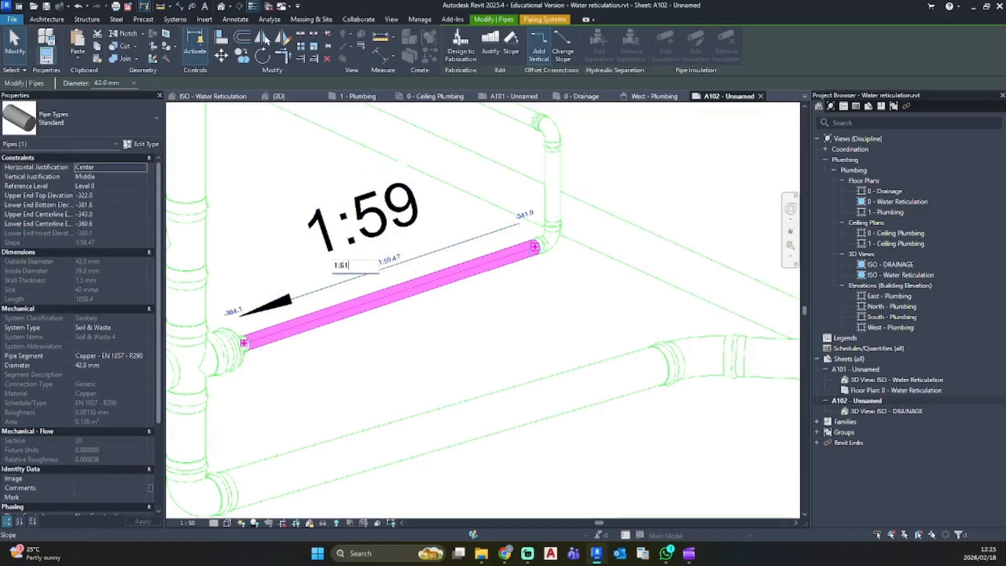
type("1:61")
key("Return")
key("Escape")
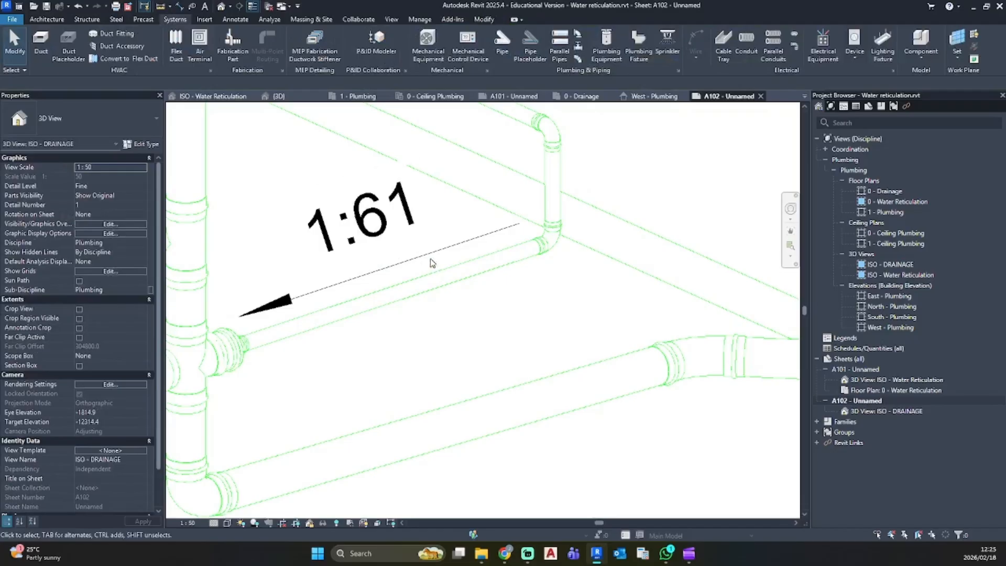
Adjust the shower waste pipe's slope so that its annotation reads 1:60
left_click(398, 263)
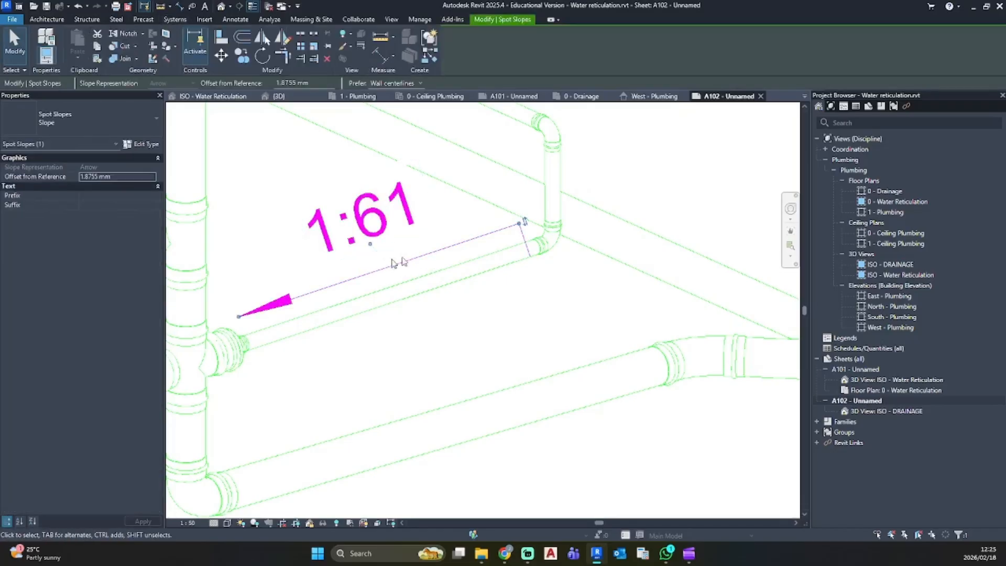
key("Escape")
left_click(507, 255)
left_click(392, 262)
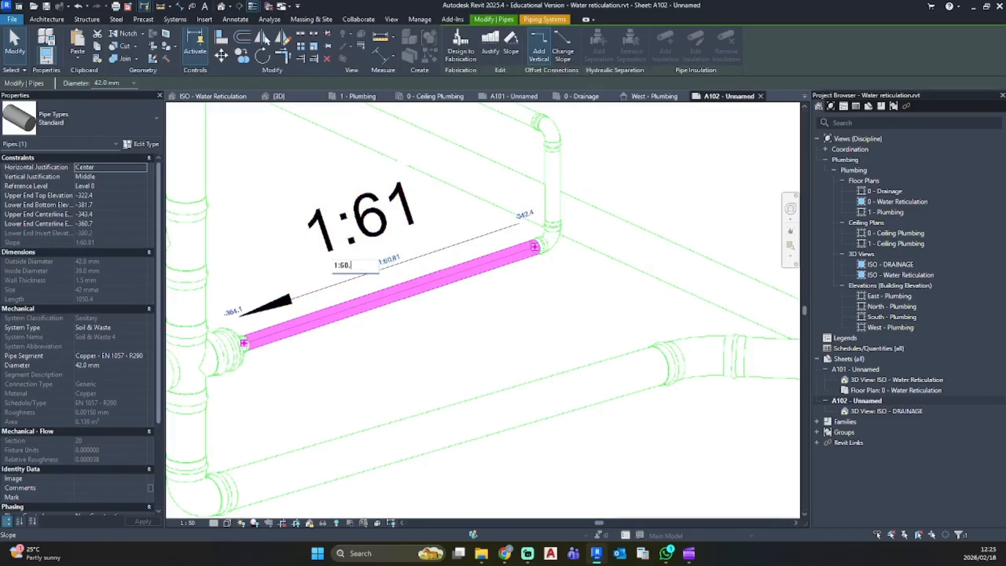
key("Return")
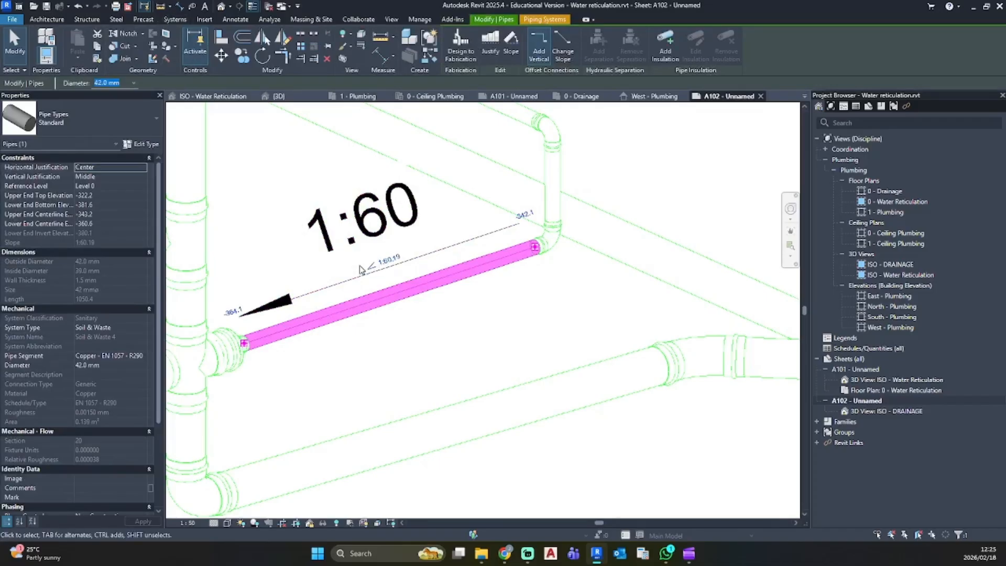
left_click(414, 337)
Create a matching spot slope annotation below the branch pipe running from the stack's base to the main junction
scroll(414, 341, "down", 4)
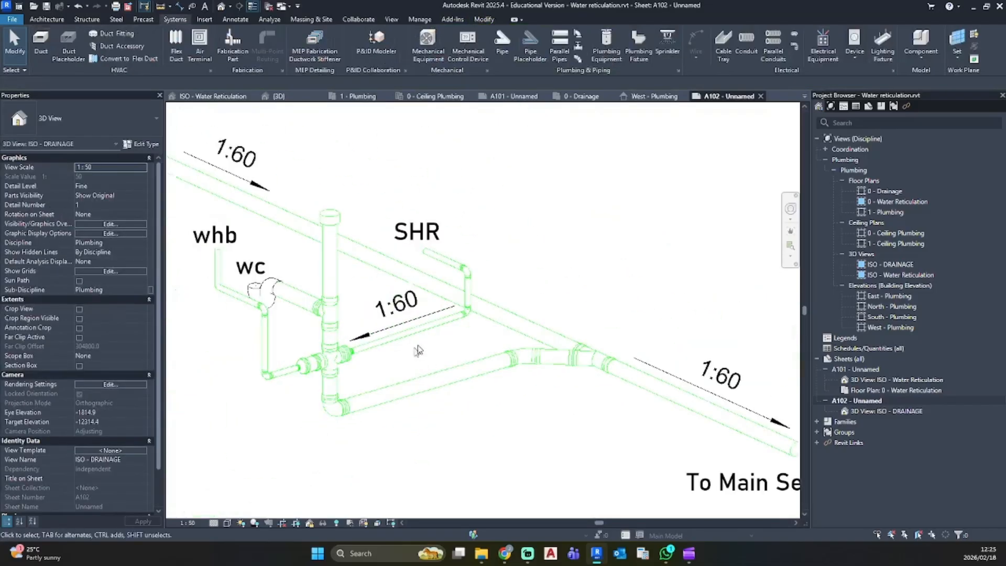
scroll(299, 388, "down", 2)
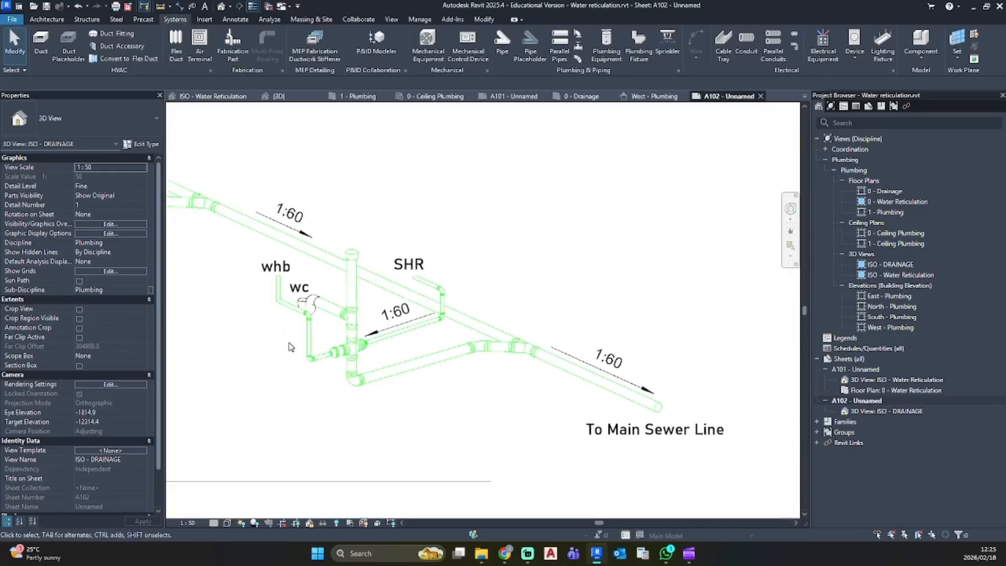
scroll(291, 347, "down", 2)
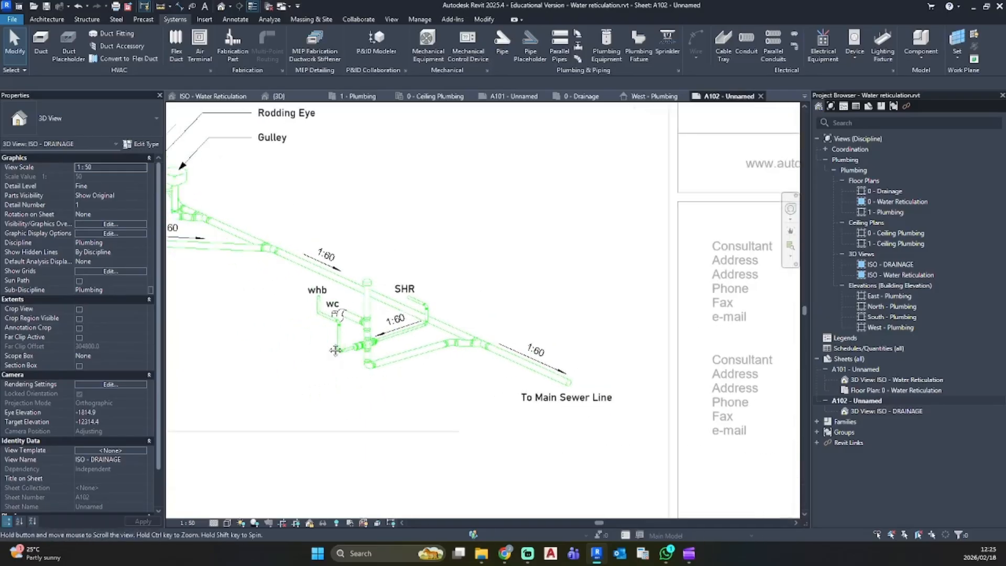
left_click(388, 329)
key("c")
key("s")
scroll(389, 348, "up", 4)
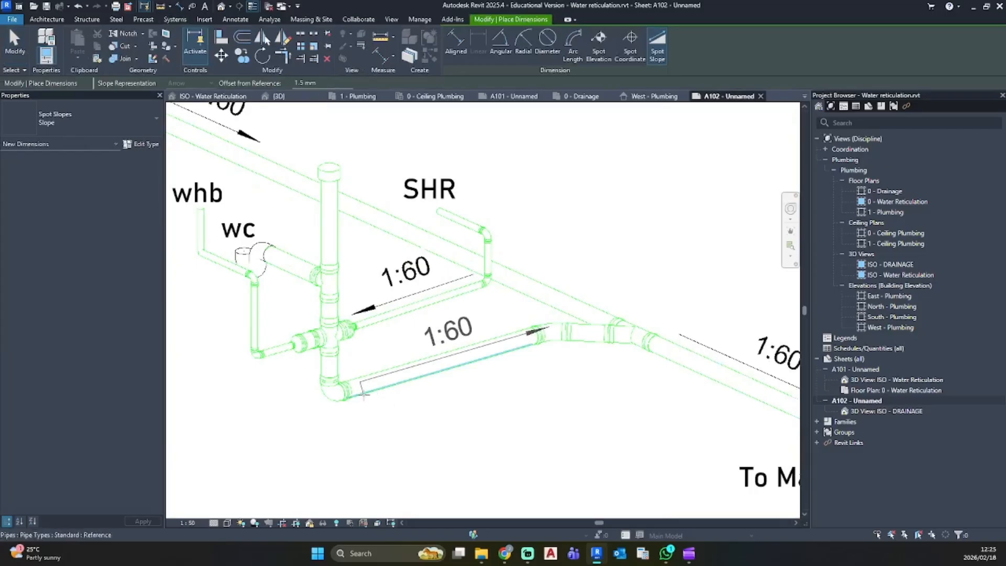
left_click(367, 411)
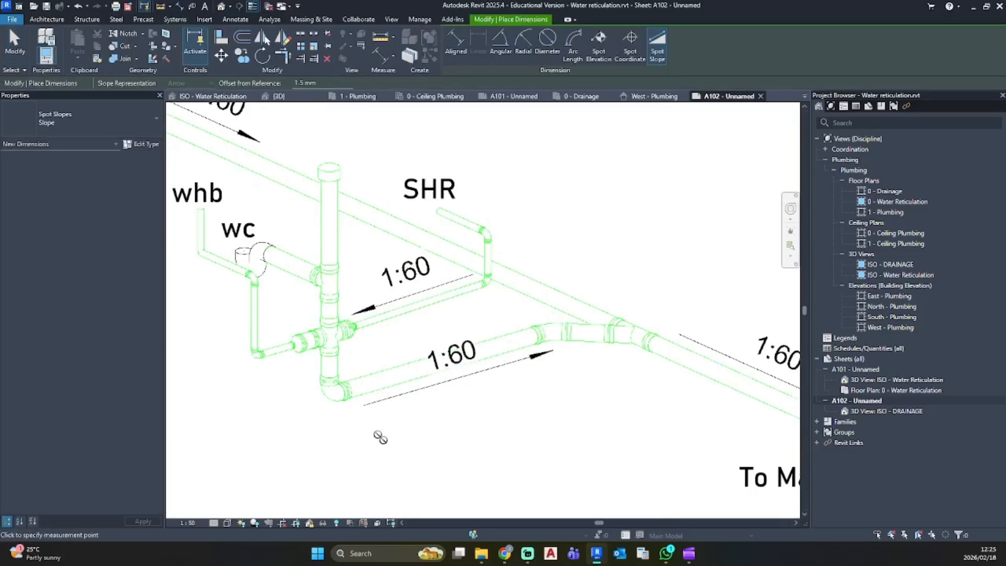
key("Escape")
key("Escape")
Offset the branch pipe's slope annotation about 5.6 mm below the pipe and shorten its arrow slightly
left_click(367, 405)
scroll(348, 408, "up", 3)
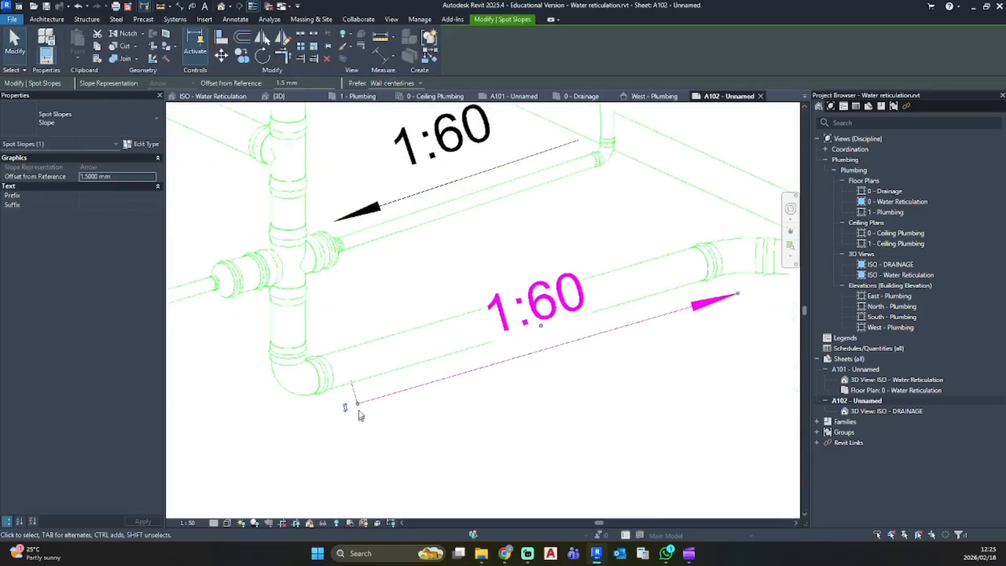
left_click_drag(348, 409, 384, 471)
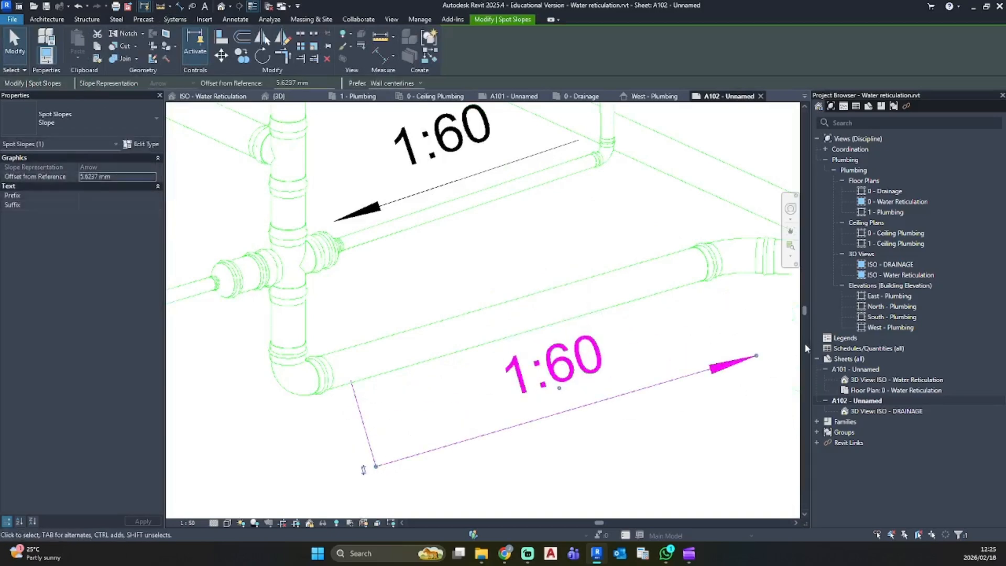
left_click_drag(755, 357, 720, 367)
key("Escape")
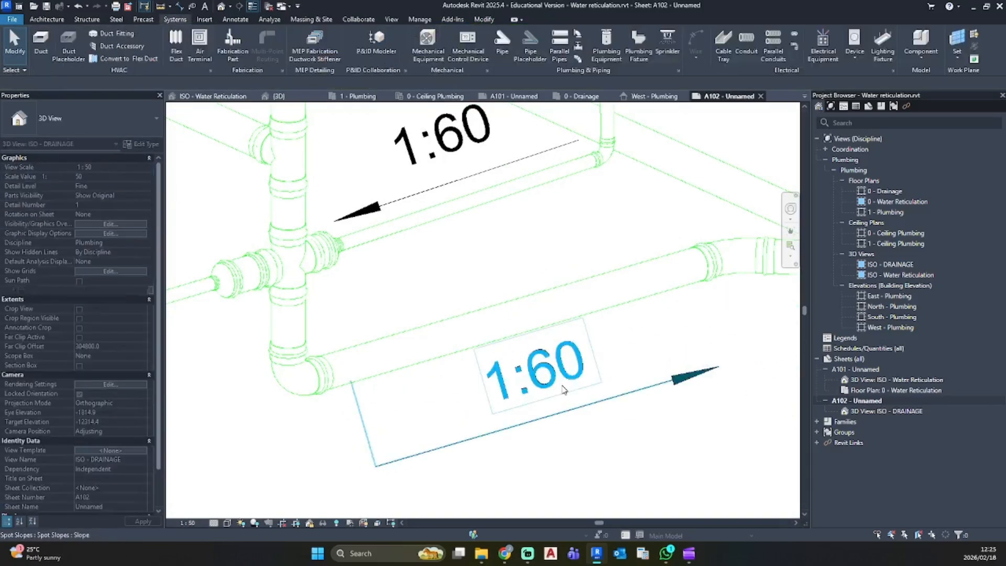
Add a text note with a two-segment leader to the top of the vertical stack, reading "Stubstack w Vent pipe"
scroll(562, 387, "down", 3)
middle_click_drag(562, 386, 568, 373)
scroll(425, 425, "down", 3)
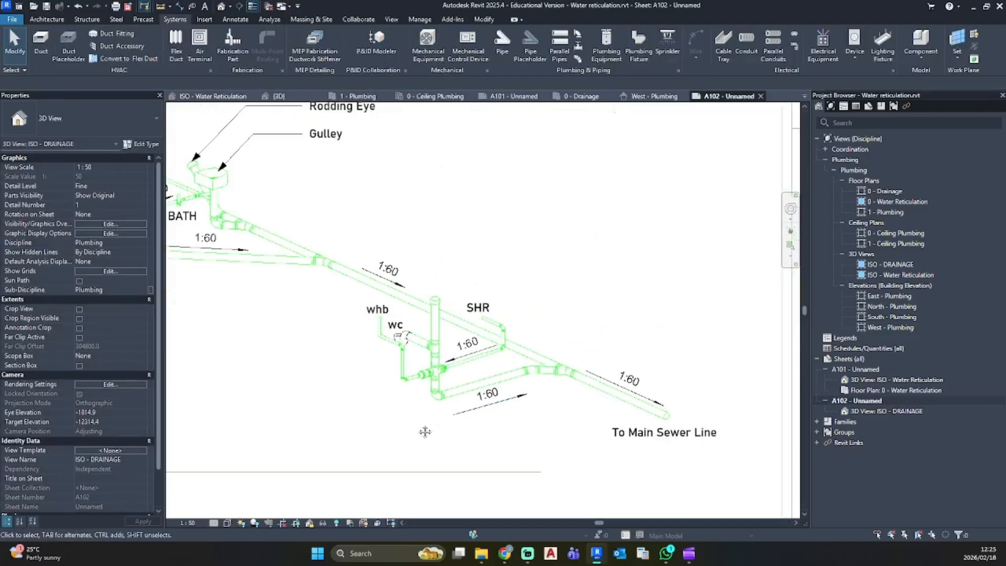
middle_click_drag(419, 429, 374, 385)
scroll(348, 364, "up", 3)
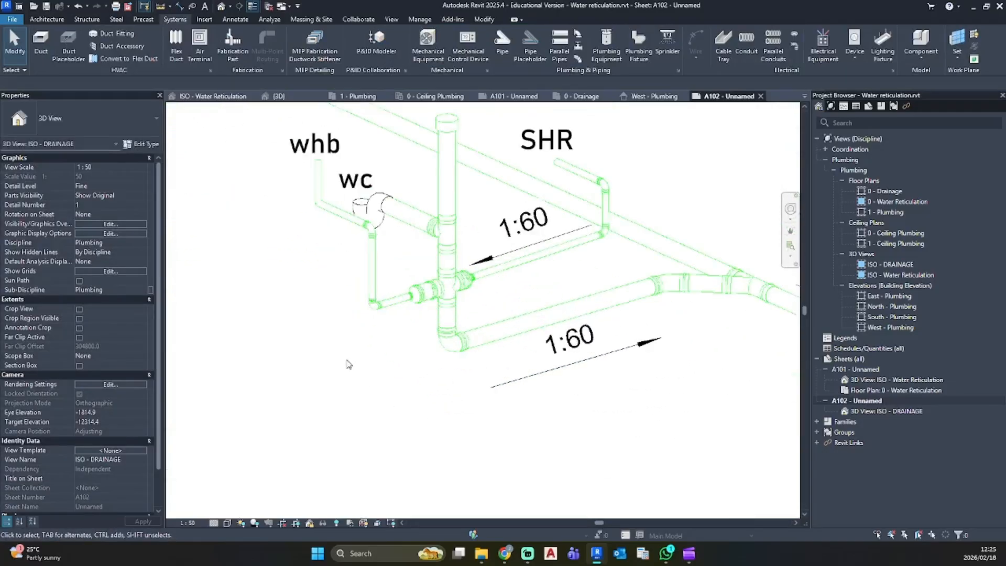
scroll(345, 320, "down", 5)
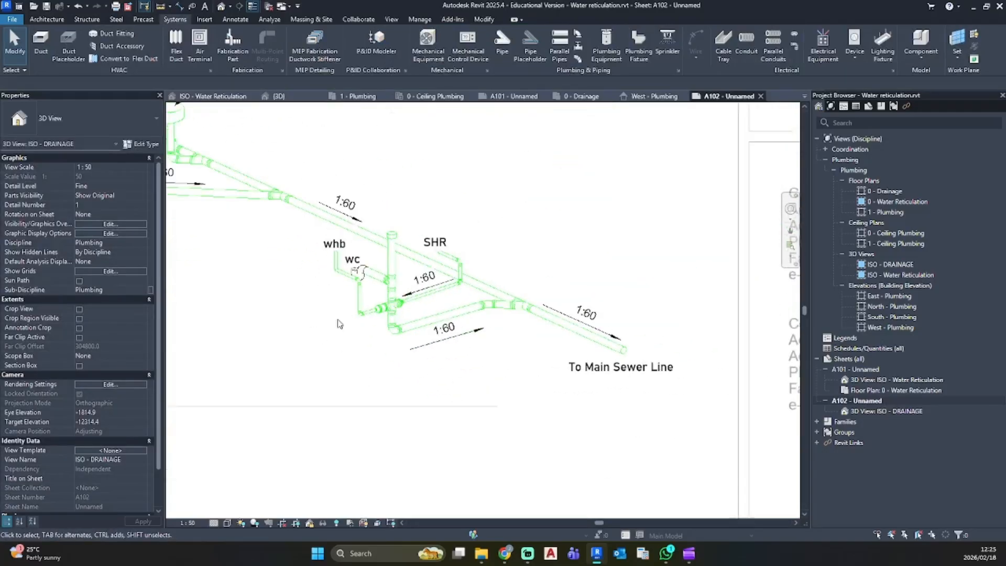
scroll(407, 268, "up", 4)
key("t")
key("x")
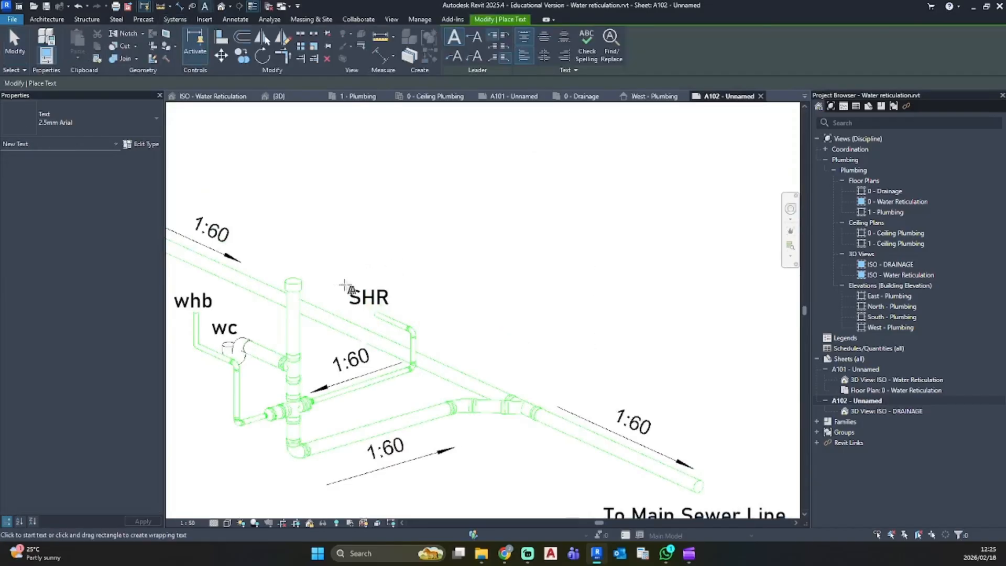
left_click(452, 58)
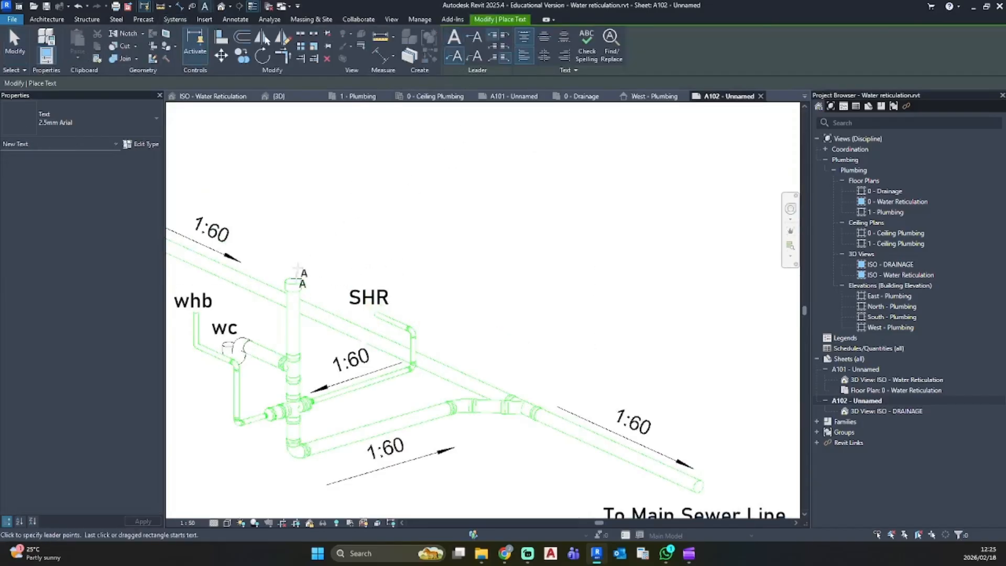
left_click(295, 281)
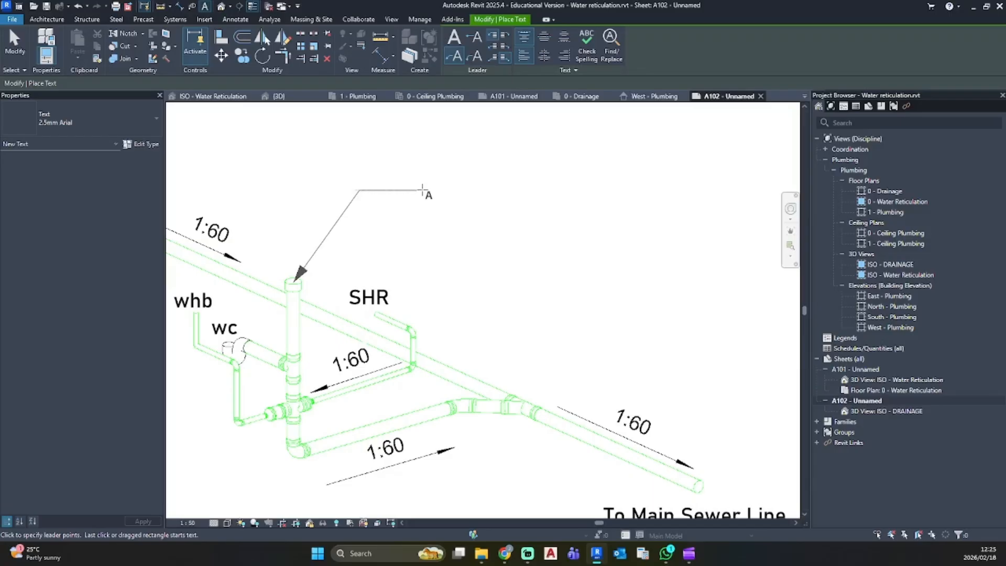
left_click(422, 189)
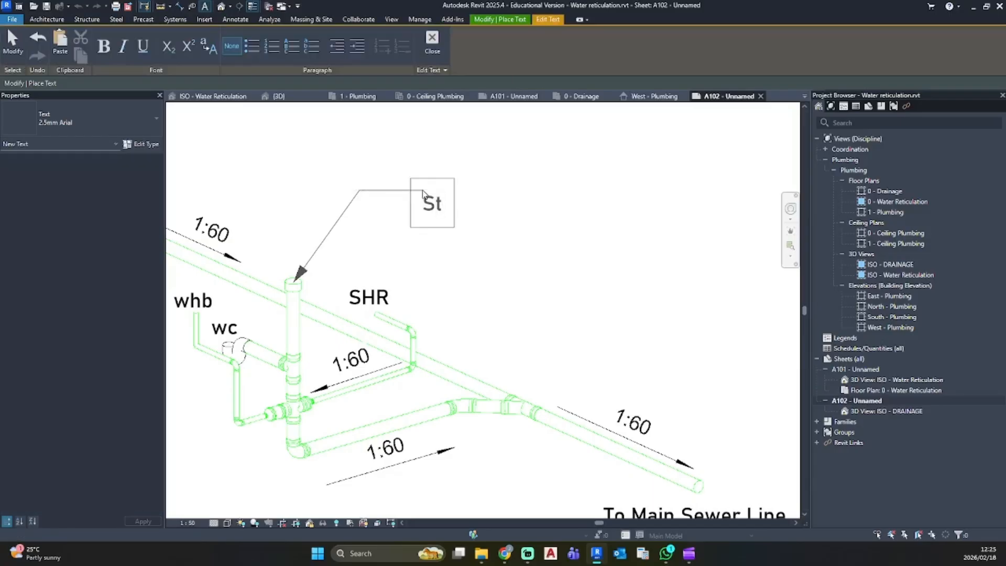
type("Stubstack w Vent pipe")
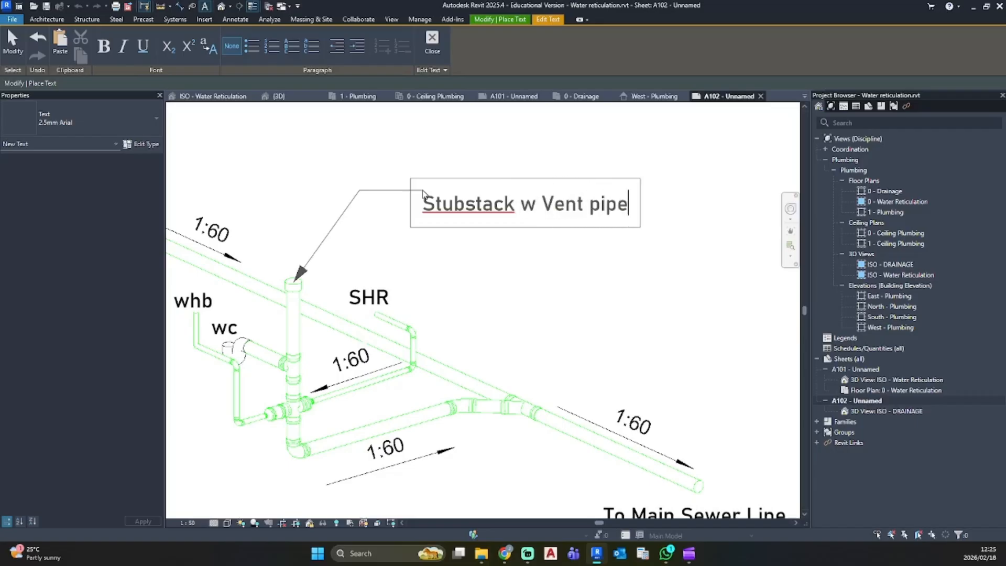
left_click(541, 254)
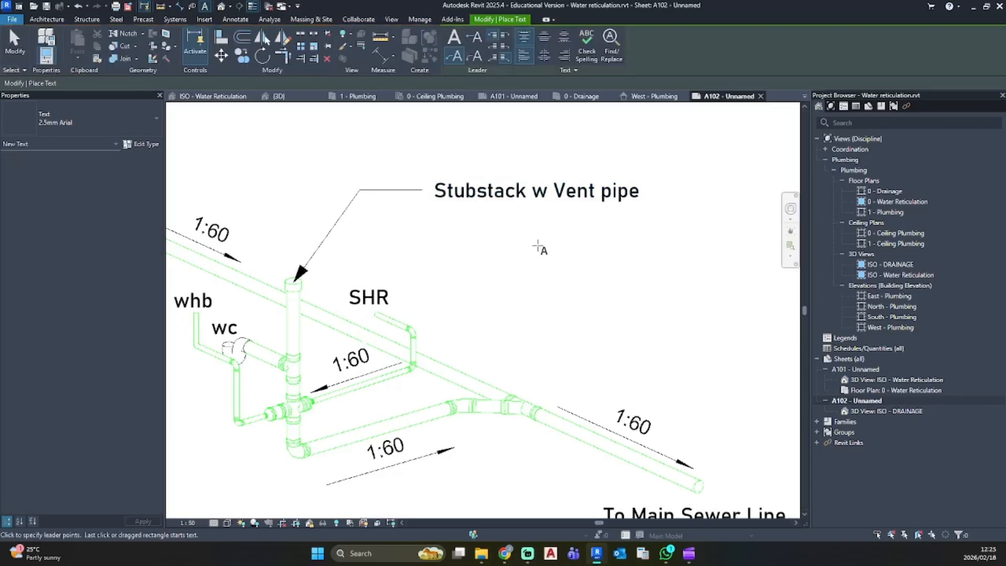
scroll(530, 250, "down", 3)
key("Escape")
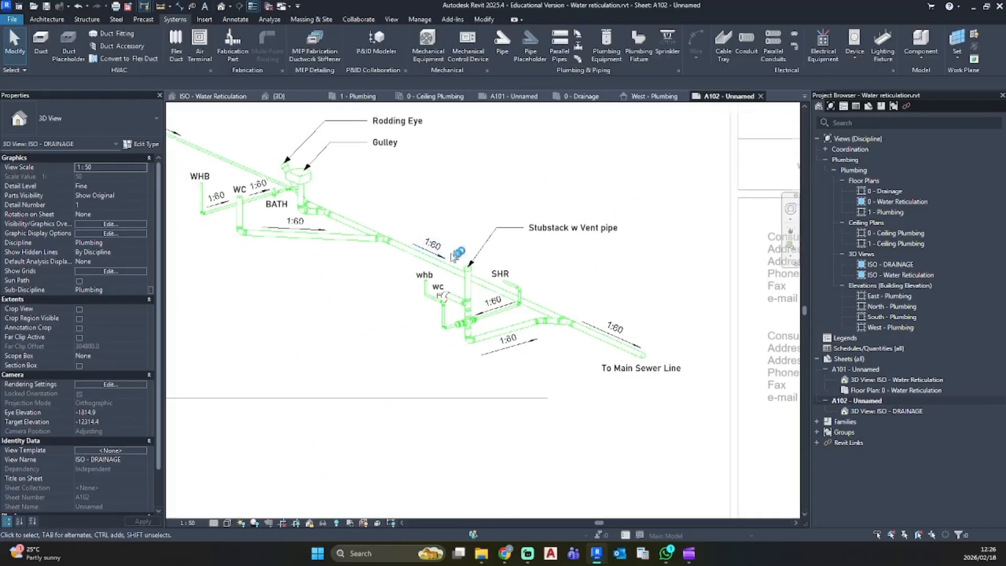
Place the 0 - Drainage floor plan on sheet A102, in the empty area beside the ISO - DRAINAGE view
scroll(308, 283, "down", 2)
middle_click_drag(308, 293, 463, 330)
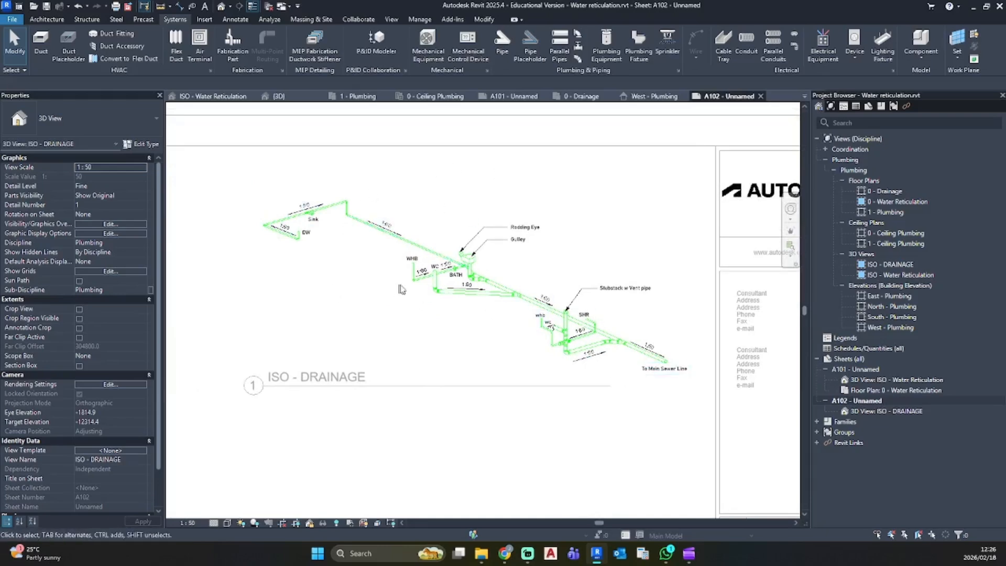
left_click(346, 381)
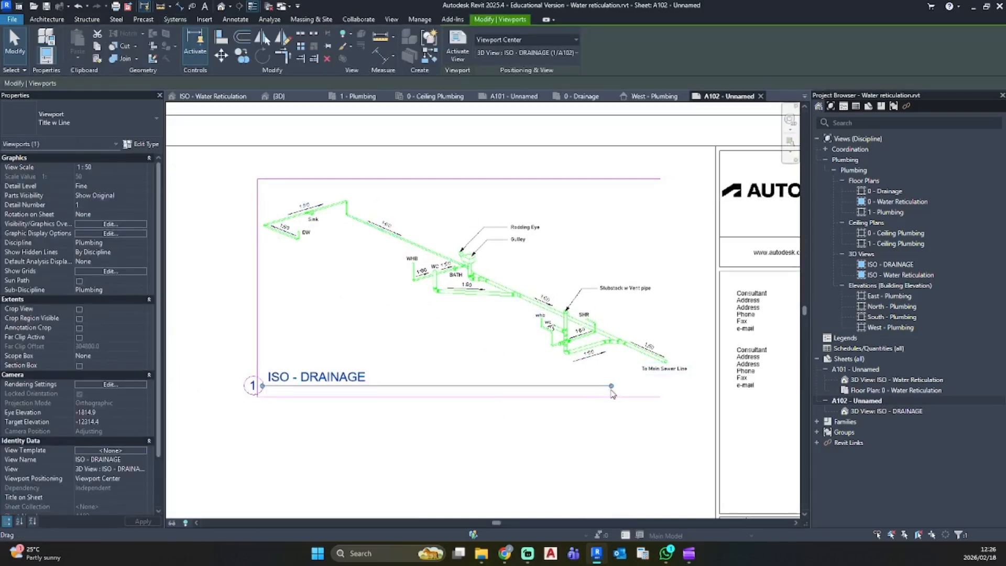
left_click(426, 449)
scroll(471, 375, "down", 3)
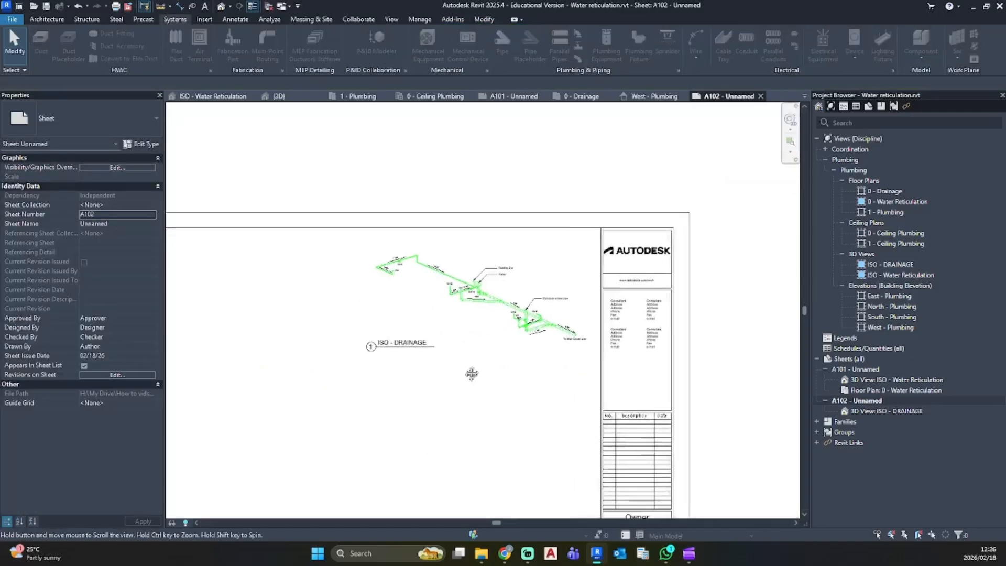
scroll(564, 325, "down", 3)
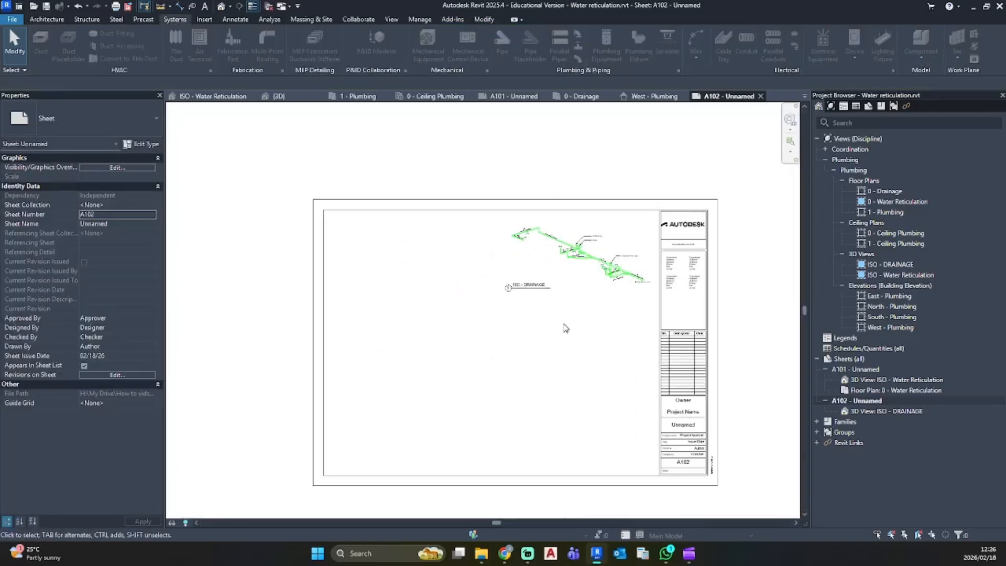
scroll(564, 325, "up", 1)
left_click(889, 192)
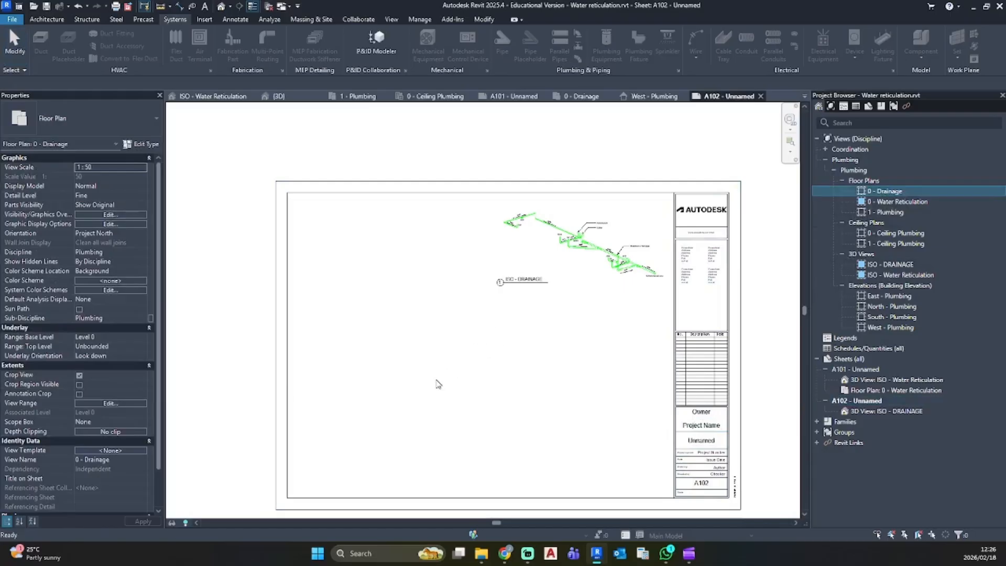
left_click(383, 340)
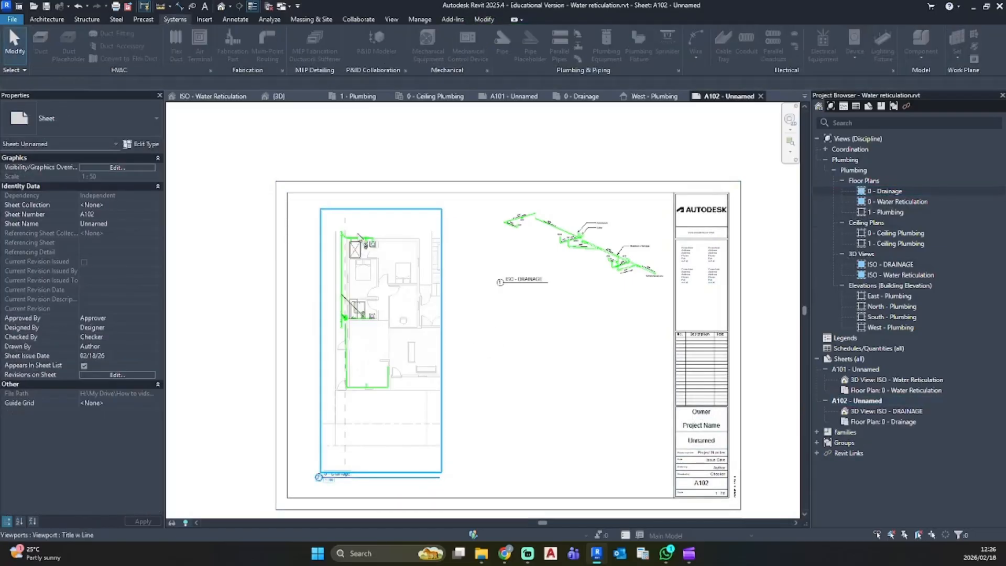
Activate the drainage plan's view on the sheet, extend its crop region upward past the bathroom, and hide the crop boundary
scroll(358, 234, "up", 3)
double_click(357, 236)
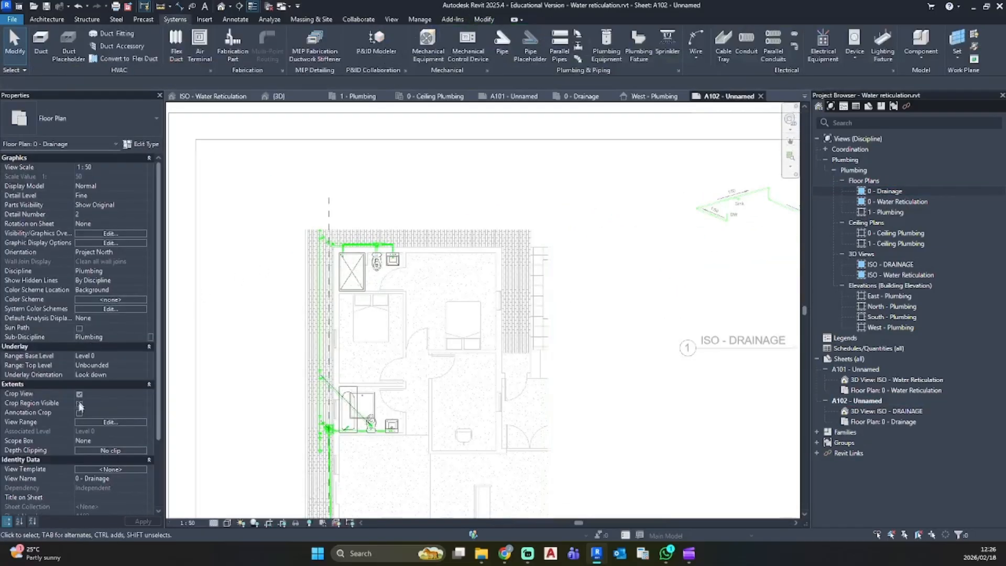
left_click(410, 231)
left_click_drag(411, 230, 412, 185)
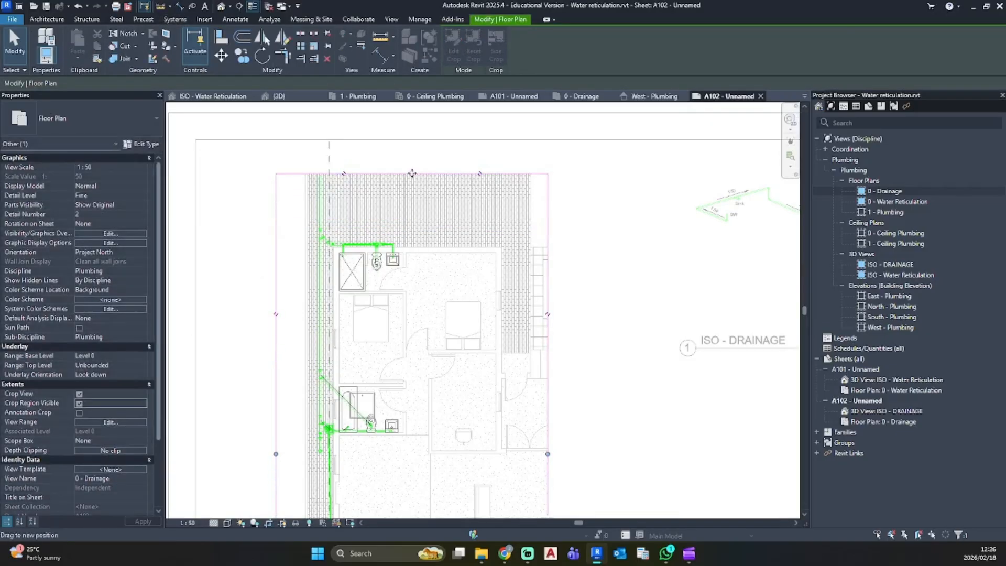
left_click(427, 206)
scroll(442, 244, "down", 4)
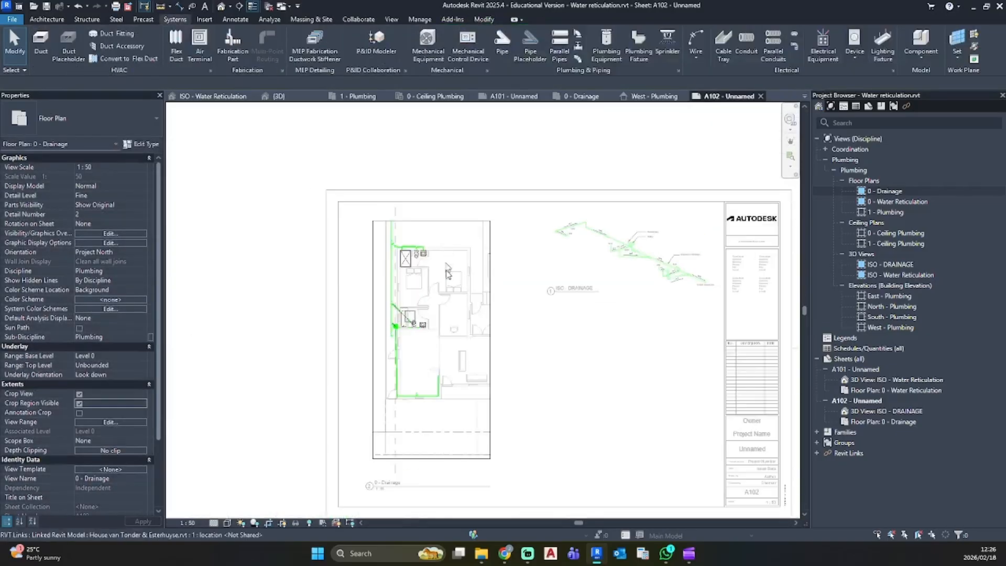
left_click(79, 404)
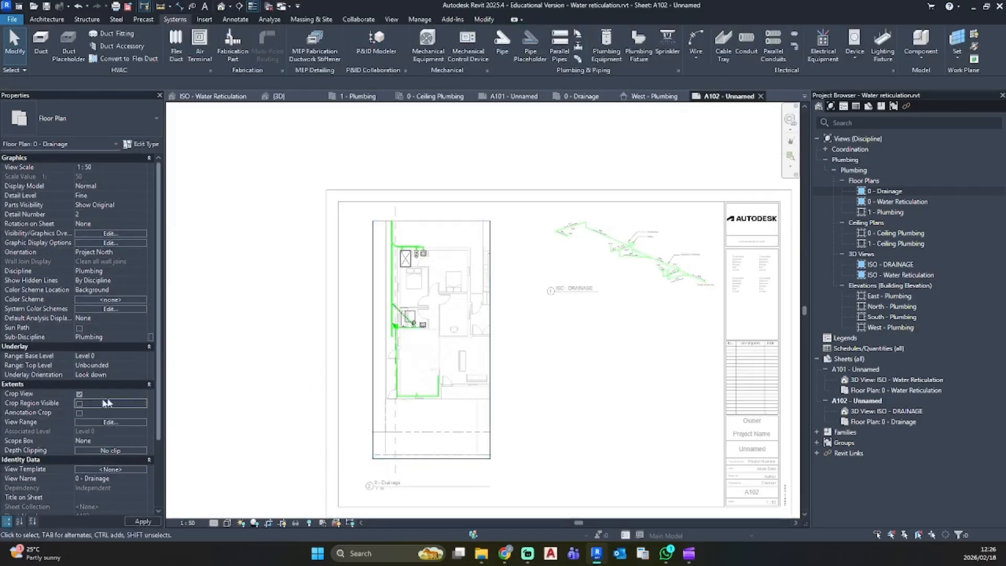
Set the drainage plan's underlay base level to None
scroll(428, 378, "up", 4)
scroll(376, 281, "up", 3)
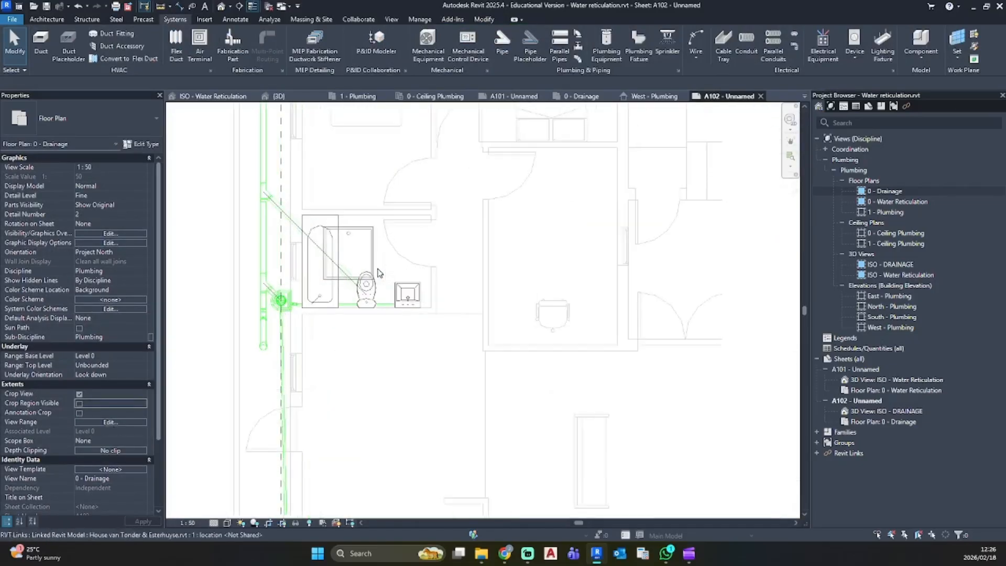
left_click(140, 356)
left_click(100, 362)
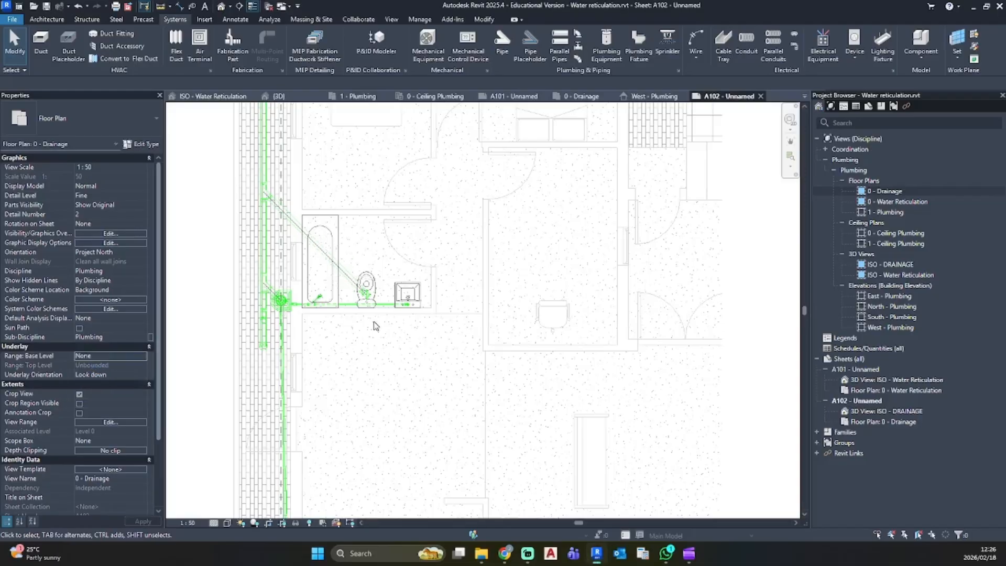
Place a text note without a leader reading "Bath" on the bathtub in the drainage plan
scroll(332, 262, "up", 1)
key("t")
key("x")
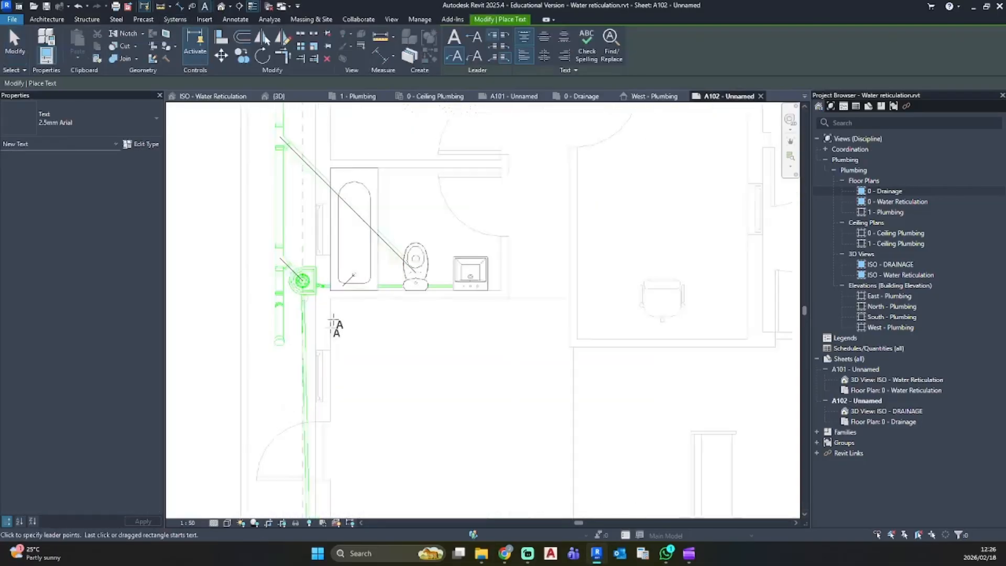
scroll(333, 325, "up", 1)
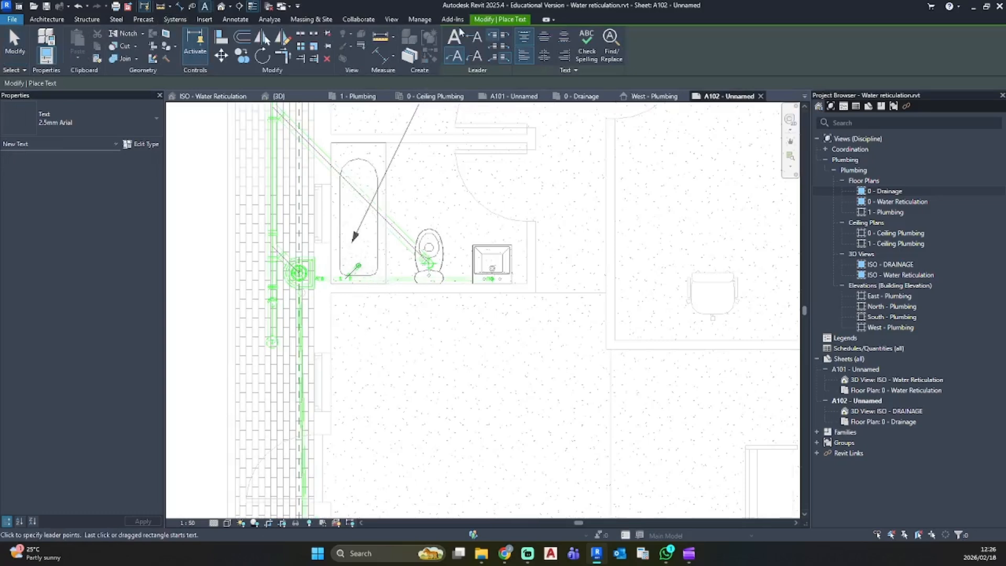
left_click(454, 35)
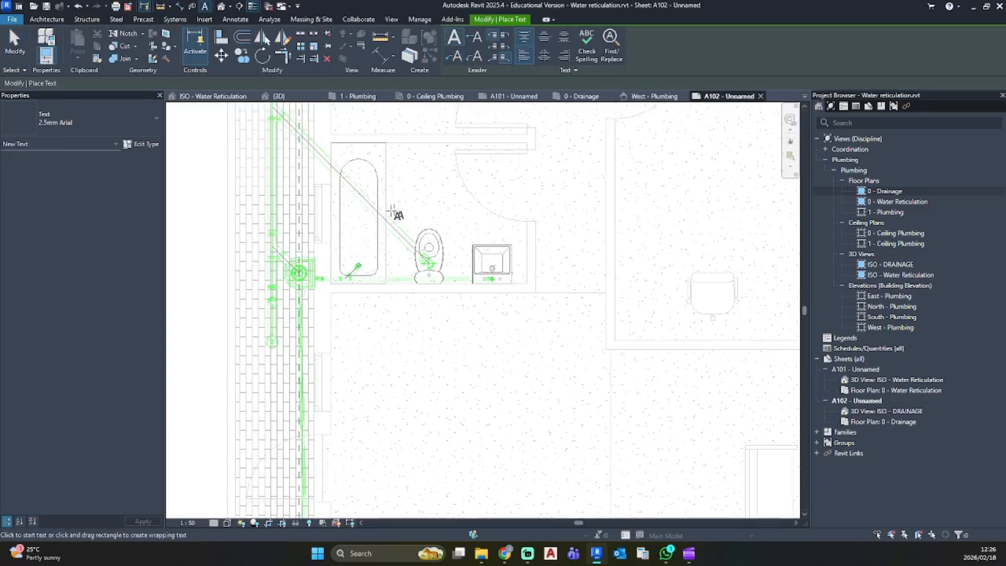
left_click(348, 242)
left_click(433, 209)
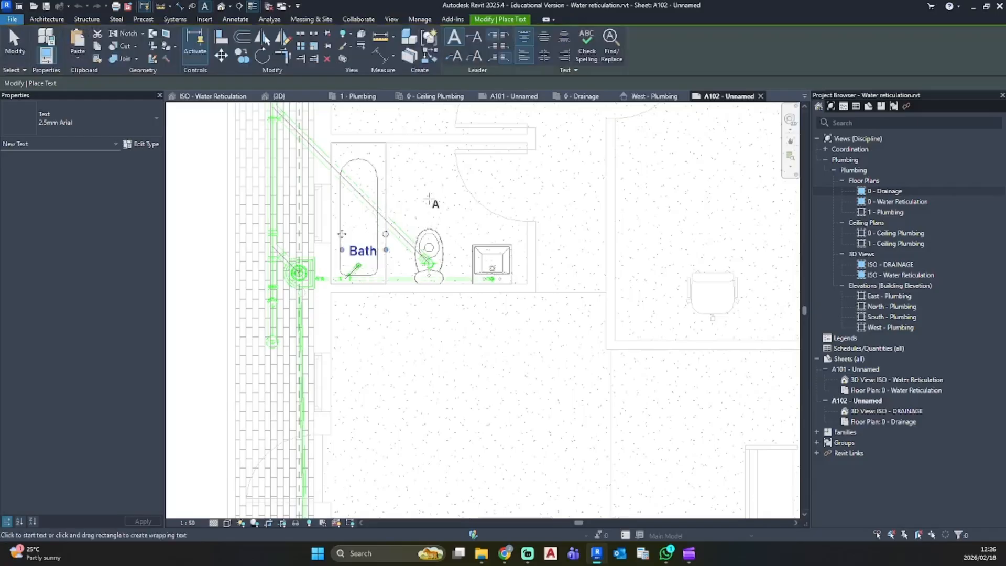
Label the toilet "WC" and the wash basin beside it "WHB" with leaderless text notes
left_click(428, 242)
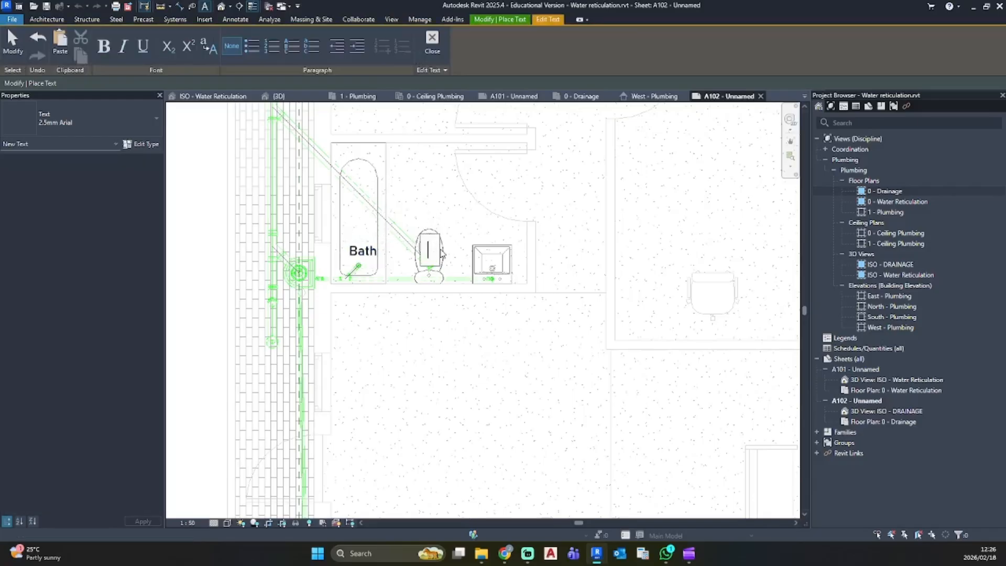
key("BackSpace")
left_click(448, 195)
left_click(484, 262)
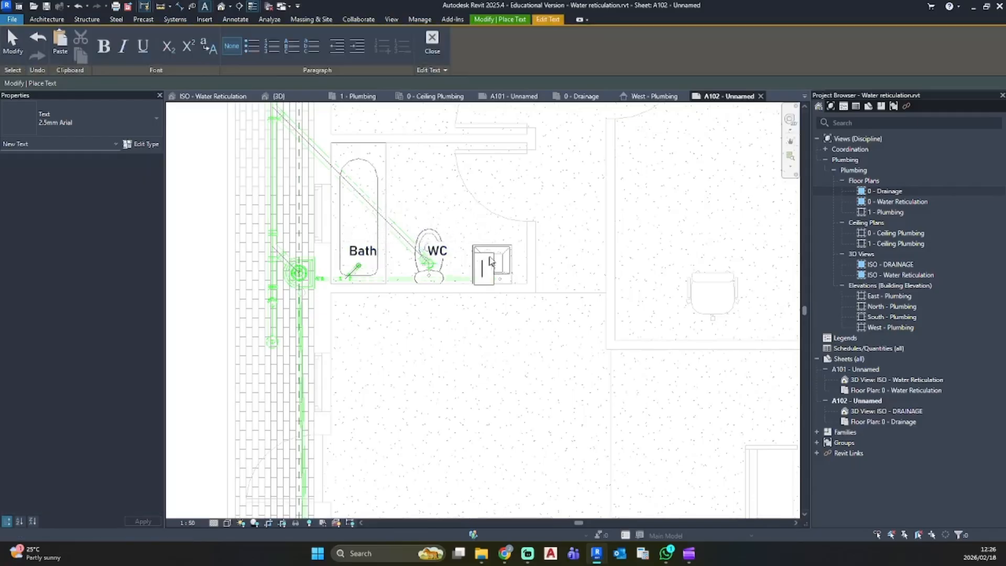
left_click(487, 193)
scroll(489, 241, "up", 2)
key("Escape")
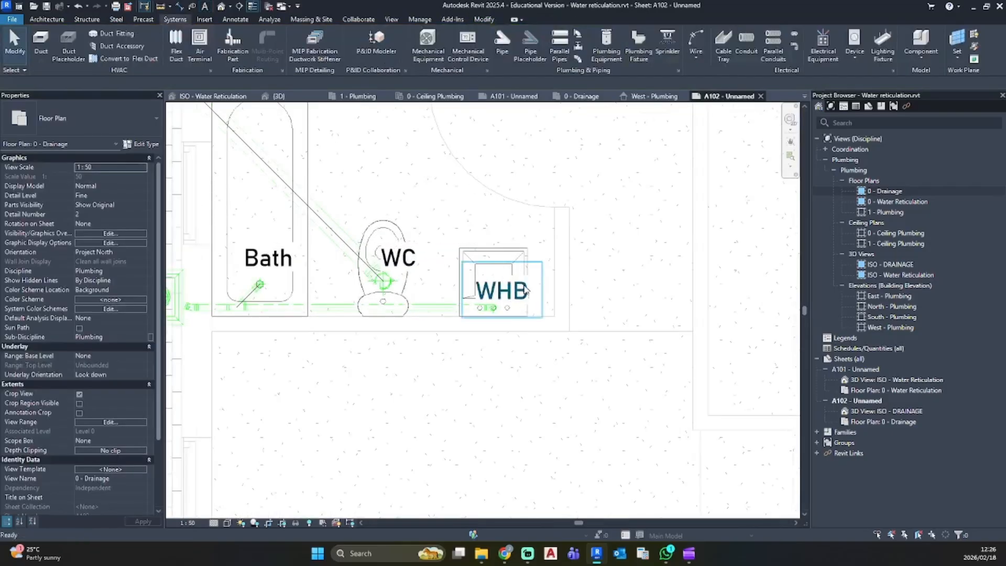
Shift the WHB and WC notes slightly so that each sits centred over its fixture
left_click(477, 271)
left_click_drag(465, 261, 451, 247)
left_click(395, 259)
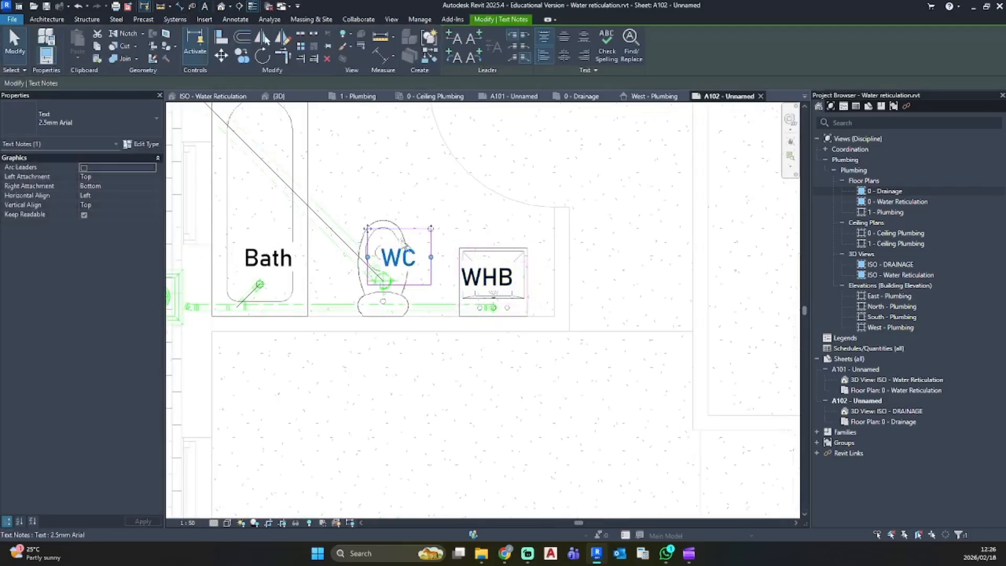
mouse_move(371, 230)
left_mouse_down()
mouse_move(350, 221)
mouse_move(369, 228)
left_mouse_up()
key("Escape")
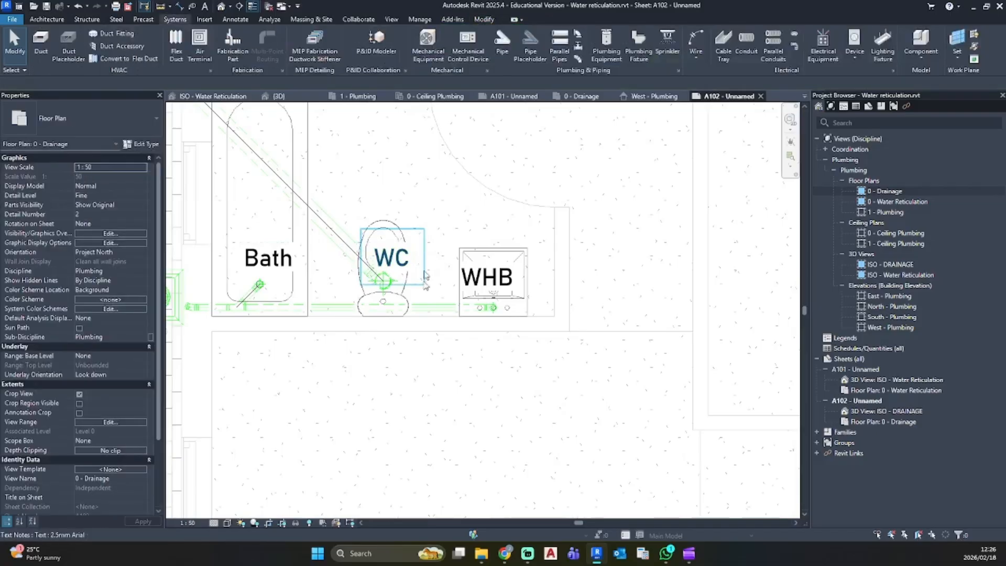
Label the kitchen drainage points with leaderless text notes: "DW" at the dishwasher outlet and "SINK" above the sink outlet
scroll(425, 302, "down", 3)
key("t")
key("x")
middle_click_drag(418, 339, 414, 143)
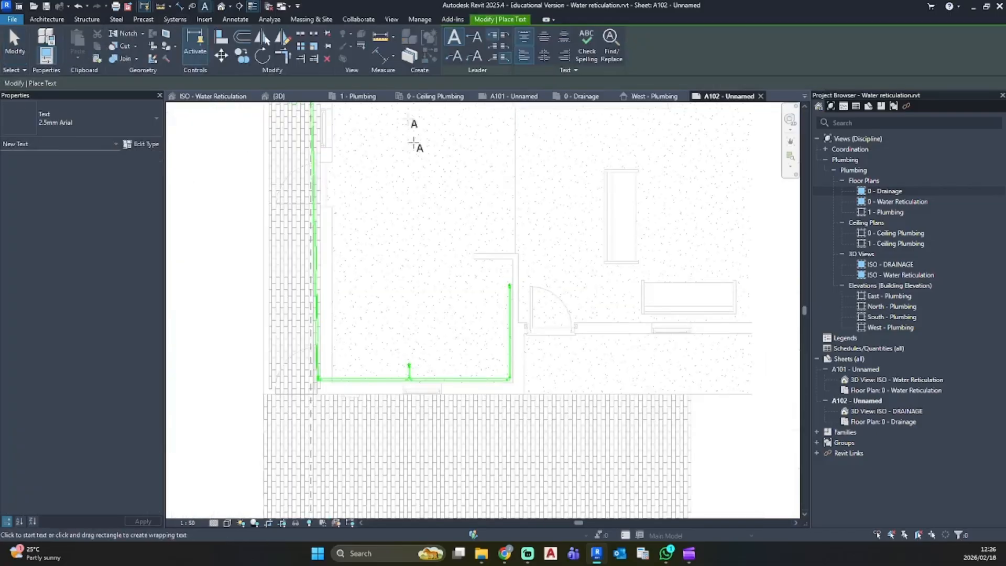
left_click(492, 284)
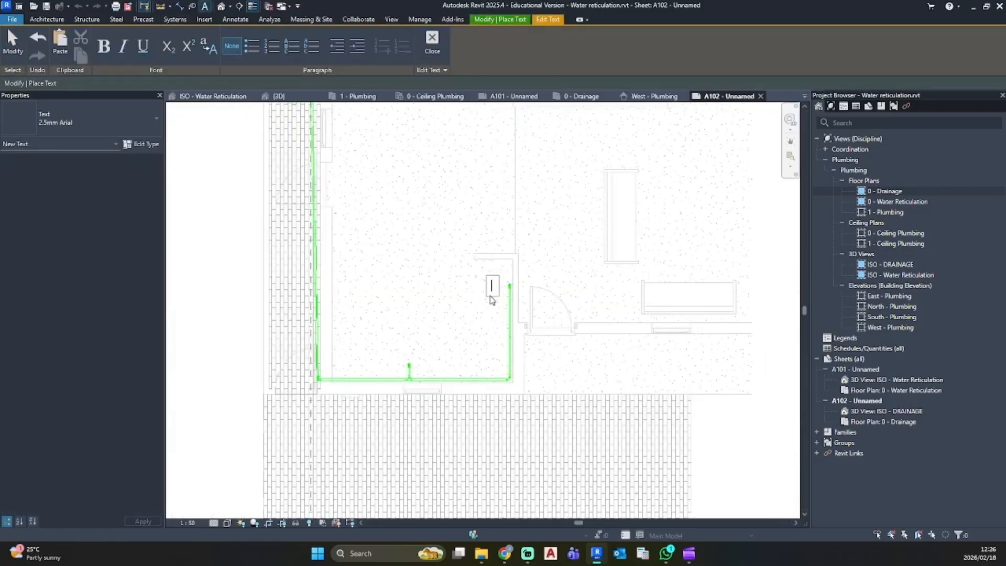
type("DW")
left_click(471, 307)
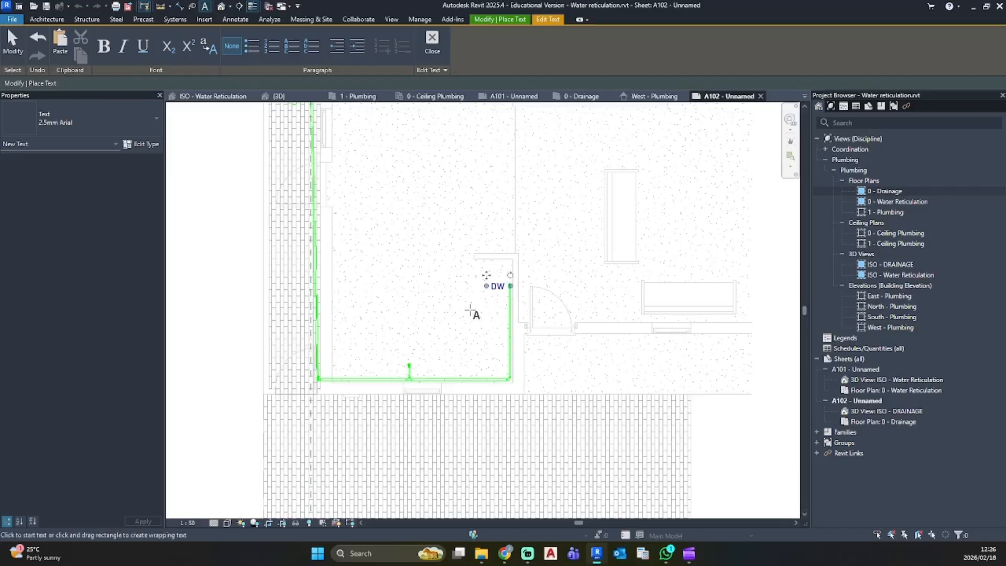
left_click(398, 347)
type("SINK")
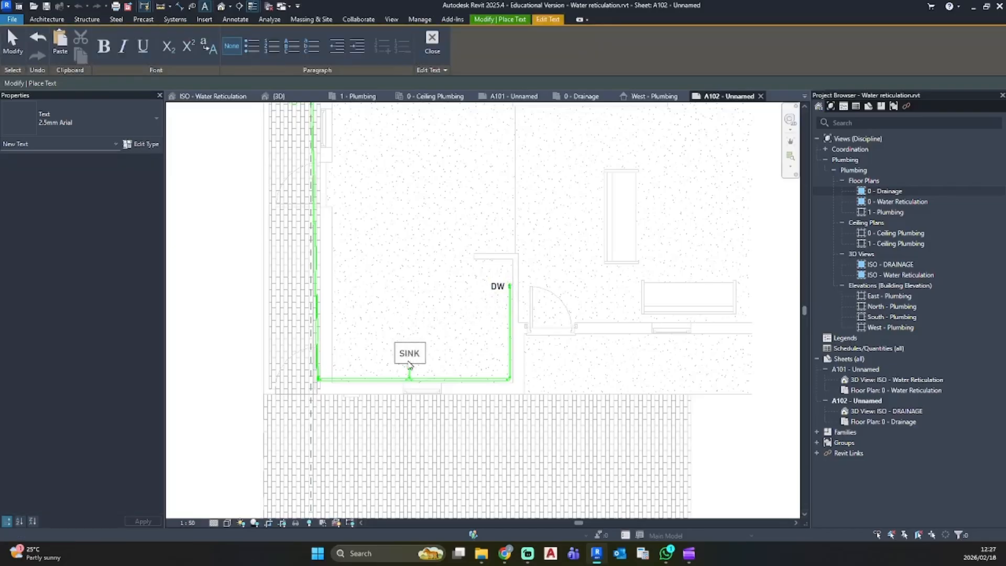
left_click(410, 326)
Place a leaderless text note reading "SHR" on the shower in the upper bathroom of the drainage plan
scroll(423, 313, "down", 2)
middle_click_drag(431, 313, 430, 488)
middle_click_drag(383, 193, 392, 376)
scroll(420, 278, "up", 3)
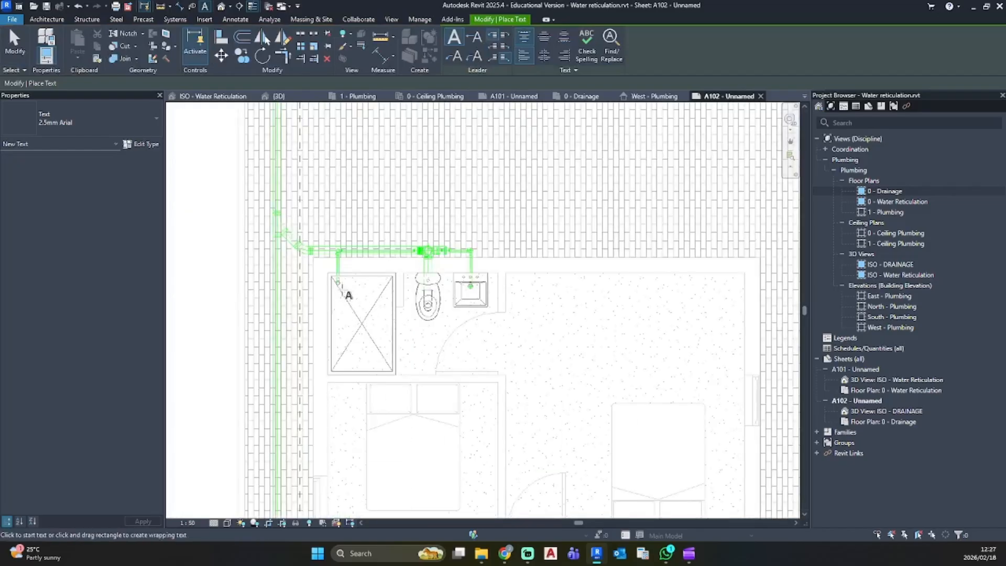
left_click(338, 301)
left_click(355, 318)
Label the upper bathroom's toilet "WC" and the basin beside it "Sink" with leaderless text notes
left_click(411, 317)
type("WC")
left_click(473, 356)
left_click(455, 295)
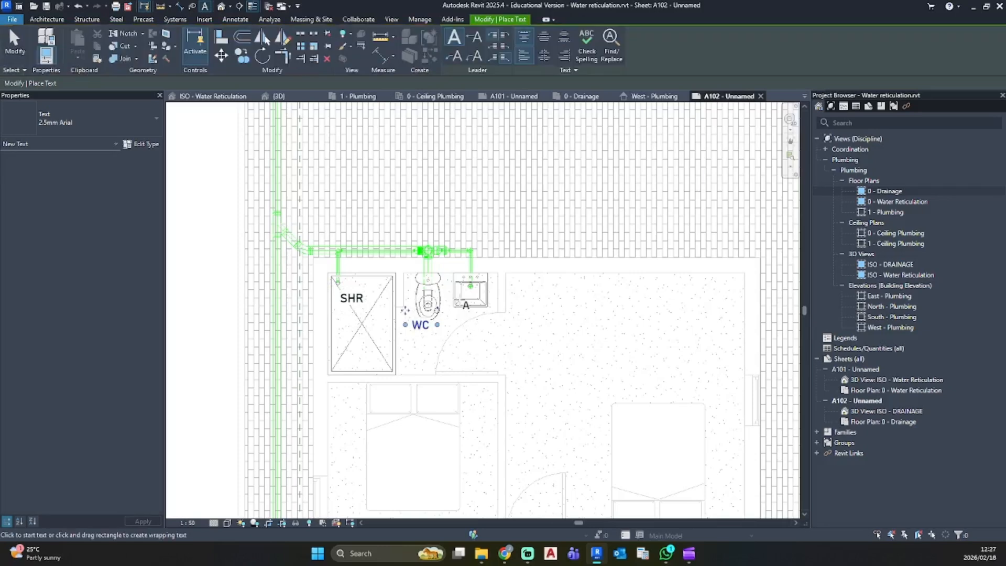
left_click(469, 344)
Shift the upper bathroom's WC and Sink notes slightly upward, closer to their fixtures
scroll(423, 325, "up", 2)
left_click(419, 322)
left_click_drag(407, 310, 410, 290)
left_click(482, 275)
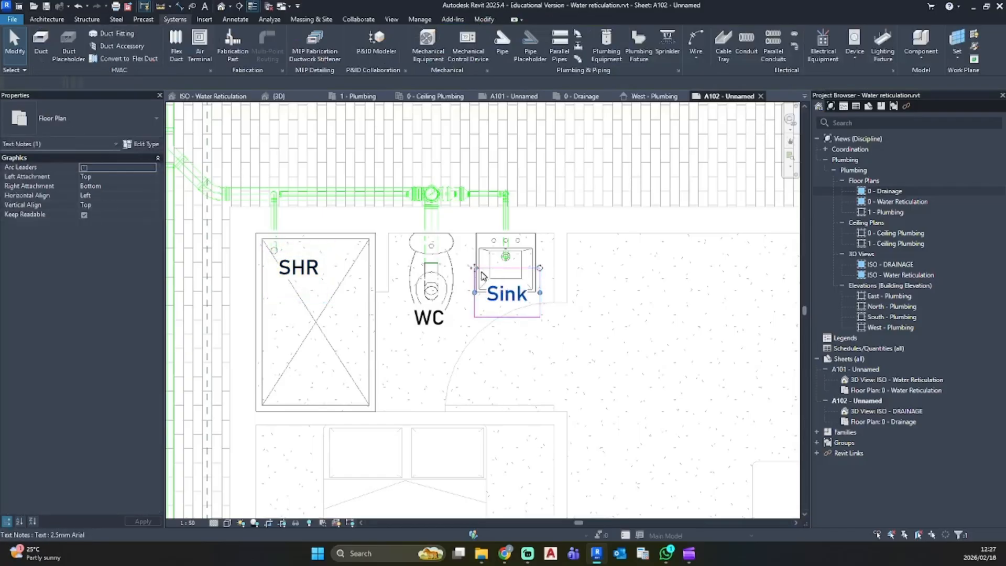
left_click_drag(476, 269, 477, 255)
left_click(554, 343)
Add leaderless notes reading "RE" below the end of the outside drain pipe and "Gulley" above the gulley beside the bath
scroll(556, 345, "down", 4)
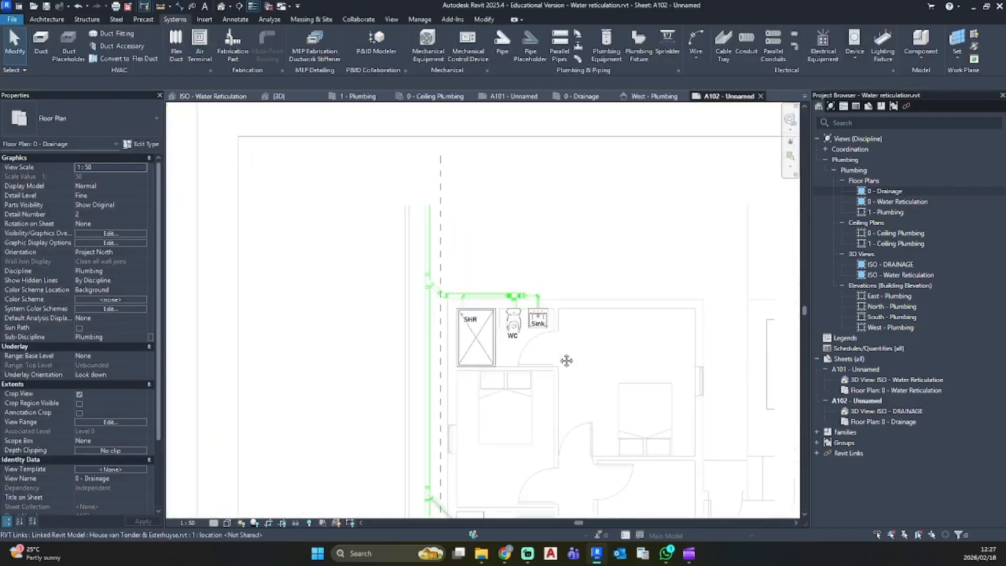
middle_click_drag(566, 360, 534, 231)
middle_click_drag(512, 340, 509, 277)
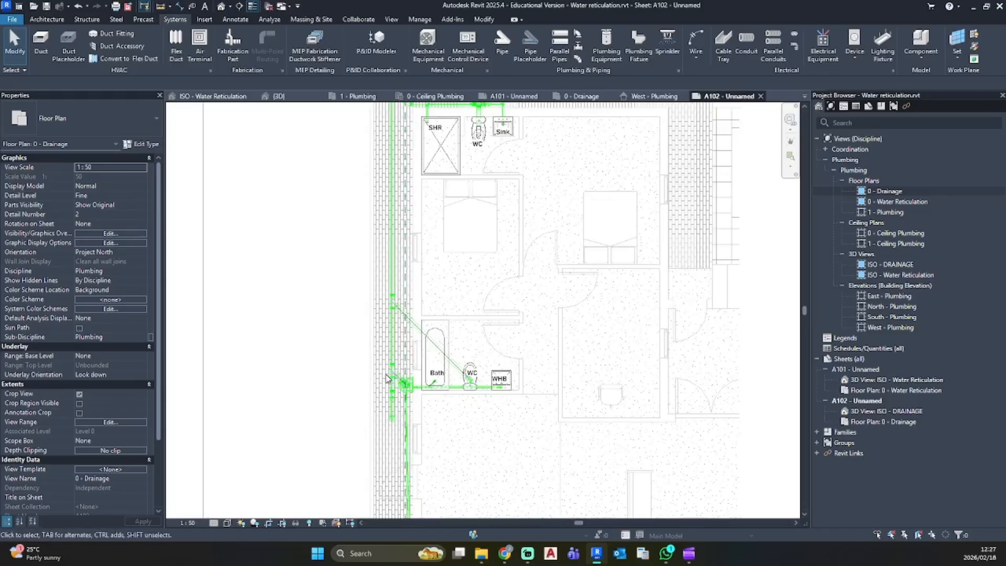
key("t")
key("x")
scroll(346, 412, "up", 4)
left_click(430, 444)
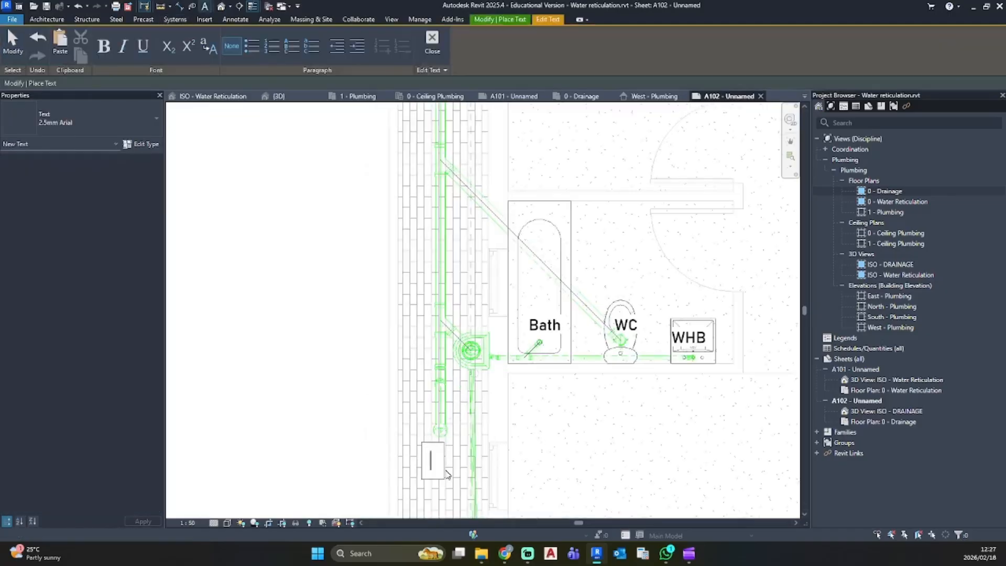
type("RE")
left_click(572, 452)
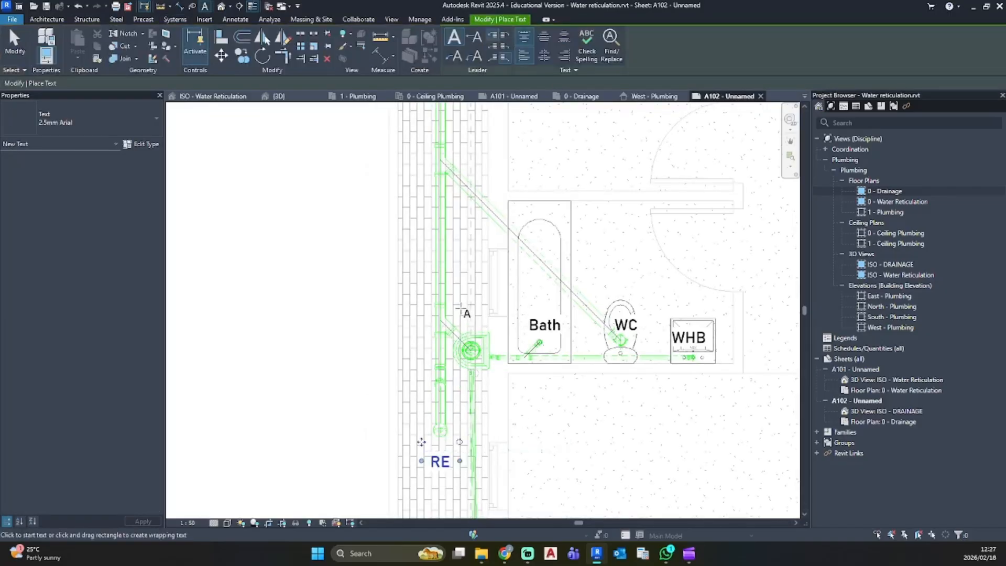
left_click(460, 310)
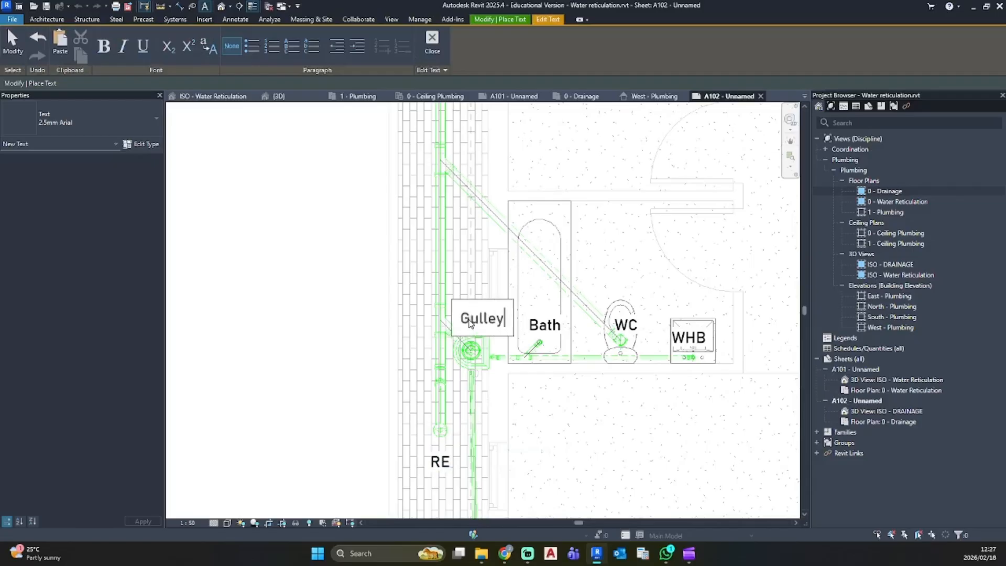
left_click(559, 409)
Place a text note reading "TO Main Sewer" above the upper end of the main drain pipe
scroll(440, 294, "up", 2)
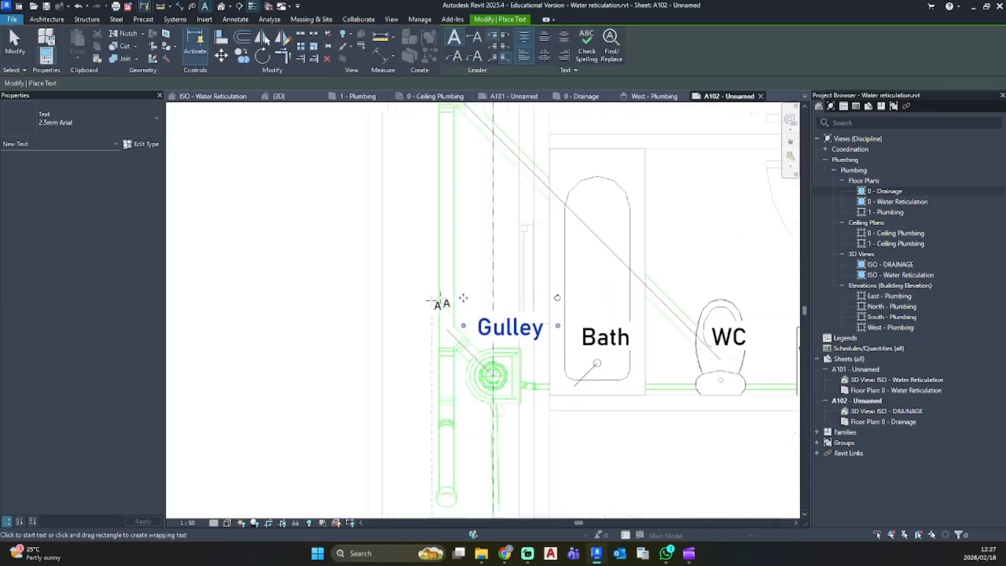
left_click_drag(447, 292, 450, 298)
scroll(470, 301, "down", 3)
scroll(554, 256, "down", 2)
scroll(410, 190, "up", 4)
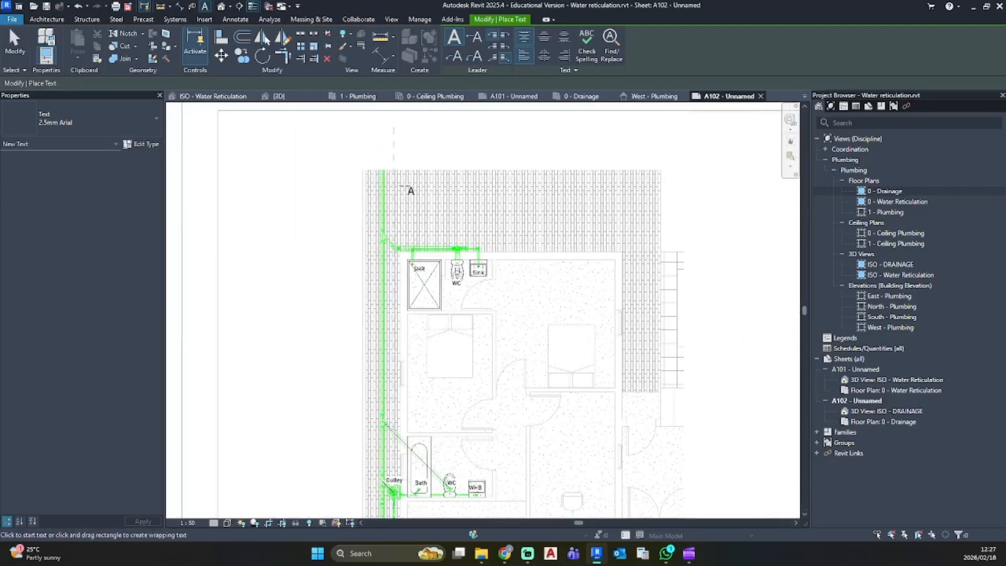
left_click(345, 131)
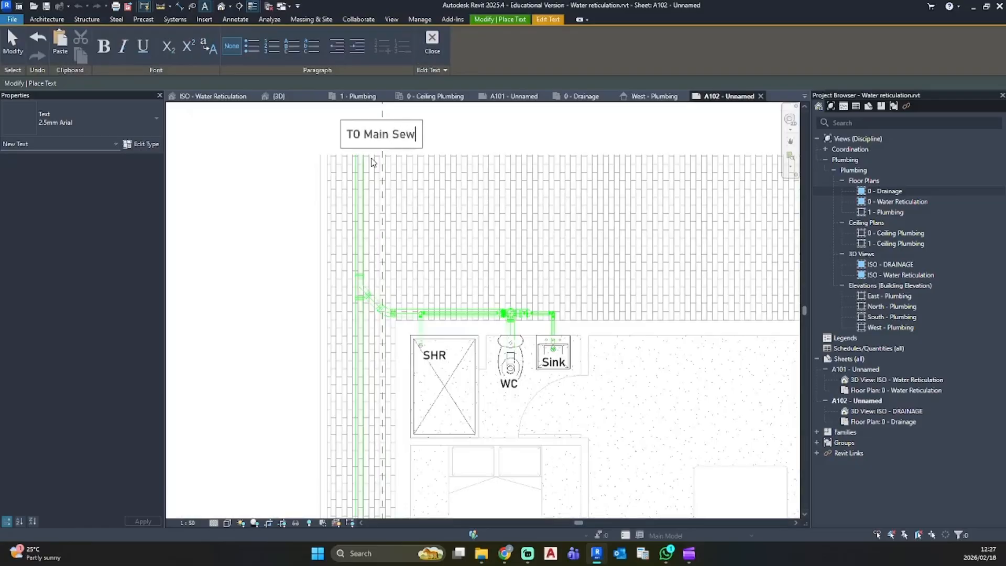
left_click(446, 159)
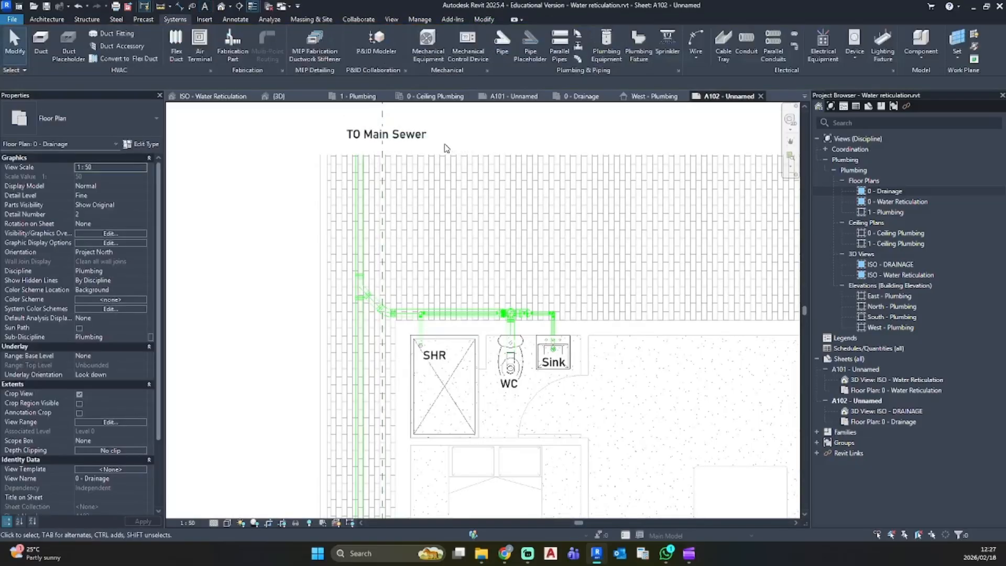
Show the drainage plan's crop region, raise its lower edge to just below the kitchen, and hide the crop boundary again
scroll(546, 348, "down", 3)
scroll(547, 348, "down", 5)
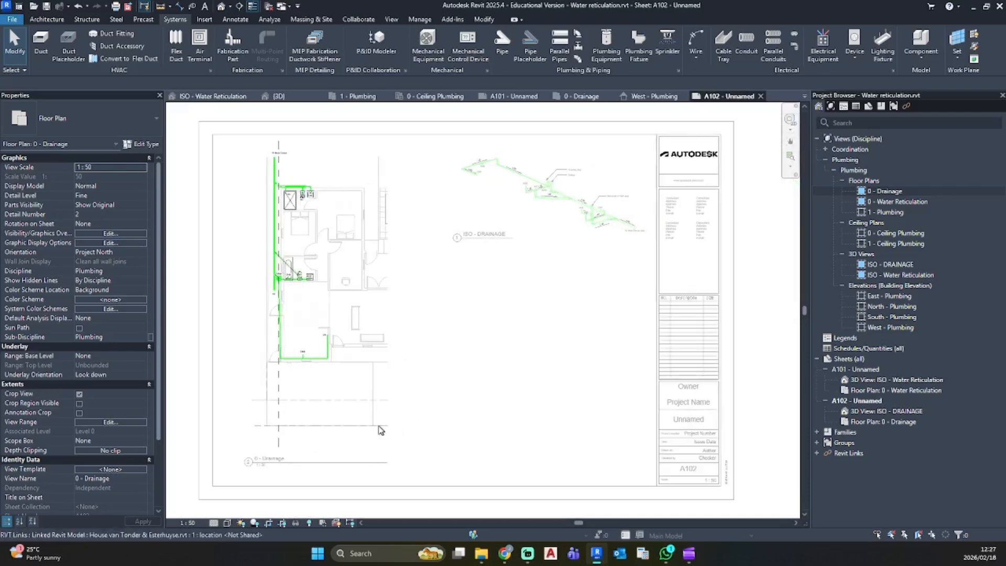
left_click(79, 404)
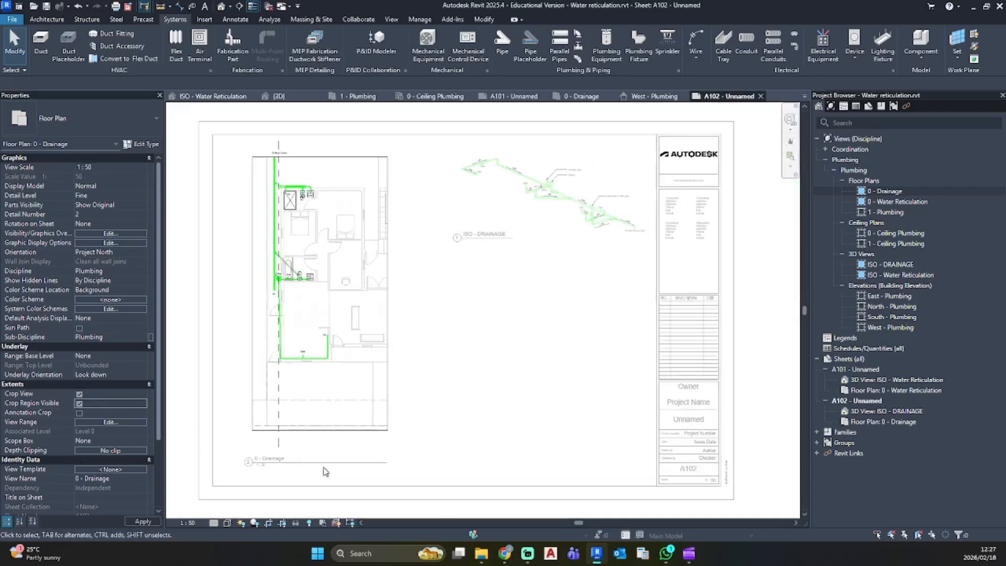
left_click(324, 430)
left_click_drag(318, 377, 318, 370)
left_click(282, 393)
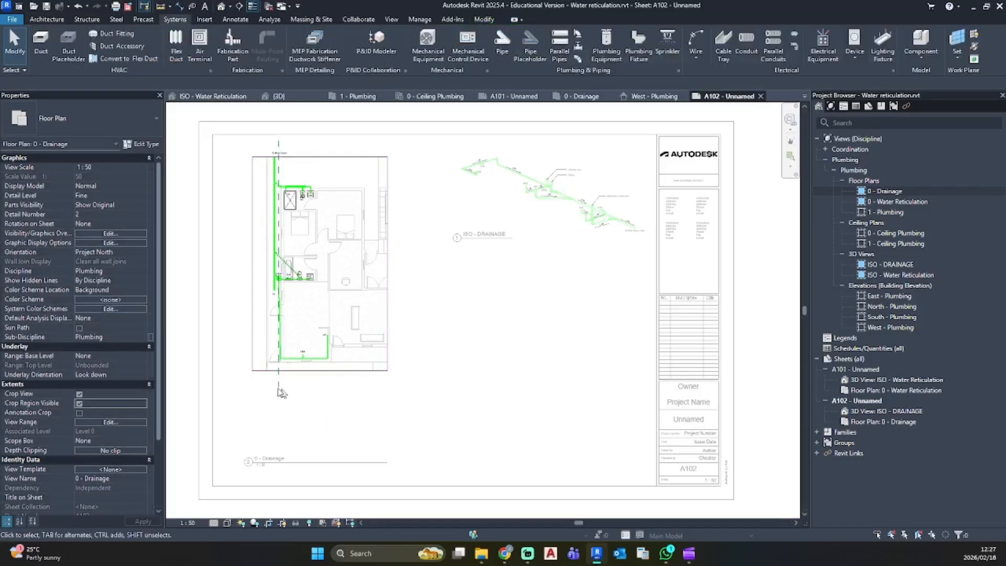
left_click(79, 403)
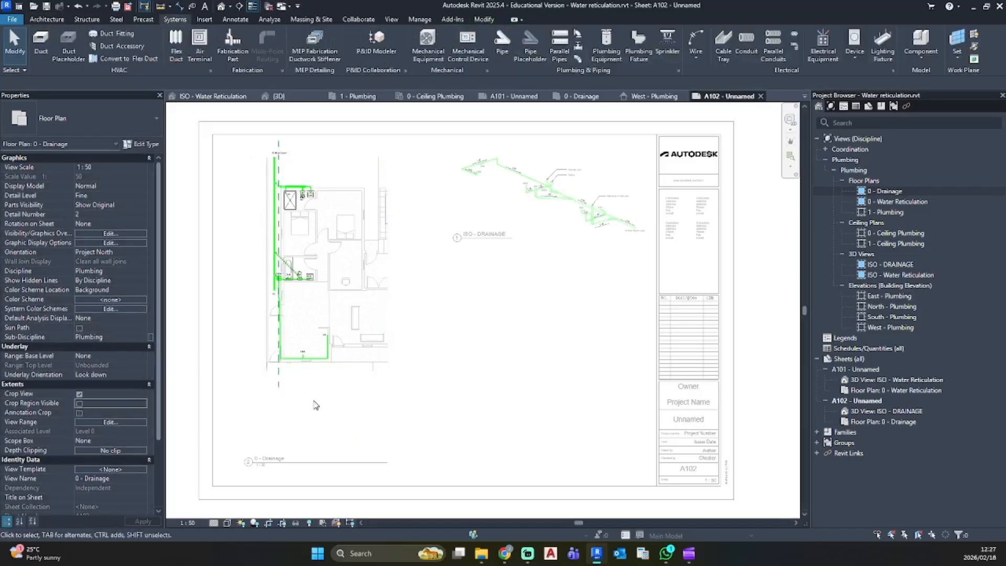
Hide the Foundation Line reference plane in the drainage plan view
right_click(279, 384)
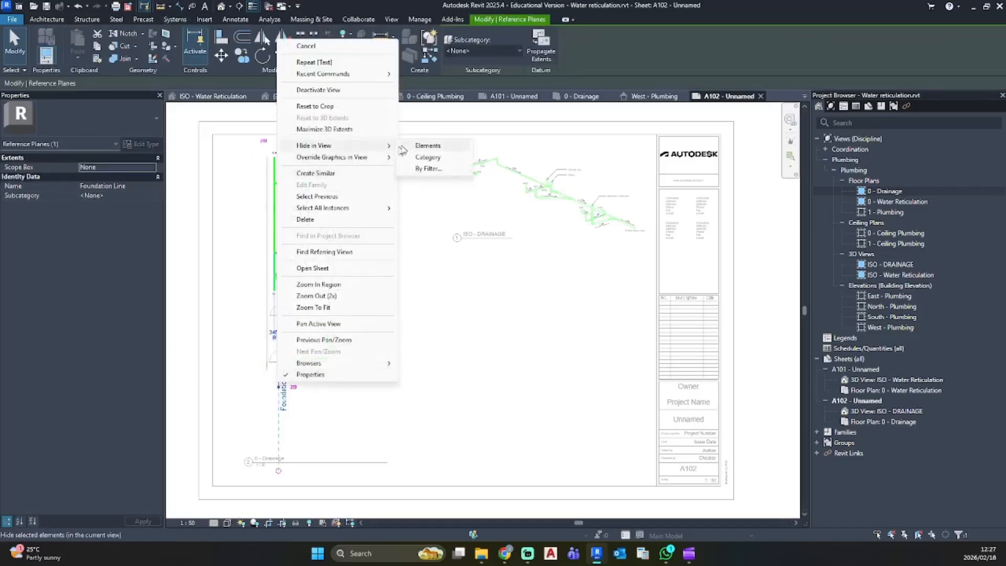
left_click(414, 145)
scroll(317, 292, "up", 5)
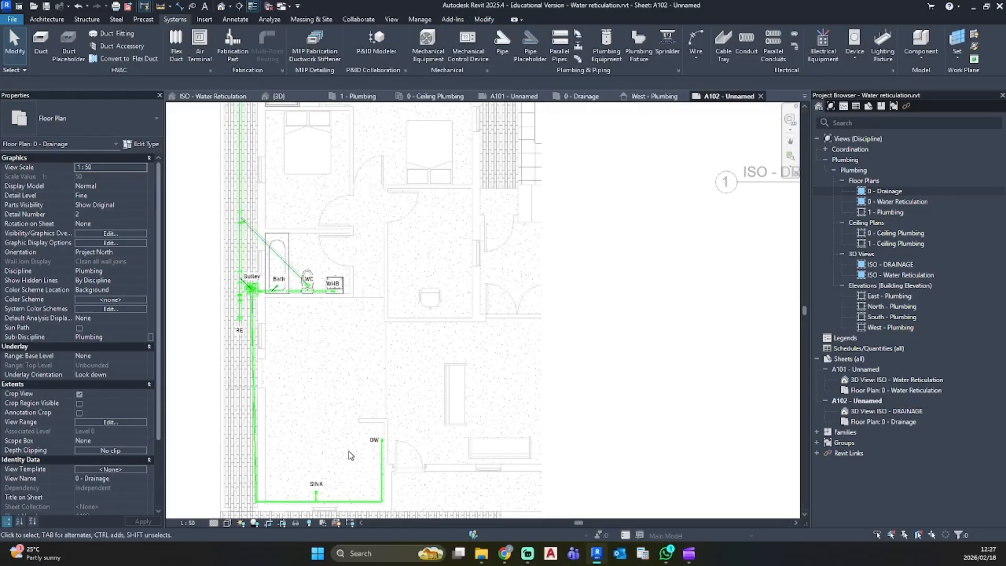
Deactivate the drainage plan view and review the labels and slopes of both drainage views on the sheet
middle_click_drag(485, 430, 475, 425)
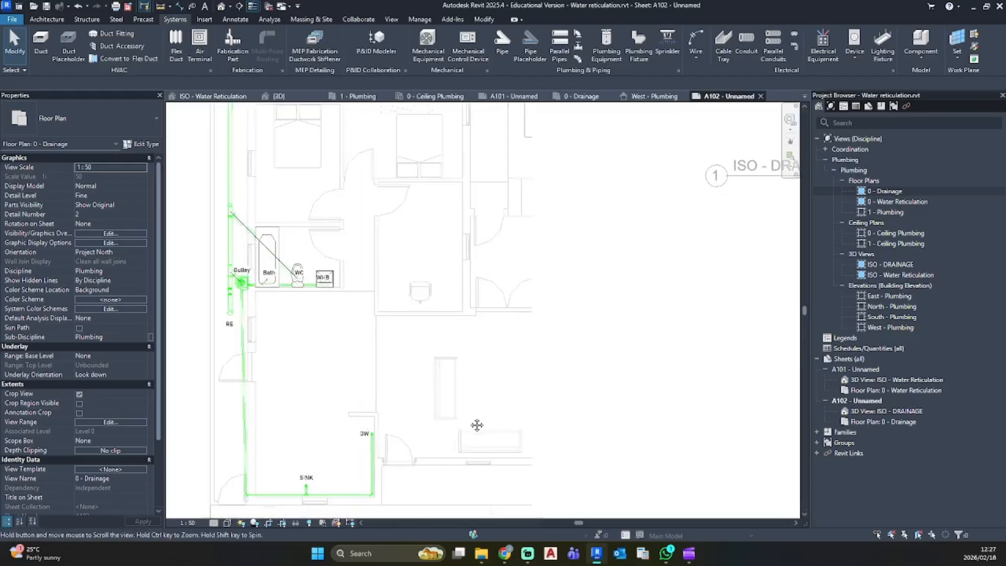
scroll(412, 315, "down", 2)
middle_click_drag(417, 321, 349, 402)
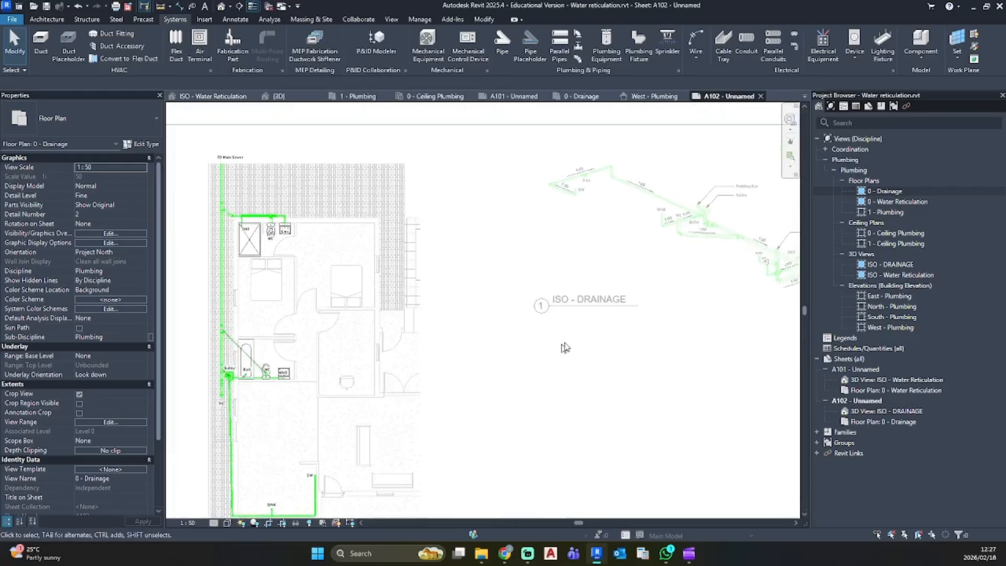
middle_click_drag(565, 346, 442, 367)
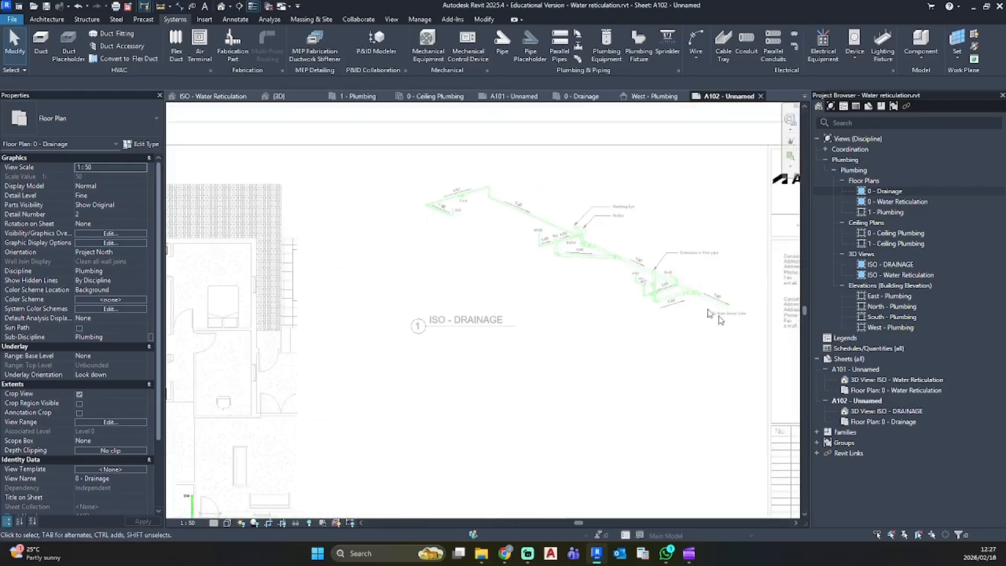
double_click(466, 407)
scroll(471, 411, "down", 2)
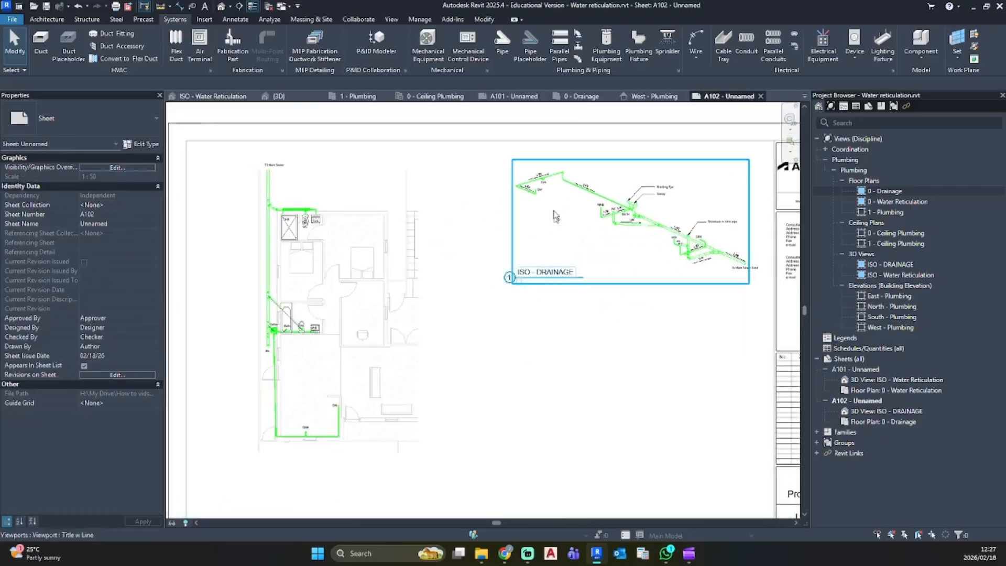
scroll(534, 213, "up", 3)
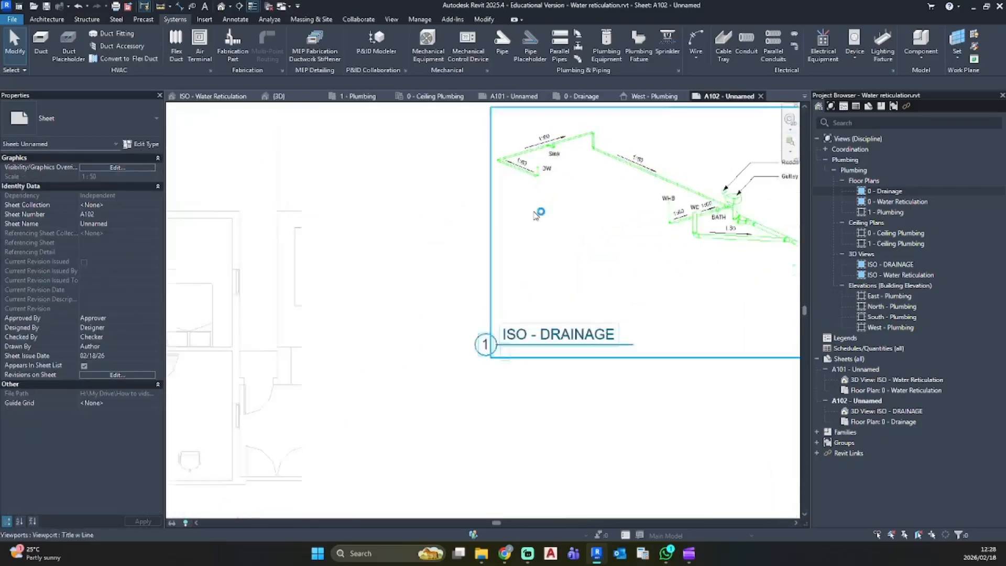
middle_click_drag(627, 201, 454, 220)
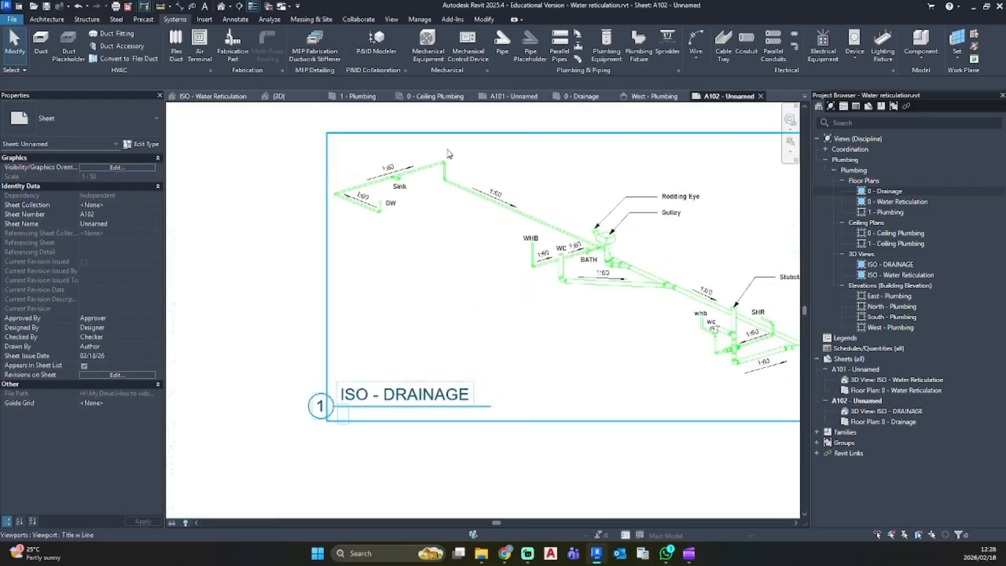
scroll(674, 318, "down", 1)
middle_click_drag(673, 318, 477, 254)
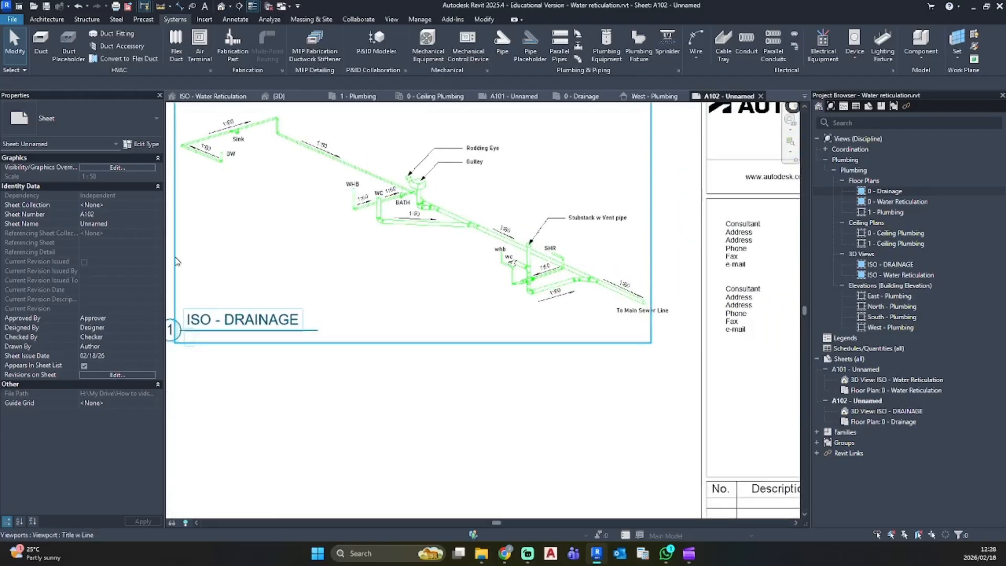
scroll(325, 317, "down", 1)
Activate the ISO - DRAINAGE view and add a two-segment leader note reading "Inspection Eye" at the bend above the vertical kitchen drop pipe
double_click(325, 319)
key("t")
key("x")
scroll(324, 217, "up", 3)
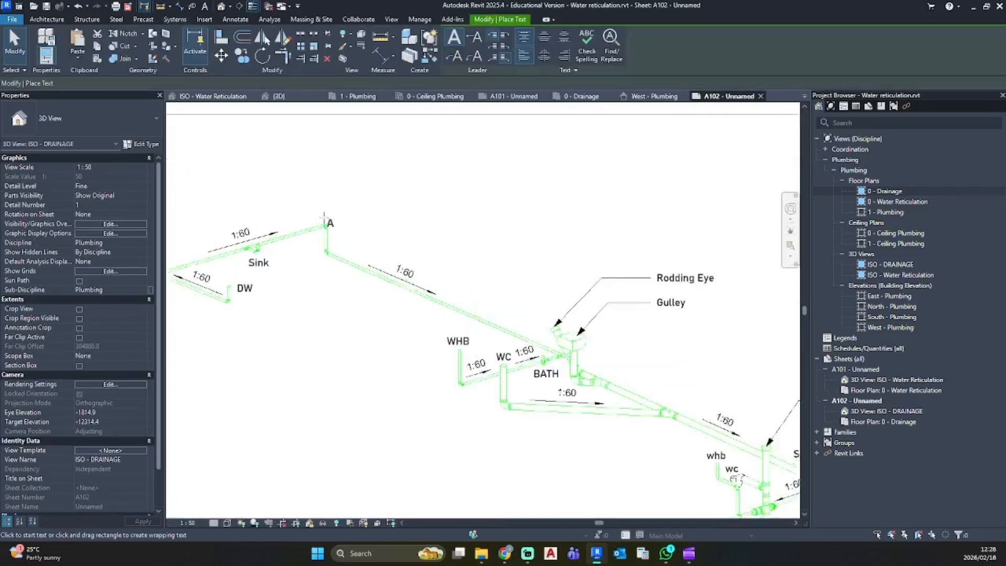
scroll(325, 218, "up", 2)
left_click(325, 220)
left_click(408, 162)
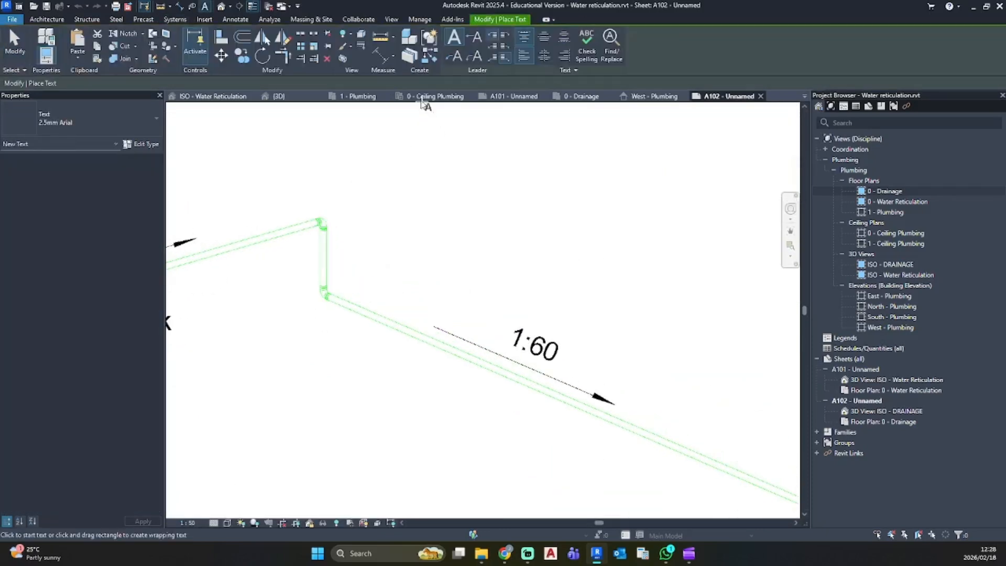
left_click(454, 55)
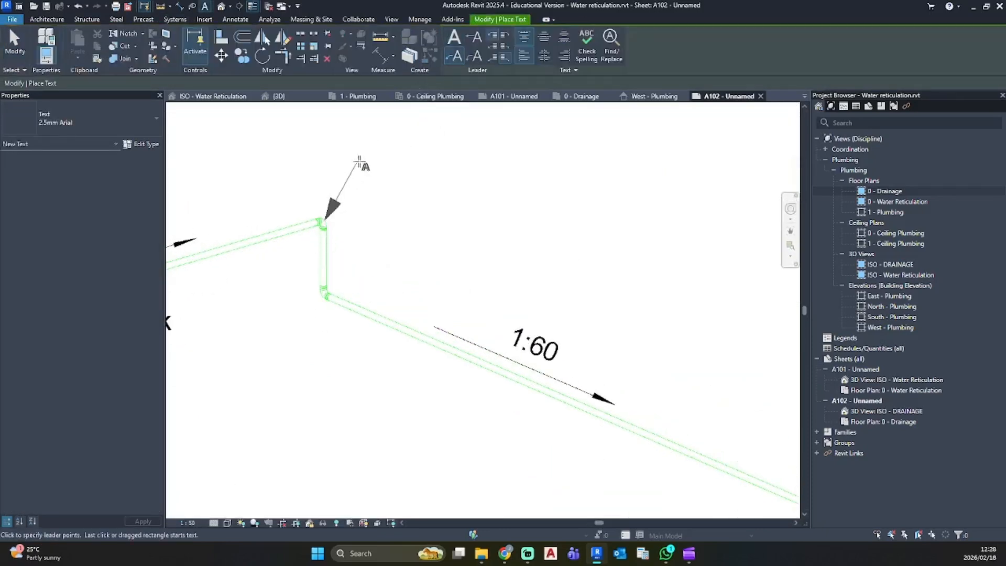
left_click(407, 153)
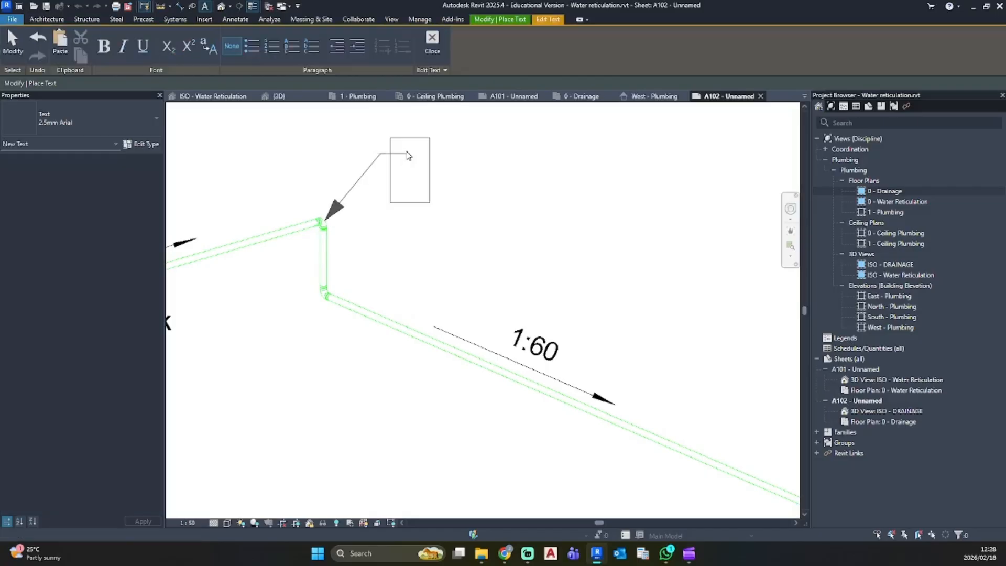
type("INspection Eye")
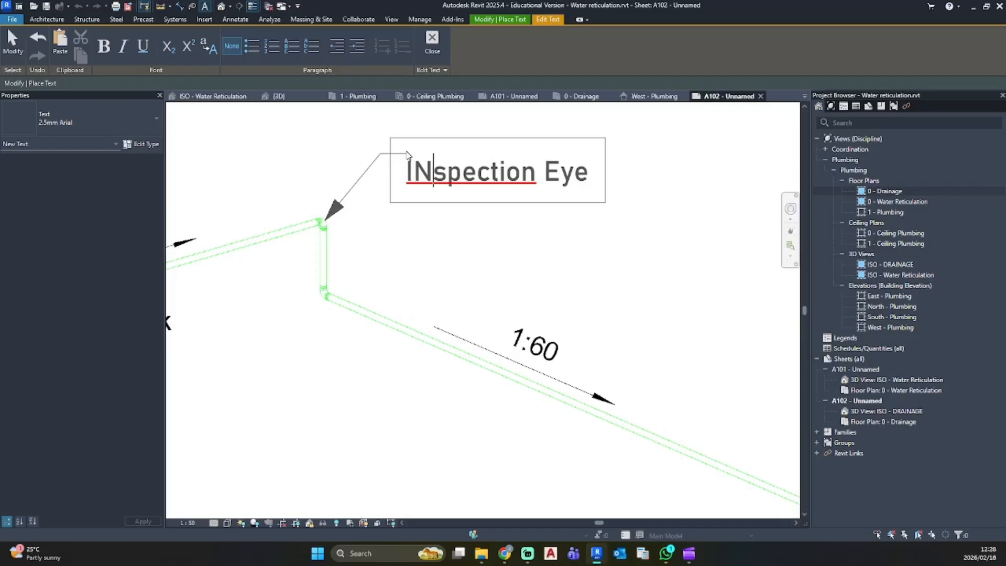
key("BackSpace")
type("n")
left_click(399, 245)
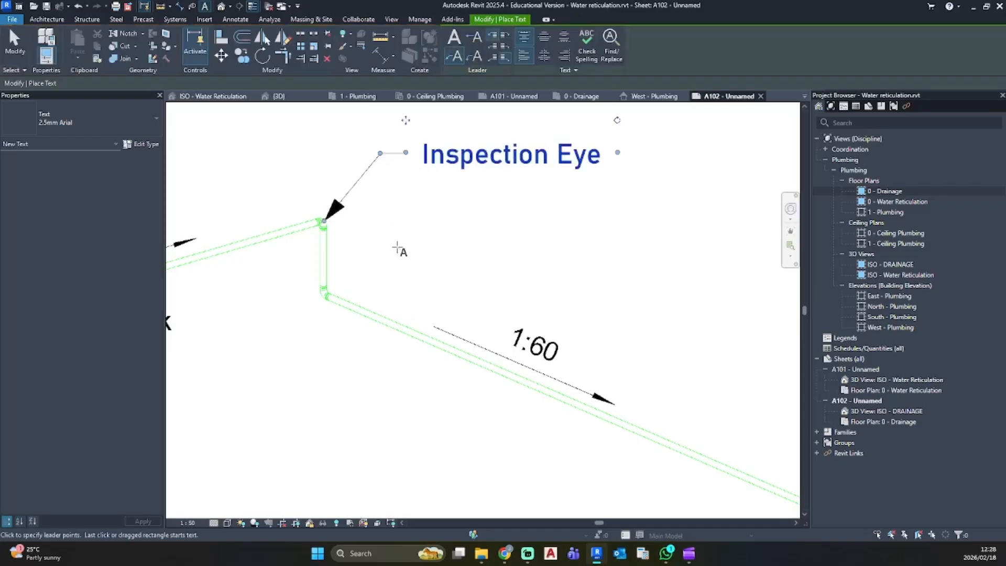
Review the labels and slope notes along the ISO - DRAINAGE pipework from the kitchen to the main sewer line
scroll(400, 246, "down", 4)
key("Escape")
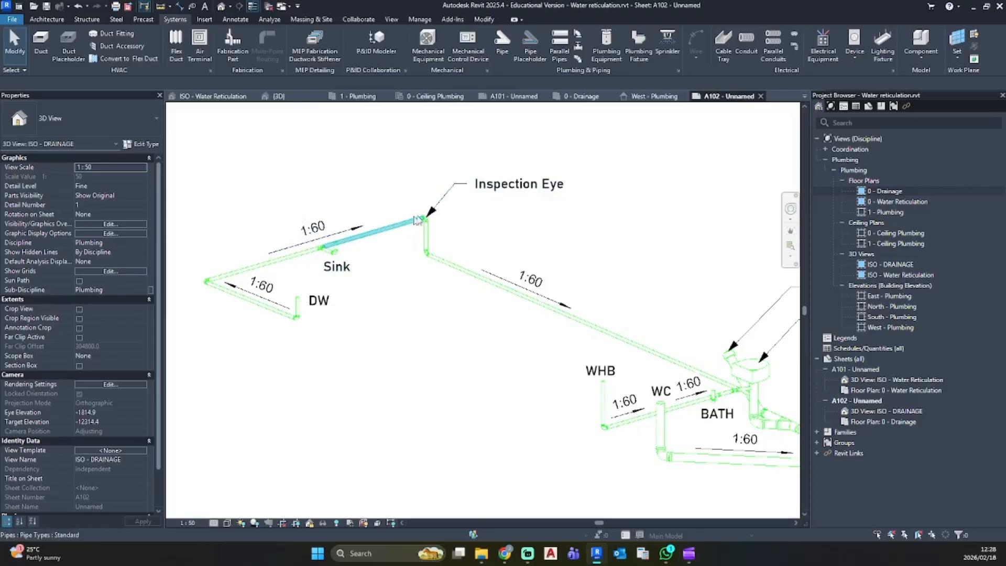
scroll(476, 236, "down", 3)
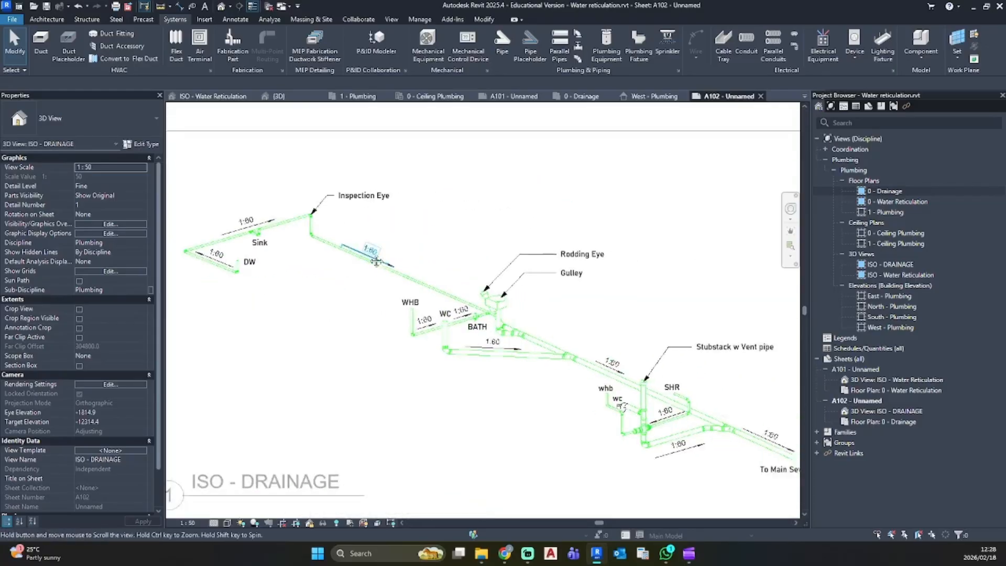
scroll(361, 309, "up", 5)
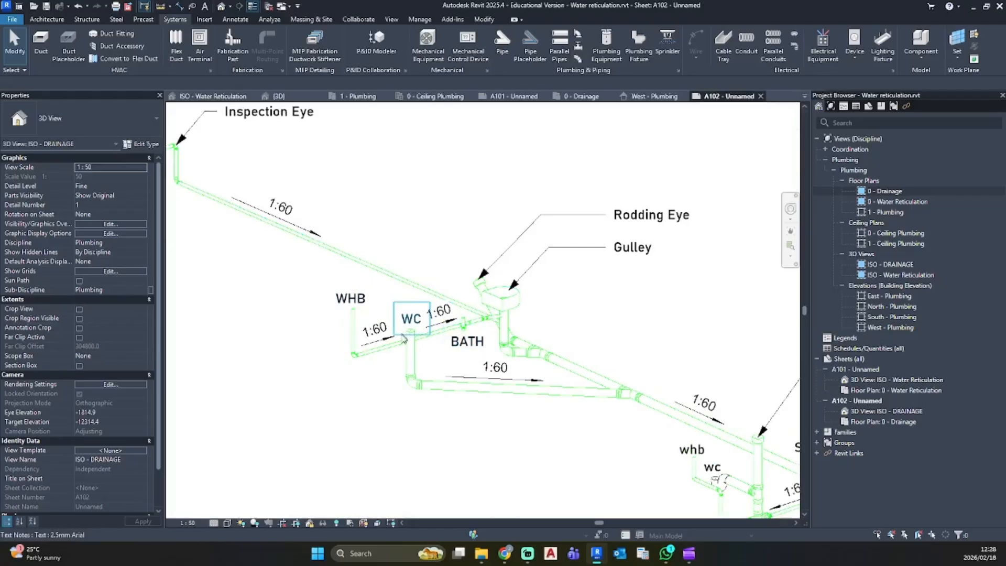
middle_click_drag(623, 396, 406, 289)
middle_click_drag(182, 228, 287, 262)
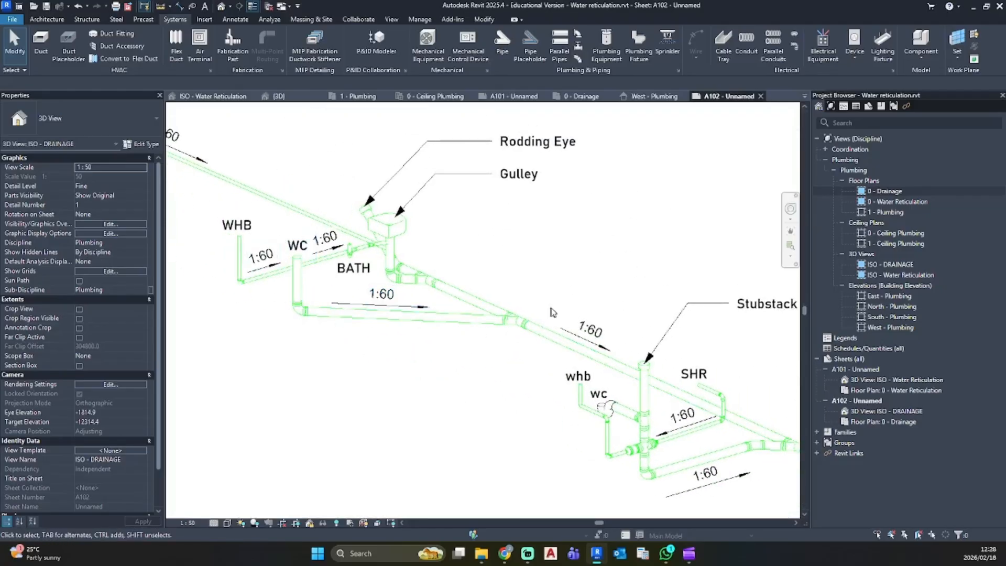
middle_click_drag(555, 323, 309, 189)
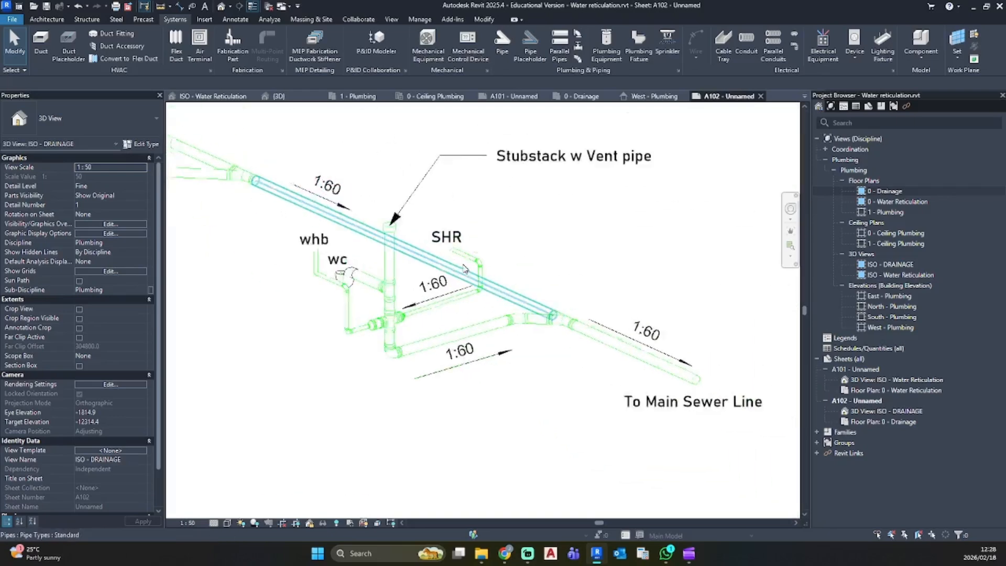
Add a two-segment leader note reading "Inspection Eye" at the bend above the shower's vertical drop pipe in ISO - DRAINAGE
scroll(461, 263, "up", 2)
key("t")
key("x")
scroll(486, 262, "up", 2)
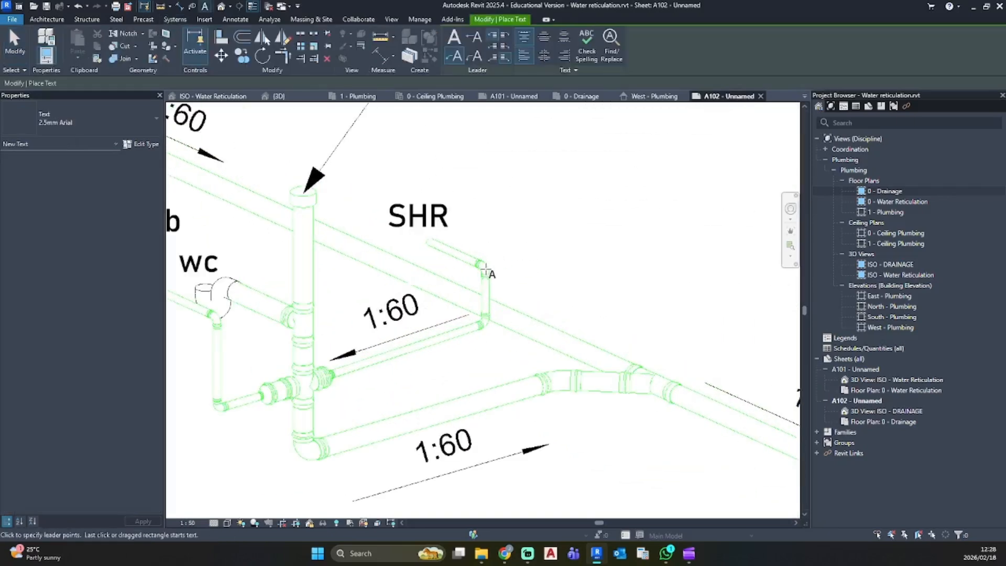
scroll(517, 251, "down", 2)
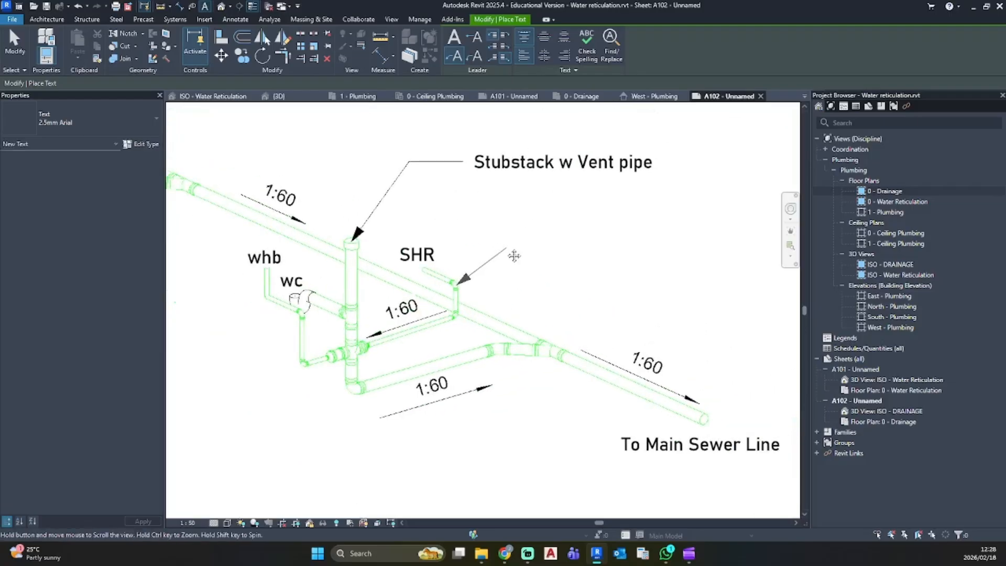
left_click(521, 238)
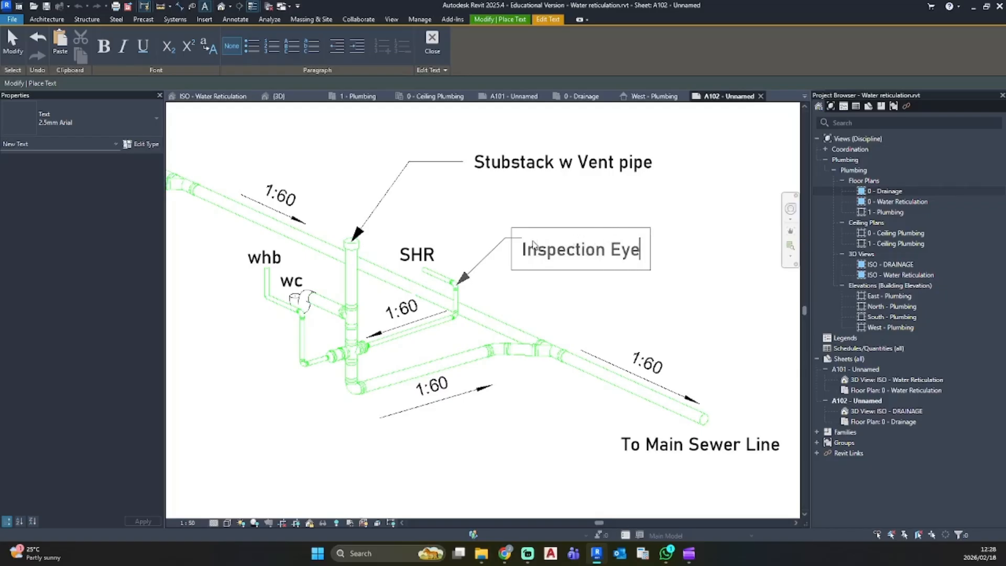
left_click(678, 216)
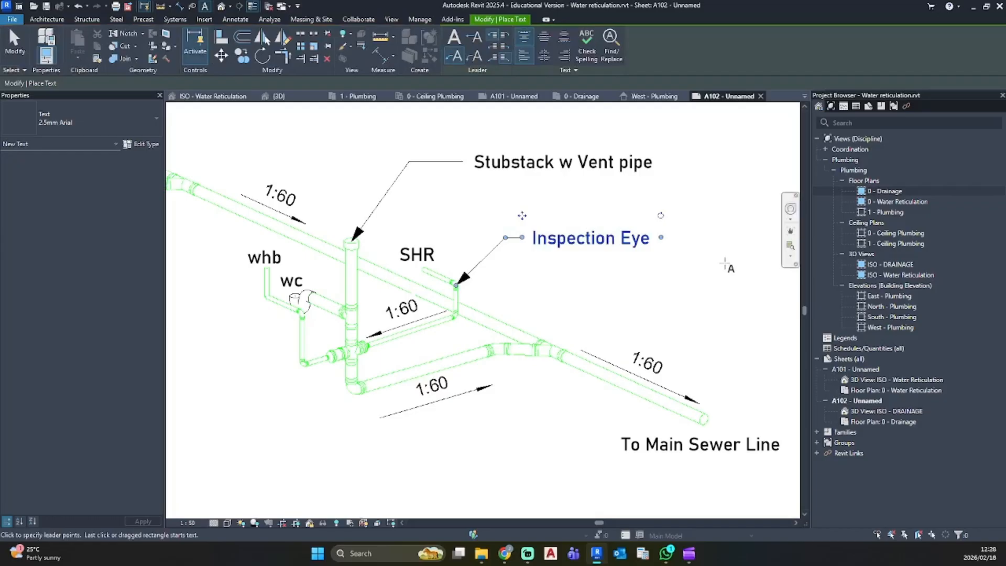
key("Escape")
key("Escape")
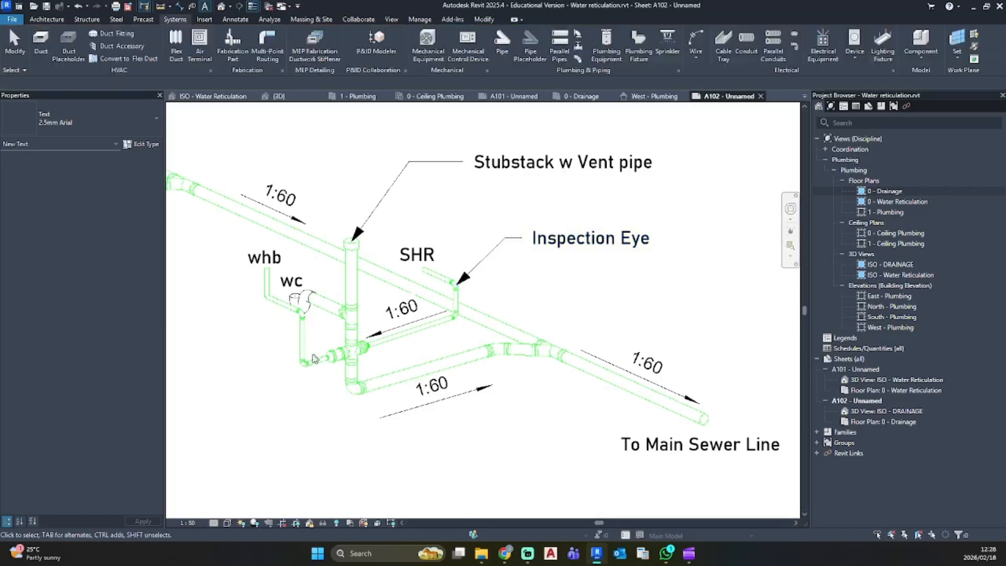
key("t")
key("x")
scroll(293, 321, "up", 3)
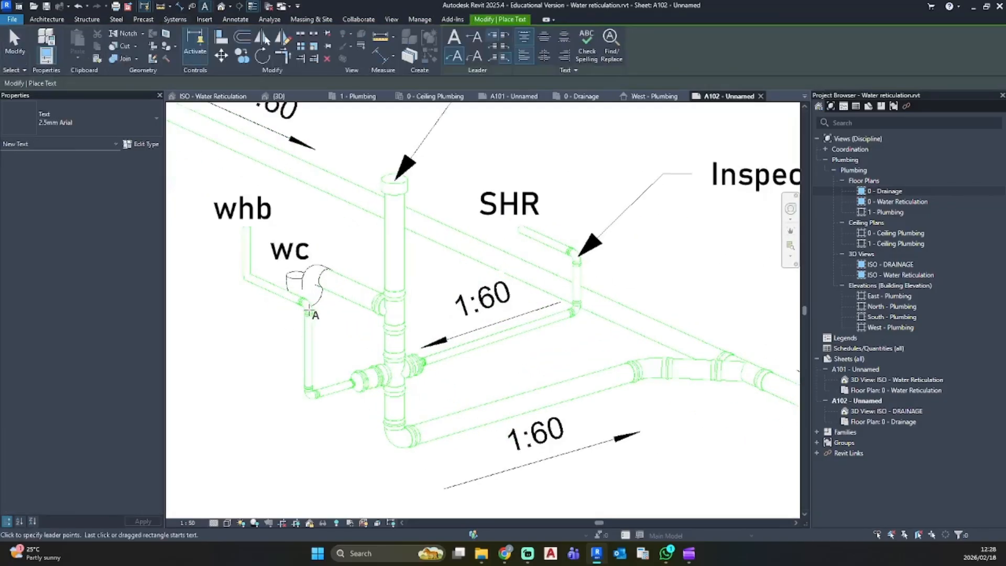
left_click(306, 309)
middle_click_drag(201, 386, 406, 299)
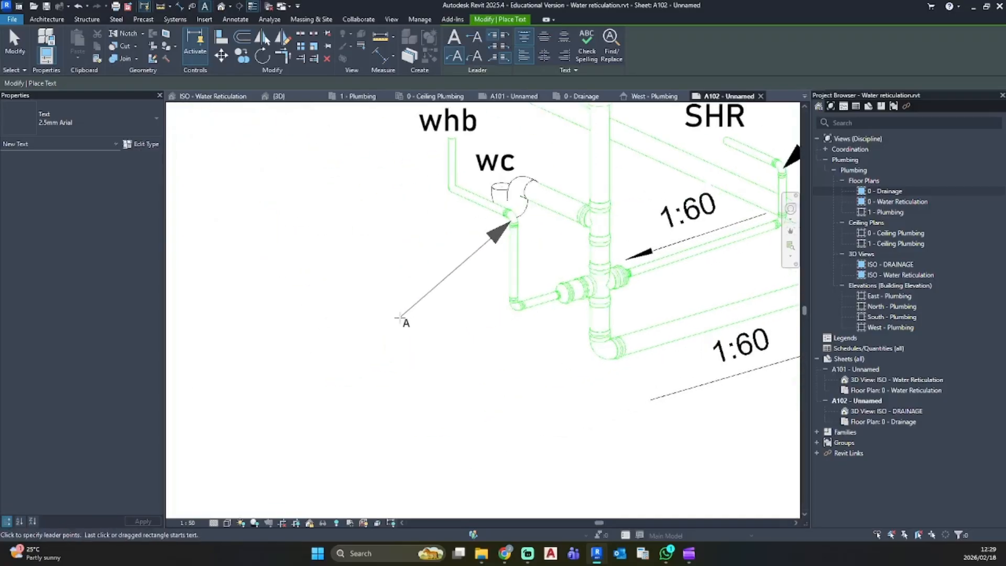
key("Escape")
key("Escape")
Deactivate the ISO - DRAINAGE view and return to sheet A102
middle_click_drag(620, 313, 333, 382)
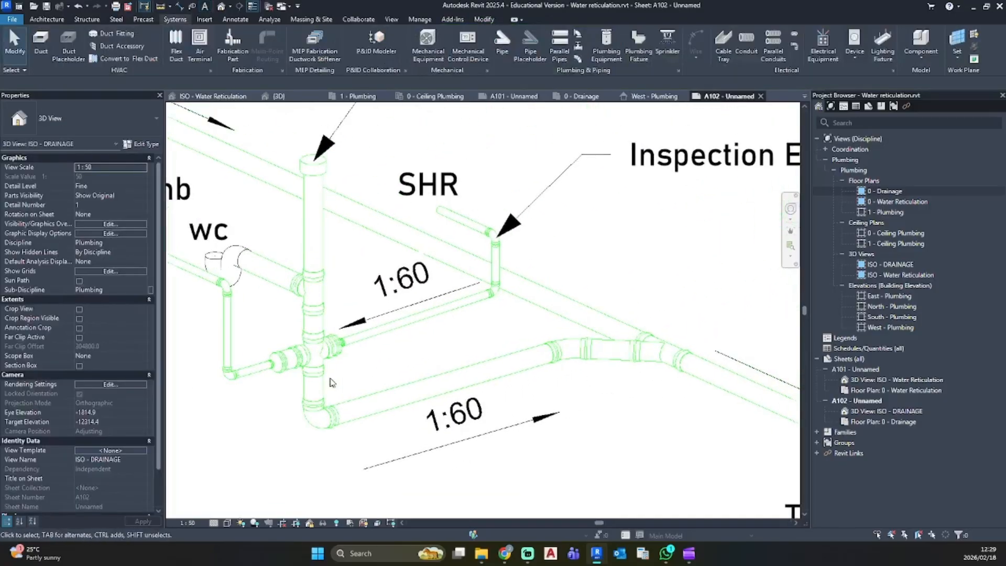
scroll(558, 282, "down", 3)
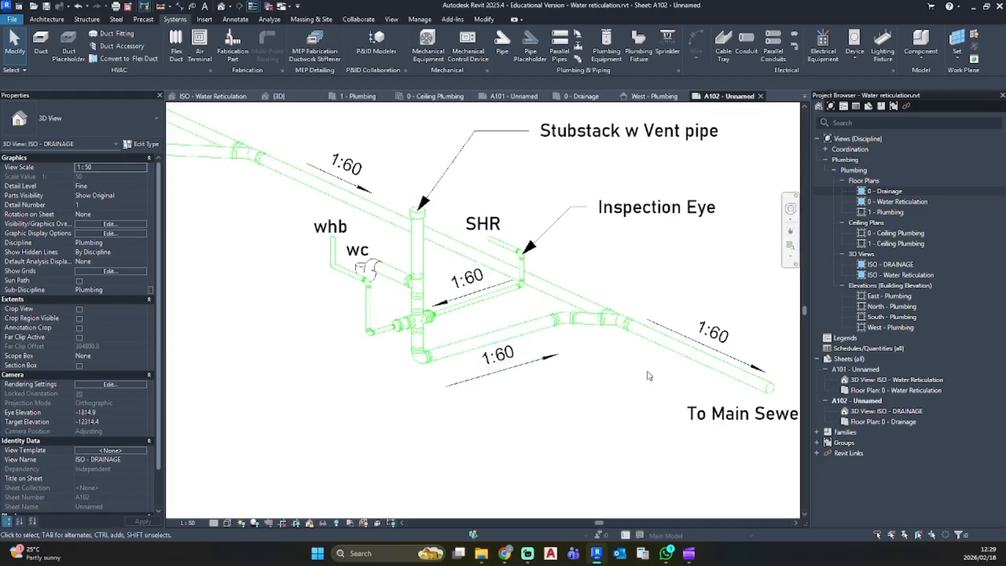
scroll(569, 377, "down", 3)
mouse_move(354, 408)
middle_mouse_down()
mouse_move(561, 388)
mouse_move(563, 322)
mouse_move(550, 348)
mouse_move(544, 339)
middle_mouse_up()
scroll(561, 389, "down", 3)
double_click(549, 435)
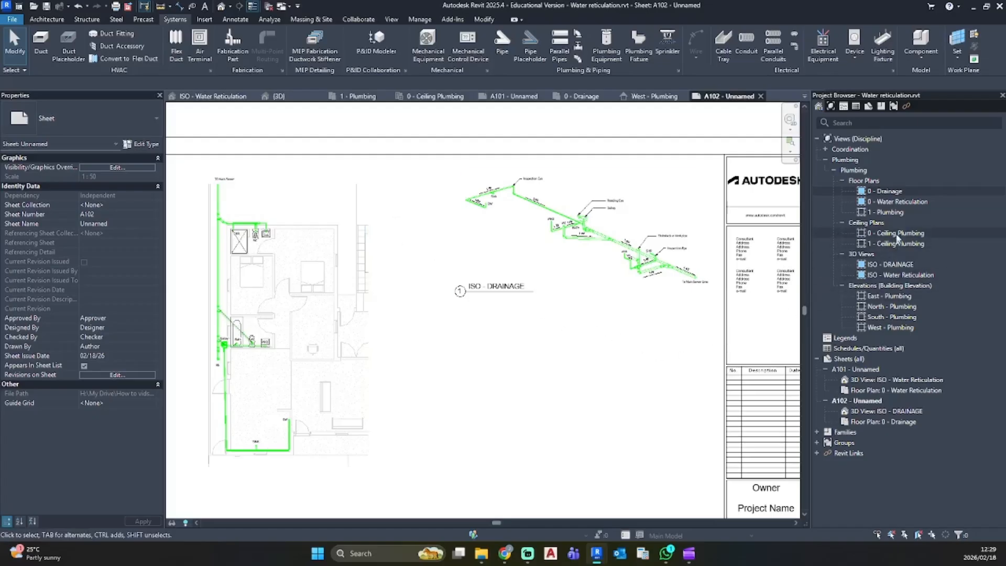
Open the ISO - Water Reticulation view and hide the main sewer pipe run and its lower branch pipes near the shower
double_click(892, 275)
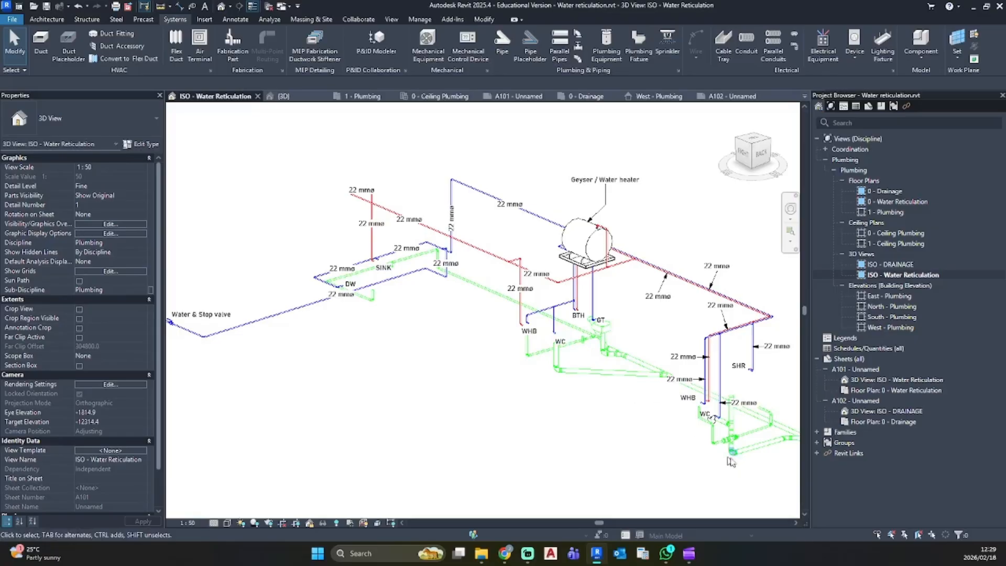
middle_click_drag(729, 458, 569, 389)
scroll(658, 362, "down", 1)
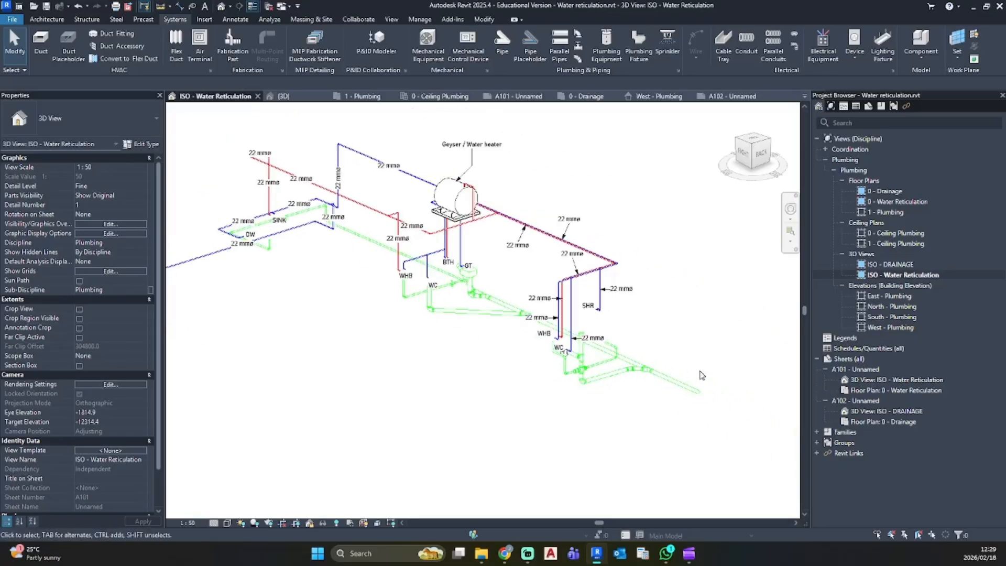
left_click_drag(711, 360, 612, 401)
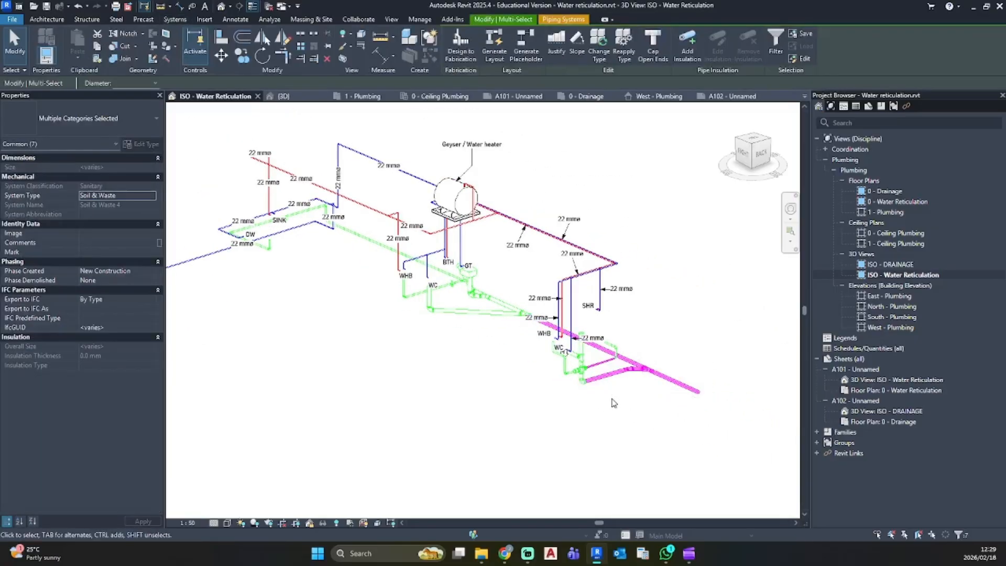
right_click(613, 398)
left_click(775, 150)
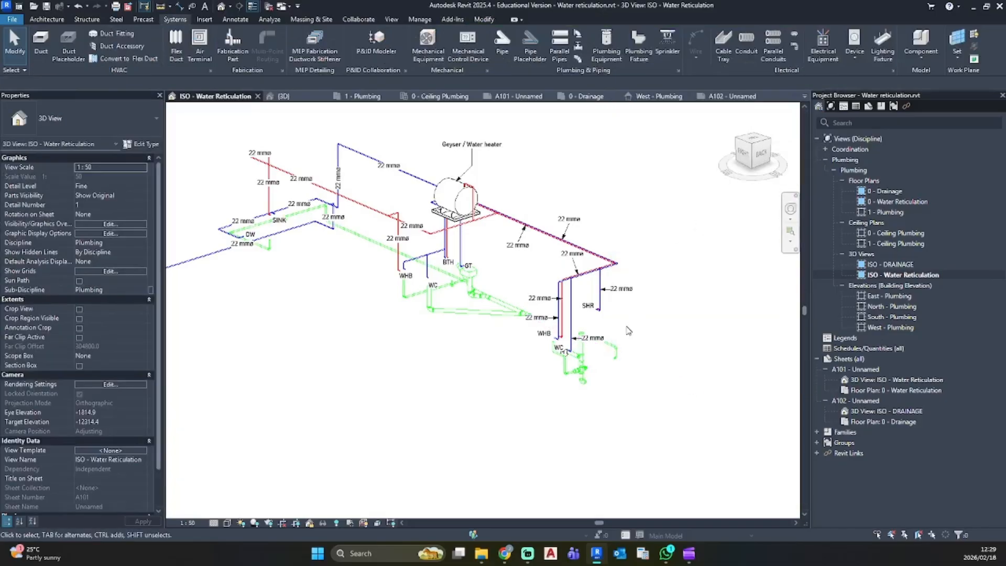
left_click(616, 353)
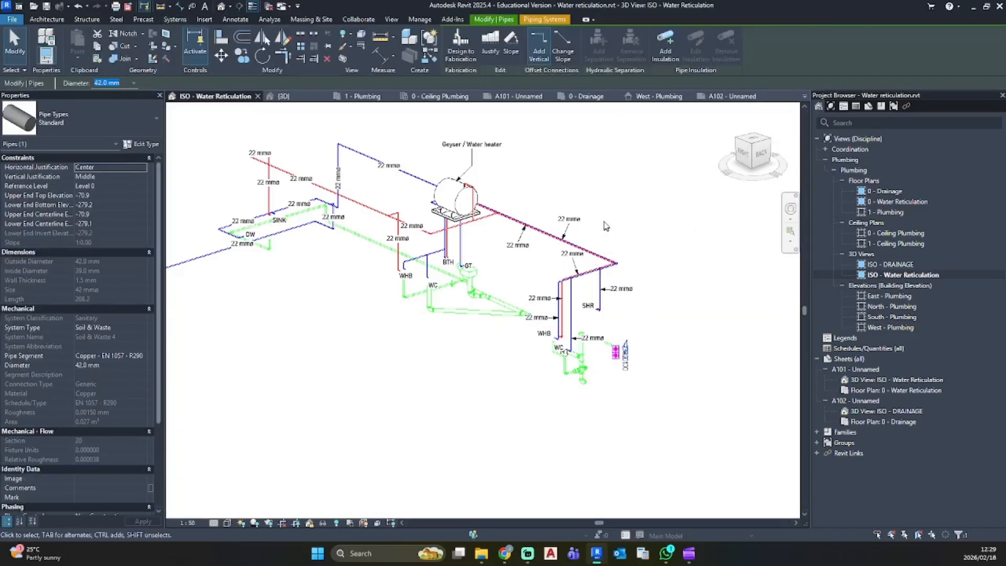
scroll(619, 350, "up", 3)
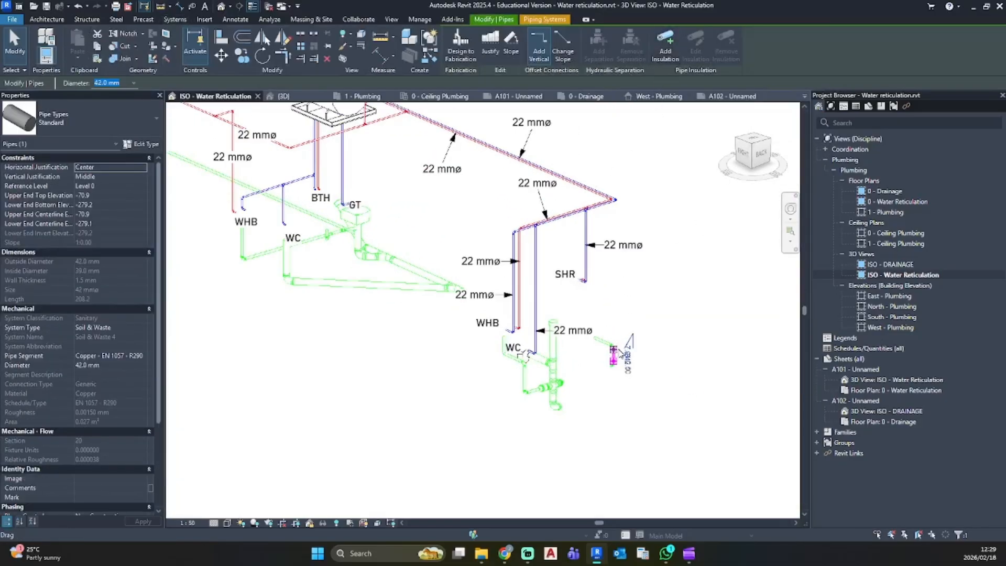
key("Delete")
Hide the whole kitchen drainage network from the dishwasher and sink to the gulley in the ISO - Water Reticulation view
scroll(629, 320, "down", 4)
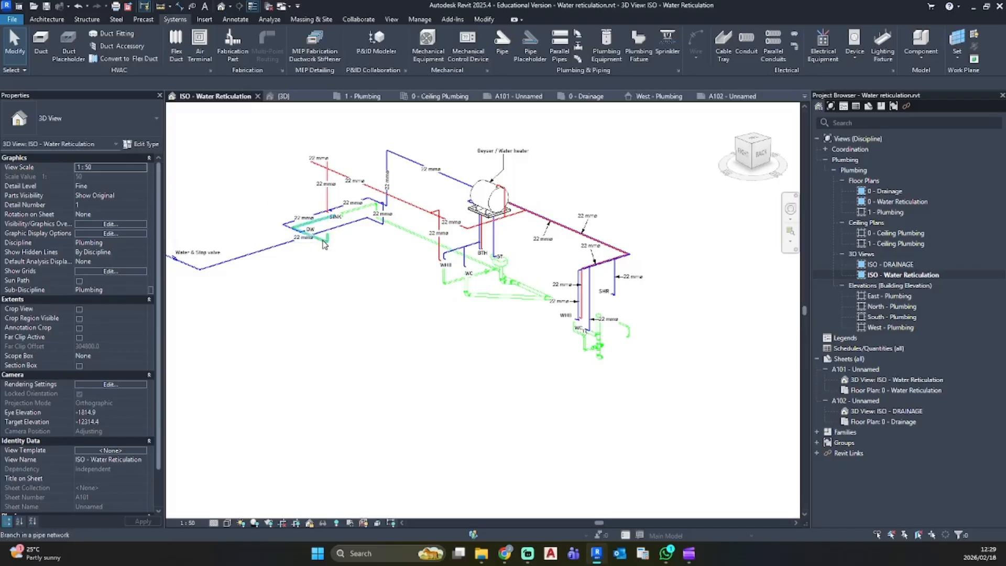
left_click(325, 244)
right_click(324, 243)
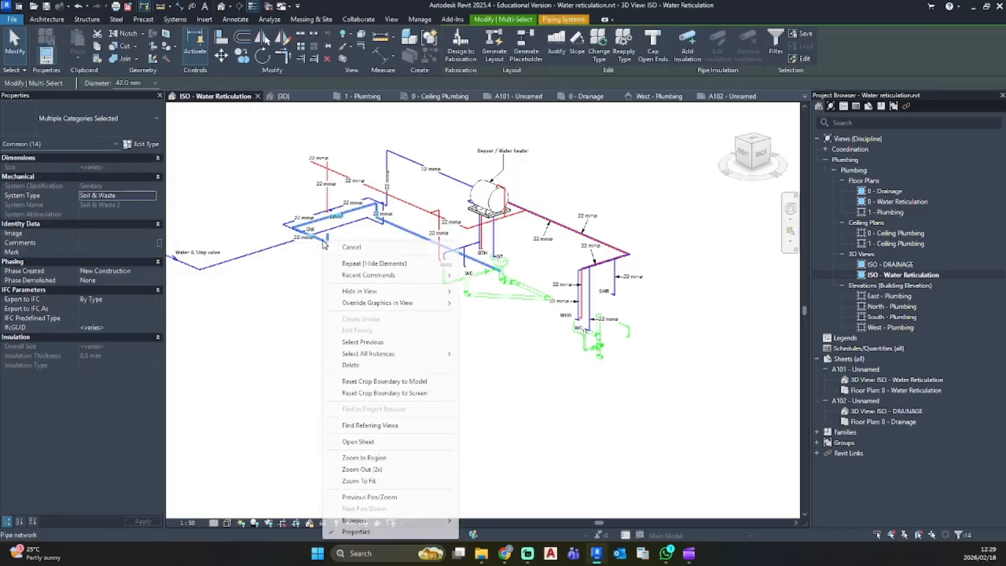
mouse_move(398, 291)
left_click(499, 293)
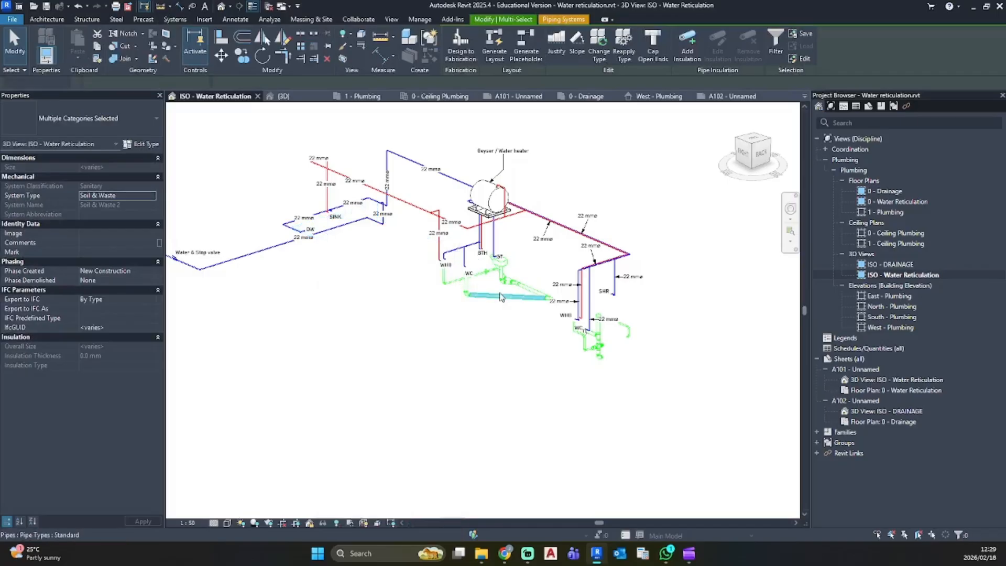
Hide the drainage network serving the wash hand basin and bath beside the gulley in the current view
scroll(446, 285, "up", 3)
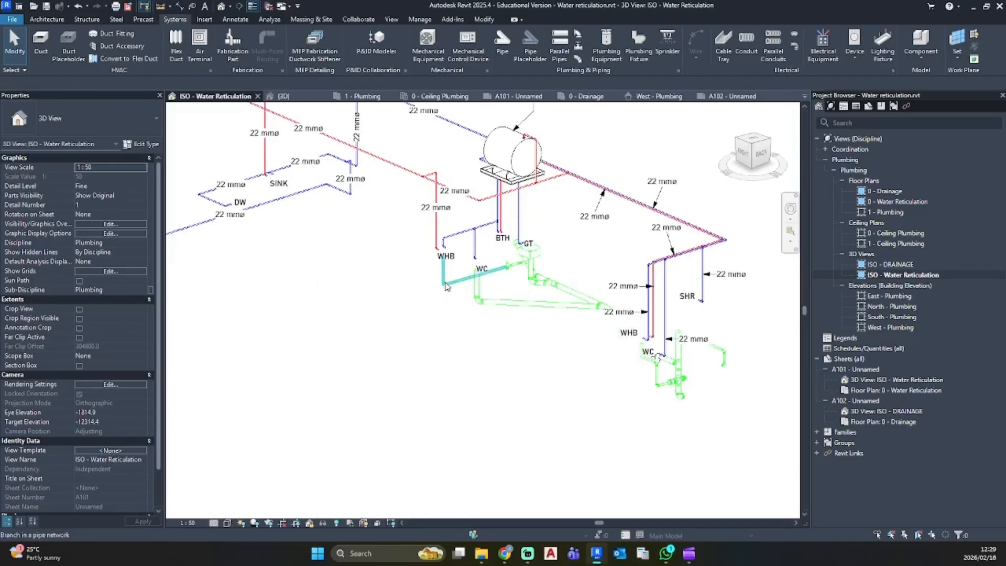
left_click(446, 285)
right_click(446, 286)
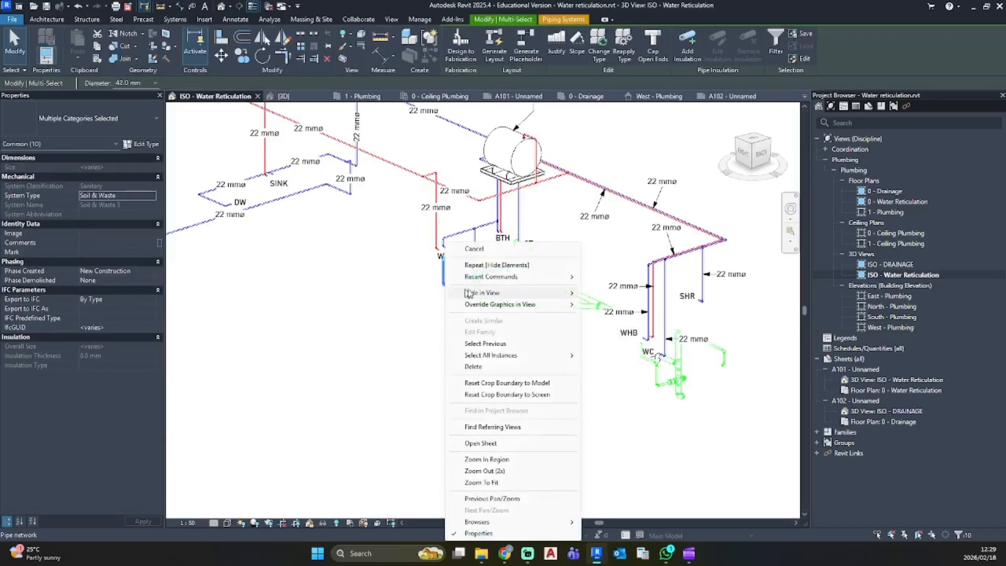
mouse_move(519, 292)
left_click(602, 293)
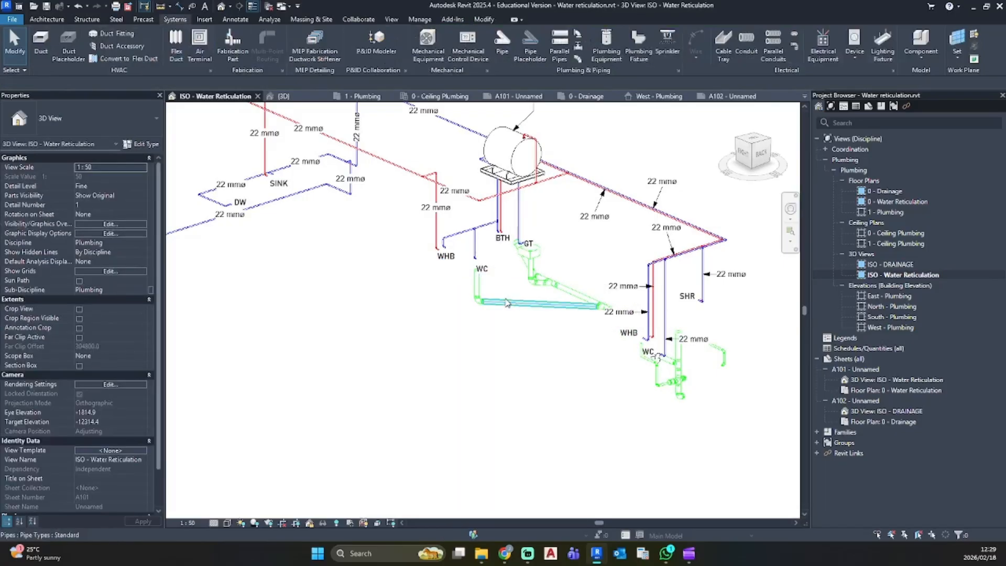
Hide the connected WC, gulley, stubstack and shower drainage network in the current view
left_click(506, 303)
right_click(505, 303)
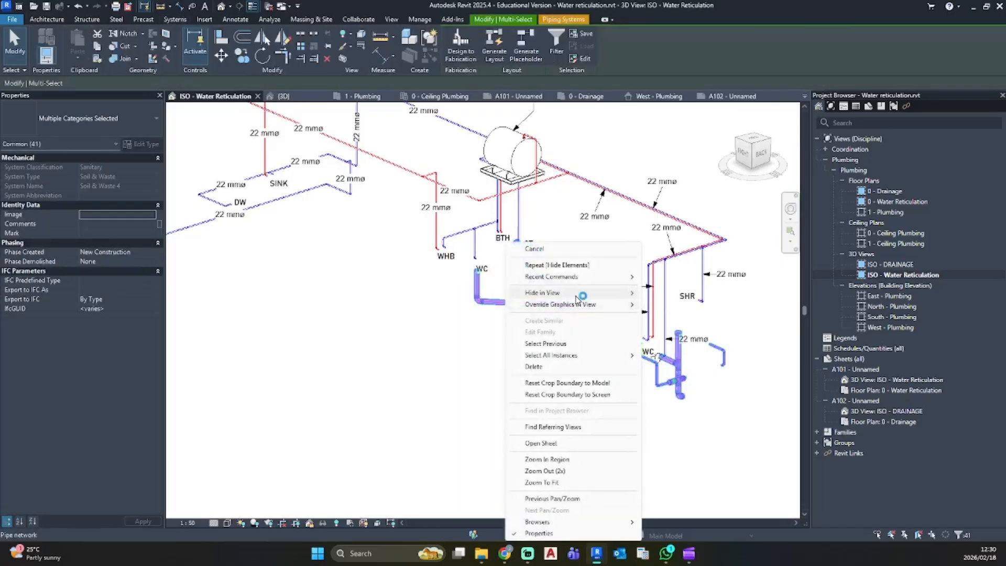
mouse_move(603, 293)
left_click(667, 304)
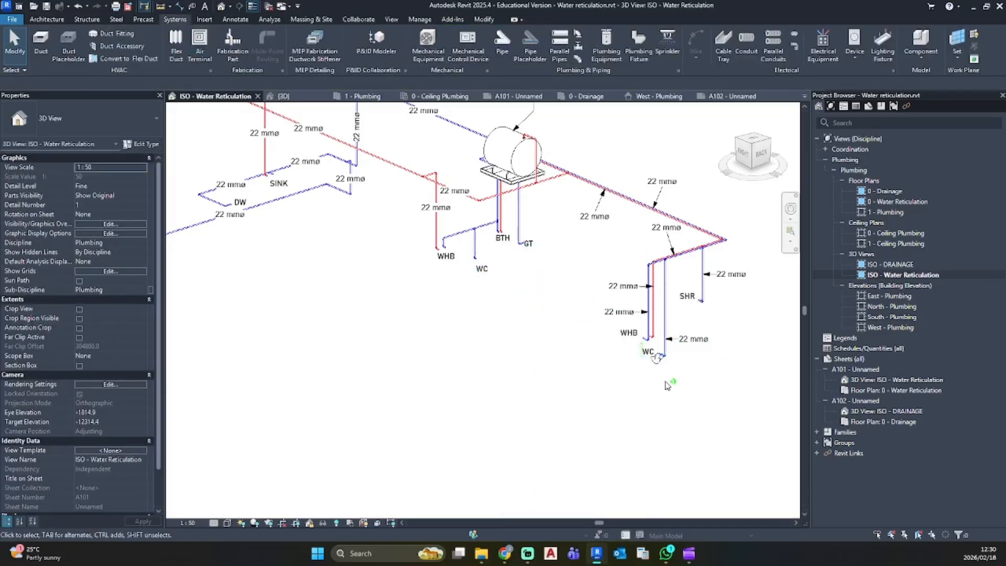
Hide the leftover soil reducer and the short vertical waste pipe beside the lower WC label in the current view
left_click(667, 383)
scroll(649, 367, "up", 4)
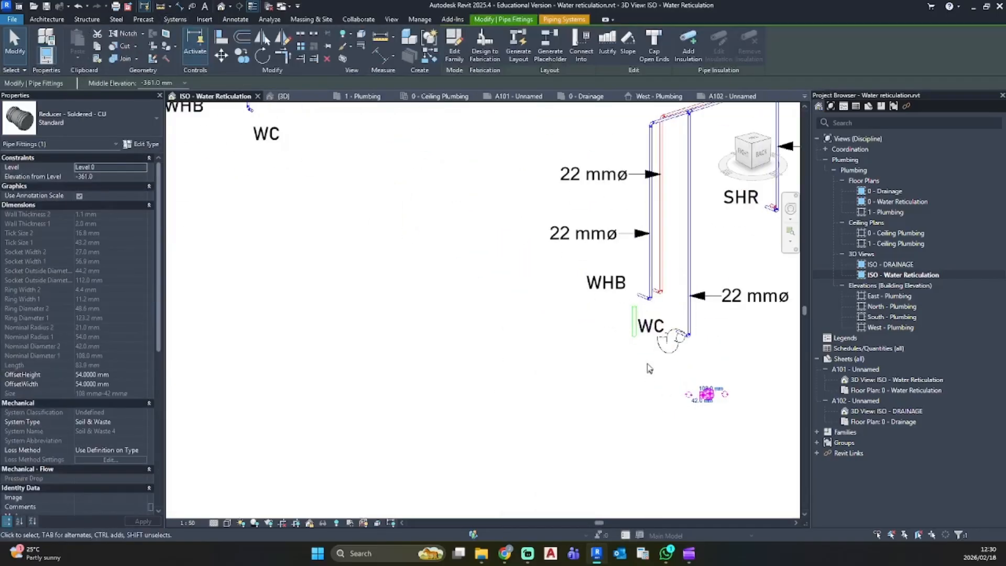
left_click(635, 326, "ctrl")
right_click(635, 327)
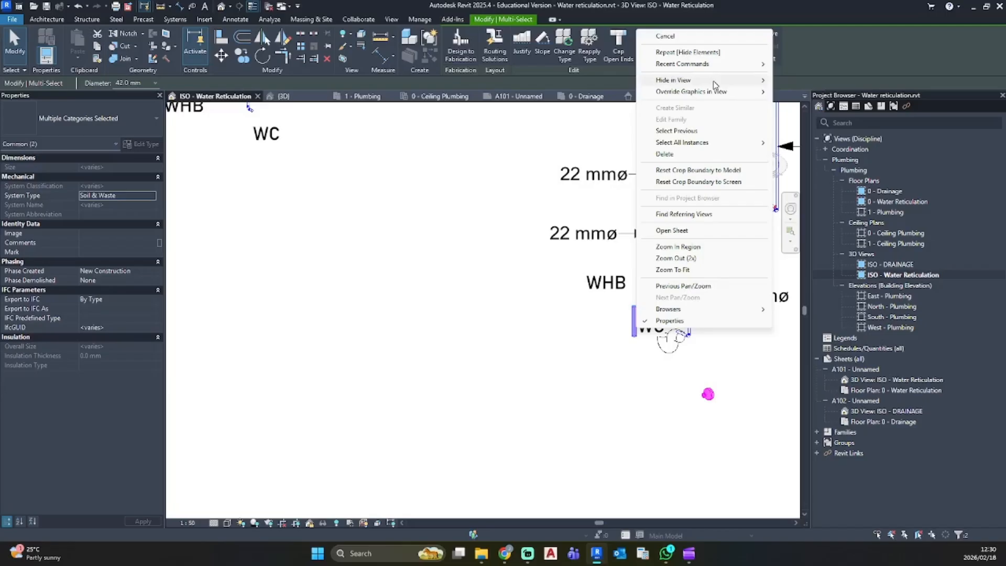
mouse_move(713, 84)
left_click(797, 79)
Hide the remaining trap fitting next to the lower WC label in the current view
left_click(670, 339)
right_click(676, 342)
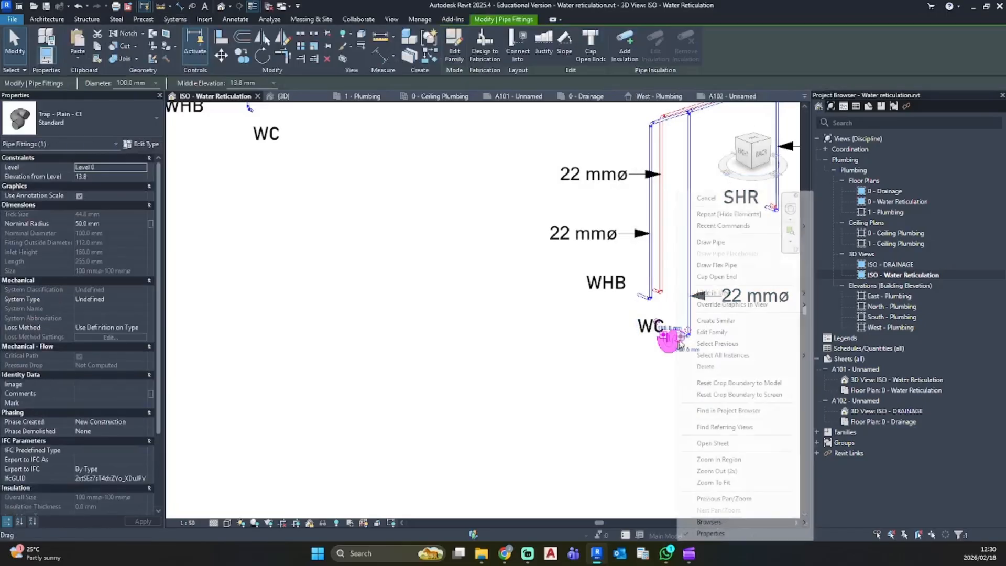
mouse_move(754, 292)
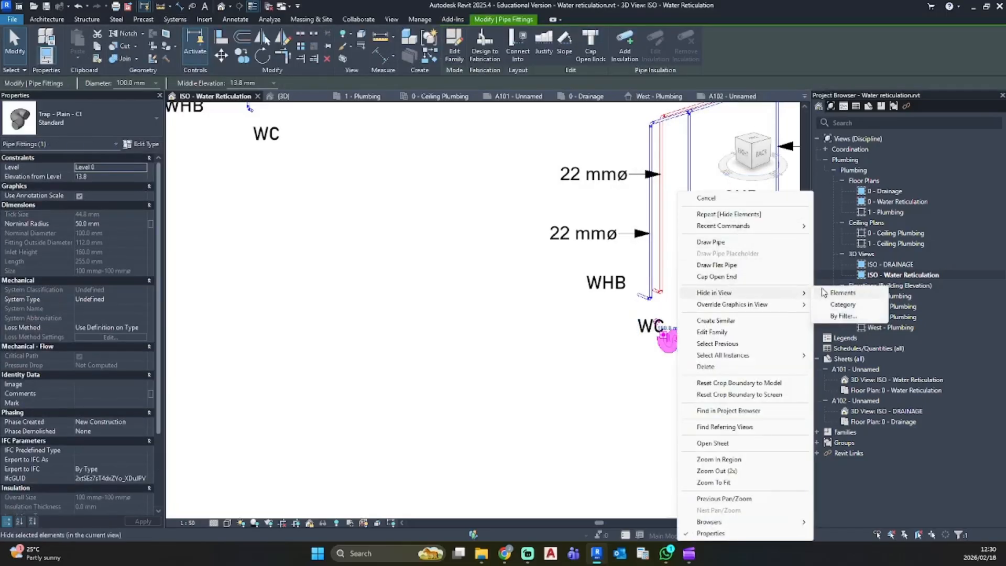
left_click(838, 292)
Adjust the position of the GT label beside the end of its pipe in the ISO - Water Reticulation view
scroll(471, 294, "down", 6)
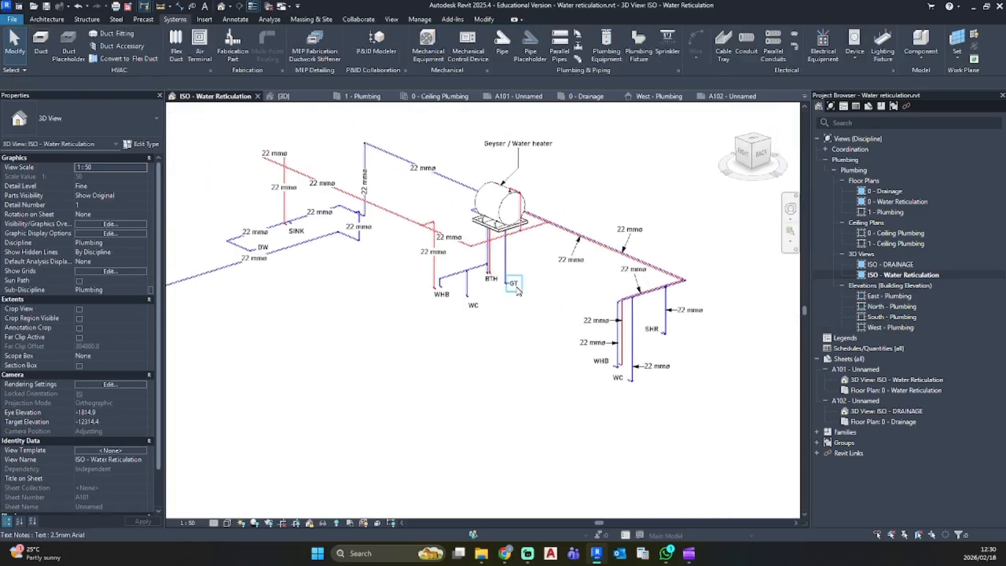
scroll(486, 292, "up", 4)
left_click(535, 254)
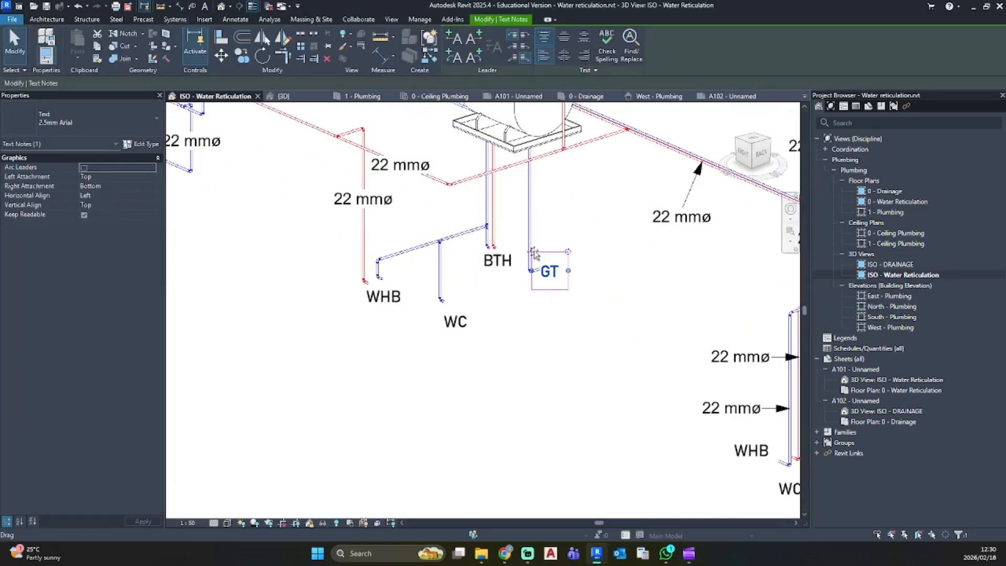
left_click_drag(533, 252, 497, 286)
left_click(528, 337)
scroll(528, 335, "down", 4)
scroll(529, 327, "up", 3)
left_click(549, 283)
scroll(546, 279, "up", 3)
left_click(459, 329)
scroll(456, 326, "down", 4)
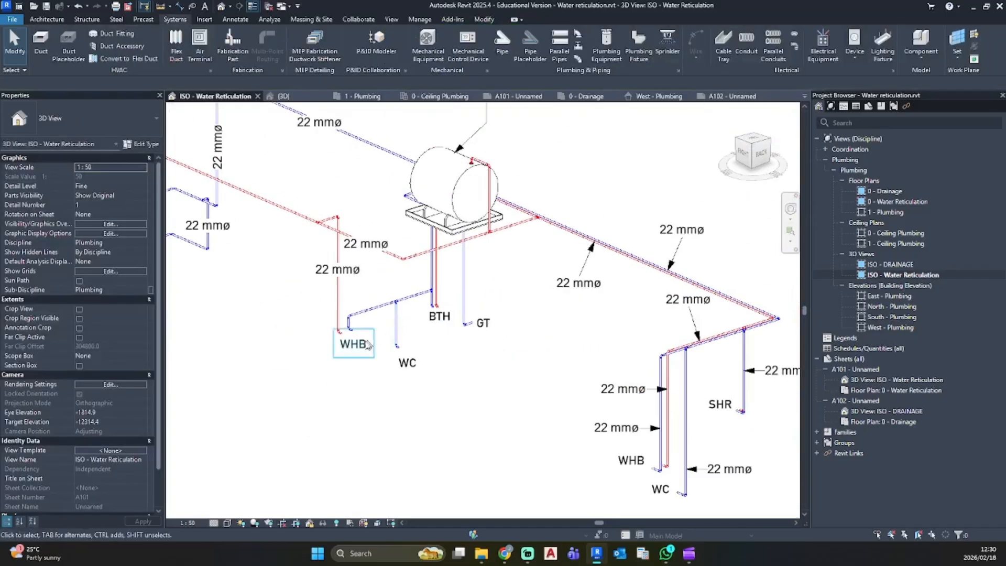
Open sheet A101 and activate its 0 - Water Reticulation floor plan viewport for editing
scroll(368, 345, "down", 6)
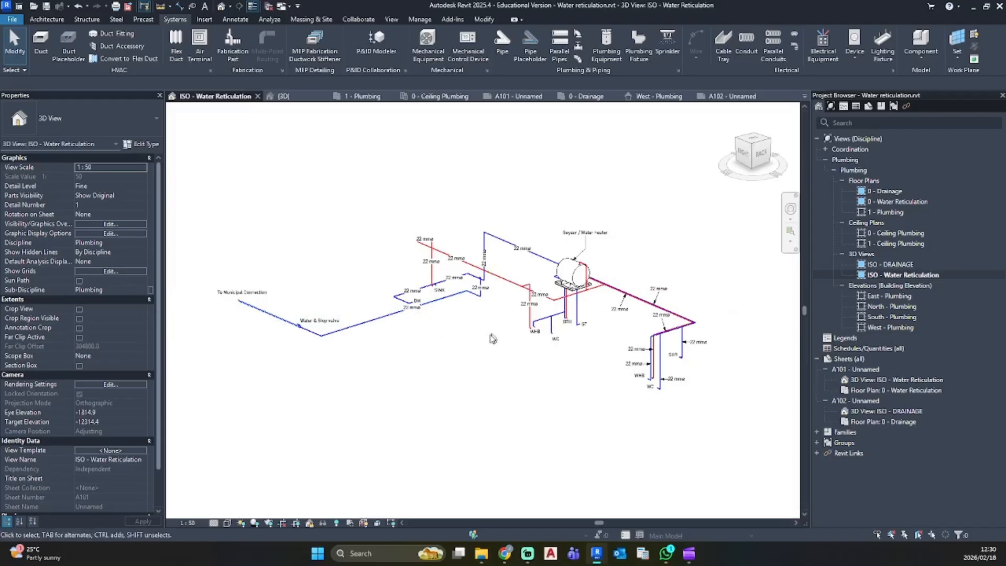
scroll(394, 314, "up", 2)
scroll(394, 314, "up", 2)
scroll(492, 358, "down", 4)
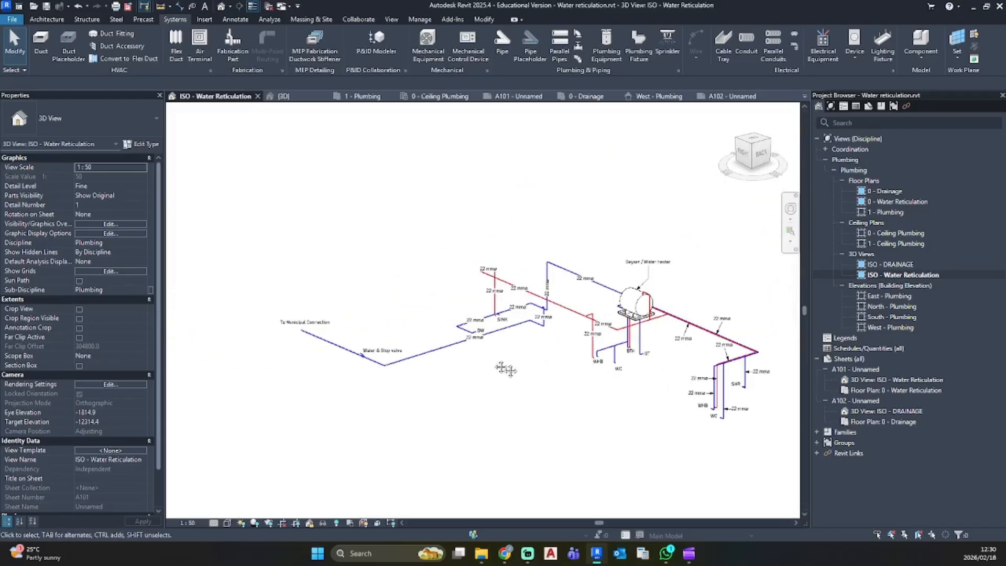
double_click(894, 379)
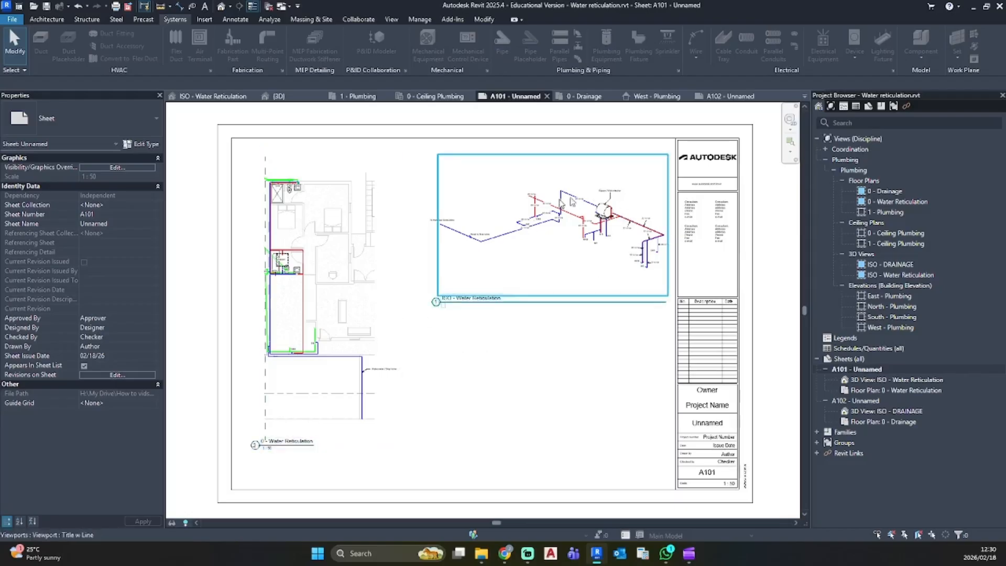
double_click(320, 219)
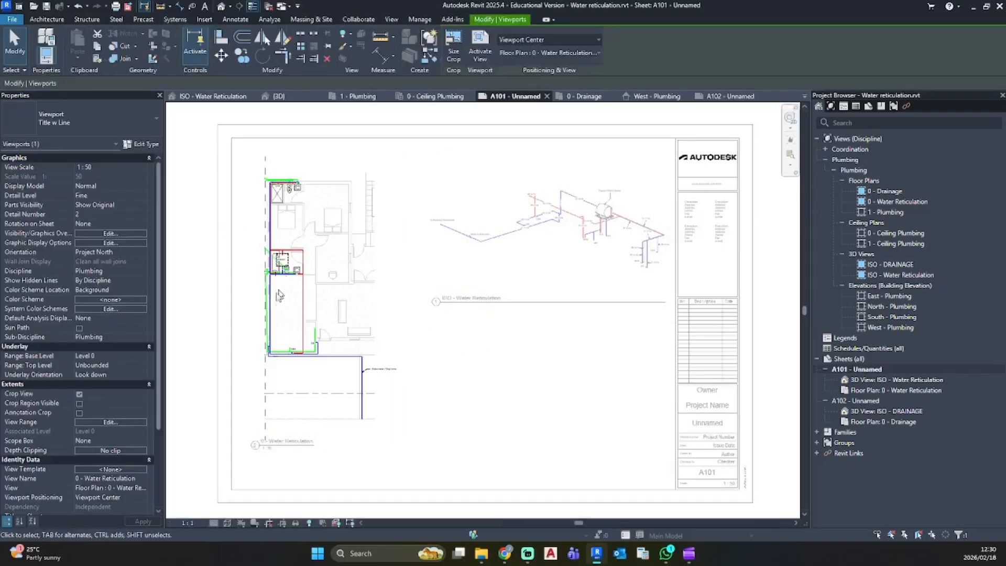
Hide the drainage network serving the sink and dishwasher in the floor plan viewport
scroll(310, 347, "up", 5)
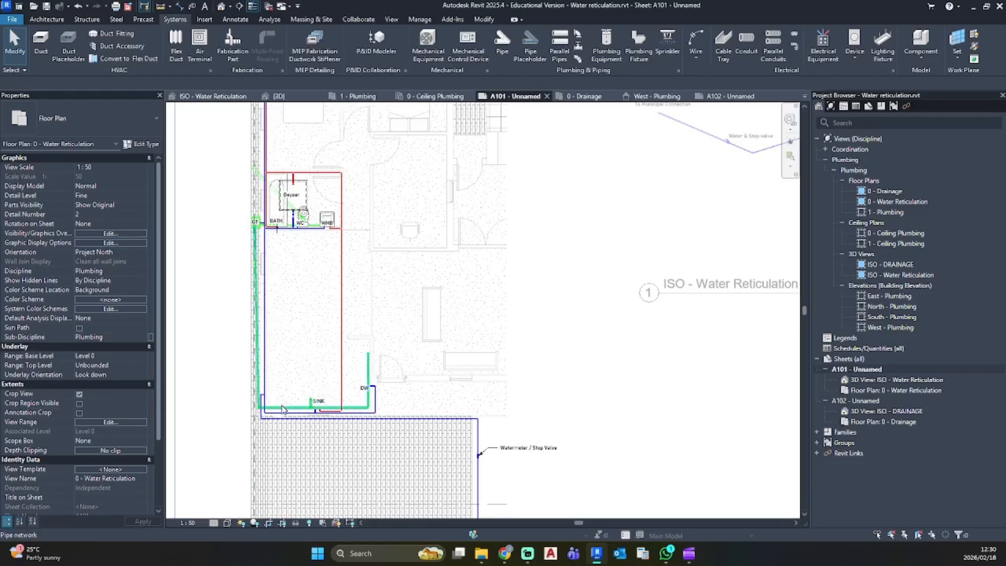
right_click(282, 406)
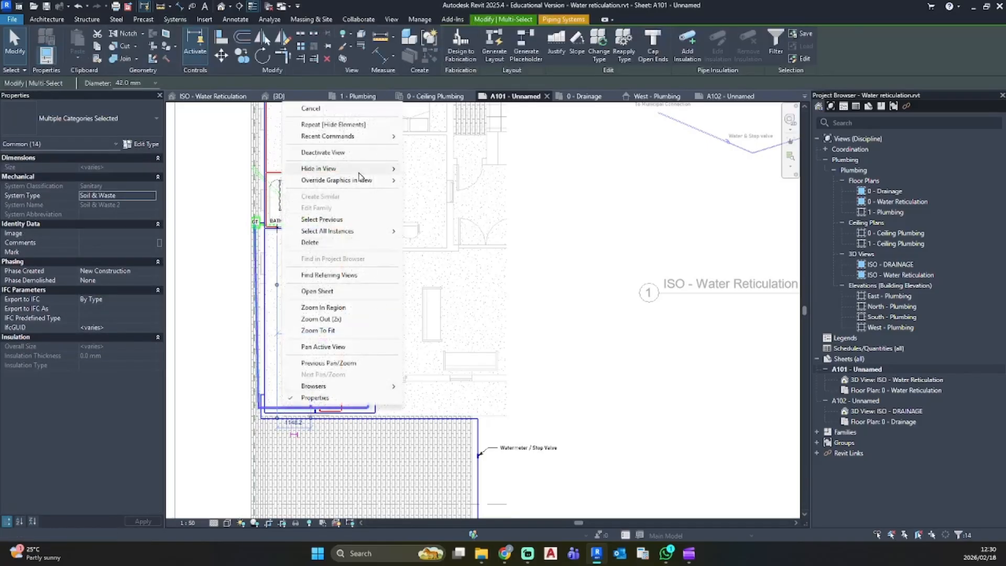
mouse_move(361, 170)
left_click(420, 169)
Hide the waste pipe network serving the bath and wash hand basin in the geyser bathroom on the plan
scroll(291, 226, "up", 4)
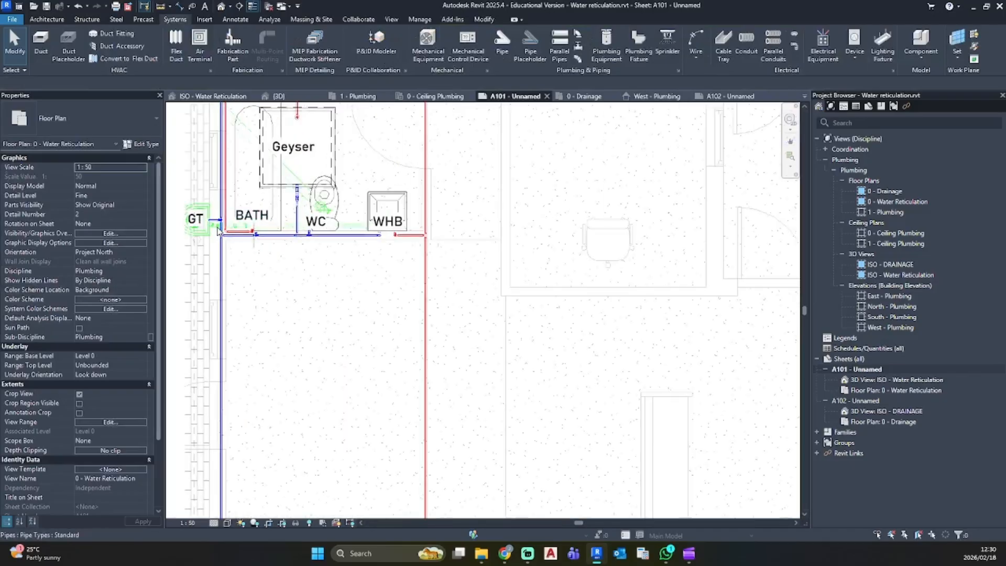
scroll(341, 224, "up", 1)
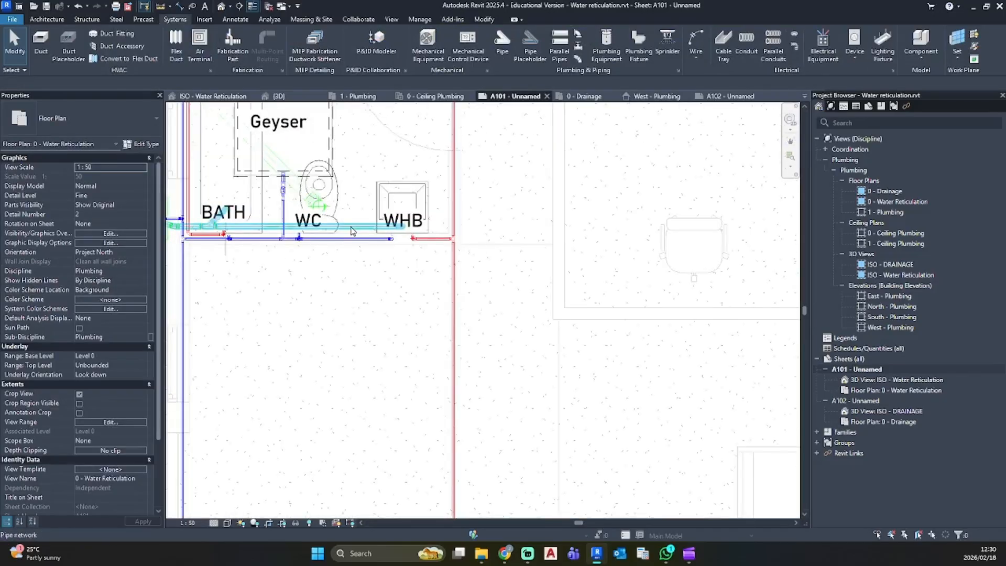
right_click(351, 231)
mouse_move(413, 294)
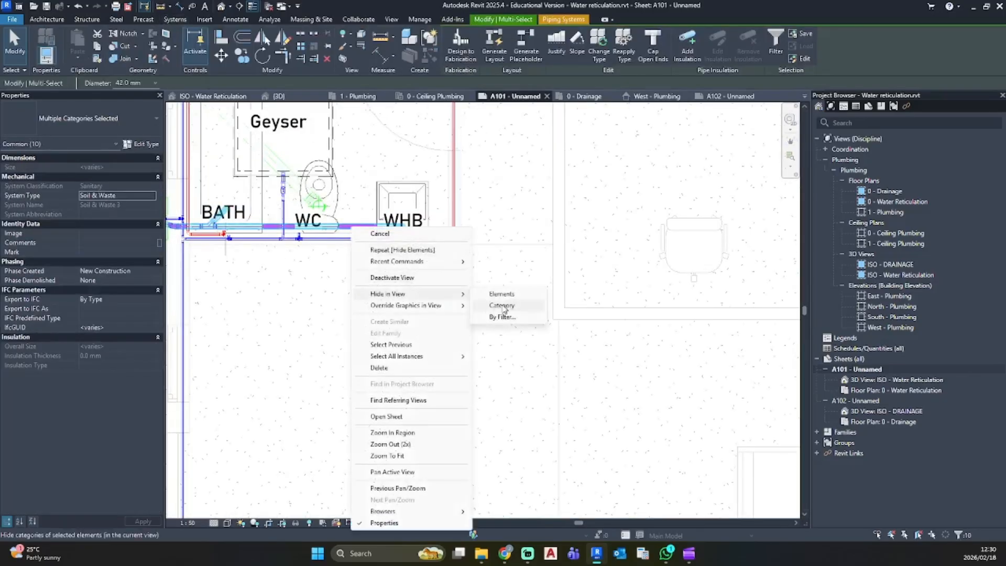
left_click(502, 306)
Hide the remaining WC drainage pipes and fittings in the geyser bathroom on the plan
scroll(395, 310, "down", 1)
middle_click_drag(395, 309, 466, 338)
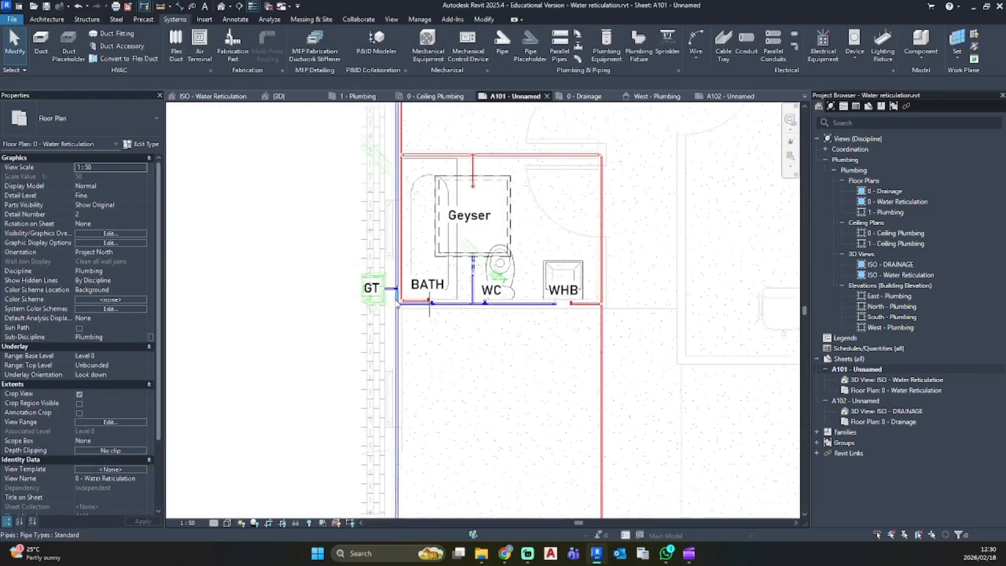
right_click(471, 247)
mouse_move(571, 302)
left_click(605, 302)
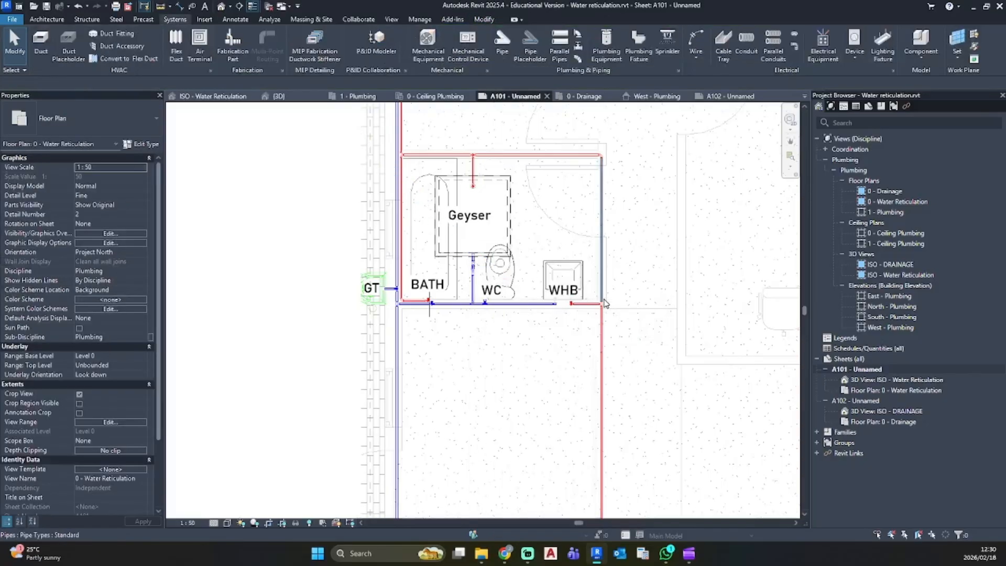
Hide the connected drainage network serving the shower, WC and wash hand basin along the outer wall of the shower bathroom
scroll(597, 303, "down", 2)
middle_click_drag(595, 306, 490, 441)
scroll(455, 156, "up", 2)
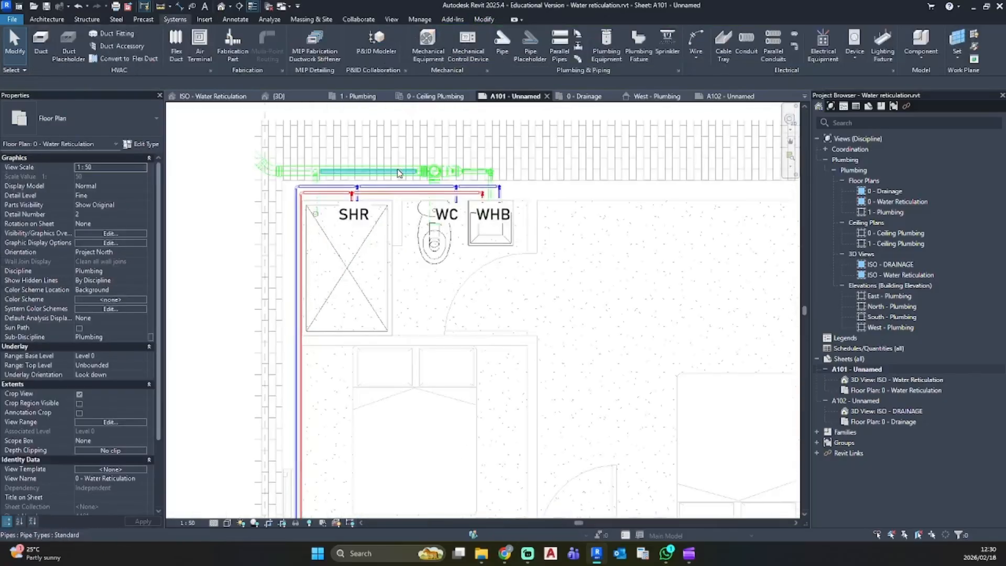
key("Tab")
left_click(398, 173)
right_click(399, 172)
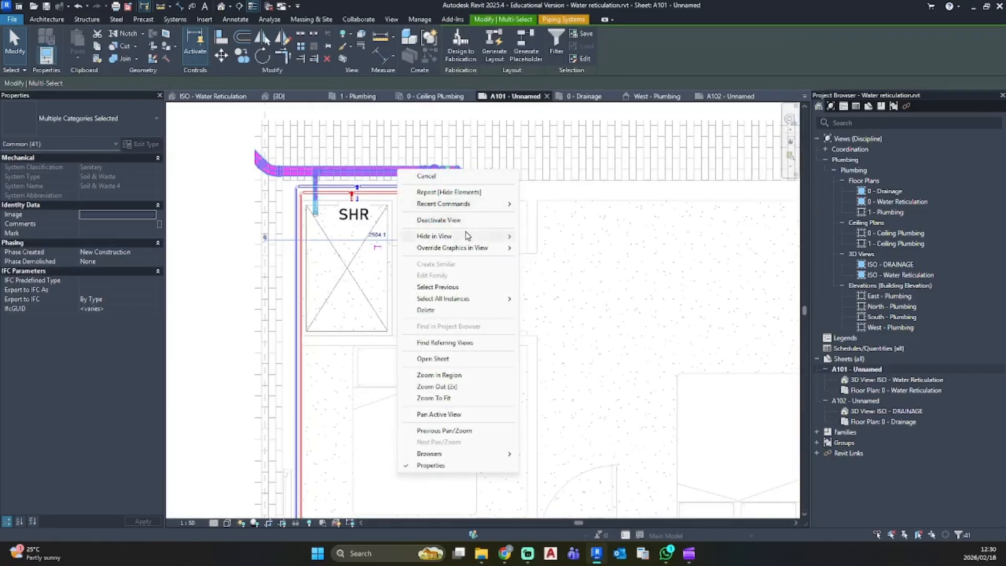
mouse_move(468, 236)
left_click(550, 238)
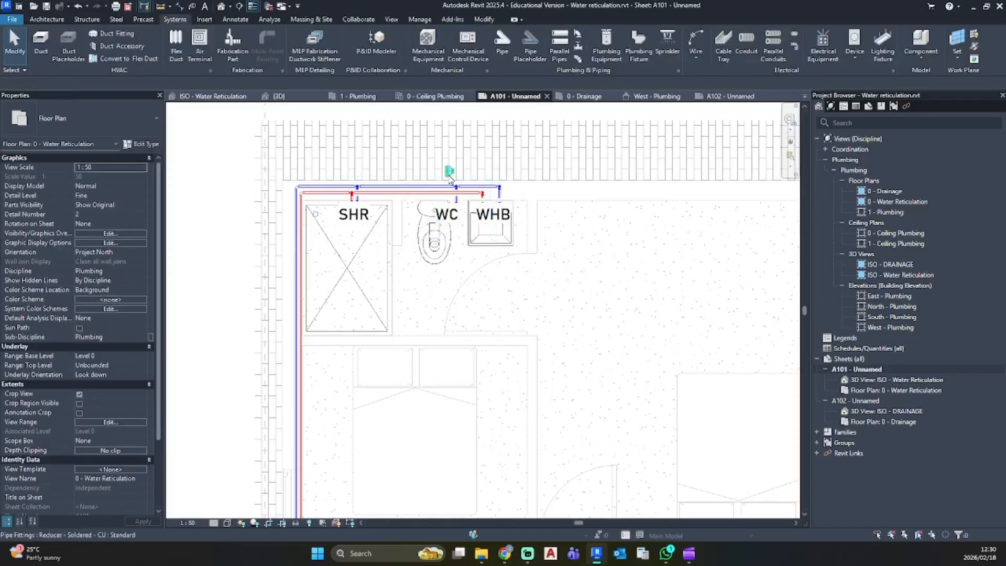
Hide the leftover soldered reducer above the WC label outside the shower bathroom
left_click(448, 173)
right_click(449, 174)
mouse_move(530, 292)
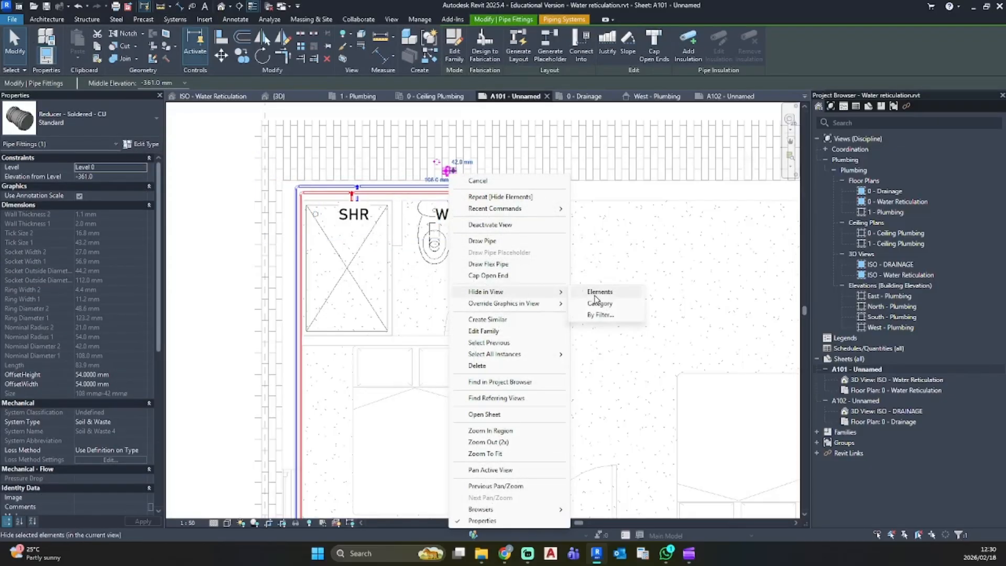
left_click(598, 293)
left_click(414, 217)
left_click_drag(414, 217, 463, 264)
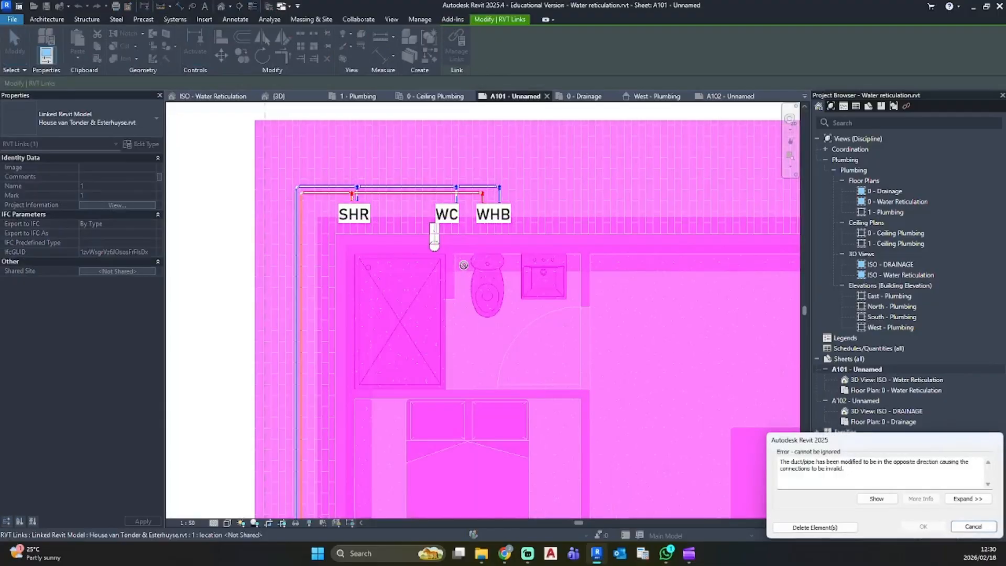
left_click(973, 526)
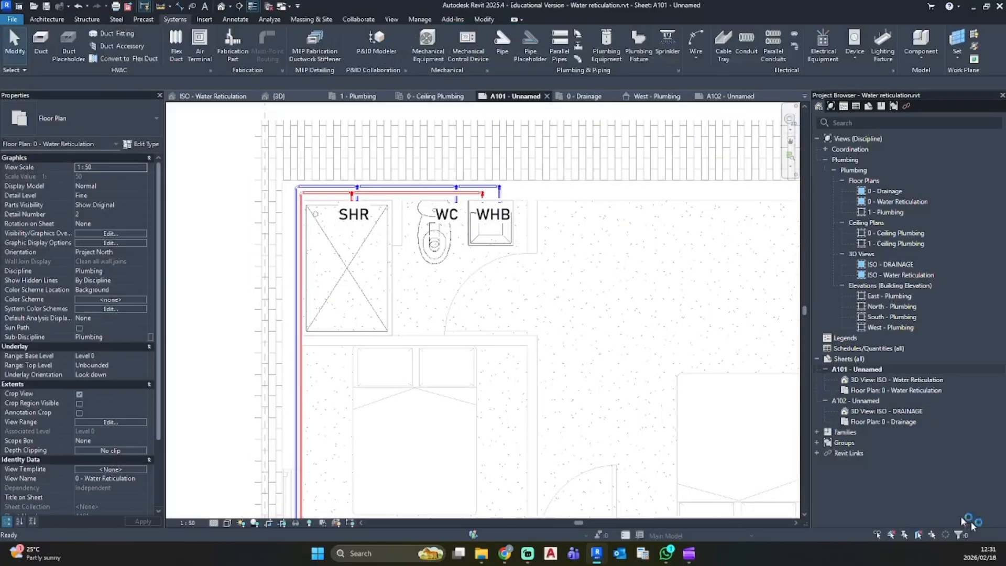
Check the water reticulation plan for leftover drainage elements and deactivate the floor plan viewport
scroll(407, 291, "down", 3)
middle_click_drag(453, 397, 390, 244)
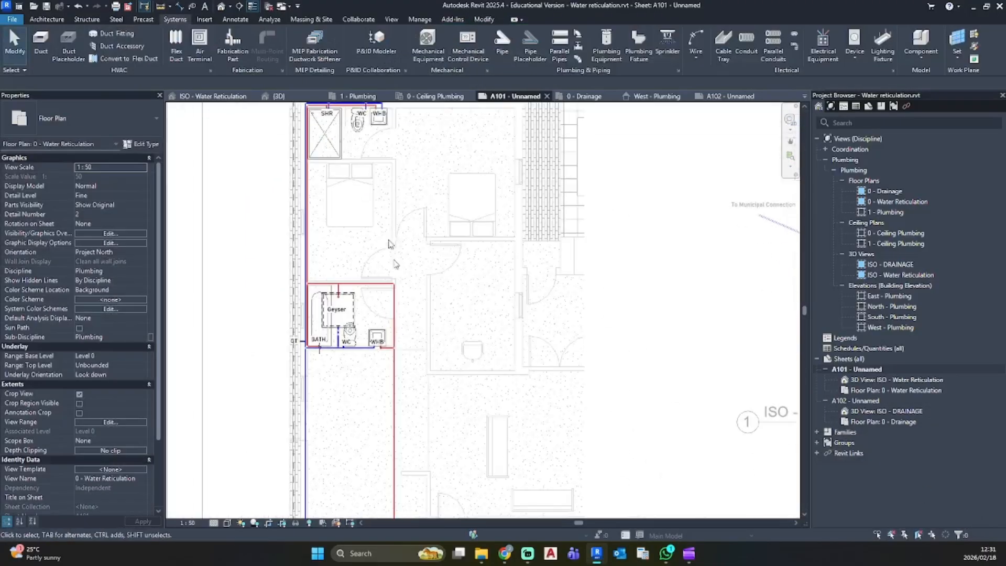
middle_click_drag(372, 437, 394, 312)
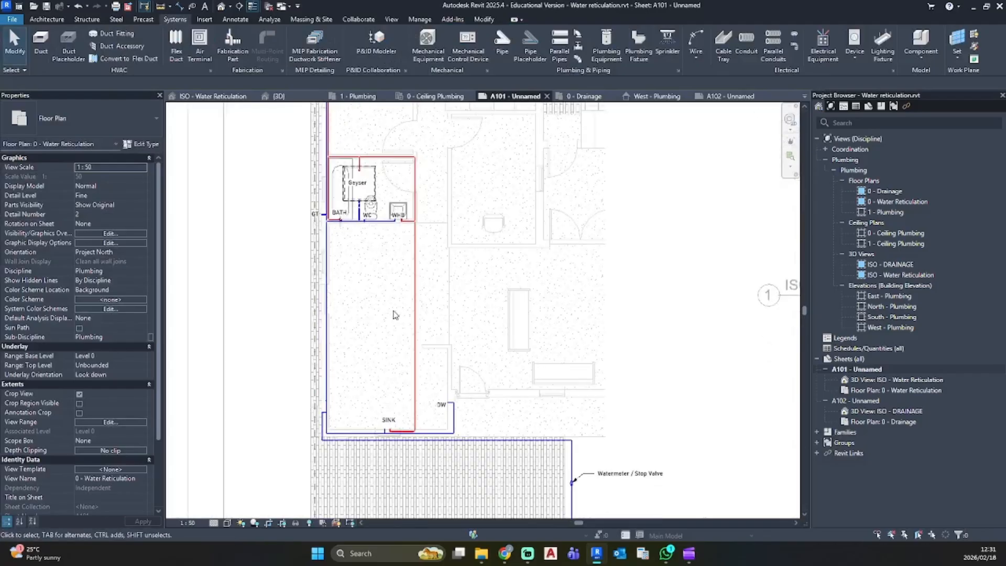
scroll(321, 245, "up", 2)
scroll(304, 229, "down", 1)
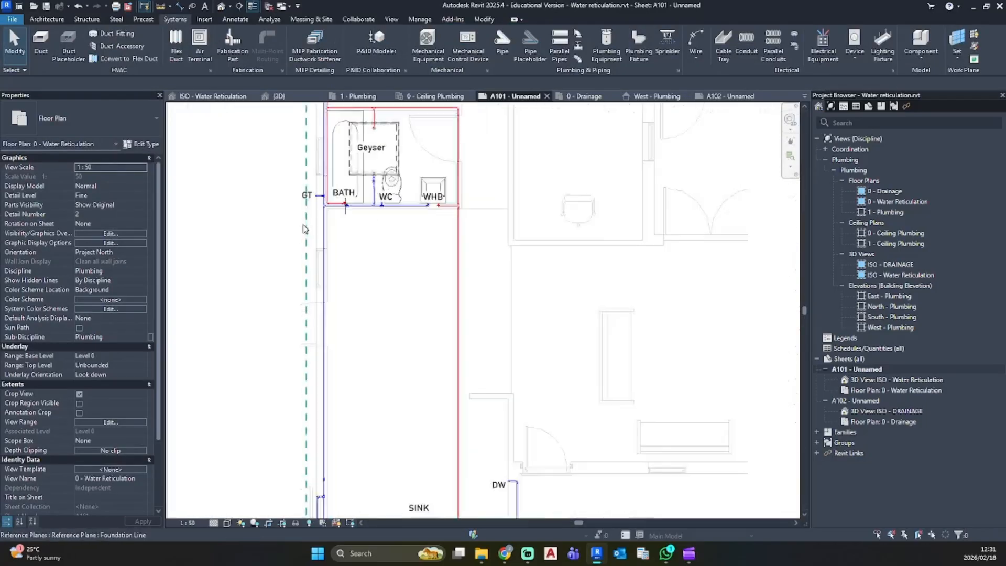
scroll(303, 228, "down", 5)
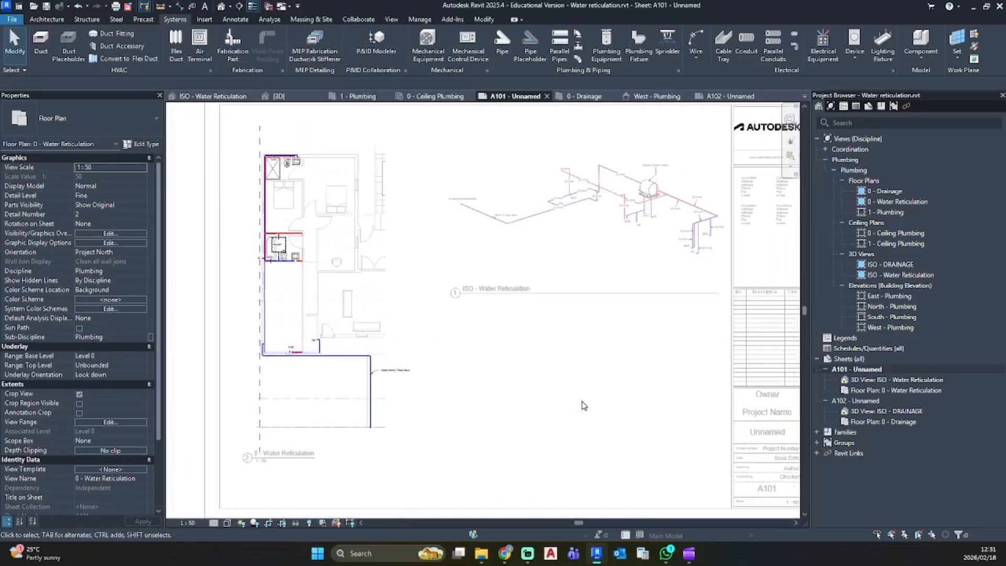
scroll(584, 405, "down", 1)
double_click(550, 393)
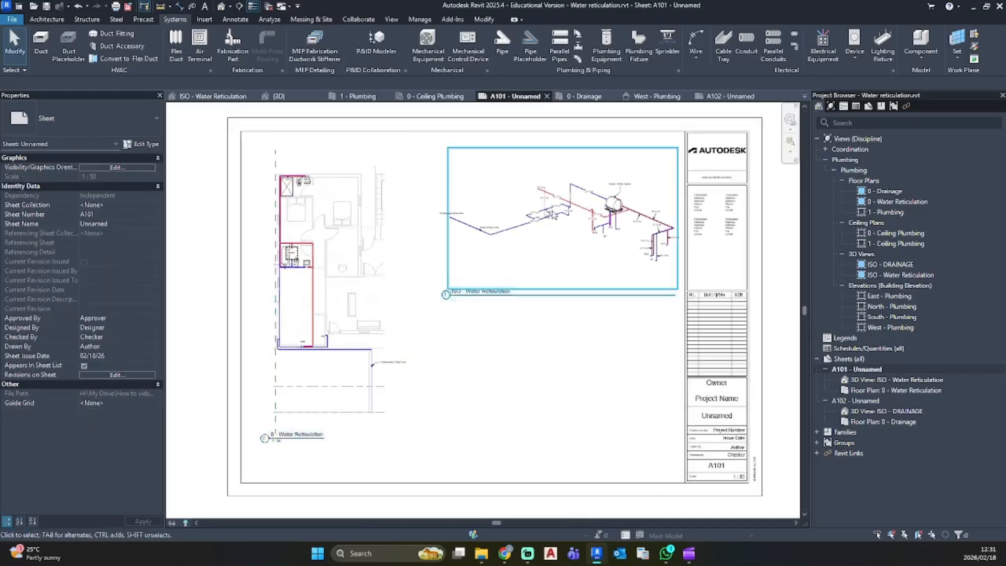
Examine the ISO - Water Reticulation viewport and the overall layout of sheet A101
scroll(553, 215, "up", 5)
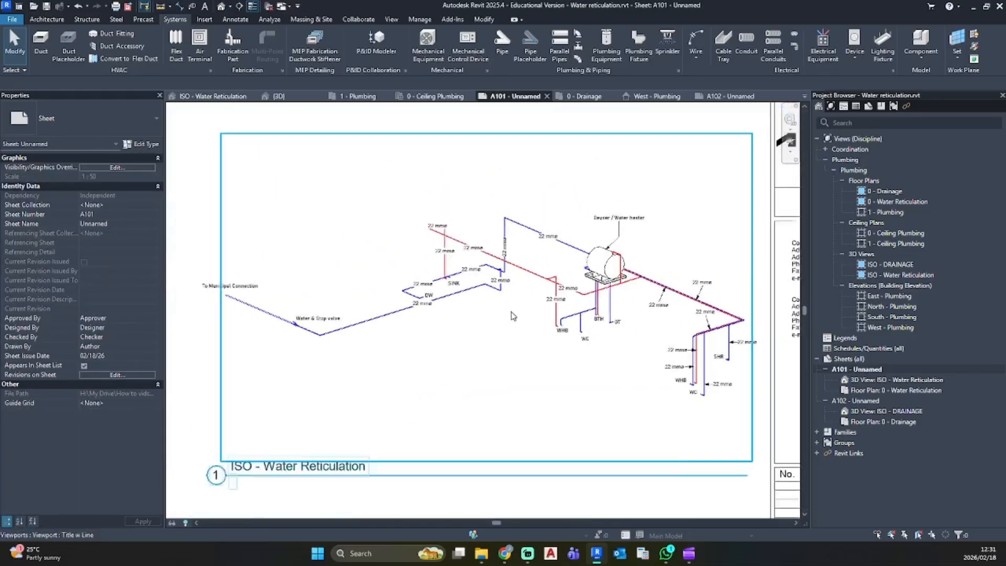
scroll(513, 316, "down", 3)
middle_click_drag(422, 337, 468, 299)
middle_click_drag(527, 409, 537, 349)
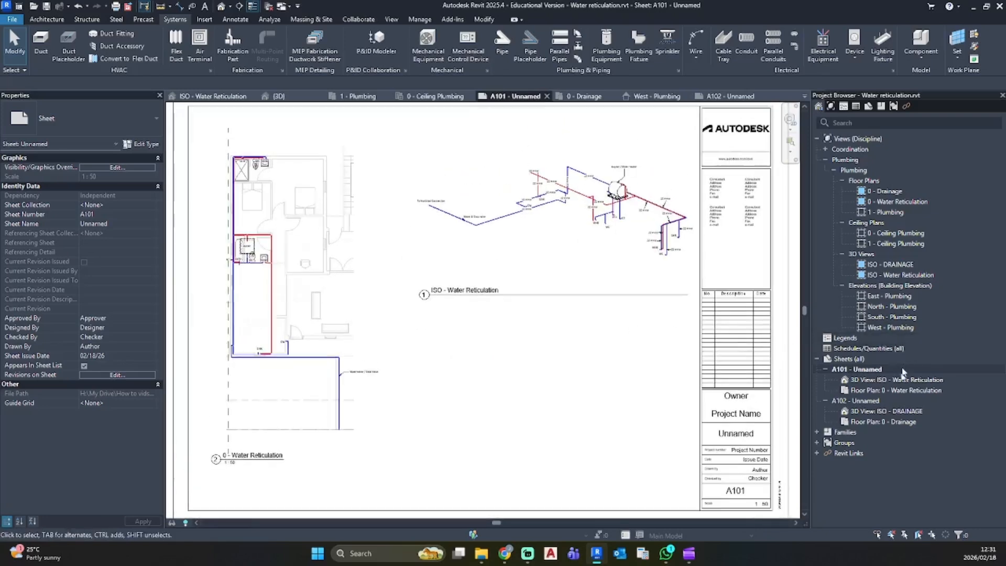
Examine the drainage isometric and floor plan on sheet A102, and recheck the ISO - Water Reticulation view
double_click(867, 401)
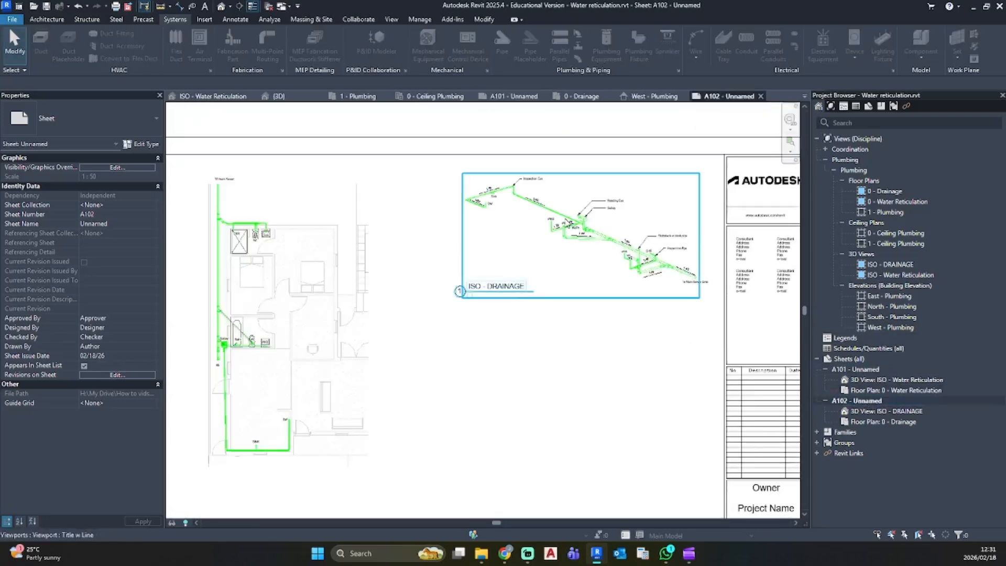
scroll(624, 286, "up", 3)
middle_click_drag(623, 286, 485, 327)
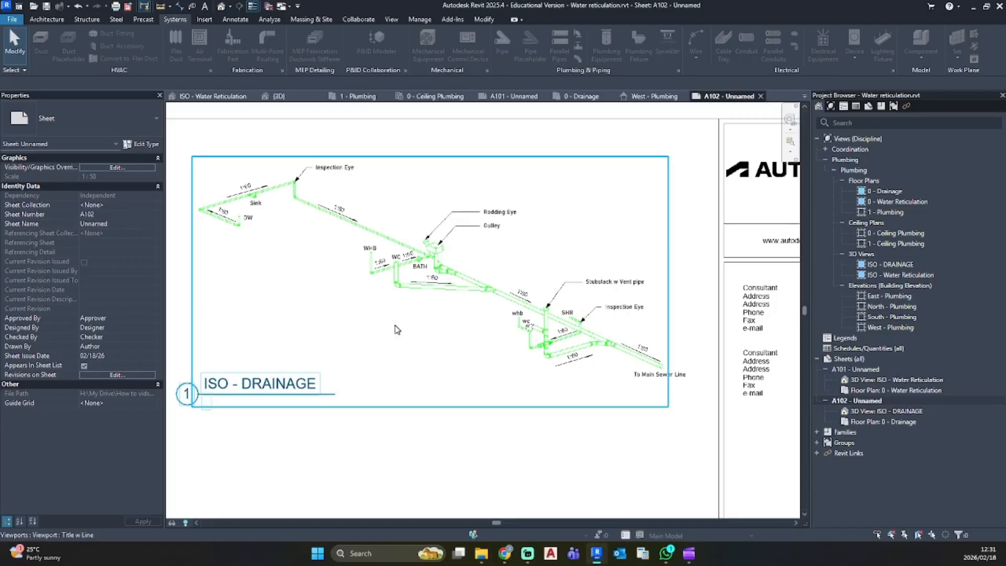
scroll(397, 329, "down", 3)
middle_click_drag(397, 329, 582, 336)
scroll(569, 272, "up", 2)
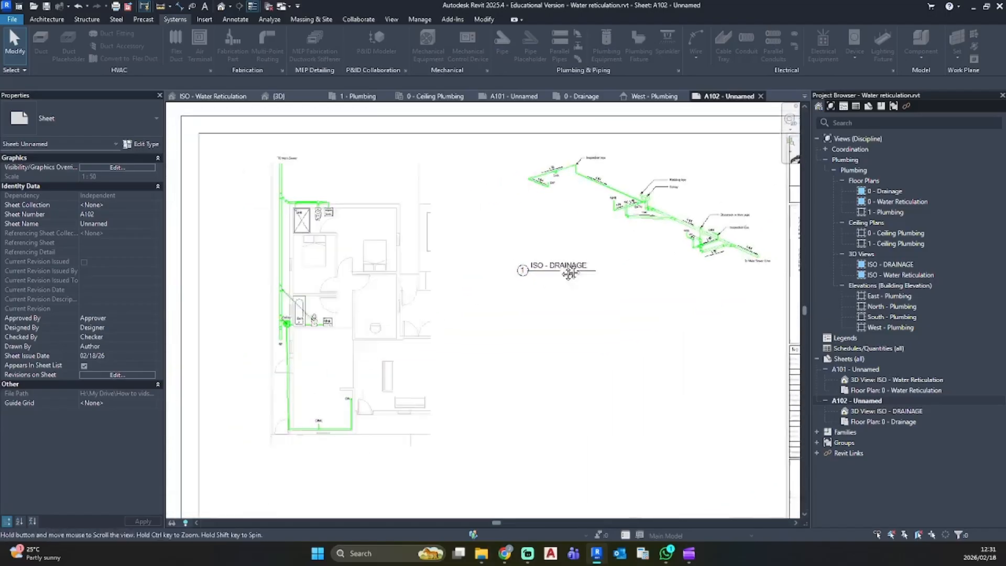
left_click(419, 286)
scroll(341, 265, "up", 4)
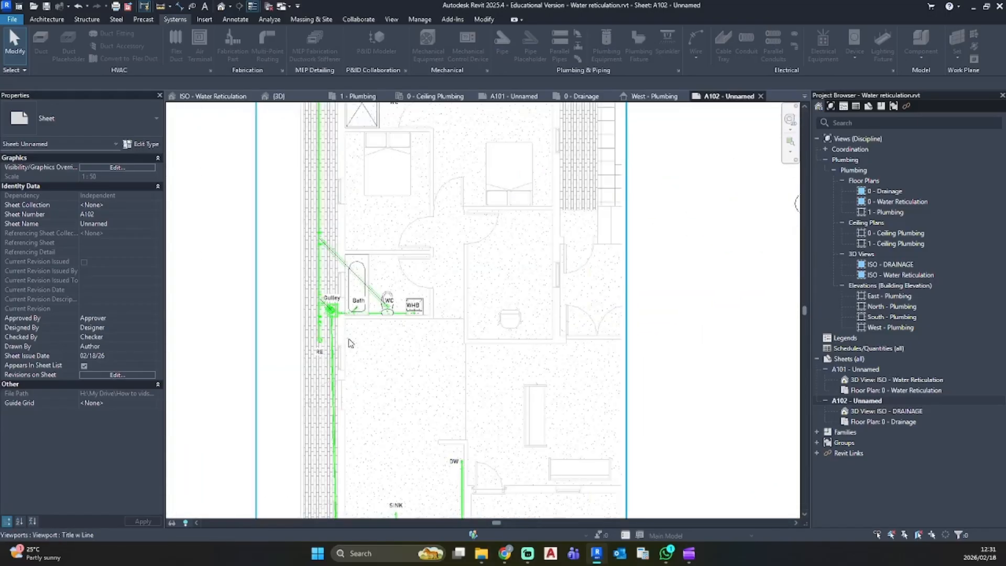
scroll(295, 213, "down", 4)
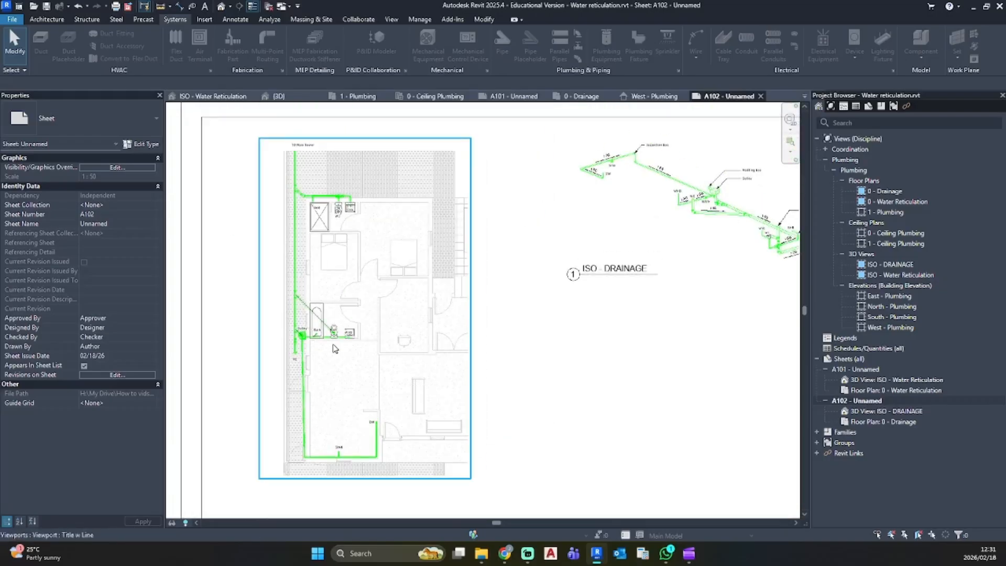
key("Escape")
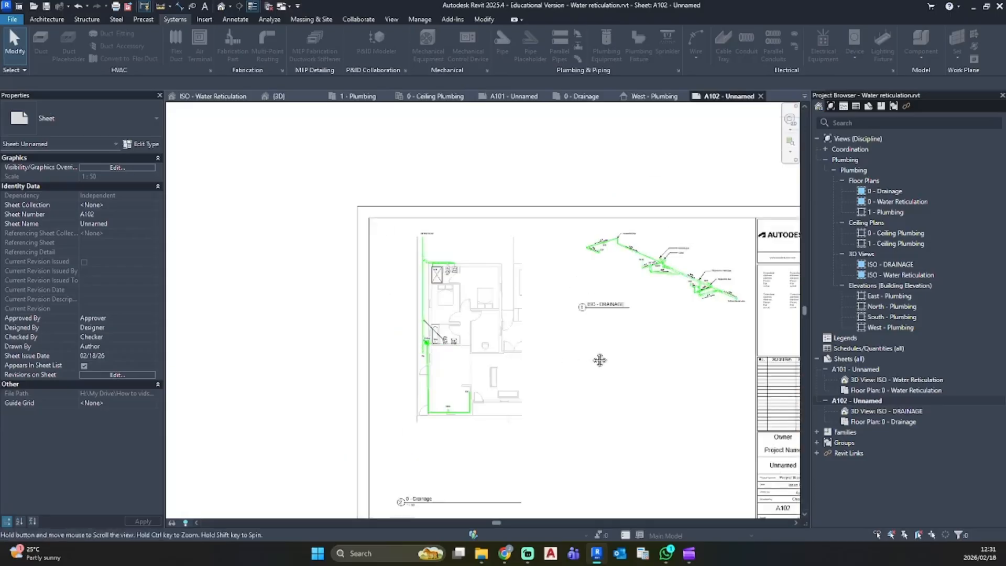
scroll(602, 359, "down", 4)
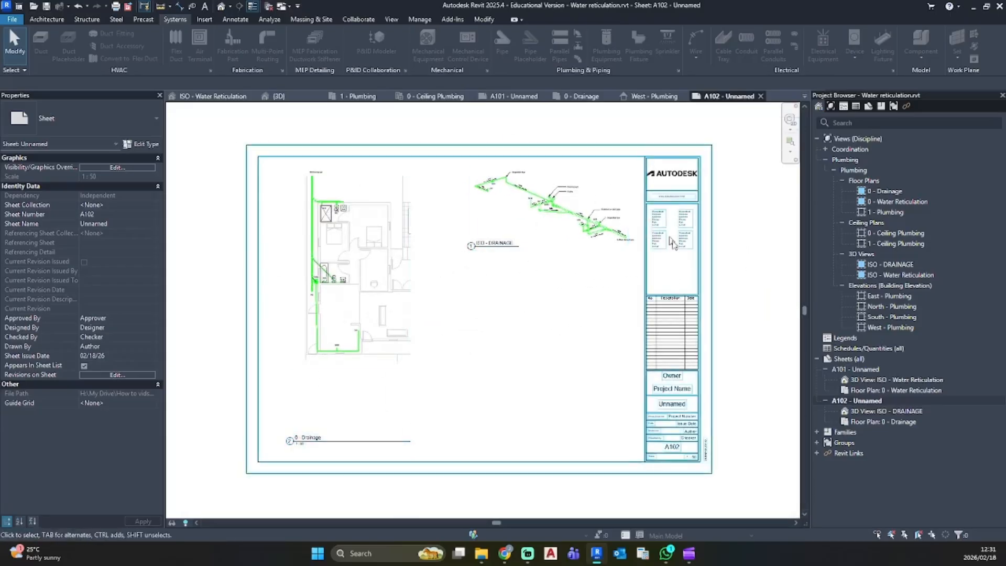
double_click(906, 380)
scroll(564, 373, "down", 1)
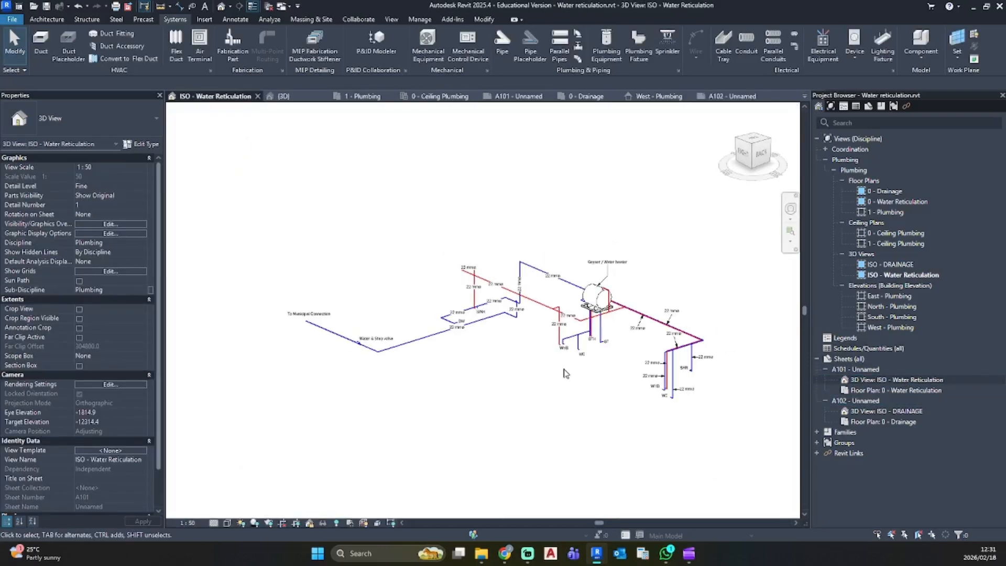
Return to sheet A102 and move the 0 - Drainage view title up to just below its floor plan
double_click(893, 402)
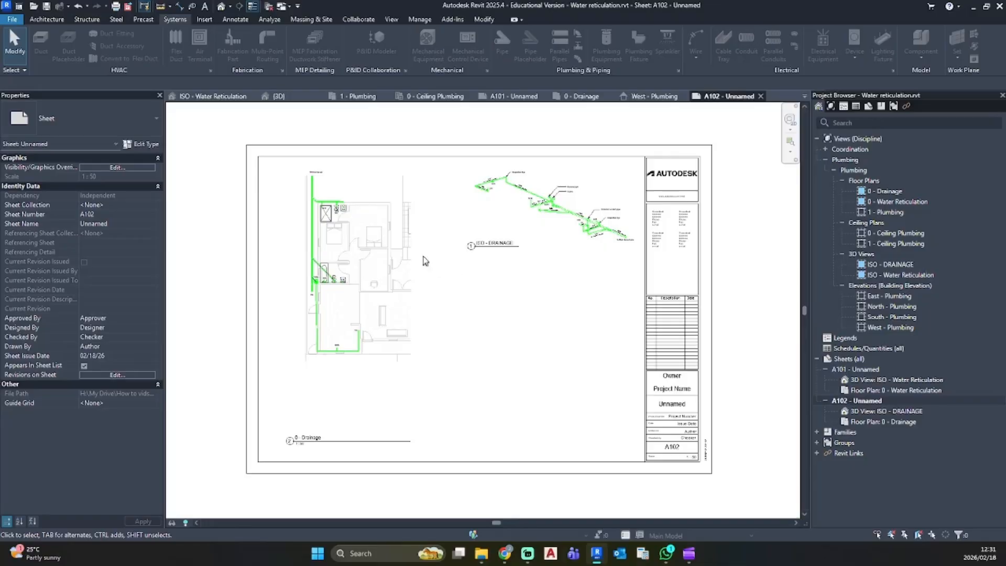
left_click_drag(344, 440, 335, 377)
left_click(370, 426)
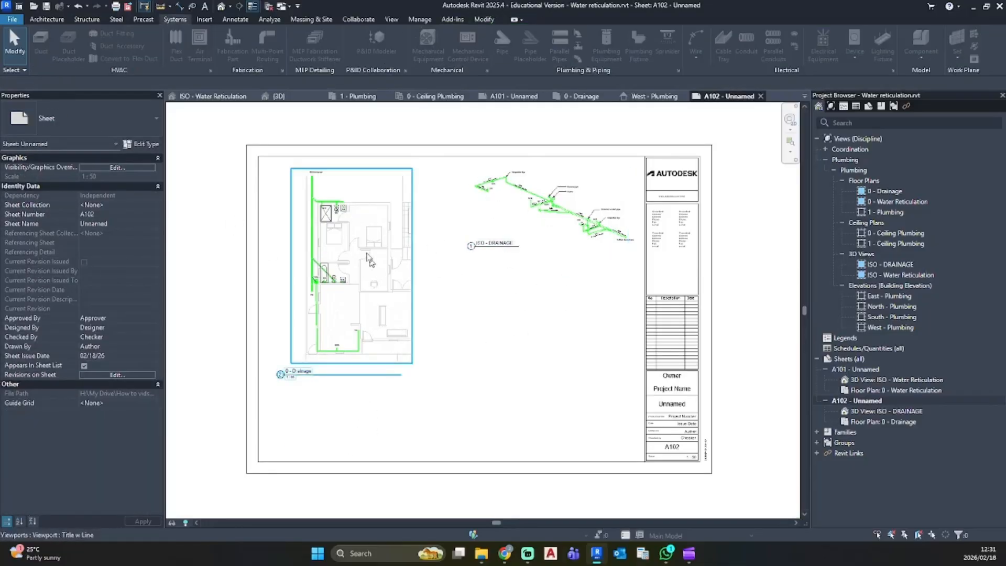
Move the 0 - Drainage plan slightly down and place the ISO - DRAINAGE viewport lower beside it on sheet A102
left_click_drag(369, 261, 371, 289)
left_click_drag(561, 209, 540, 301)
left_click(541, 365)
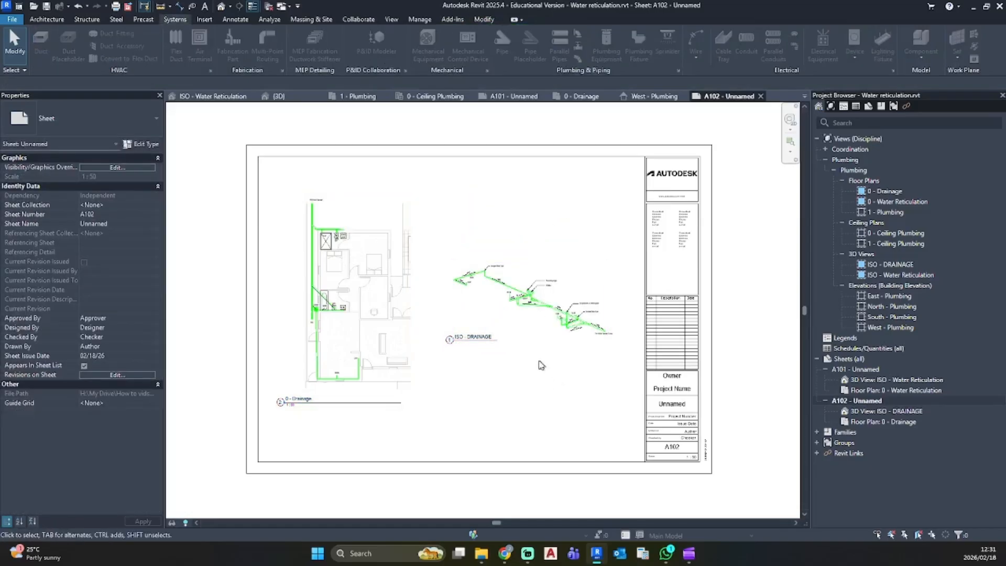
On sheet A101, move the ISO - Water Reticulation viewport down to about mid-height beside the floor plan
double_click(874, 370)
left_click_drag(495, 235, 492, 322)
key("Escape")
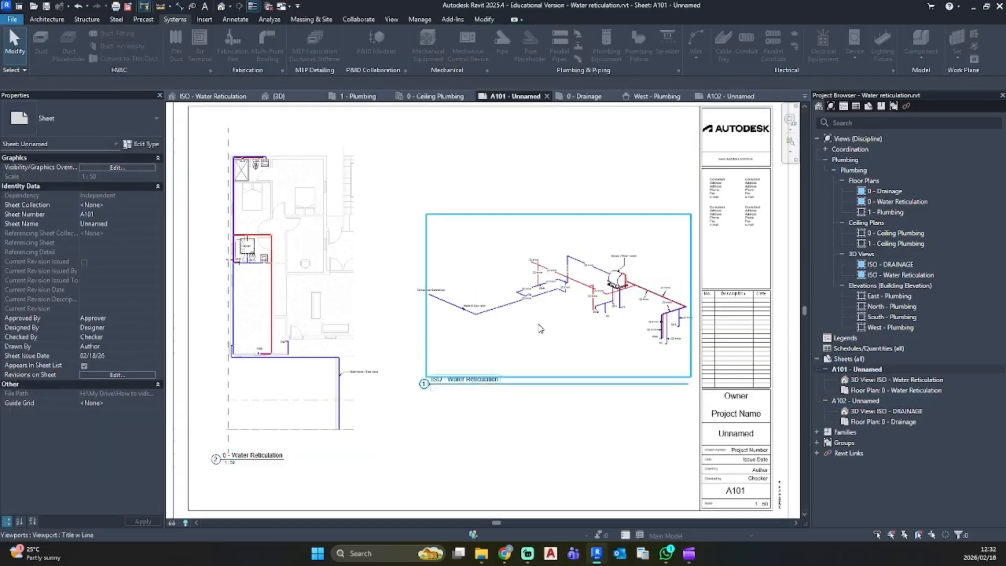
scroll(540, 328, "down", 2)
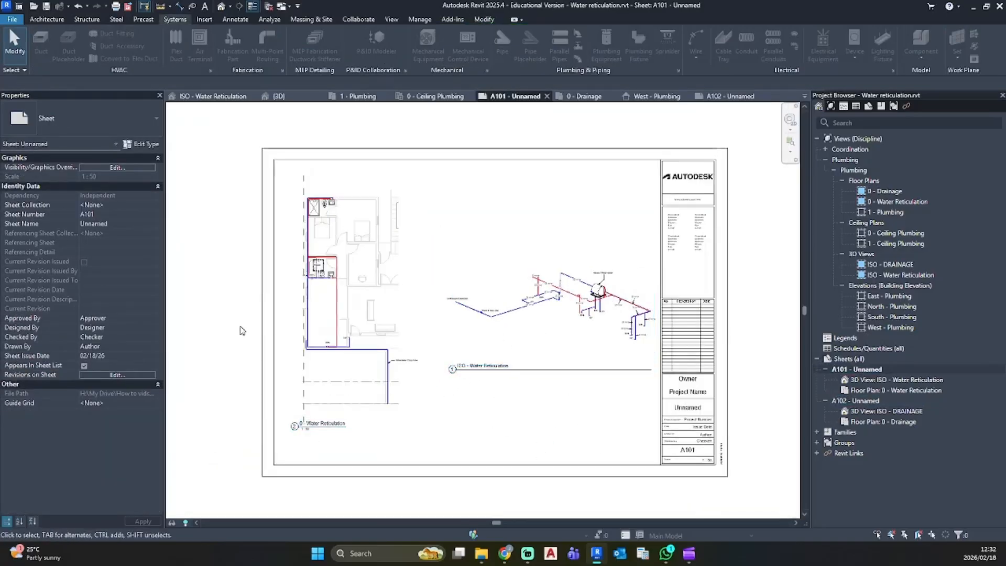